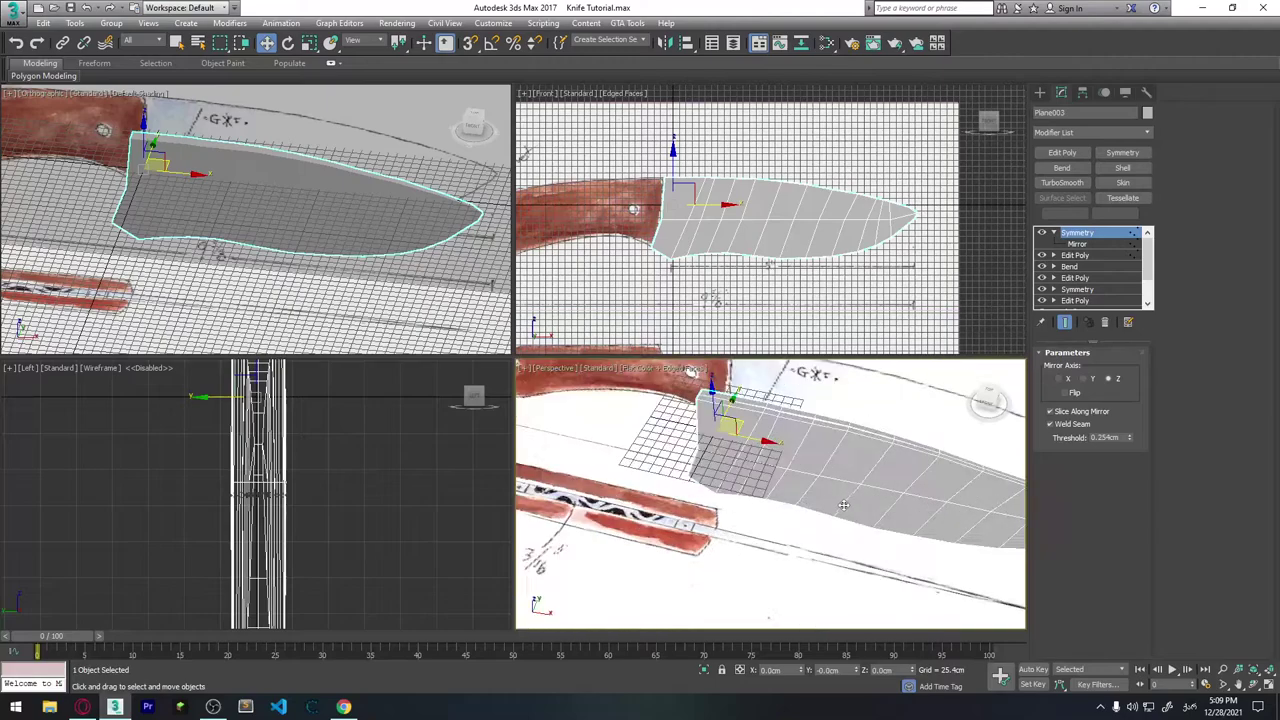
Maximize the perspective view and frame the blade and handle.
{"action": "scroll", "coordinate": [808, 488], "scroll_direction": "down", "scroll_amount": 1}
{"action": "scroll", "coordinate": [808, 490], "scroll_direction": "down", "scroll_amount": 2}
{"action": "scroll", "coordinate": [806, 498], "scroll_direction": "up", "scroll_amount": 1}
{"action": "scroll", "coordinate": [806, 498], "scroll_direction": "up", "scroll_amount": 2}
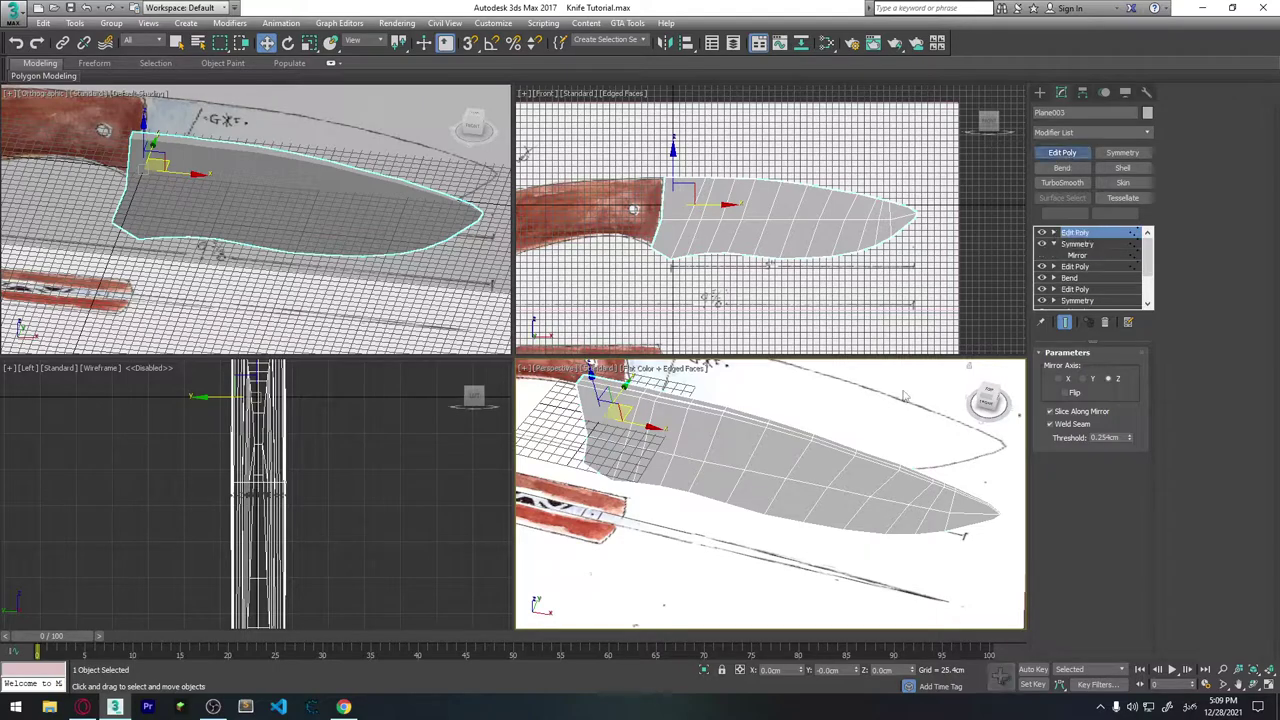
{"action": "scroll", "coordinate": [847, 507], "scroll_direction": "up", "scroll_amount": 1}
{"action": "scroll", "coordinate": [712, 455], "scroll_direction": "up", "scroll_amount": 2}
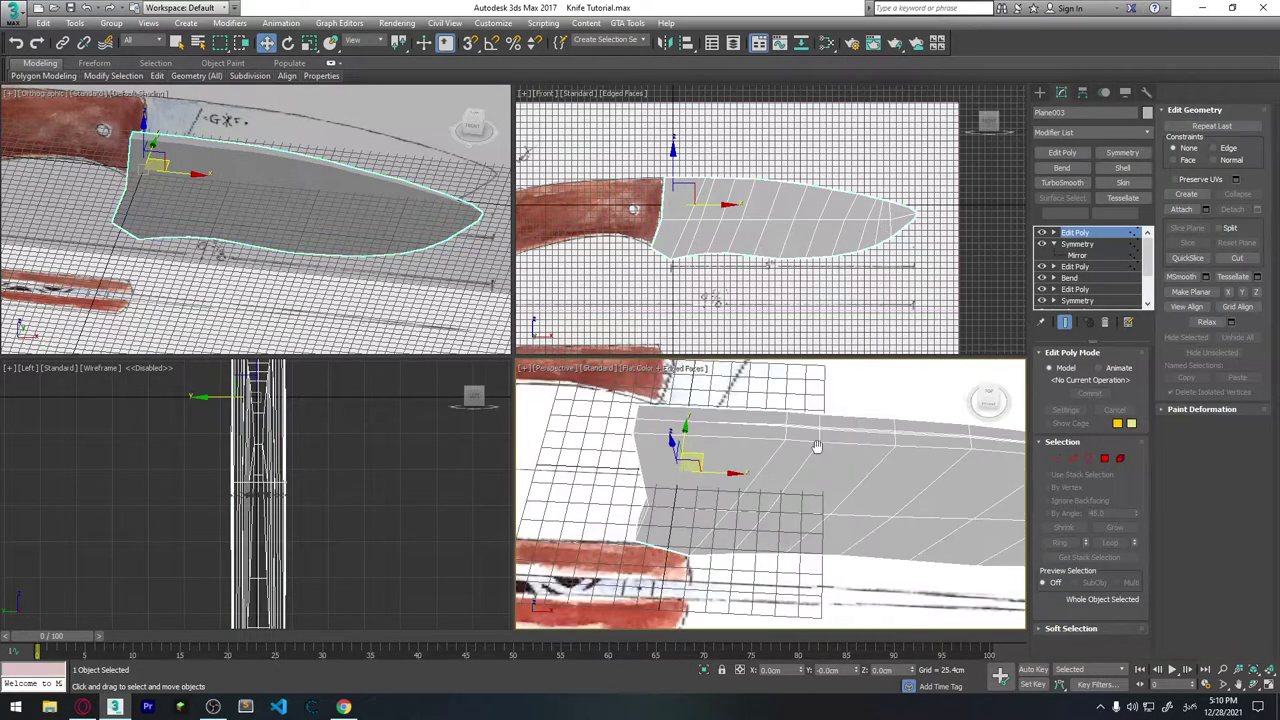
{"action": "middle_click_drag", "start_coordinate": [877, 486], "coordinate": [816, 477], "text": "alt"}
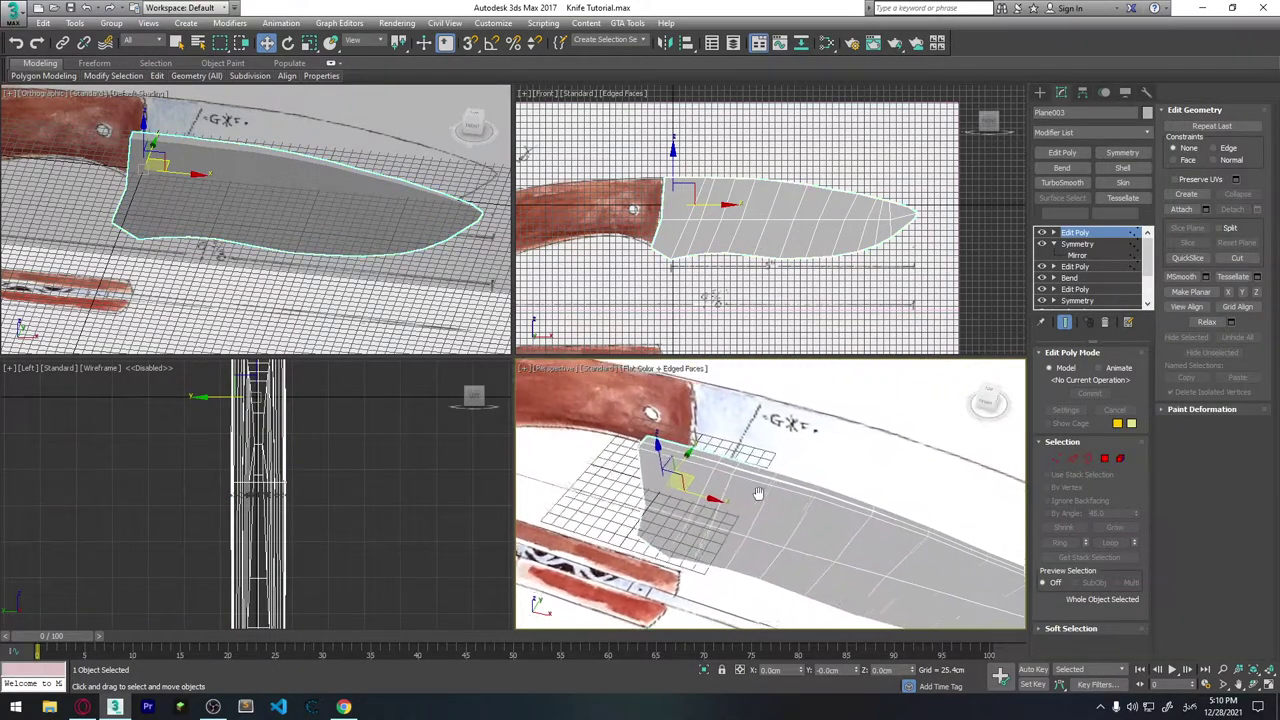
{"action": "key", "text": "alt+w"}
{"action": "middle_click_drag", "start_coordinate": [834, 471], "coordinate": [463, 323]}
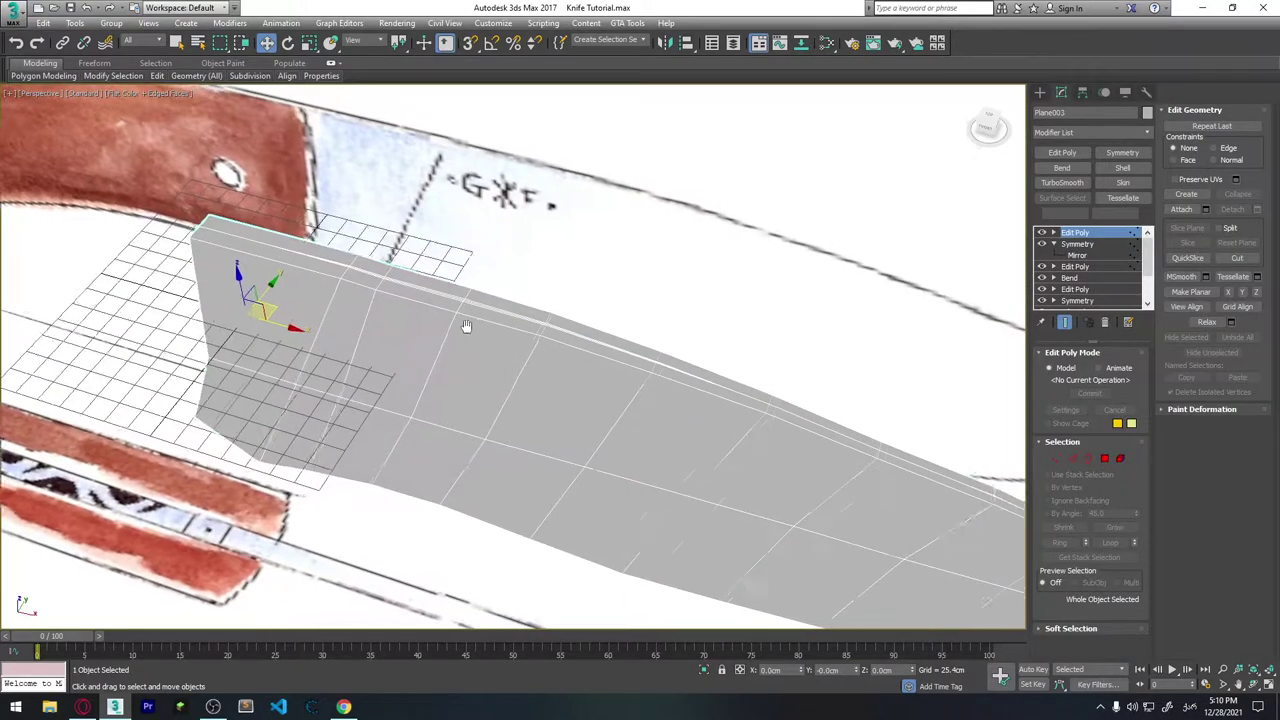
Enter Vertex mode and select all of the blade's vertices.
{"action": "key", "text": "1"}
{"action": "middle_click_drag", "start_coordinate": [551, 382], "coordinate": [238, 370], "text": "alt"}
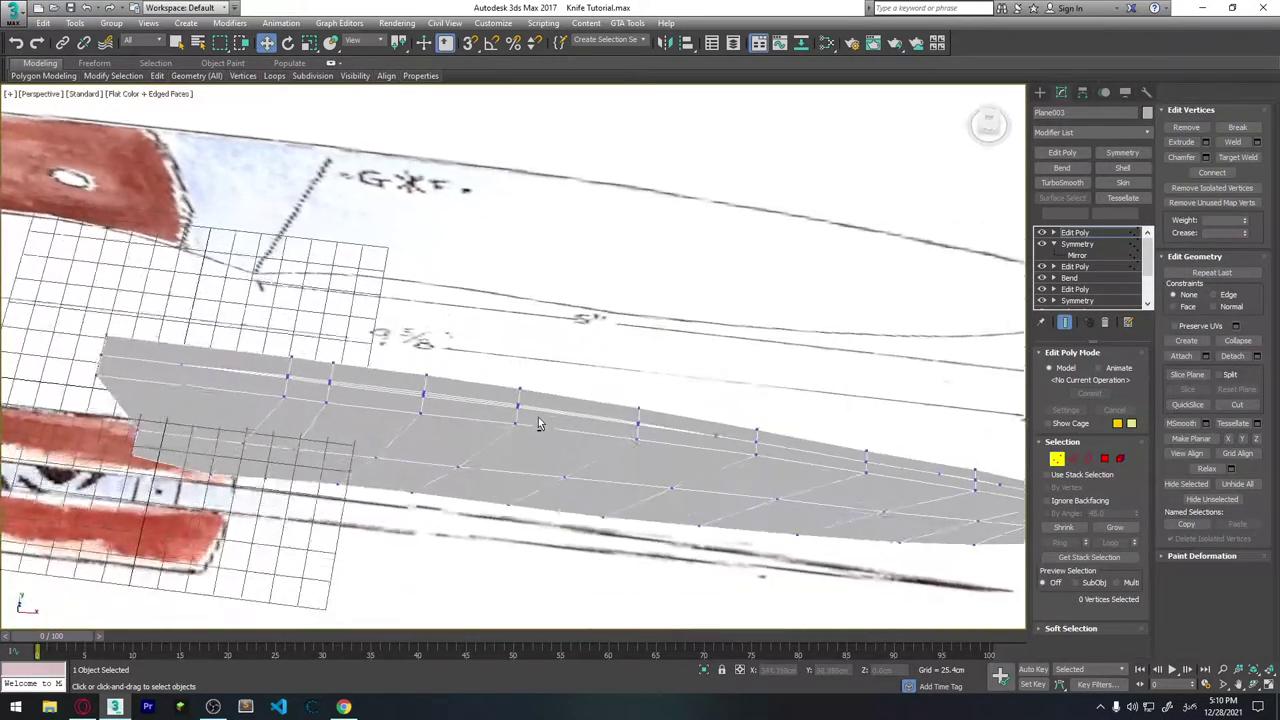
{"action": "mouse_move", "coordinate": [737, 452]}
{"action": "middle_mouse_down"}
{"action": "mouse_move", "coordinate": [514, 372]}
{"action": "mouse_move", "coordinate": [567, 370]}
{"action": "middle_mouse_up"}
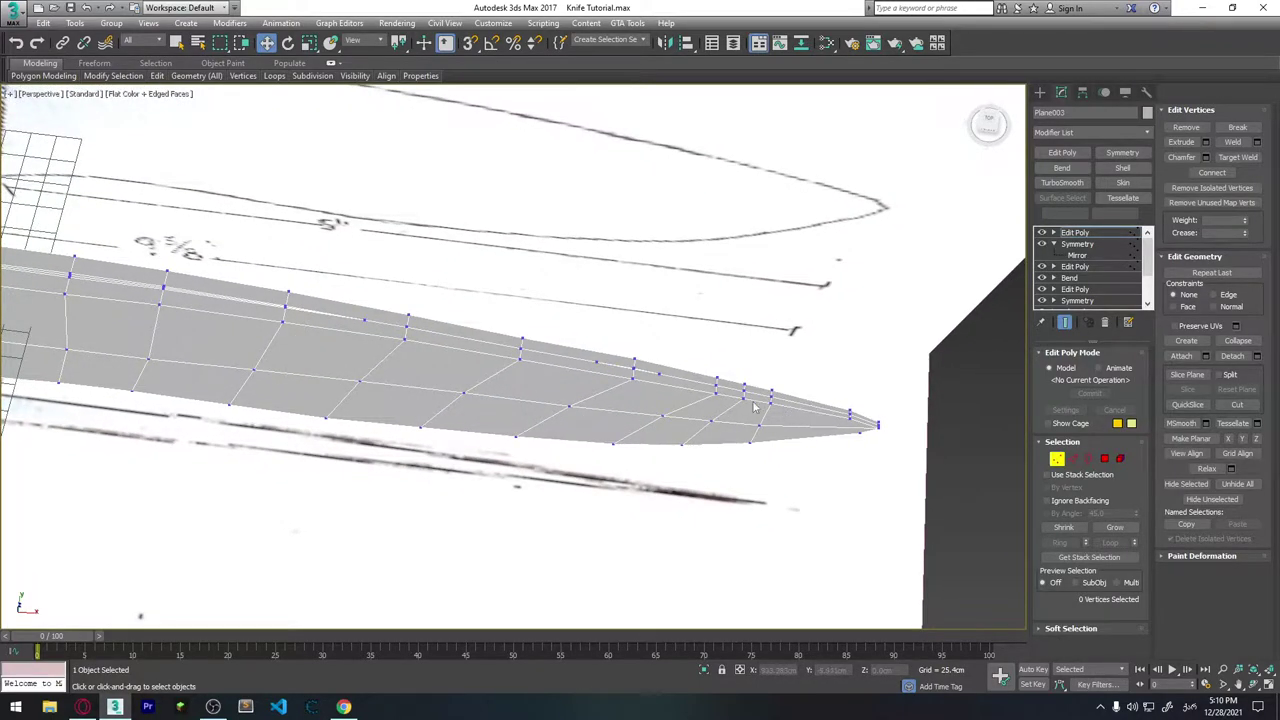
{"action": "middle_click_drag", "start_coordinate": [358, 354], "coordinate": [351, 318], "text": "alt"}
{"action": "key", "text": "ctrl+a"}
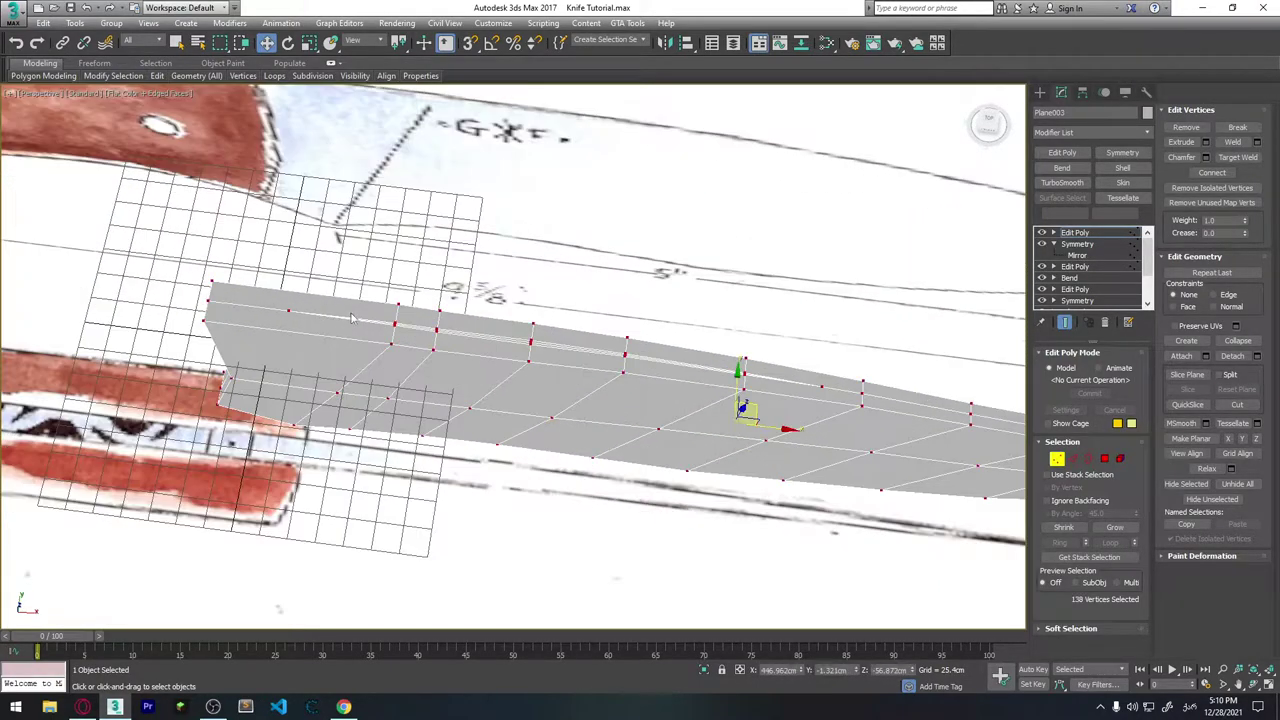
Weld the selected blade vertices at a 2.446cm threshold, reducing 138 vertices to 114.
{"action": "left_click", "coordinate": [1259, 144]}
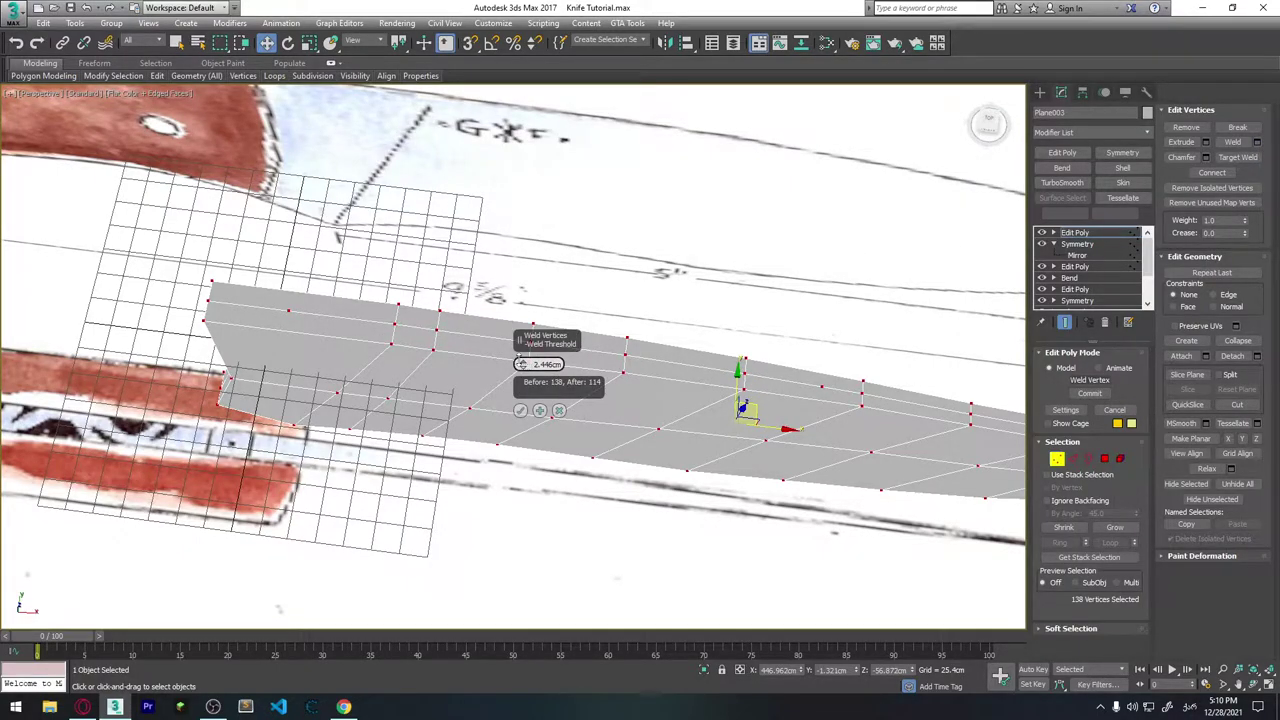
{"action": "middle_click_drag", "start_coordinate": [640, 390], "coordinate": [797, 403], "text": "alt"}
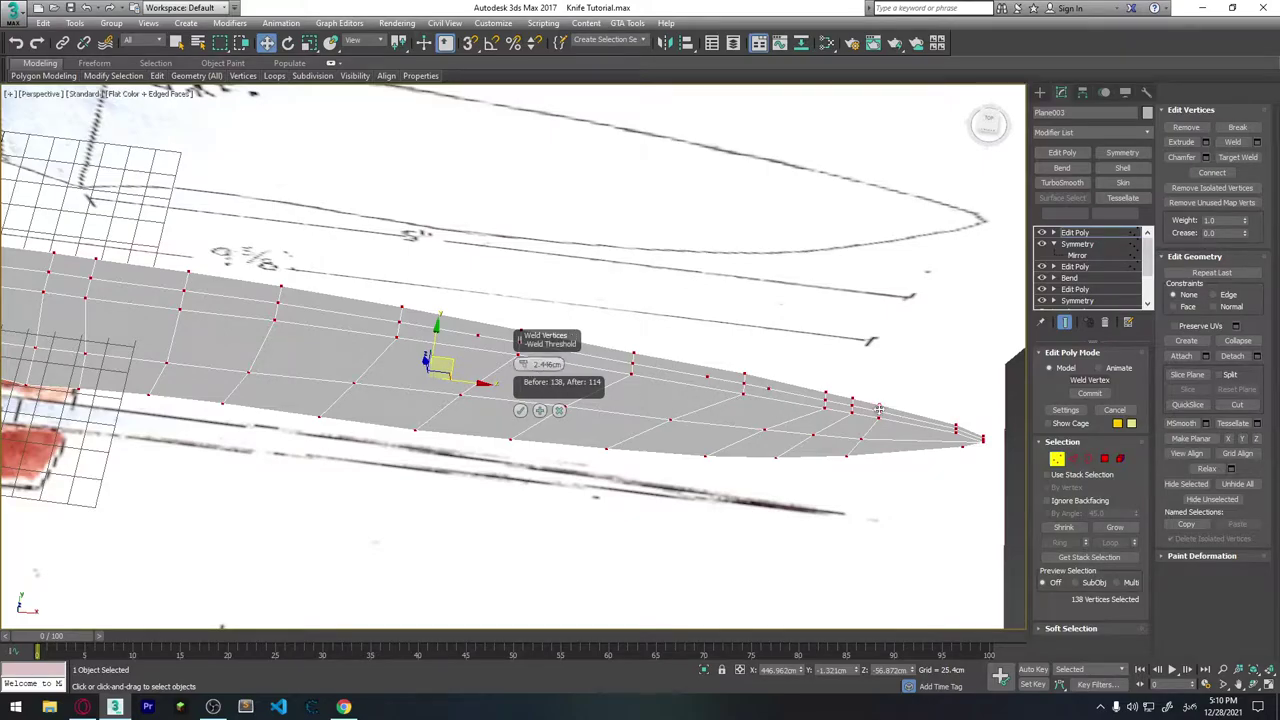
{"action": "middle_click_drag", "start_coordinate": [682, 386], "coordinate": [783, 218], "text": "alt"}
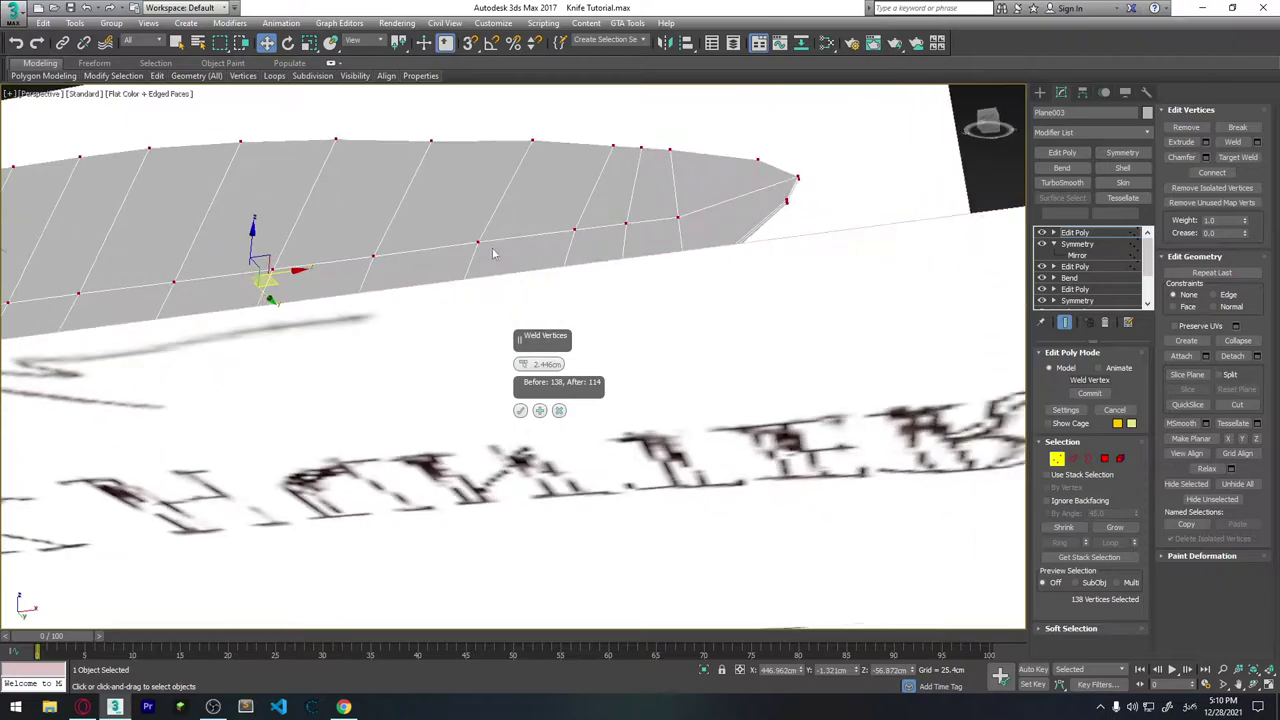
{"action": "scroll", "coordinate": [650, 300], "scroll_direction": "up", "scroll_amount": 6}
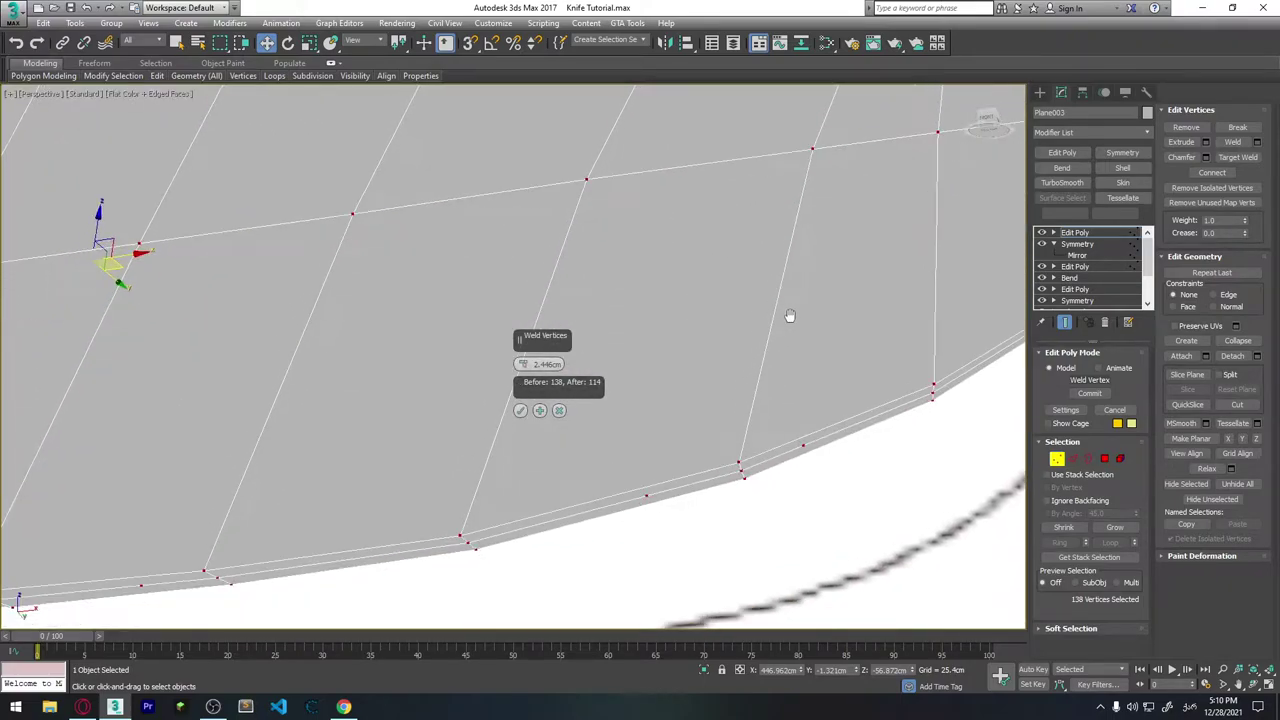
{"action": "middle_click_drag", "start_coordinate": [574, 267], "coordinate": [811, 300], "text": "alt"}
{"action": "left_click", "coordinate": [520, 410]}
{"action": "mouse_move", "coordinate": [521, 407]}
{"action": "middle_mouse_down"}
{"action": "mouse_move", "coordinate": [578, 400]}
{"action": "mouse_move", "coordinate": [600, 305]}
{"action": "middle_mouse_up"}
{"action": "scroll", "coordinate": [578, 400], "scroll_direction": "down", "scroll_amount": 4}
{"action": "right_click", "coordinate": [476, 372]}
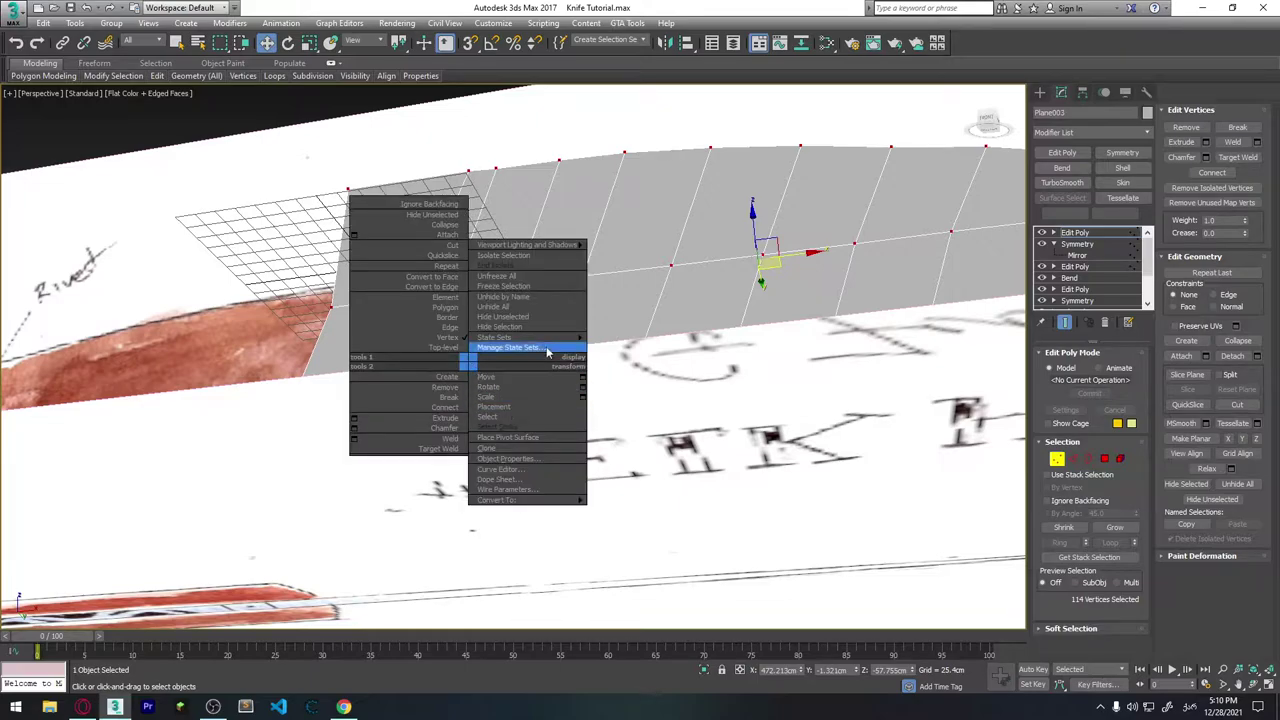
{"action": "left_click", "coordinate": [528, 417]}
{"action": "middle_click_drag", "start_coordinate": [334, 254], "coordinate": [656, 379]}
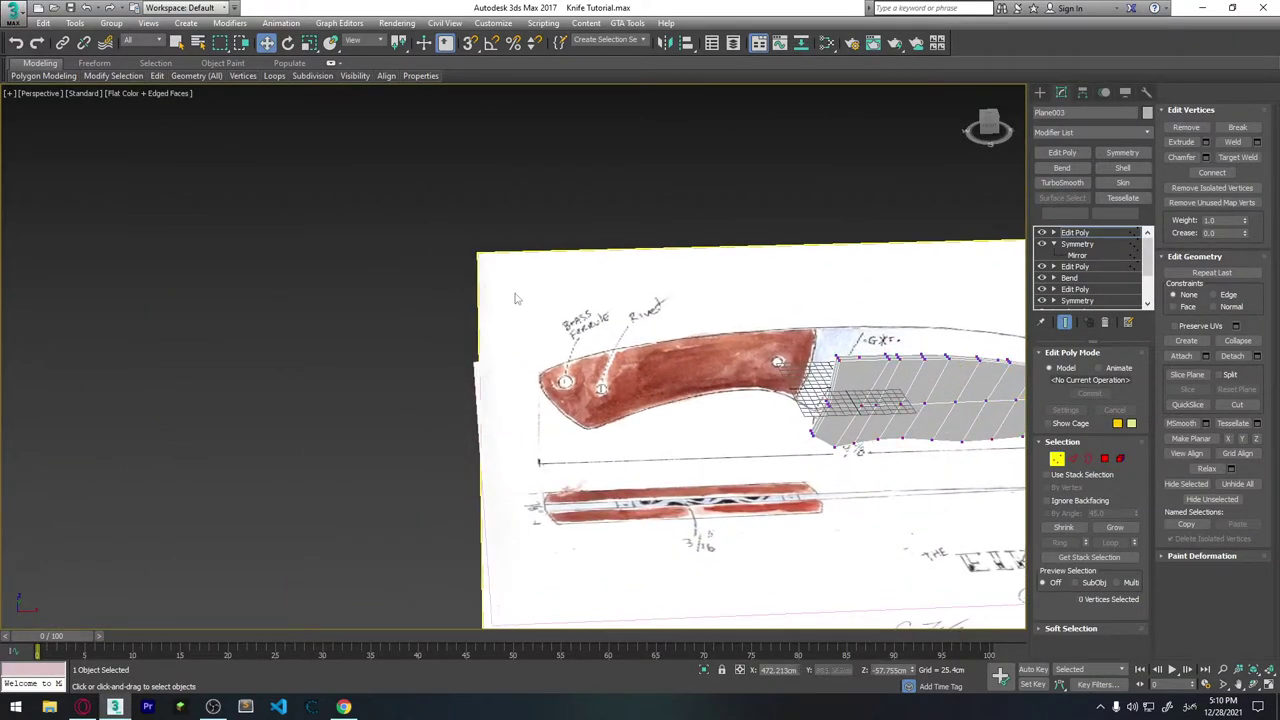
{"action": "left_click", "coordinate": [685, 278]}
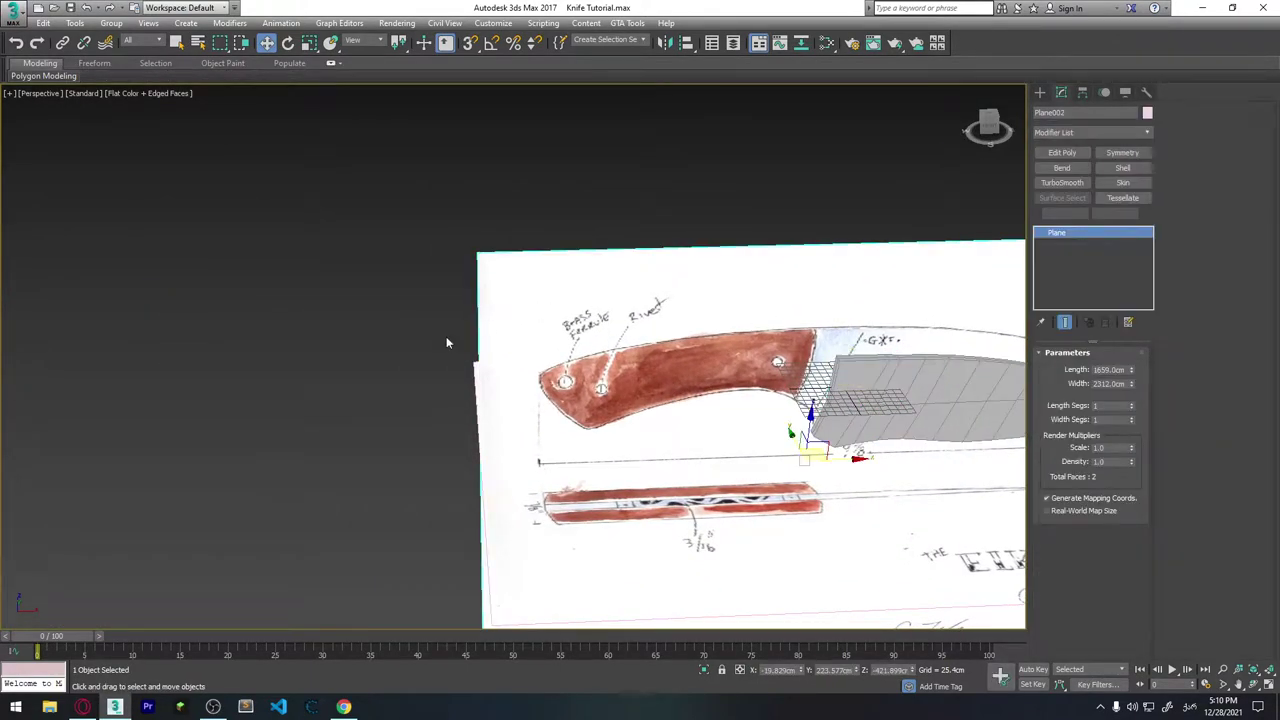
{"action": "left_click_drag", "start_coordinate": [562, 553], "coordinate": [561, 550]}
{"action": "right_click", "coordinate": [523, 400]}
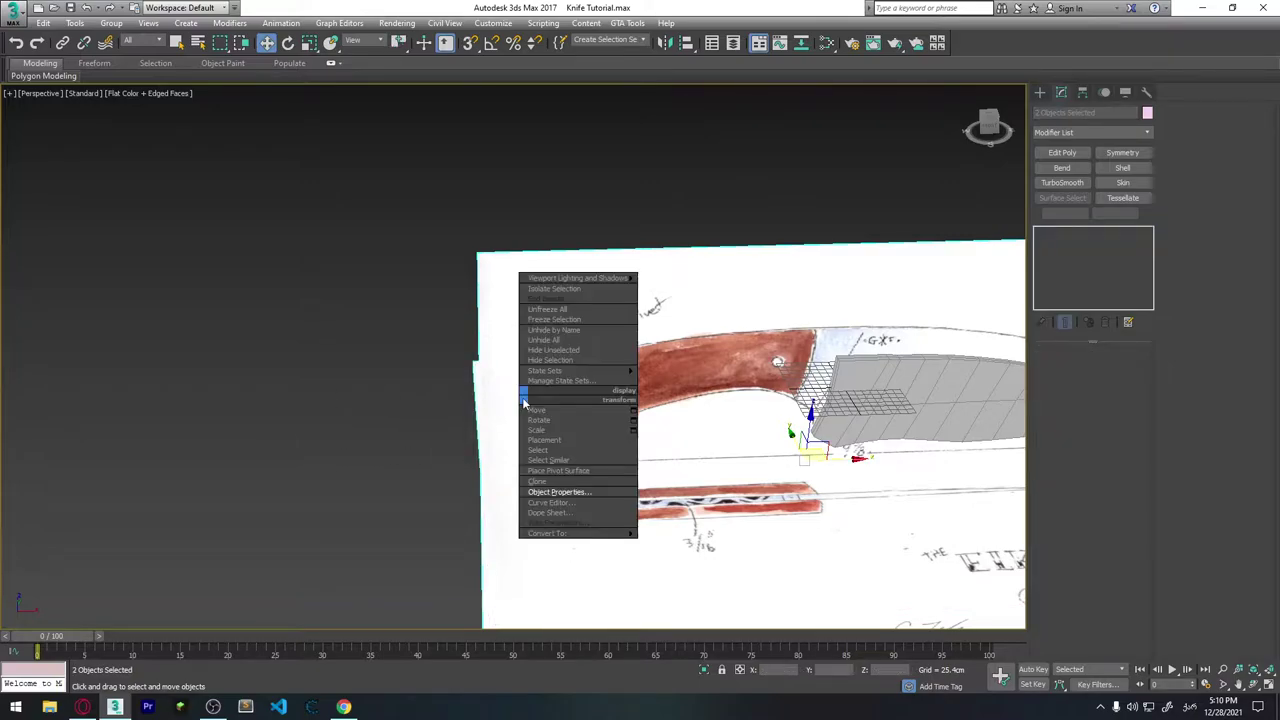
{"action": "left_click", "coordinate": [566, 493]}
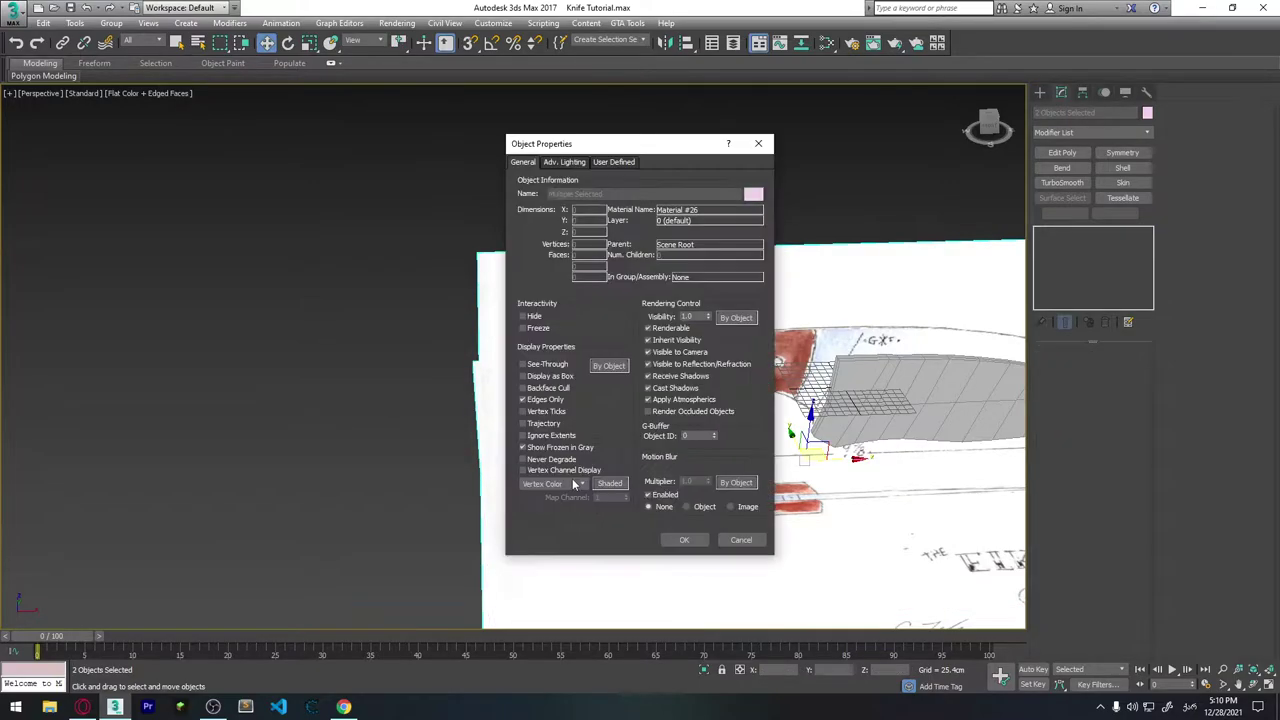
{"action": "left_click", "coordinate": [680, 540]}
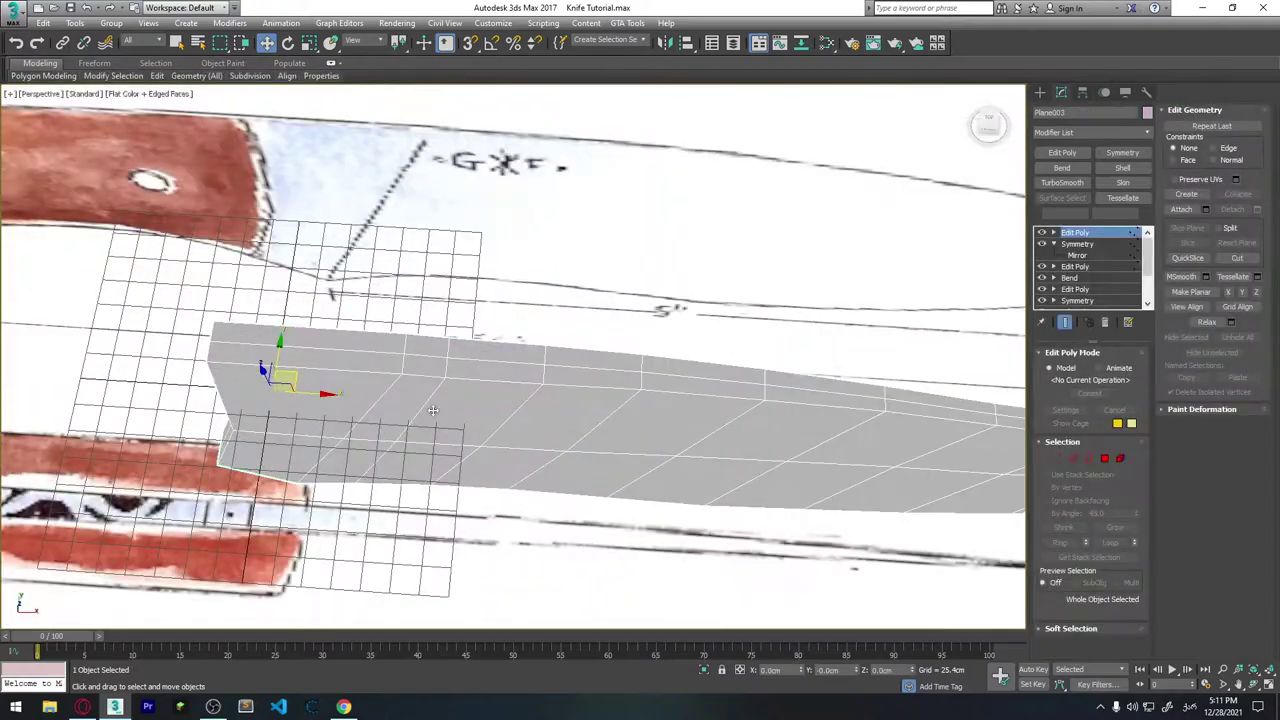
{"action": "left_click", "coordinate": [1056, 459]}
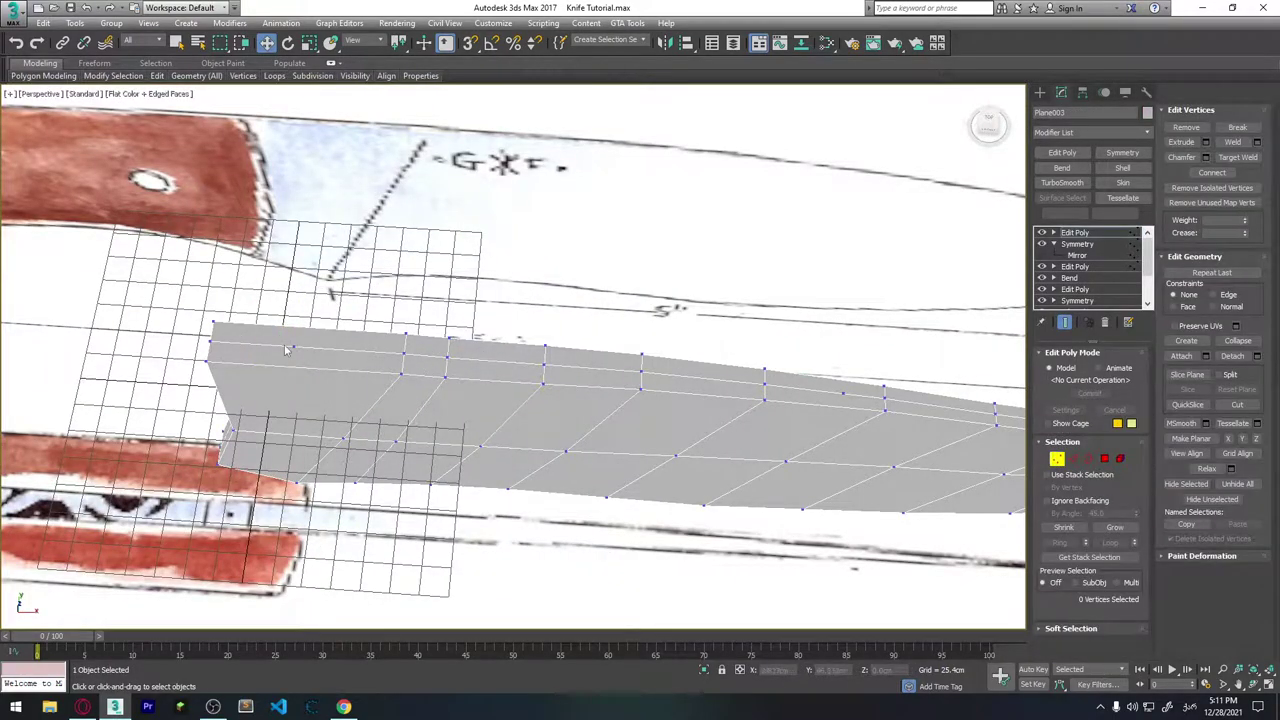
{"action": "scroll", "coordinate": [428, 386], "scroll_direction": "down", "scroll_amount": 5}
{"action": "scroll", "coordinate": [726, 398], "scroll_direction": "up", "scroll_amount": 5}
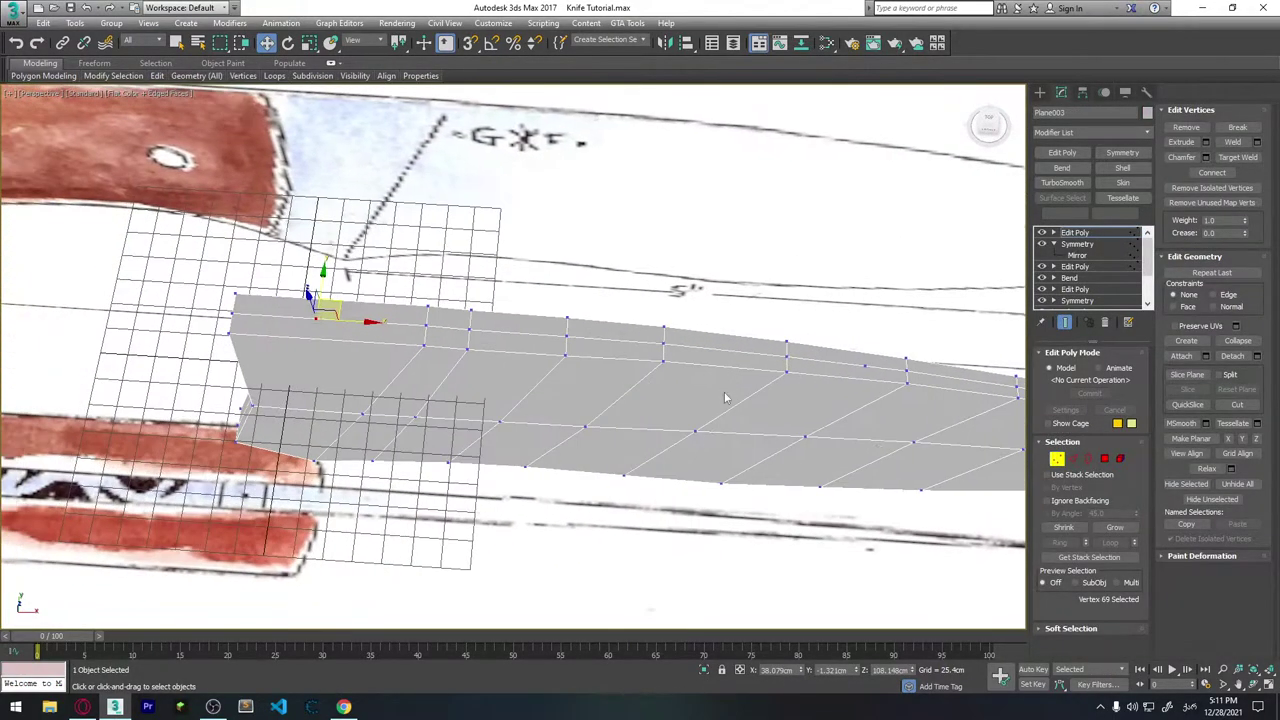
{"action": "left_click", "coordinate": [864, 367], "text": "ctrl"}
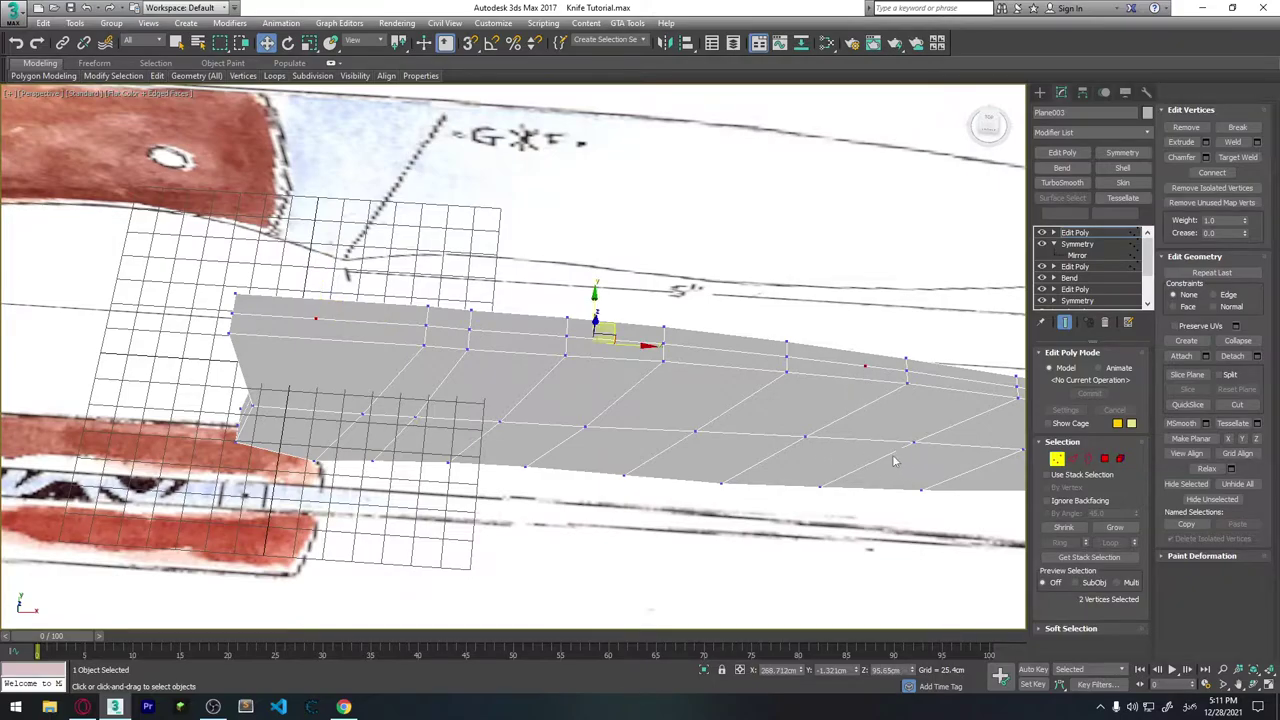
{"action": "middle_click_drag", "start_coordinate": [895, 460], "coordinate": [646, 397]}
{"action": "left_click", "coordinate": [657, 358], "text": "ctrl"}
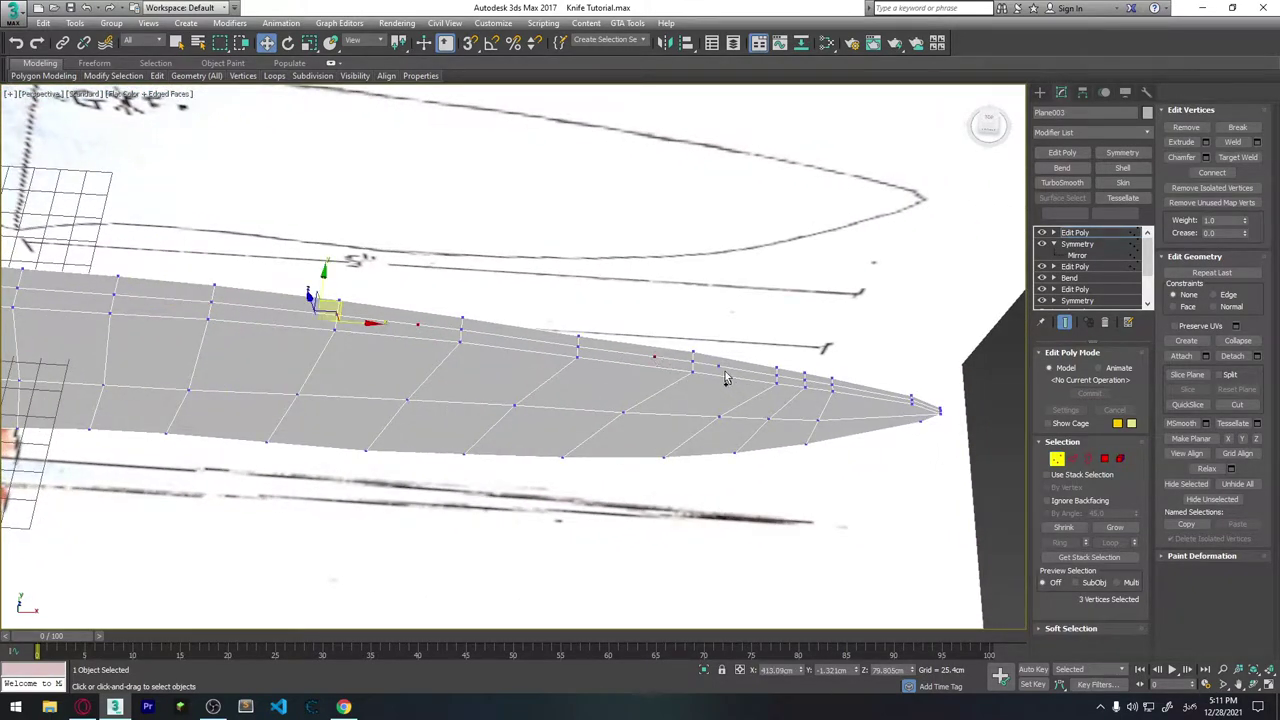
{"action": "mouse_move", "coordinate": [885, 449]}
{"action": "middle_mouse_down", "text": "alt"}
{"action": "mouse_move", "coordinate": [862, 308]}
{"action": "mouse_move", "coordinate": [814, 321]}
{"action": "mouse_move", "coordinate": [820, 291]}
{"action": "mouse_move", "coordinate": [614, 287]}
{"action": "middle_mouse_up", "text": "alt"}
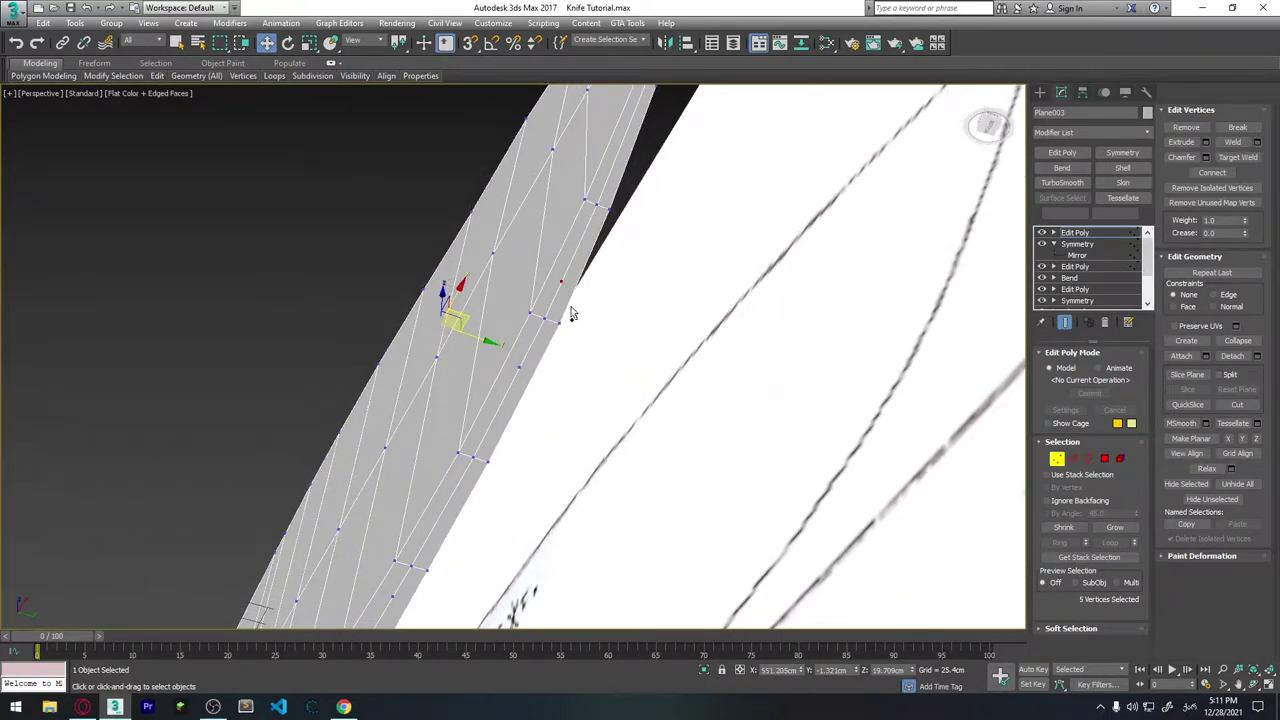
{"action": "mouse_move", "coordinate": [502, 432]}
{"action": "middle_mouse_down"}
{"action": "mouse_move", "coordinate": [565, 355]}
{"action": "mouse_move", "coordinate": [649, 297]}
{"action": "middle_mouse_up"}
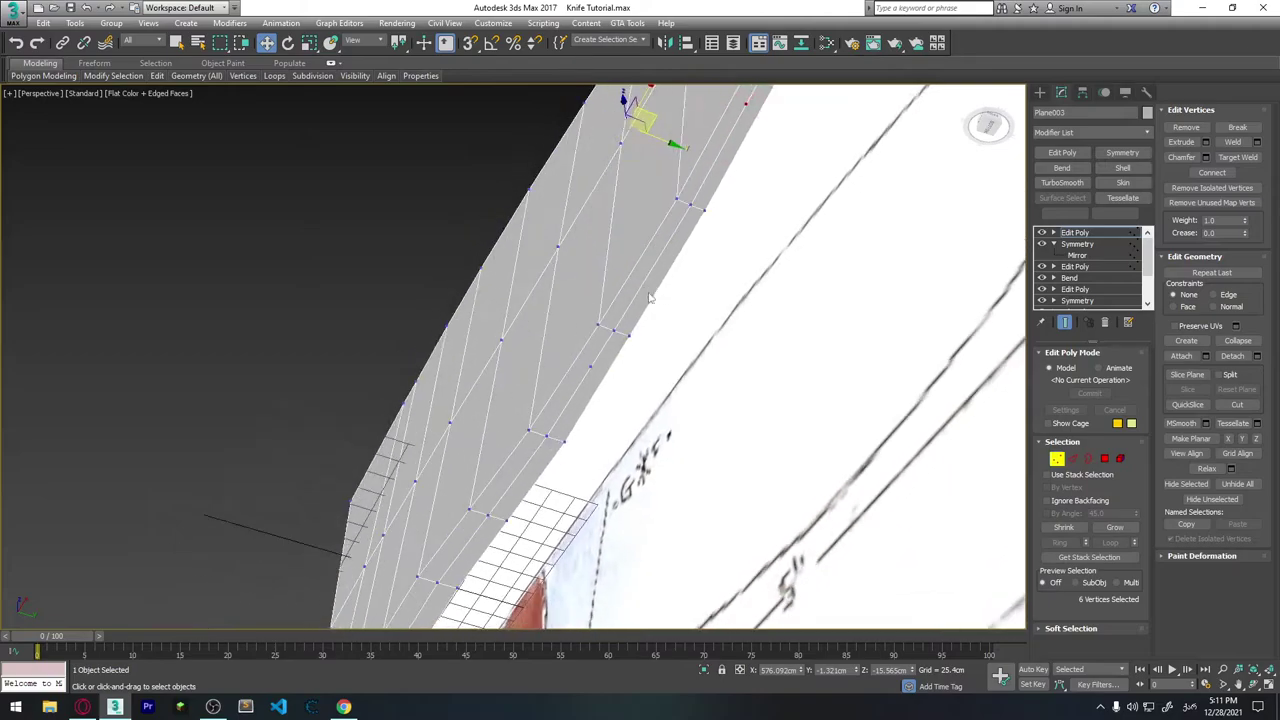
{"action": "middle_click_drag", "start_coordinate": [572, 441], "coordinate": [695, 305]}
{"action": "mouse_move", "coordinate": [574, 455]}
{"action": "middle_mouse_down", "text": "alt"}
{"action": "mouse_move", "coordinate": [767, 269]}
{"action": "mouse_move", "coordinate": [574, 277]}
{"action": "mouse_move", "coordinate": [730, 340]}
{"action": "middle_mouse_up", "text": "alt"}
{"action": "scroll", "coordinate": [770, 360], "scroll_direction": "up", "scroll_amount": 5}
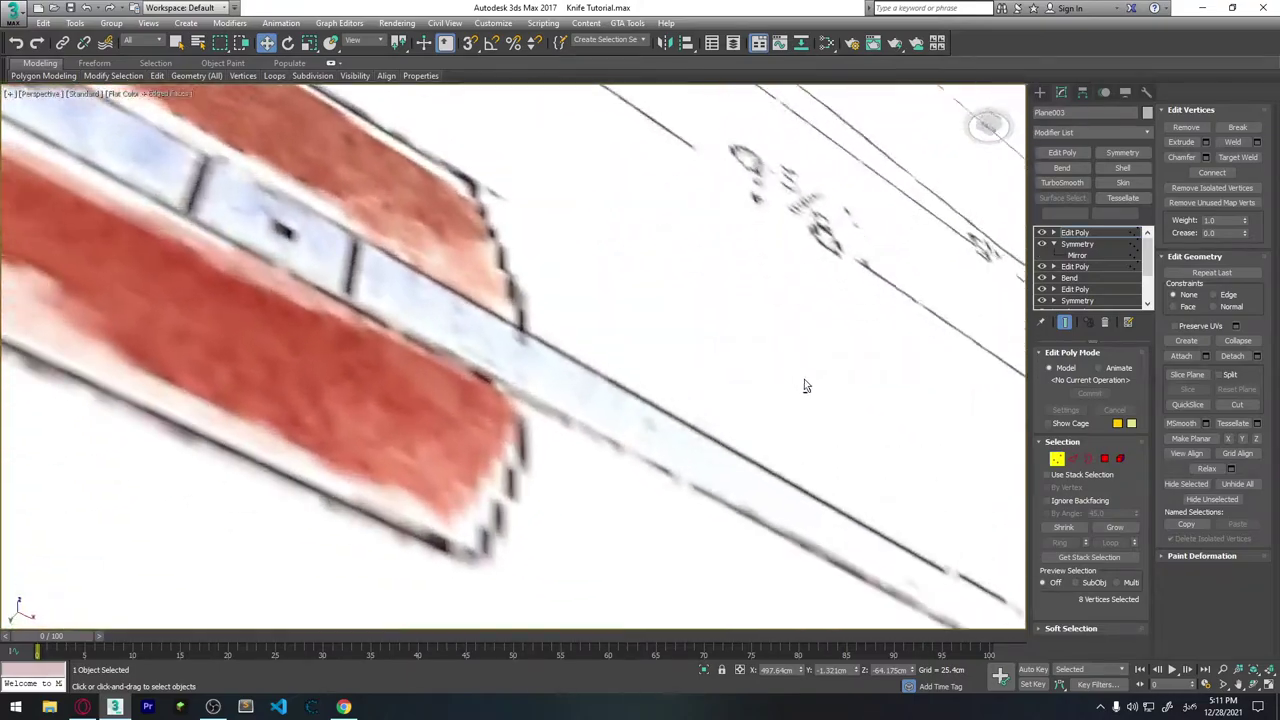
{"action": "mouse_move", "coordinate": [804, 379]}
{"action": "middle_mouse_down", "text": "alt"}
{"action": "mouse_move", "coordinate": [816, 421]}
{"action": "mouse_move", "coordinate": [580, 428]}
{"action": "mouse_move", "coordinate": [594, 446]}
{"action": "middle_mouse_up", "text": "alt"}
{"action": "scroll", "coordinate": [810, 400], "scroll_direction": "down", "scroll_amount": 6}
{"action": "scroll", "coordinate": [729, 424], "scroll_direction": "up", "scroll_amount": 3}
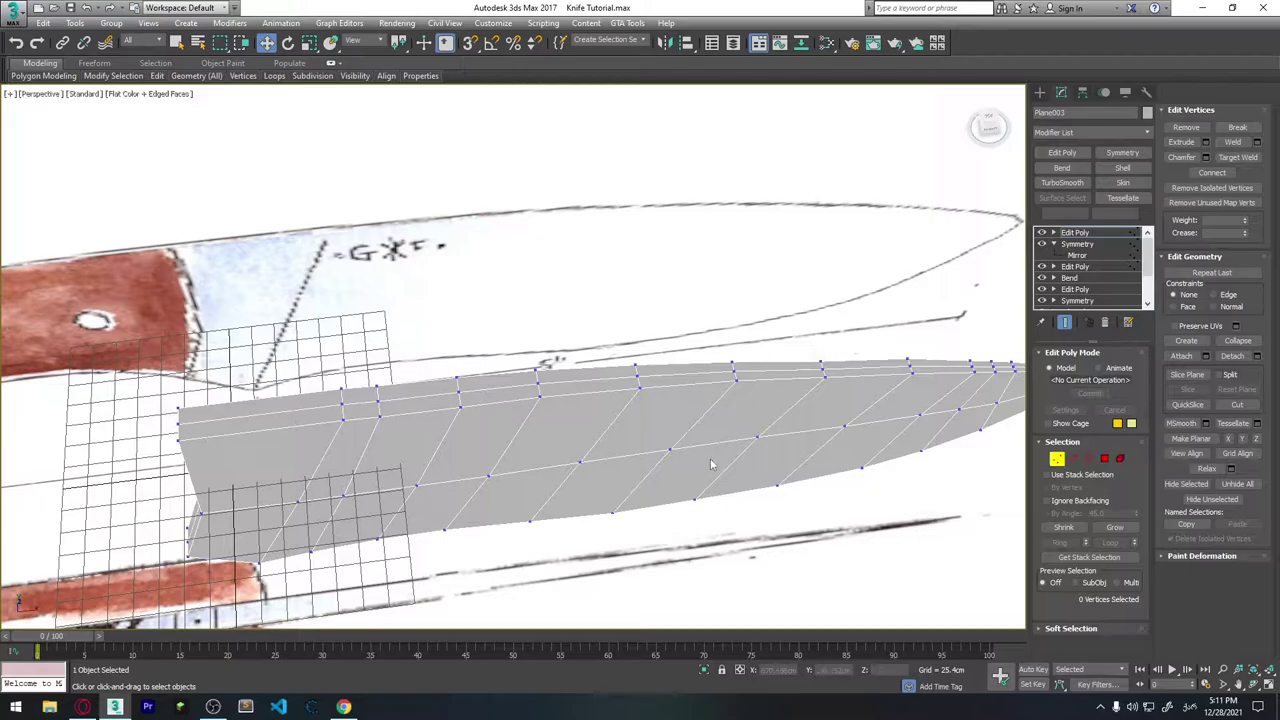
{"action": "mouse_move", "coordinate": [711, 464]}
{"action": "middle_mouse_down", "text": "alt"}
{"action": "mouse_move", "coordinate": [640, 334]}
{"action": "mouse_move", "coordinate": [620, 354]}
{"action": "mouse_move", "coordinate": [600, 203]}
{"action": "mouse_move", "coordinate": [586, 203]}
{"action": "mouse_move", "coordinate": [613, 421]}
{"action": "mouse_move", "coordinate": [550, 466]}
{"action": "mouse_move", "coordinate": [533, 293]}
{"action": "mouse_move", "coordinate": [341, 388]}
{"action": "middle_mouse_up", "text": "alt"}
Check the blade in the Top and Front views, framing the handle and whole blade.
{"action": "key", "text": "t"}
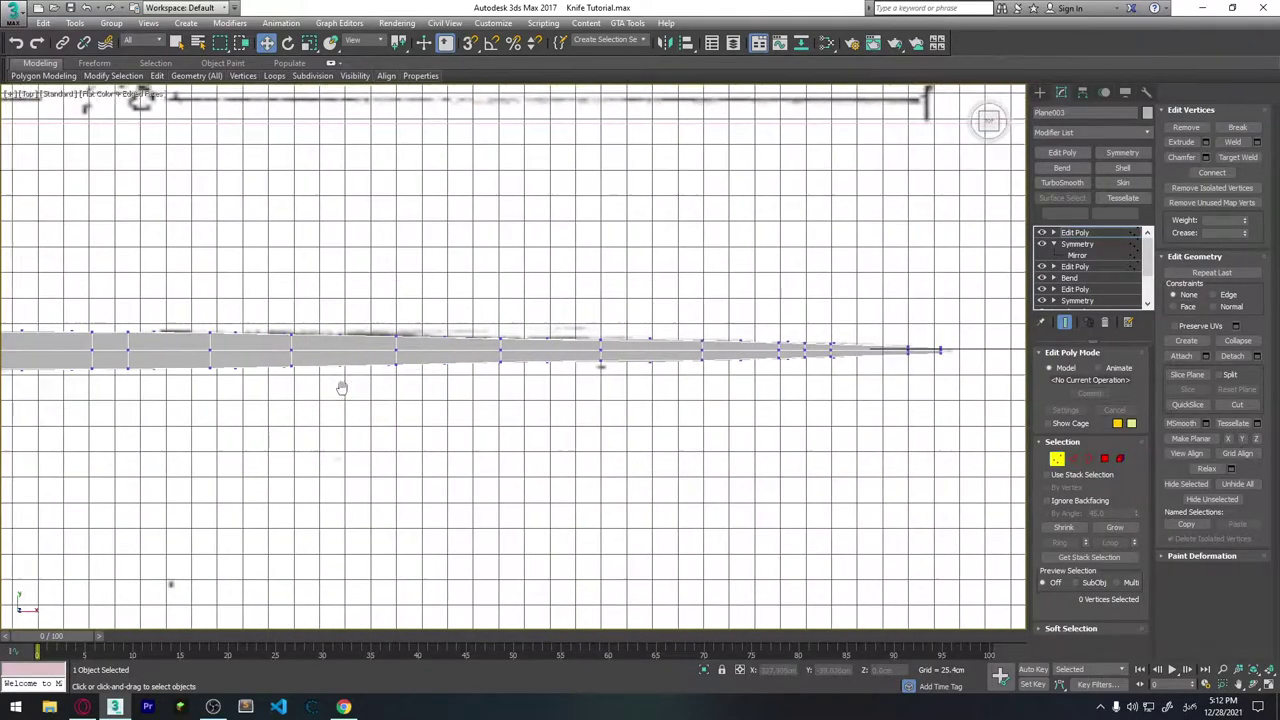
{"action": "scroll", "coordinate": [546, 403], "scroll_direction": "down", "scroll_amount": 2}
{"action": "scroll", "coordinate": [563, 409], "scroll_direction": "up", "scroll_amount": 3}
{"action": "scroll", "coordinate": [490, 397], "scroll_direction": "up", "scroll_amount": 3}
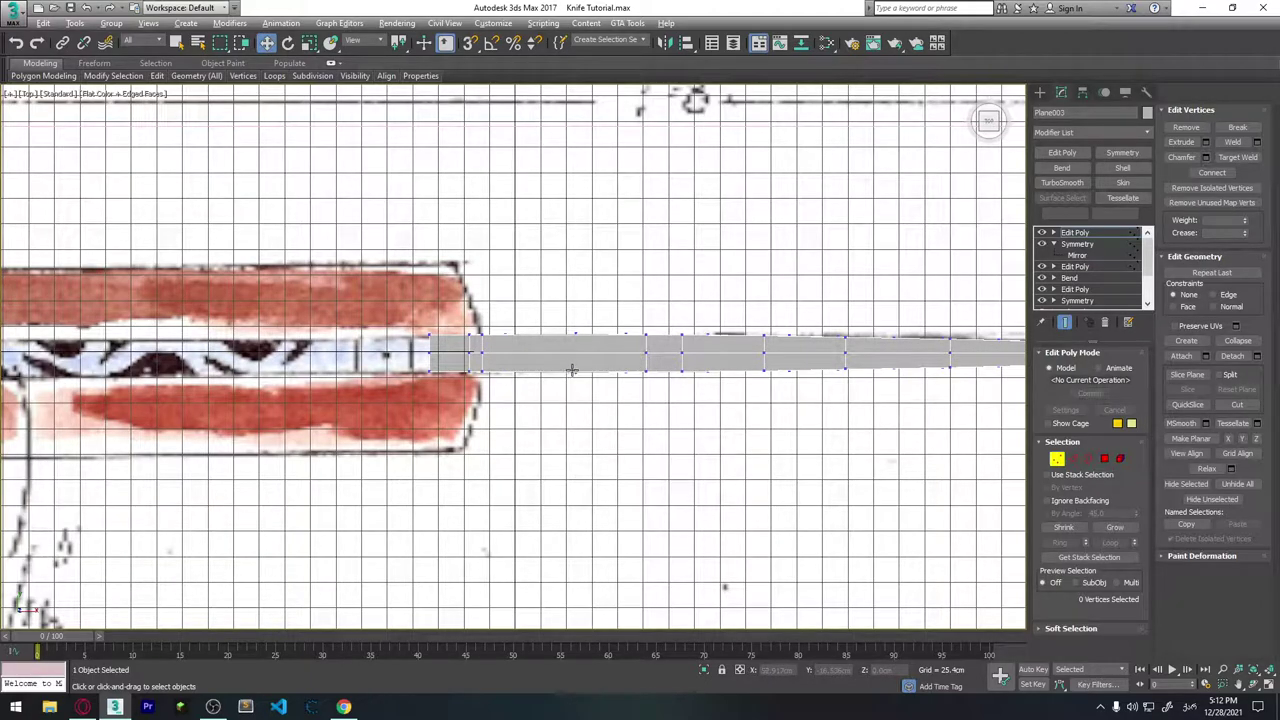
{"action": "key", "text": "f"}
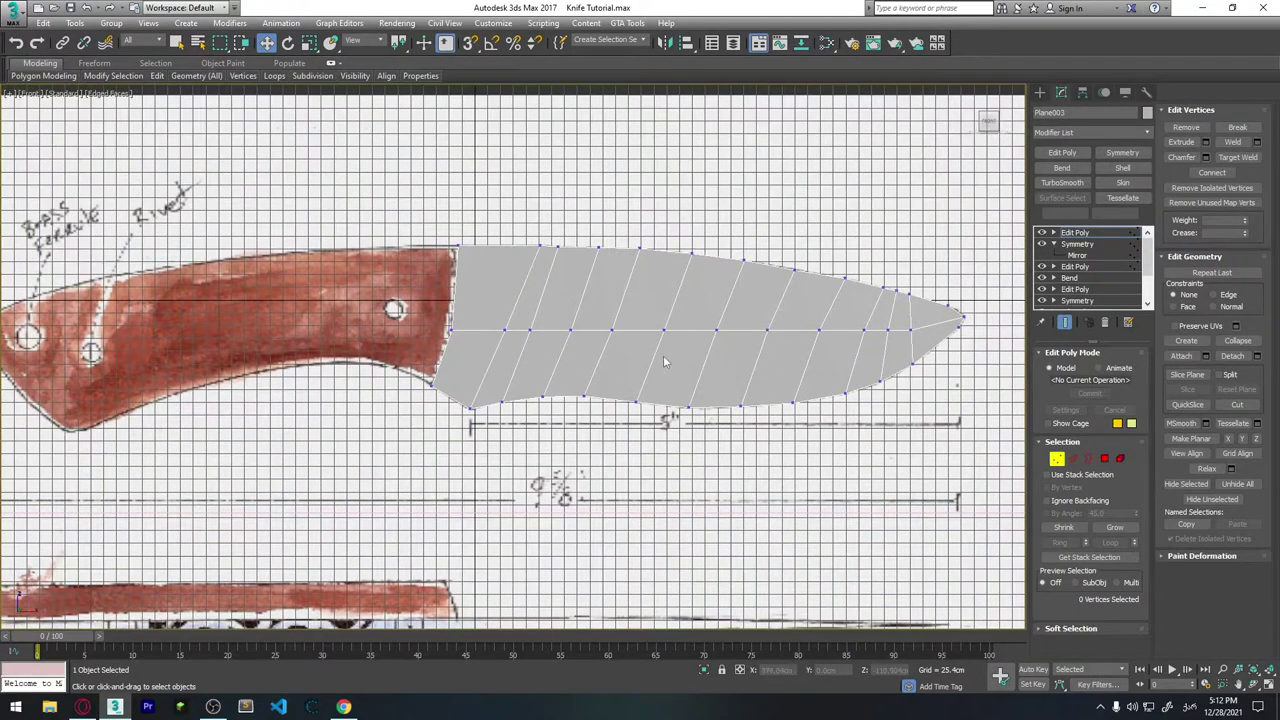
{"action": "scroll", "coordinate": [445, 316], "scroll_direction": "up", "scroll_amount": 3}
{"action": "scroll", "coordinate": [508, 363], "scroll_direction": "up", "scroll_amount": 2}
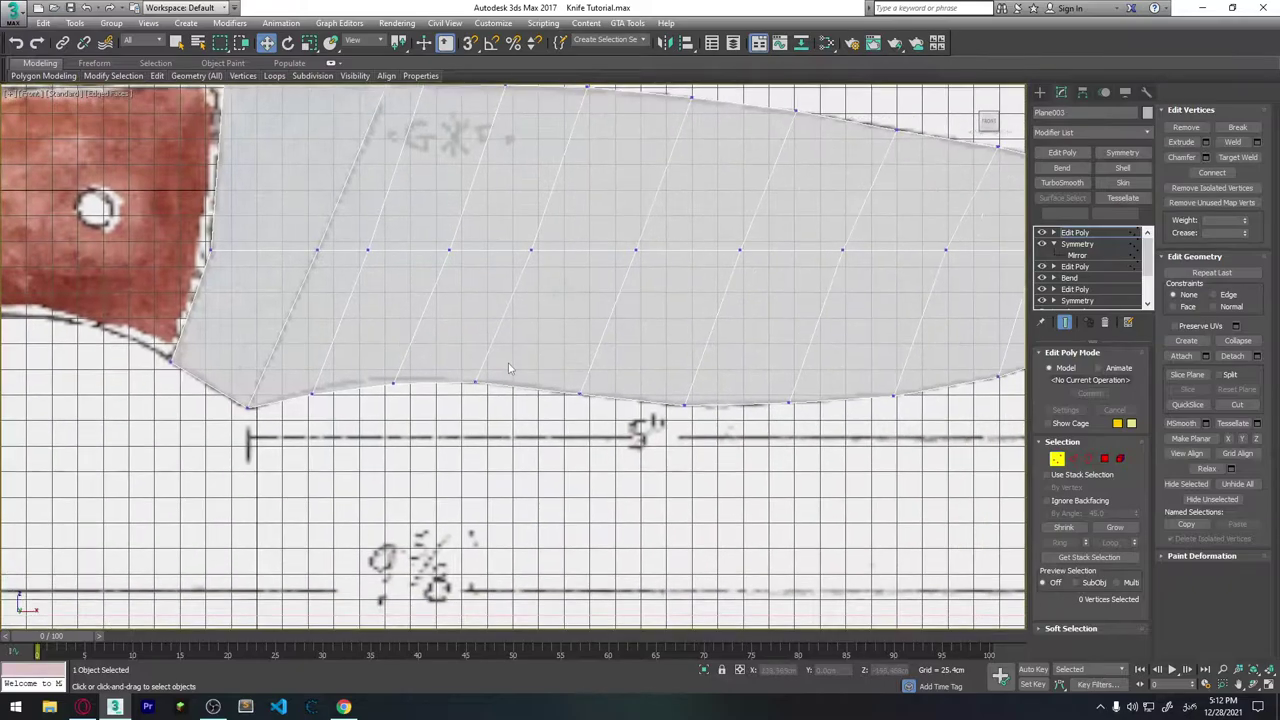
{"action": "scroll", "coordinate": [493, 373], "scroll_direction": "up", "scroll_amount": 2}
{"action": "scroll", "coordinate": [493, 373], "scroll_direction": "down", "scroll_amount": 2}
{"action": "scroll", "coordinate": [450, 410], "scroll_direction": "down", "scroll_amount": 2}
{"action": "scroll", "coordinate": [420, 420], "scroll_direction": "down", "scroll_amount": 1}
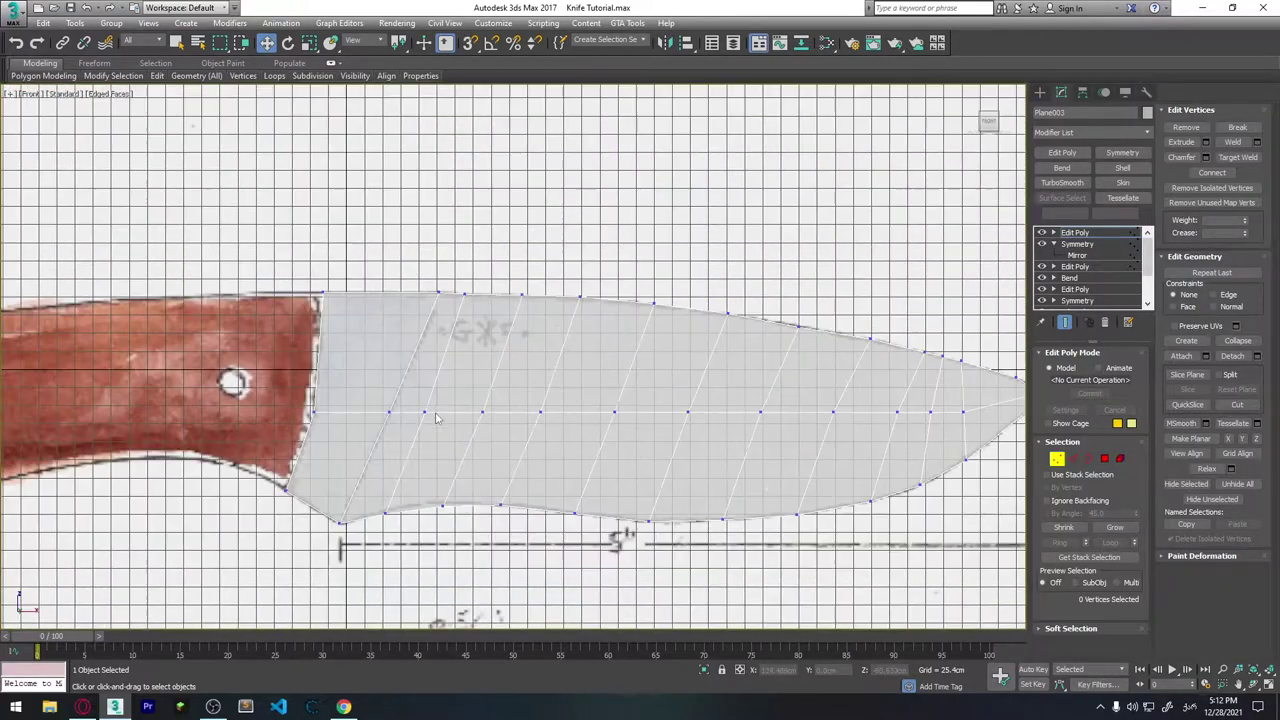
{"action": "middle_click_drag", "start_coordinate": [526, 475], "coordinate": [456, 400]}
{"action": "scroll", "coordinate": [456, 400], "scroll_direction": "down", "scroll_amount": 2}
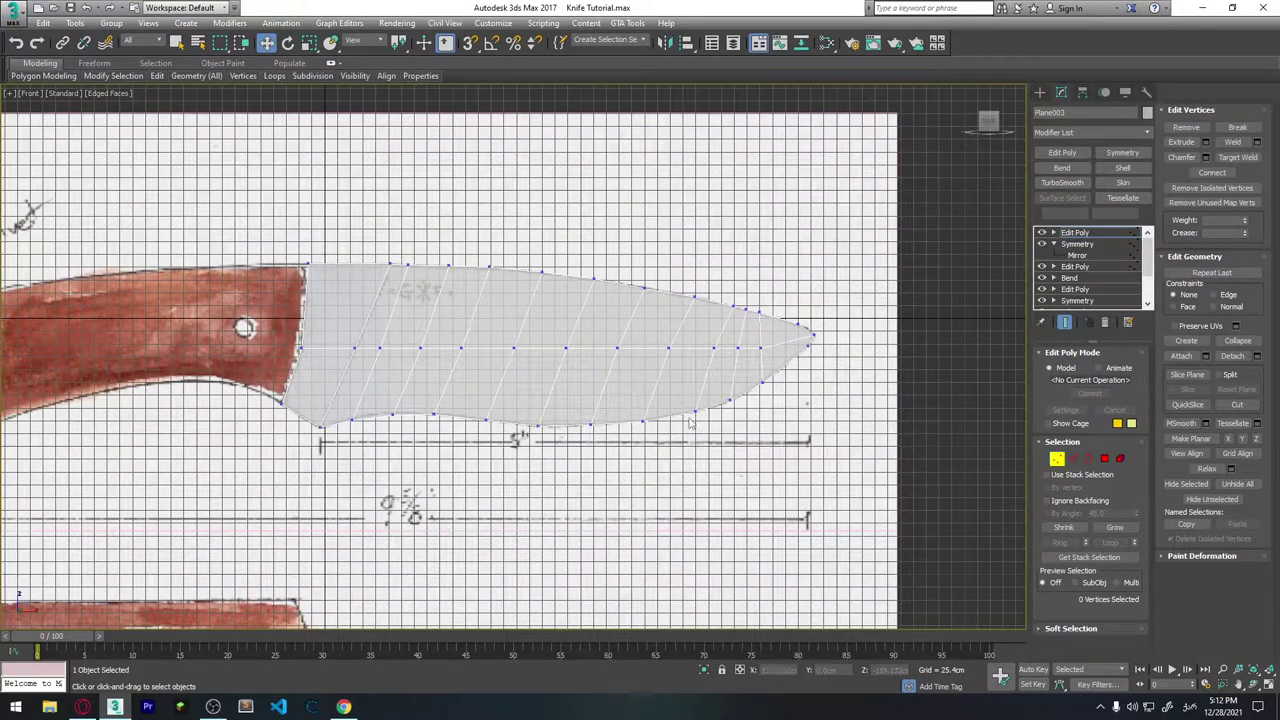
Switch to Perspective and orbit around the blade lying over the sketch.
{"action": "key", "text": "p"}
{"action": "mouse_move", "coordinate": [690, 422]}
{"action": "middle_mouse_down", "text": "alt"}
{"action": "mouse_move", "coordinate": [497, 364]}
{"action": "mouse_move", "coordinate": [530, 378]}
{"action": "mouse_move", "coordinate": [499, 375]}
{"action": "middle_mouse_up", "text": "alt"}
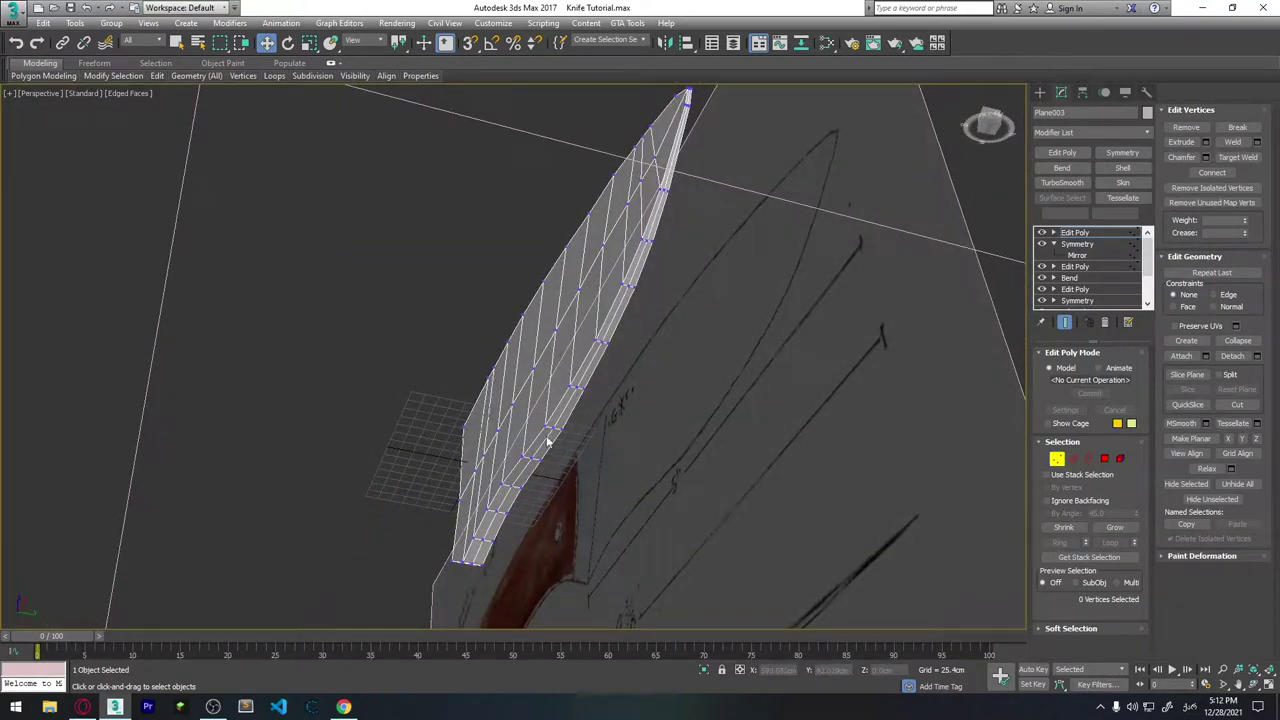
{"action": "mouse_move", "coordinate": [483, 533]}
{"action": "middle_mouse_down", "text": "alt"}
{"action": "mouse_move", "coordinate": [816, 320]}
{"action": "mouse_move", "coordinate": [820, 336]}
{"action": "middle_mouse_up", "text": "alt"}
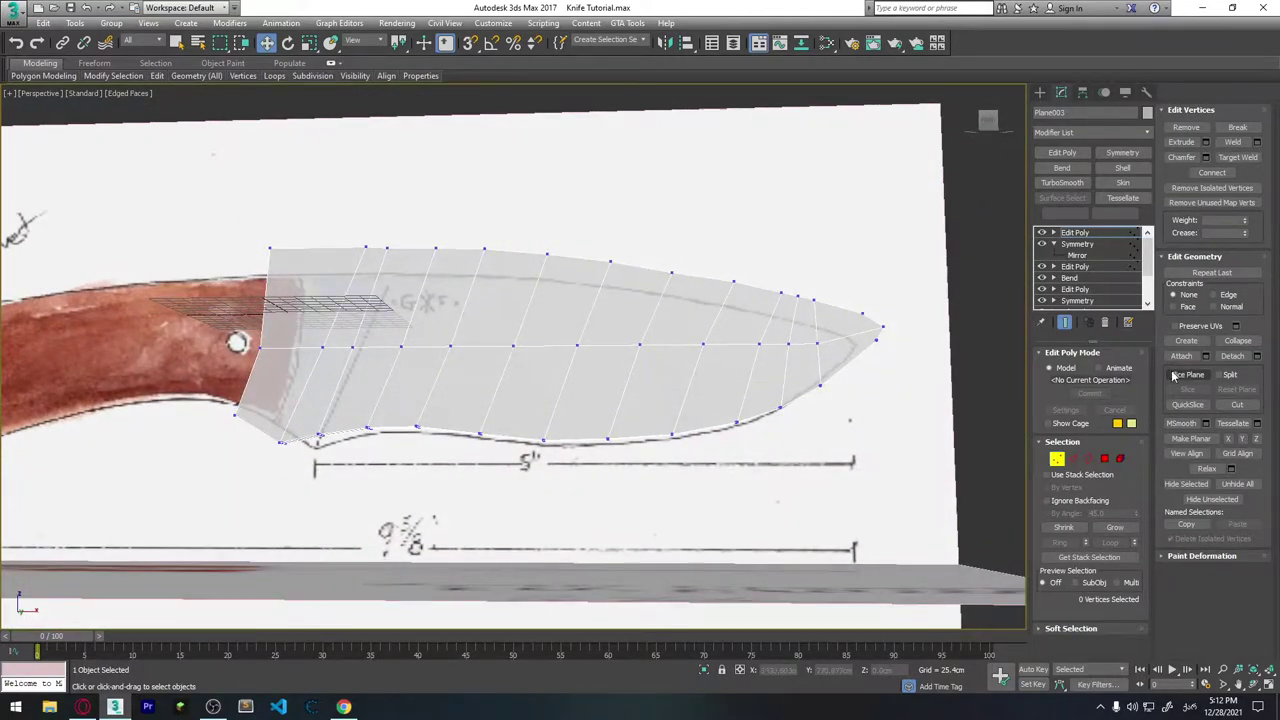
In Edge mode, select the edge loop along the blade's bottom cutting edge and inspect it.
{"action": "left_click", "coordinate": [1080, 459]}
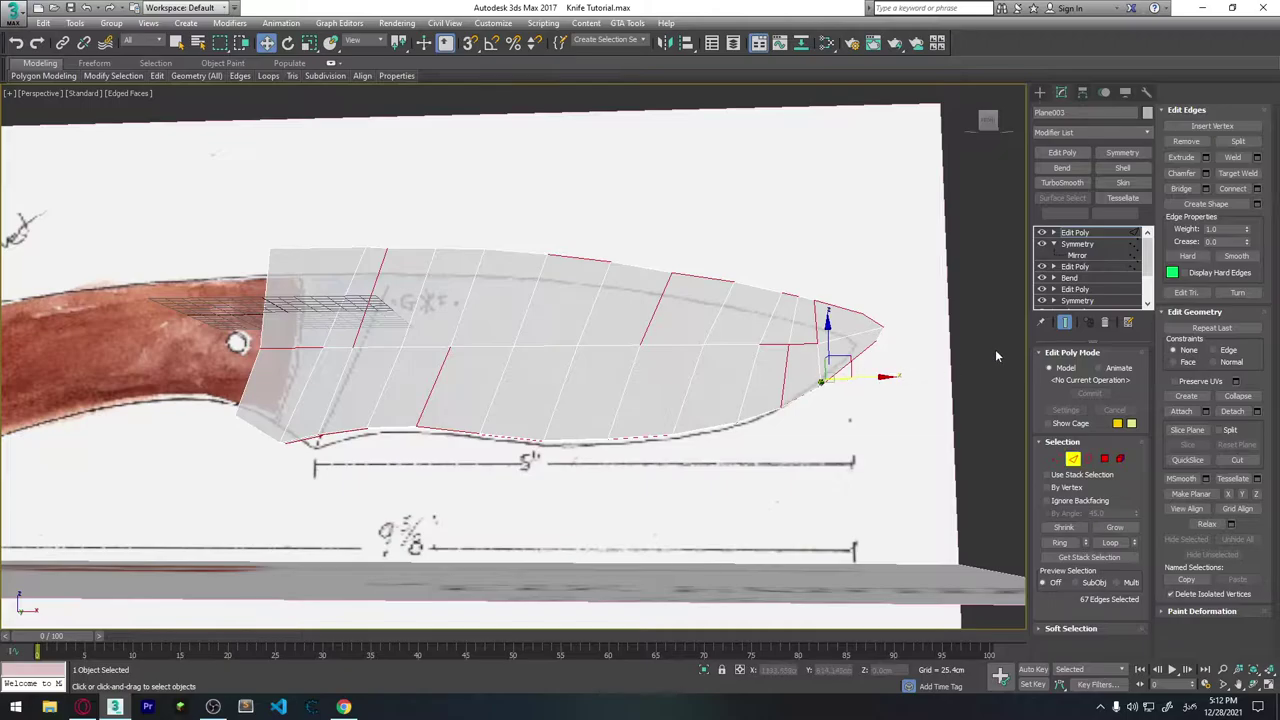
{"action": "double_click", "coordinate": [785, 398]}
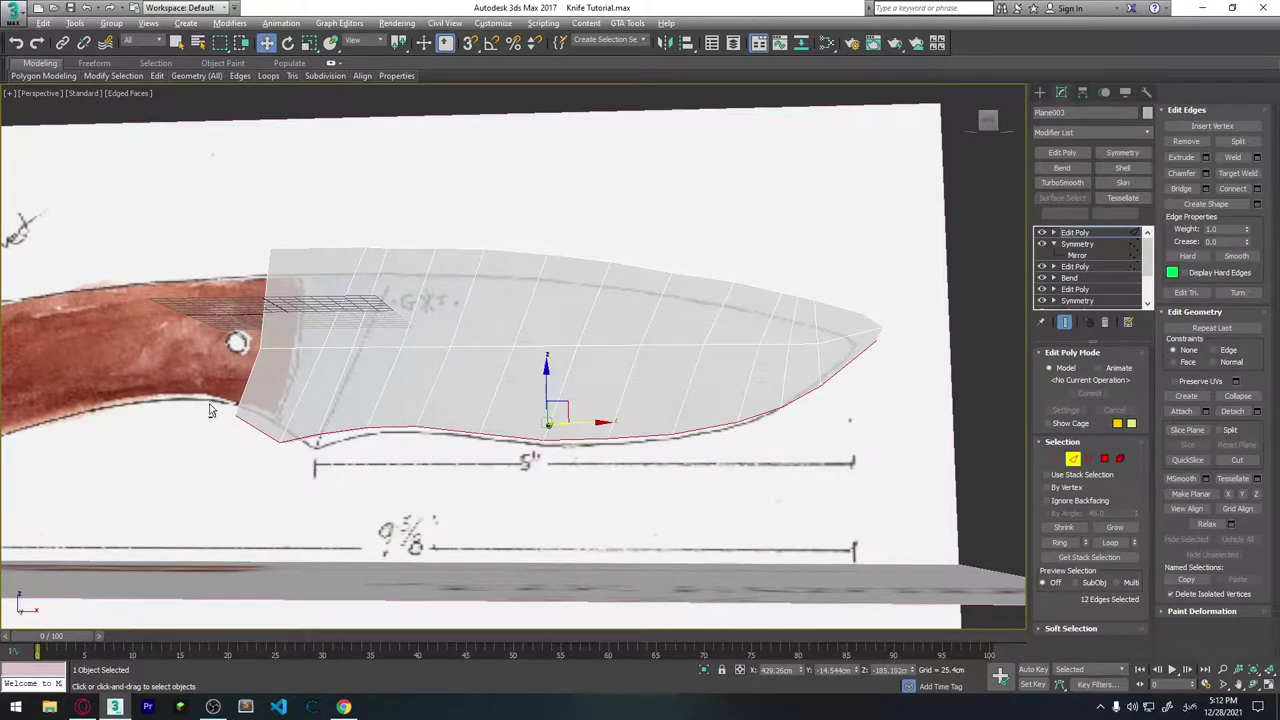
{"action": "scroll", "coordinate": [281, 432], "scroll_direction": "up", "scroll_amount": 3}
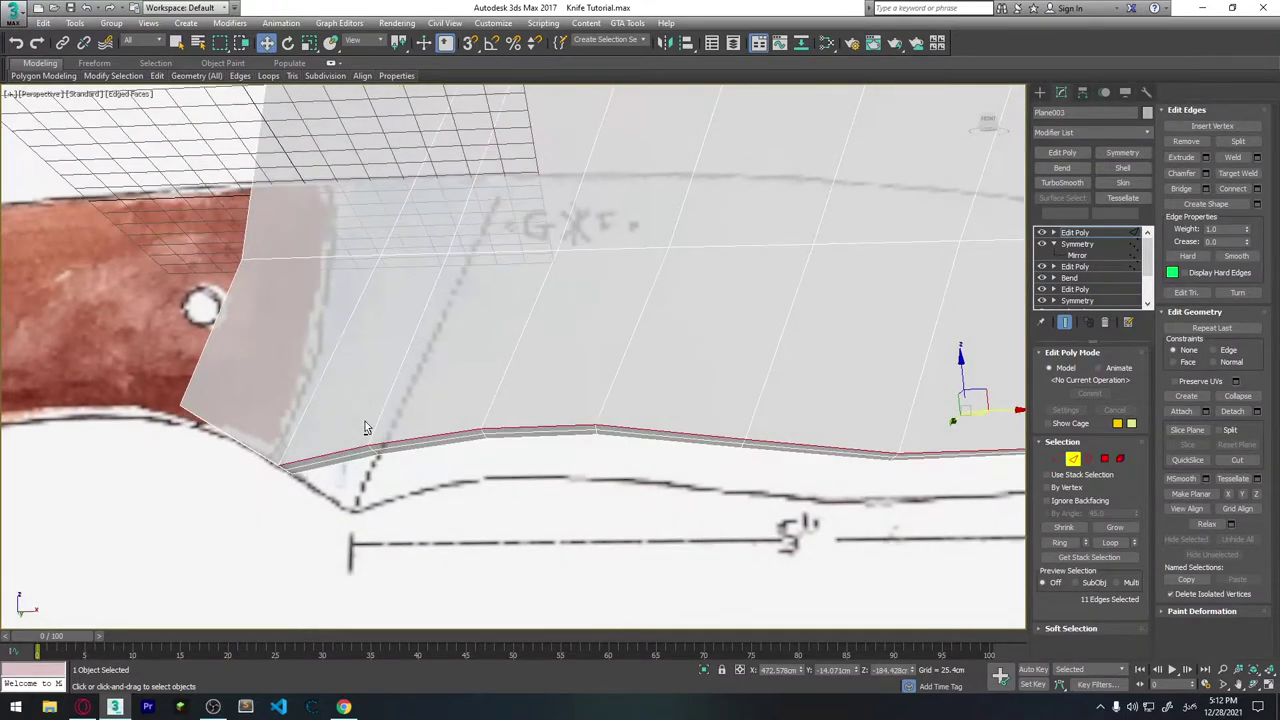
{"action": "mouse_move", "coordinate": [365, 421]}
{"action": "middle_mouse_down", "text": "alt"}
{"action": "mouse_move", "coordinate": [356, 369]}
{"action": "mouse_move", "coordinate": [359, 436]}
{"action": "middle_mouse_up", "text": "alt"}
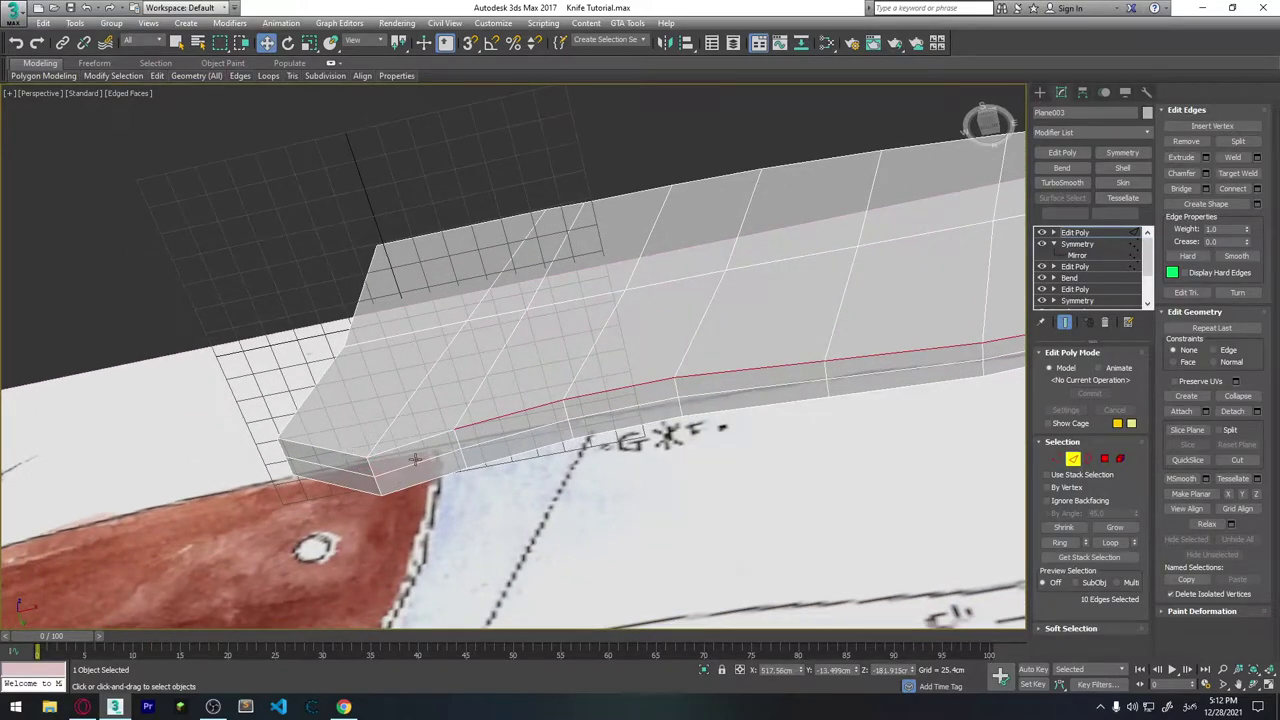
{"action": "mouse_move", "coordinate": [594, 457]}
{"action": "middle_mouse_down", "text": "alt"}
{"action": "mouse_move", "coordinate": [737, 451]}
{"action": "mouse_move", "coordinate": [717, 457]}
{"action": "mouse_move", "coordinate": [677, 423]}
{"action": "mouse_move", "coordinate": [857, 352]}
{"action": "middle_mouse_up", "text": "alt"}
{"action": "scroll", "coordinate": [857, 352], "scroll_direction": "down", "scroll_amount": 4}
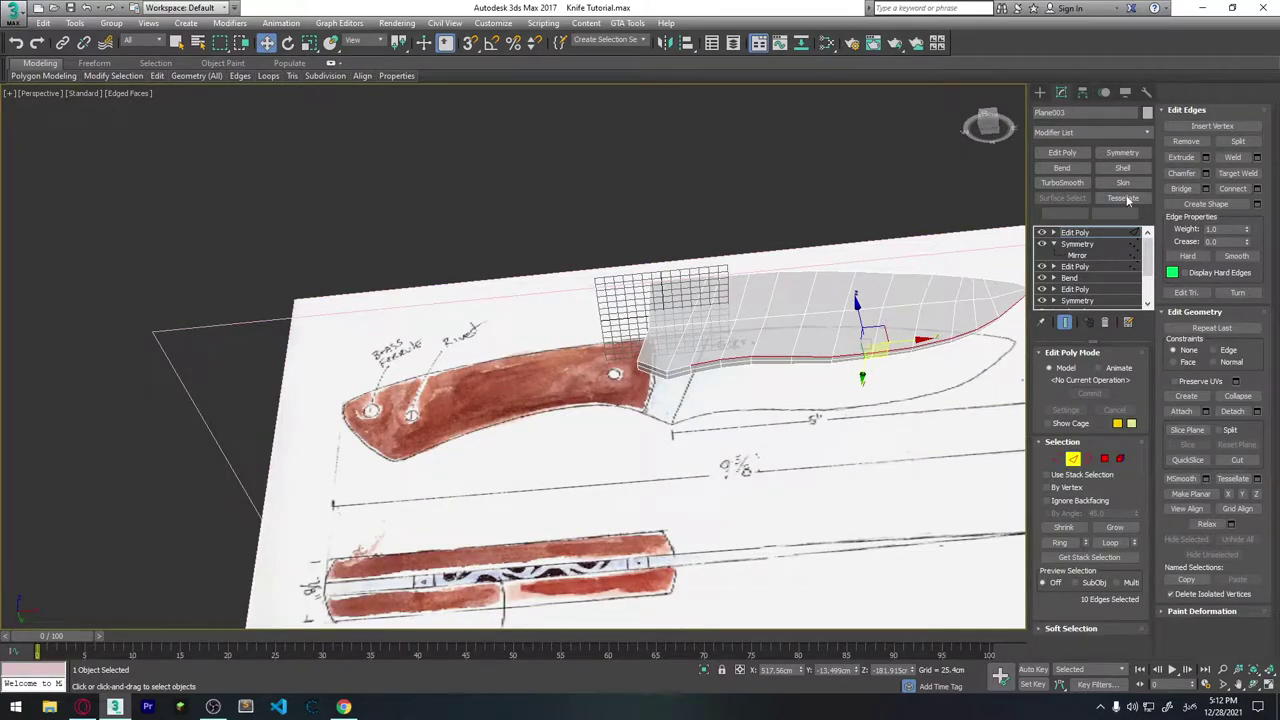
Add a Symmetry modifier to the blade with Mirror Axis set to Z.
{"action": "left_click", "coordinate": [1125, 153]}
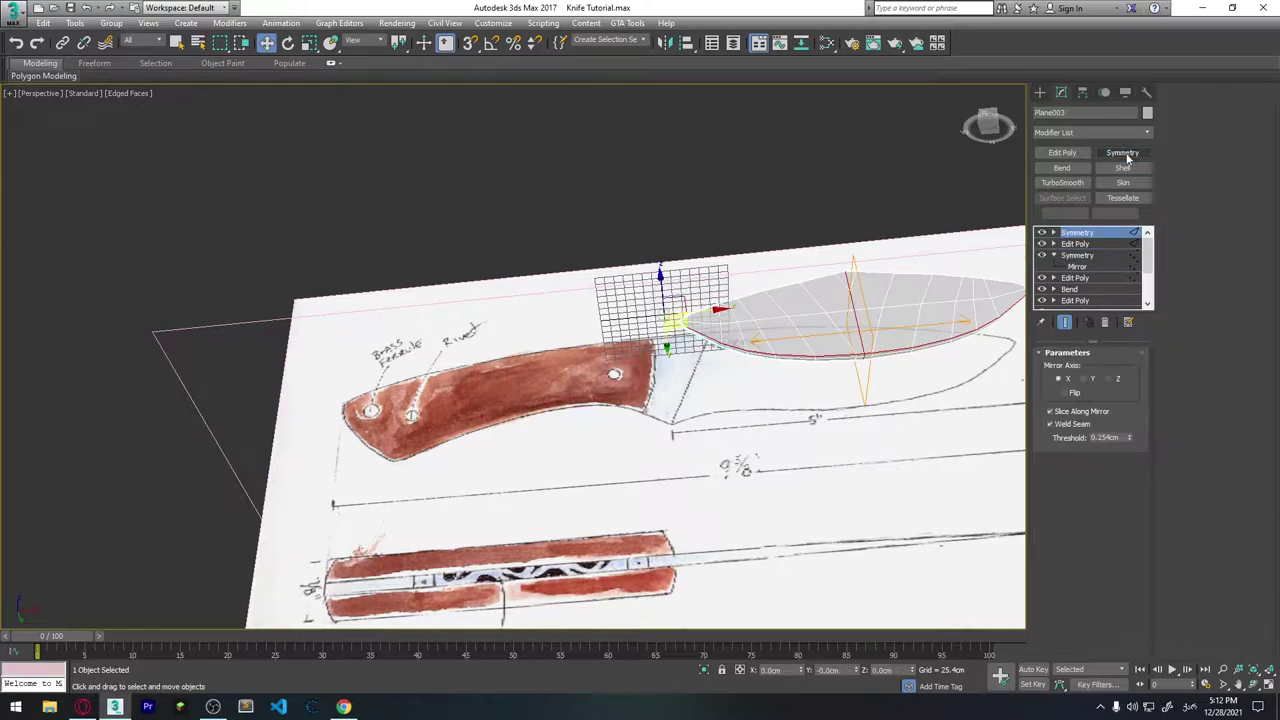
{"action": "left_click", "coordinate": [1088, 379]}
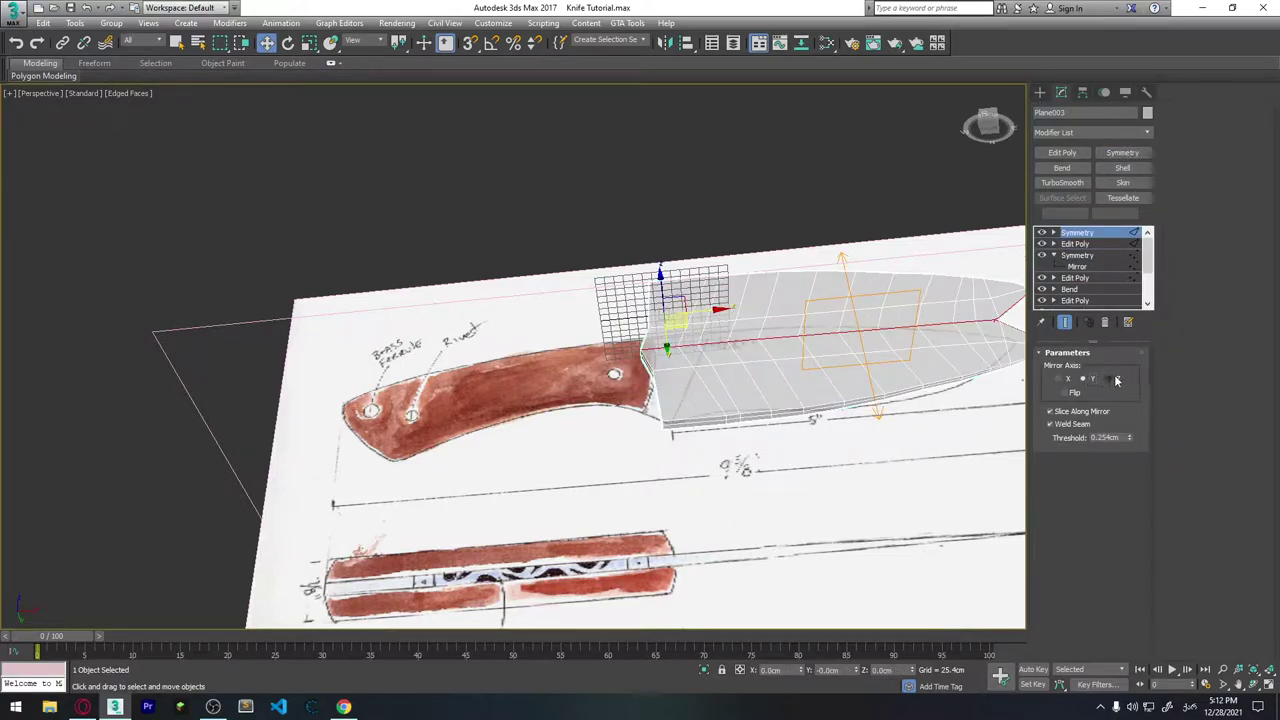
{"action": "left_click", "coordinate": [1116, 380]}
{"action": "middle_click_drag", "start_coordinate": [700, 420], "coordinate": [800, 420], "text": "alt"}
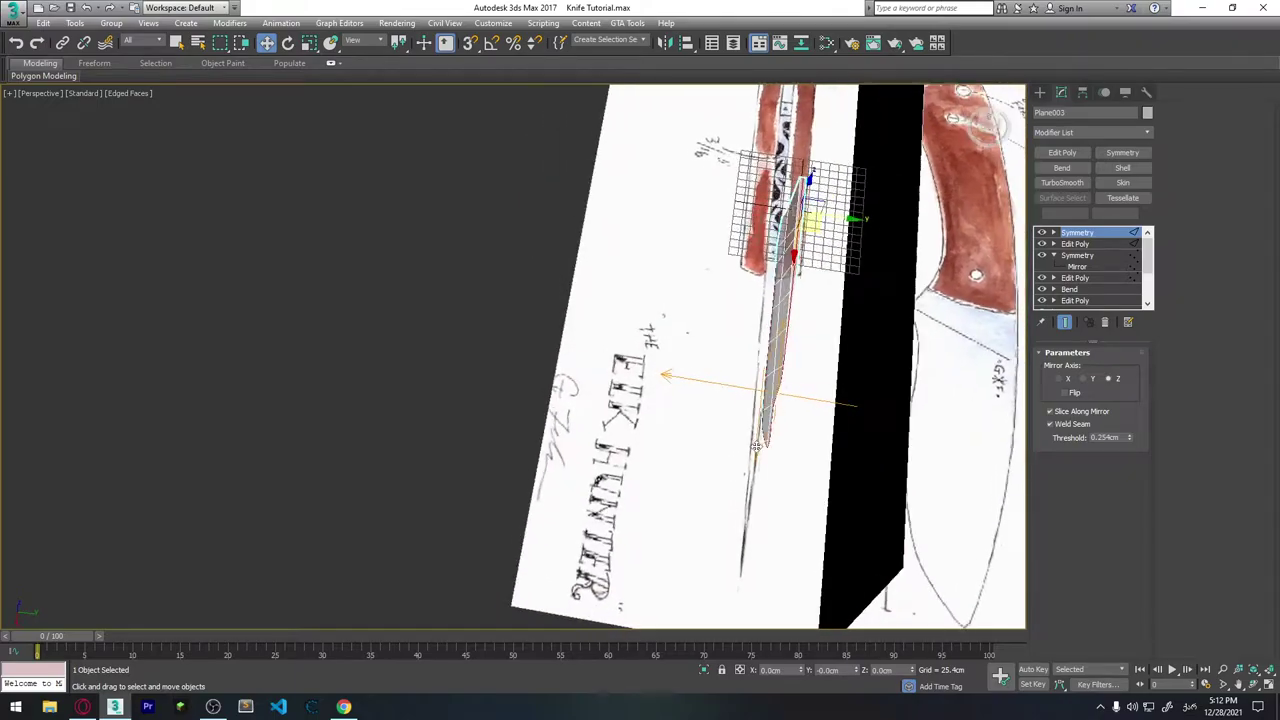
Shift the Symmetry mirror plane slightly along Y to about -8.71cm.
{"action": "left_click", "coordinate": [1077, 244]}
{"action": "middle_click_drag", "start_coordinate": [690, 380], "coordinate": [705, 382], "text": "alt"}
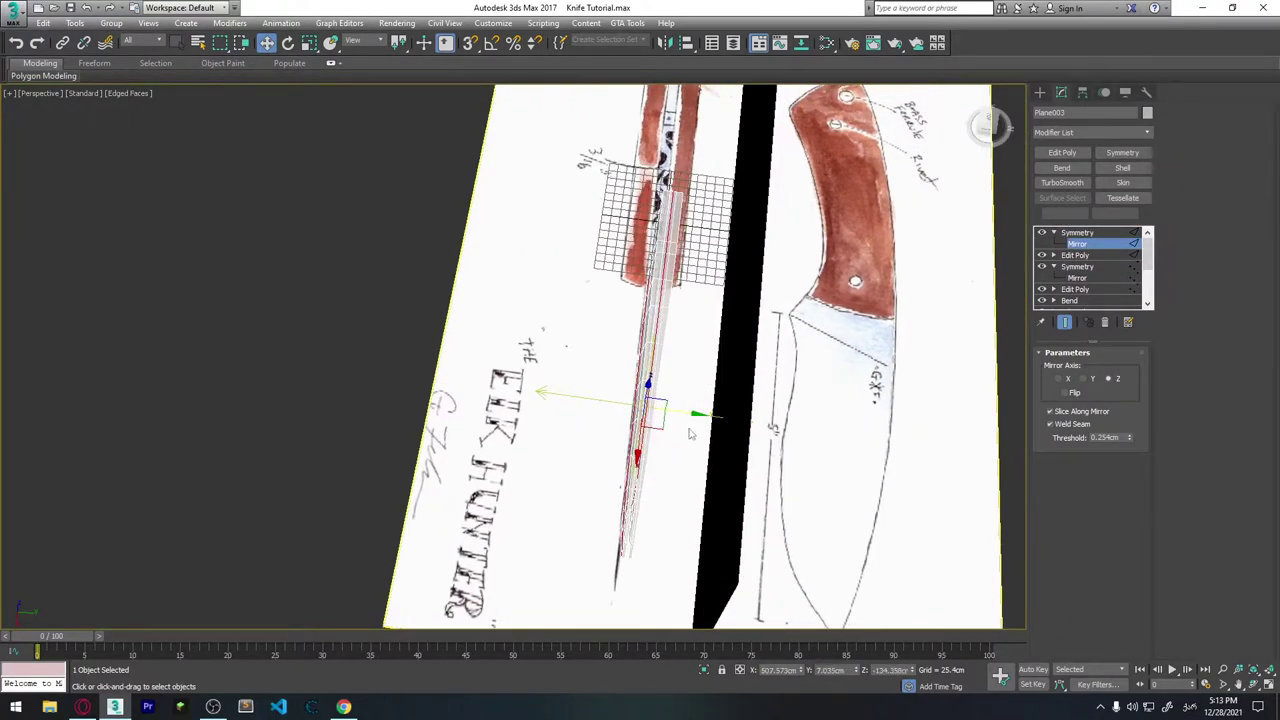
{"action": "scroll", "coordinate": [660, 452], "scroll_direction": "up", "scroll_amount": 4}
{"action": "middle_click_drag", "start_coordinate": [660, 452], "coordinate": [572, 541]}
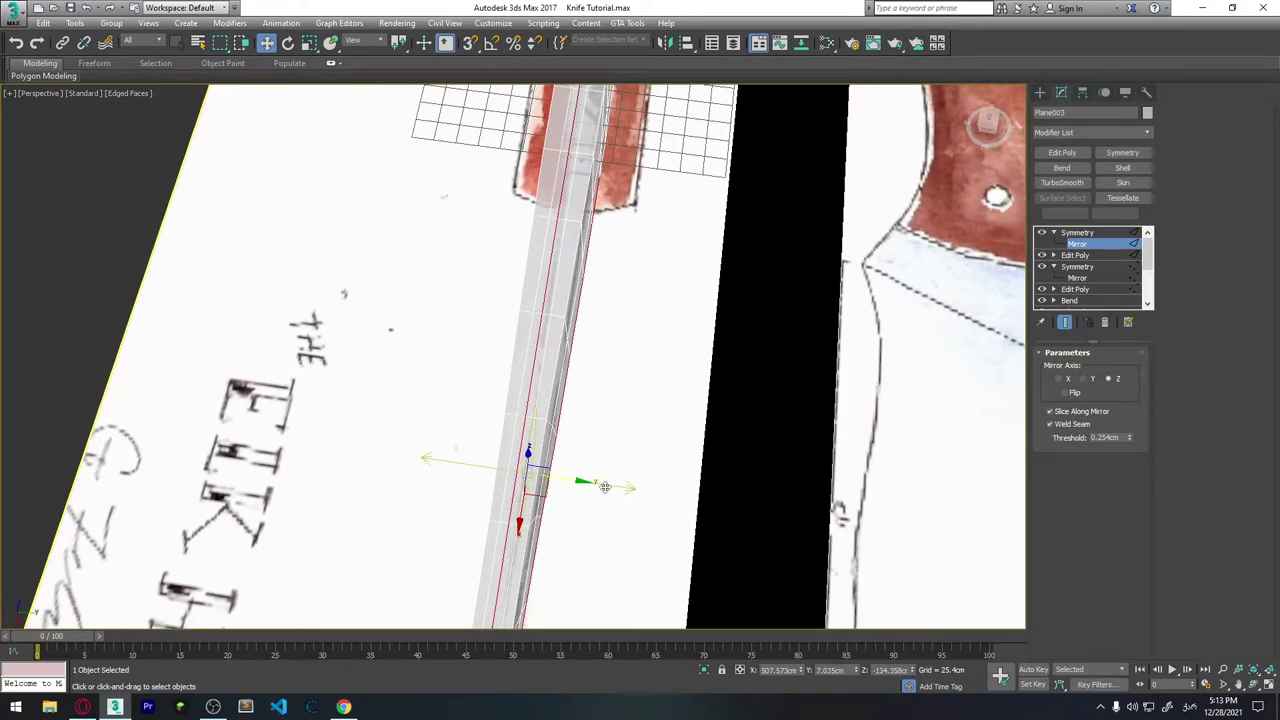
{"action": "left_click_drag", "start_coordinate": [582, 483], "coordinate": [570, 481]}
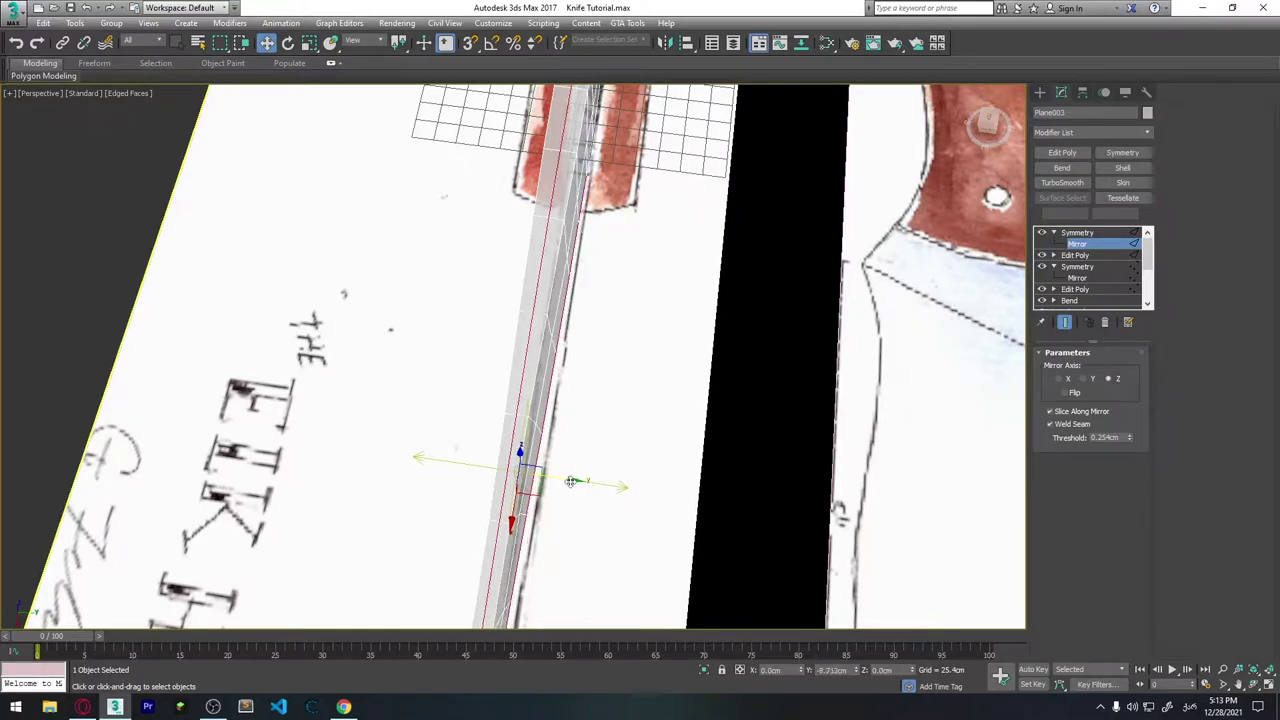
{"action": "mouse_move", "coordinate": [547, 567]}
{"action": "middle_mouse_down", "text": "alt"}
{"action": "mouse_move", "coordinate": [523, 417]}
{"action": "mouse_move", "coordinate": [545, 352]}
{"action": "mouse_move", "coordinate": [571, 412]}
{"action": "middle_mouse_up", "text": "alt"}
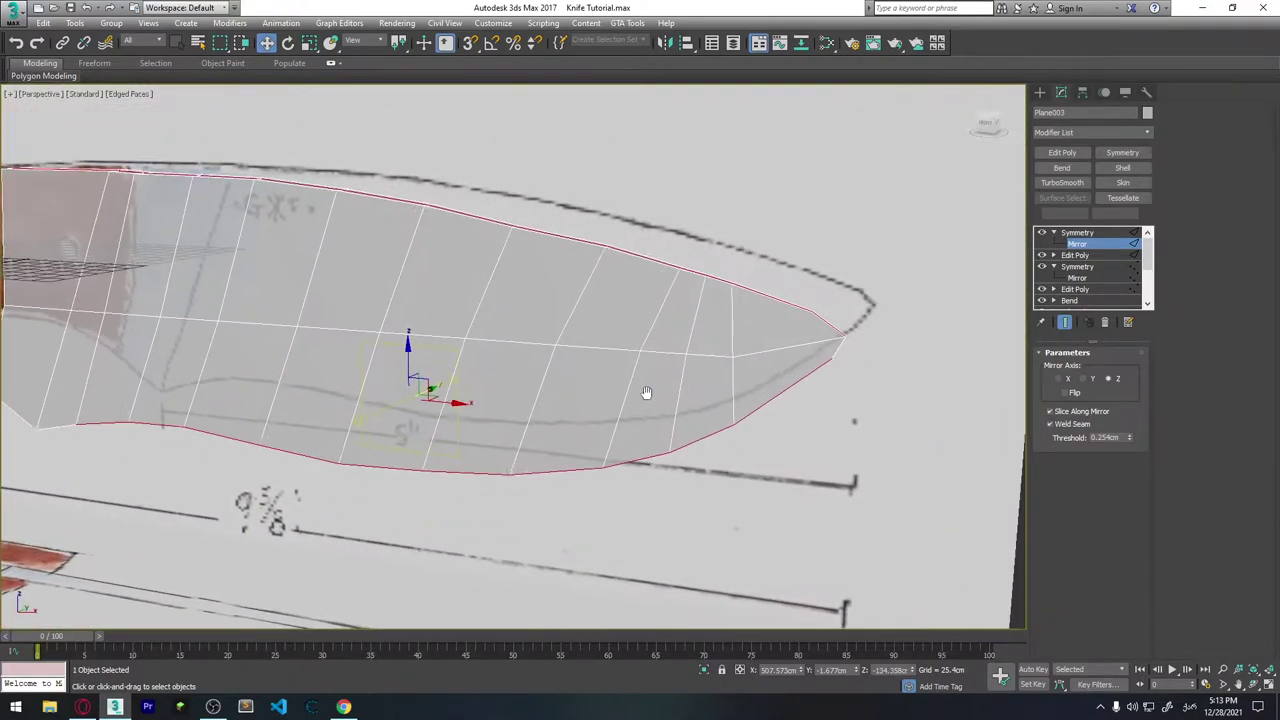
{"action": "mouse_move", "coordinate": [649, 391]}
{"action": "middle_mouse_down"}
{"action": "mouse_move", "coordinate": [953, 355]}
{"action": "mouse_move", "coordinate": [730, 430]}
{"action": "mouse_move", "coordinate": [610, 388]}
{"action": "mouse_move", "coordinate": [1062, 279]}
{"action": "middle_mouse_up"}
Back in Edit Poly, shift the blade's bottom edge loop along Y.
{"action": "left_click", "coordinate": [1075, 255]}
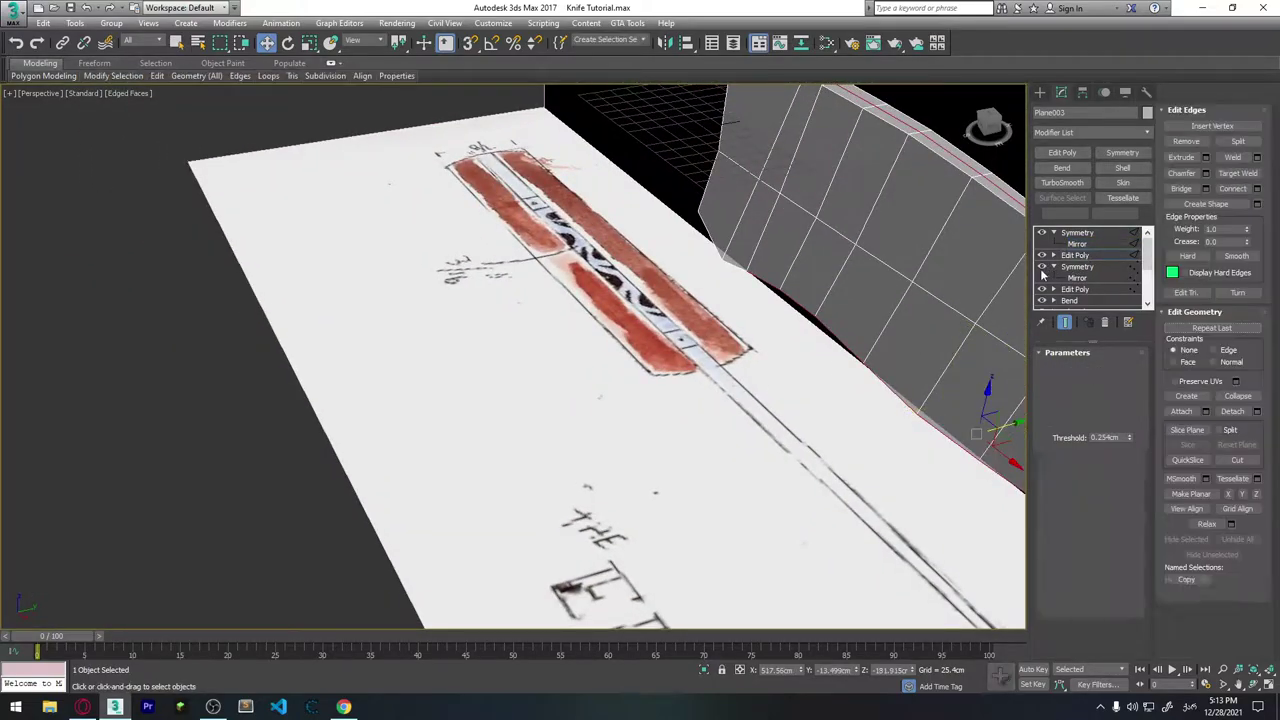
{"action": "mouse_move", "coordinate": [849, 439]}
{"action": "middle_mouse_down", "text": "alt"}
{"action": "mouse_move", "coordinate": [737, 365]}
{"action": "mouse_move", "coordinate": [690, 358]}
{"action": "mouse_move", "coordinate": [689, 400]}
{"action": "mouse_move", "coordinate": [700, 395]}
{"action": "mouse_move", "coordinate": [680, 380]}
{"action": "mouse_move", "coordinate": [620, 237]}
{"action": "mouse_move", "coordinate": [531, 479]}
{"action": "mouse_move", "coordinate": [535, 514]}
{"action": "middle_mouse_up", "text": "alt"}
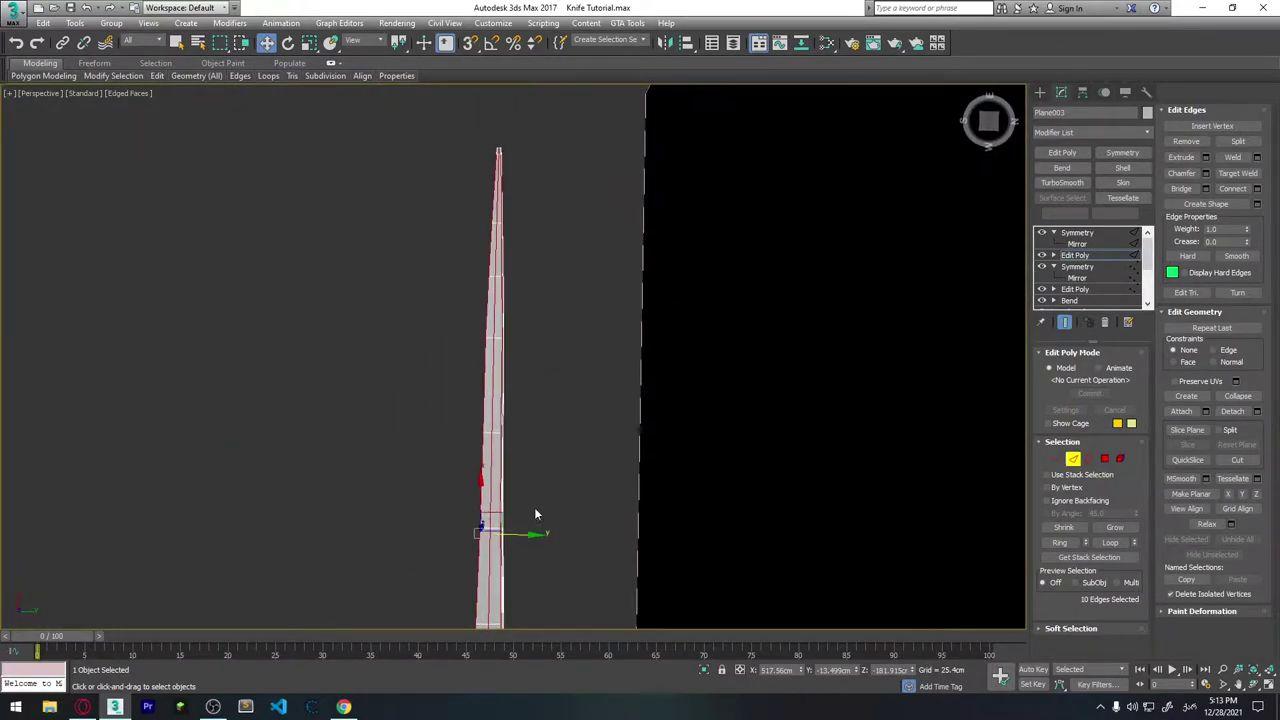
{"action": "mouse_move", "coordinate": [513, 534]}
{"action": "left_mouse_down"}
{"action": "mouse_move", "coordinate": [560, 531]}
{"action": "mouse_move", "coordinate": [518, 526]}
{"action": "left_mouse_up"}
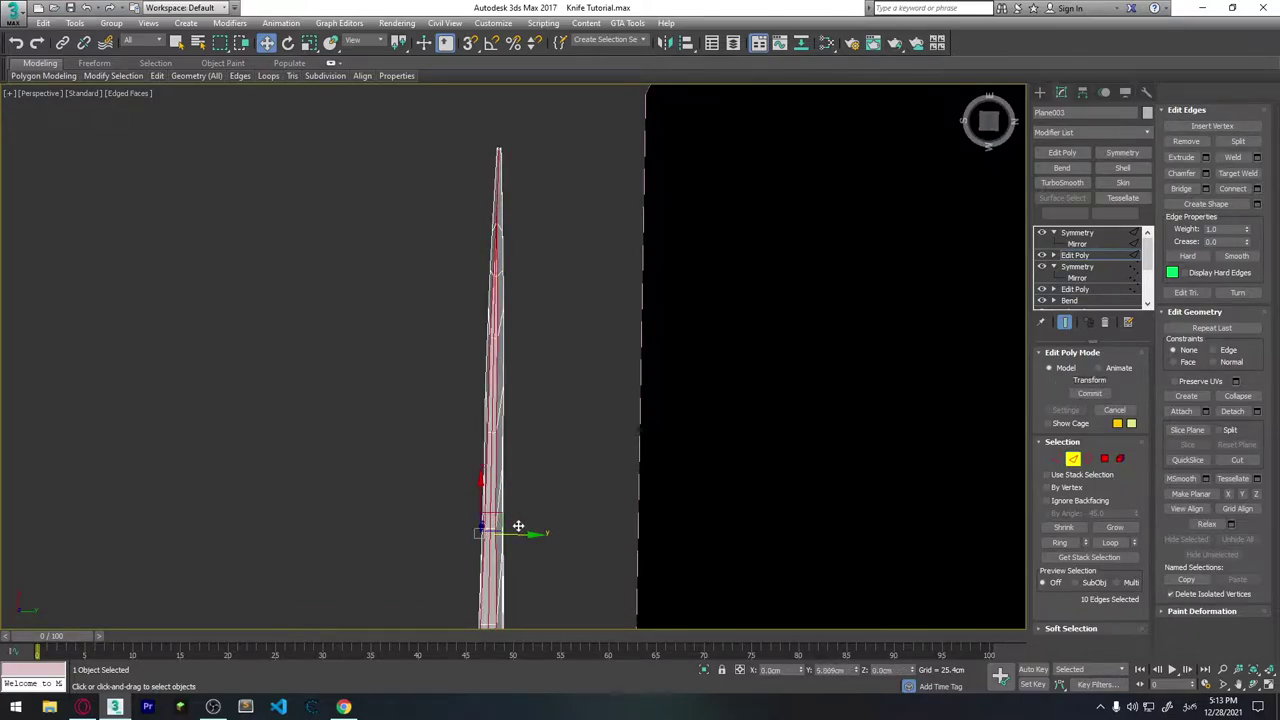
{"action": "mouse_move", "coordinate": [518, 562]}
{"action": "middle_mouse_down"}
{"action": "mouse_move", "coordinate": [537, 294]}
{"action": "mouse_move", "coordinate": [665, 295]}
{"action": "mouse_move", "coordinate": [685, 259]}
{"action": "middle_mouse_up"}
{"action": "scroll", "coordinate": [685, 259], "scroll_direction": "up", "scroll_amount": 5}
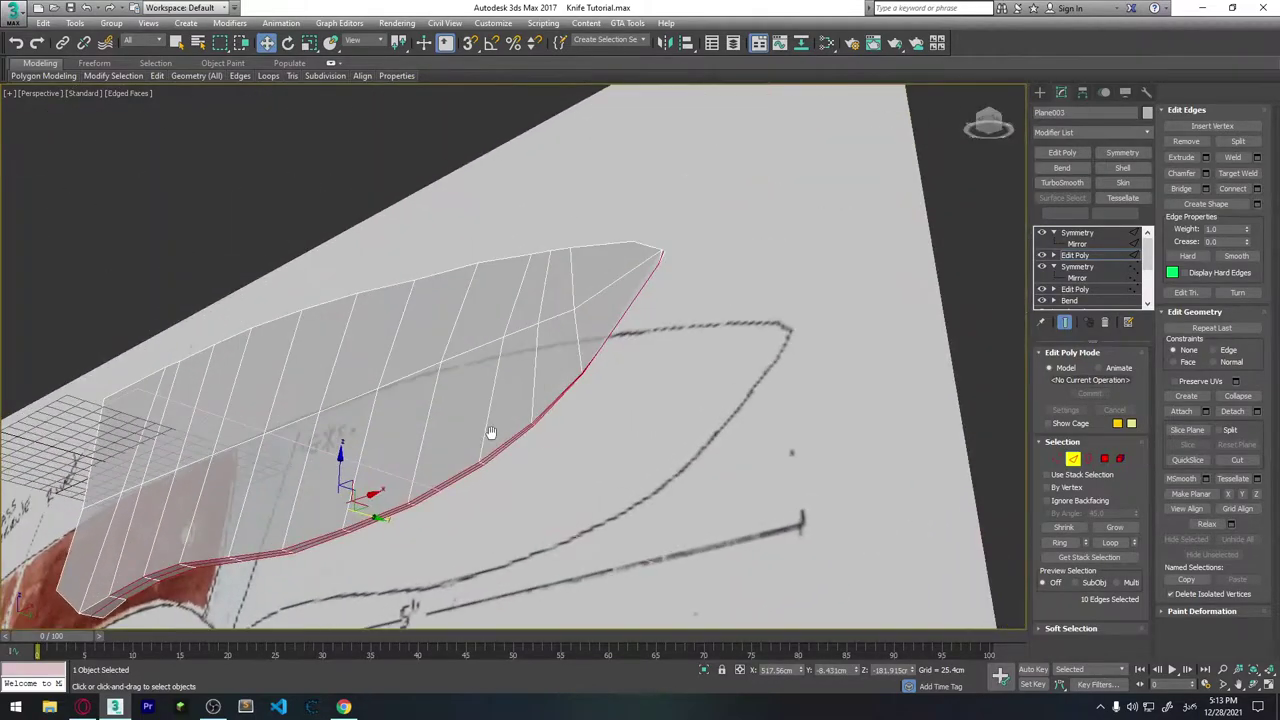
{"action": "scroll", "coordinate": [652, 265], "scroll_direction": "up", "scroll_amount": 3}
{"action": "scroll", "coordinate": [652, 265], "scroll_direction": "up", "scroll_amount": 1}
{"action": "mouse_move", "coordinate": [581, 393]}
{"action": "middle_mouse_down", "text": "alt"}
{"action": "mouse_move", "coordinate": [531, 403]}
{"action": "mouse_move", "coordinate": [574, 357]}
{"action": "mouse_move", "coordinate": [571, 322]}
{"action": "middle_mouse_up", "text": "alt"}
{"action": "scroll", "coordinate": [571, 322], "scroll_direction": "down", "scroll_amount": 4}
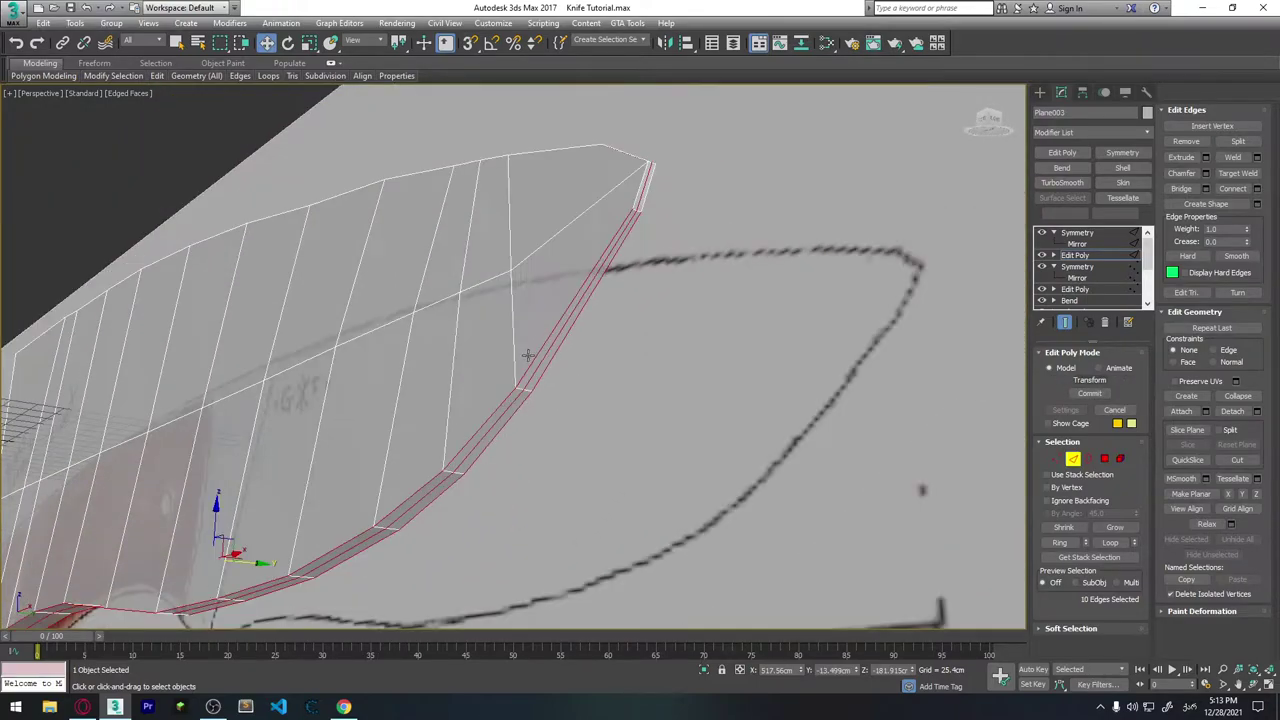
{"action": "left_click_drag", "start_coordinate": [250, 561], "coordinate": [252, 562]}
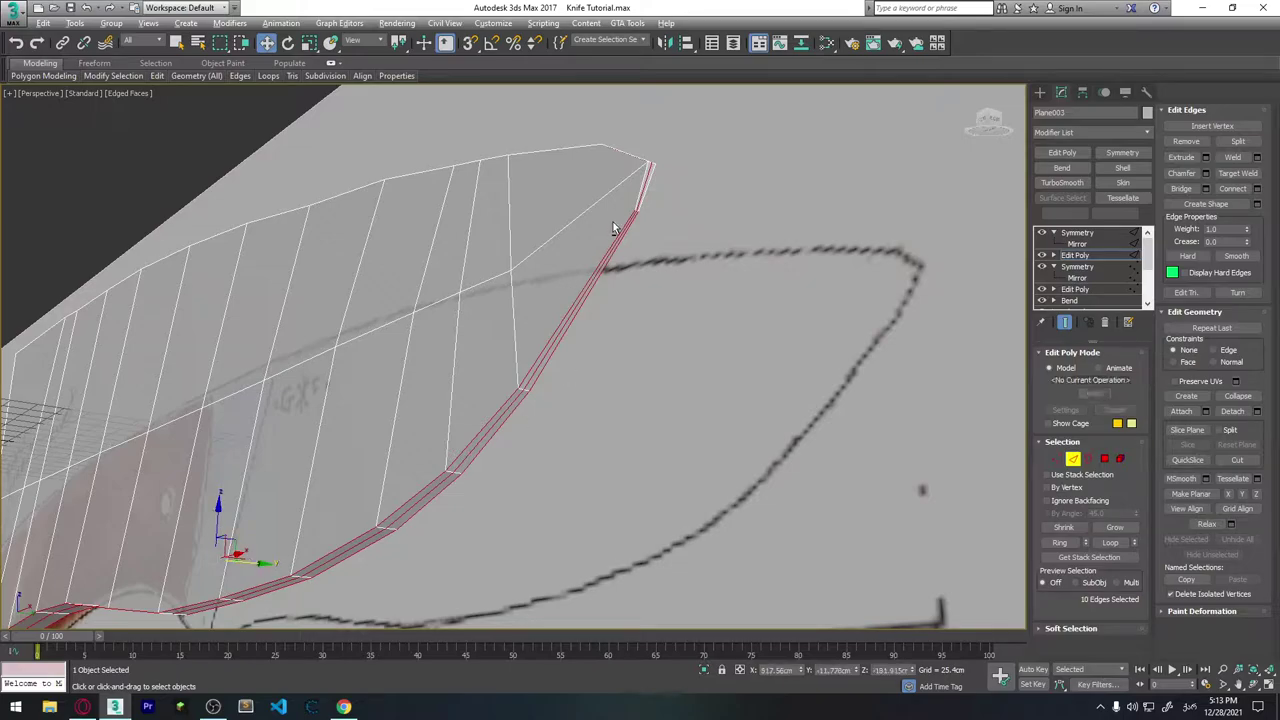
Drop end edges from the selection and push the remaining edges further along Y in stages.
{"action": "left_click_drag", "start_coordinate": [619, 190], "coordinate": [619, 190], "text": "alt"}
{"action": "middle_click_drag", "start_coordinate": [471, 480], "coordinate": [288, 481], "text": "alt"}
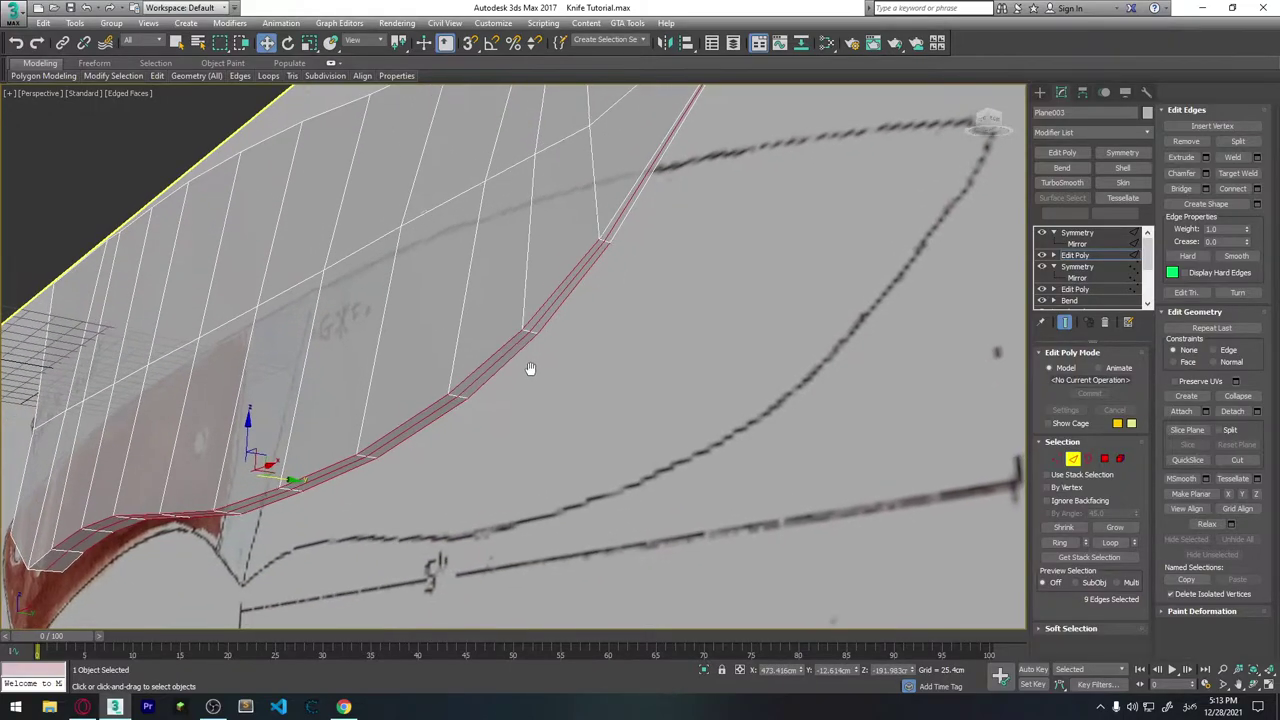
{"action": "left_click_drag", "start_coordinate": [284, 481], "coordinate": [285, 482]}
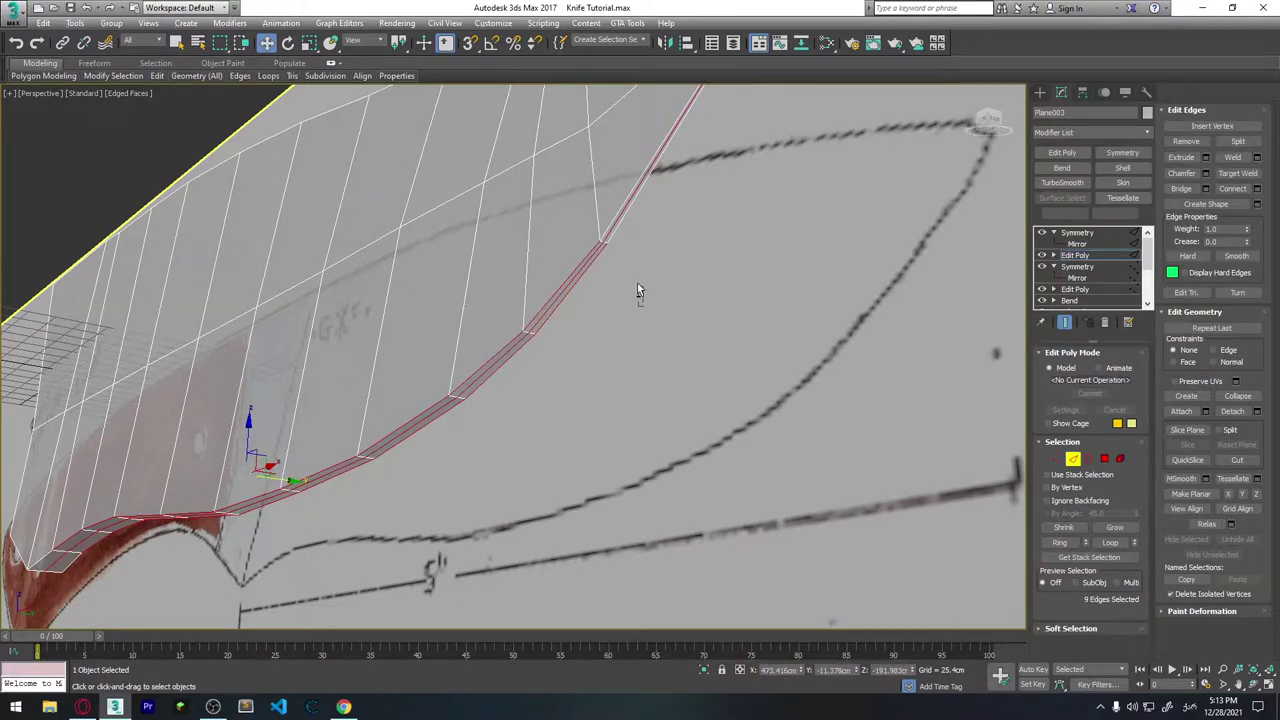
{"action": "left_click_drag", "start_coordinate": [564, 213], "coordinate": [564, 213], "text": "alt"}
{"action": "mouse_move", "coordinate": [564, 213]}
{"action": "middle_mouse_down", "text": "alt"}
{"action": "mouse_move", "coordinate": [523, 349]}
{"action": "mouse_move", "coordinate": [355, 346]}
{"action": "middle_mouse_up", "text": "alt"}
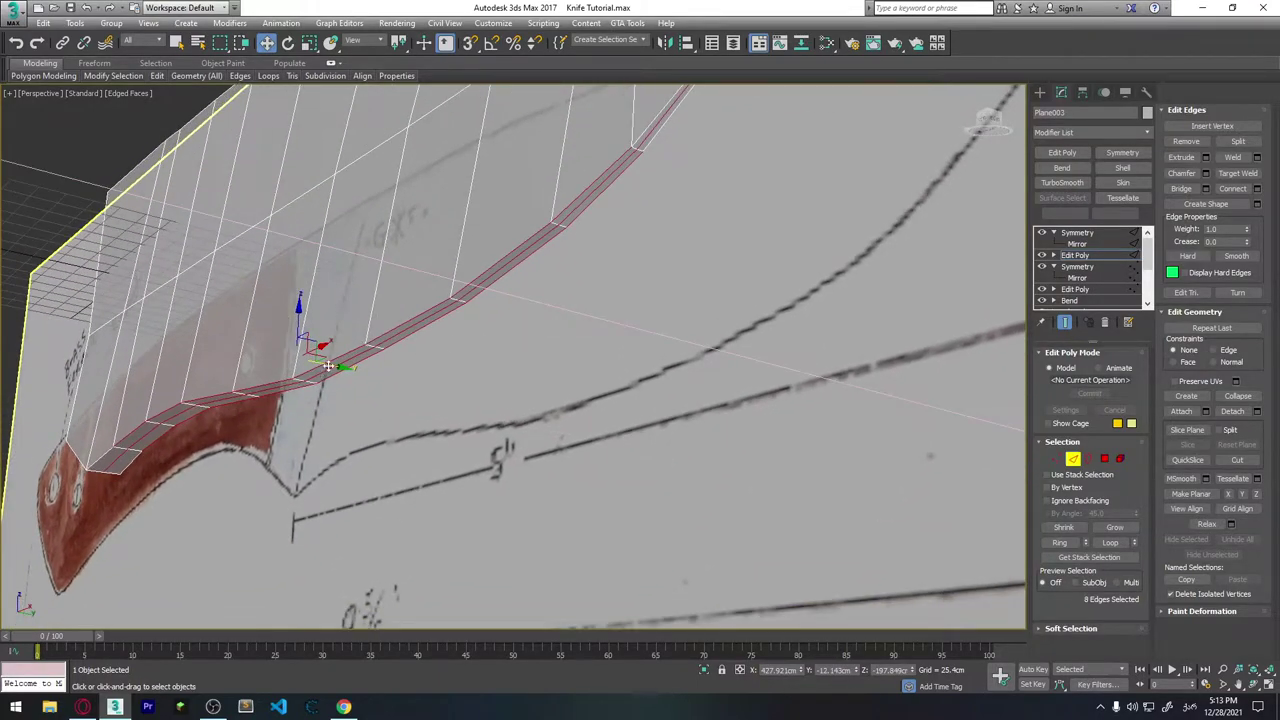
{"action": "left_click_drag", "start_coordinate": [328, 366], "coordinate": [331, 364]}
{"action": "mouse_move", "coordinate": [331, 364]}
{"action": "middle_mouse_down", "text": "alt"}
{"action": "mouse_move", "coordinate": [419, 318]}
{"action": "mouse_move", "coordinate": [646, 276]}
{"action": "middle_mouse_up", "text": "alt"}
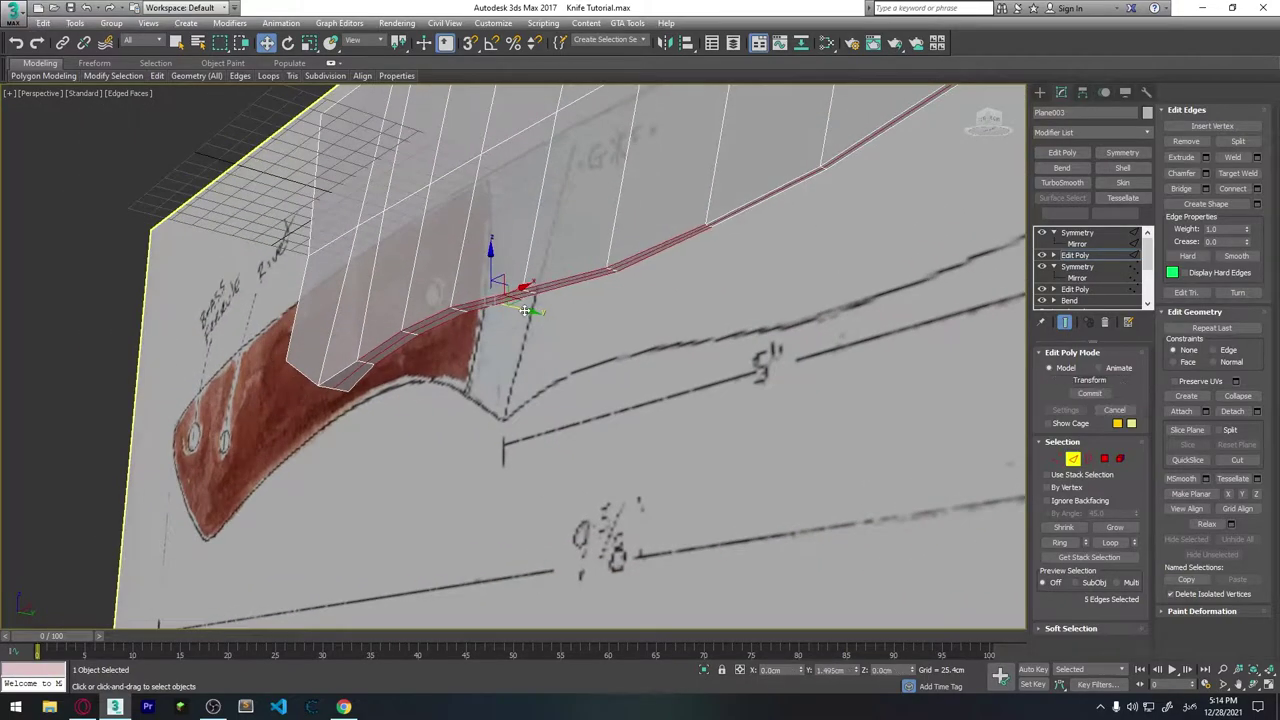
{"action": "scroll", "coordinate": [562, 296], "scroll_direction": "up", "scroll_amount": 2}
{"action": "mouse_move", "coordinate": [563, 286]}
{"action": "middle_mouse_down", "text": "alt"}
{"action": "mouse_move", "coordinate": [615, 224]}
{"action": "mouse_move", "coordinate": [760, 260]}
{"action": "middle_mouse_up", "text": "alt"}
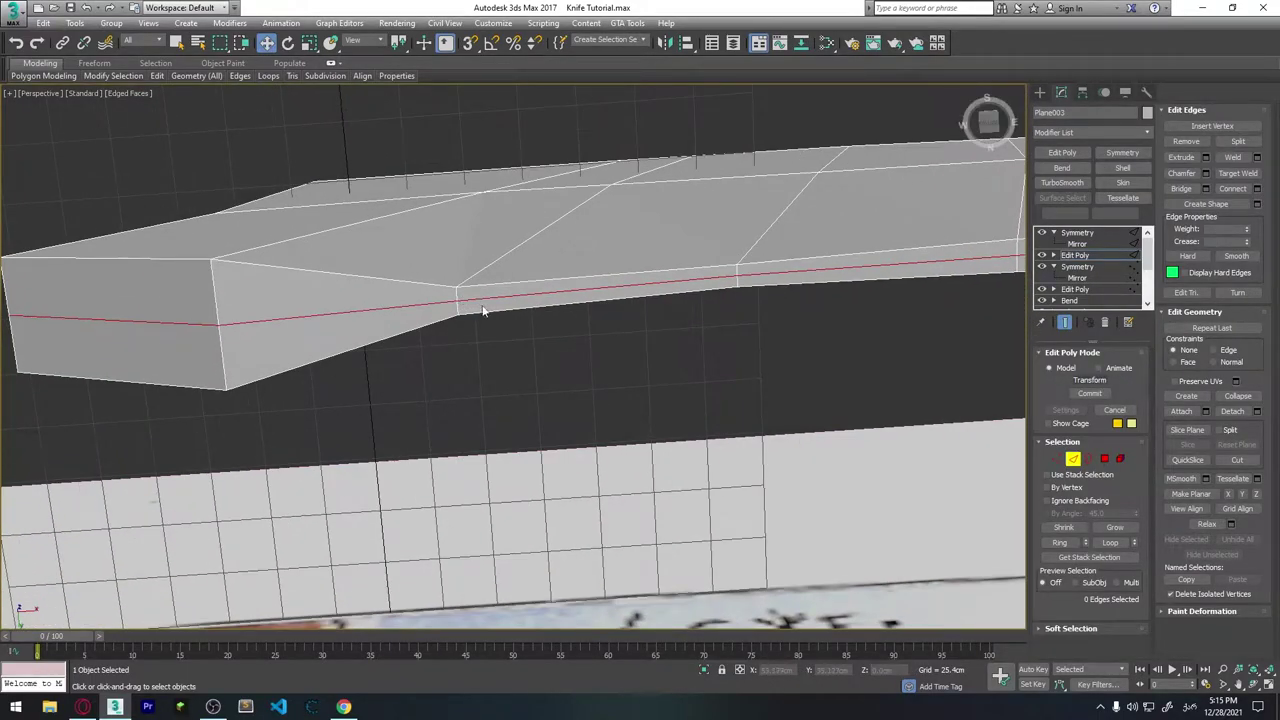
Apply two TurboSmooth passes to the knife mesh and view it along its length.
{"action": "key", "text": "shift+alt+w"}
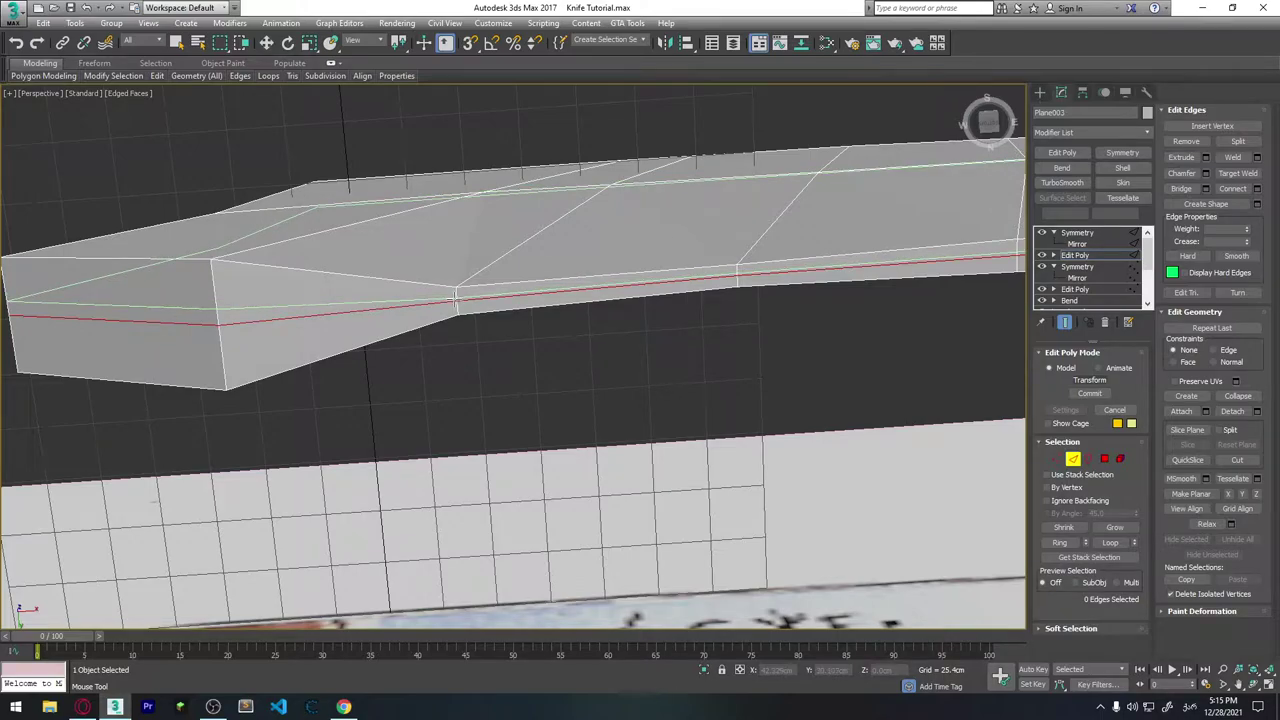
{"action": "left_click", "coordinate": [1062, 183]}
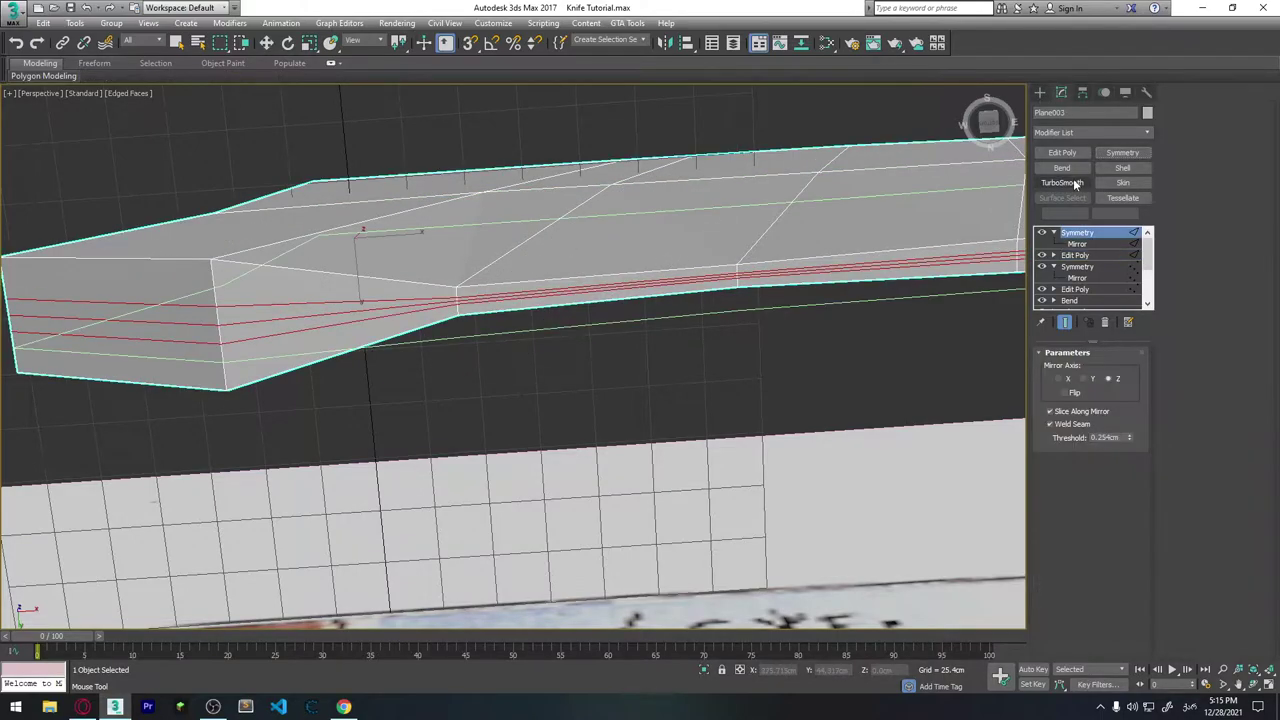
{"action": "left_click", "coordinate": [1062, 183]}
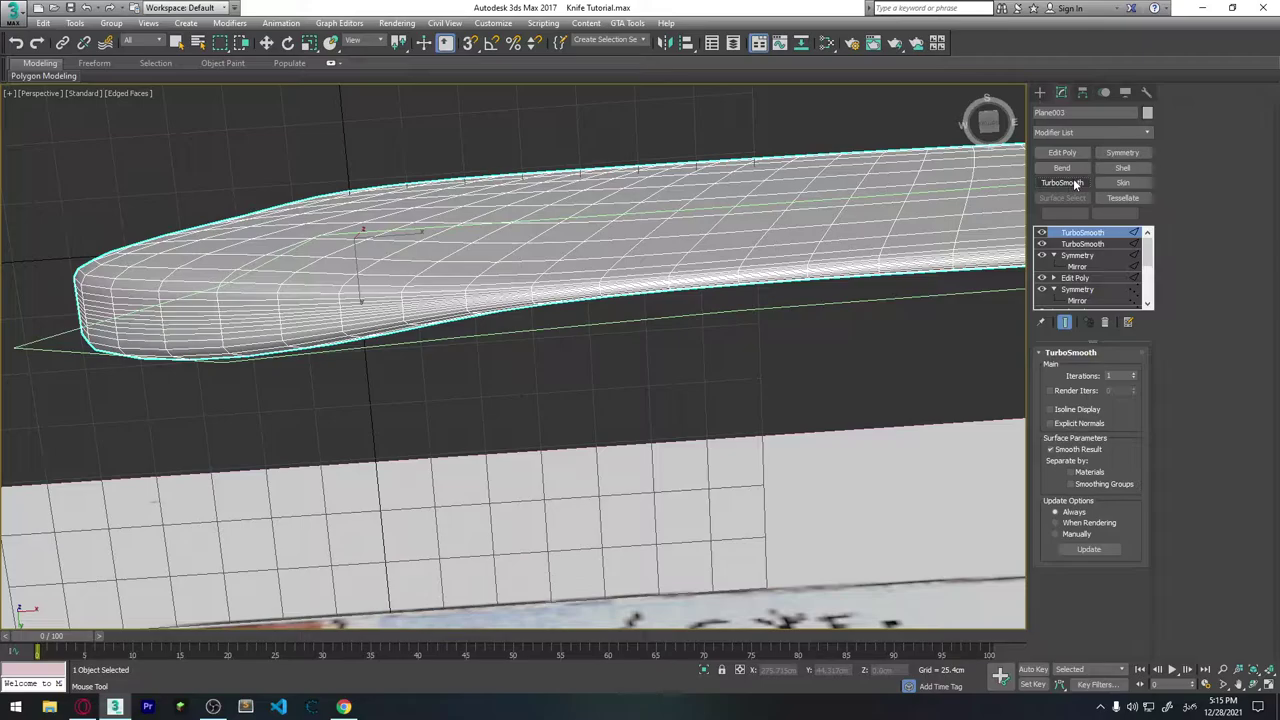
{"action": "key", "text": "w"}
{"action": "scroll", "coordinate": [811, 336], "scroll_direction": "up", "scroll_amount": 2}
{"action": "mouse_move", "coordinate": [811, 336]}
{"action": "middle_mouse_down"}
{"action": "mouse_move", "coordinate": [737, 289]}
{"action": "mouse_move", "coordinate": [443, 318]}
{"action": "mouse_move", "coordinate": [609, 263]}
{"action": "mouse_move", "coordinate": [689, 277]}
{"action": "mouse_move", "coordinate": [709, 303]}
{"action": "middle_mouse_up"}
{"action": "scroll", "coordinate": [725, 367], "scroll_direction": "up", "scroll_amount": 3}
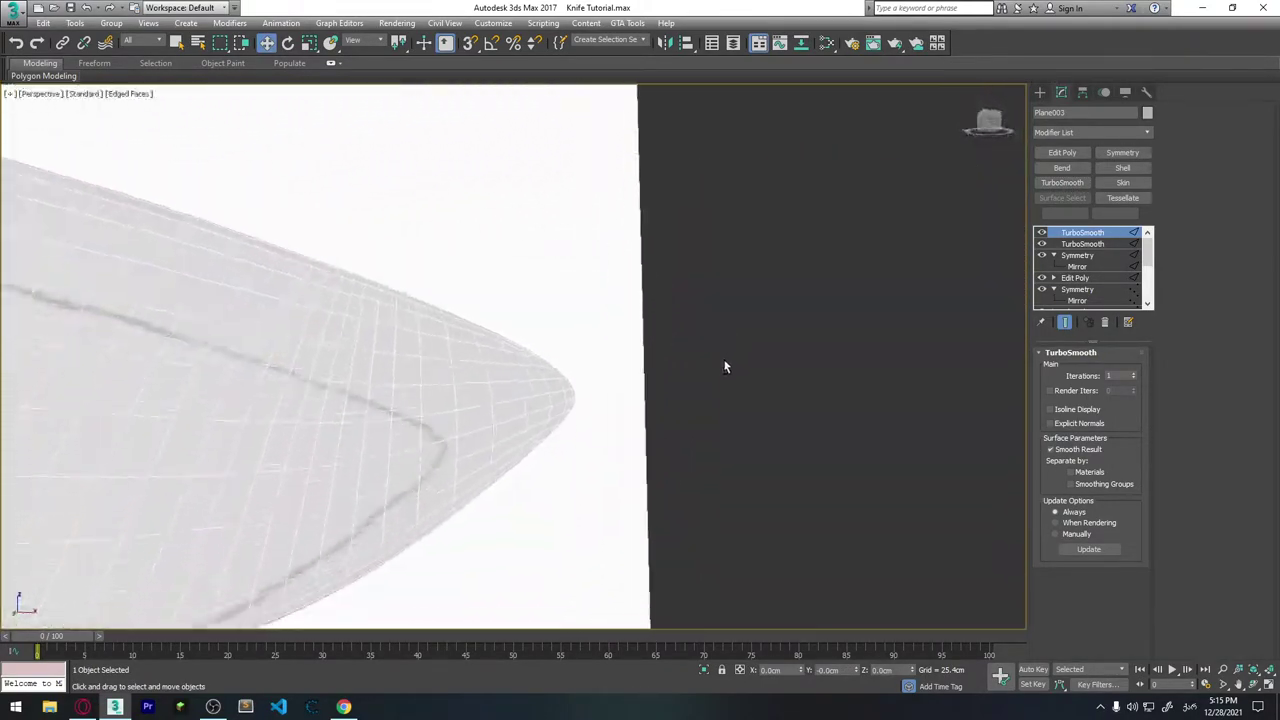
{"action": "mouse_move", "coordinate": [725, 367]}
{"action": "middle_mouse_down", "text": "alt"}
{"action": "mouse_move", "coordinate": [699, 435]}
{"action": "mouse_move", "coordinate": [691, 391]}
{"action": "middle_mouse_up", "text": "alt"}
Undo the TurboSmooth and inspect the tapered cutting edge on both blade faces.
{"action": "key", "text": "ctrl+z"}
{"action": "key", "text": "ctrl+z"}
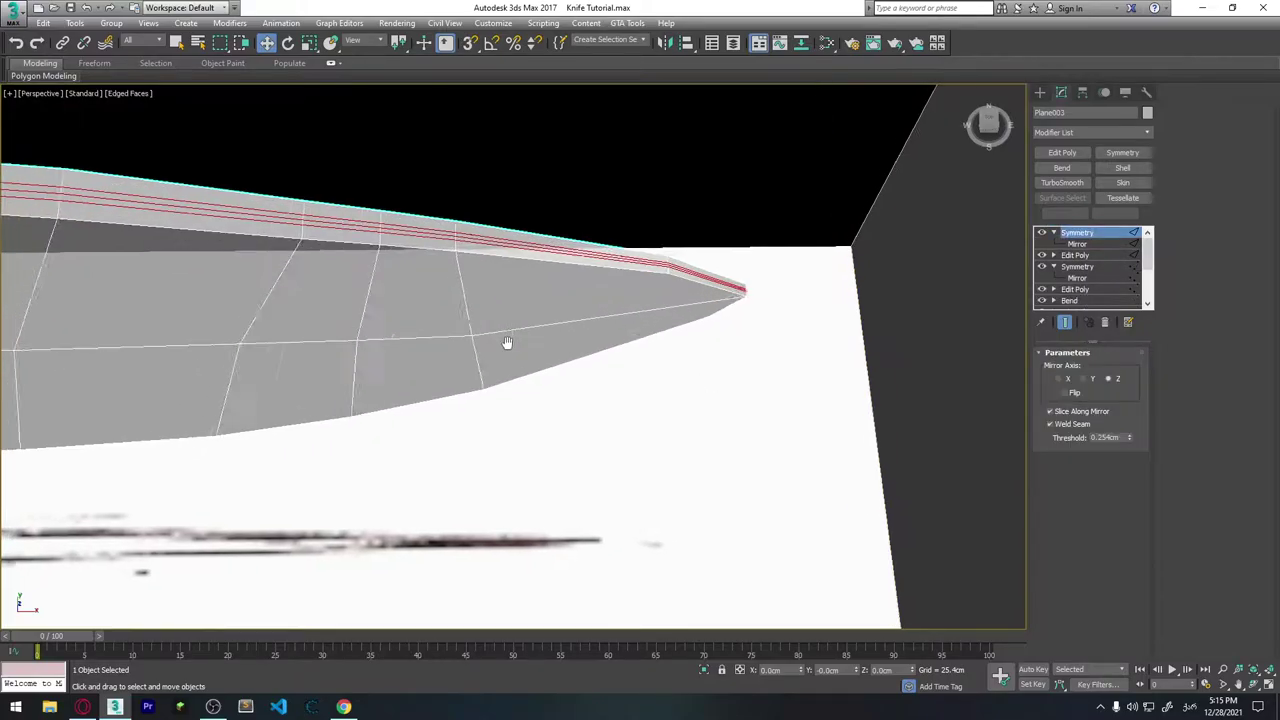
{"action": "mouse_move", "coordinate": [507, 342]}
{"action": "middle_mouse_down", "text": "alt"}
{"action": "mouse_move", "coordinate": [374, 337]}
{"action": "mouse_move", "coordinate": [583, 371]}
{"action": "mouse_move", "coordinate": [628, 271]}
{"action": "mouse_move", "coordinate": [610, 348]}
{"action": "mouse_move", "coordinate": [537, 298]}
{"action": "mouse_move", "coordinate": [597, 189]}
{"action": "middle_mouse_up", "text": "alt"}
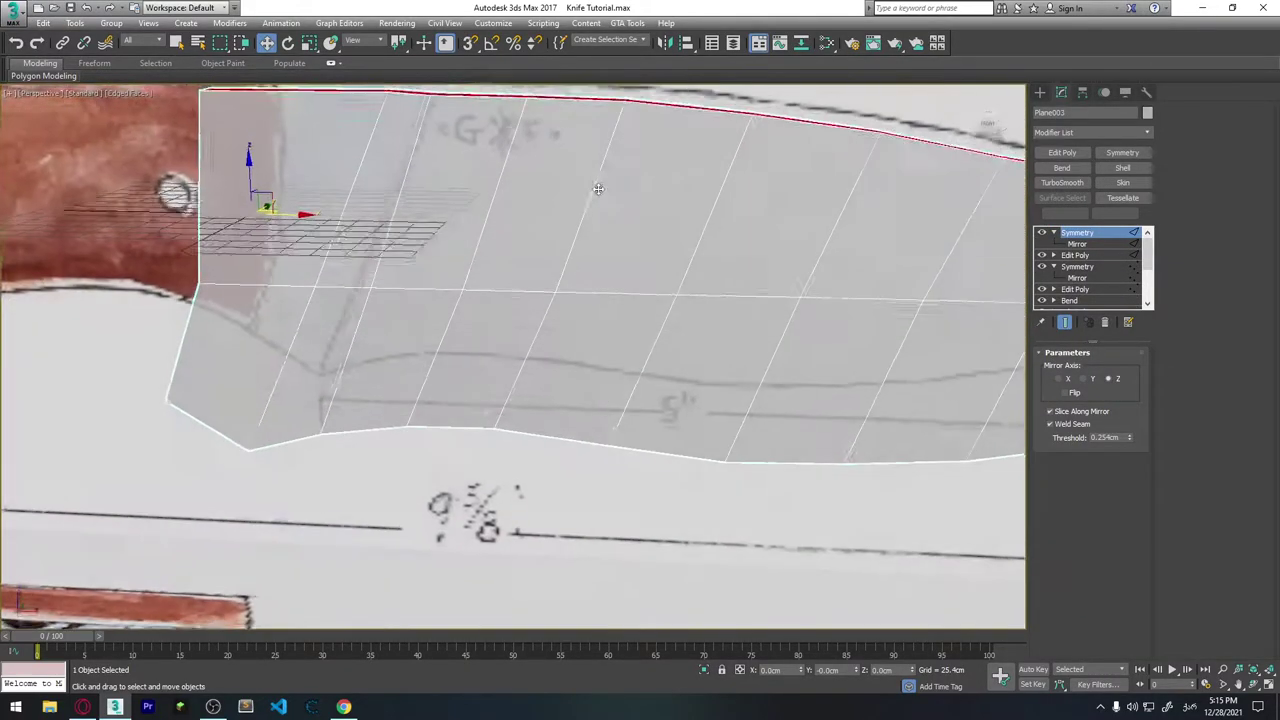
{"action": "scroll", "coordinate": [495, 238], "scroll_direction": "up", "scroll_amount": 3}
{"action": "mouse_move", "coordinate": [338, 210]}
{"action": "middle_mouse_down", "text": "alt"}
{"action": "mouse_move", "coordinate": [531, 300]}
{"action": "mouse_move", "coordinate": [398, 242]}
{"action": "middle_mouse_up", "text": "alt"}
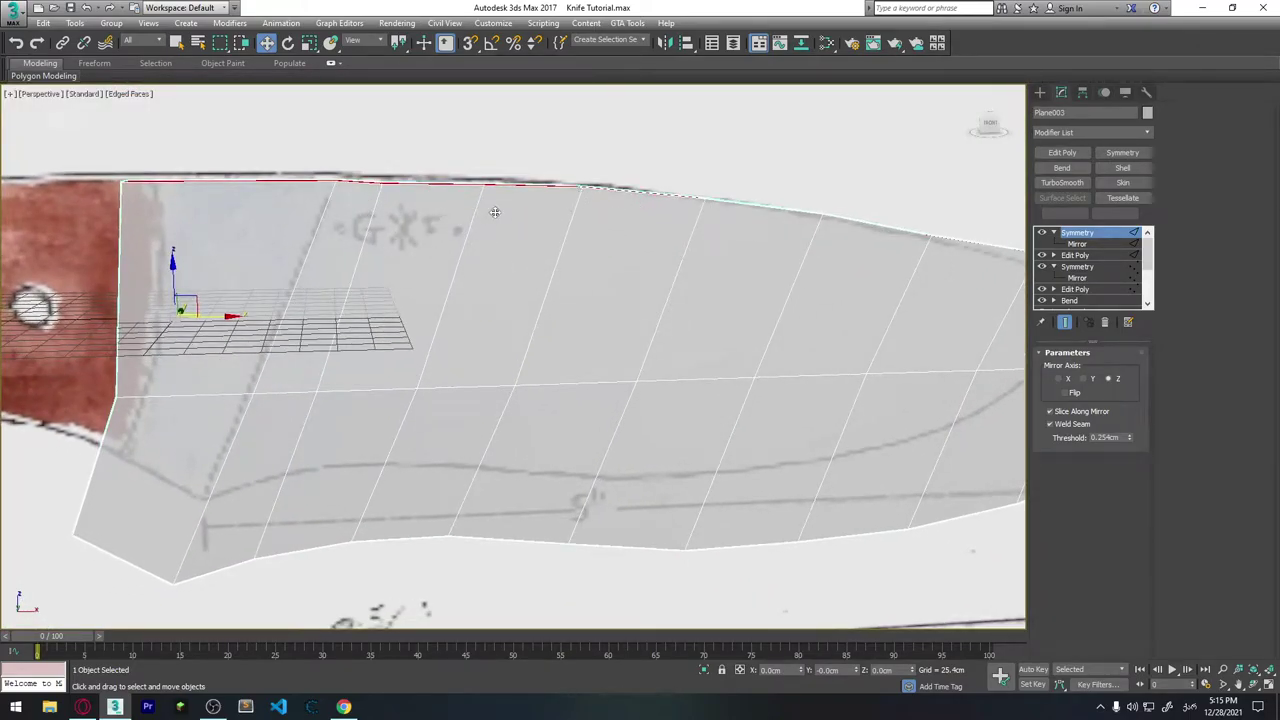
{"action": "mouse_move", "coordinate": [494, 212]}
{"action": "middle_mouse_down", "text": "alt"}
{"action": "mouse_move", "coordinate": [555, 220]}
{"action": "mouse_move", "coordinate": [141, 443]}
{"action": "middle_mouse_up", "text": "alt"}
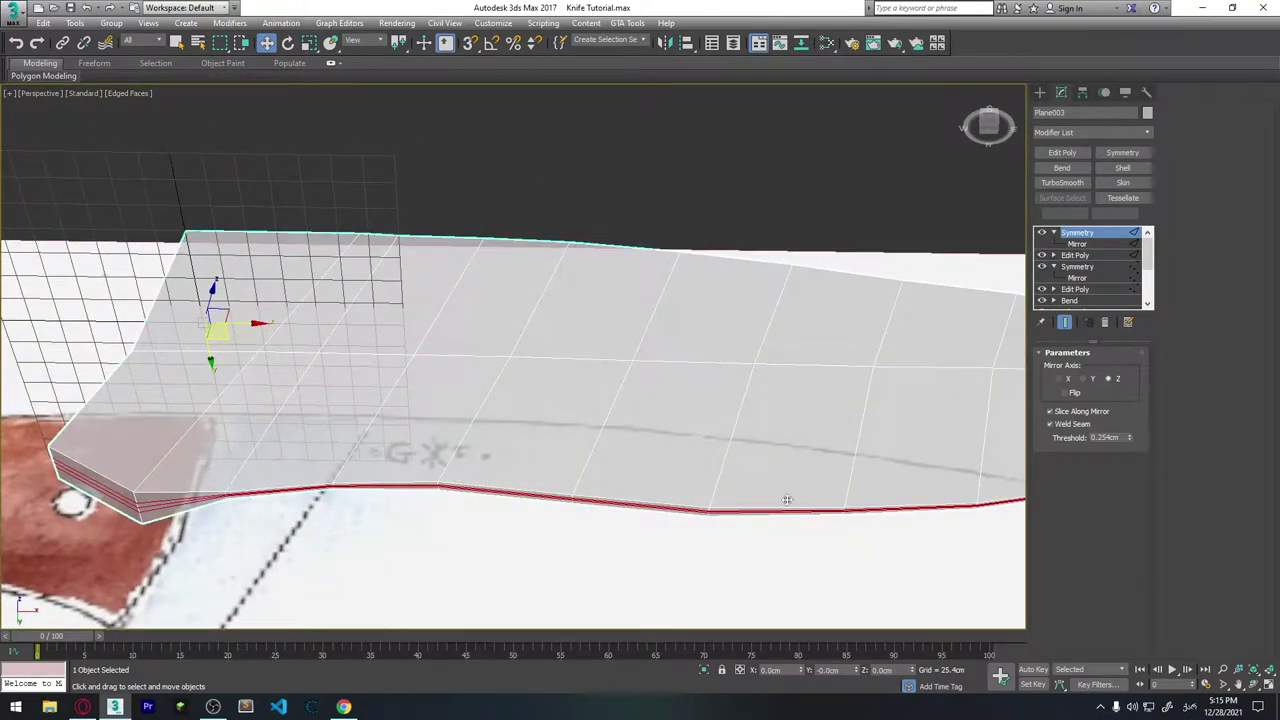
{"action": "middle_click_drag", "start_coordinate": [846, 483], "coordinate": [643, 443]}
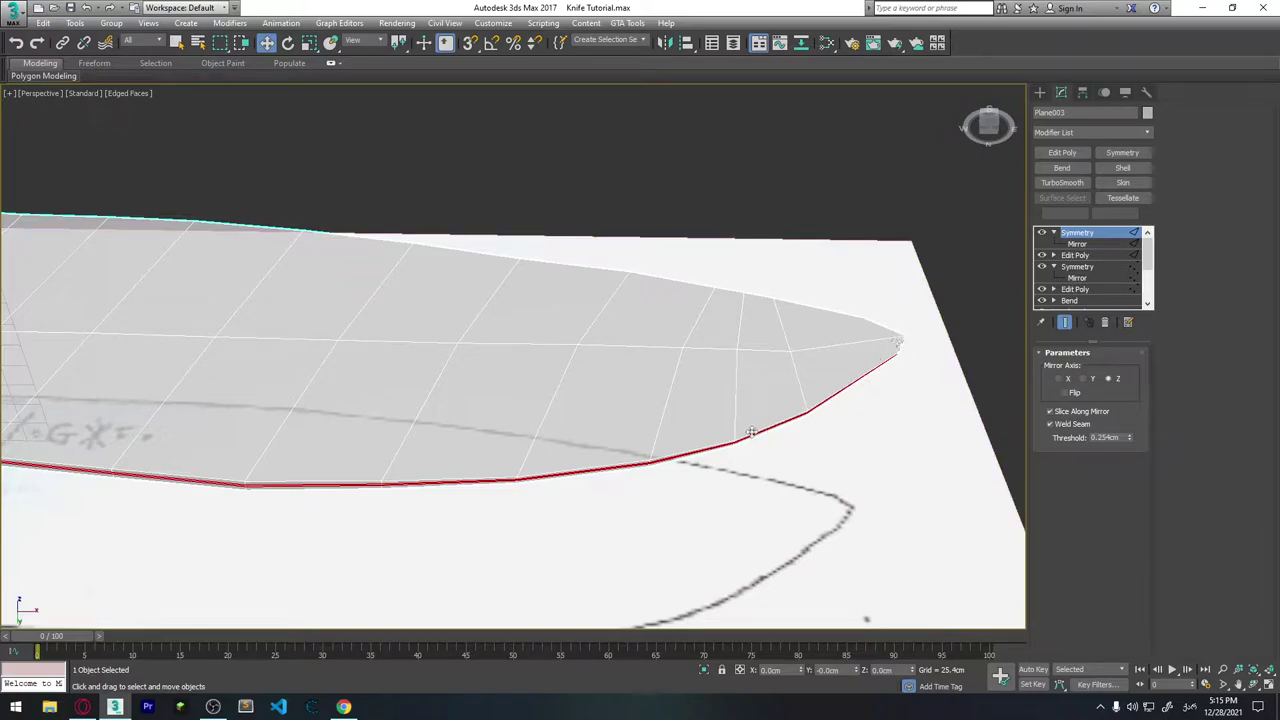
{"action": "middle_click_drag", "start_coordinate": [829, 371], "coordinate": [570, 458]}
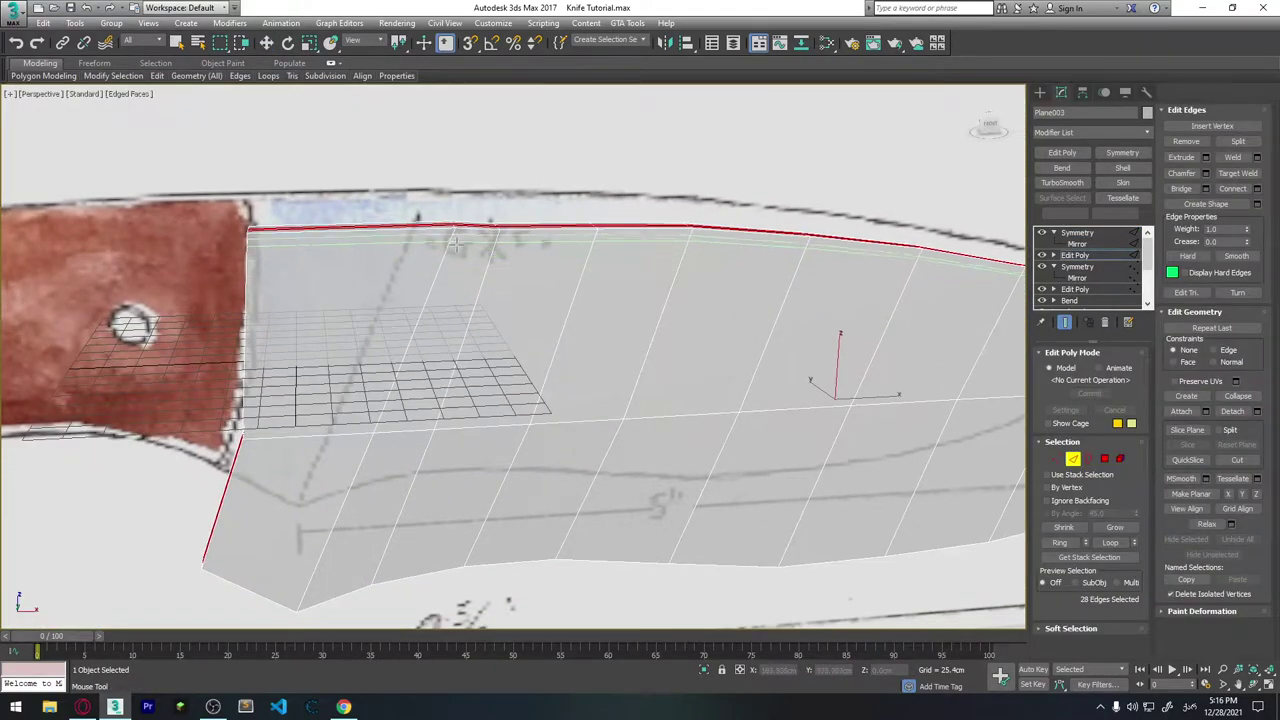
Extend the edge selection to the blade tip and select the diagonal loop near the handle end.
{"action": "mouse_move", "coordinate": [453, 243]}
{"action": "middle_mouse_down"}
{"action": "mouse_move", "coordinate": [363, 237]}
{"action": "mouse_move", "coordinate": [286, 177]}
{"action": "mouse_move", "coordinate": [326, 178]}
{"action": "middle_mouse_up"}
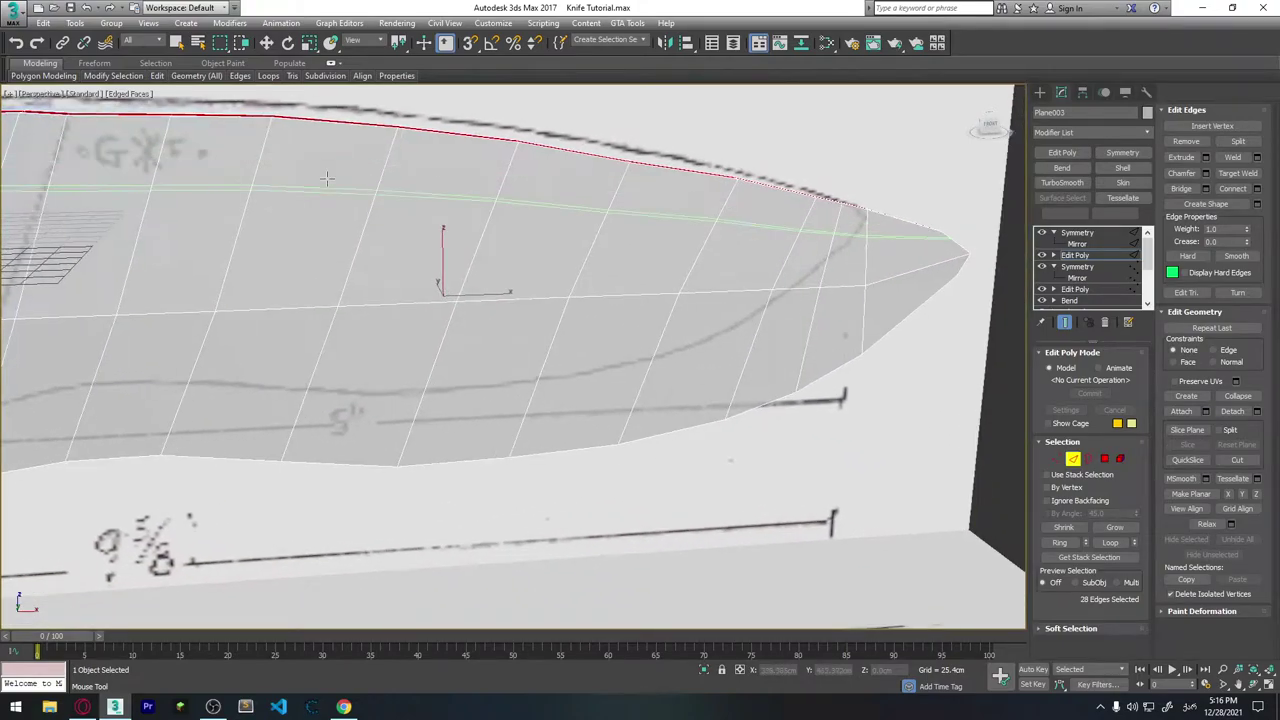
{"action": "left_click_drag", "start_coordinate": [867, 215], "coordinate": [866, 213]}
{"action": "left_click", "coordinate": [866, 212], "text": "ctrl"}
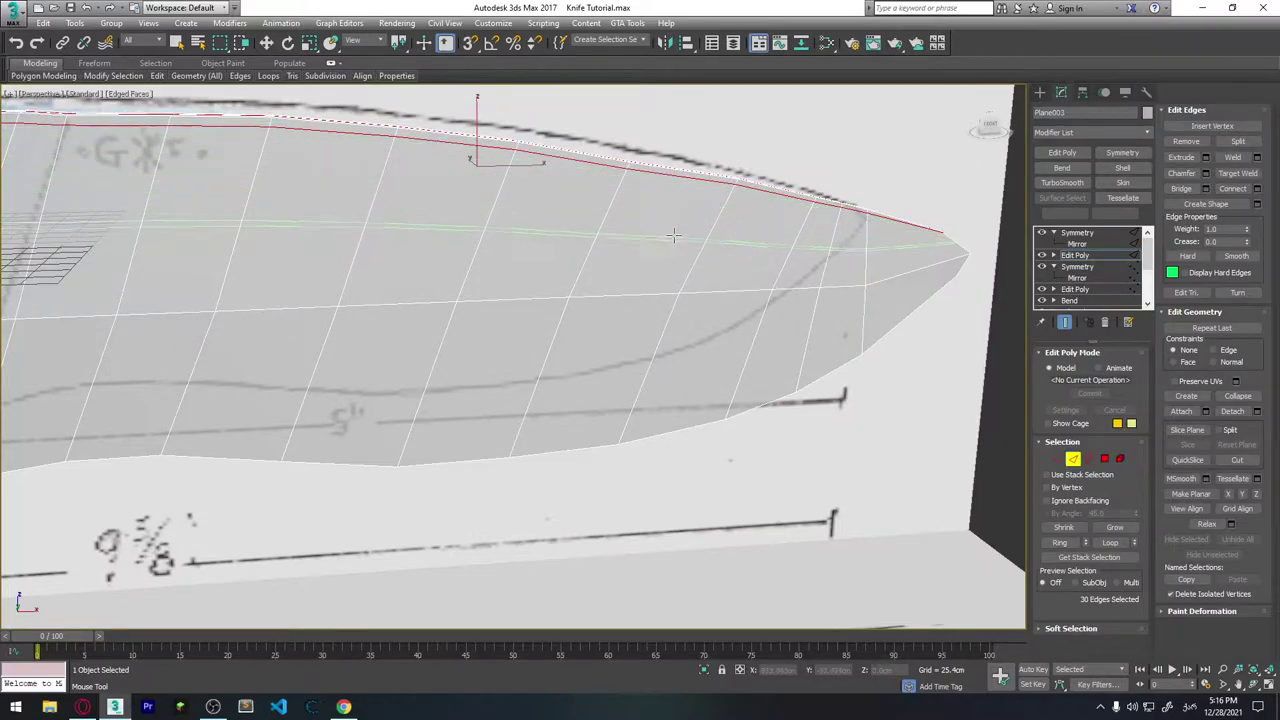
{"action": "middle_click_drag", "start_coordinate": [726, 229], "coordinate": [489, 595], "text": "alt"}
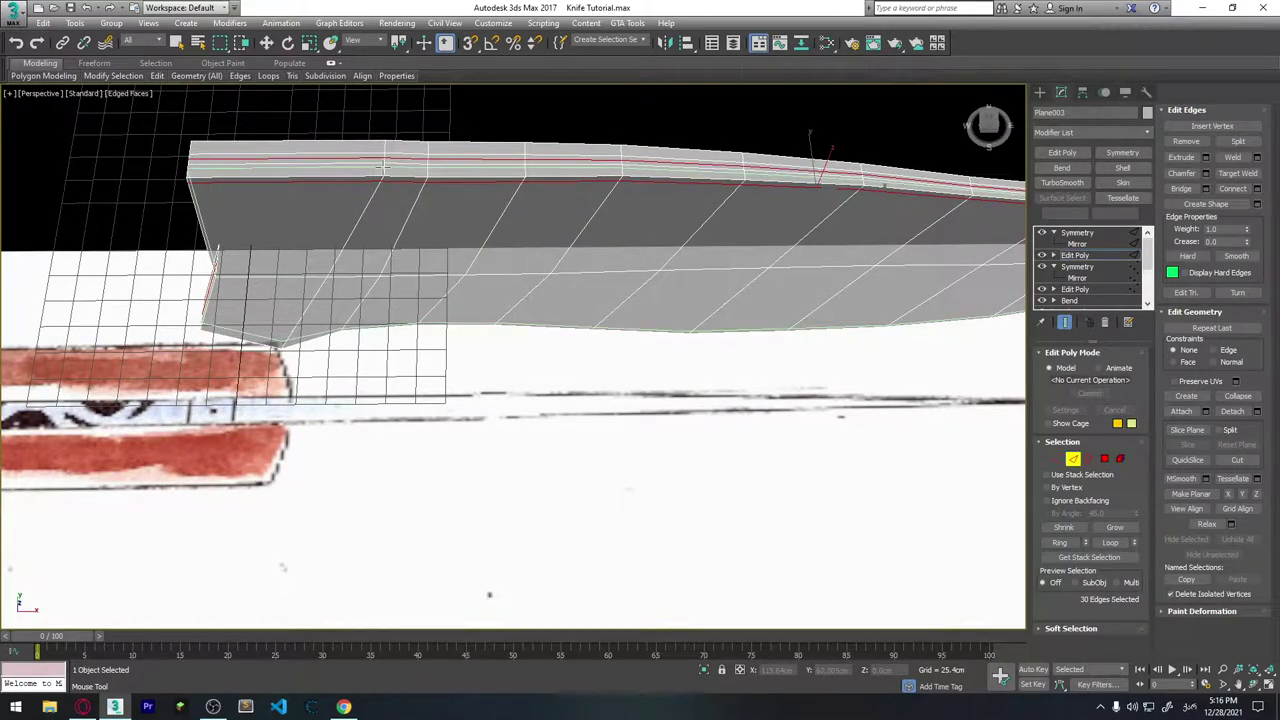
{"action": "scroll", "coordinate": [466, 196], "scroll_direction": "up", "scroll_amount": 2}
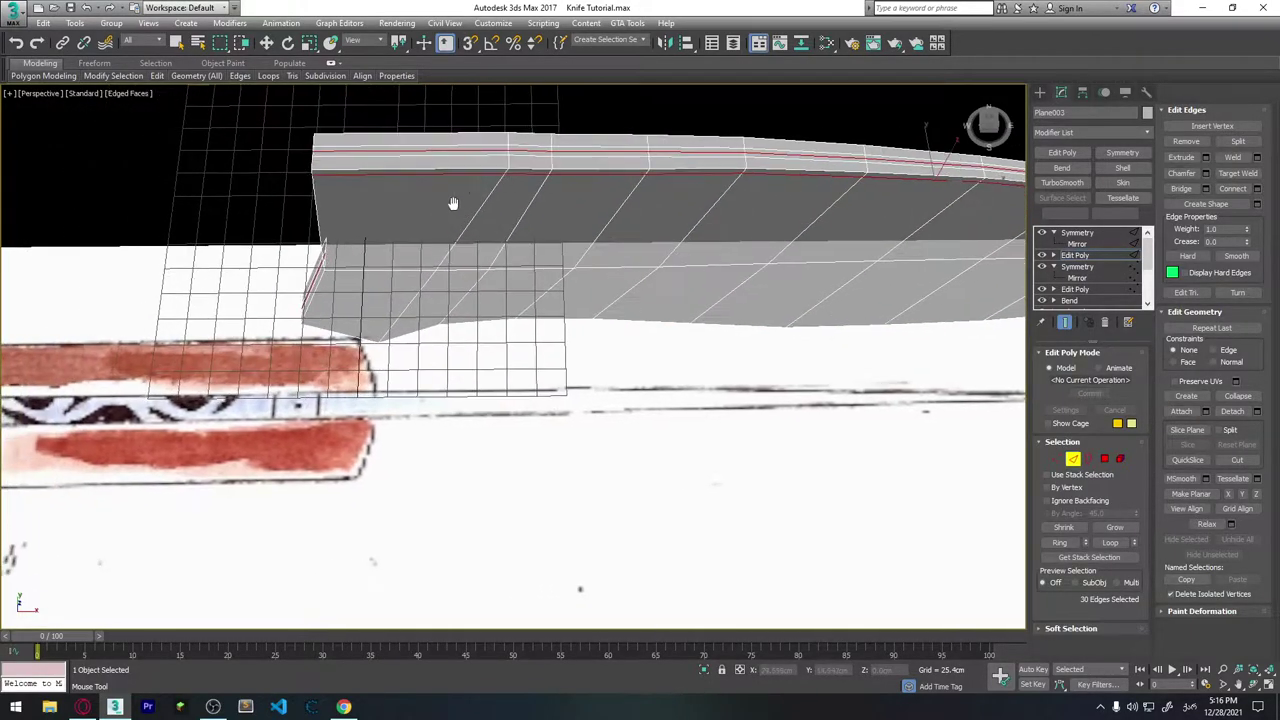
{"action": "scroll", "coordinate": [451, 203], "scroll_direction": "up", "scroll_amount": 5}
{"action": "scroll", "coordinate": [366, 146], "scroll_direction": "up", "scroll_amount": 2}
{"action": "middle_click_drag", "start_coordinate": [366, 146], "coordinate": [370, 140], "text": "alt"}
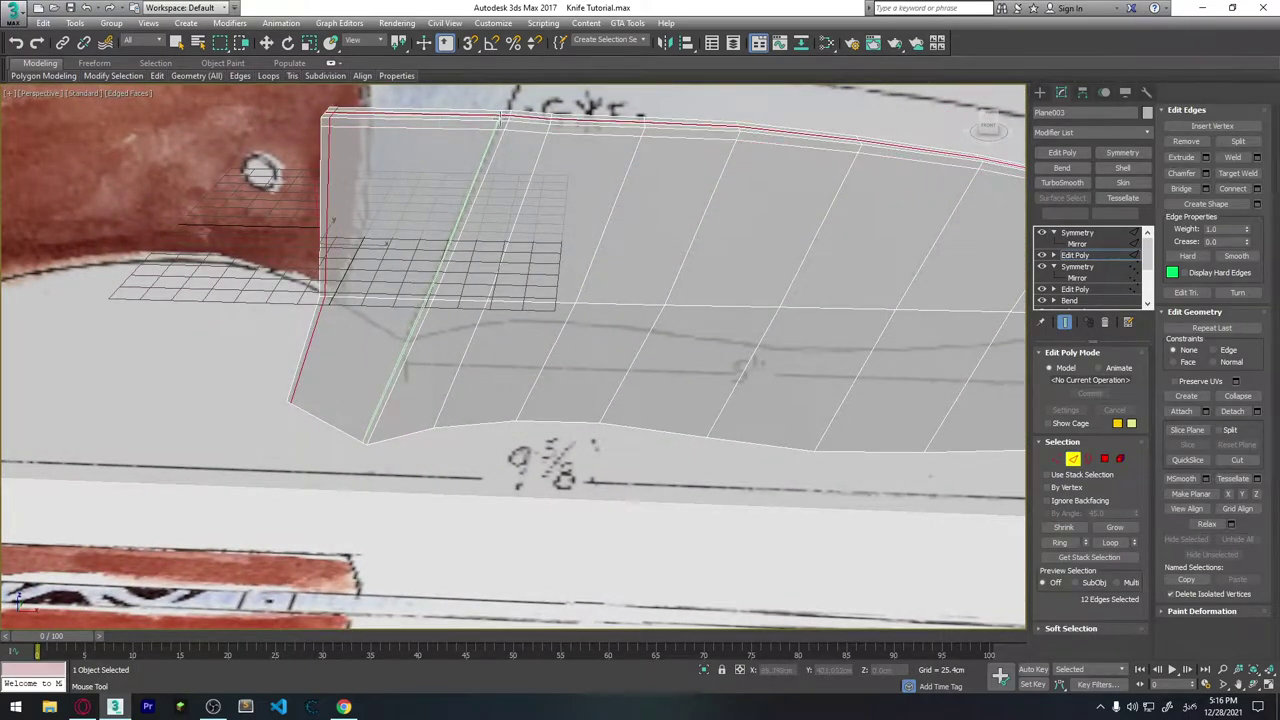
{"action": "double_click", "coordinate": [504, 118]}
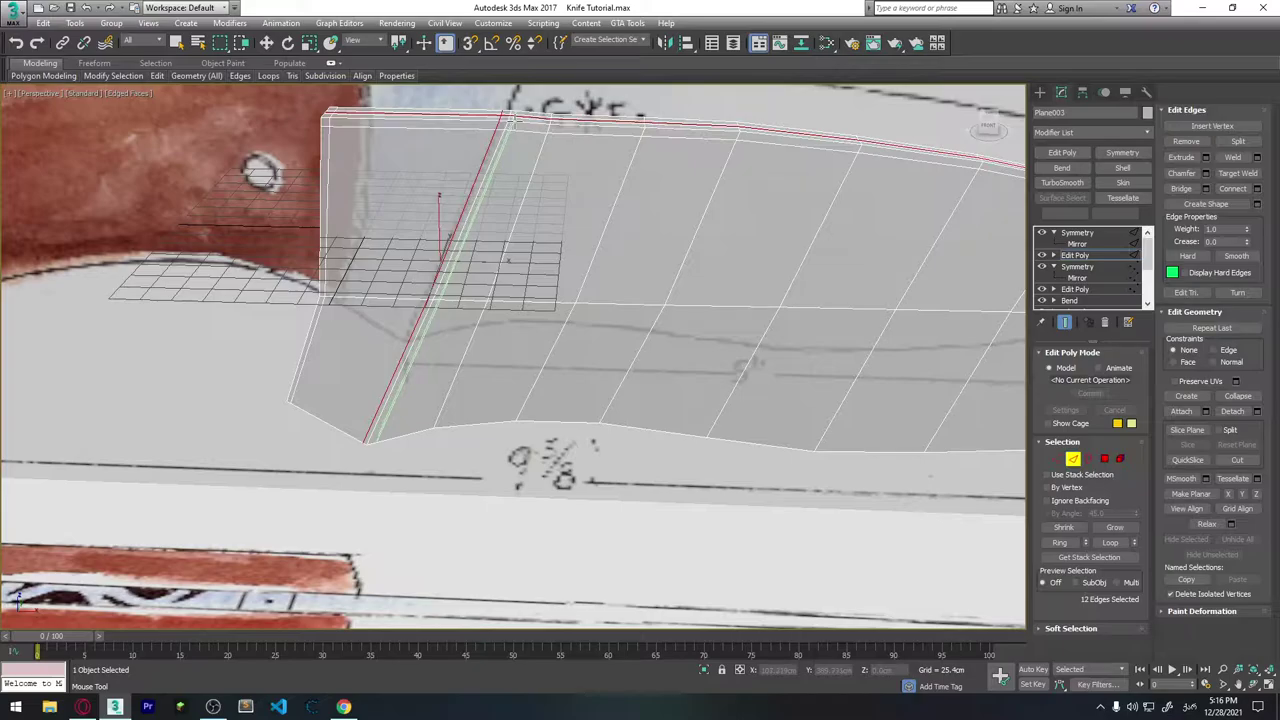
Select the 38-edge lengthwise loop running through the middle of the blade.
{"action": "middle_click_drag", "start_coordinate": [510, 119], "coordinate": [532, 157], "text": "alt"}
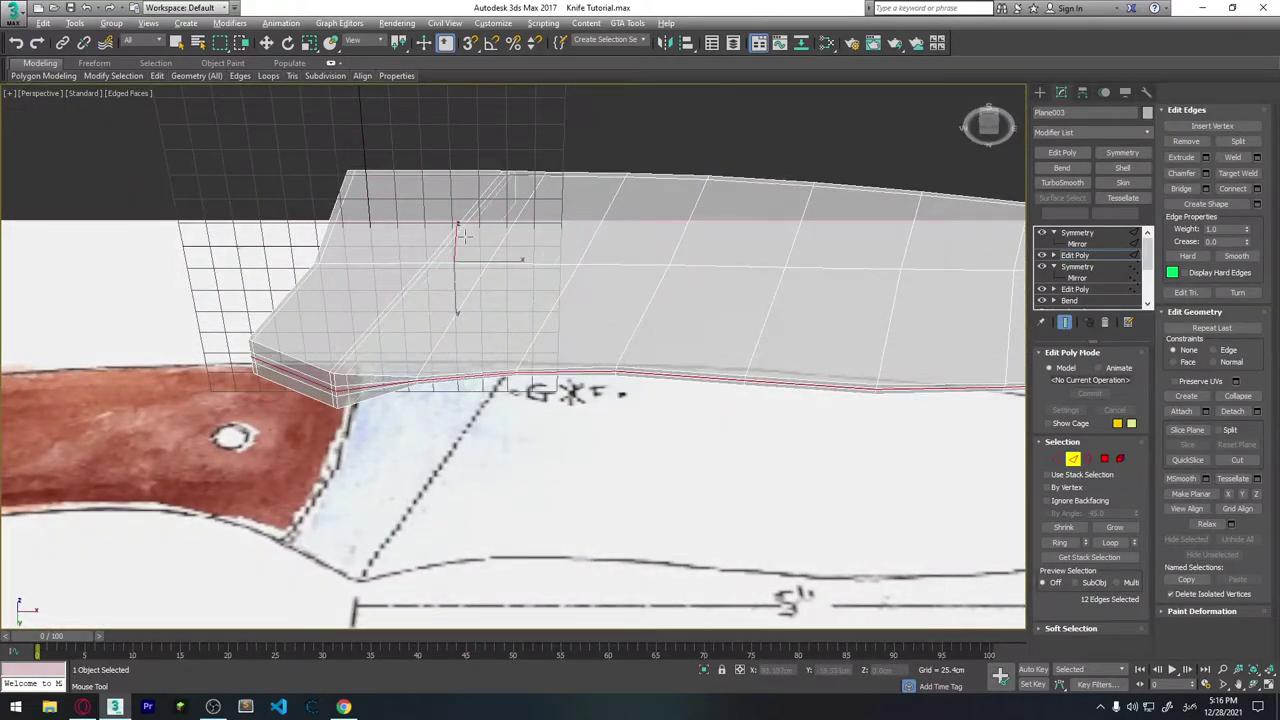
{"action": "middle_click_drag", "start_coordinate": [462, 235], "coordinate": [513, 231], "text": "alt"}
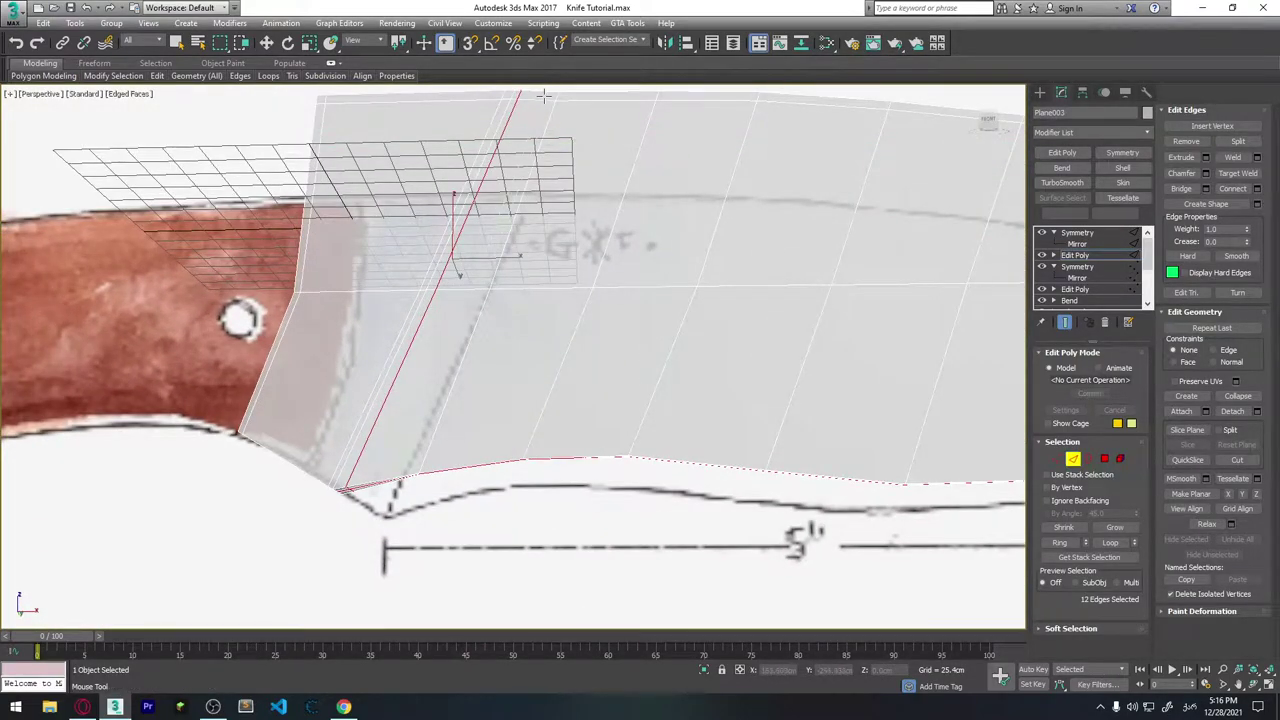
{"action": "mouse_move", "coordinate": [548, 93]}
{"action": "middle_mouse_down", "text": "alt"}
{"action": "mouse_move", "coordinate": [548, 240]}
{"action": "mouse_move", "coordinate": [570, 250]}
{"action": "mouse_move", "coordinate": [557, 255]}
{"action": "mouse_move", "coordinate": [603, 349]}
{"action": "mouse_move", "coordinate": [651, 351]}
{"action": "mouse_move", "coordinate": [705, 451]}
{"action": "mouse_move", "coordinate": [746, 494]}
{"action": "mouse_move", "coordinate": [628, 323]}
{"action": "middle_mouse_up", "text": "alt"}
{"action": "scroll", "coordinate": [753, 375], "scroll_direction": "up", "scroll_amount": 5}
{"action": "scroll", "coordinate": [753, 375], "scroll_direction": "up", "scroll_amount": 3}
{"action": "scroll", "coordinate": [753, 375], "scroll_direction": "down", "scroll_amount": 5}
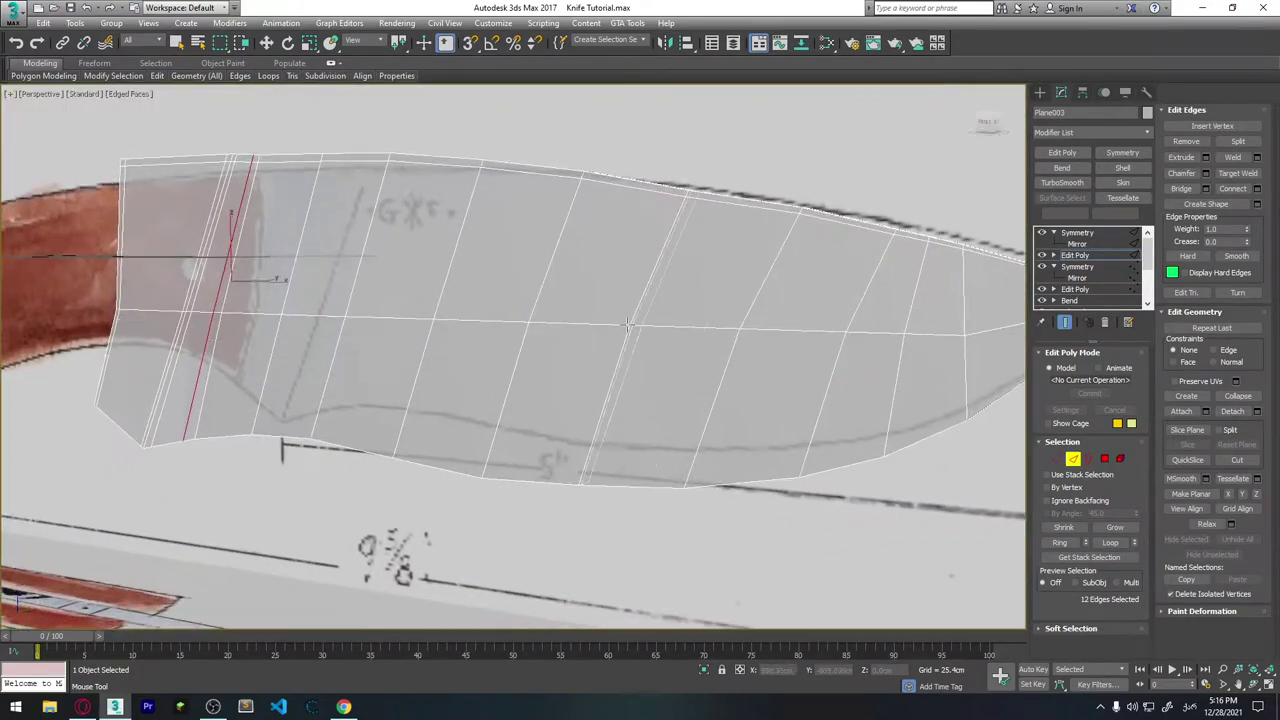
{"action": "double_click", "coordinate": [436, 314]}
{"action": "mouse_move", "coordinate": [436, 314]}
{"action": "middle_mouse_down", "text": "alt"}
{"action": "mouse_move", "coordinate": [506, 357]}
{"action": "mouse_move", "coordinate": [560, 370]}
{"action": "middle_mouse_up", "text": "alt"}
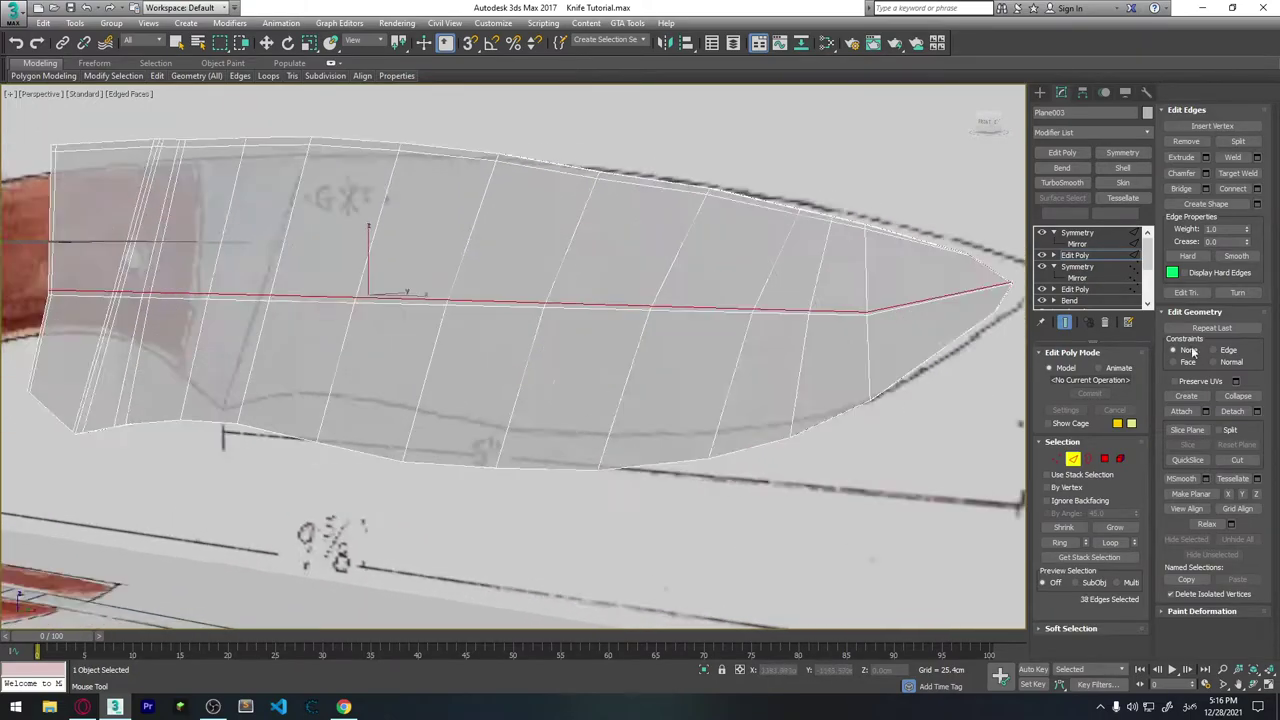
Add a TurboSmooth modifier to the blade with Iterations set to 2.
{"action": "left_click", "coordinate": [1062, 183]}
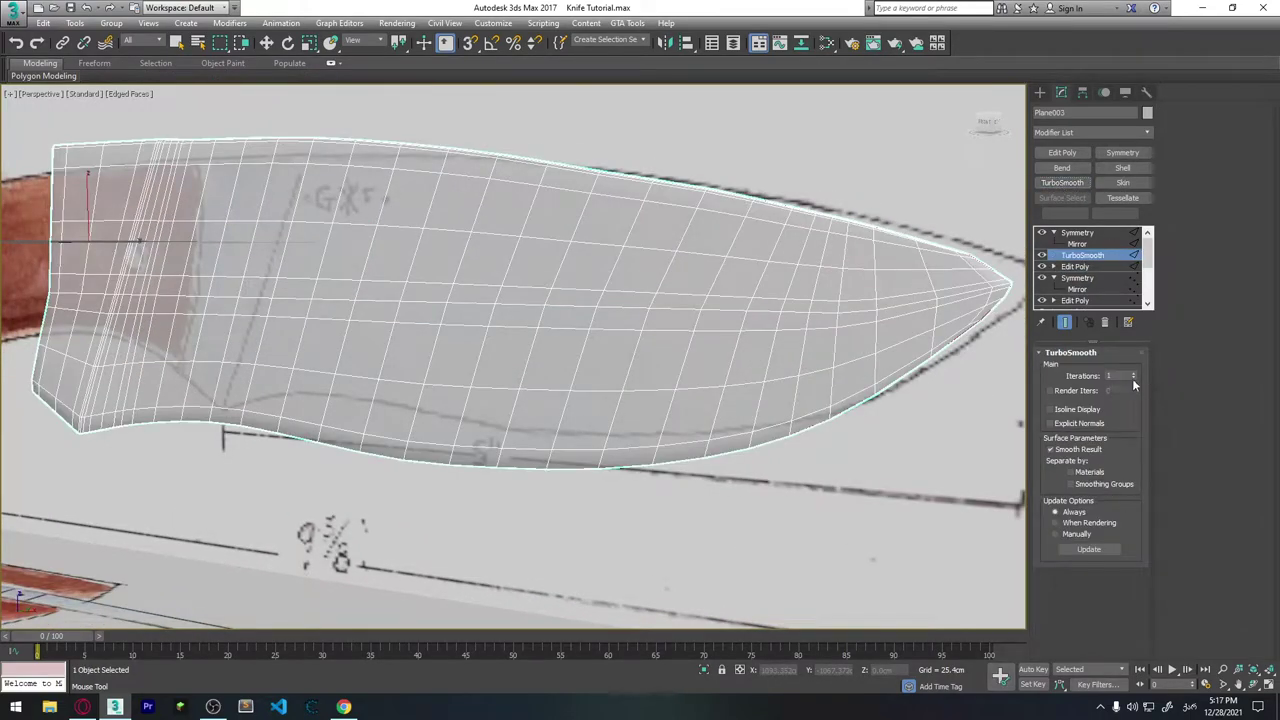
{"action": "left_click", "coordinate": [1133, 374]}
{"action": "scroll", "coordinate": [606, 357], "scroll_direction": "up", "scroll_amount": 2}
{"action": "mouse_move", "coordinate": [606, 357]}
{"action": "middle_mouse_down"}
{"action": "mouse_move", "coordinate": [766, 366]}
{"action": "mouse_move", "coordinate": [700, 220]}
{"action": "mouse_move", "coordinate": [754, 217]}
{"action": "mouse_move", "coordinate": [705, 255]}
{"action": "mouse_move", "coordinate": [743, 390]}
{"action": "mouse_move", "coordinate": [740, 437]}
{"action": "mouse_move", "coordinate": [650, 444]}
{"action": "mouse_move", "coordinate": [632, 380]}
{"action": "mouse_move", "coordinate": [757, 343]}
{"action": "mouse_move", "coordinate": [727, 344]}
{"action": "middle_mouse_up"}
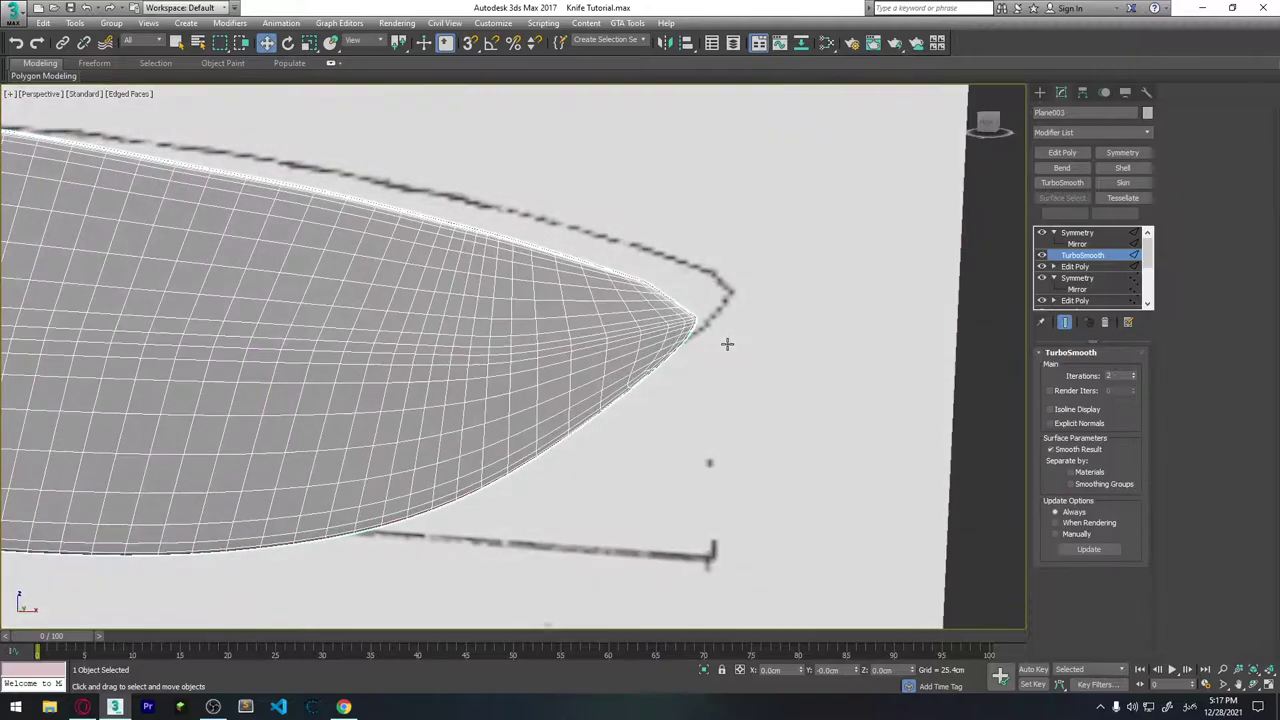
Switch the TurboSmooth off to show the low-poly bevelled blade again.
{"action": "left_click", "coordinate": [1041, 255]}
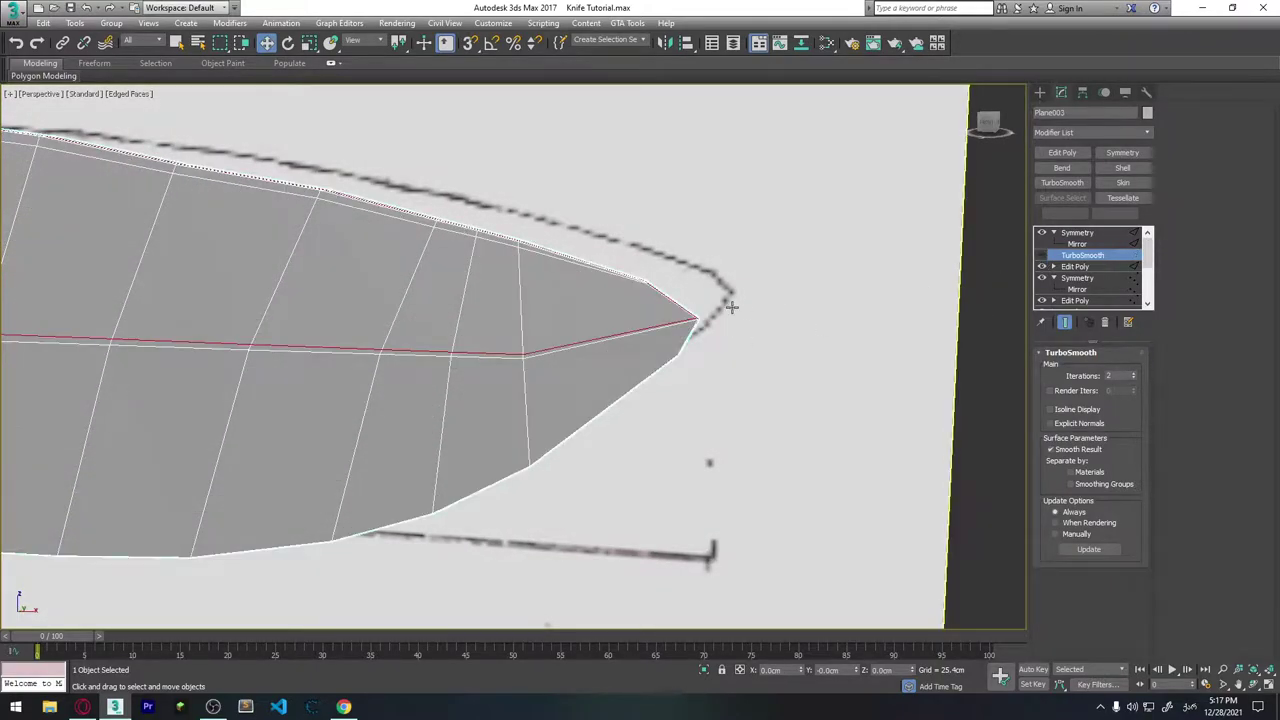
{"action": "scroll", "coordinate": [729, 297], "scroll_direction": "up", "scroll_amount": 2}
{"action": "scroll", "coordinate": [693, 314], "scroll_direction": "up", "scroll_amount": 3}
{"action": "mouse_move", "coordinate": [701, 288]}
{"action": "middle_mouse_down", "text": "alt"}
{"action": "mouse_move", "coordinate": [706, 269]}
{"action": "mouse_move", "coordinate": [674, 317]}
{"action": "middle_mouse_up", "text": "alt"}
{"action": "scroll", "coordinate": [620, 373], "scroll_direction": "up", "scroll_amount": 3}
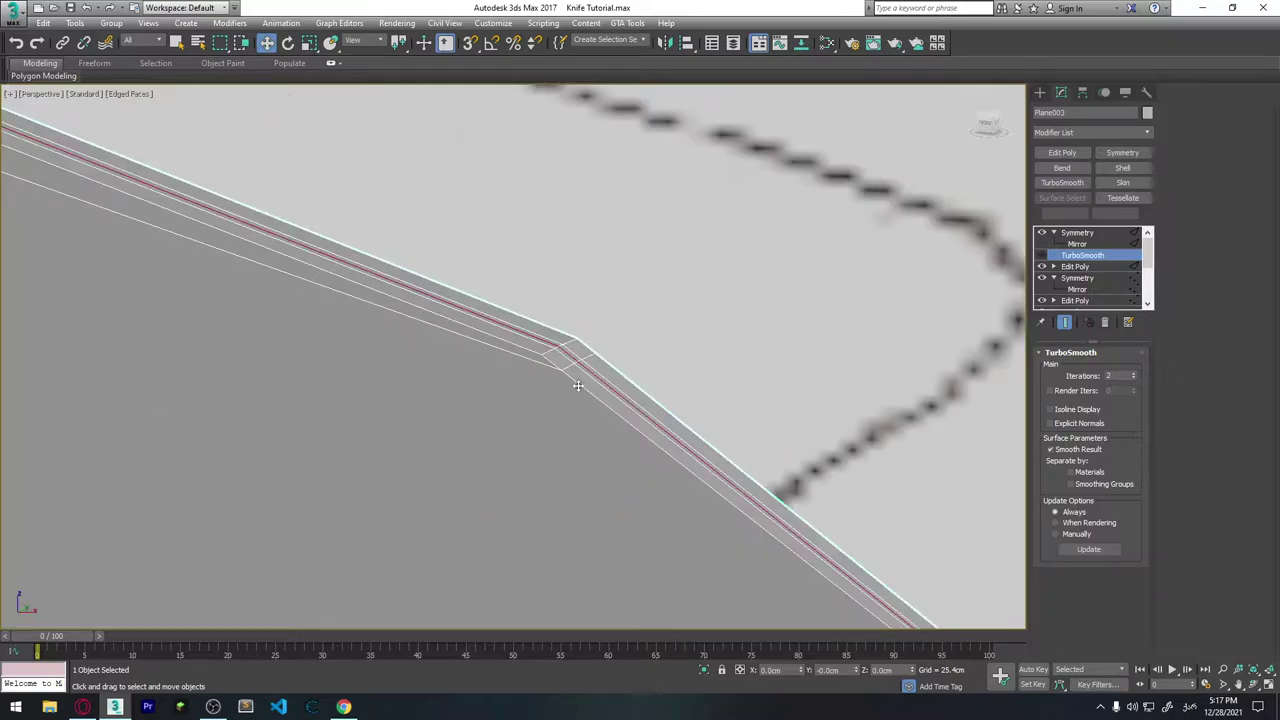
{"action": "scroll", "coordinate": [603, 320], "scroll_direction": "down", "scroll_amount": 3}
{"action": "scroll", "coordinate": [603, 310], "scroll_direction": "up", "scroll_amount": 3}
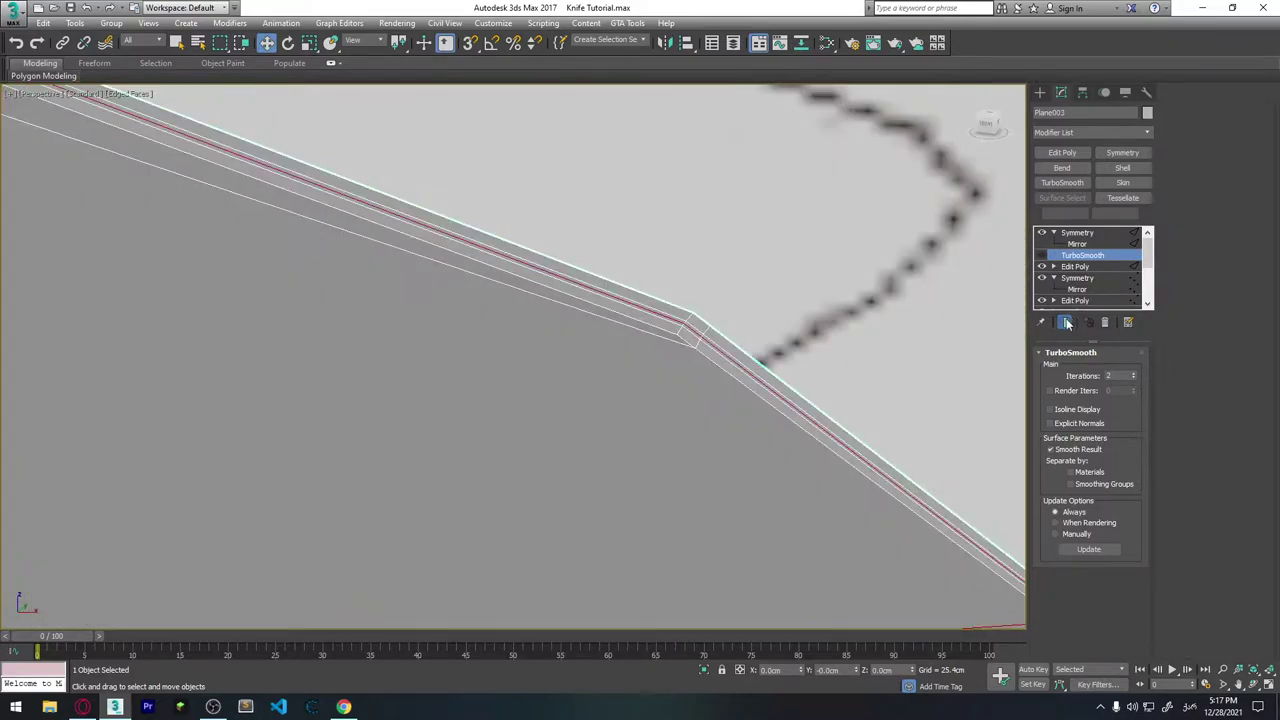
Cut a new edge across the blade near its tip, from the bevel corner down to the cutting edge.
{"action": "left_click", "coordinate": [1077, 267]}
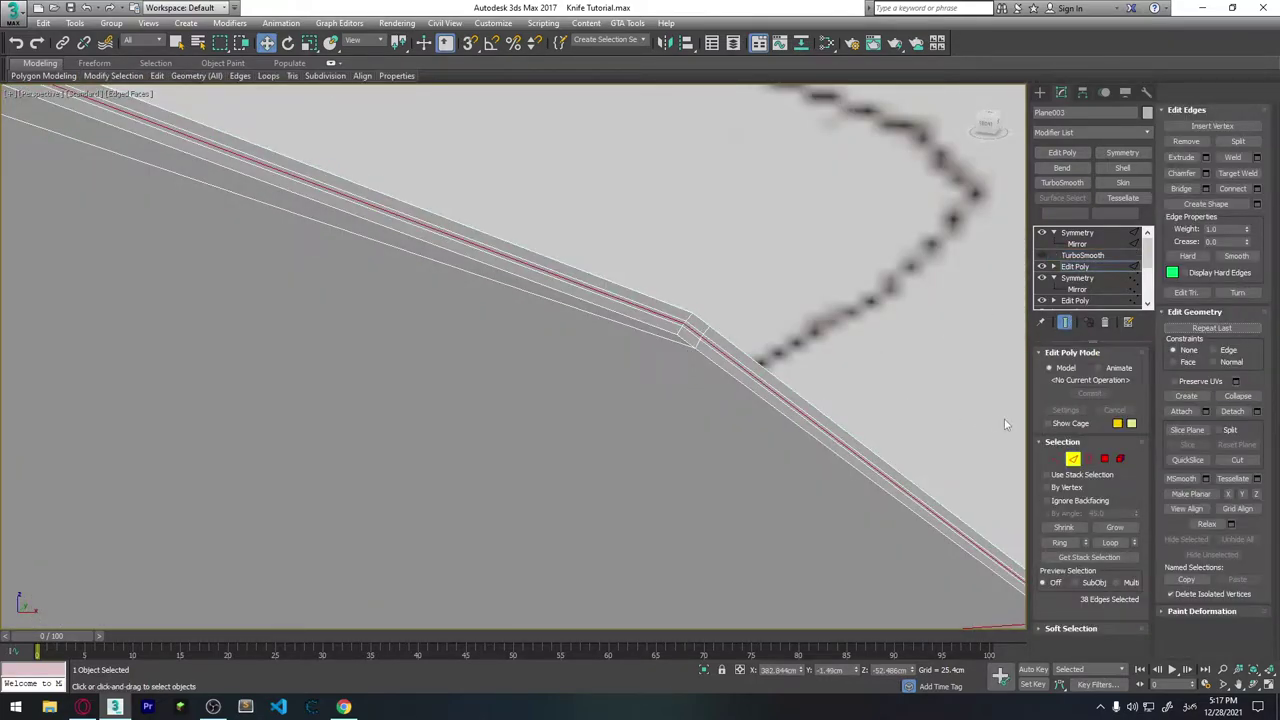
{"action": "left_click", "coordinate": [697, 343], "text": "ctrl"}
{"action": "scroll", "coordinate": [679, 317], "scroll_direction": "down", "scroll_amount": 3}
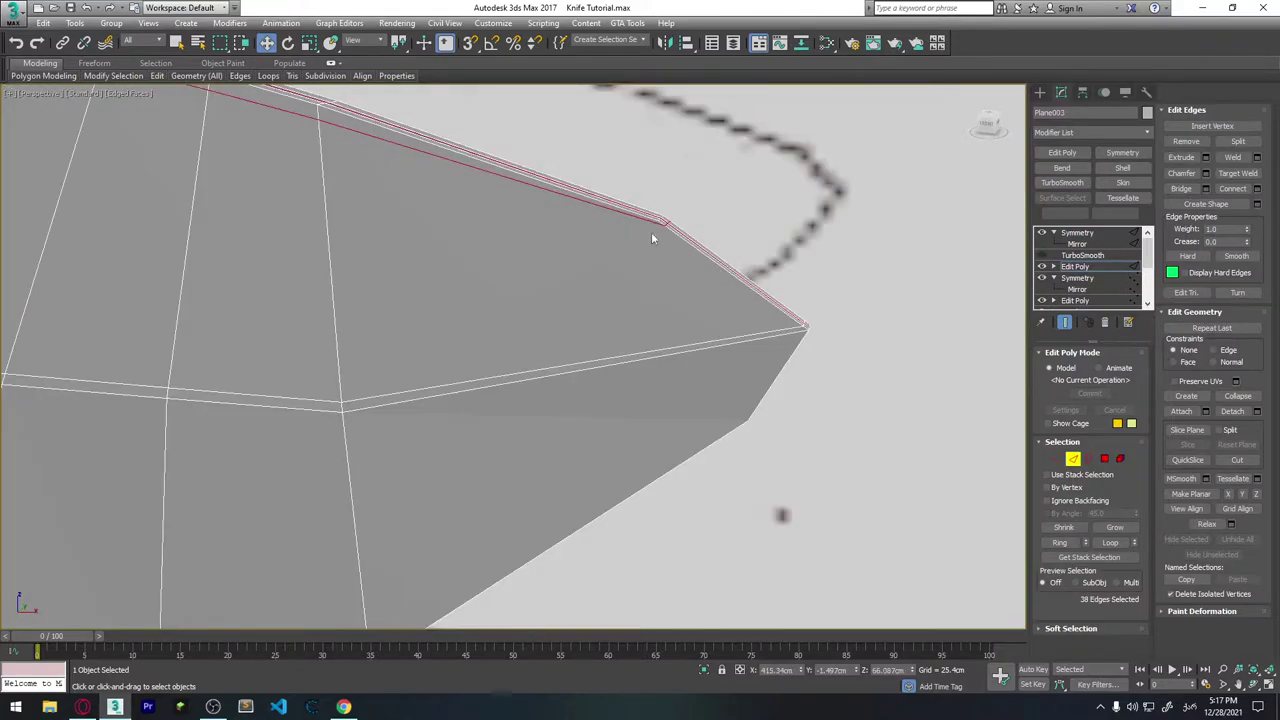
{"action": "left_click", "coordinate": [1237, 461]}
{"action": "scroll", "coordinate": [663, 217], "scroll_direction": "up", "scroll_amount": 2}
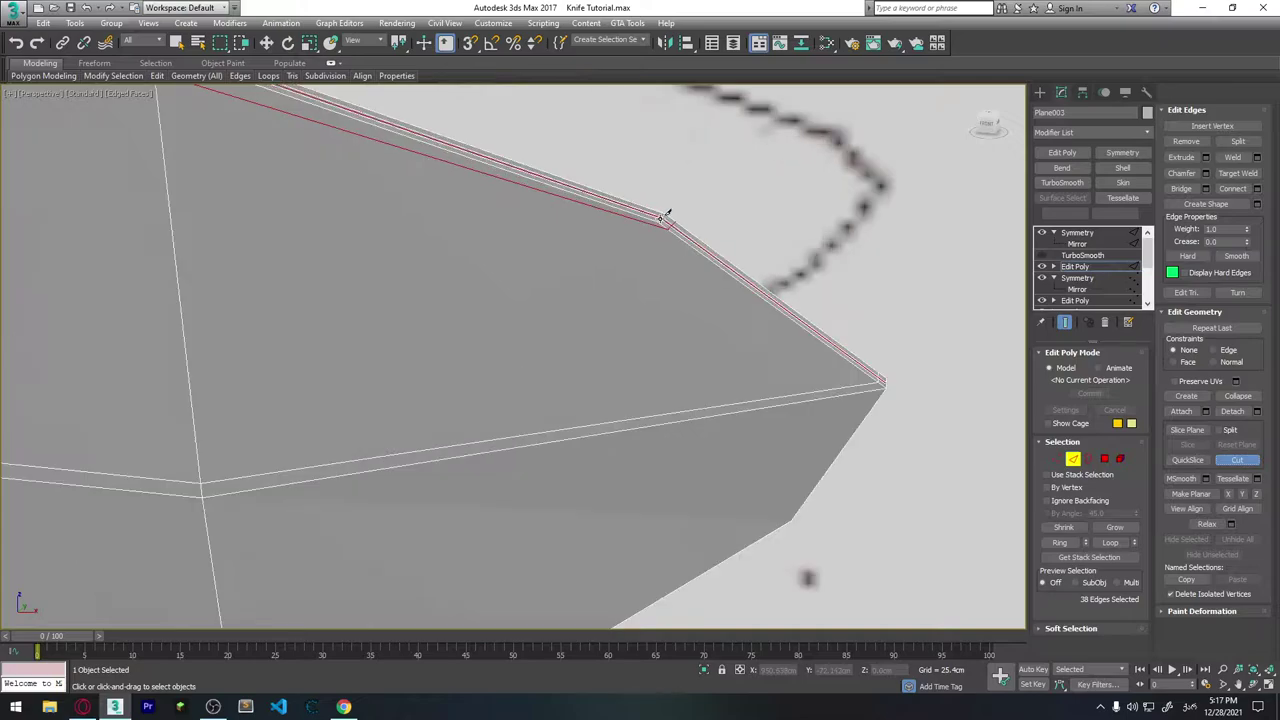
{"action": "scroll", "coordinate": [661, 222], "scroll_direction": "up", "scroll_amount": 3}
{"action": "left_click", "coordinate": [661, 222]}
{"action": "scroll", "coordinate": [663, 349], "scroll_direction": "down", "scroll_amount": 1}
{"action": "scroll", "coordinate": [663, 349], "scroll_direction": "down", "scroll_amount": 1}
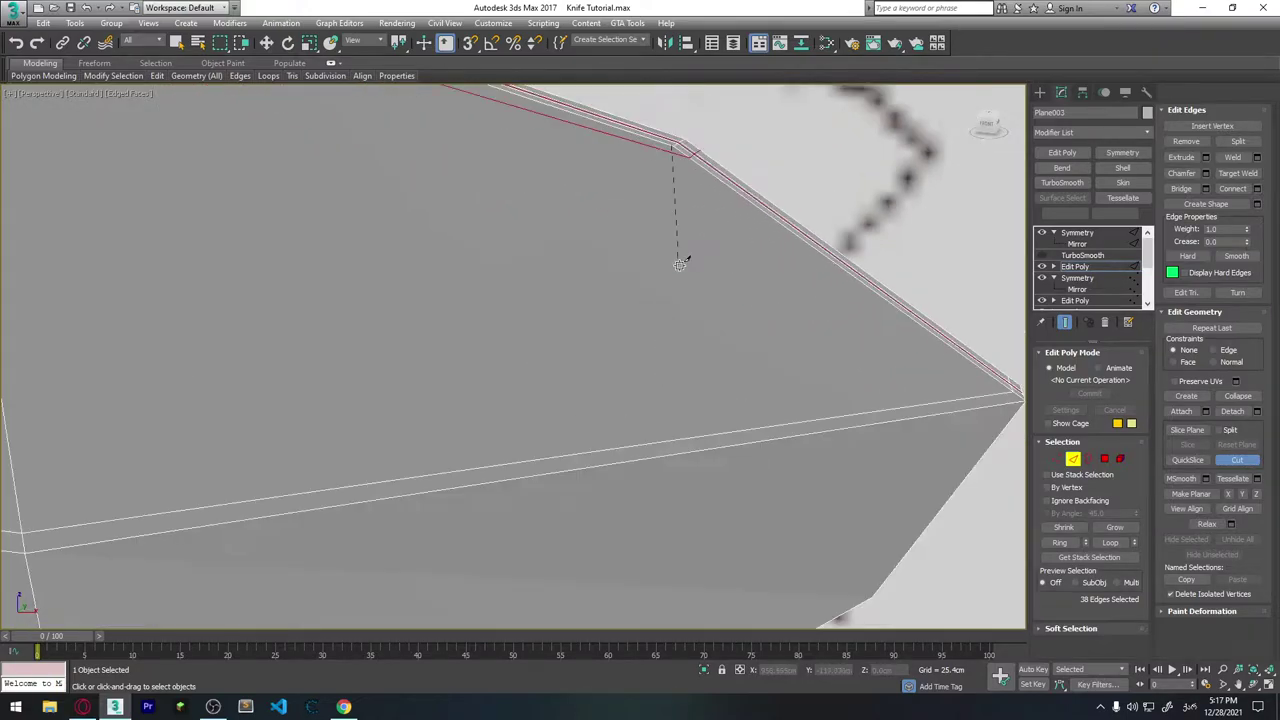
{"action": "scroll", "coordinate": [683, 260], "scroll_direction": "down", "scroll_amount": 1}
{"action": "scroll", "coordinate": [691, 366], "scroll_direction": "down", "scroll_amount": 1}
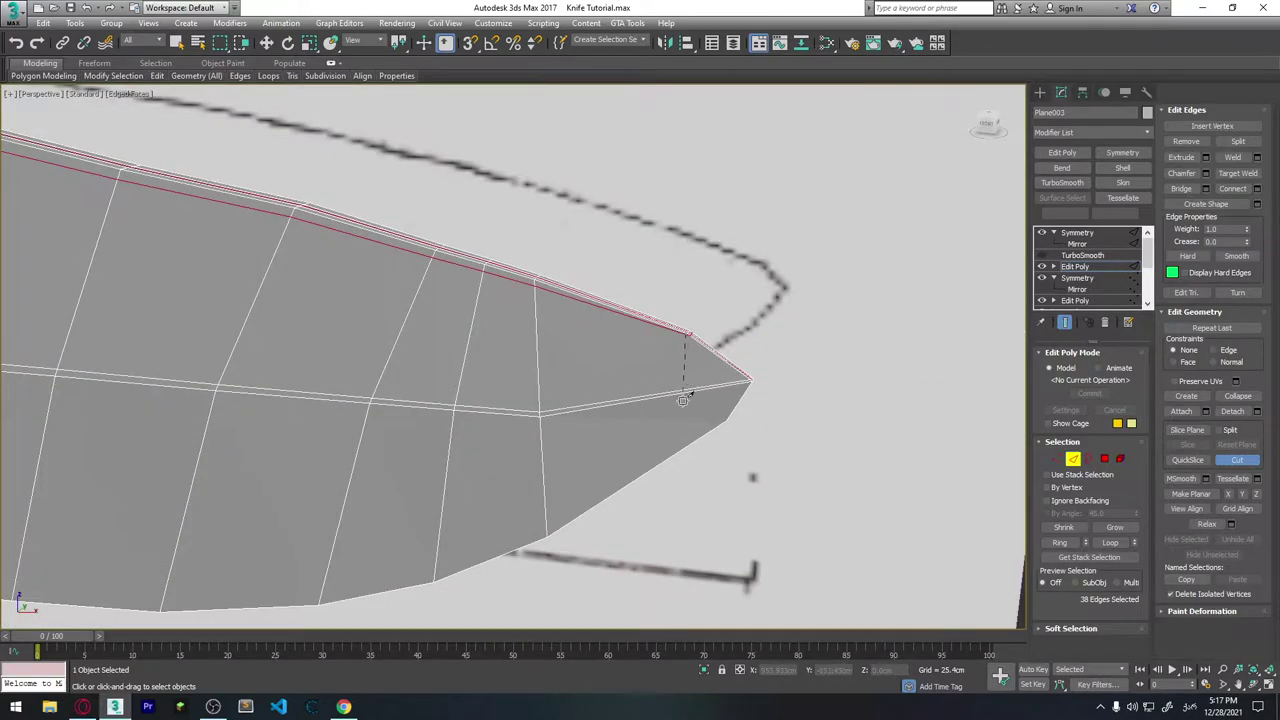
{"action": "left_click", "coordinate": [680, 450]}
Inspect the new cut edge near the blade tip from a closer angle.
{"action": "scroll", "coordinate": [700, 477], "scroll_direction": "up", "scroll_amount": 5}
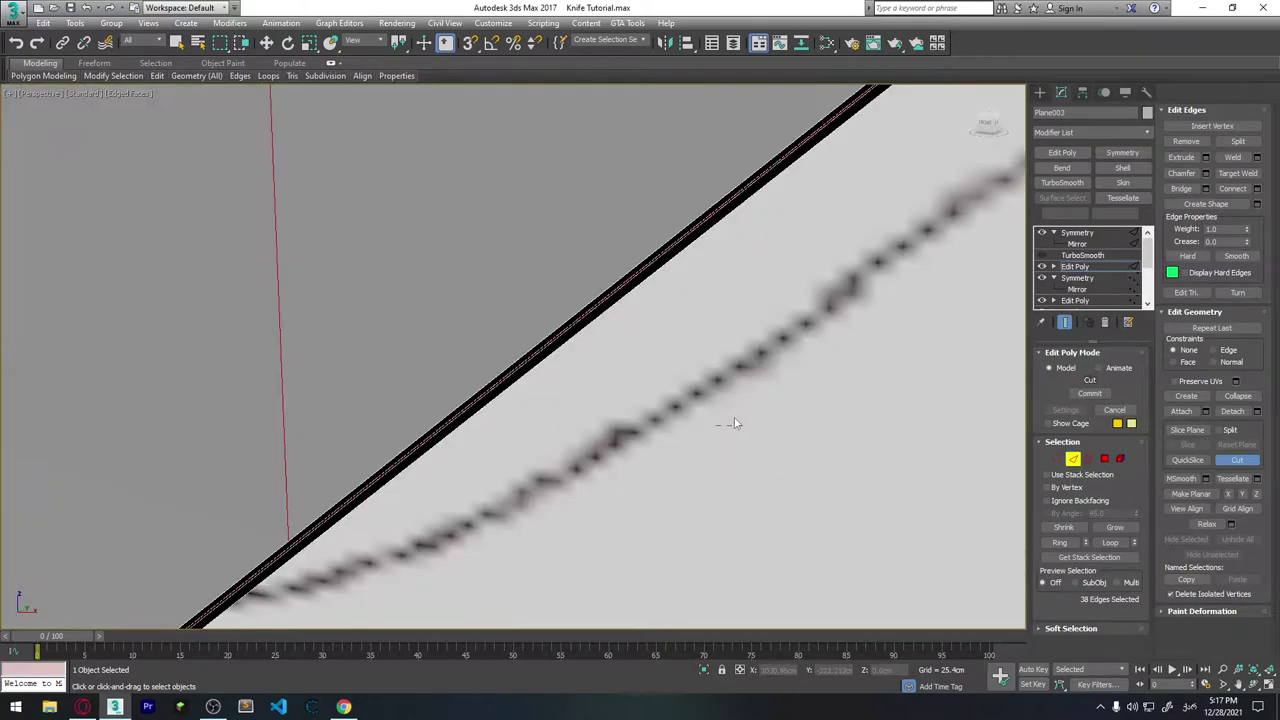
{"action": "mouse_move", "coordinate": [361, 598]}
{"action": "middle_mouse_down"}
{"action": "mouse_move", "coordinate": [334, 563]}
{"action": "mouse_move", "coordinate": [361, 499]}
{"action": "middle_mouse_up"}
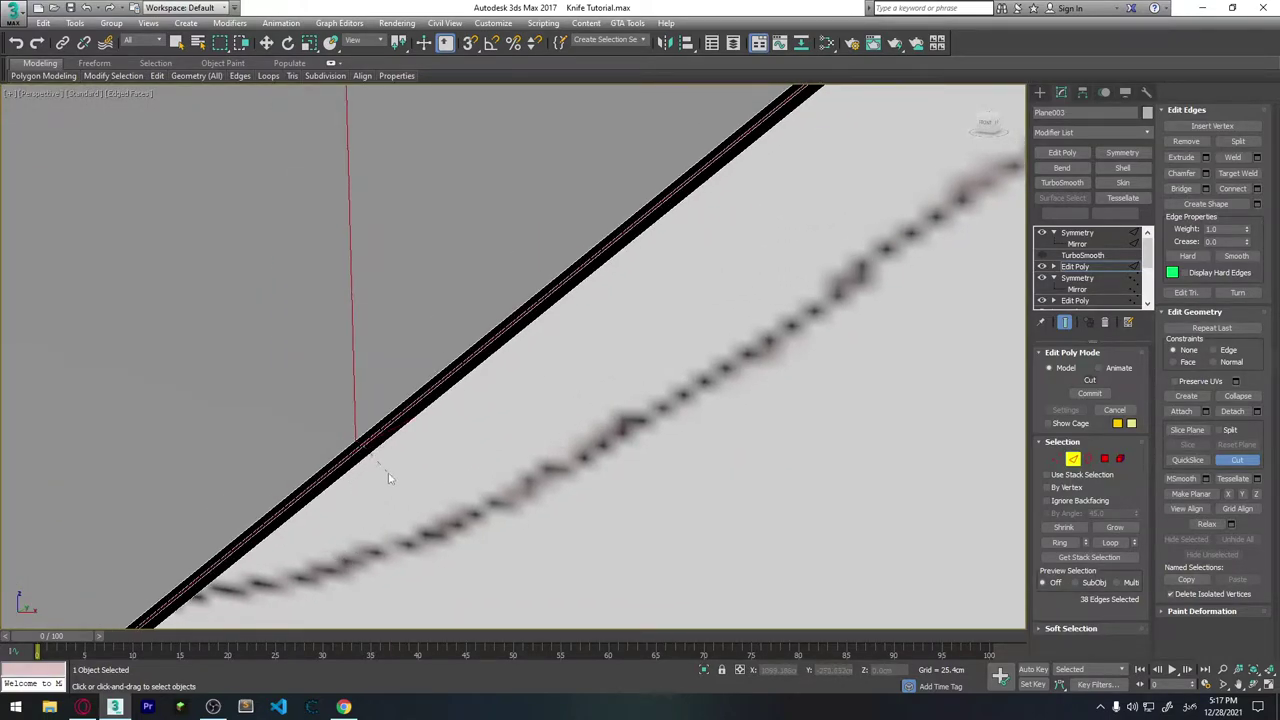
{"action": "middle_click_drag", "start_coordinate": [407, 463], "coordinate": [436, 430], "text": "alt"}
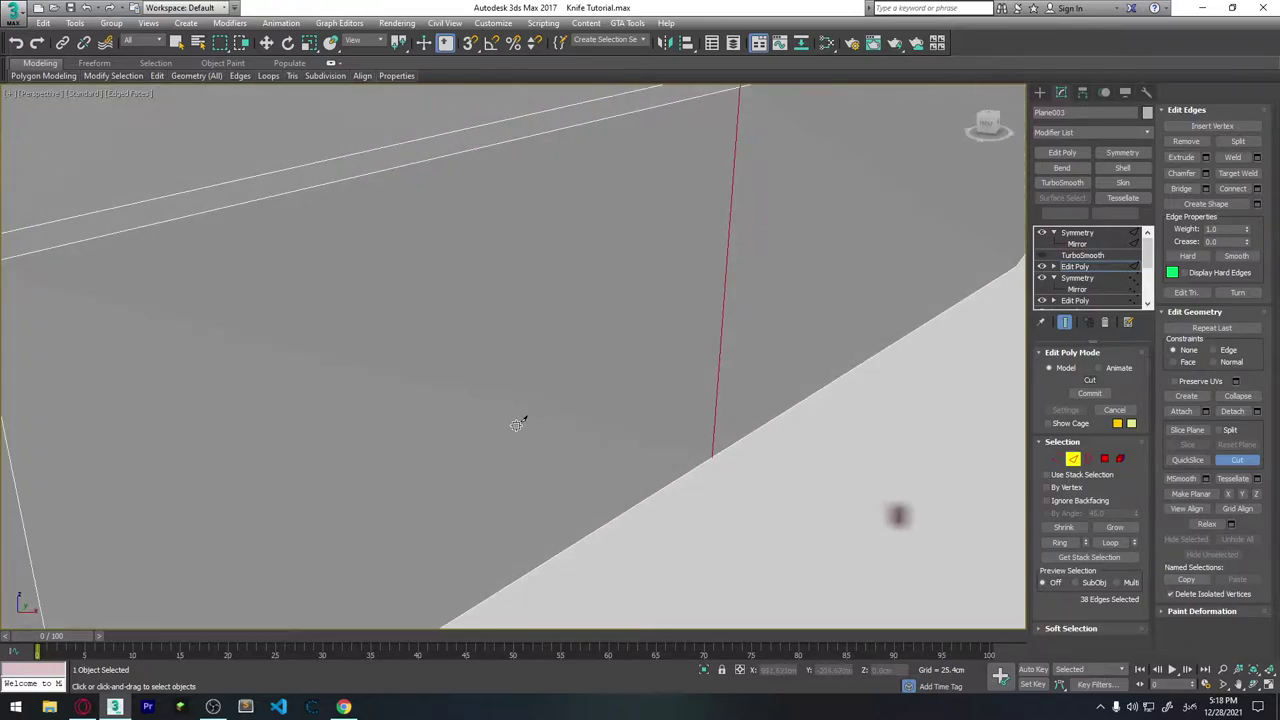
{"action": "scroll", "coordinate": [516, 424], "scroll_direction": "down", "scroll_amount": 5}
{"action": "scroll", "coordinate": [529, 430], "scroll_direction": "up", "scroll_amount": 3}
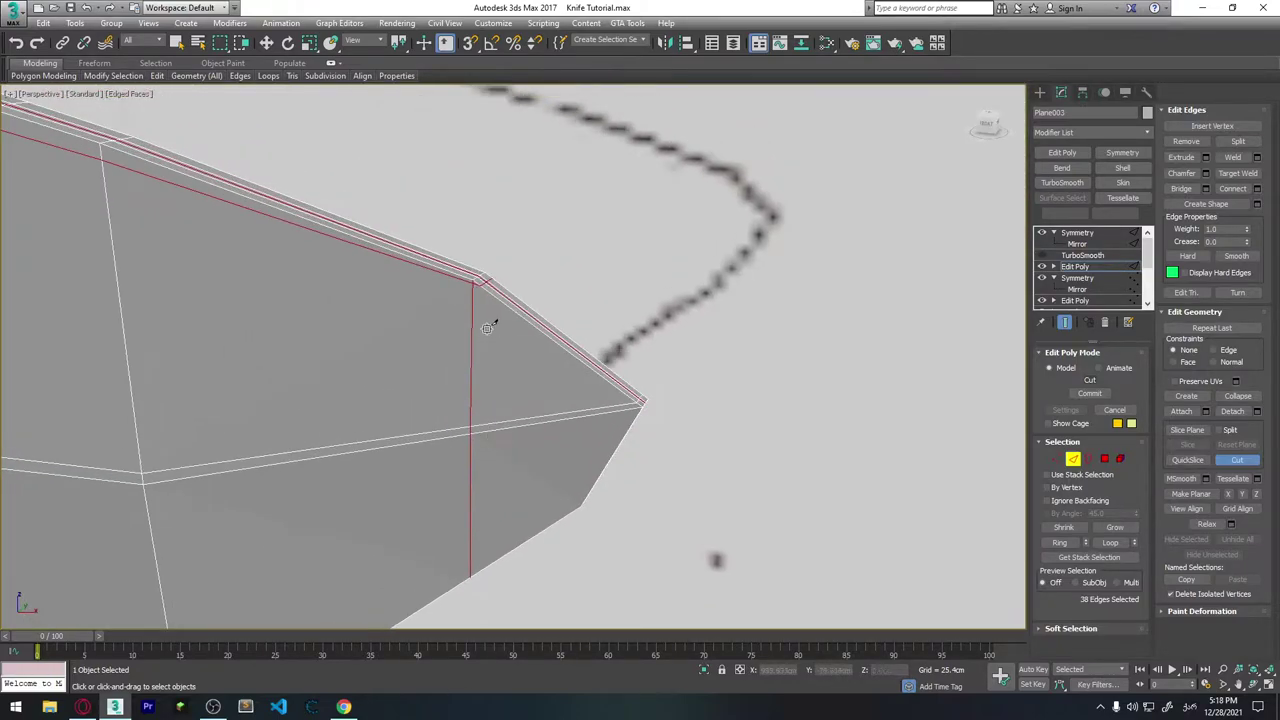
{"action": "scroll", "coordinate": [491, 320], "scroll_direction": "up", "scroll_amount": 3}
{"action": "scroll", "coordinate": [477, 294], "scroll_direction": "down", "scroll_amount": 2}
Slice new edges from the blade's upper corner vertex and select the corner edge.
{"action": "key", "text": "1"}
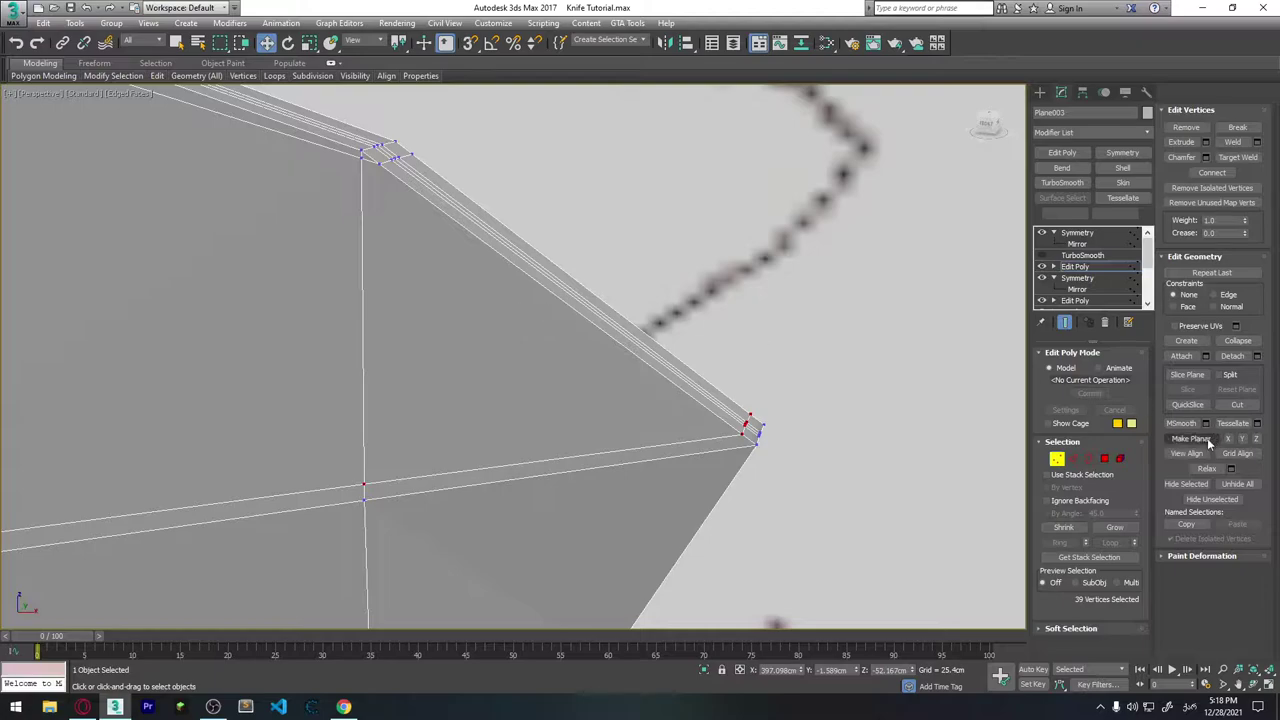
{"action": "left_click", "coordinate": [1243, 403]}
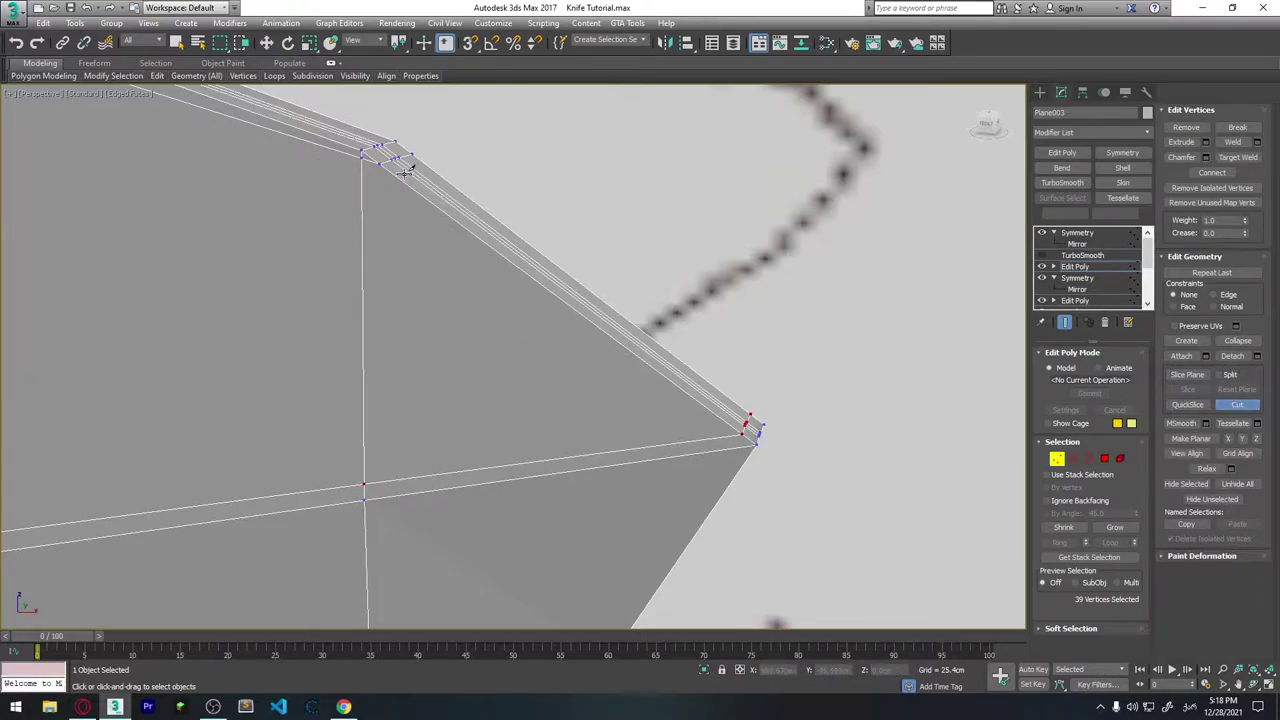
{"action": "left_click", "coordinate": [740, 438]}
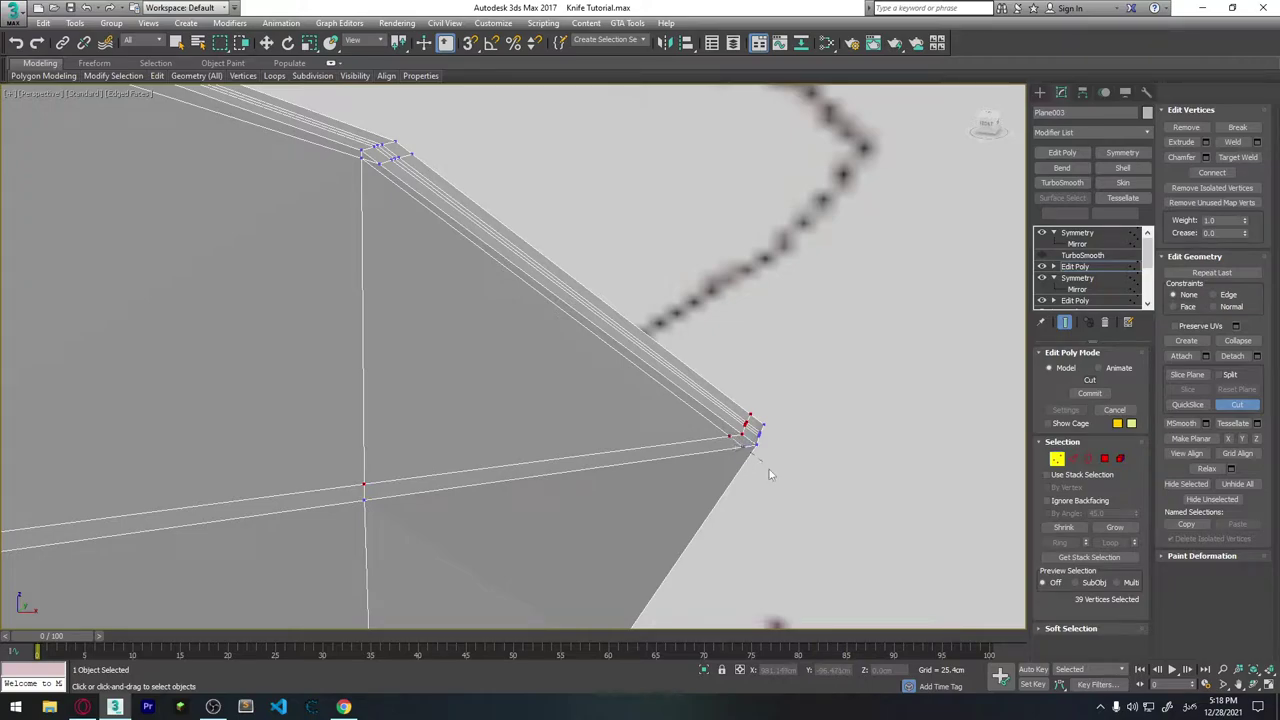
{"action": "mouse_move", "coordinate": [514, 400]}
{"action": "middle_mouse_down"}
{"action": "mouse_move", "coordinate": [553, 457]}
{"action": "mouse_move", "coordinate": [607, 316]}
{"action": "middle_mouse_up"}
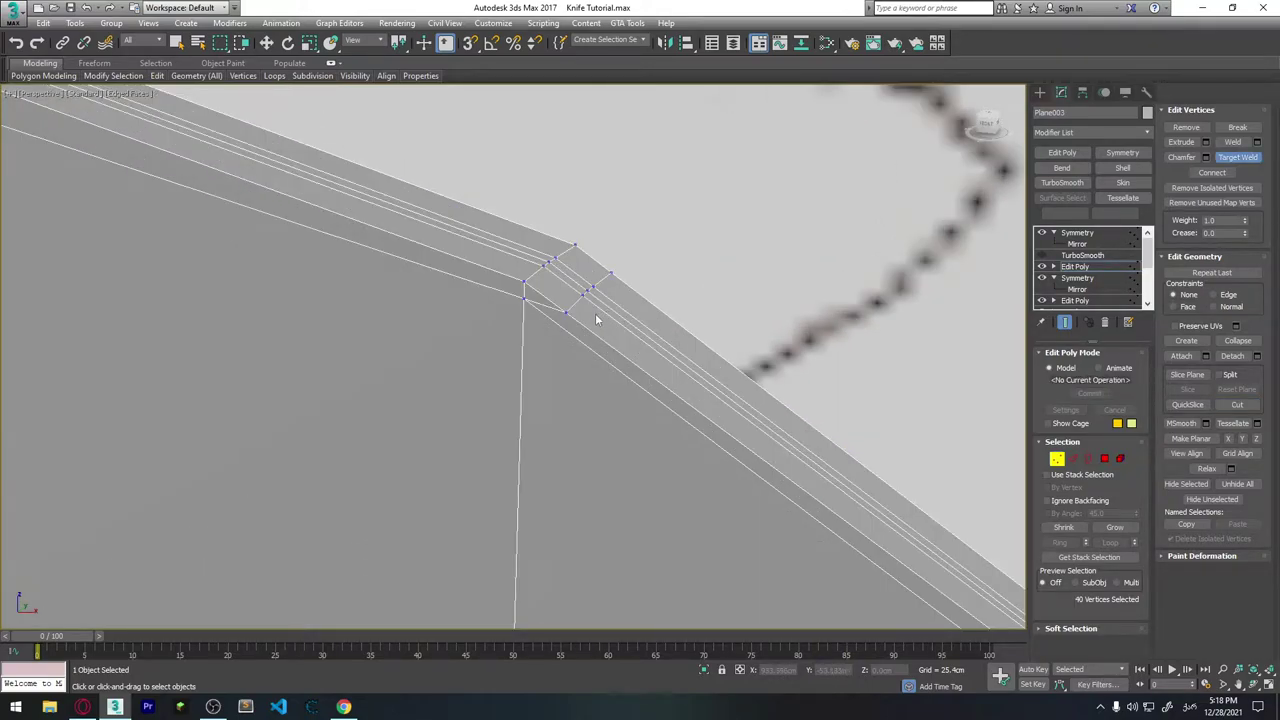
{"action": "left_click", "coordinate": [1073, 459]}
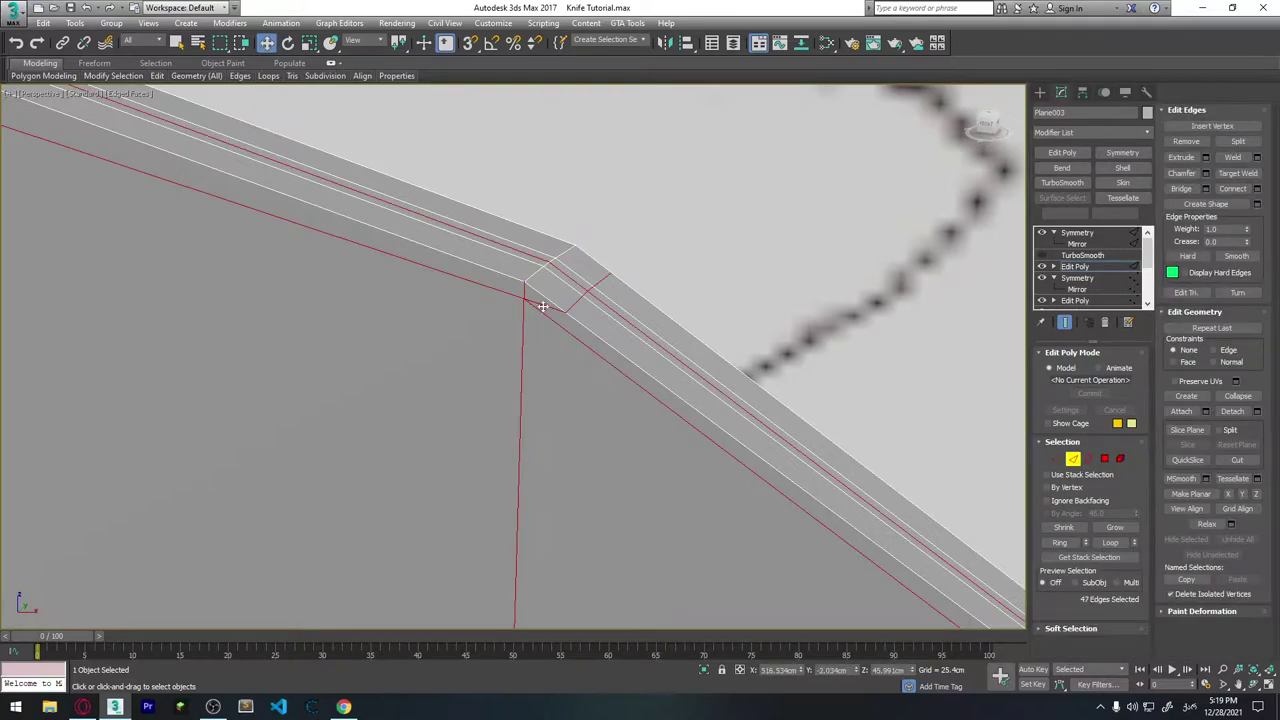
{"action": "left_click", "coordinate": [540, 304]}
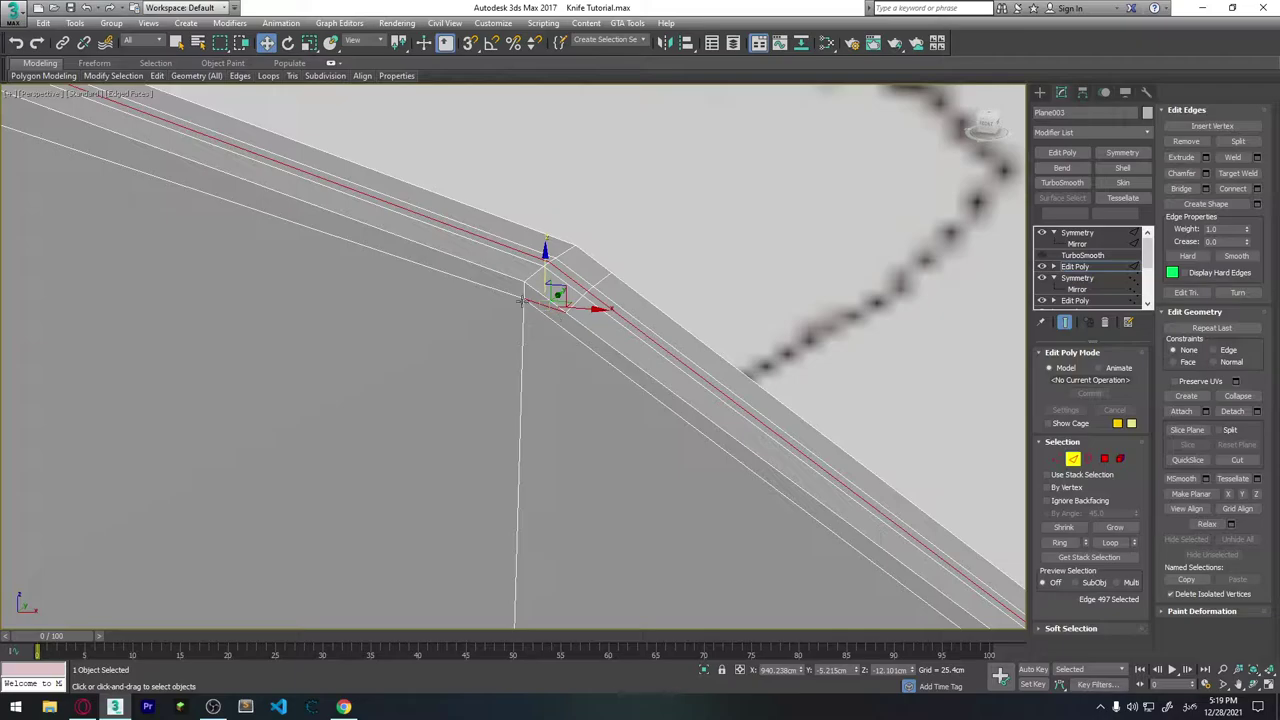
Check the edge loops along the blade corner, then clear the edge selection.
{"action": "left_click", "coordinate": [602, 351]}
{"action": "scroll", "coordinate": [560, 305], "scroll_direction": "up", "scroll_amount": 5}
{"action": "scroll", "coordinate": [553, 295], "scroll_direction": "up", "scroll_amount": 3}
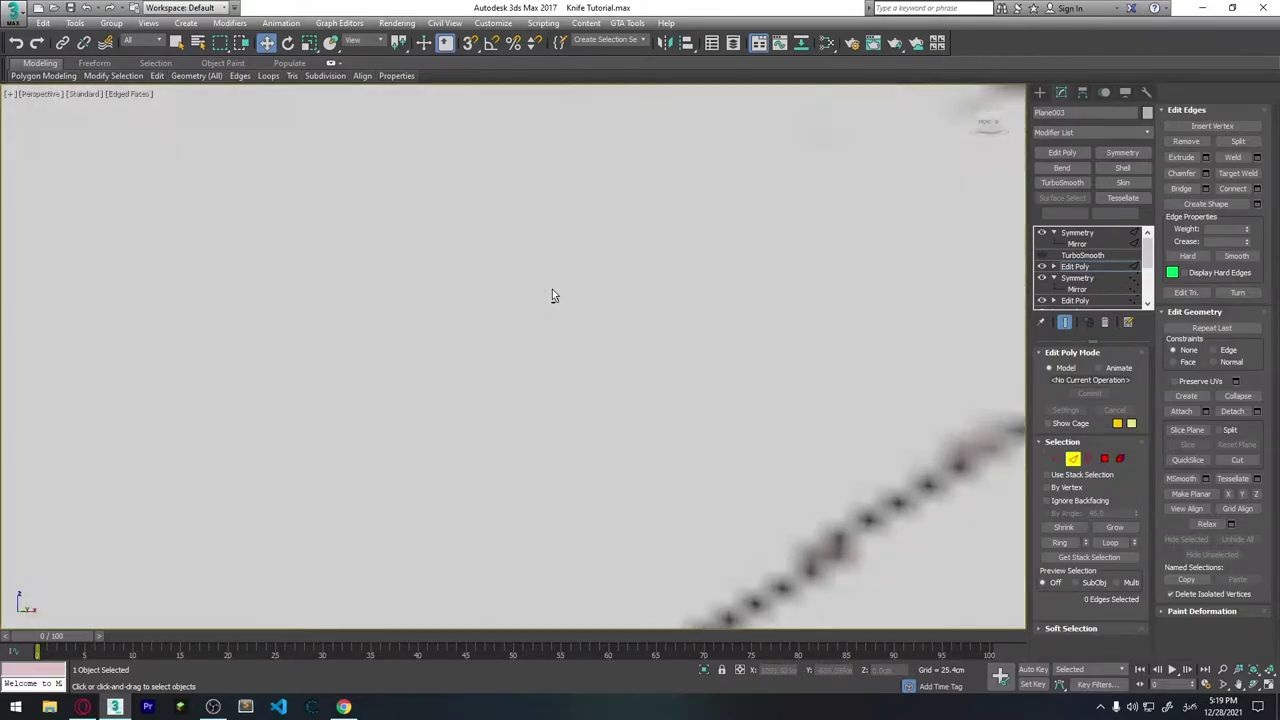
{"action": "scroll", "coordinate": [553, 300], "scroll_direction": "down", "scroll_amount": 3}
{"action": "scroll", "coordinate": [540, 320], "scroll_direction": "down", "scroll_amount": 2}
{"action": "scroll", "coordinate": [492, 395], "scroll_direction": "up", "scroll_amount": 4}
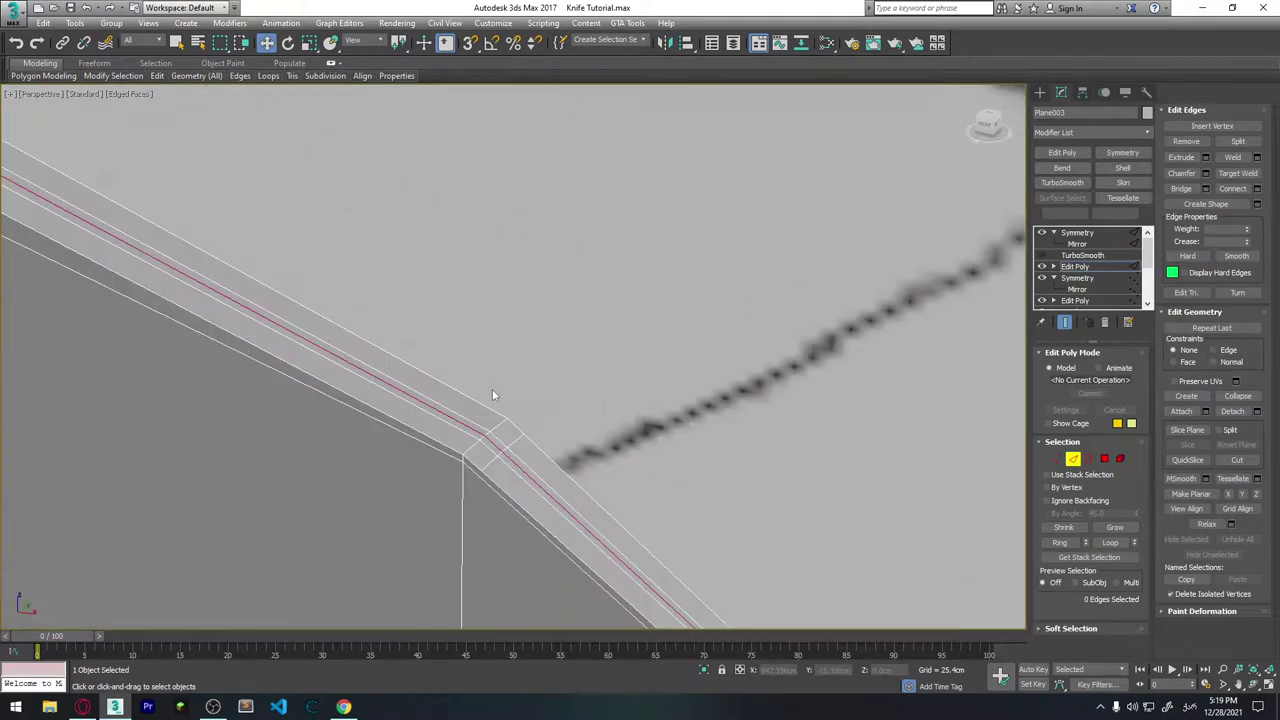
{"action": "double_click", "coordinate": [488, 465]}
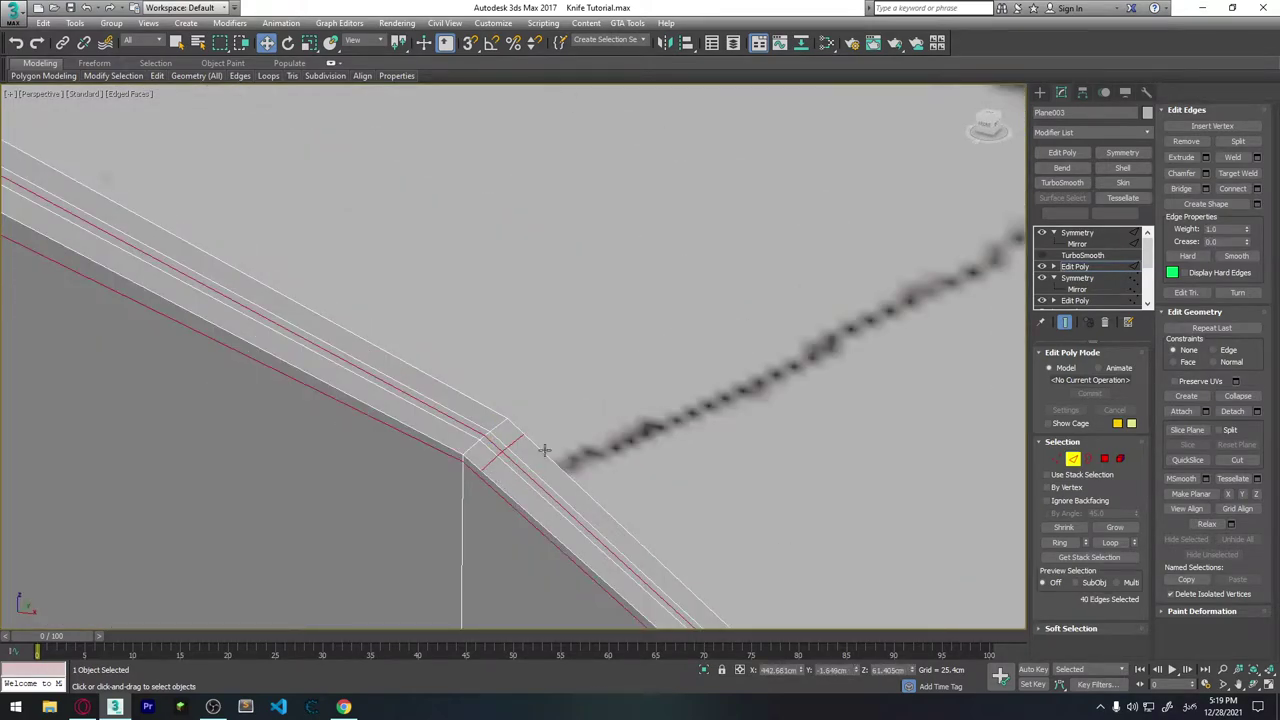
{"action": "double_click", "coordinate": [509, 466]}
{"action": "left_click", "coordinate": [532, 477]}
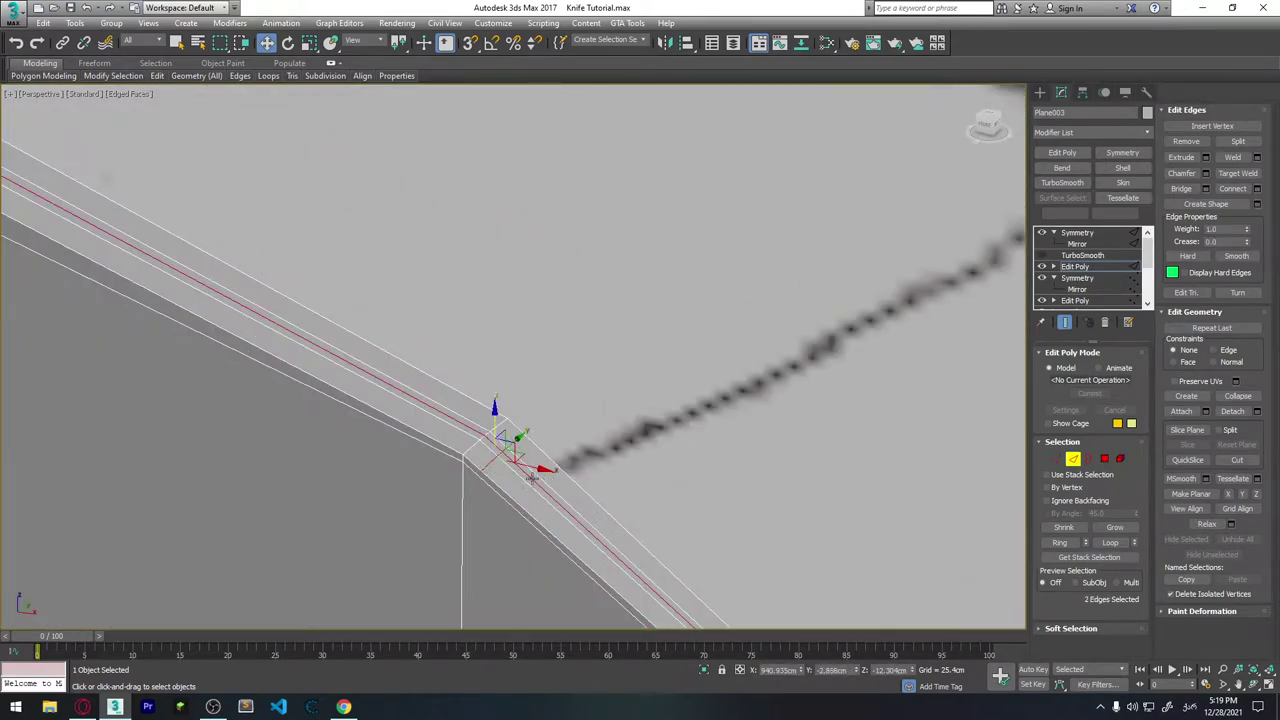
{"action": "left_click", "coordinate": [597, 499]}
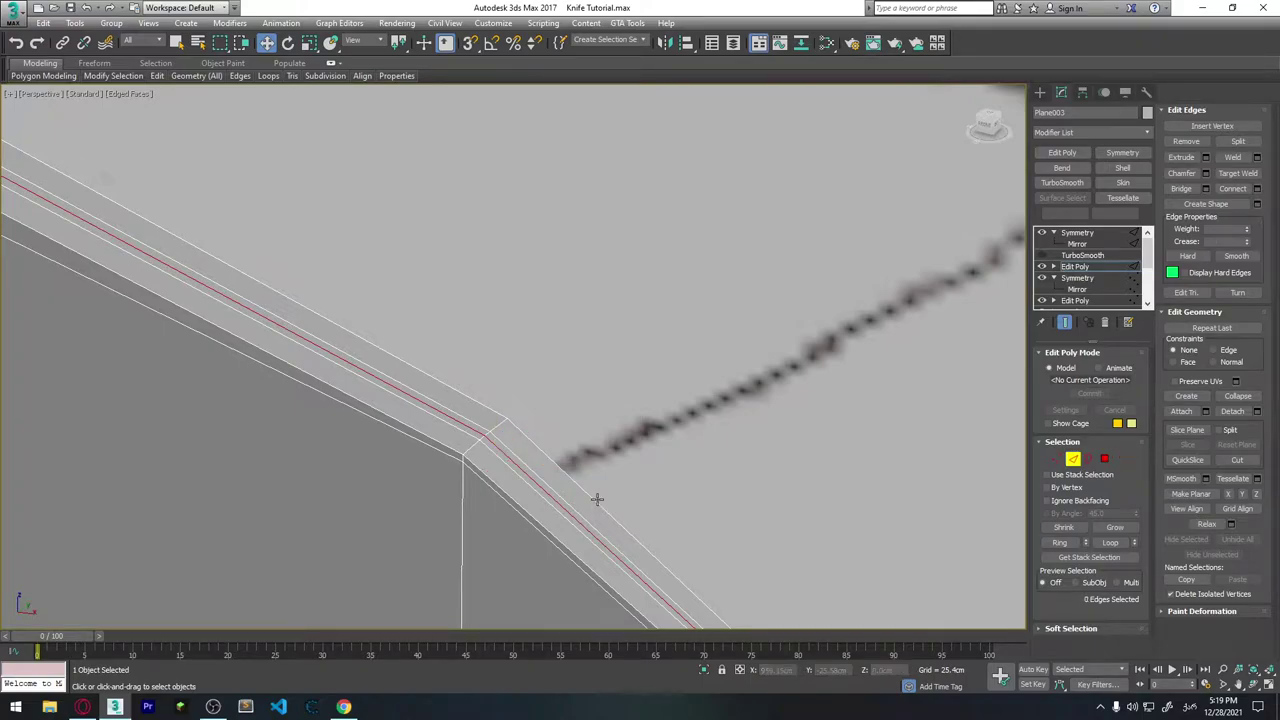
{"action": "mouse_move", "coordinate": [488, 391]}
{"action": "middle_mouse_down", "text": "alt"}
{"action": "mouse_move", "coordinate": [737, 305]}
{"action": "mouse_move", "coordinate": [740, 292]}
{"action": "mouse_move", "coordinate": [563, 334]}
{"action": "middle_mouse_up", "text": "alt"}
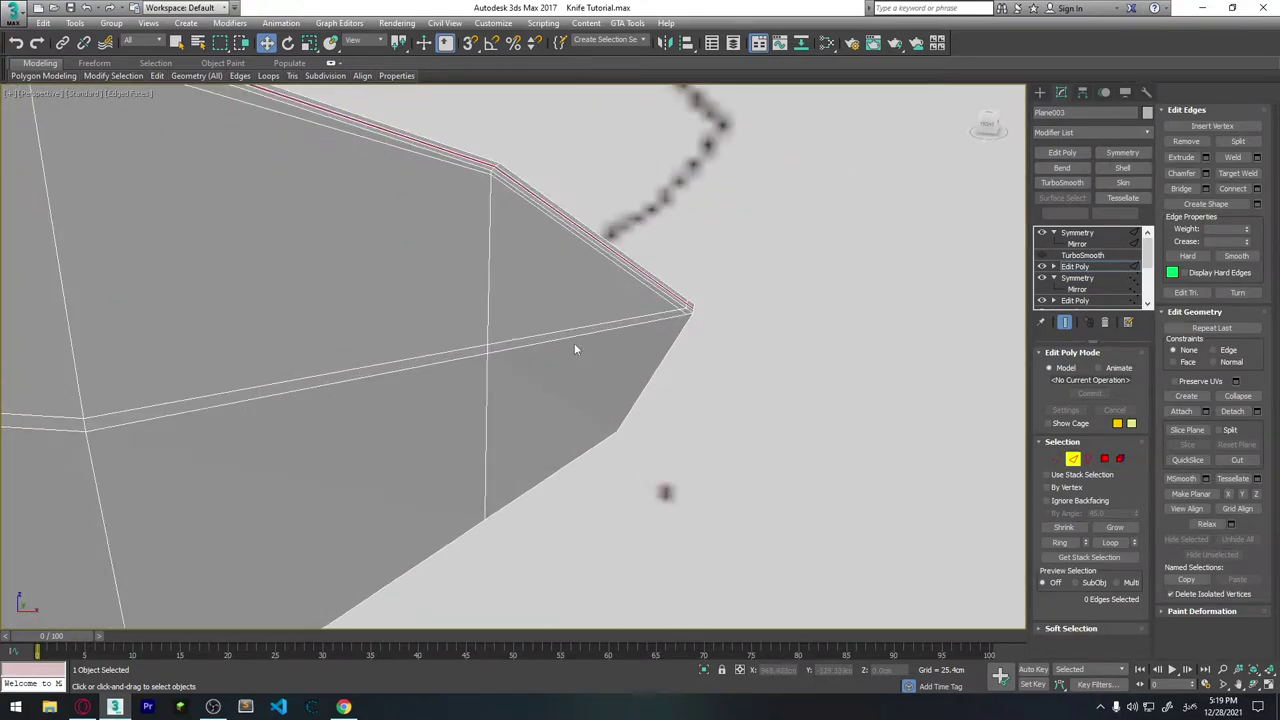
Show the end result and re-enable TurboSmooth at 2 iterations, moving it to the top of the stack.
{"action": "key", "text": "ctrl+e"}
{"action": "left_click", "coordinate": [1042, 256]}
{"action": "scroll", "coordinate": [643, 394], "scroll_direction": "up", "scroll_amount": 1}
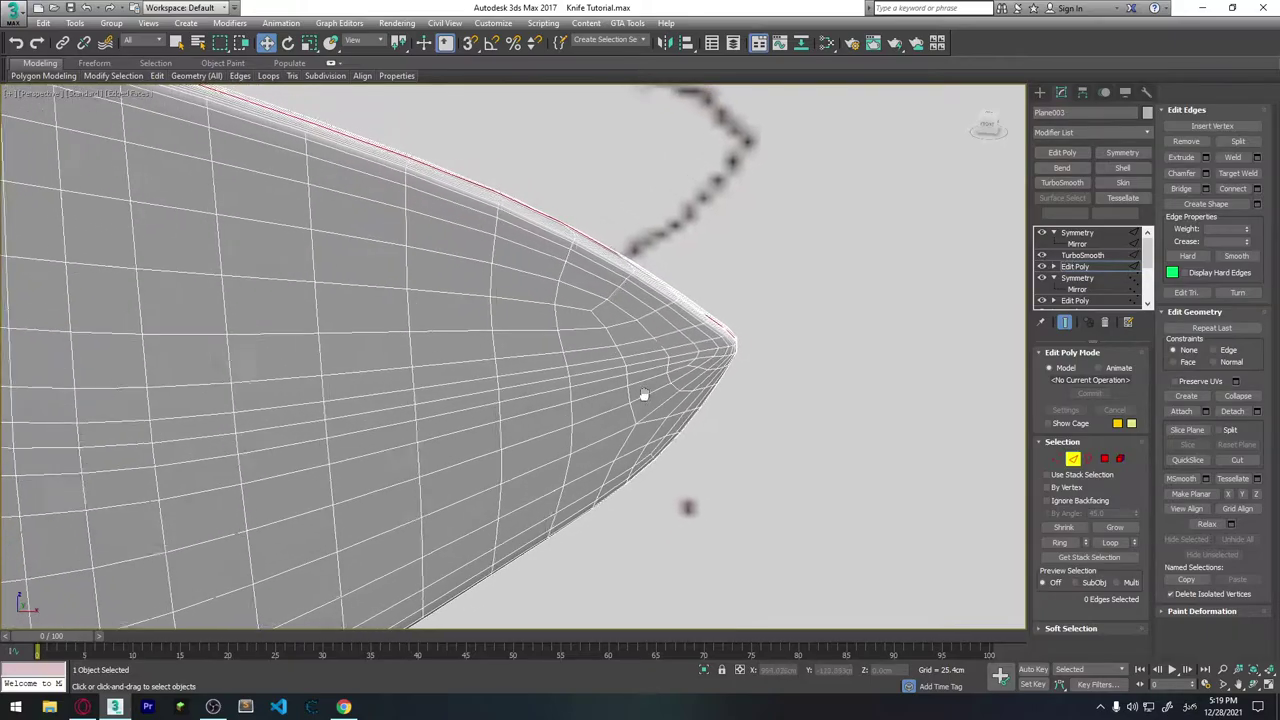
{"action": "scroll", "coordinate": [630, 332], "scroll_direction": "up", "scroll_amount": 5}
{"action": "scroll", "coordinate": [630, 332], "scroll_direction": "down", "scroll_amount": 3}
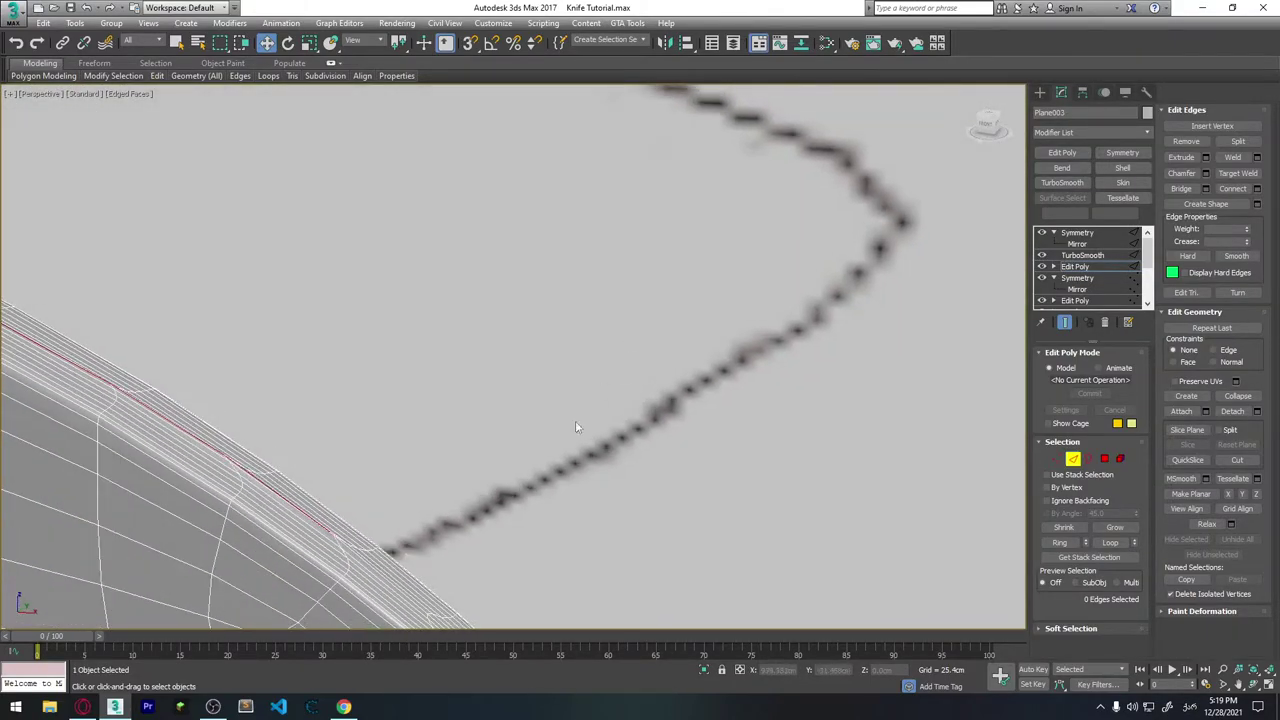
{"action": "mouse_move", "coordinate": [575, 420]}
{"action": "middle_mouse_down", "text": "alt"}
{"action": "mouse_move", "coordinate": [443, 516]}
{"action": "mouse_move", "coordinate": [205, 553]}
{"action": "mouse_move", "coordinate": [891, 503]}
{"action": "mouse_move", "coordinate": [449, 460]}
{"action": "mouse_move", "coordinate": [466, 494]}
{"action": "mouse_move", "coordinate": [963, 268]}
{"action": "middle_mouse_up", "text": "alt"}
{"action": "left_click_drag", "start_coordinate": [1087, 258], "coordinate": [1087, 232]}
Orbit around the smoothed blade to inspect its side, tip and edge.
{"action": "scroll", "coordinate": [559, 463], "scroll_direction": "up", "scroll_amount": 3}
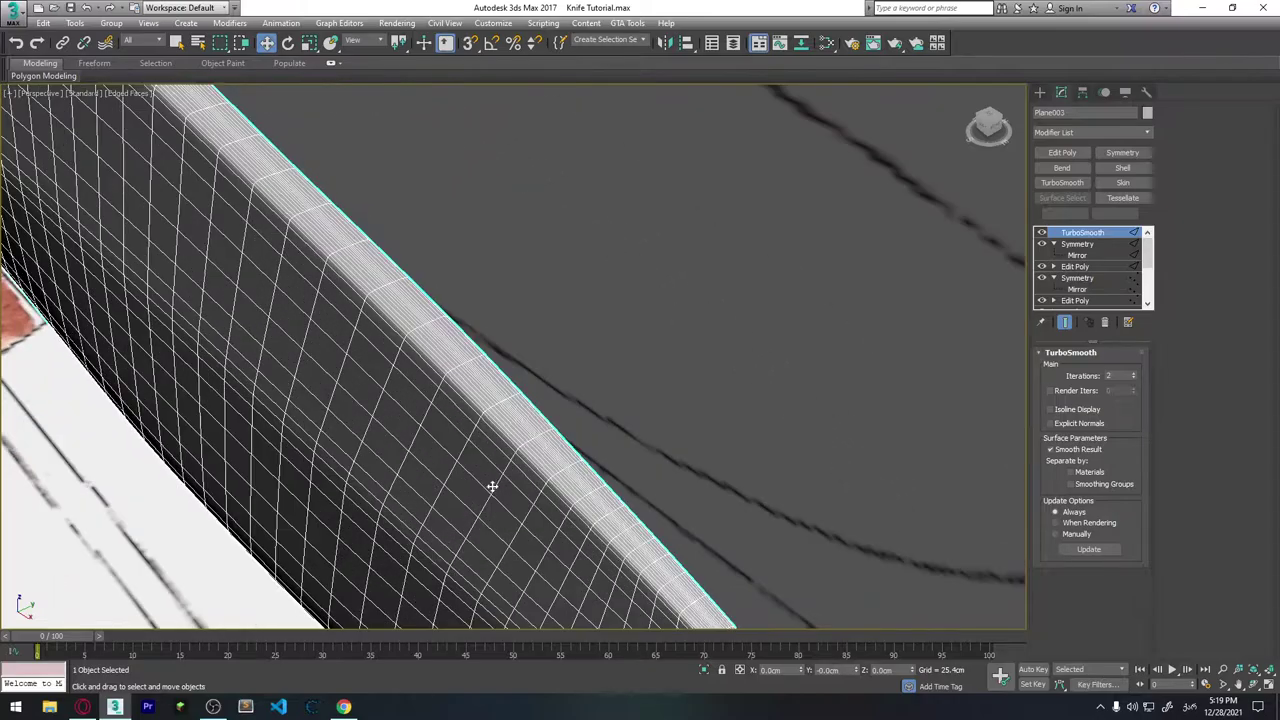
{"action": "middle_click_drag", "start_coordinate": [515, 451], "coordinate": [498, 429], "text": "alt"}
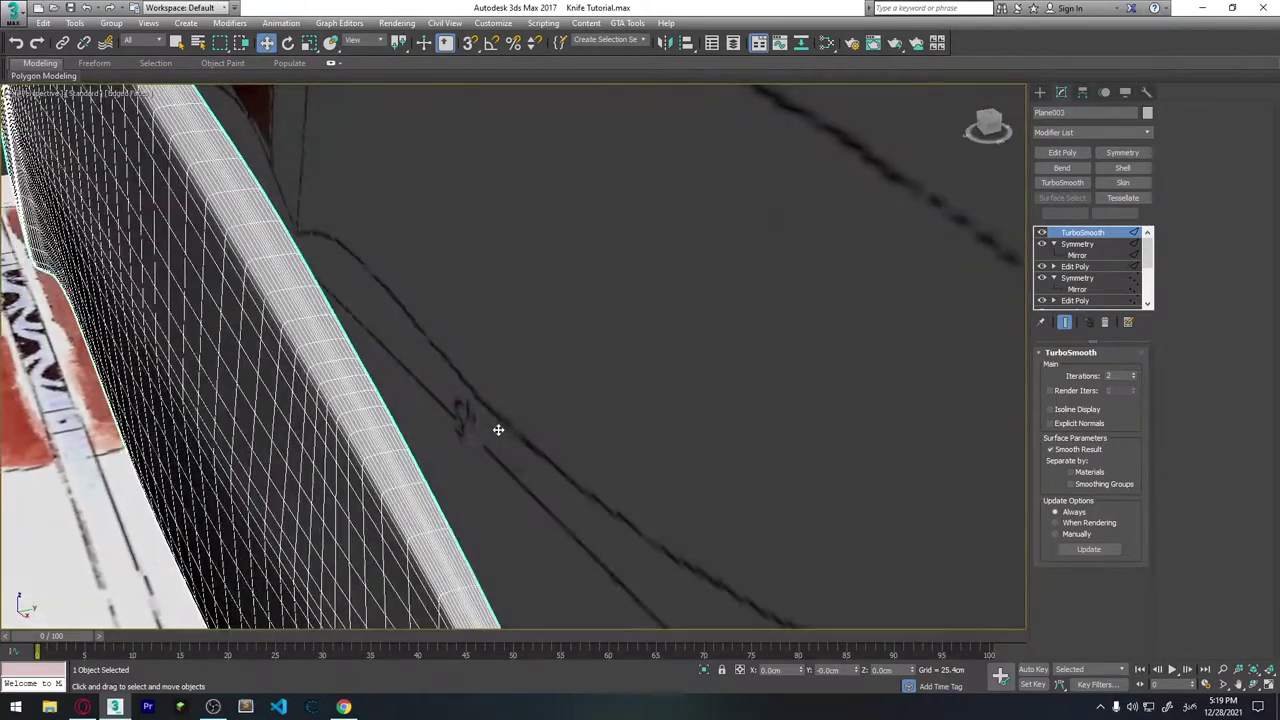
{"action": "middle_click_drag", "start_coordinate": [534, 477], "coordinate": [566, 329], "text": "alt"}
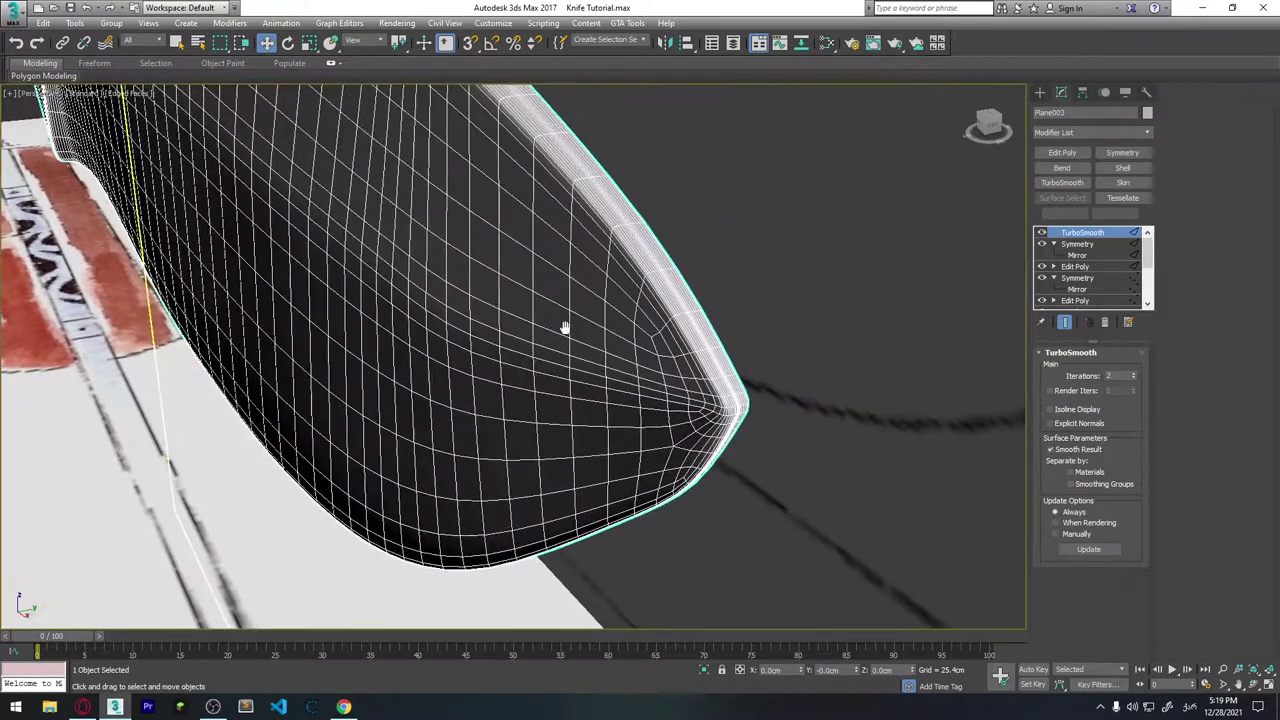
{"action": "scroll", "coordinate": [732, 400], "scroll_direction": "up", "scroll_amount": 4}
{"action": "scroll", "coordinate": [772, 390], "scroll_direction": "down", "scroll_amount": 3}
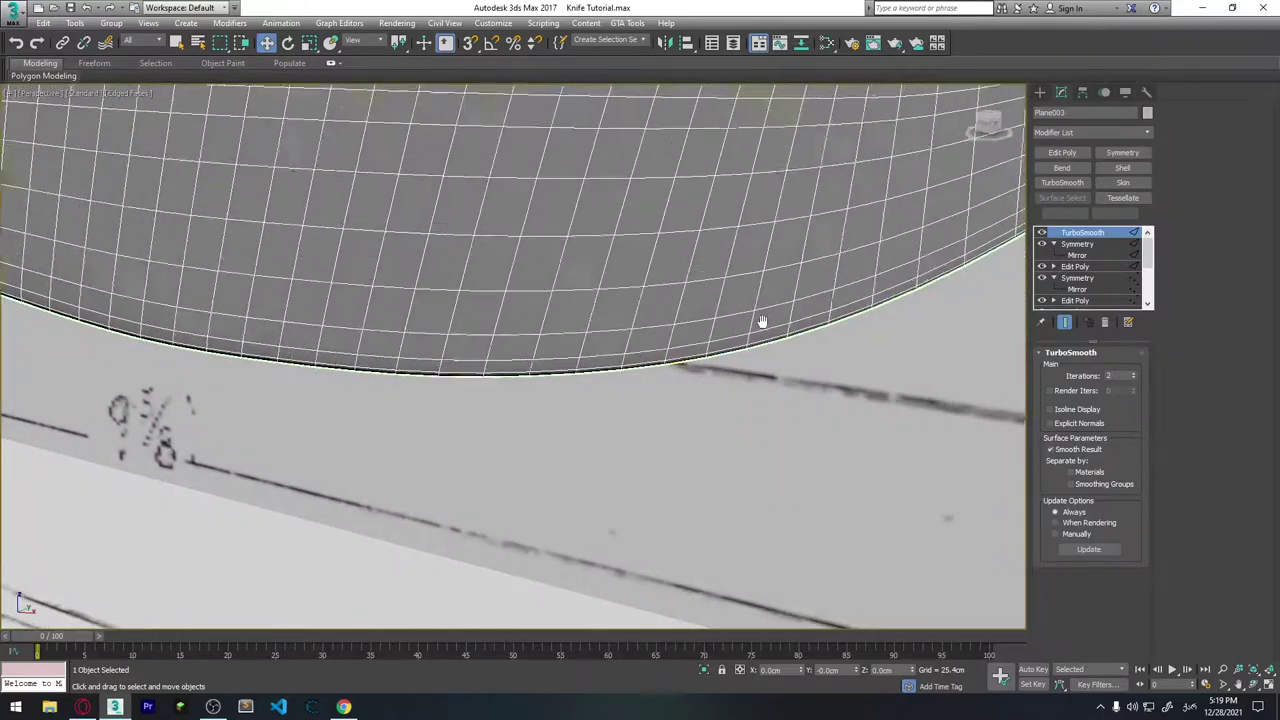
{"action": "mouse_move", "coordinate": [763, 323]}
{"action": "middle_mouse_down", "text": "alt"}
{"action": "mouse_move", "coordinate": [570, 447]}
{"action": "mouse_move", "coordinate": [716, 432]}
{"action": "middle_mouse_up", "text": "alt"}
{"action": "scroll", "coordinate": [749, 323], "scroll_direction": "up", "scroll_amount": 3}
{"action": "scroll", "coordinate": [813, 421], "scroll_direction": "up", "scroll_amount": 3}
{"action": "scroll", "coordinate": [683, 434], "scroll_direction": "down", "scroll_amount": 3}
{"action": "scroll", "coordinate": [716, 432], "scroll_direction": "down", "scroll_amount": 3}
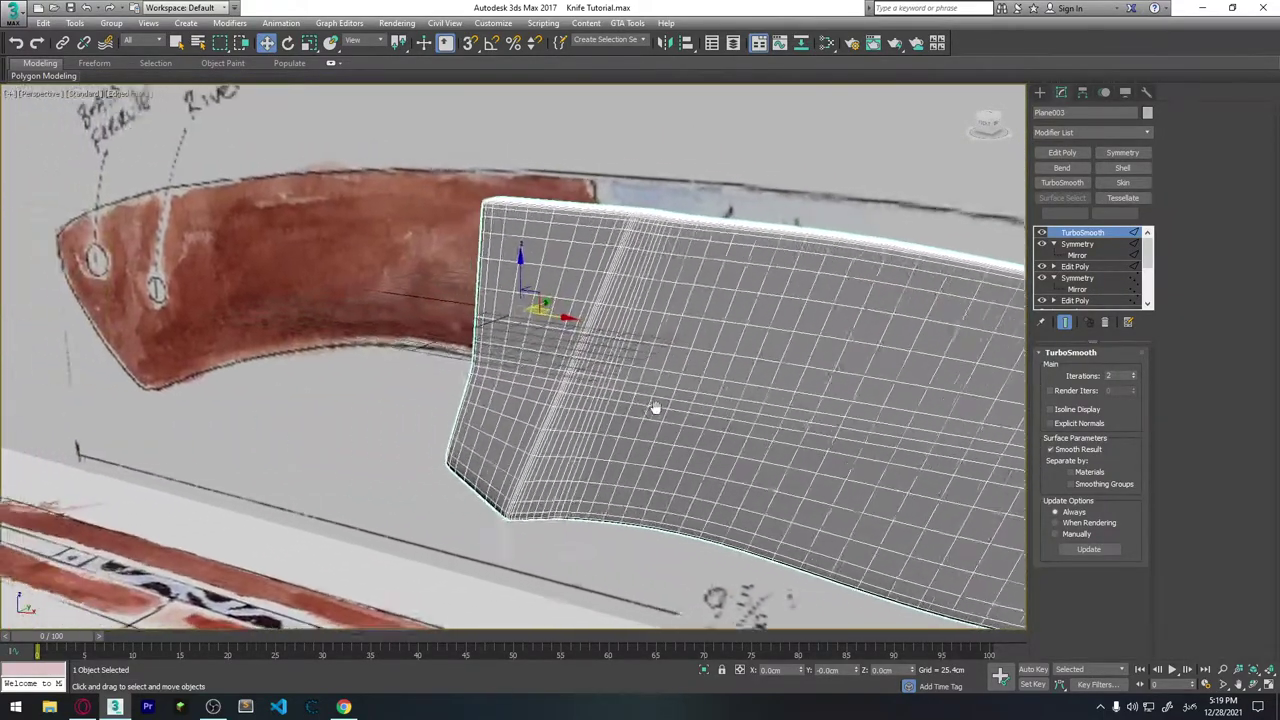
{"action": "scroll", "coordinate": [654, 409], "scroll_direction": "up", "scroll_amount": 3}
{"action": "scroll", "coordinate": [560, 400], "scroll_direction": "down", "scroll_amount": 2}
{"action": "scroll", "coordinate": [463, 404], "scroll_direction": "down", "scroll_amount": 1}
{"action": "scroll", "coordinate": [516, 392], "scroll_direction": "down", "scroll_amount": 3}
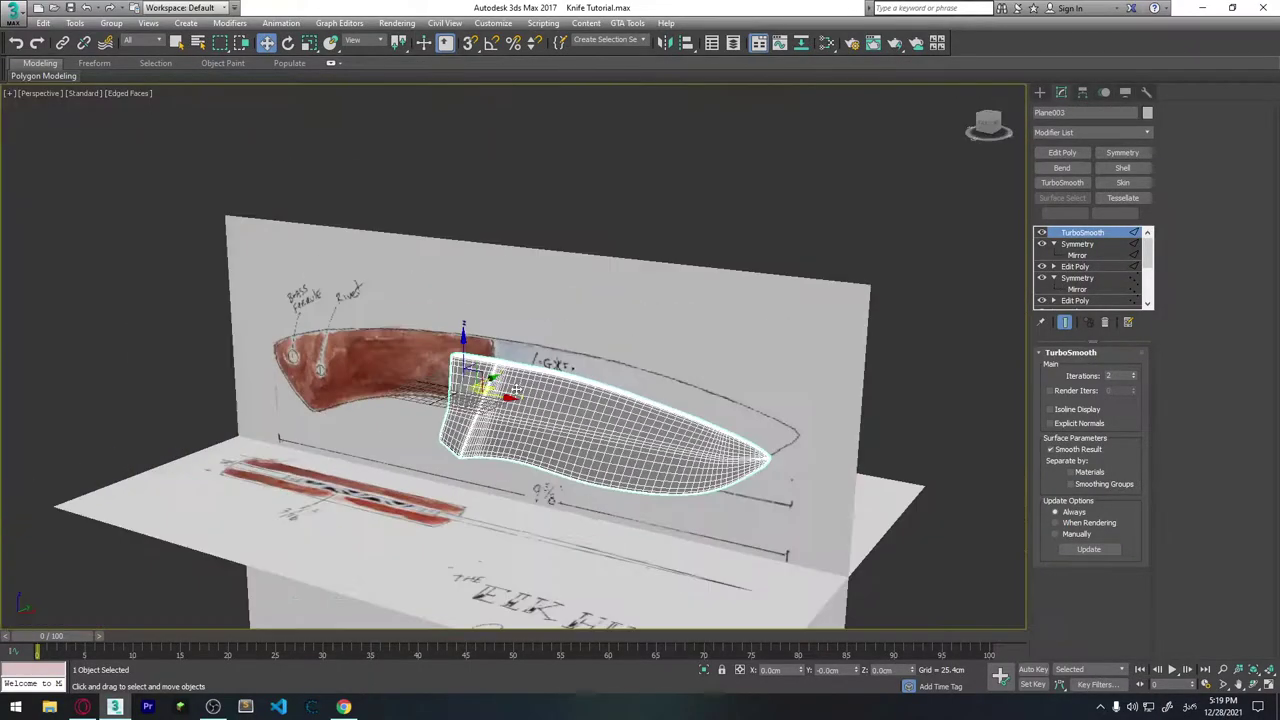
{"action": "middle_click_drag", "start_coordinate": [924, 355], "coordinate": [897, 363], "text": "alt"}
Reselect Plane003 and return to its Edit Poly level with Show End Result off.
{"action": "left_click", "coordinate": [897, 363]}
{"action": "scroll", "coordinate": [563, 443], "scroll_direction": "up", "scroll_amount": 3}
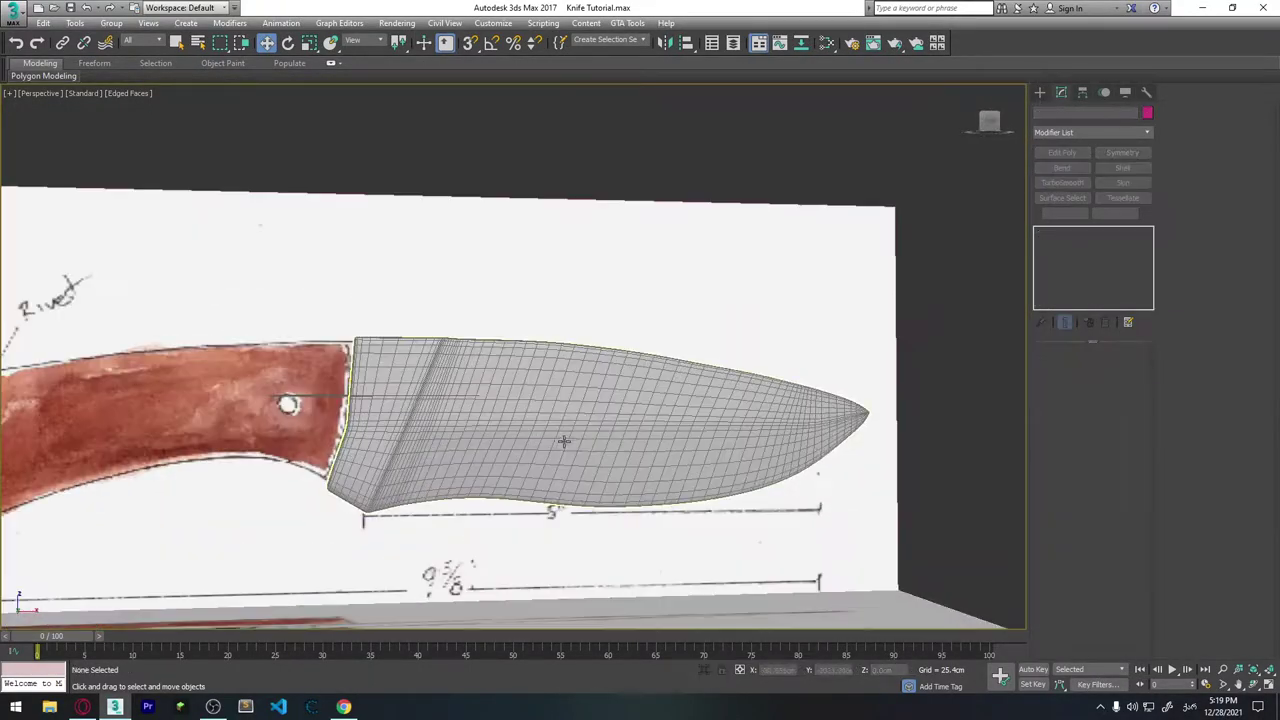
{"action": "scroll", "coordinate": [449, 397], "scroll_direction": "up", "scroll_amount": 2}
{"action": "left_click", "coordinate": [449, 397]}
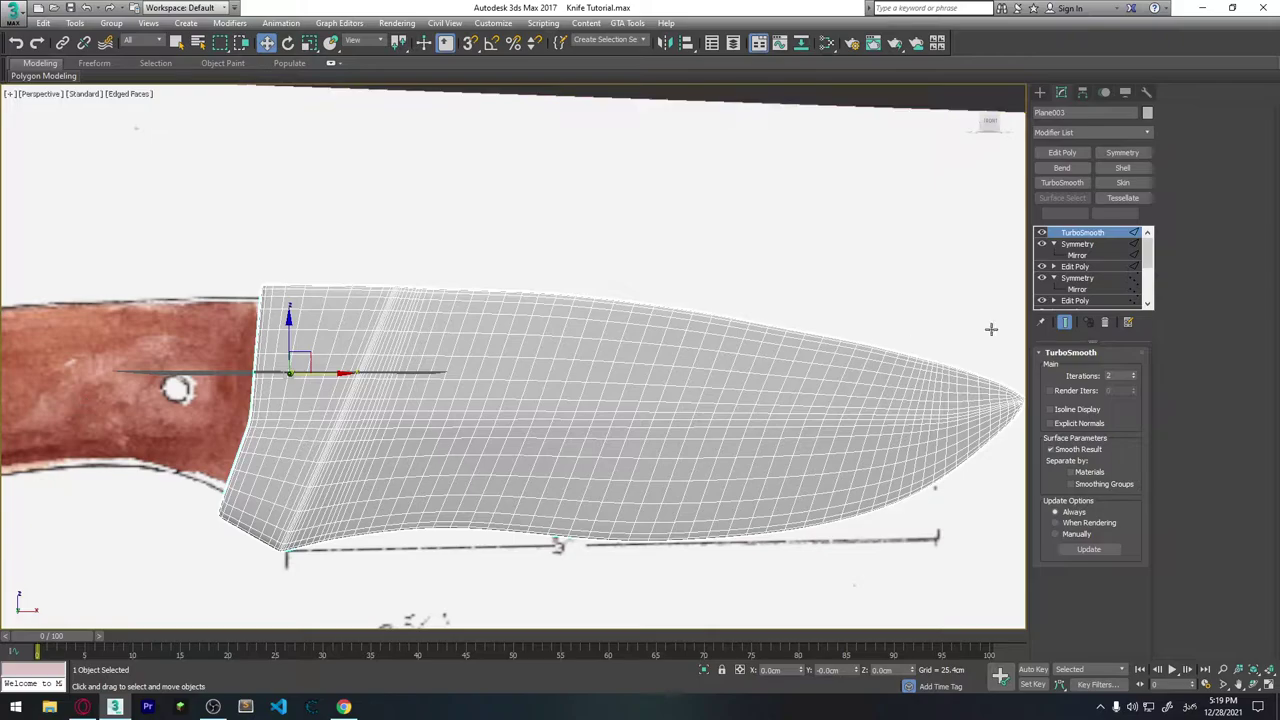
{"action": "left_click", "coordinate": [1087, 266]}
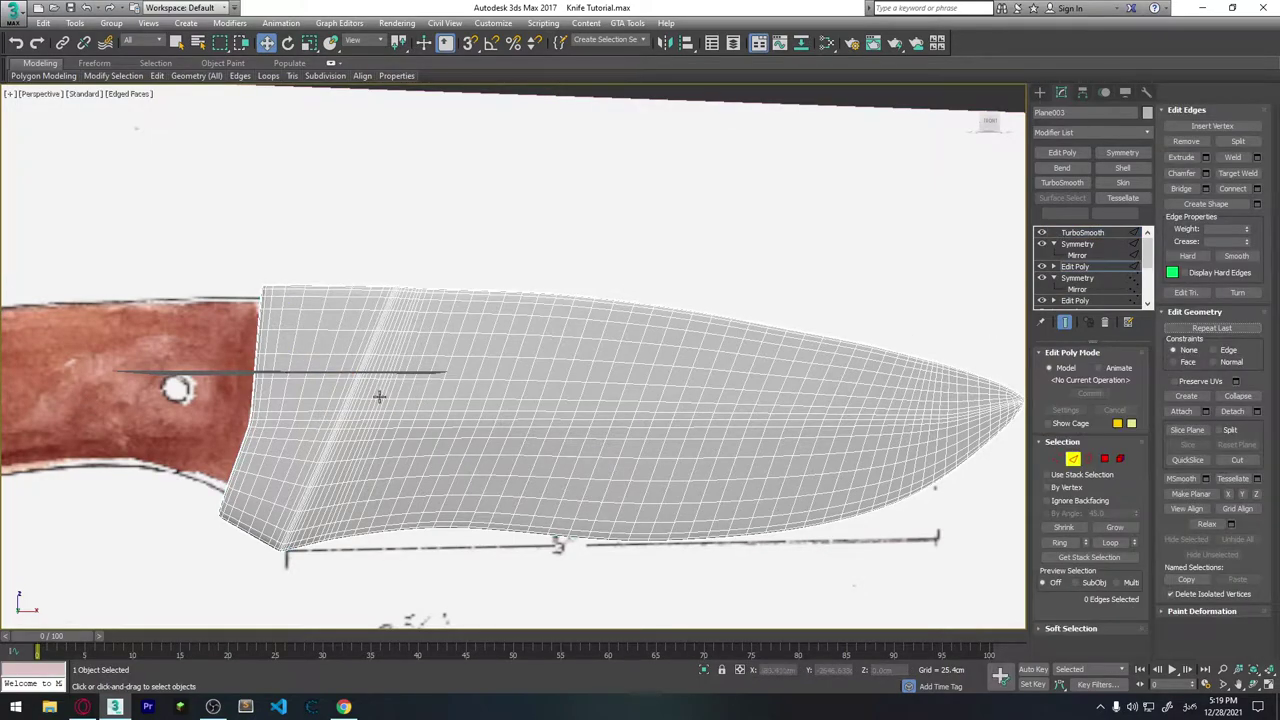
{"action": "left_click", "coordinate": [1064, 321]}
{"action": "scroll", "coordinate": [592, 393], "scroll_direction": "down", "scroll_amount": 3}
Switch to Polygon level and orbit the perspective view toward the blade's back end.
{"action": "scroll", "coordinate": [592, 393], "scroll_direction": "down", "scroll_amount": 3}
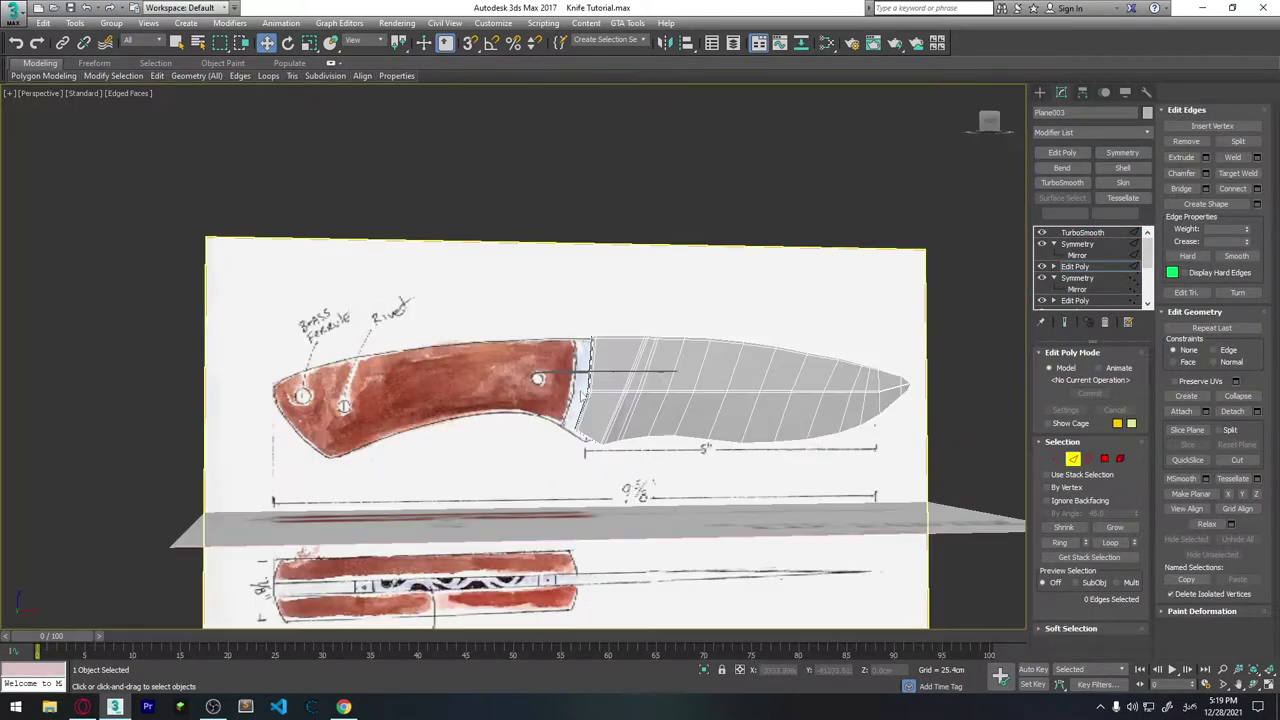
{"action": "scroll", "coordinate": [592, 393], "scroll_direction": "down", "scroll_amount": 2}
{"action": "key", "text": "f"}
{"action": "middle_click_drag", "start_coordinate": [345, 282], "coordinate": [594, 340]}
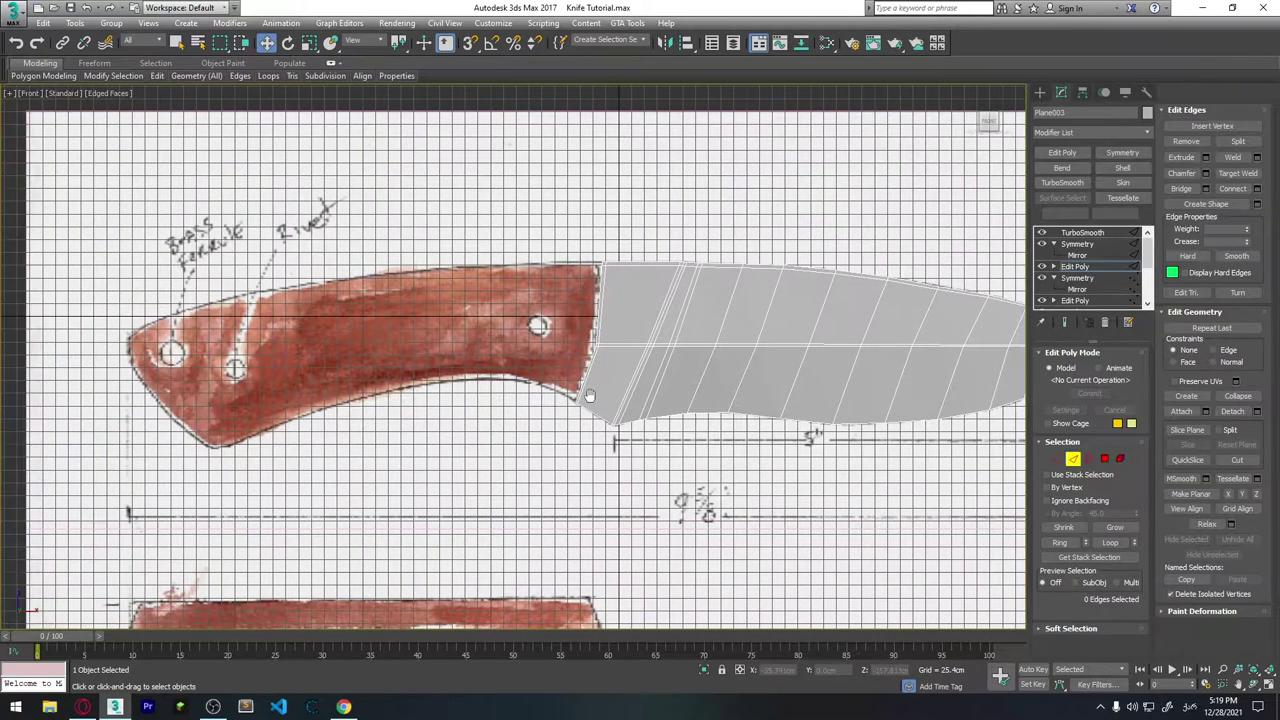
{"action": "scroll", "coordinate": [594, 342], "scroll_direction": "up", "scroll_amount": 3}
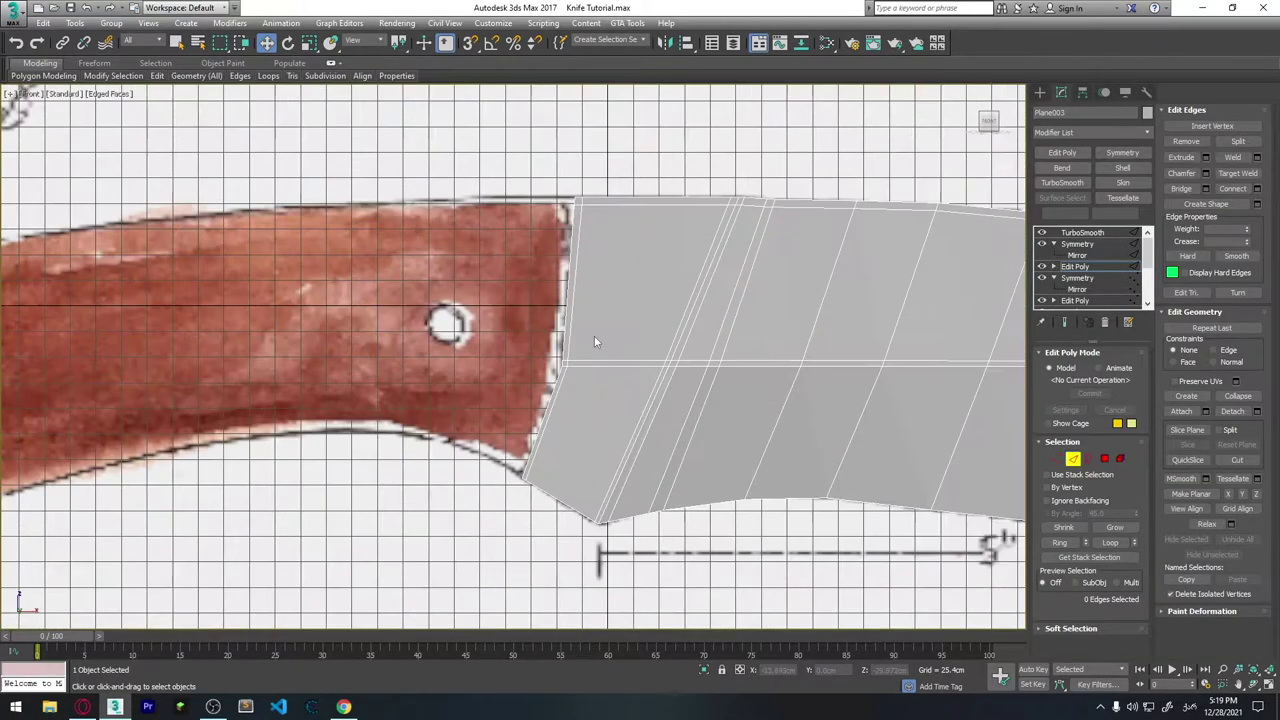
{"action": "left_click", "coordinate": [1103, 459]}
{"action": "key", "text": "p"}
{"action": "mouse_move", "coordinate": [626, 374]}
{"action": "middle_mouse_down", "text": "alt"}
{"action": "mouse_move", "coordinate": [661, 330]}
{"action": "mouse_move", "coordinate": [787, 373]}
{"action": "mouse_move", "coordinate": [854, 256]}
{"action": "middle_mouse_up", "text": "alt"}
Select the 12 faces at the blade's heel end and frame them in the Front view.
{"action": "left_click", "coordinate": [846, 233]}
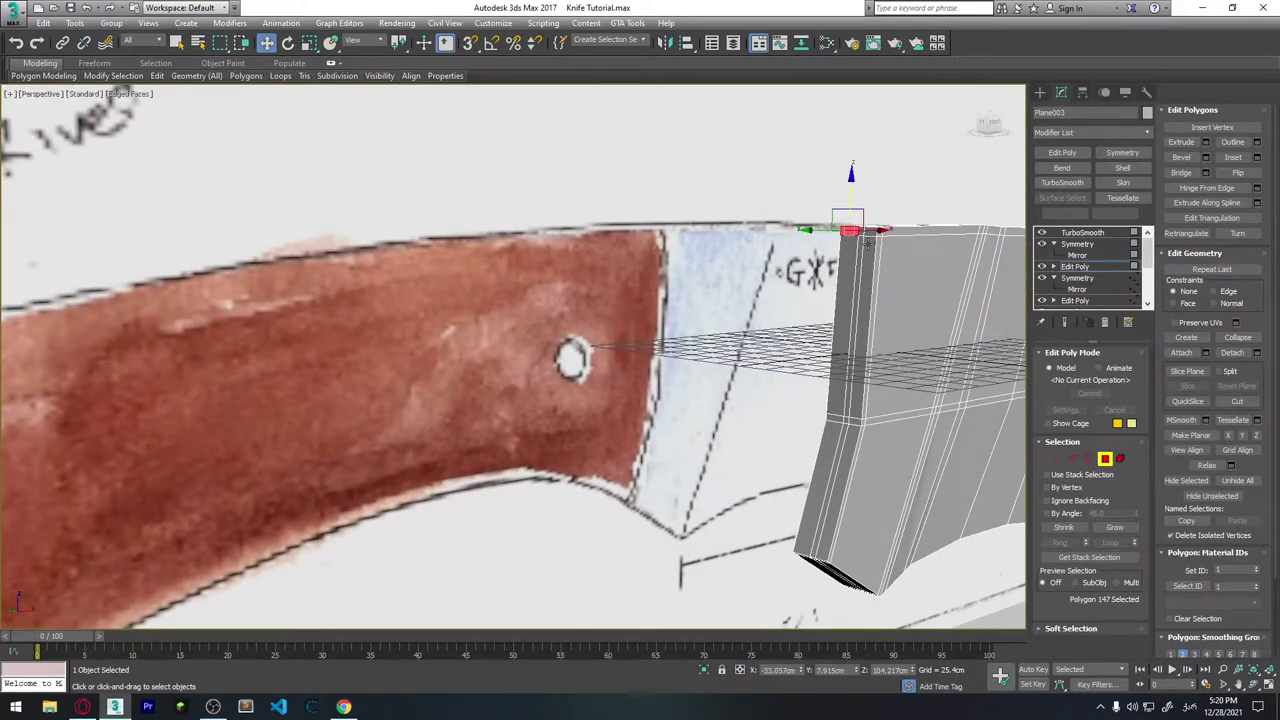
{"action": "left_click", "coordinate": [869, 243], "text": "shift"}
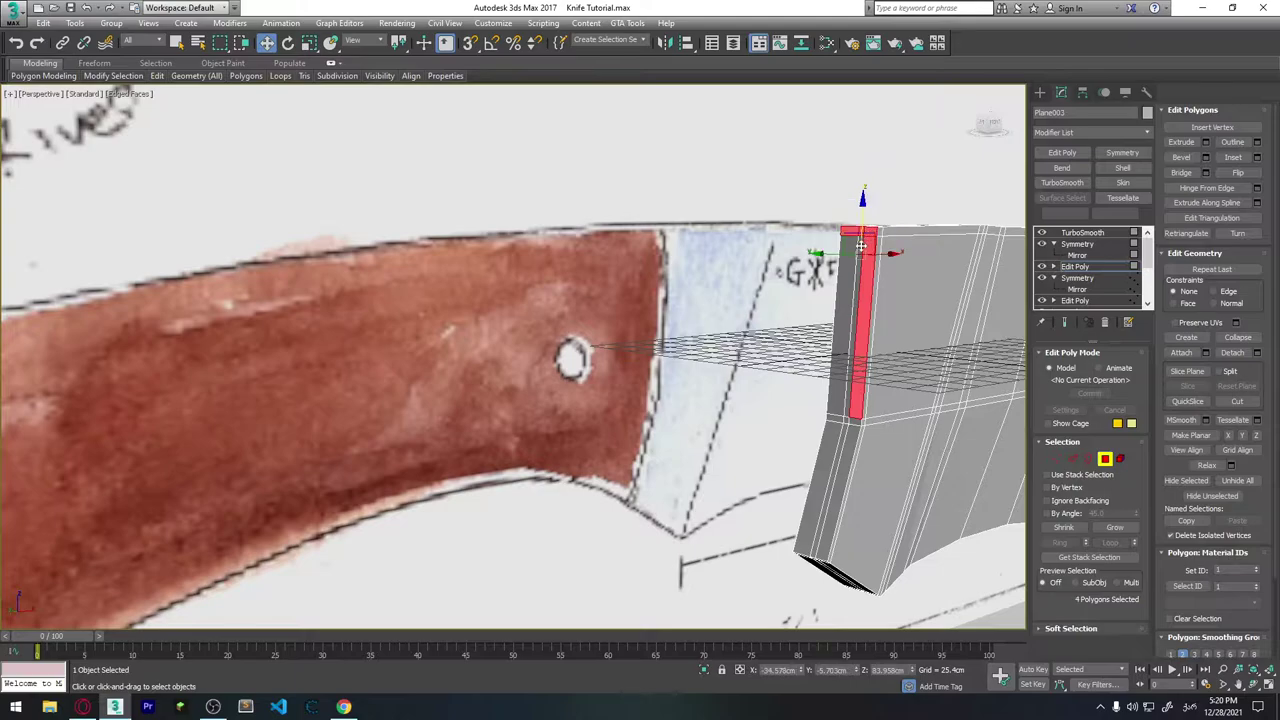
{"action": "left_click", "coordinate": [847, 265], "text": "ctrl"}
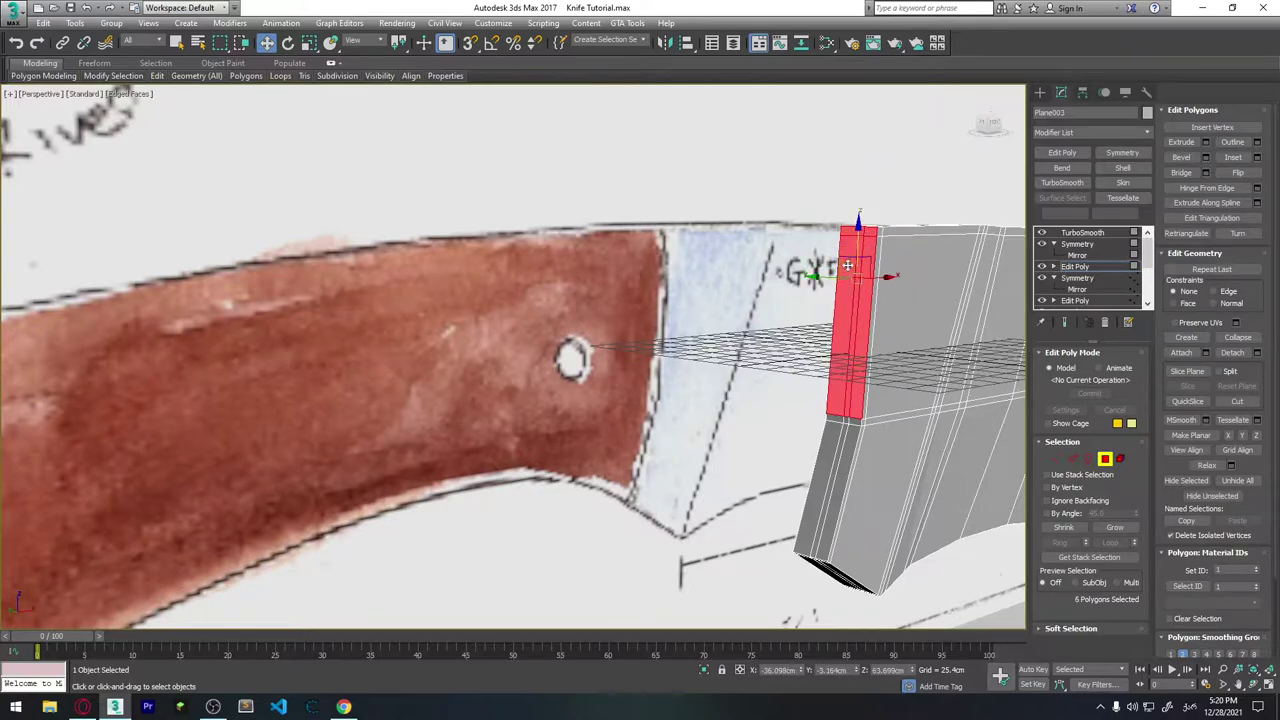
{"action": "left_click", "coordinate": [845, 435], "text": "ctrl"}
{"action": "left_click", "coordinate": [832, 562], "text": "ctrl"}
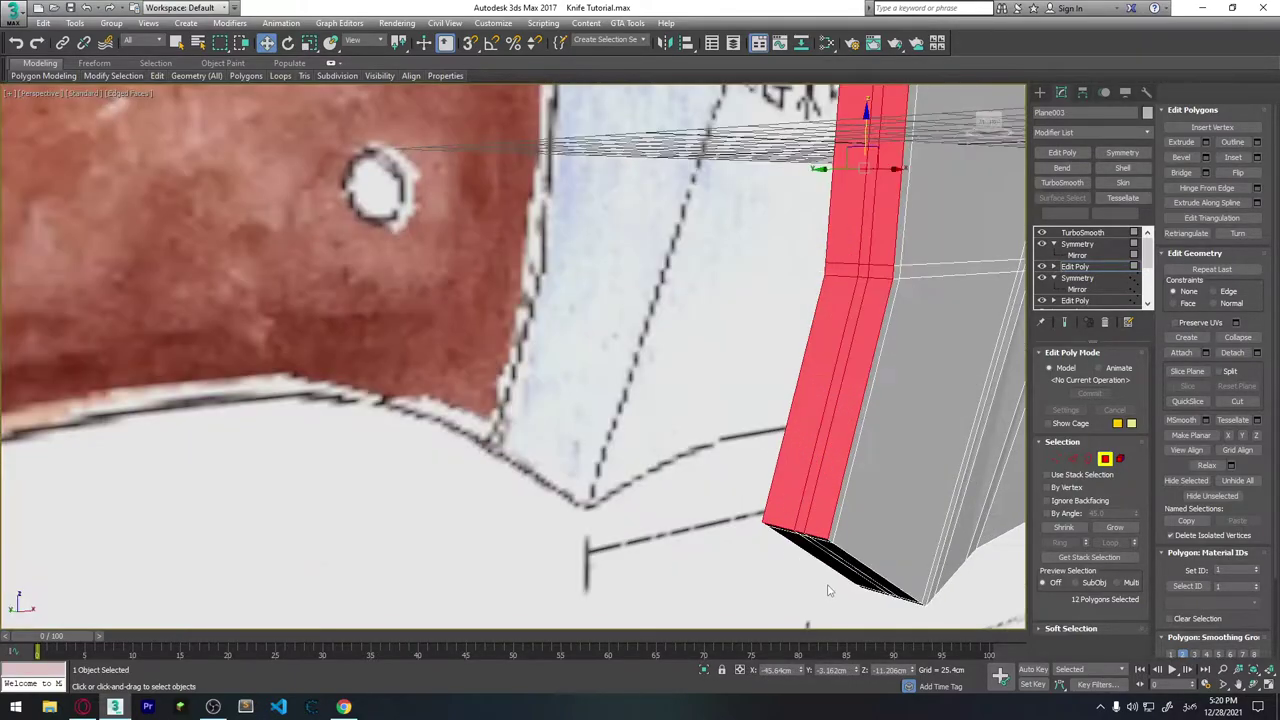
{"action": "scroll", "coordinate": [829, 586], "scroll_direction": "up", "scroll_amount": 2}
{"action": "scroll", "coordinate": [840, 500], "scroll_direction": "up", "scroll_amount": 2}
{"action": "scroll", "coordinate": [823, 609], "scroll_direction": "up", "scroll_amount": 3}
{"action": "scroll", "coordinate": [770, 610], "scroll_direction": "down", "scroll_amount": 3}
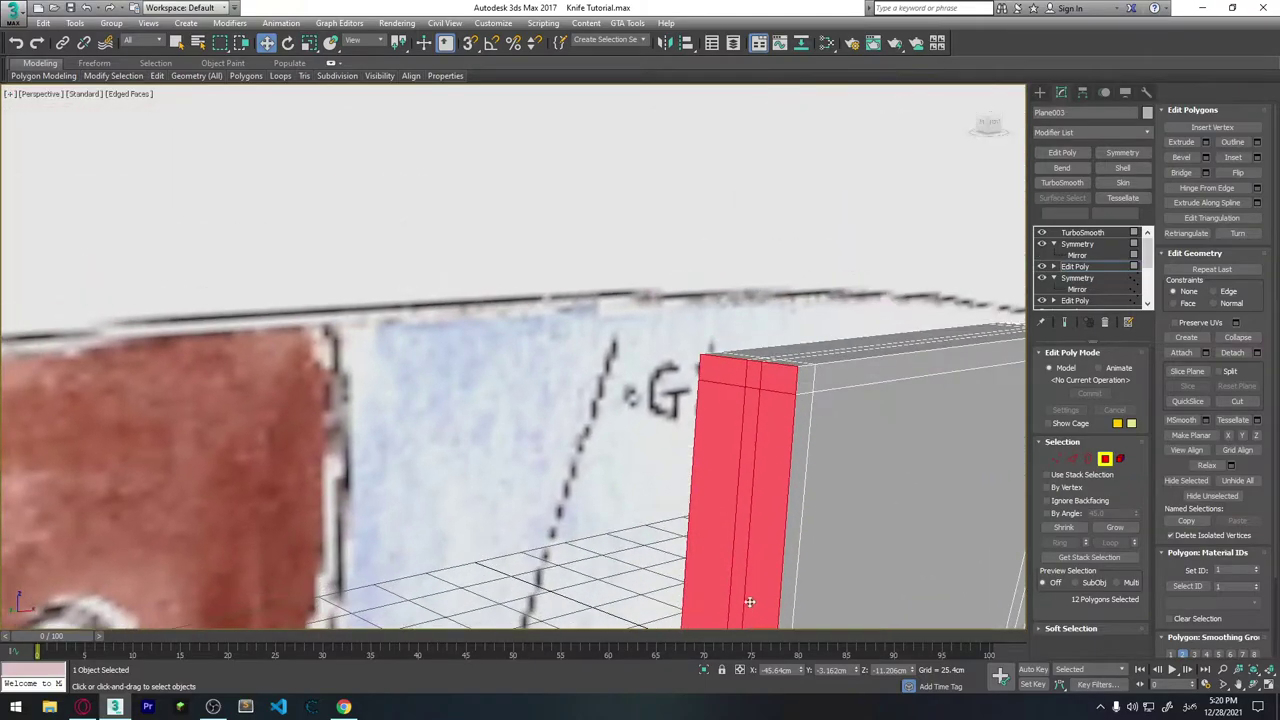
{"action": "scroll", "coordinate": [745, 555], "scroll_direction": "down", "scroll_amount": 3}
{"action": "key", "text": "f"}
{"action": "scroll", "coordinate": [596, 318], "scroll_direction": "up", "scroll_amount": 2}
{"action": "scroll", "coordinate": [640, 310], "scroll_direction": "down", "scroll_amount": 2}
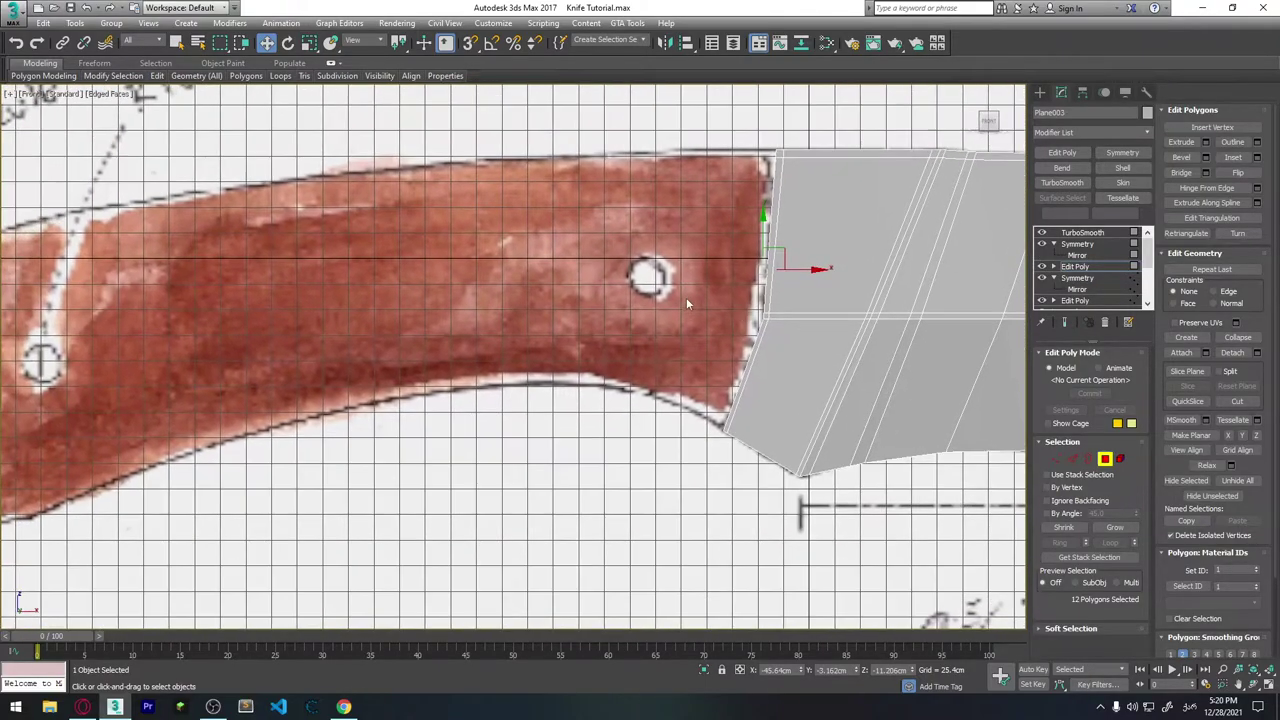
{"action": "scroll", "coordinate": [700, 300], "scroll_direction": "down", "scroll_amount": 1}
{"action": "scroll", "coordinate": [770, 305], "scroll_direction": "down", "scroll_amount": 2}
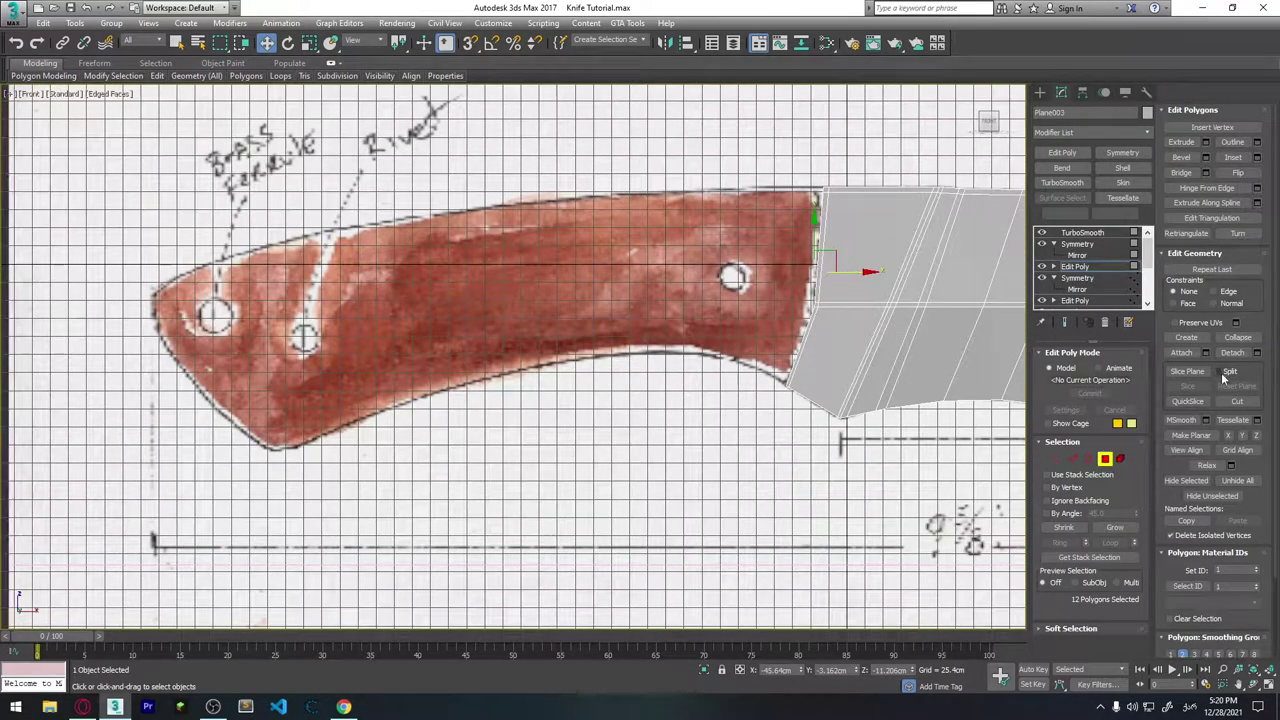
Extrude the heel faces, flatten them with Make Planar X, and make the mesh see-through.
{"action": "left_click", "coordinate": [1206, 142]}
{"action": "left_click_drag", "start_coordinate": [522, 384], "coordinate": [525, 340]}
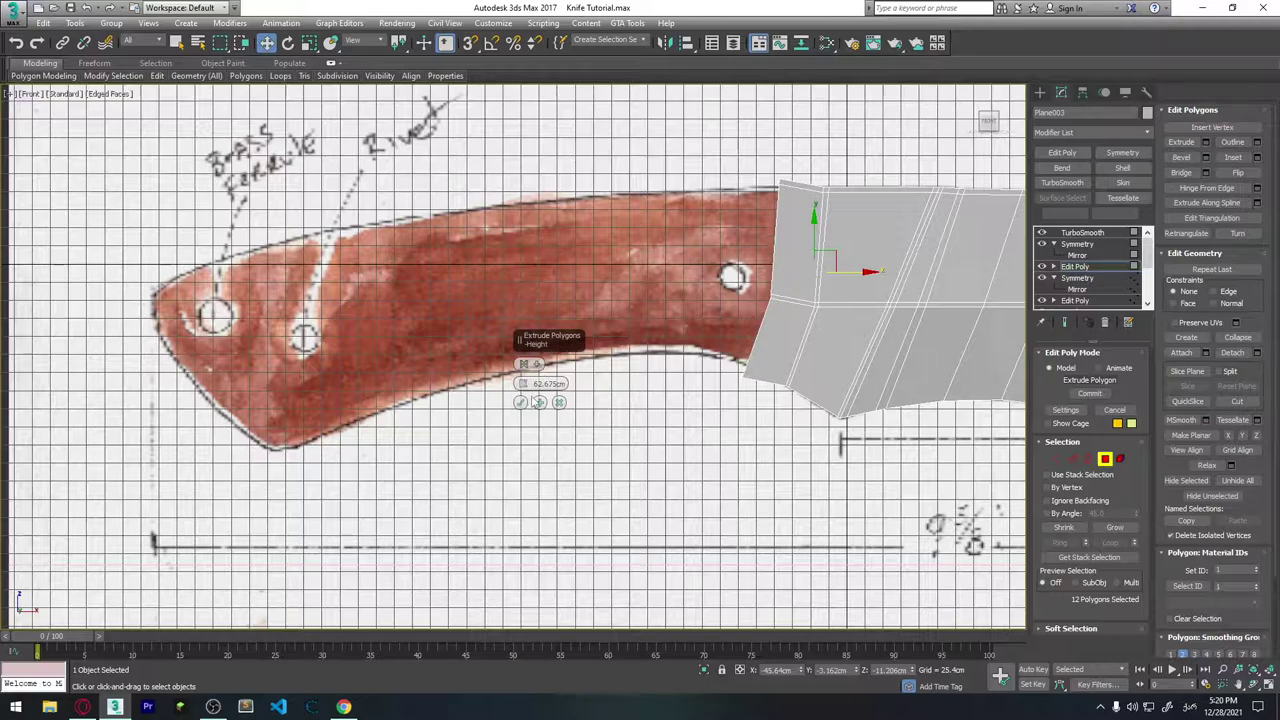
{"action": "left_click", "coordinate": [521, 403]}
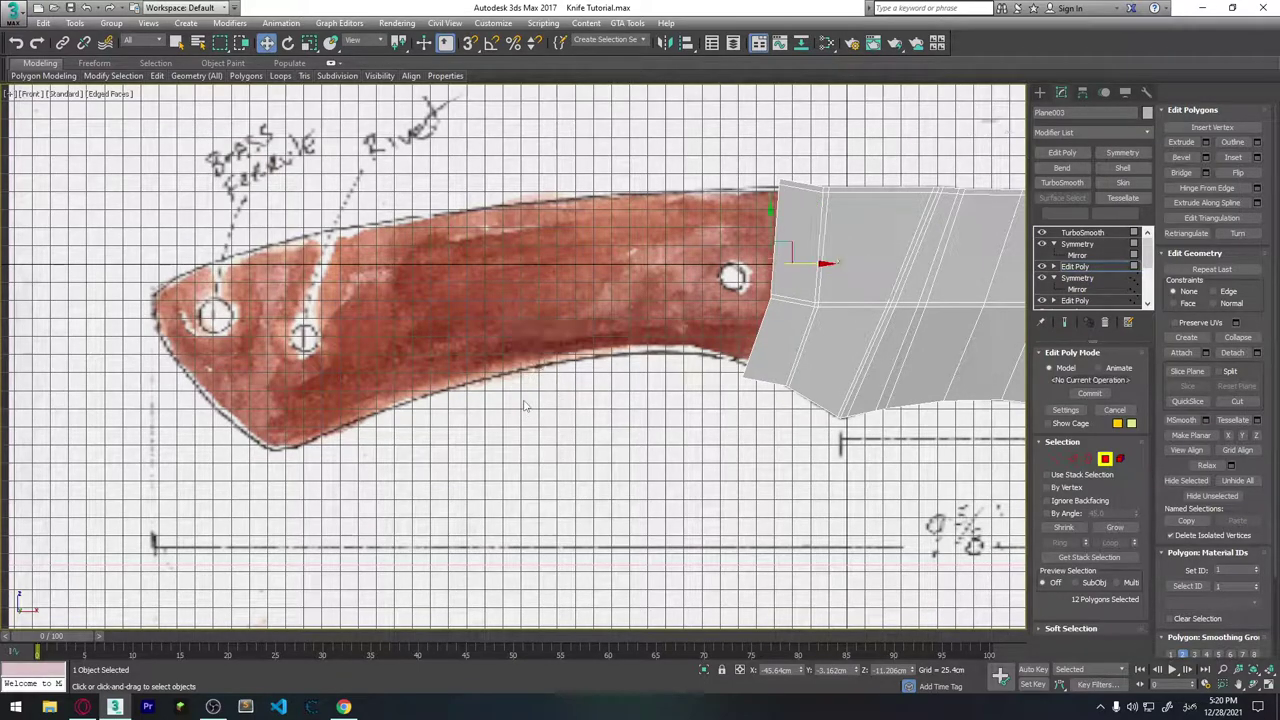
{"action": "left_click", "coordinate": [1229, 436]}
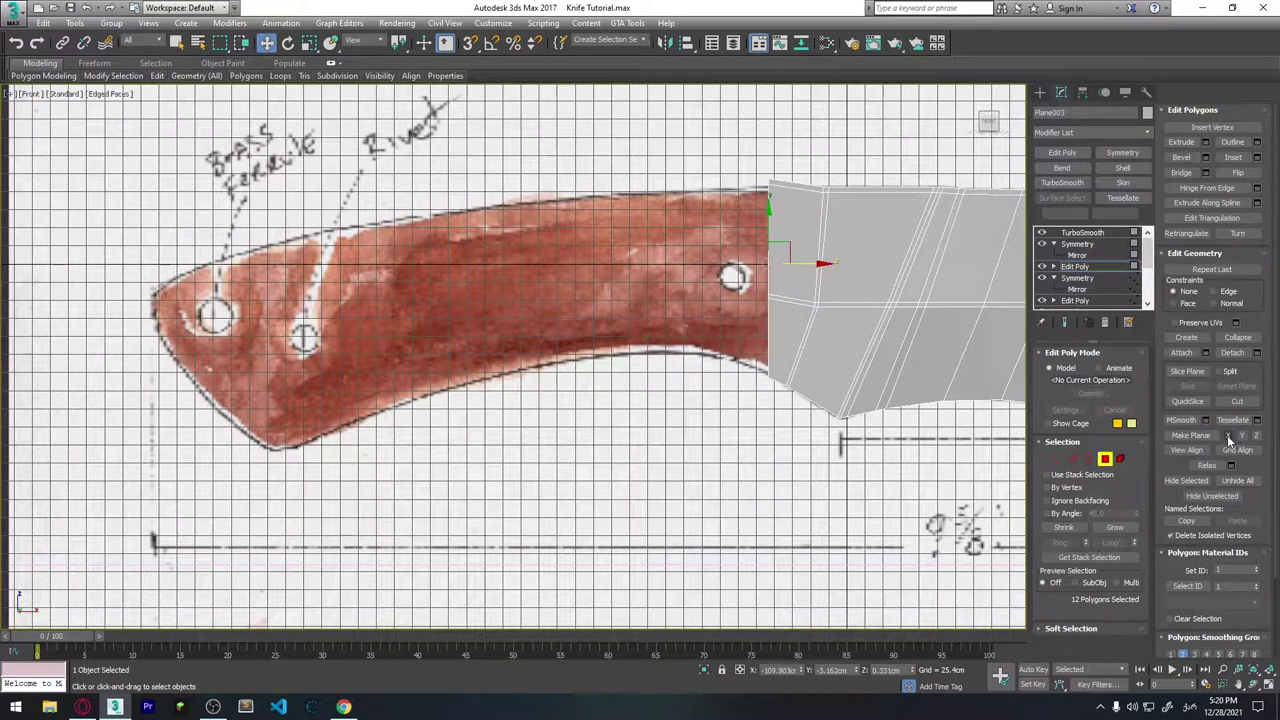
{"action": "left_click_drag", "start_coordinate": [808, 265], "coordinate": [806, 268]}
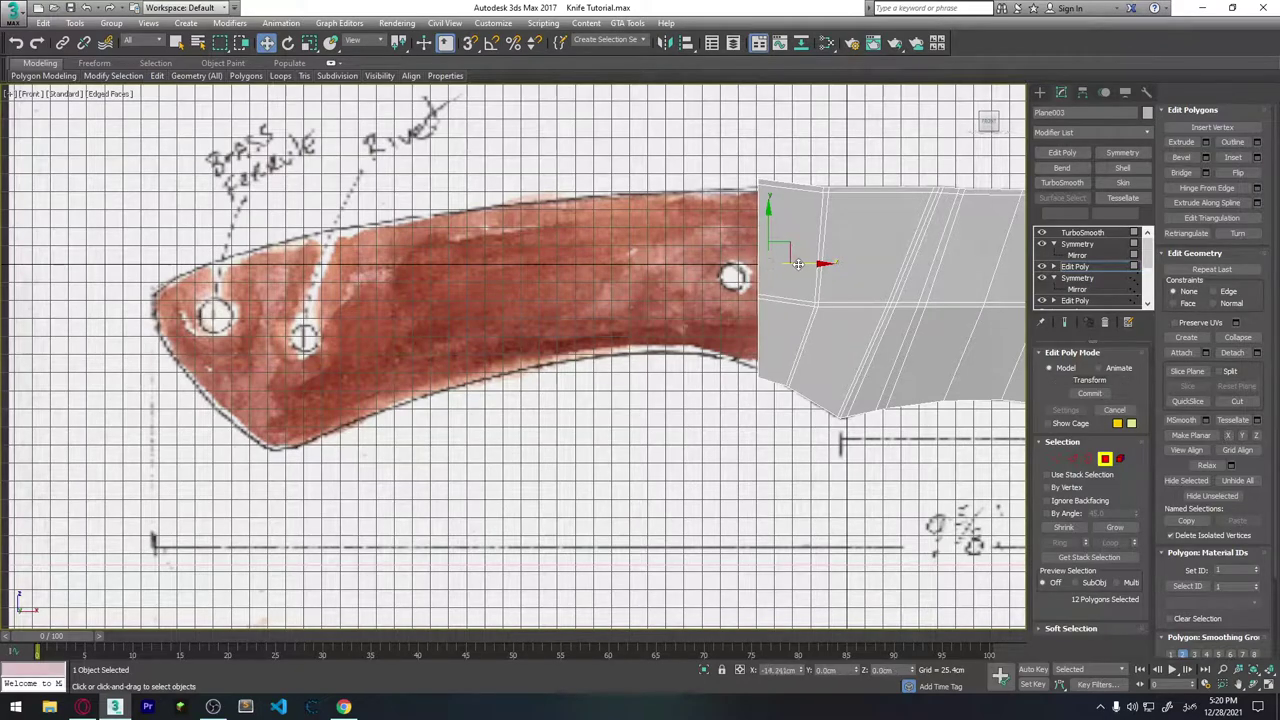
{"action": "key", "text": "ctrl+z"}
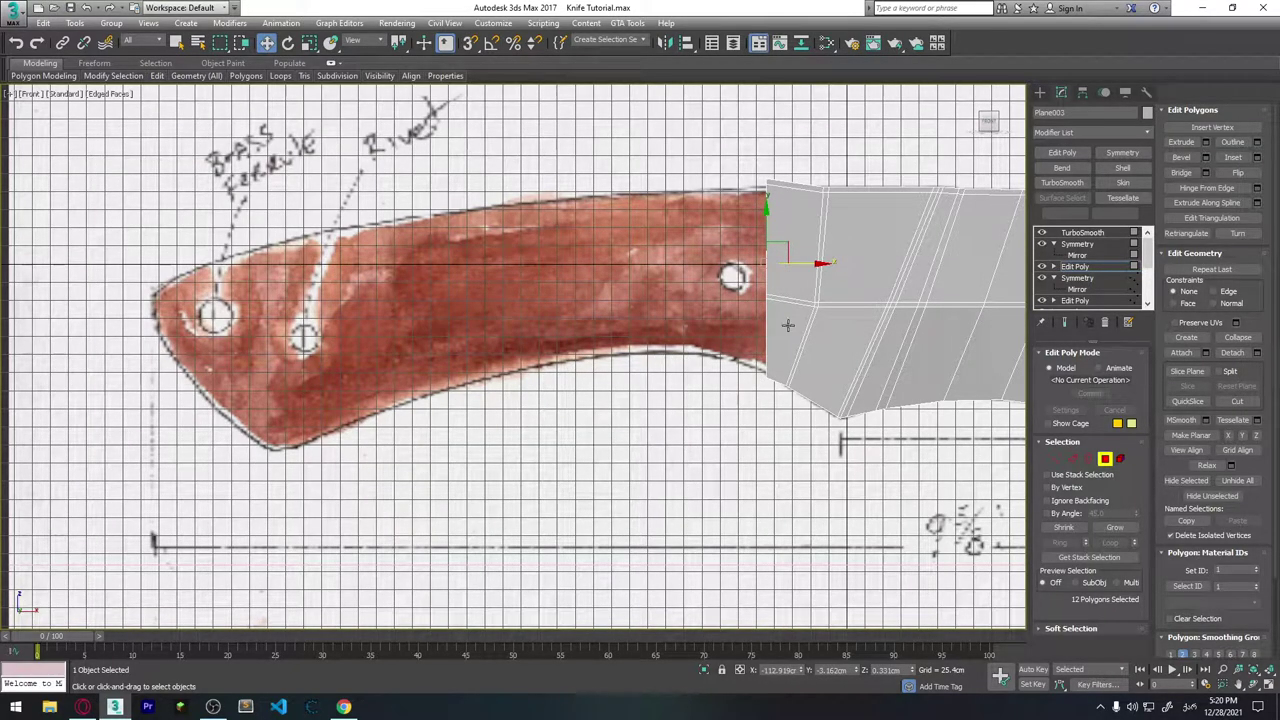
{"action": "mouse_move", "coordinate": [788, 325]}
{"action": "middle_mouse_down"}
{"action": "mouse_move", "coordinate": [517, 286]}
{"action": "mouse_move", "coordinate": [738, 305]}
{"action": "middle_mouse_up"}
{"action": "key", "text": "alt+x"}
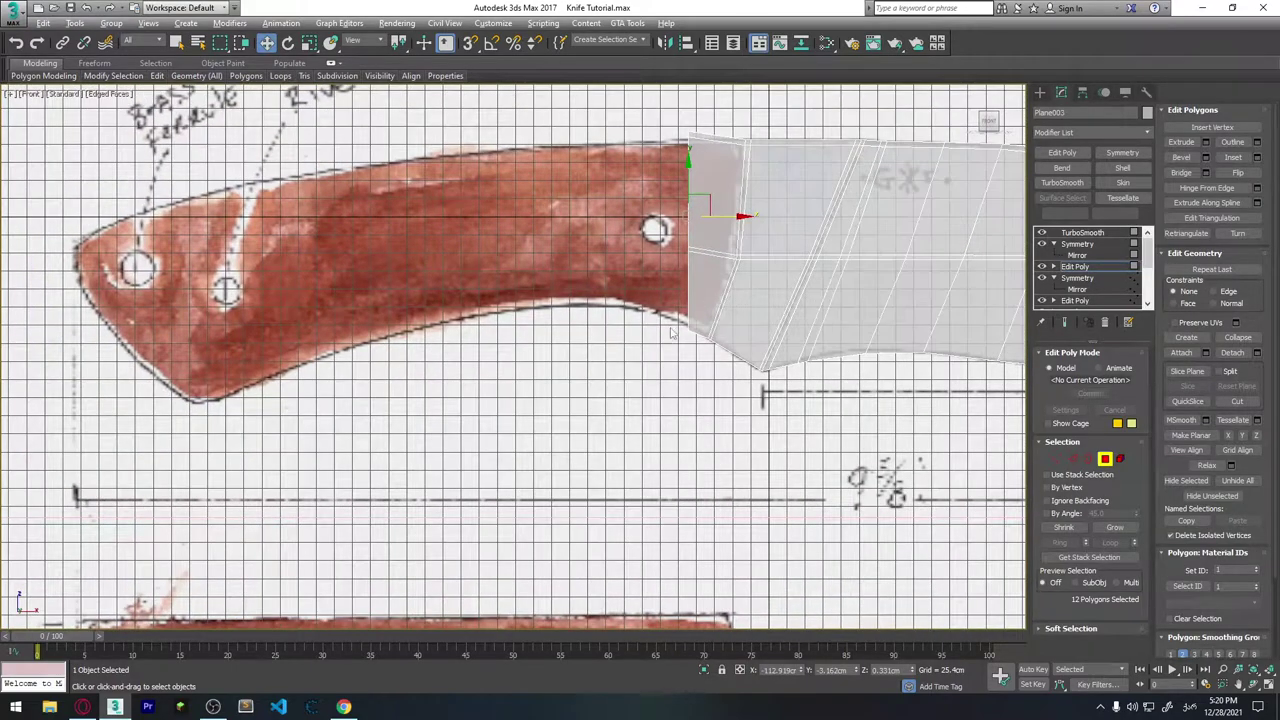
{"action": "scroll", "coordinate": [700, 303], "scroll_direction": "up", "scroll_amount": 2}
{"action": "scroll", "coordinate": [640, 304], "scroll_direction": "up", "scroll_amount": 2}
{"action": "left_click_drag", "start_coordinate": [615, 304], "coordinate": [572, 269]}
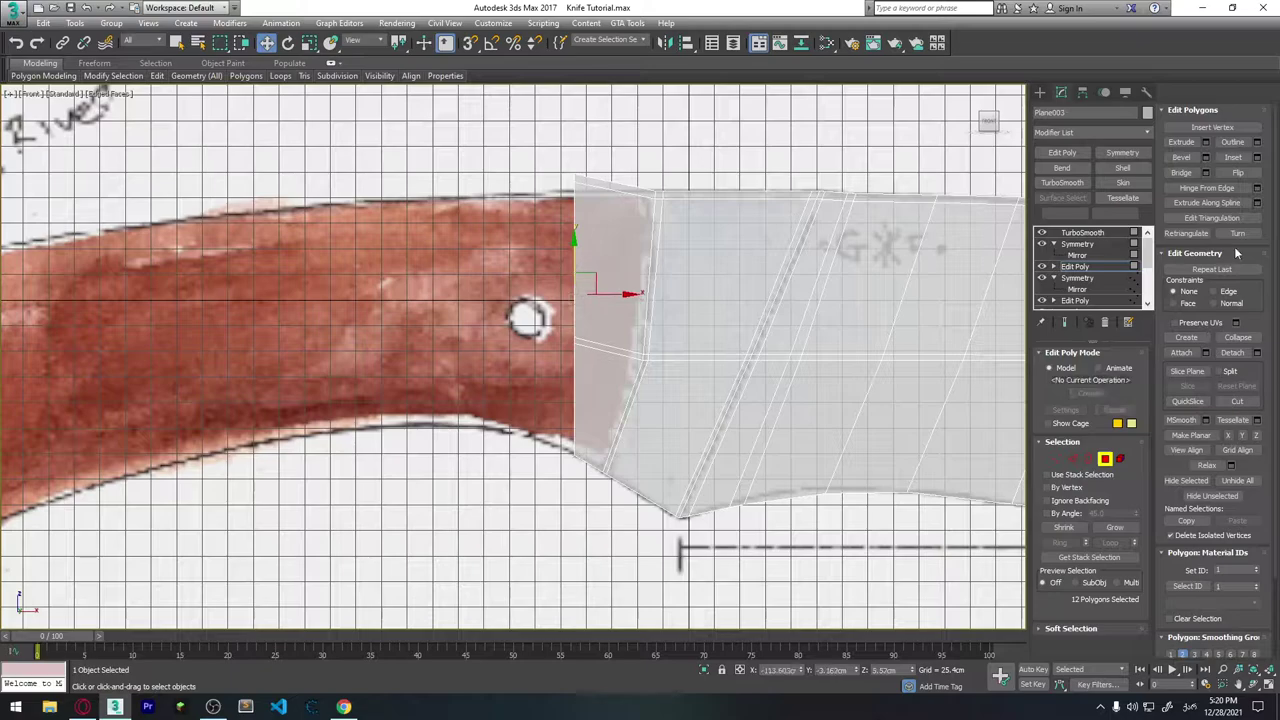
Add handle segments leftward with Shift+E, undoing the surplus ones.
{"action": "key", "text": "shift+e"}
{"action": "key", "text": "shift+e"}
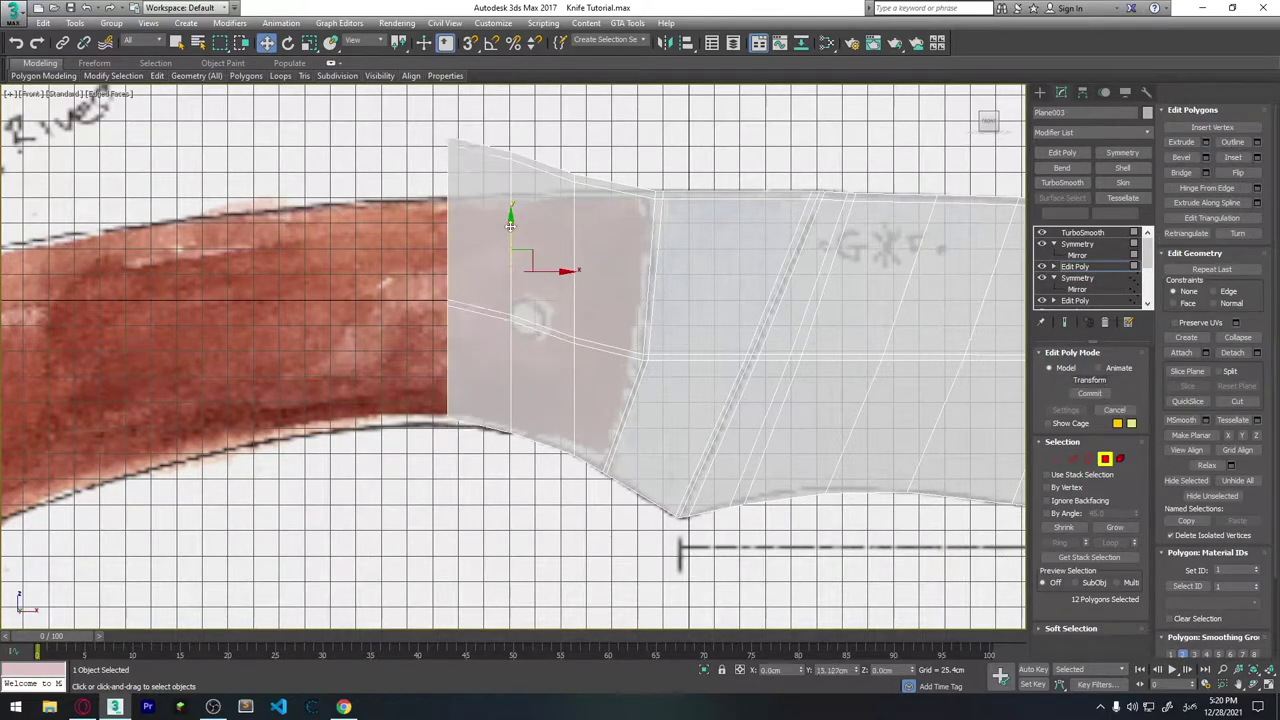
{"action": "key", "text": "shift+e"}
{"action": "mouse_move", "coordinate": [377, 244]}
{"action": "middle_mouse_down"}
{"action": "mouse_move", "coordinate": [557, 229]}
{"action": "mouse_move", "coordinate": [545, 223]}
{"action": "middle_mouse_up"}
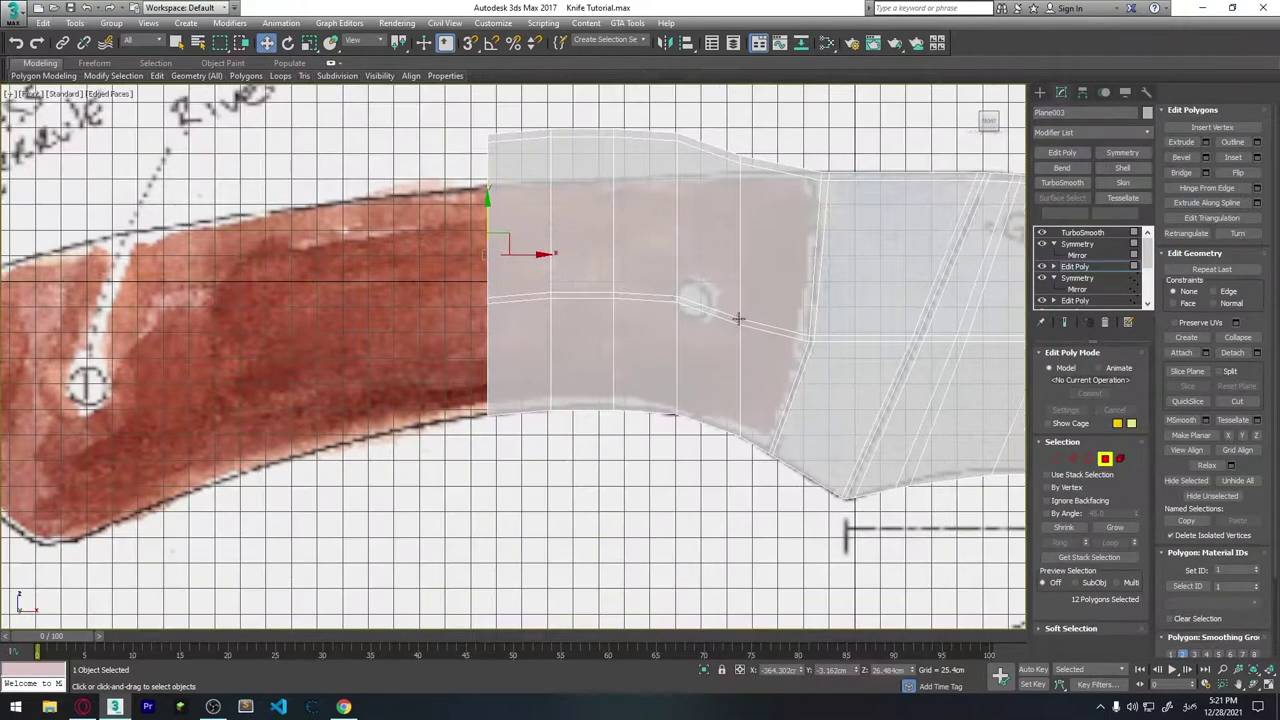
{"action": "key", "text": "shift+e"}
{"action": "key", "text": "shift+e"}
{"action": "middle_click_drag", "start_coordinate": [398, 234], "coordinate": [587, 215]}
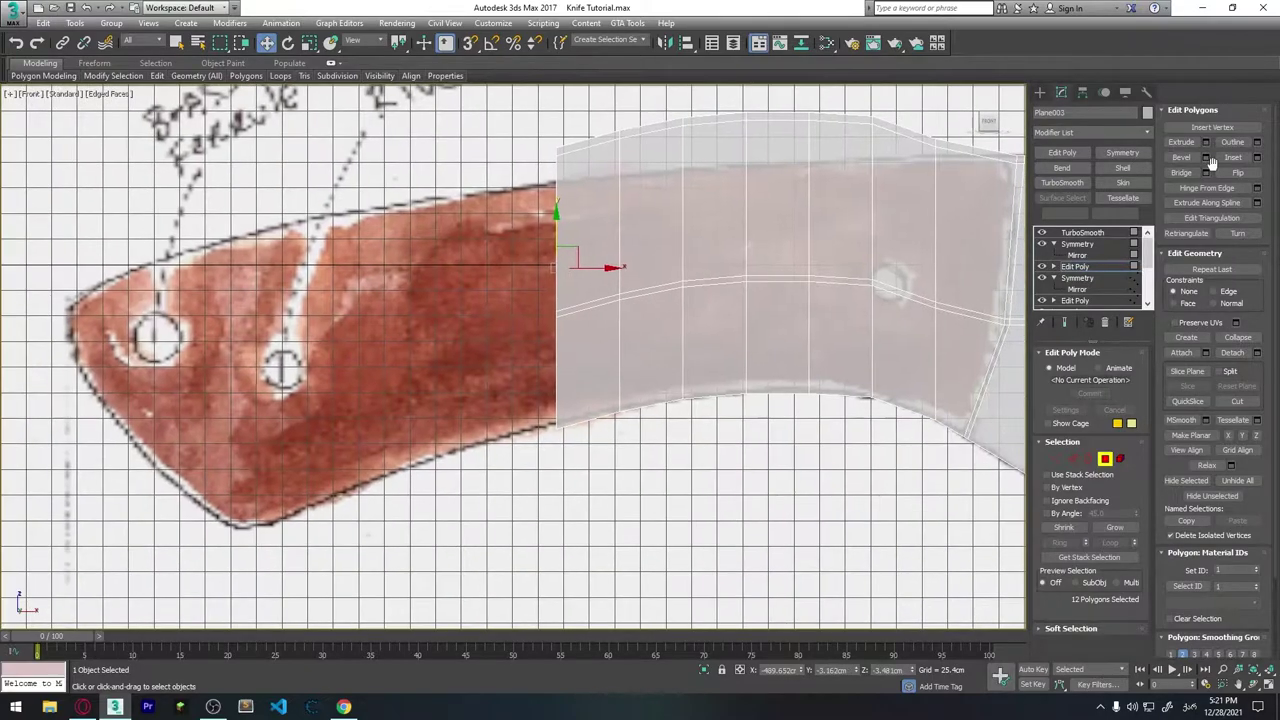
{"action": "key", "text": "shift+e"}
{"action": "key", "text": "ctrl+z"}
{"action": "middle_click_drag", "start_coordinate": [755, 317], "coordinate": [629, 314]}
{"action": "key", "text": "ctrl+z"}
{"action": "key", "text": "ctrl+z"}
{"action": "key", "text": "ctrl+z"}
{"action": "key", "text": "ctrl+z"}
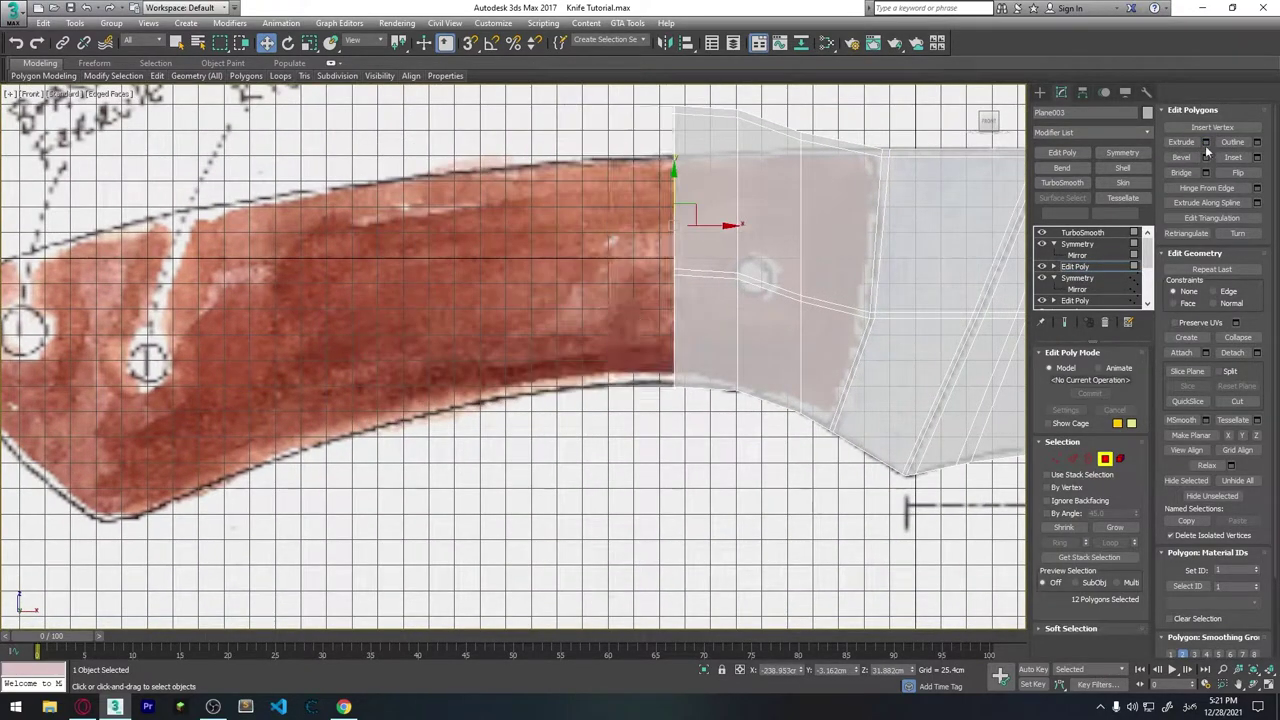
Extend the handle toward its butt, lowering the end faces to follow the sketch.
{"action": "key", "text": "shift+e"}
{"action": "scroll", "coordinate": [604, 288], "scroll_direction": "up", "scroll_amount": 2}
{"action": "key", "text": "Return"}
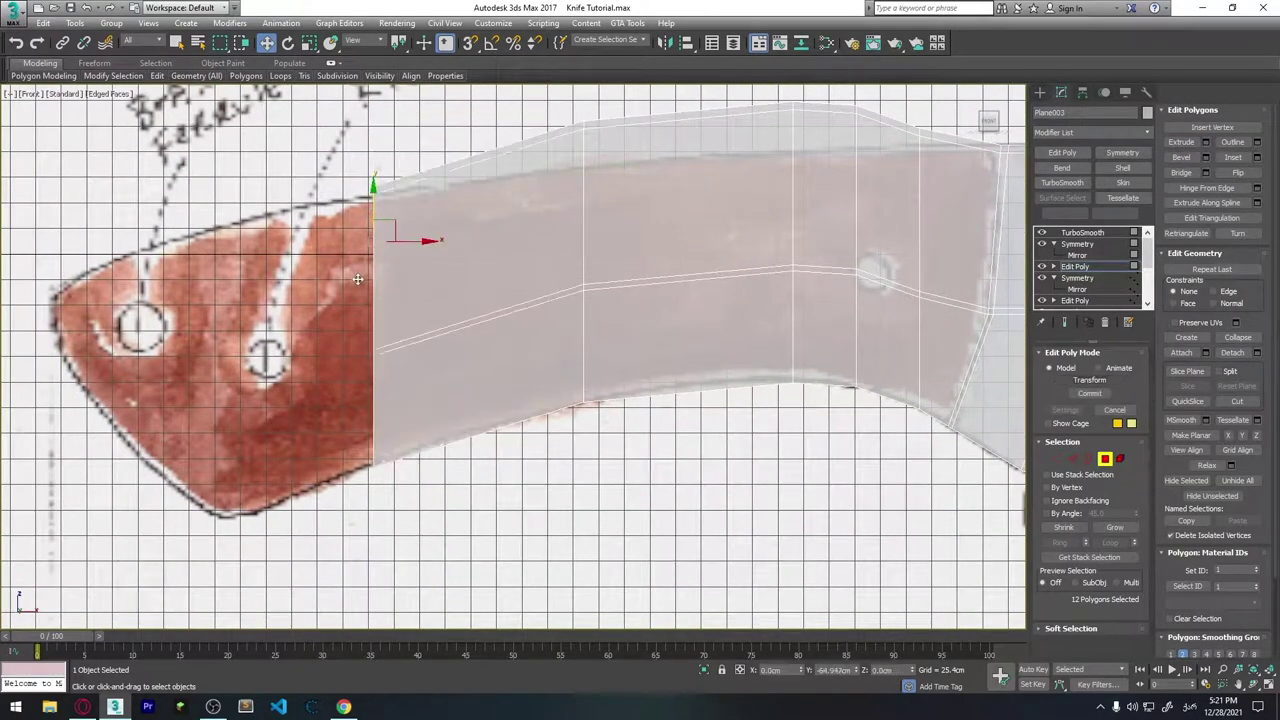
{"action": "left_click_drag", "start_coordinate": [371, 250], "coordinate": [371, 305]}
{"action": "middle_click_drag", "start_coordinate": [221, 356], "coordinate": [343, 328]}
{"action": "key", "text": "shift+e"}
{"action": "left_click_drag", "start_coordinate": [343, 300], "coordinate": [343, 328]}
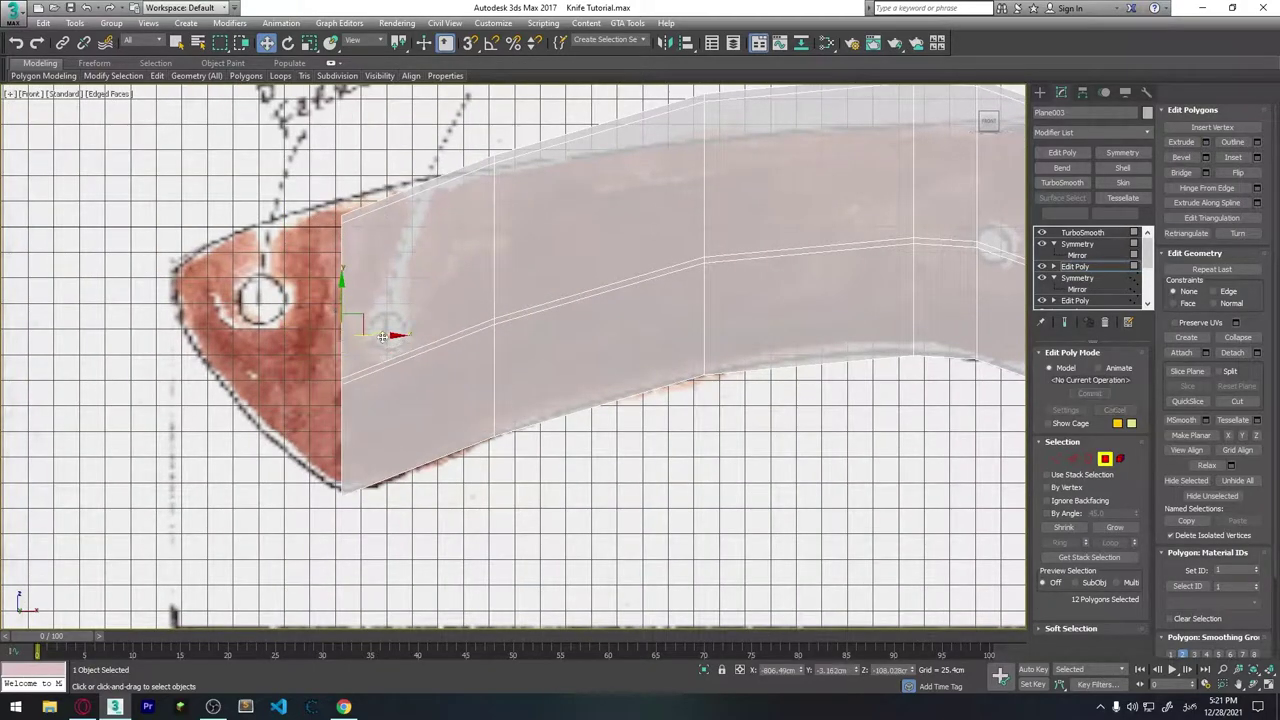
{"action": "middle_click_drag", "start_coordinate": [343, 327], "coordinate": [150, 330]}
Move the rear vertex column onto the sketched handle butt outline.
{"action": "key", "text": "1"}
{"action": "left_click", "coordinate": [690, 155]}
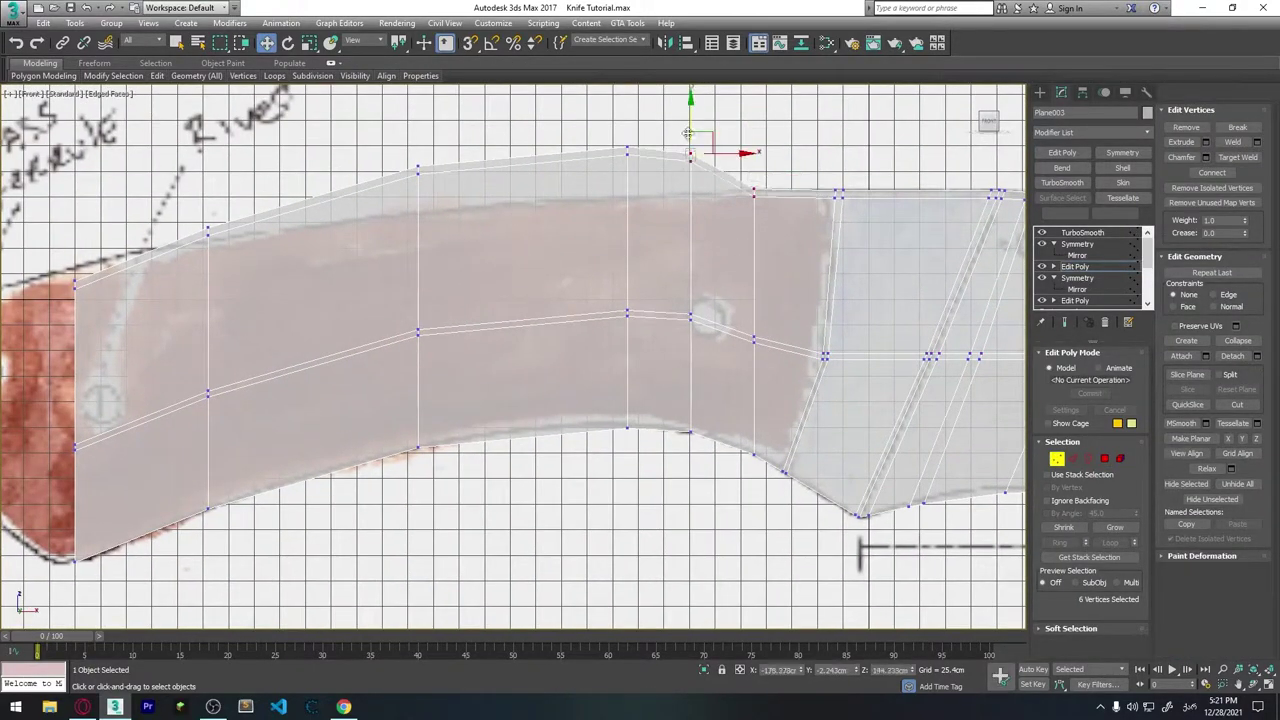
{"action": "left_click", "coordinate": [627, 152]}
{"action": "left_click", "coordinate": [418, 170]}
{"action": "middle_click_drag", "start_coordinate": [418, 175], "coordinate": [628, 176]}
{"action": "left_click", "coordinate": [419, 215]}
{"action": "mouse_move", "coordinate": [419, 215]}
{"action": "middle_mouse_down"}
{"action": "mouse_move", "coordinate": [629, 216]}
{"action": "mouse_move", "coordinate": [583, 113]}
{"action": "middle_mouse_up"}
{"action": "left_click_drag", "start_coordinate": [449, 348], "coordinate": [418, 348]}
{"action": "left_click_drag", "start_coordinate": [449, 186], "coordinate": [362, 147]}
Reshape the middle vertex column to follow the sketched handle outline.
{"action": "left_click", "coordinate": [583, 147]}
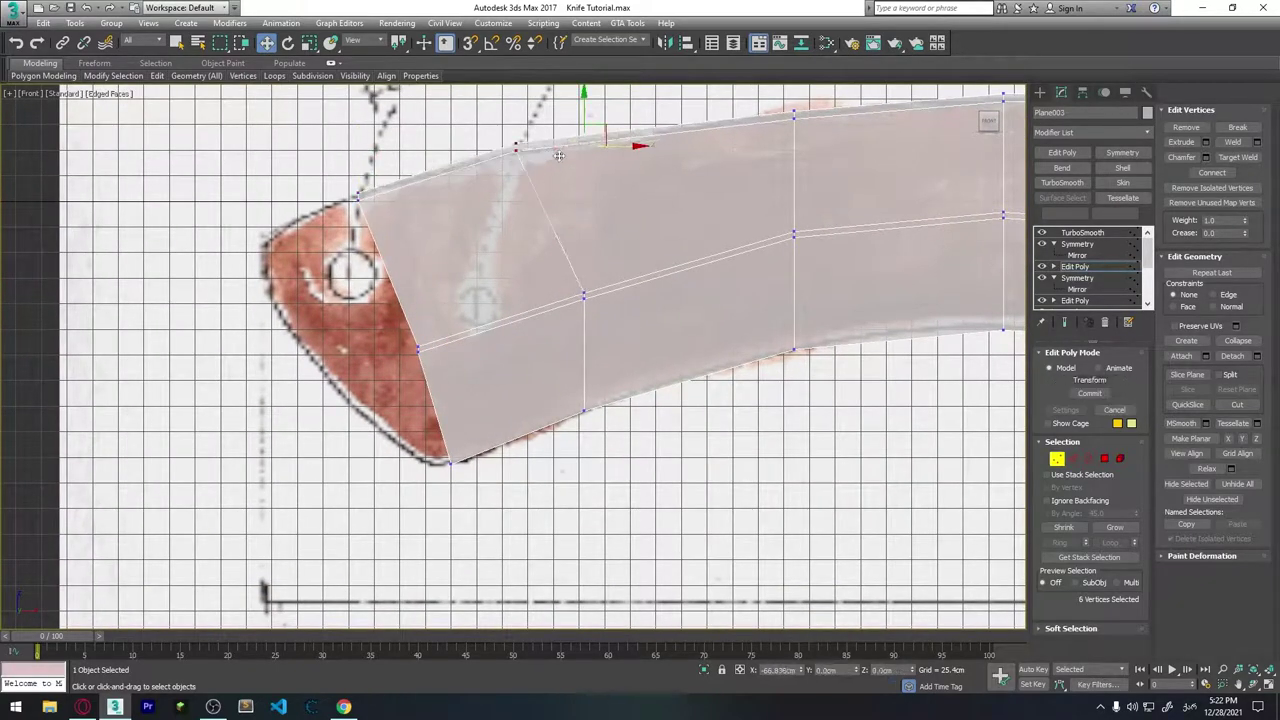
{"action": "left_click", "coordinate": [543, 288]}
{"action": "middle_click_drag", "start_coordinate": [816, 290], "coordinate": [492, 350]}
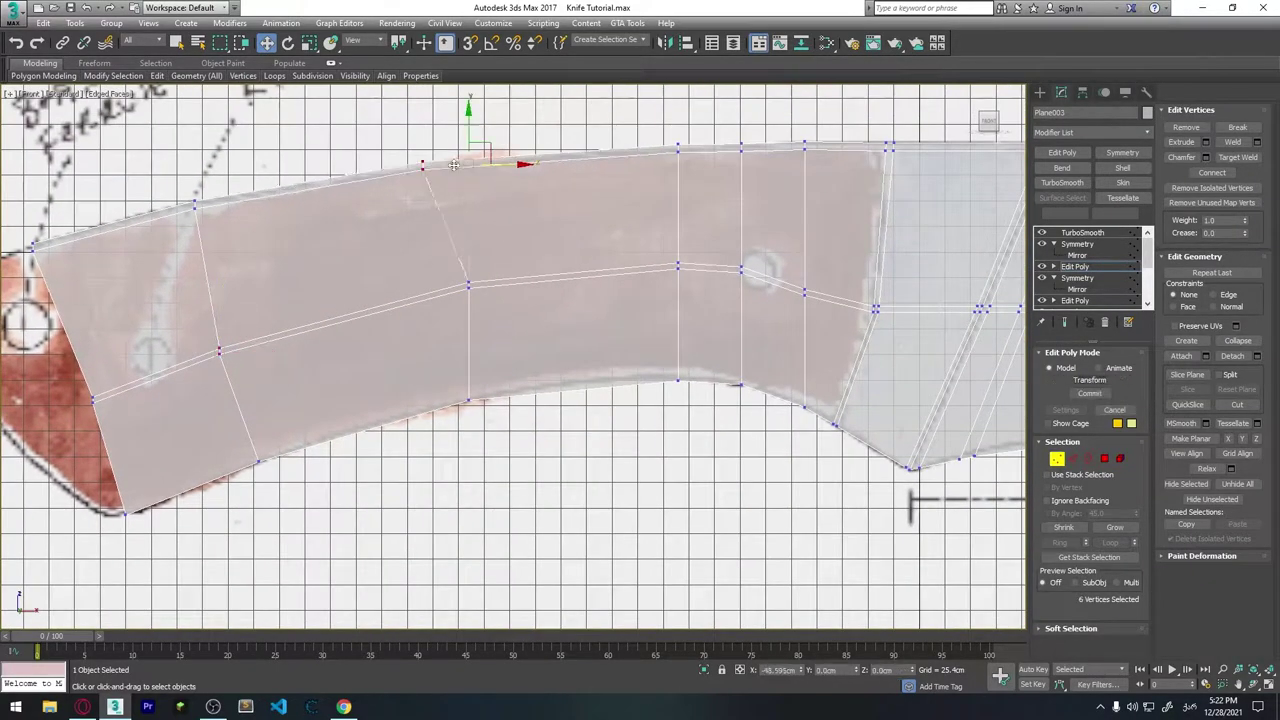
{"action": "mouse_move", "coordinate": [580, 100]}
{"action": "left_mouse_down"}
{"action": "mouse_move", "coordinate": [420, 300]}
{"action": "mouse_move", "coordinate": [435, 280]}
{"action": "left_mouse_up"}
{"action": "middle_click_drag", "start_coordinate": [91, 400], "coordinate": [388, 343]}
{"action": "left_click", "coordinate": [388, 342]}
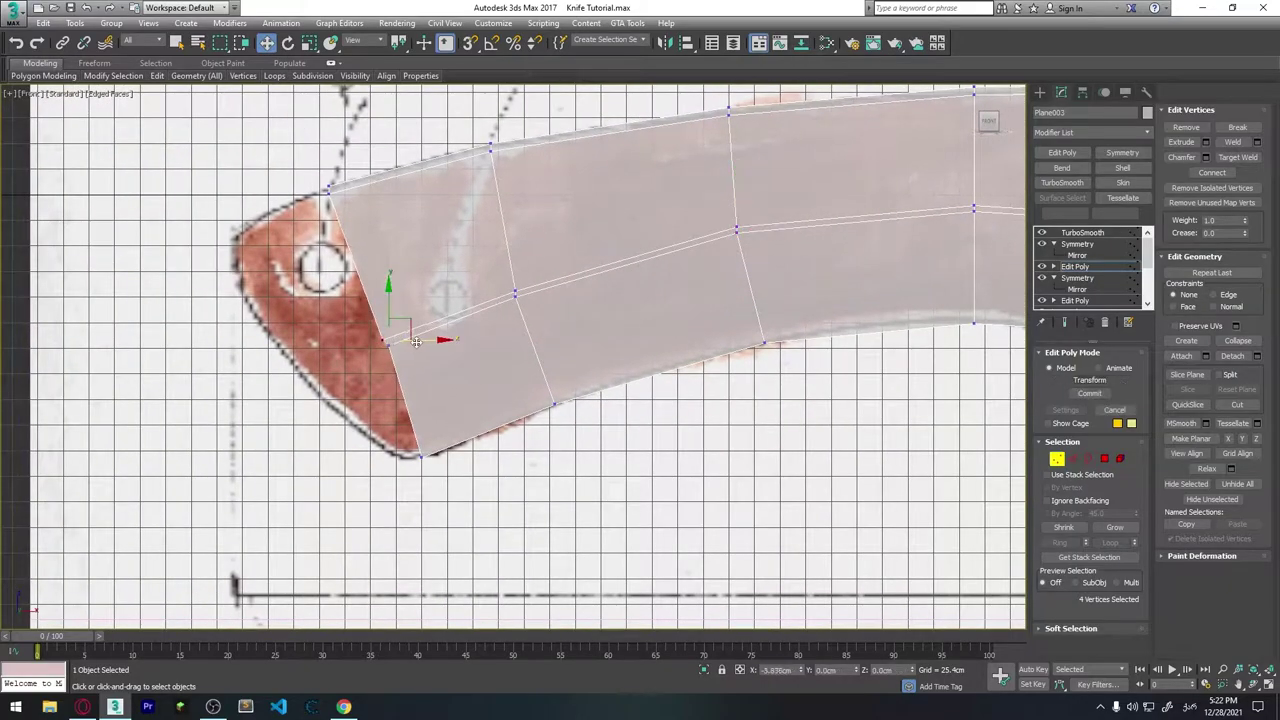
{"action": "left_click", "coordinate": [514, 294]}
{"action": "scroll", "coordinate": [505, 298], "scroll_direction": "up", "scroll_amount": 5}
{"action": "scroll", "coordinate": [491, 307], "scroll_direction": "down", "scroll_amount": 8}
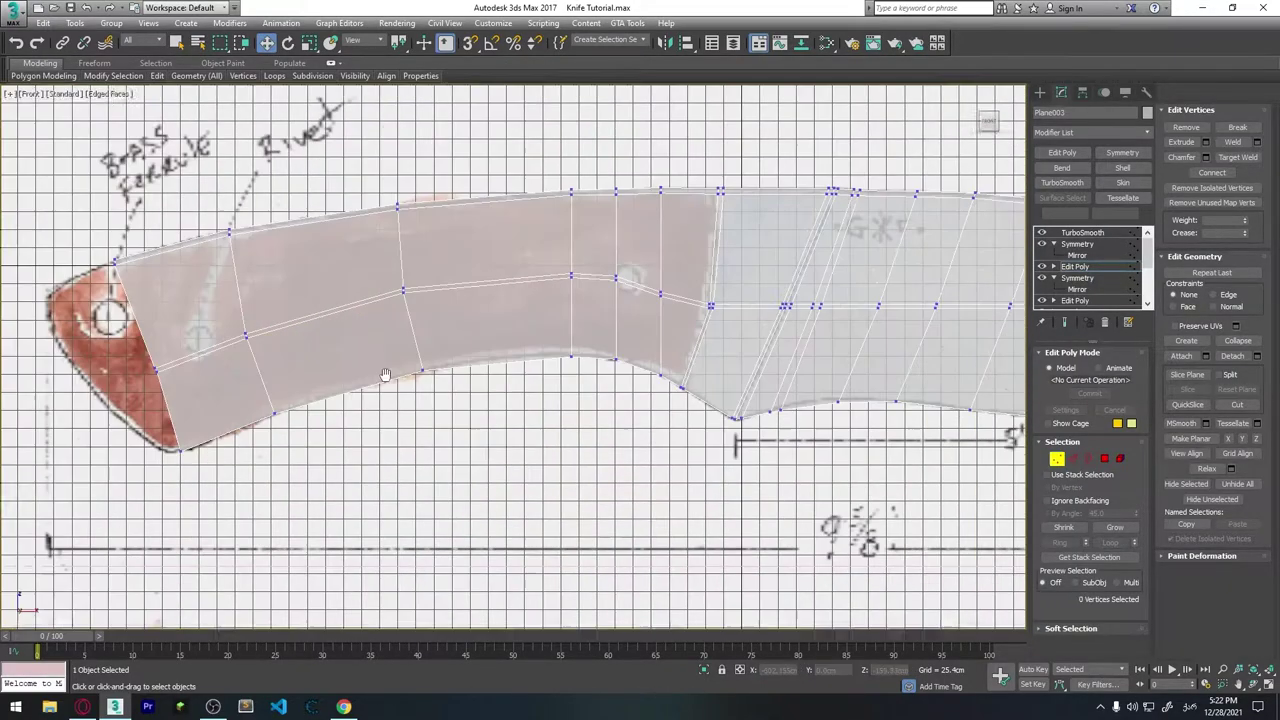
{"action": "scroll", "coordinate": [630, 425], "scroll_direction": "up", "scroll_amount": 3}
{"action": "left_click", "coordinate": [630, 425]}
{"action": "mouse_move", "coordinate": [630, 425]}
{"action": "middle_mouse_down"}
{"action": "mouse_move", "coordinate": [437, 452]}
{"action": "mouse_move", "coordinate": [449, 366]}
{"action": "middle_mouse_up"}
{"action": "scroll", "coordinate": [514, 332], "scroll_direction": "up", "scroll_amount": 5}
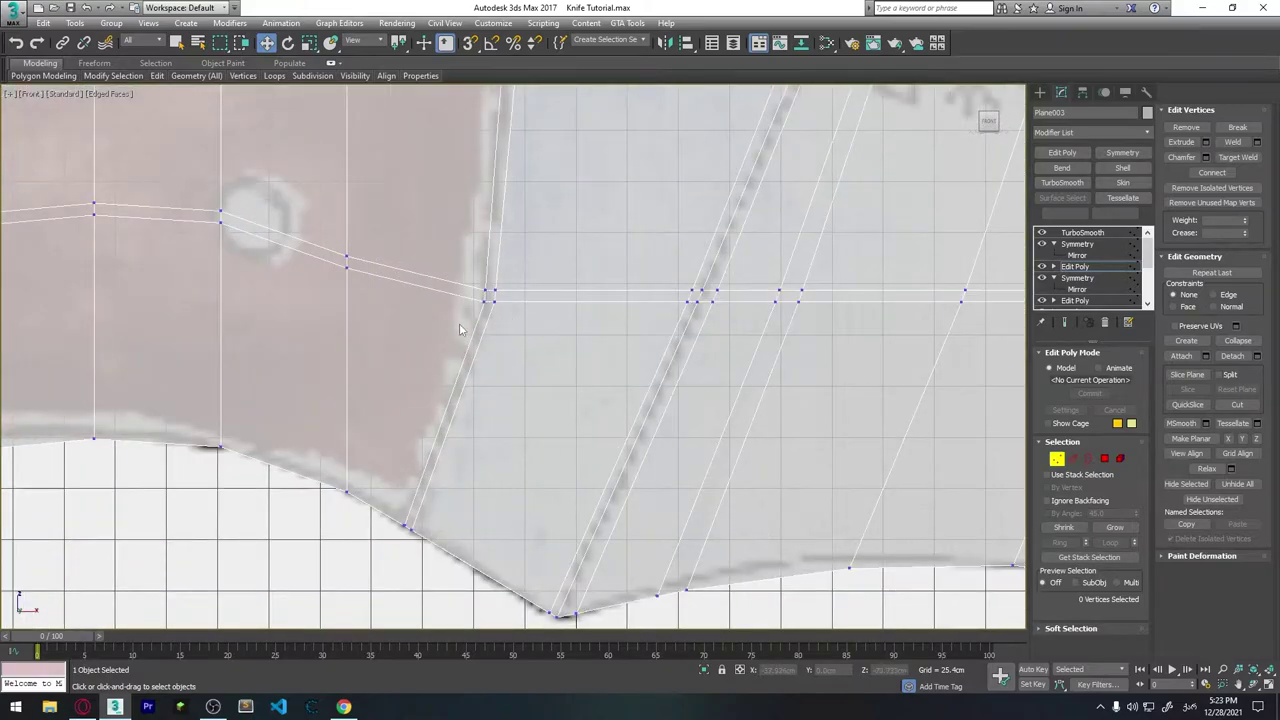
{"action": "scroll", "coordinate": [459, 323], "scroll_direction": "down", "scroll_amount": 5}
Extrude the selected handle-end faces once more.
{"action": "key", "text": "4"}
{"action": "key", "text": "shift+e"}
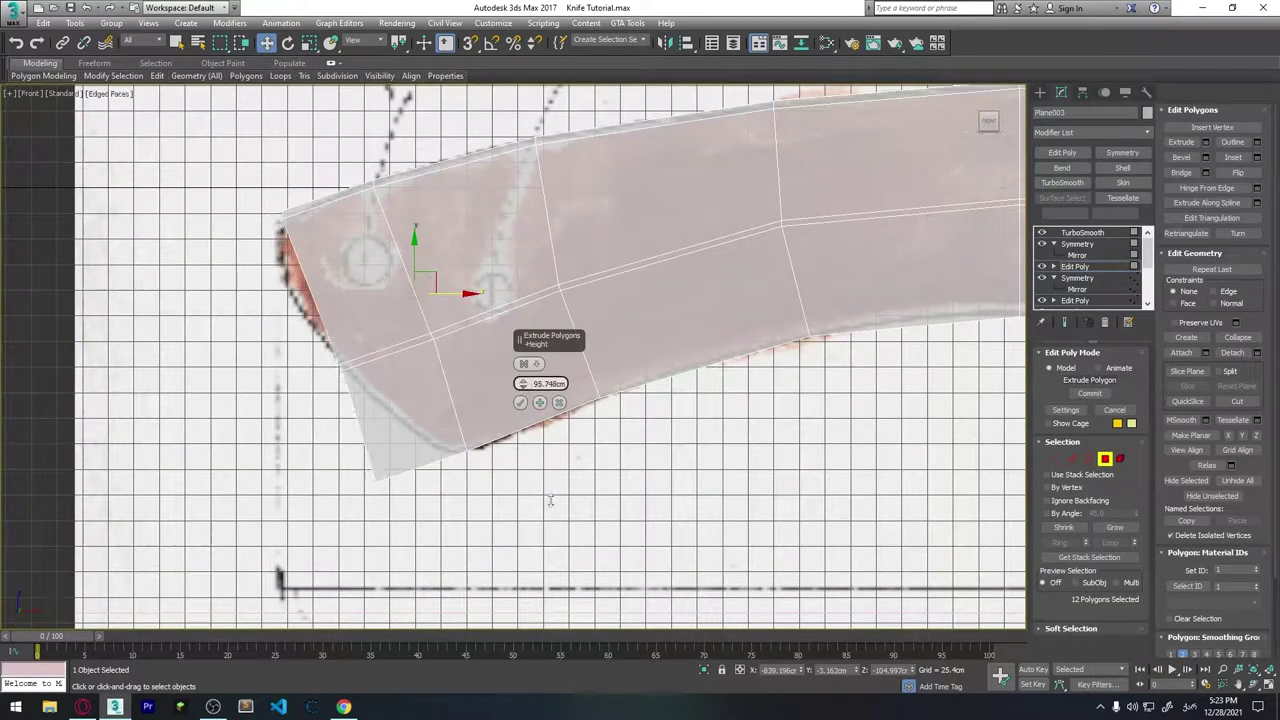
{"action": "left_click", "coordinate": [520, 402]}
{"action": "key", "text": "1"}
Move the upper-corner vertices onto the outline, then pan along the handle to check.
{"action": "scroll", "coordinate": [530, 339], "scroll_direction": "up", "scroll_amount": 4}
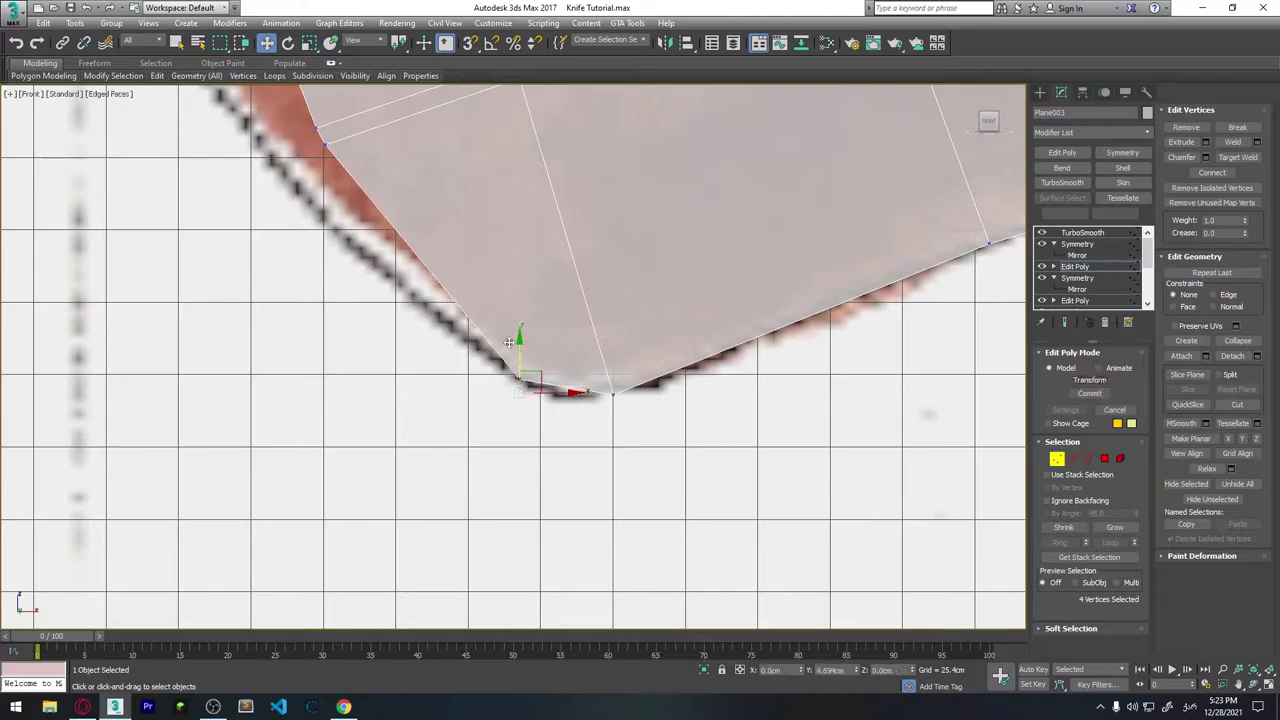
{"action": "middle_click_drag", "start_coordinate": [530, 339], "coordinate": [476, 191]}
{"action": "scroll", "coordinate": [476, 191], "scroll_direction": "down", "scroll_amount": 2}
{"action": "mouse_move", "coordinate": [470, 200]}
{"action": "left_mouse_down"}
{"action": "mouse_move", "coordinate": [543, 242]}
{"action": "mouse_move", "coordinate": [472, 236]}
{"action": "mouse_move", "coordinate": [478, 272]}
{"action": "left_mouse_up"}
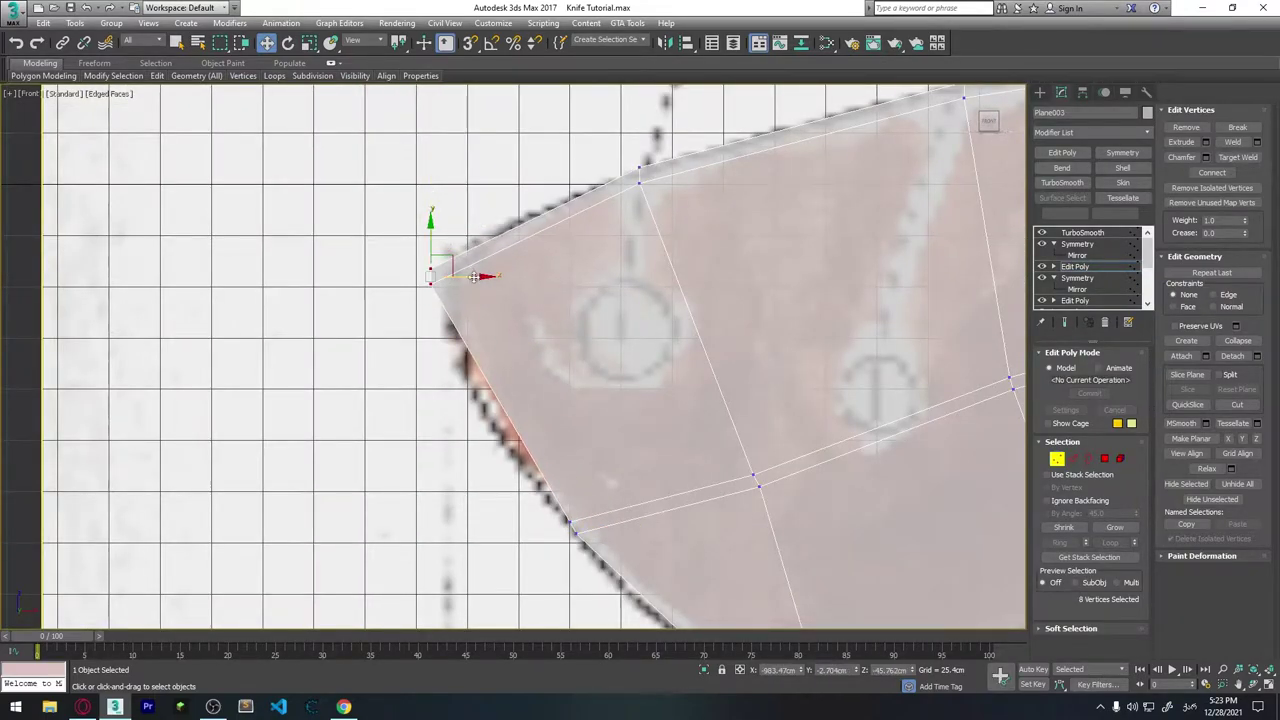
{"action": "mouse_move", "coordinate": [537, 357]}
{"action": "middle_mouse_down"}
{"action": "mouse_move", "coordinate": [485, 250]}
{"action": "mouse_move", "coordinate": [488, 269]}
{"action": "middle_mouse_up"}
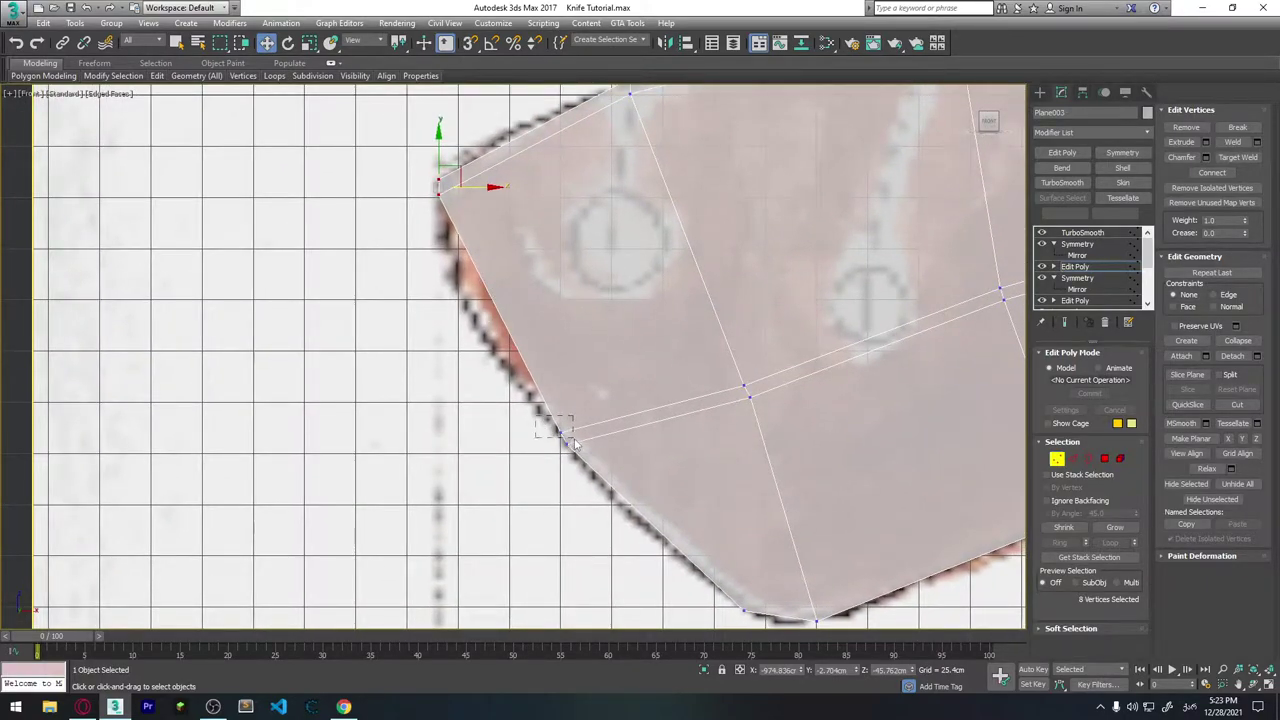
{"action": "mouse_move", "coordinate": [573, 443]}
{"action": "left_mouse_down"}
{"action": "mouse_move", "coordinate": [597, 287]}
{"action": "mouse_move", "coordinate": [492, 286]}
{"action": "left_mouse_up"}
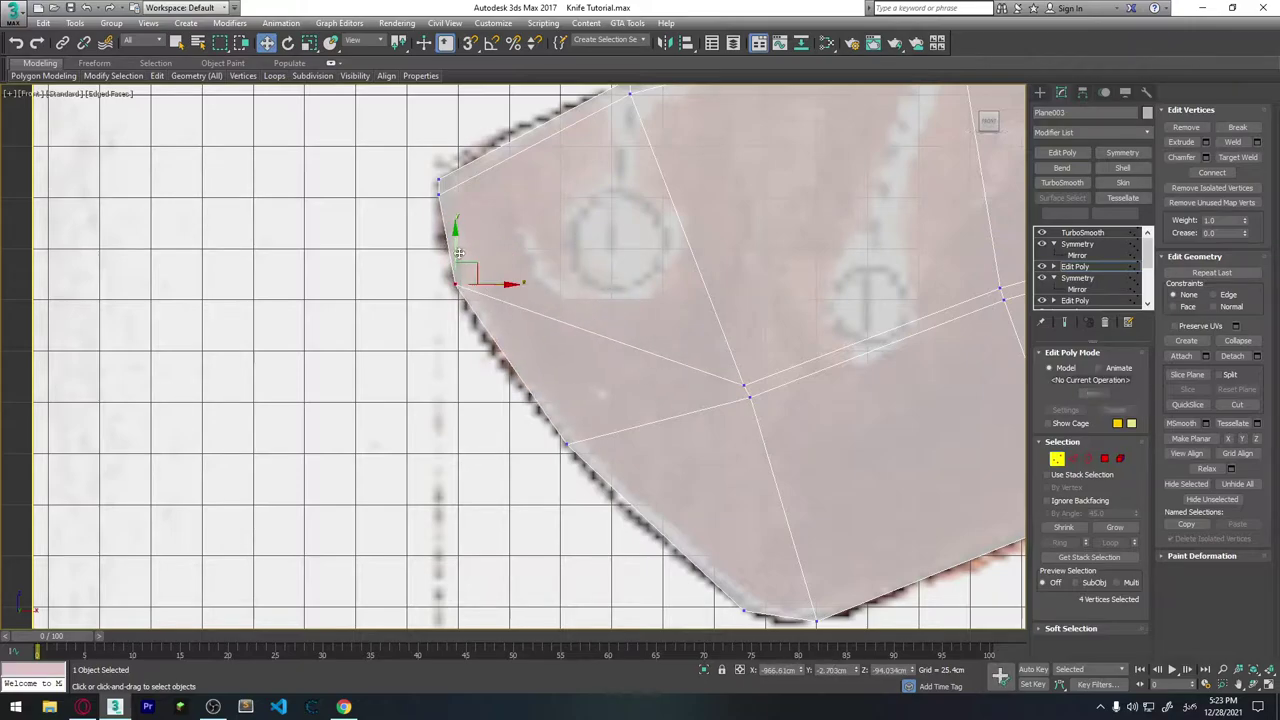
{"action": "middle_click_drag", "start_coordinate": [765, 384], "coordinate": [605, 320]}
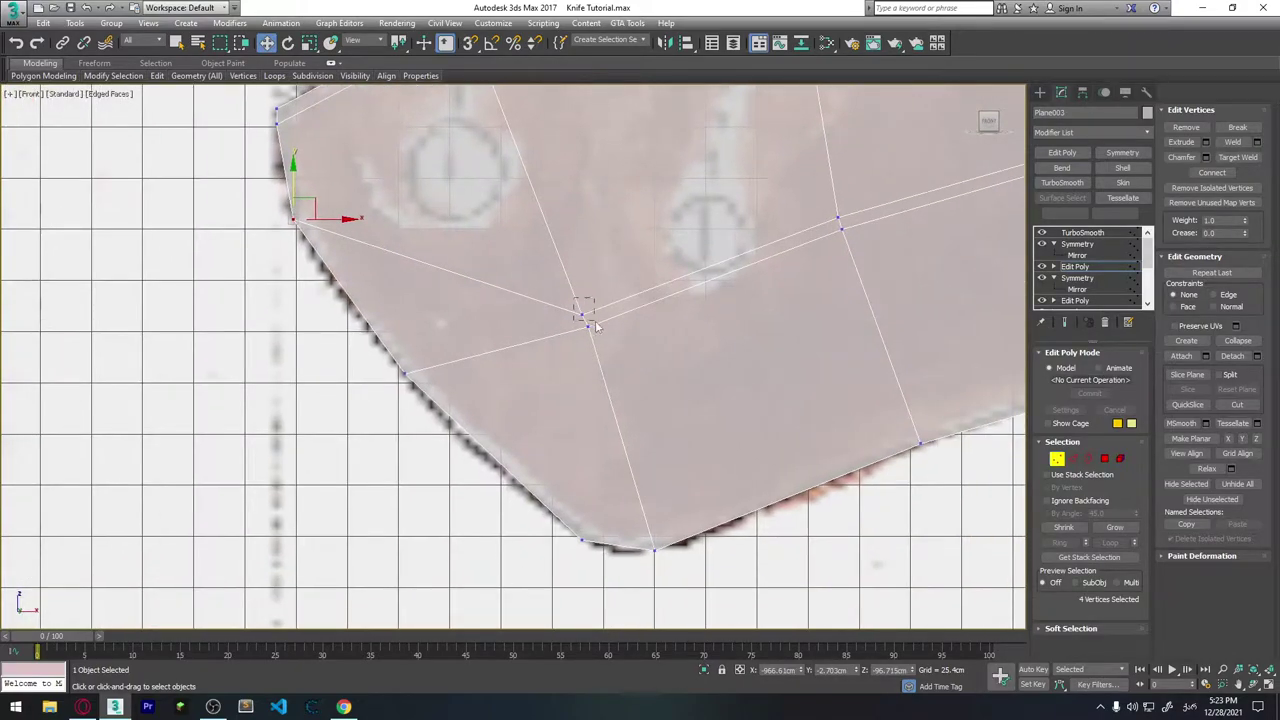
{"action": "left_click_drag", "start_coordinate": [596, 326], "coordinate": [577, 263]}
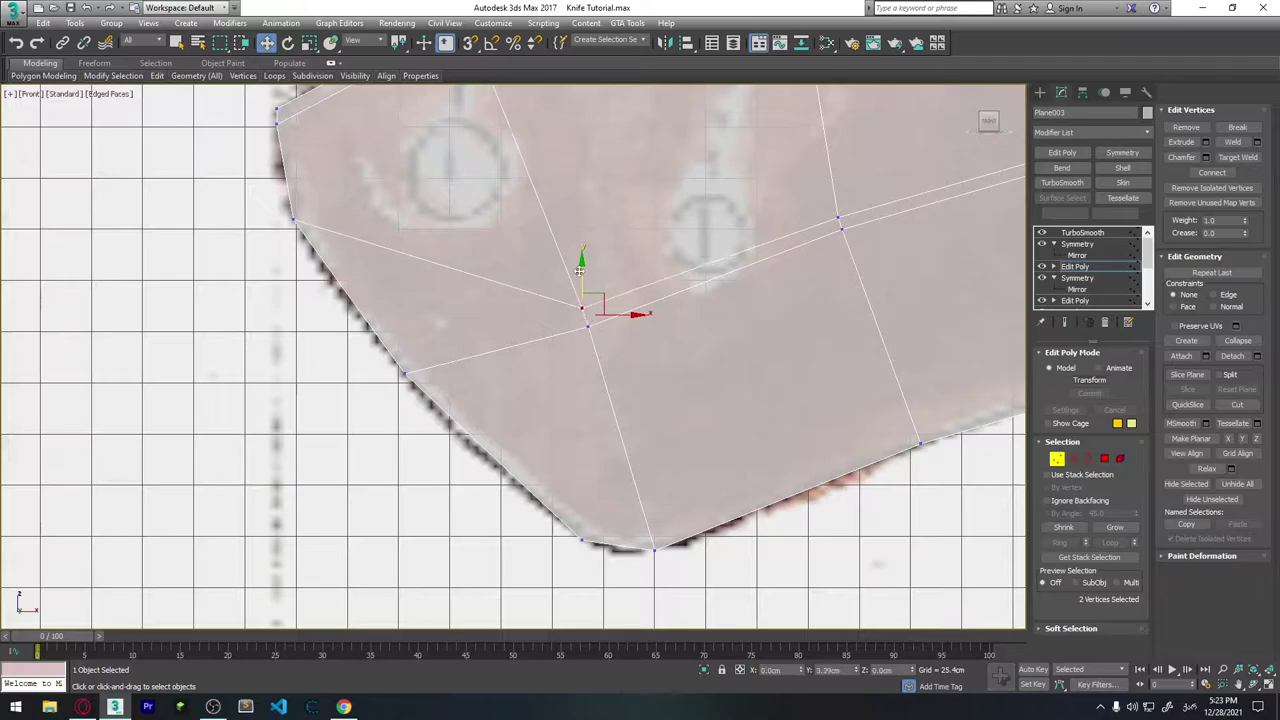
{"action": "scroll", "coordinate": [628, 386], "scroll_direction": "down", "scroll_amount": 2}
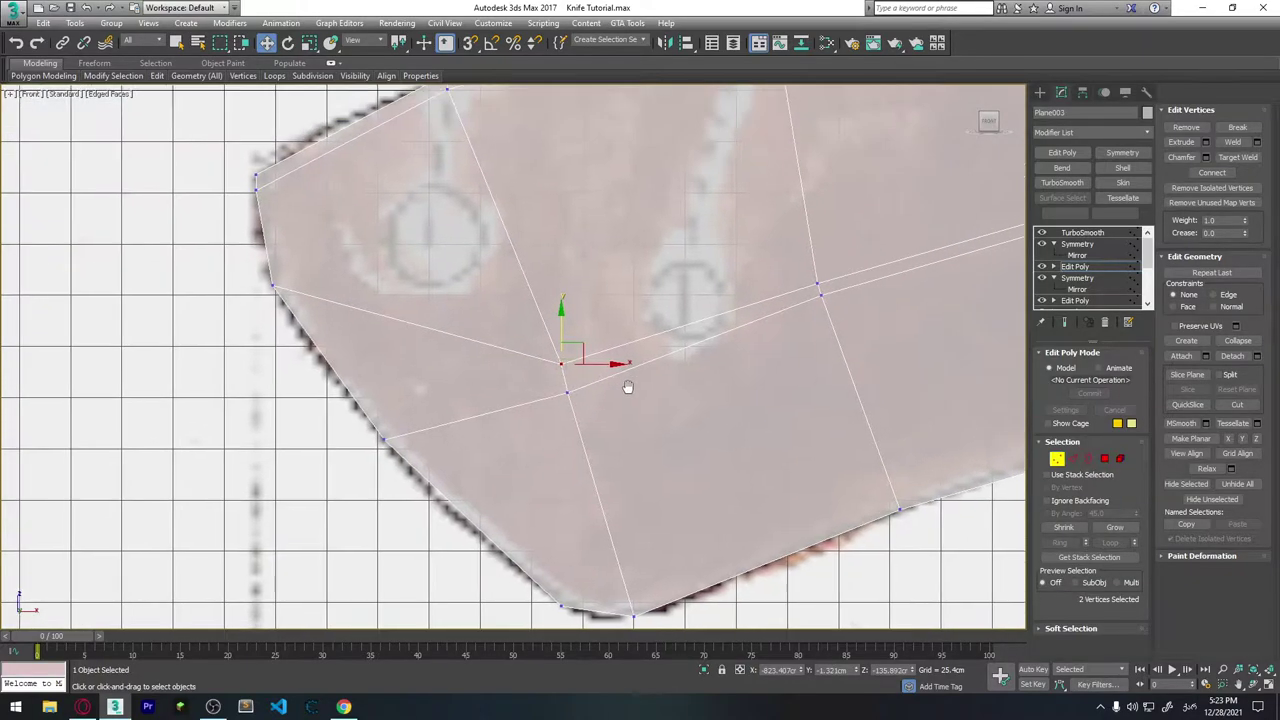
{"action": "scroll", "coordinate": [640, 383], "scroll_direction": "down", "scroll_amount": 2}
{"action": "middle_click_drag", "start_coordinate": [645, 444], "coordinate": [443, 434]}
{"action": "middle_click_drag", "start_coordinate": [720, 440], "coordinate": [440, 440]}
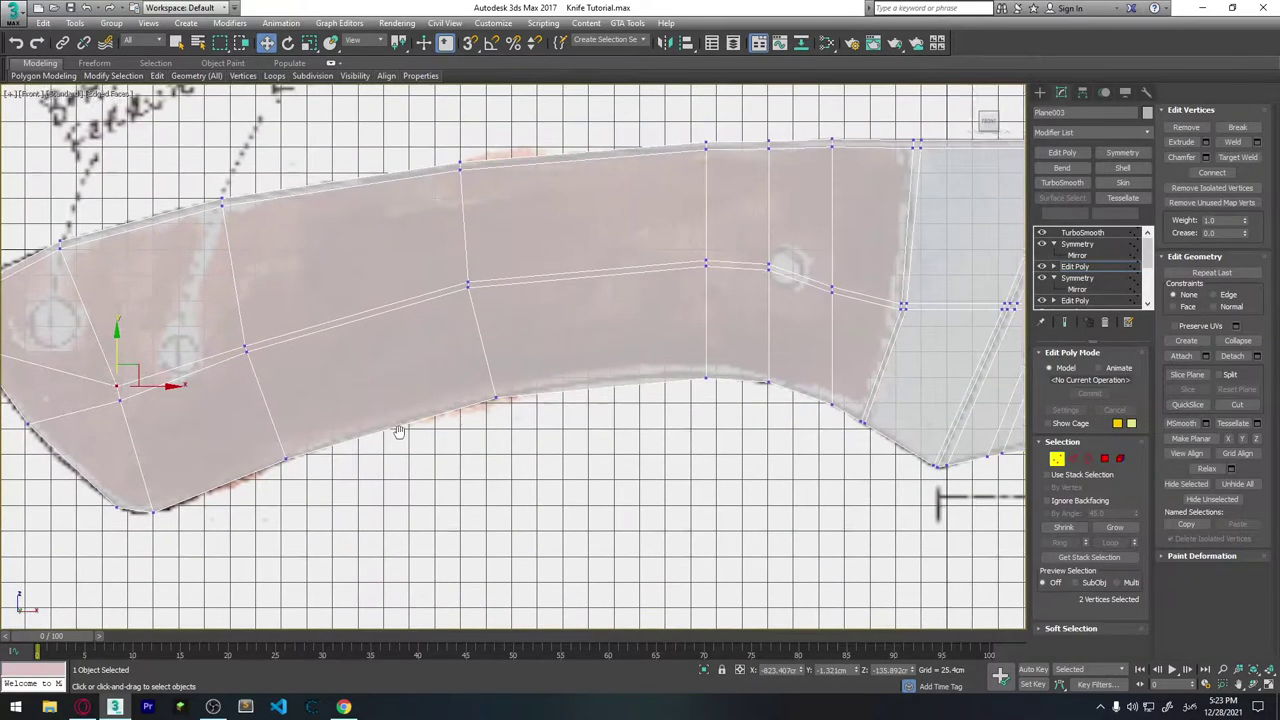
{"action": "middle_click_drag", "start_coordinate": [547, 275], "coordinate": [60, 280]}
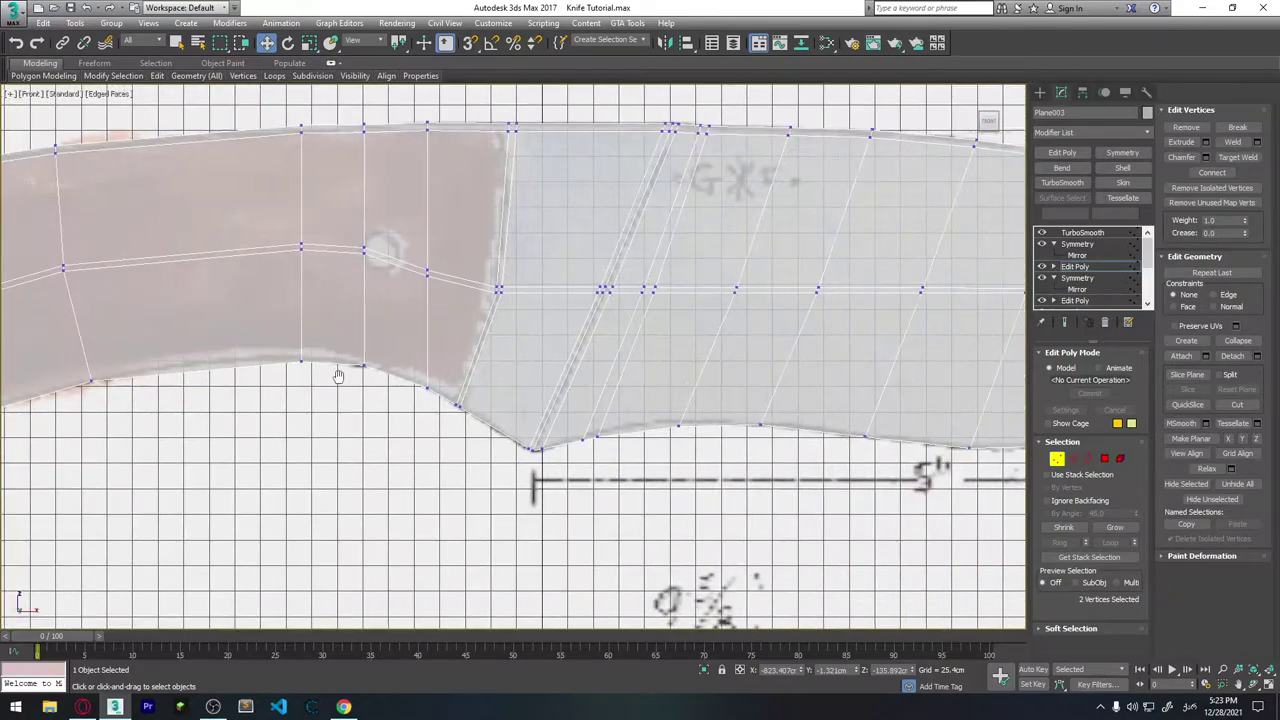
{"action": "middle_click_drag", "start_coordinate": [280, 275], "coordinate": [809, 270]}
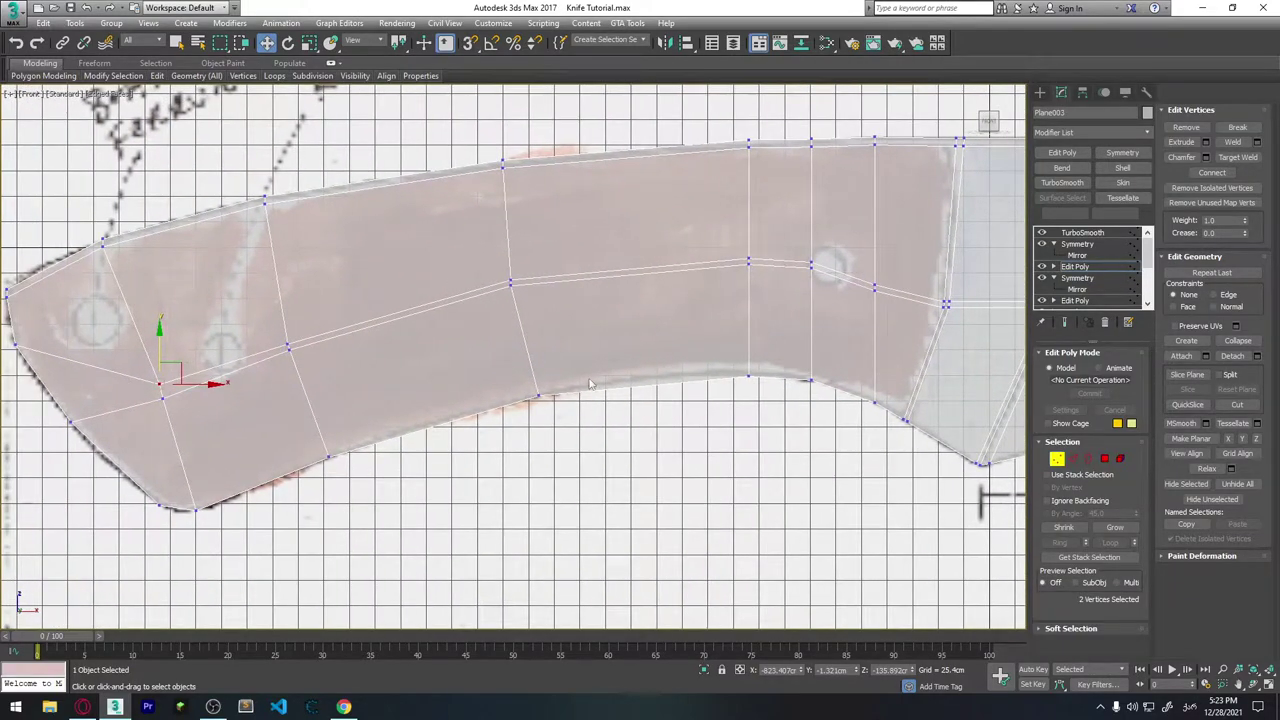
{"action": "left_click", "coordinate": [1078, 459]}
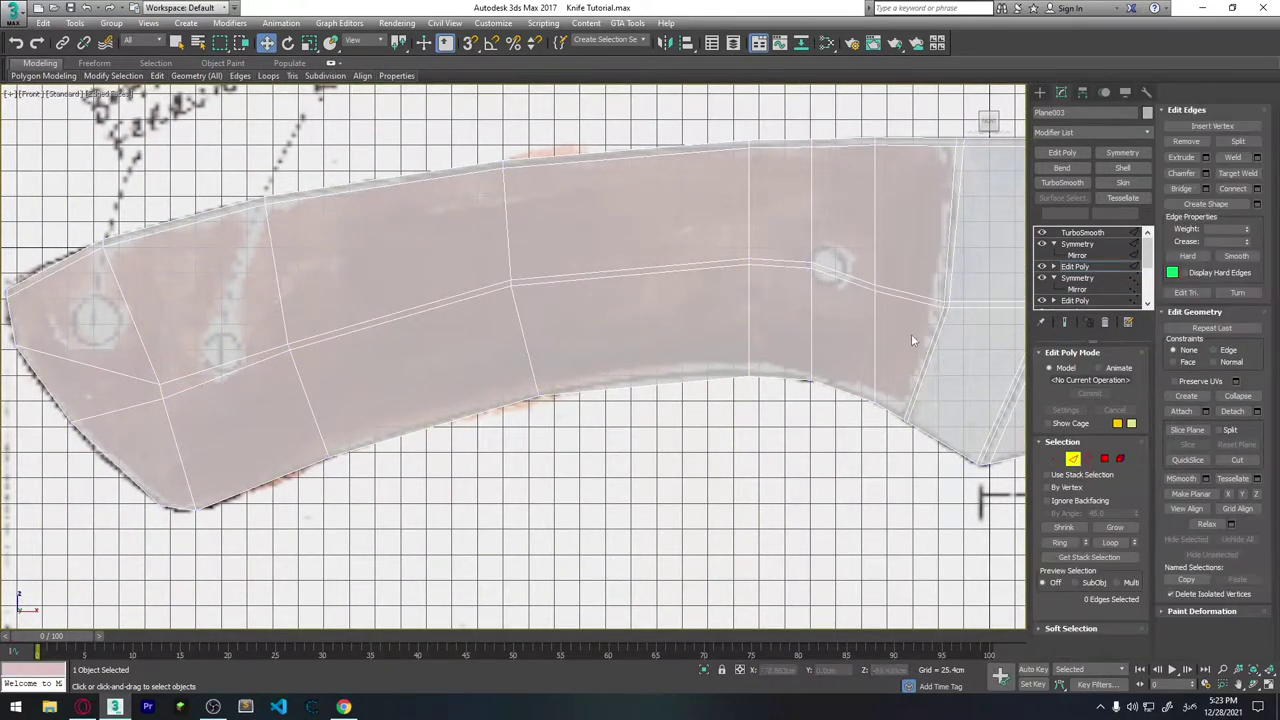
{"action": "double_click", "coordinate": [122, 373]}
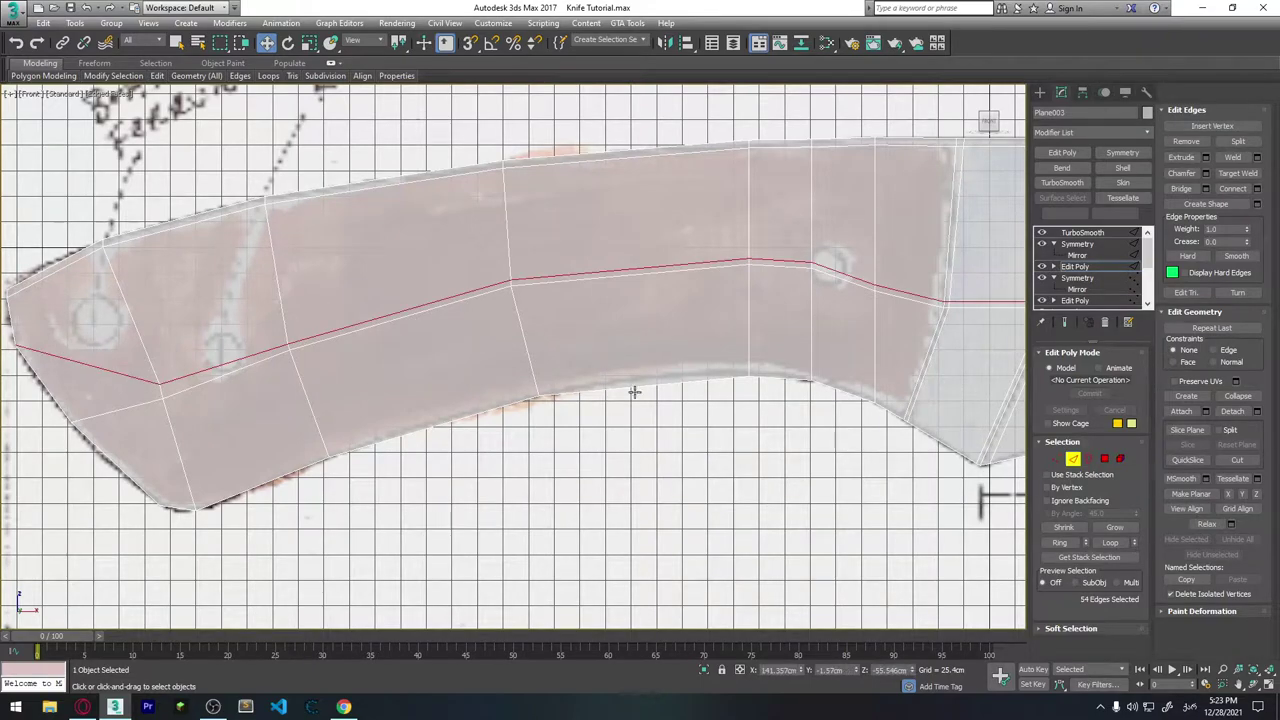
{"action": "scroll", "coordinate": [600, 385], "scroll_direction": "down", "scroll_amount": 5}
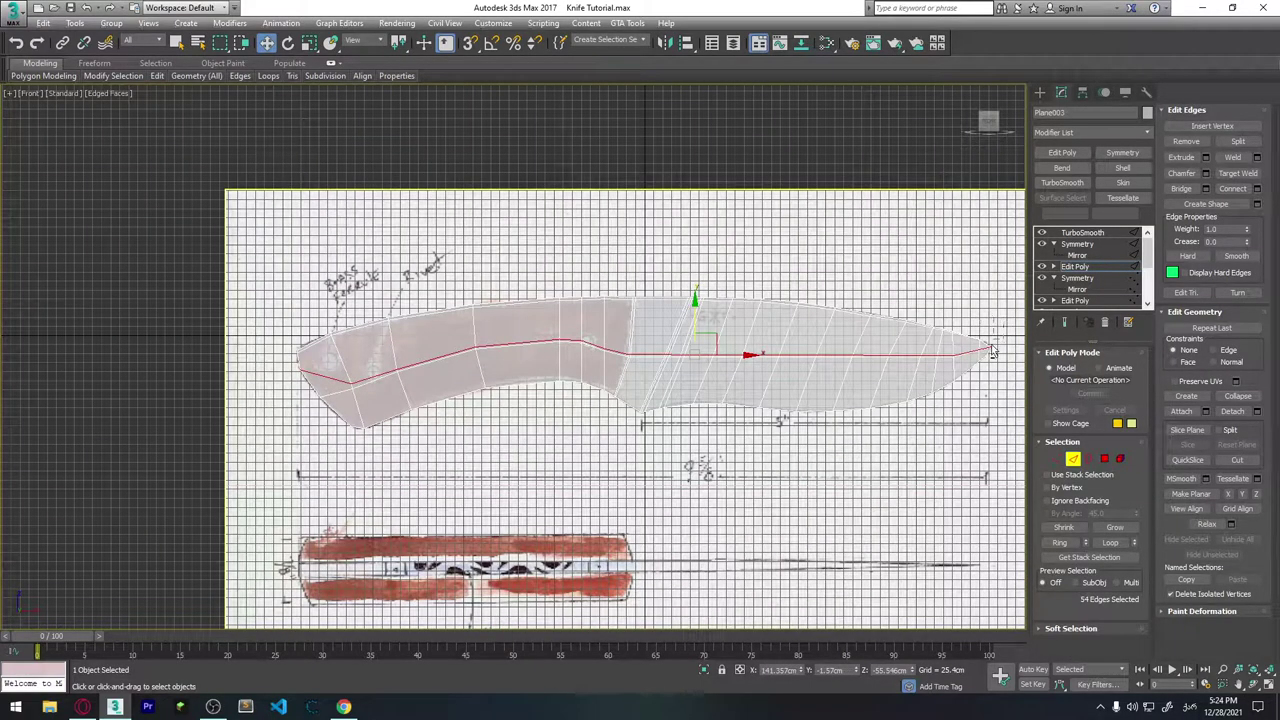
{"action": "scroll", "coordinate": [755, 418], "scroll_direction": "up", "scroll_amount": 2}
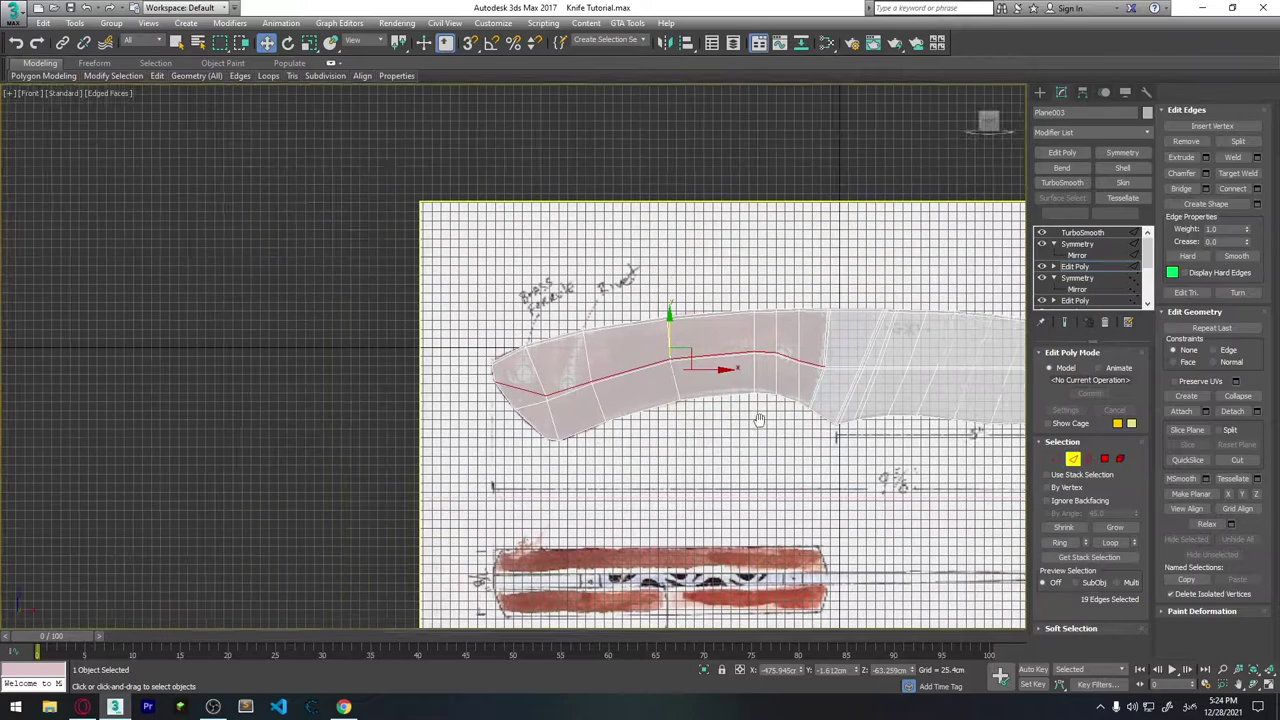
{"action": "scroll", "coordinate": [752, 420], "scroll_direction": "up", "scroll_amount": 2}
{"action": "left_click", "coordinate": [755, 413]}
{"action": "middle_click_drag", "start_coordinate": [730, 398], "coordinate": [529, 371]}
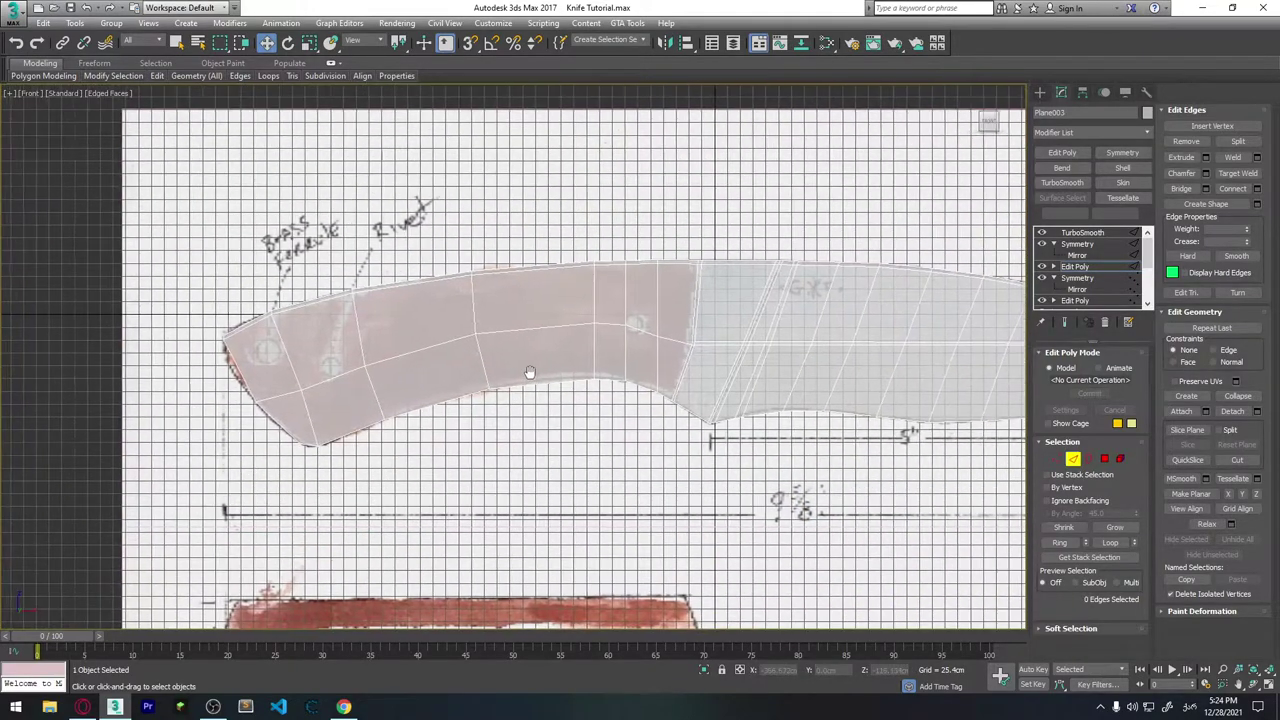
{"action": "scroll", "coordinate": [709, 337], "scroll_direction": "up", "scroll_amount": 3}
{"action": "scroll", "coordinate": [586, 236], "scroll_direction": "up", "scroll_amount": 2}
{"action": "scroll", "coordinate": [571, 405], "scroll_direction": "up", "scroll_amount": 2}
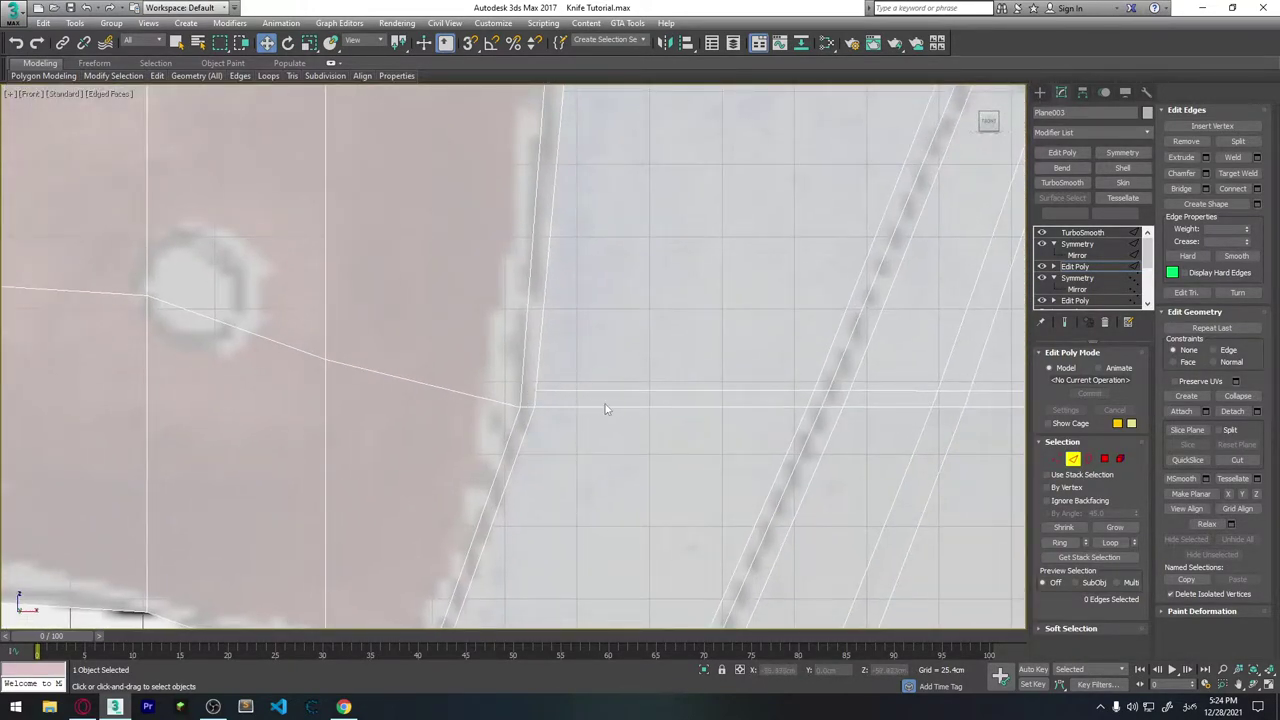
{"action": "mouse_move", "coordinate": [604, 408]}
{"action": "middle_mouse_down"}
{"action": "mouse_move", "coordinate": [503, 454]}
{"action": "mouse_move", "coordinate": [633, 446]}
{"action": "middle_mouse_up"}
{"action": "scroll", "coordinate": [527, 465], "scroll_direction": "down", "scroll_amount": 3}
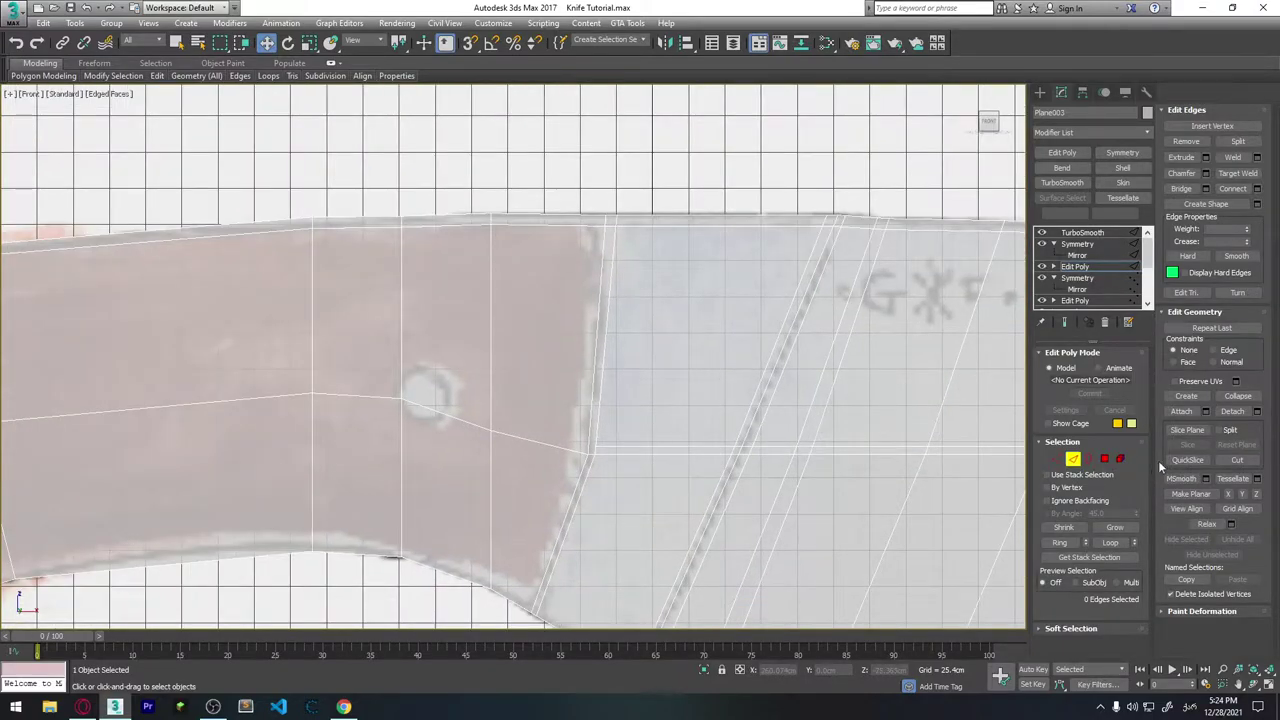
Start a Cut on the knife mesh at the handle-blade junction.
{"action": "left_click", "coordinate": [1237, 460]}
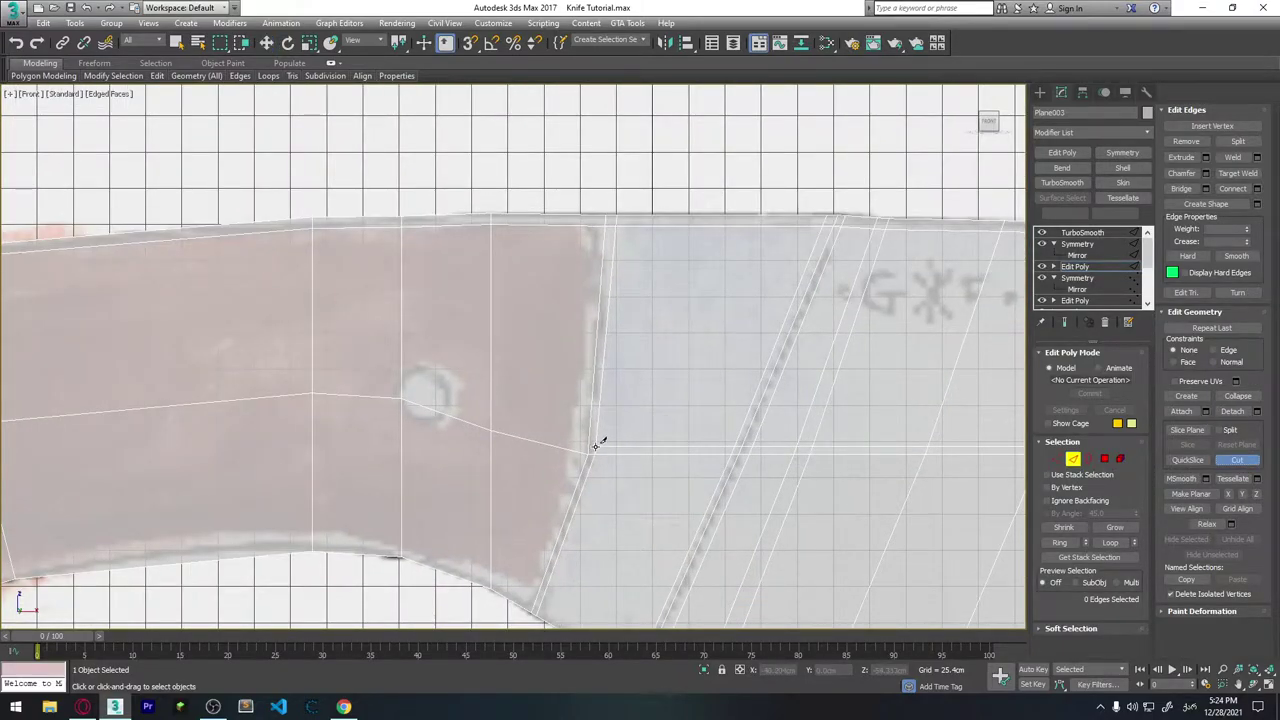
{"action": "scroll", "coordinate": [591, 426], "scroll_direction": "down", "scroll_amount": 4}
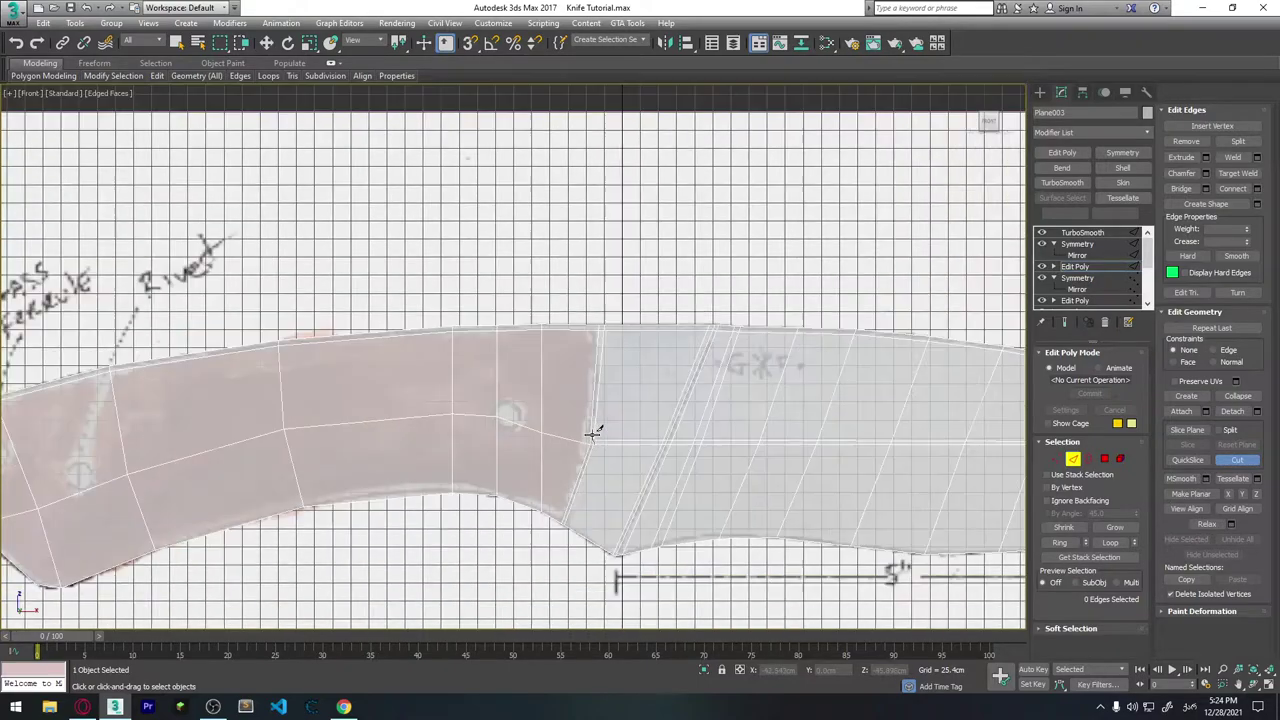
{"action": "scroll", "coordinate": [594, 430], "scroll_direction": "up", "scroll_amount": 6}
{"action": "scroll", "coordinate": [585, 460], "scroll_direction": "up", "scroll_amount": 2}
{"action": "left_click", "coordinate": [573, 478]}
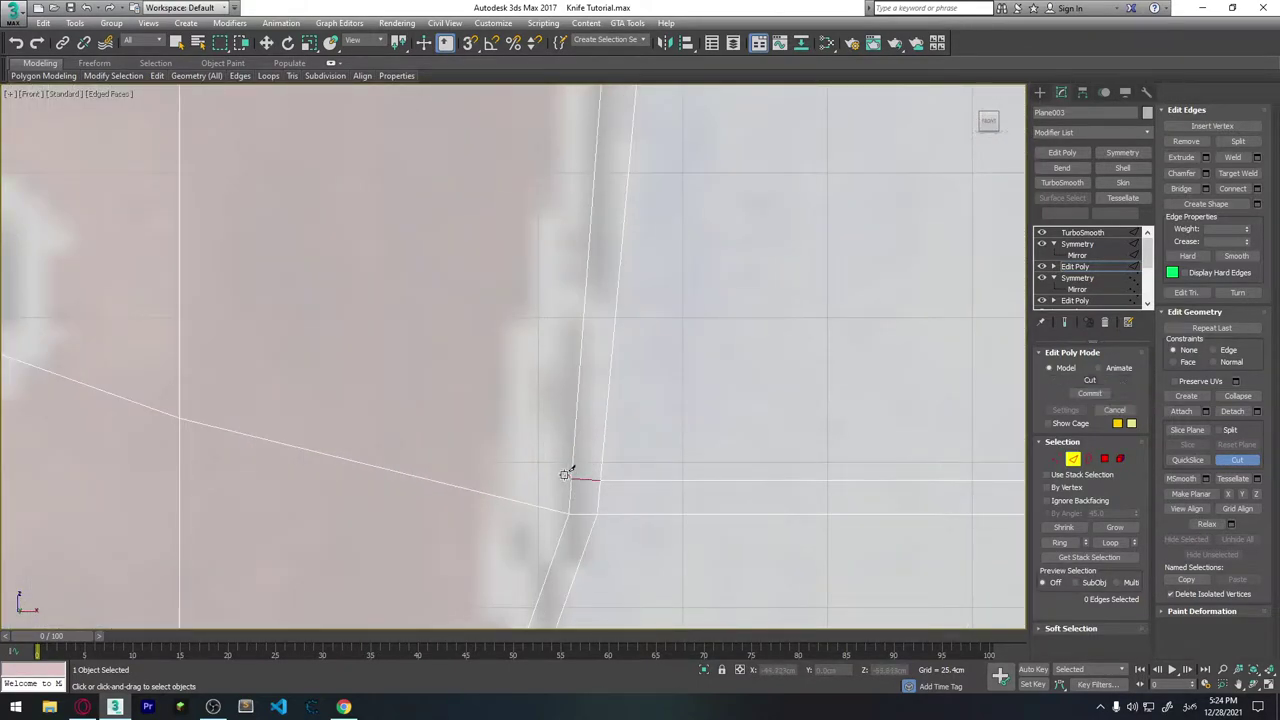
{"action": "scroll", "coordinate": [488, 447], "scroll_direction": "down", "scroll_amount": 5}
{"action": "middle_click_drag", "start_coordinate": [492, 440], "coordinate": [510, 464]}
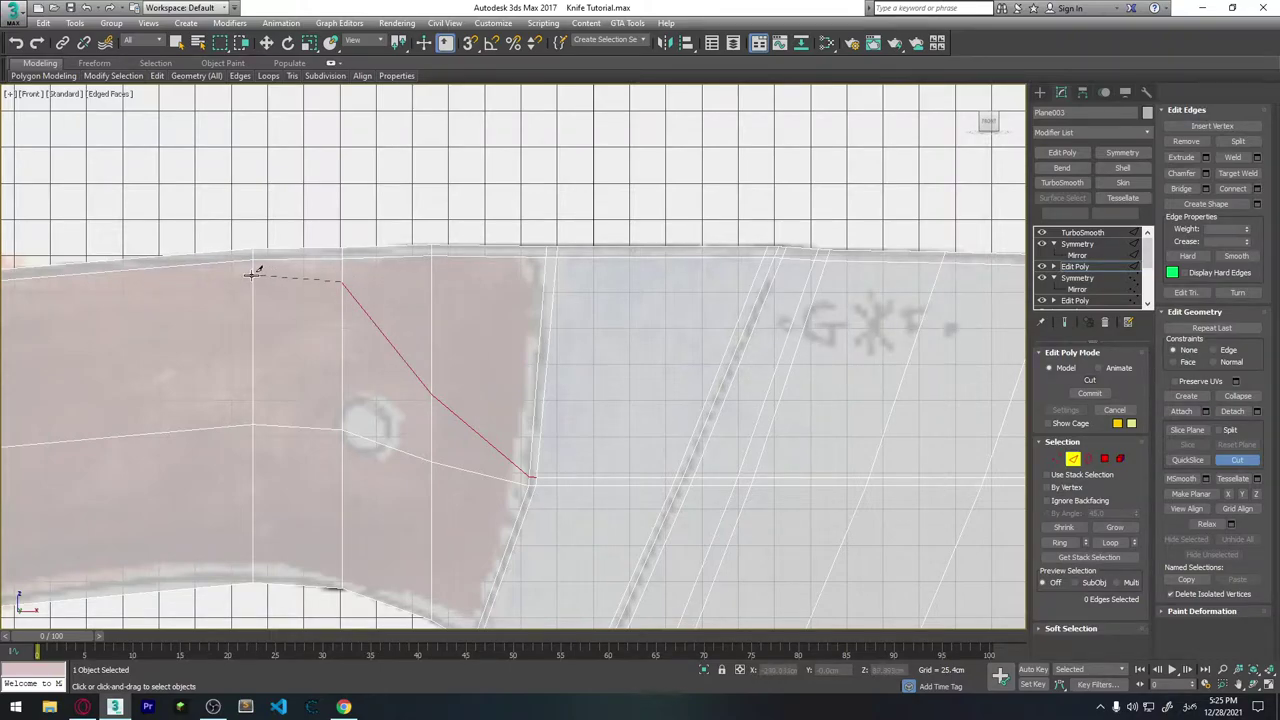
Extend the cut along the handle's top edge to the butt end, then enter Vertex mode.
{"action": "middle_click_drag", "start_coordinate": [180, 322], "coordinate": [310, 305]}
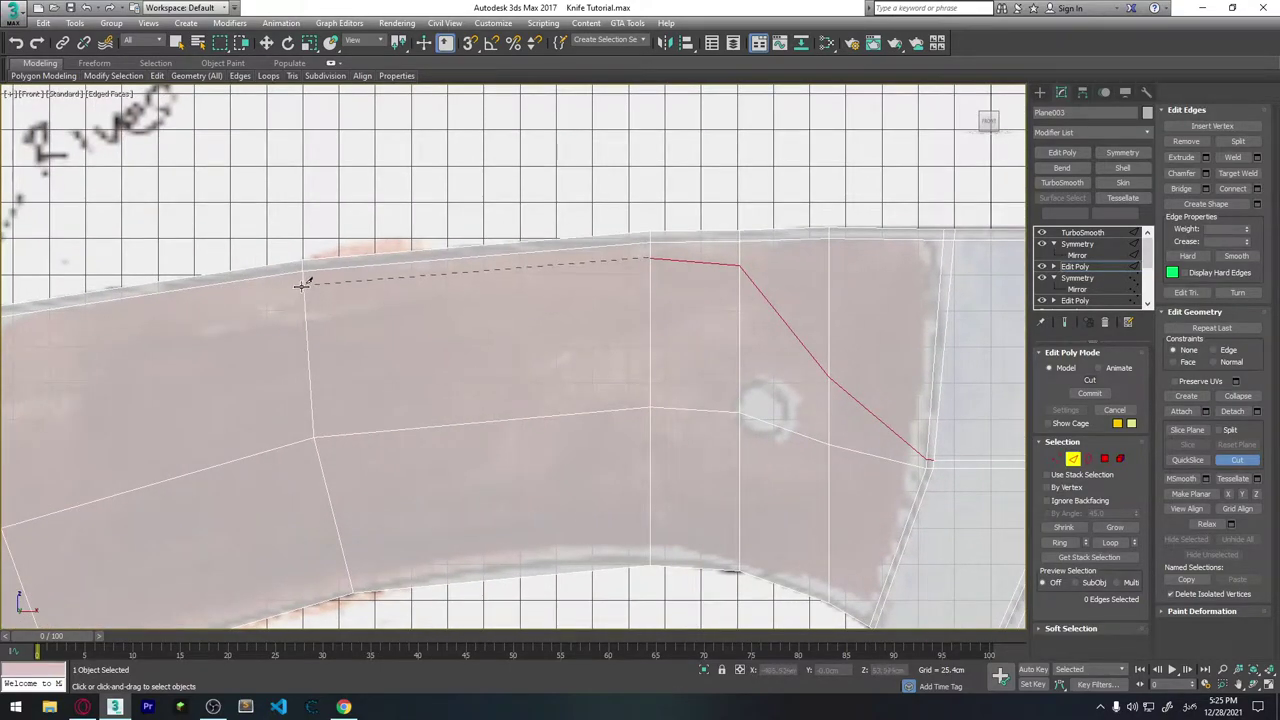
{"action": "scroll", "coordinate": [285, 276], "scroll_direction": "up", "scroll_amount": 3}
{"action": "left_click", "coordinate": [336, 265]}
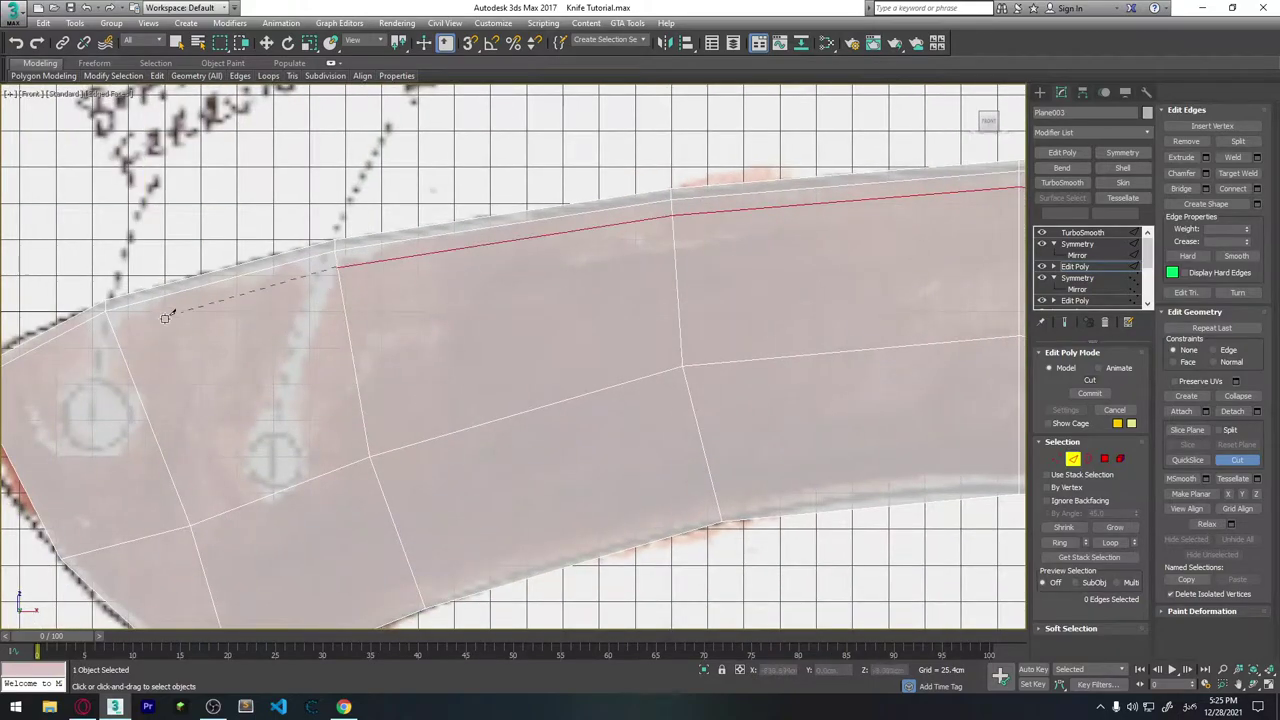
{"action": "left_click", "coordinate": [118, 330]}
{"action": "middle_click_drag", "start_coordinate": [100, 357], "coordinate": [305, 262]}
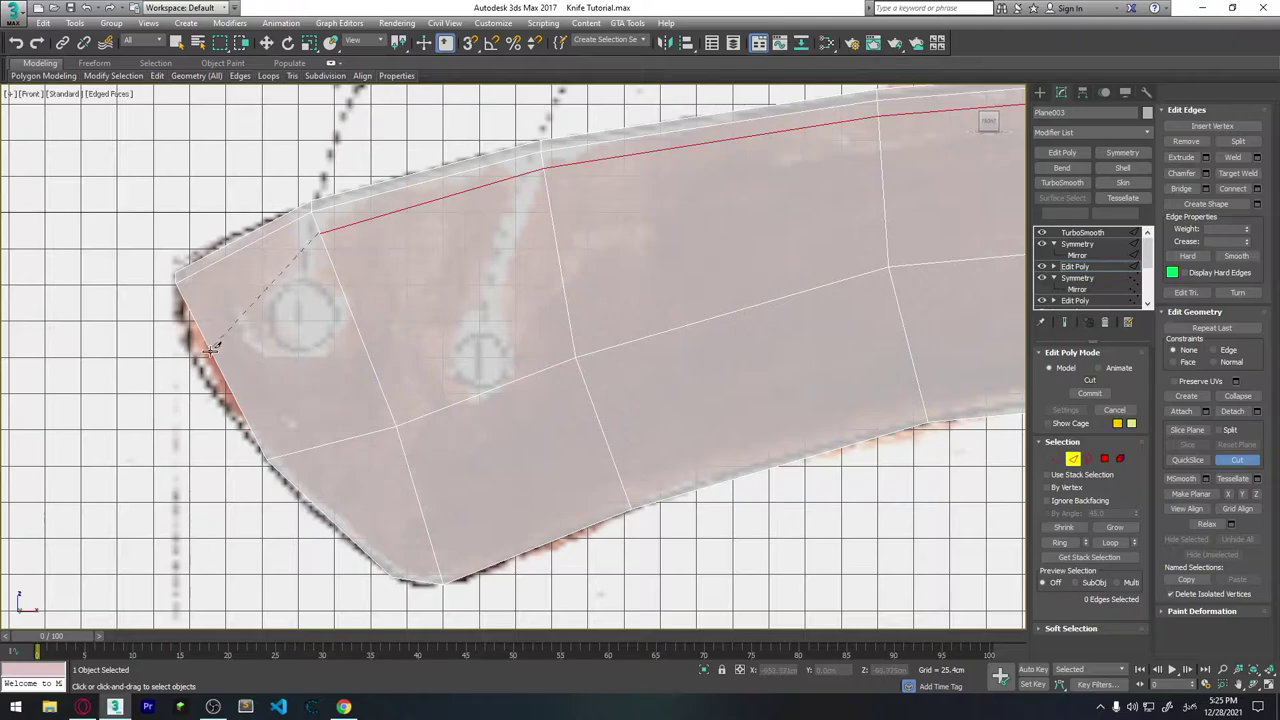
{"action": "left_click", "coordinate": [212, 350]}
{"action": "left_click", "coordinate": [1057, 459]}
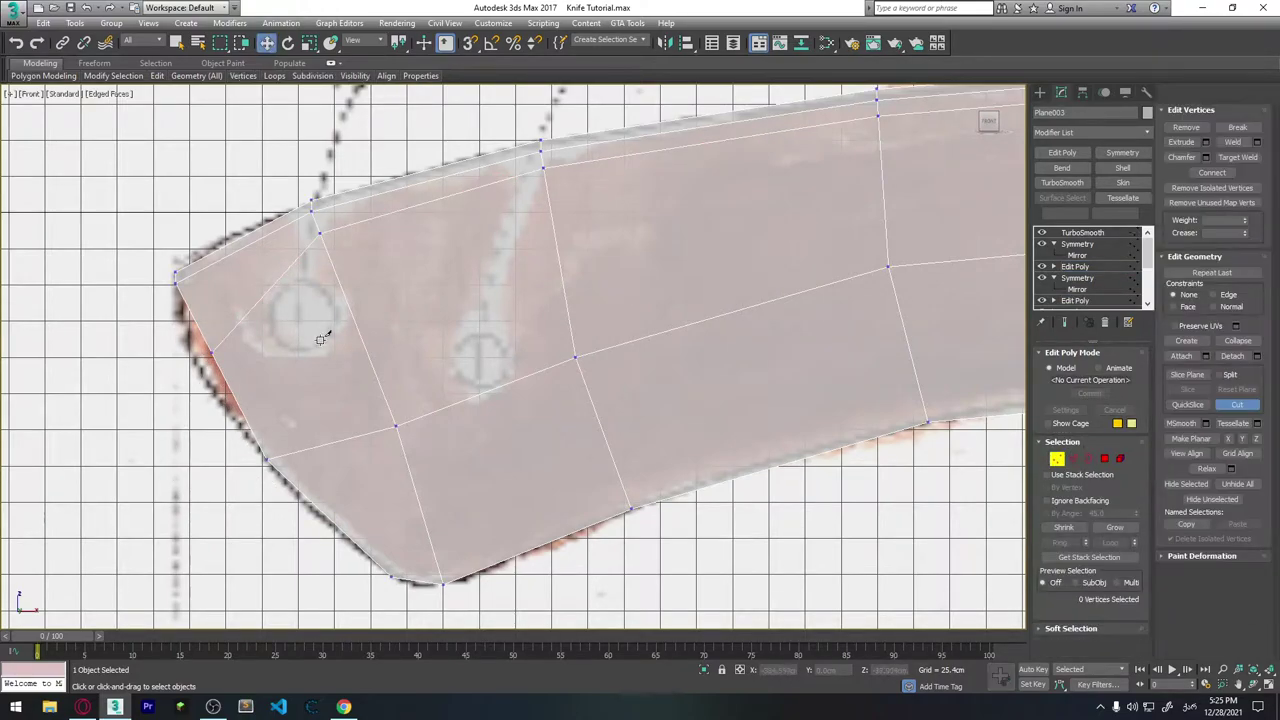
With Move, pull the new butt-end cut vertex left onto the sketched outline.
{"action": "key", "text": "w"}
{"action": "left_click", "coordinate": [212, 352]}
{"action": "left_click_drag", "start_coordinate": [245, 354], "coordinate": [210, 363]}
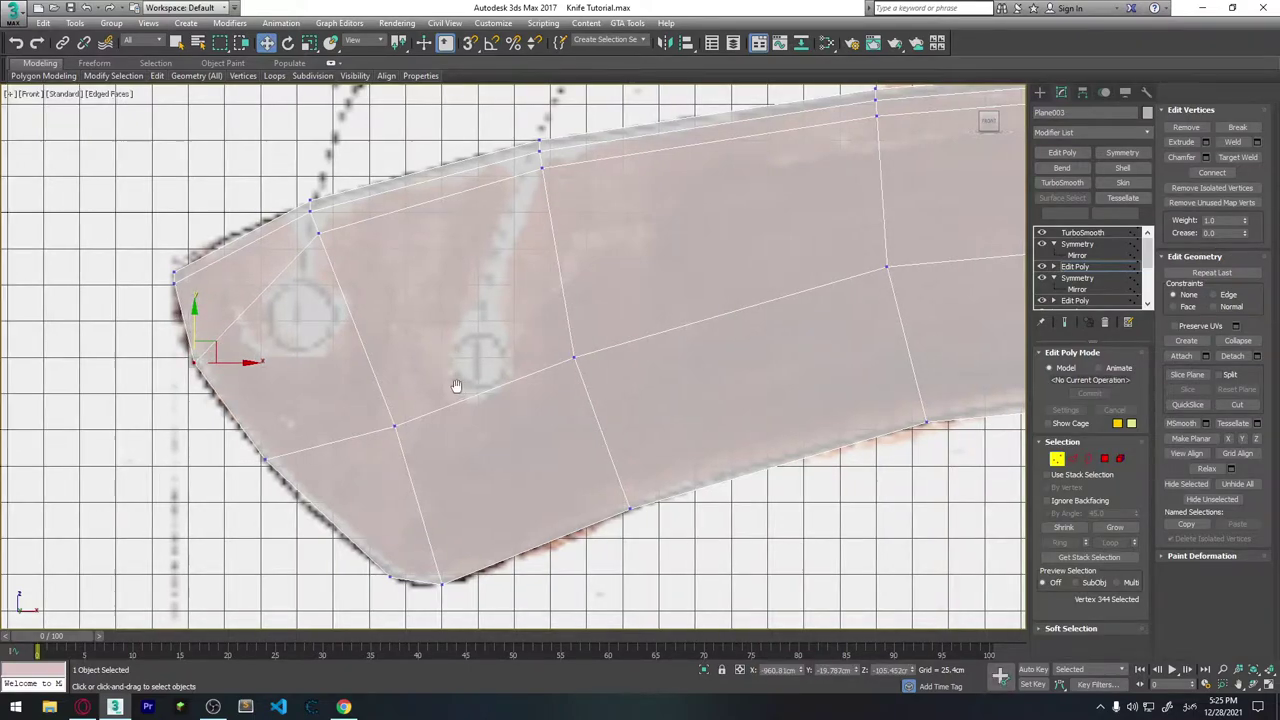
{"action": "middle_click_drag", "start_coordinate": [455, 386], "coordinate": [362, 384]}
{"action": "scroll", "coordinate": [362, 384], "scroll_direction": "down", "scroll_amount": 2}
{"action": "scroll", "coordinate": [432, 377], "scroll_direction": "down", "scroll_amount": 2}
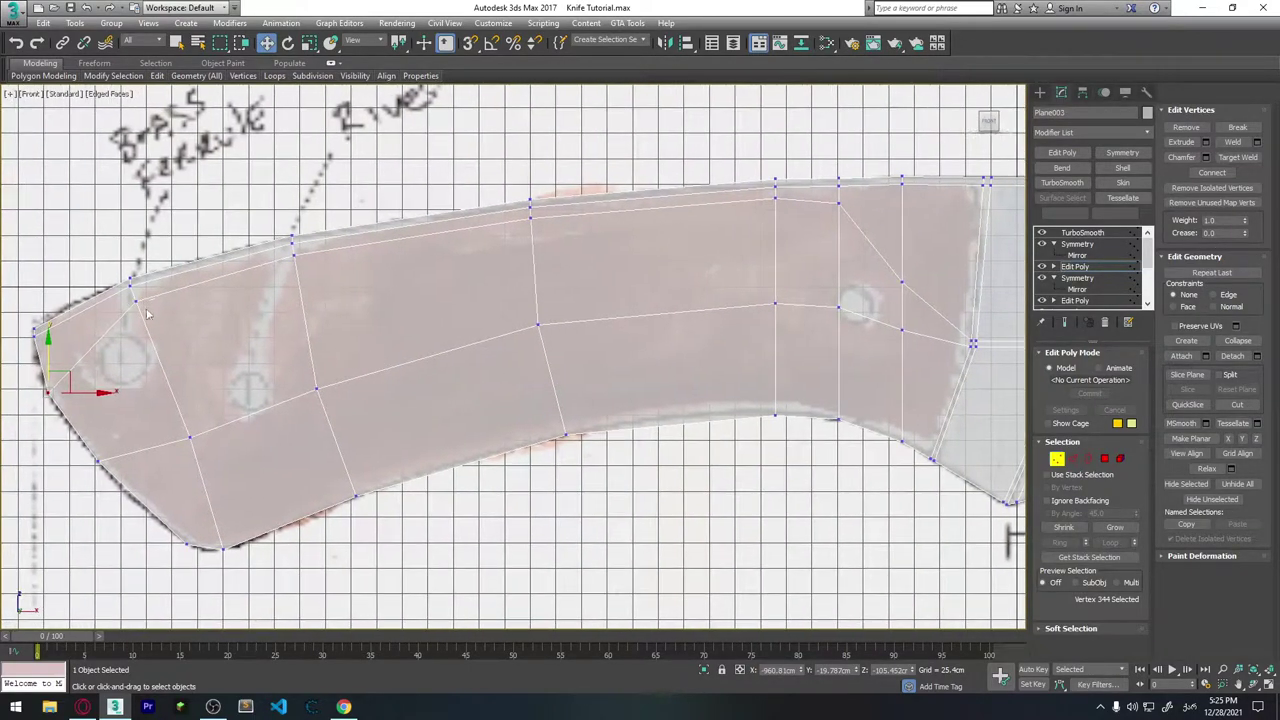
{"action": "scroll", "coordinate": [371, 360], "scroll_direction": "up", "scroll_amount": 2}
{"action": "middle_click_drag", "start_coordinate": [227, 341], "coordinate": [274, 341]}
{"action": "middle_click_drag", "start_coordinate": [538, 345], "coordinate": [405, 340]}
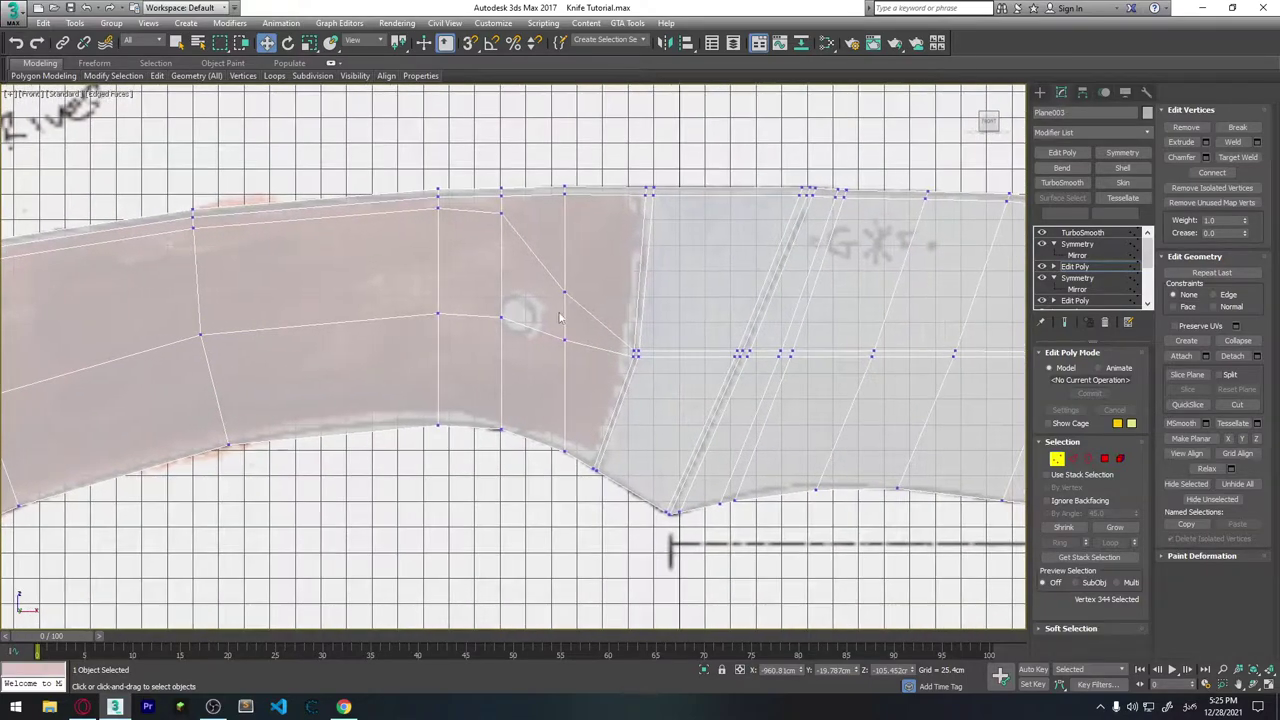
Move the vertices near the second rivet up and down to even the loop's spacing.
{"action": "left_click", "coordinate": [565, 290]}
{"action": "left_click_drag", "start_coordinate": [566, 264], "coordinate": [566, 236]}
{"action": "left_click", "coordinate": [563, 334]}
{"action": "left_click_drag", "start_coordinate": [566, 334], "coordinate": [566, 368]}
{"action": "left_click", "coordinate": [501, 317]}
{"action": "mouse_move", "coordinate": [503, 283]}
{"action": "left_mouse_down"}
{"action": "mouse_move", "coordinate": [503, 311]}
{"action": "mouse_move", "coordinate": [437, 313]}
{"action": "left_mouse_up"}
{"action": "left_click", "coordinate": [437, 313]}
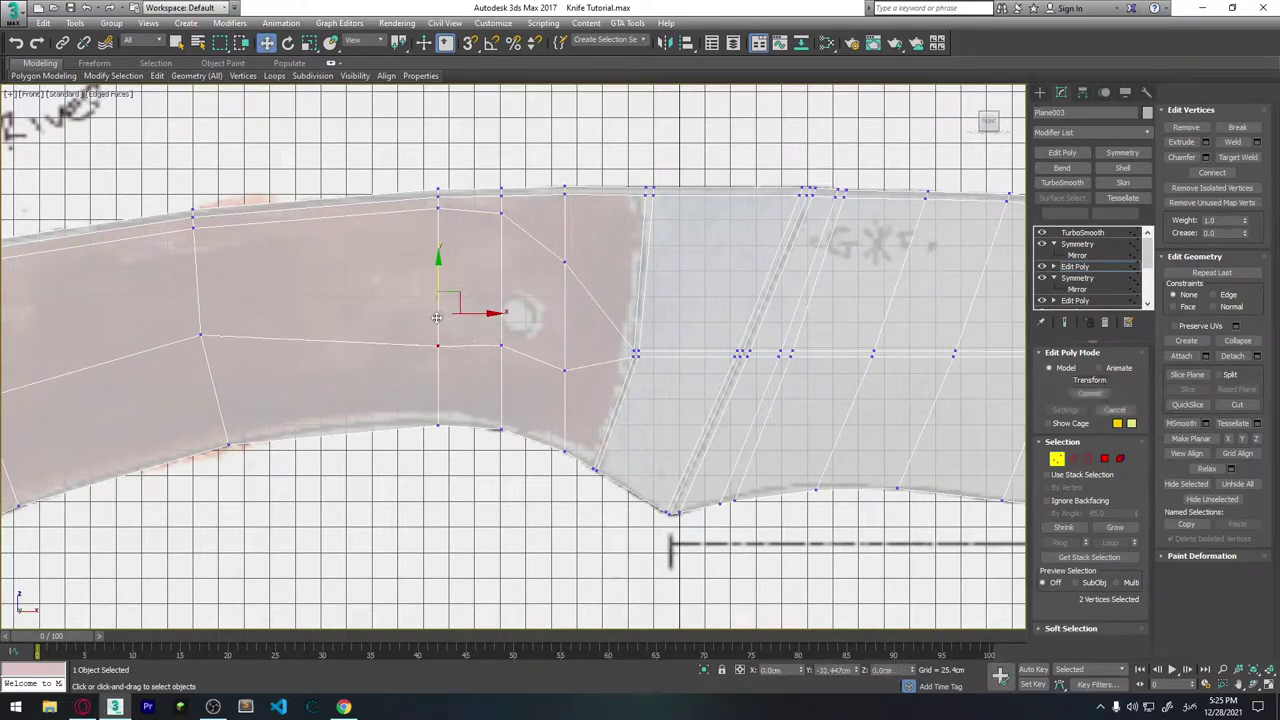
{"action": "middle_click_drag", "start_coordinate": [457, 374], "coordinate": [672, 370]}
Nudge a mid-handle vertex into place and deselect all vertices.
{"action": "middle_click_drag", "start_coordinate": [414, 334], "coordinate": [591, 351]}
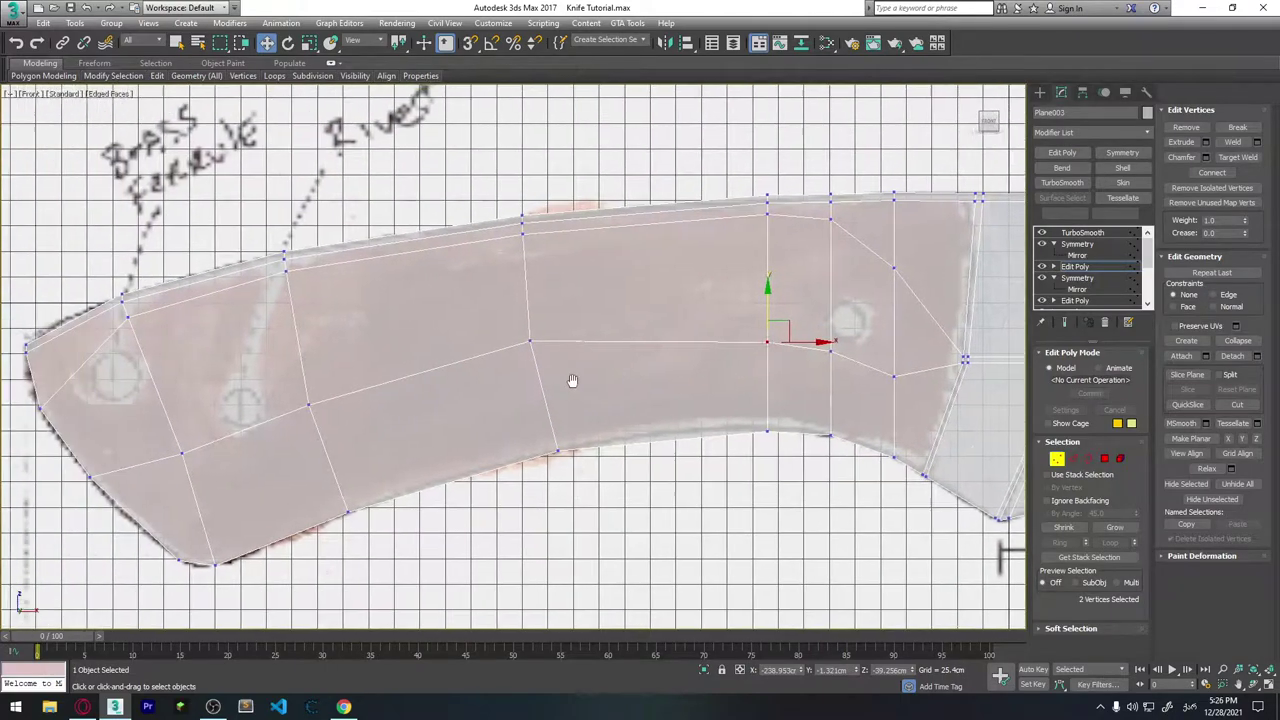
{"action": "left_click", "coordinate": [593, 347]}
{"action": "left_click_drag", "start_coordinate": [593, 313], "coordinate": [594, 318]}
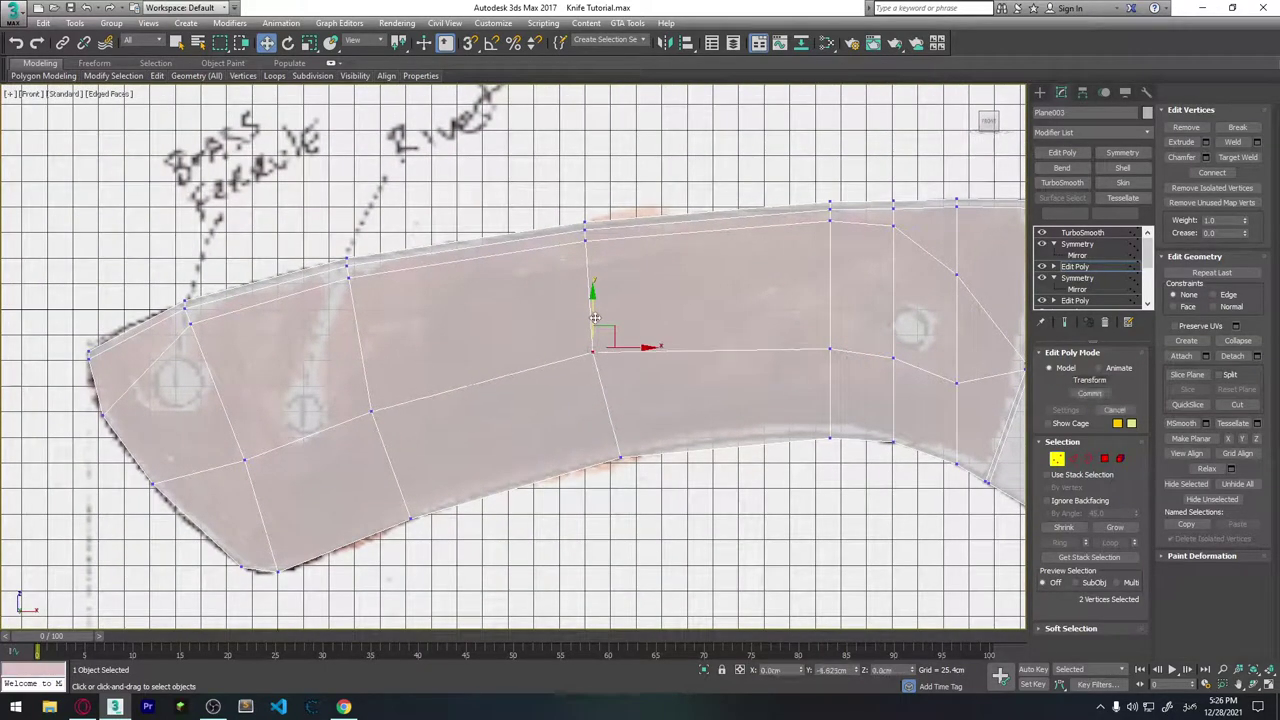
{"action": "scroll", "coordinate": [386, 370], "scroll_direction": "down", "scroll_amount": 2}
{"action": "left_click", "coordinate": [678, 482]}
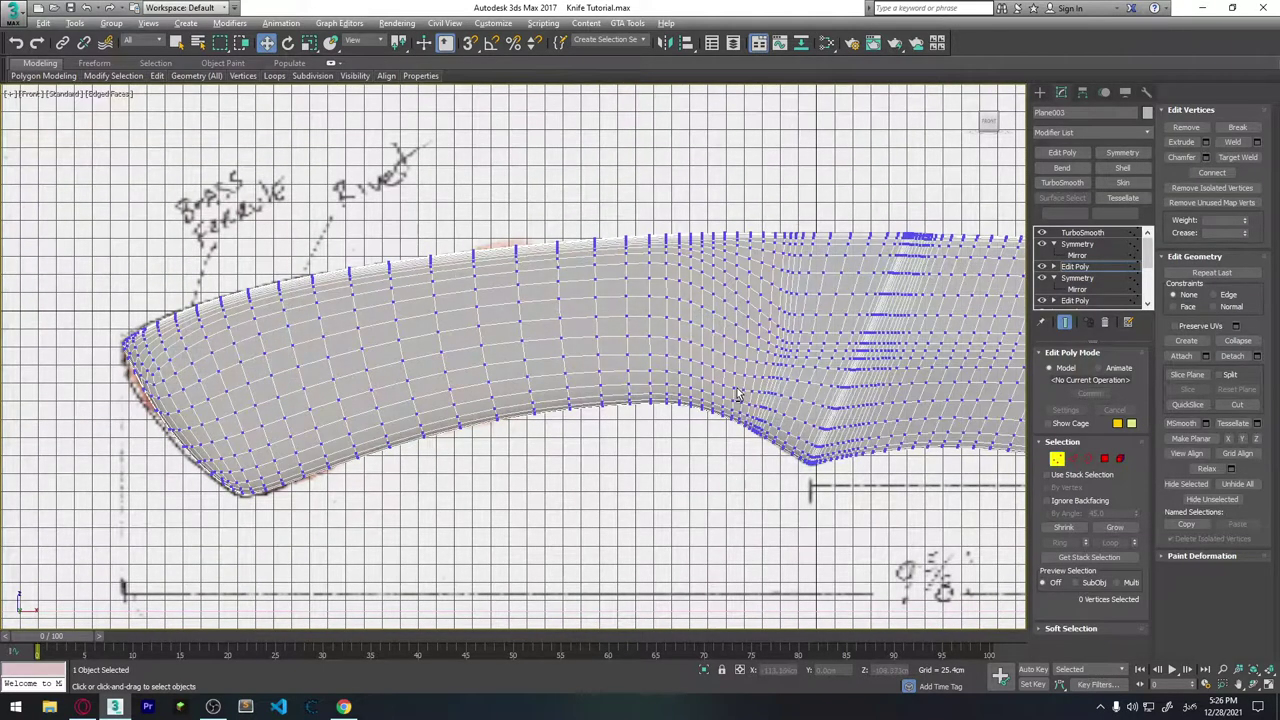
Orbit the Perspective view to inspect the curved handle end, then exit Vertex mode.
{"action": "scroll", "coordinate": [800, 403], "scroll_direction": "down", "scroll_amount": 5}
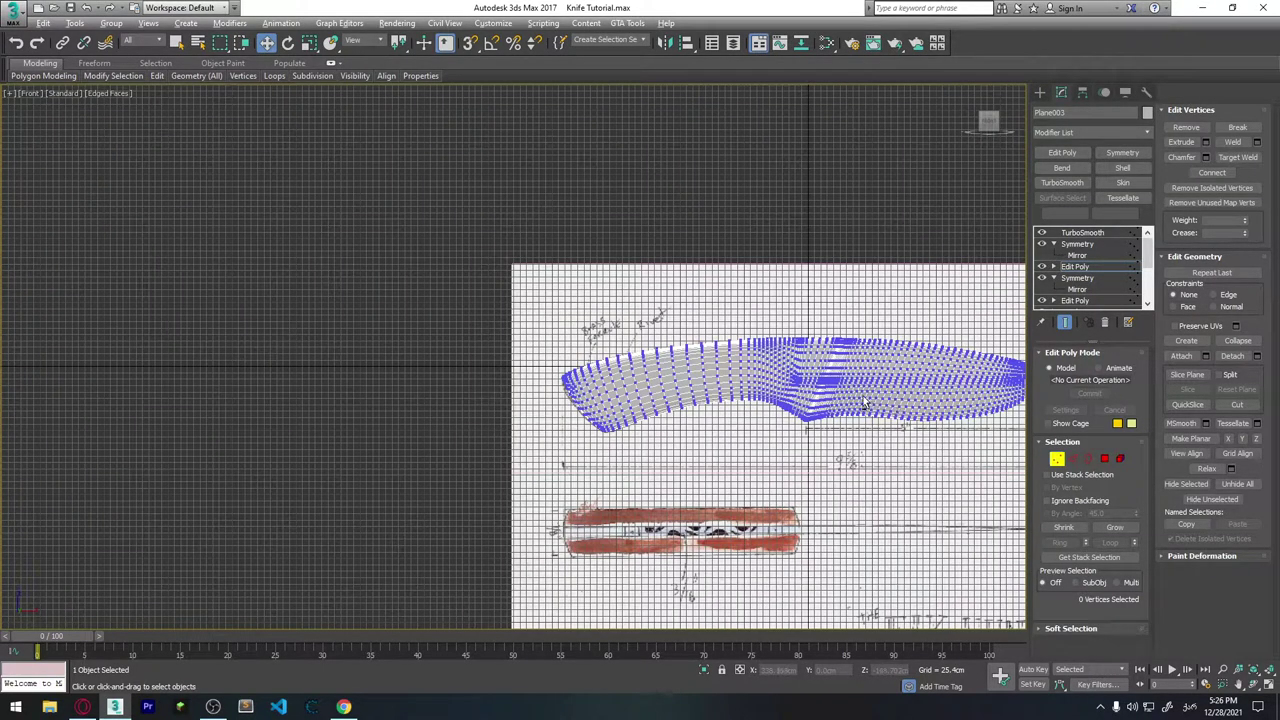
{"action": "key", "text": "p"}
{"action": "mouse_move", "coordinate": [913, 398]}
{"action": "middle_mouse_down", "text": "alt"}
{"action": "mouse_move", "coordinate": [992, 482]}
{"action": "mouse_move", "coordinate": [870, 378]}
{"action": "mouse_move", "coordinate": [785, 390]}
{"action": "middle_mouse_up", "text": "alt"}
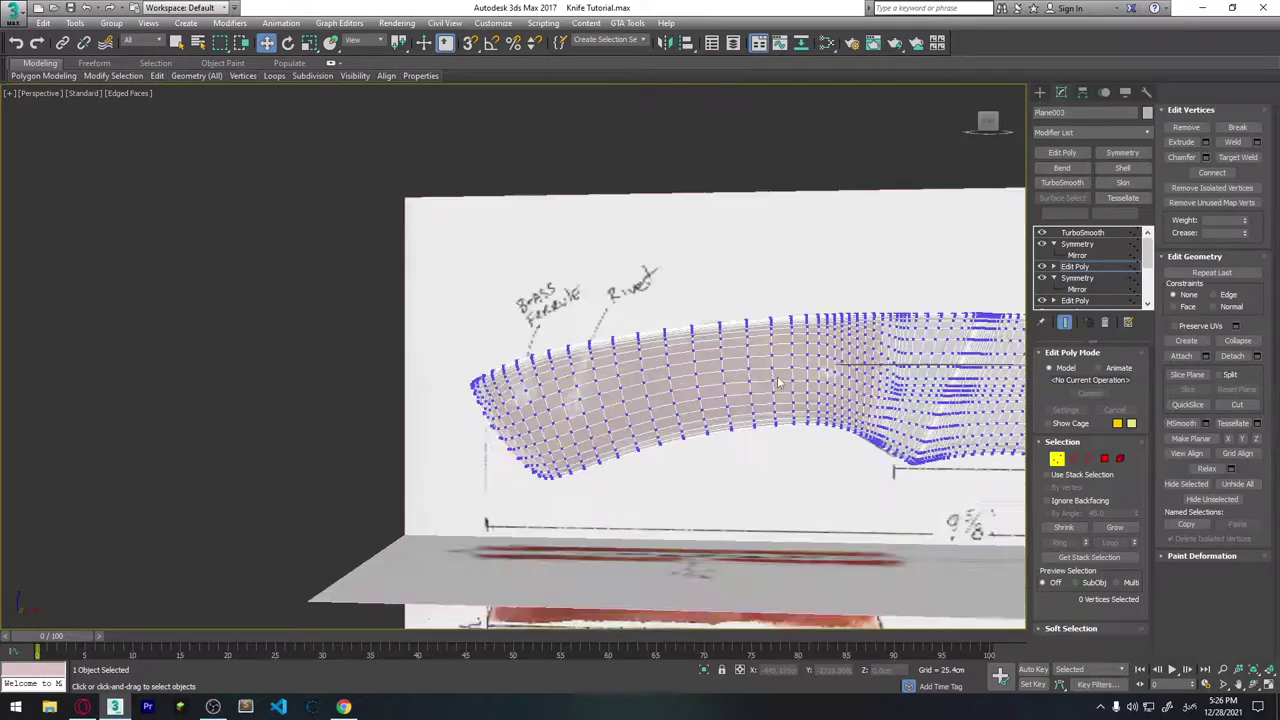
{"action": "scroll", "coordinate": [790, 383], "scroll_direction": "up", "scroll_amount": 10}
{"action": "scroll", "coordinate": [788, 383], "scroll_direction": "down", "scroll_amount": 10}
{"action": "scroll", "coordinate": [787, 375], "scroll_direction": "up", "scroll_amount": 10}
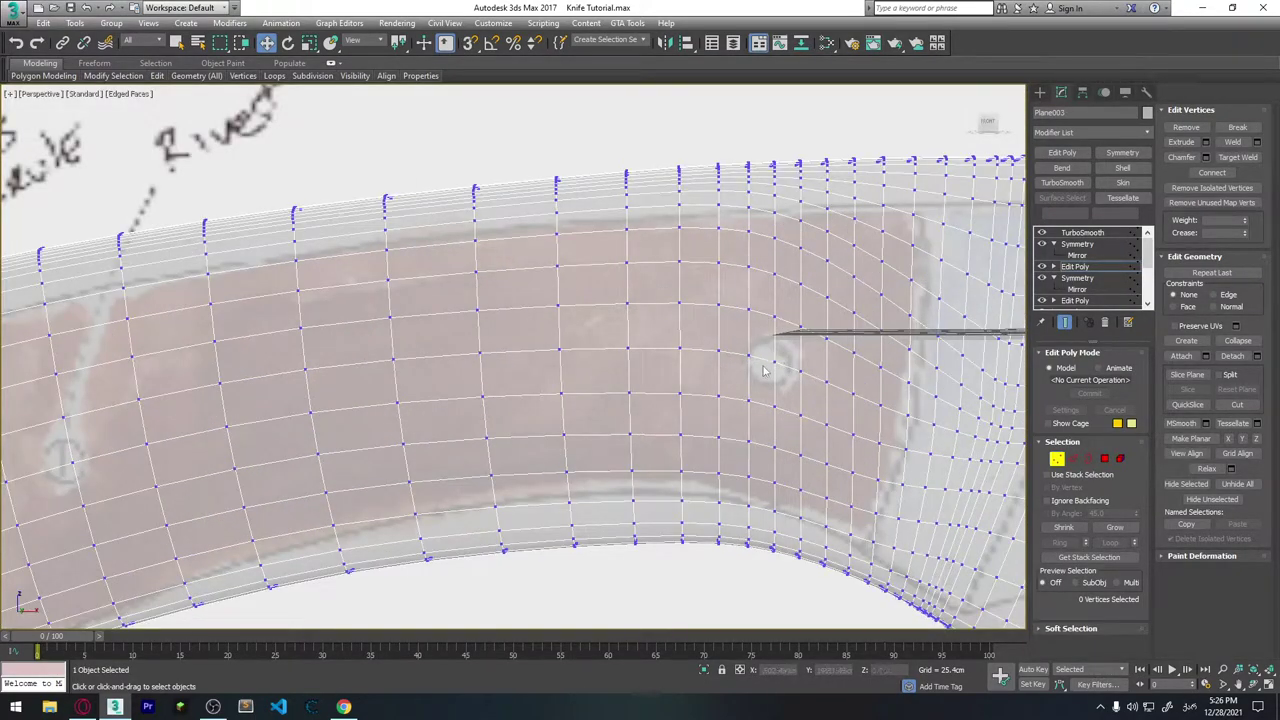
{"action": "middle_click_drag", "start_coordinate": [763, 371], "coordinate": [700, 407], "text": "alt"}
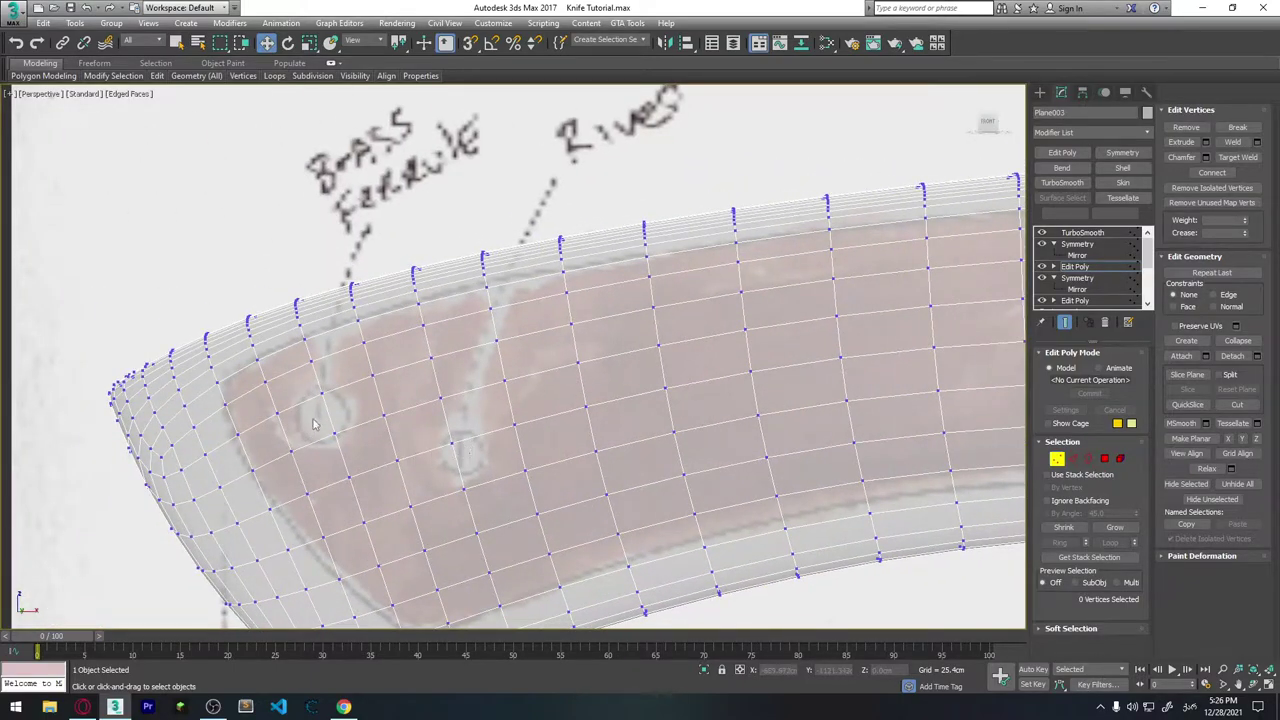
{"action": "scroll", "coordinate": [530, 430], "scroll_direction": "down", "scroll_amount": 2}
{"action": "scroll", "coordinate": [527, 449], "scroll_direction": "down", "scroll_amount": 3}
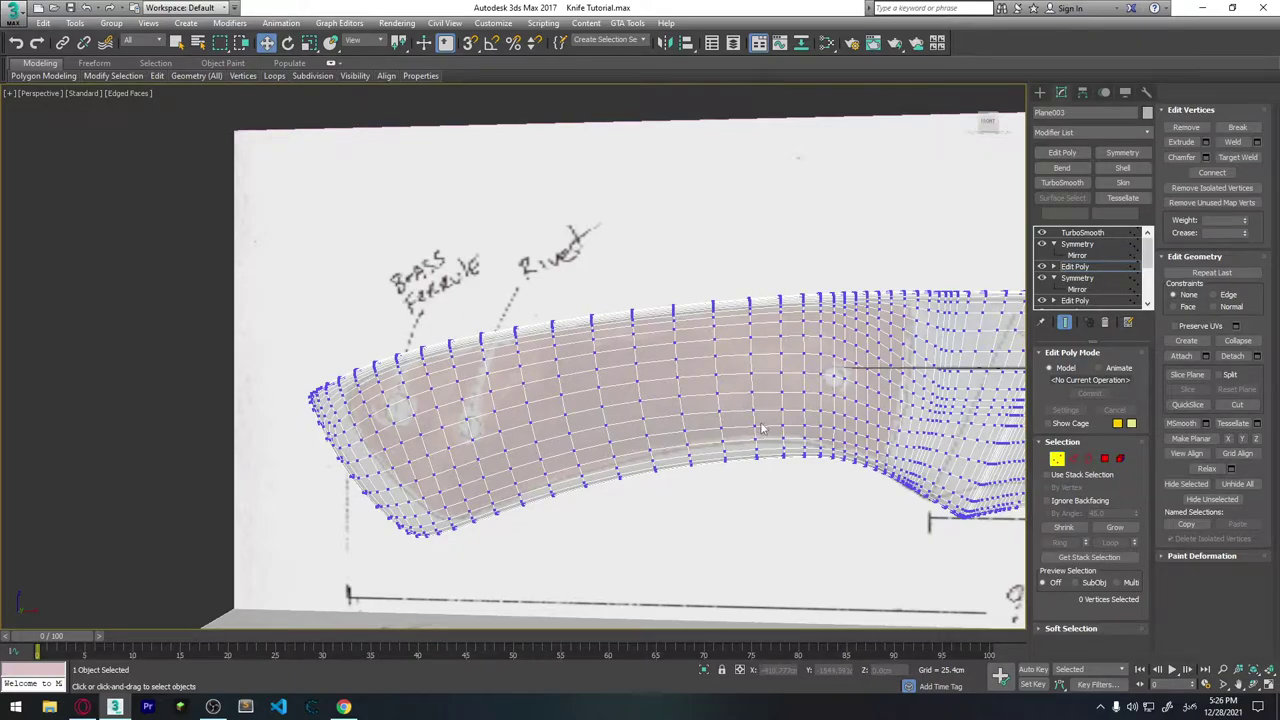
{"action": "mouse_move", "coordinate": [763, 430]}
{"action": "middle_mouse_down", "text": "alt"}
{"action": "mouse_move", "coordinate": [503, 430]}
{"action": "mouse_move", "coordinate": [752, 436]}
{"action": "middle_mouse_up", "text": "alt"}
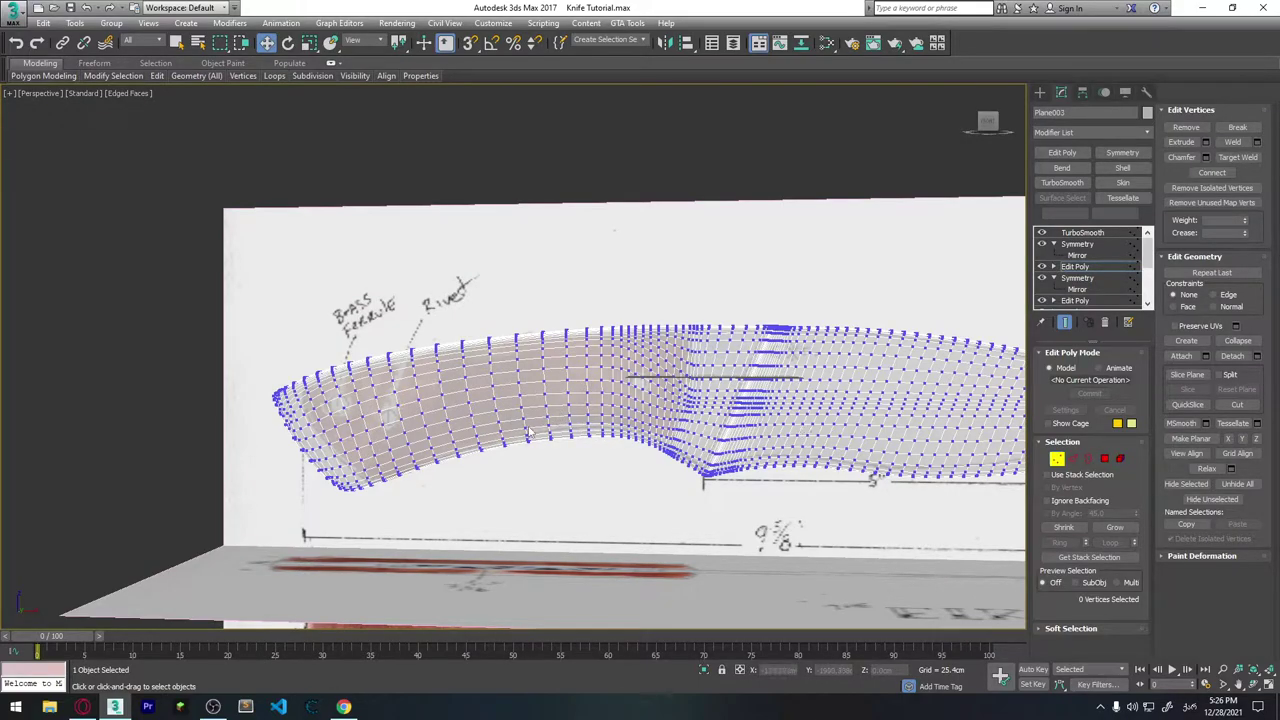
{"action": "left_click", "coordinate": [1057, 459]}
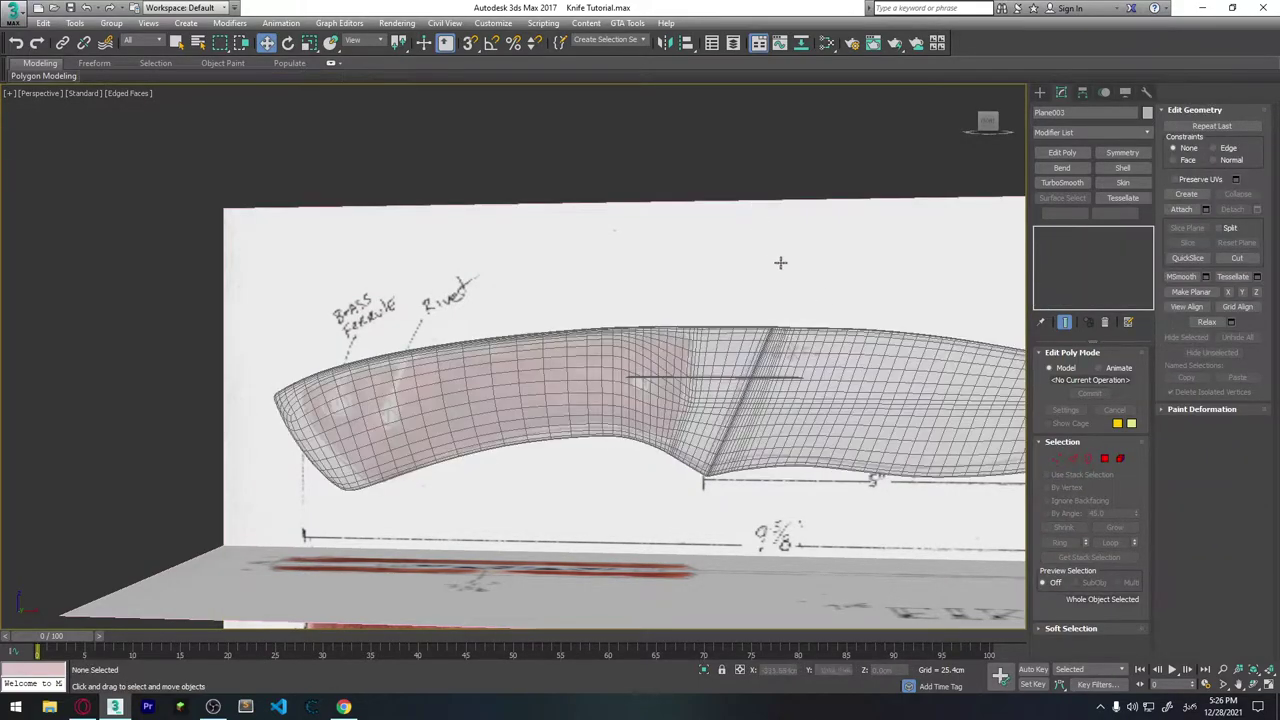
Compare the TurboSmooth result with the low-poly Edit Poly level while orbiting the knife.
{"action": "left_click", "coordinate": [1082, 232]}
{"action": "mouse_move", "coordinate": [790, 430]}
{"action": "middle_mouse_down", "text": "alt"}
{"action": "mouse_move", "coordinate": [894, 423]}
{"action": "mouse_move", "coordinate": [900, 391]}
{"action": "mouse_move", "coordinate": [925, 436]}
{"action": "mouse_move", "coordinate": [858, 440]}
{"action": "middle_mouse_up", "text": "alt"}
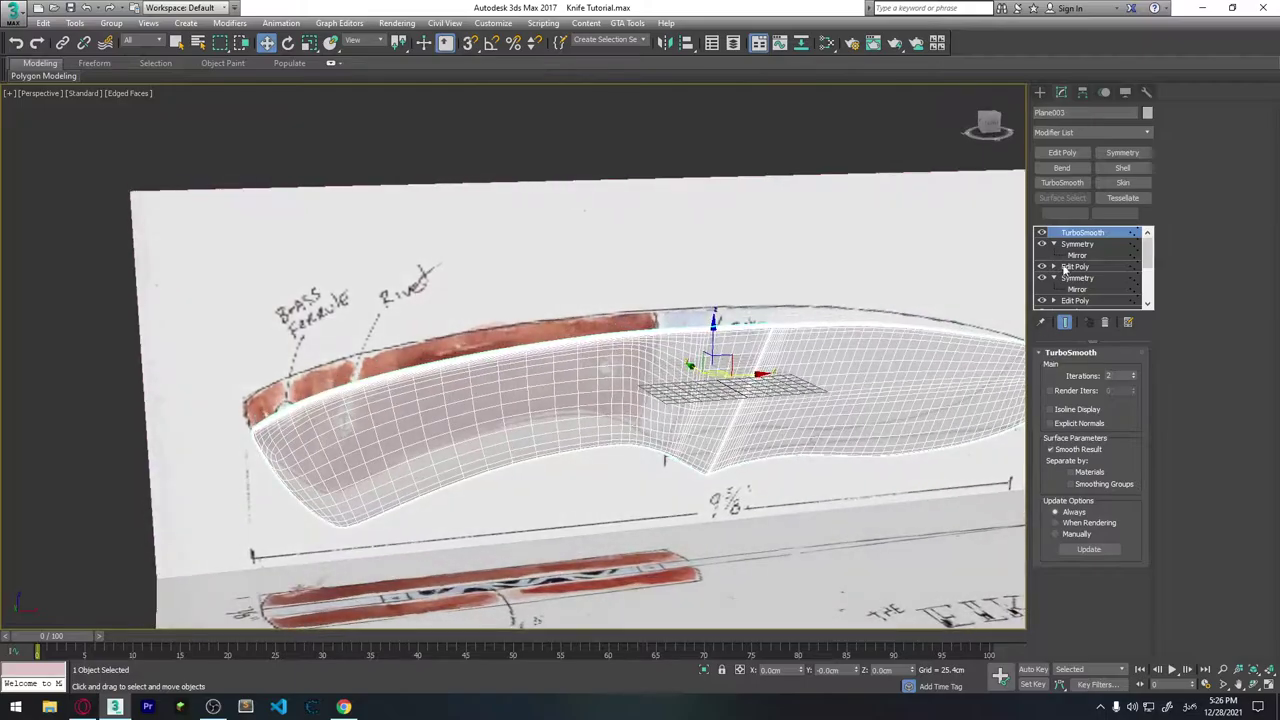
{"action": "left_click", "coordinate": [1077, 268]}
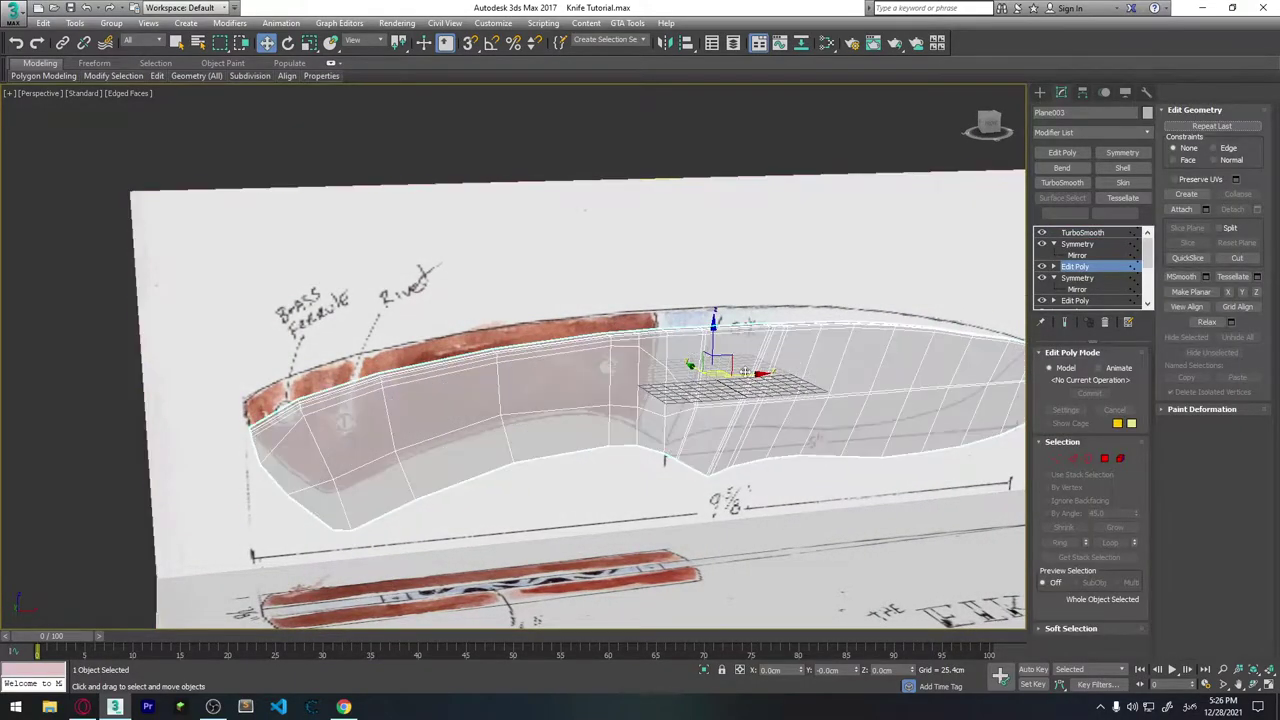
{"action": "mouse_move", "coordinate": [659, 419]}
{"action": "middle_mouse_down"}
{"action": "mouse_move", "coordinate": [804, 374]}
{"action": "mouse_move", "coordinate": [872, 378]}
{"action": "mouse_move", "coordinate": [857, 403]}
{"action": "mouse_move", "coordinate": [799, 384]}
{"action": "middle_mouse_up"}
{"action": "mouse_move", "coordinate": [814, 367]}
{"action": "middle_mouse_down", "text": "alt"}
{"action": "mouse_move", "coordinate": [928, 352]}
{"action": "mouse_move", "coordinate": [831, 366]}
{"action": "middle_mouse_up", "text": "alt"}
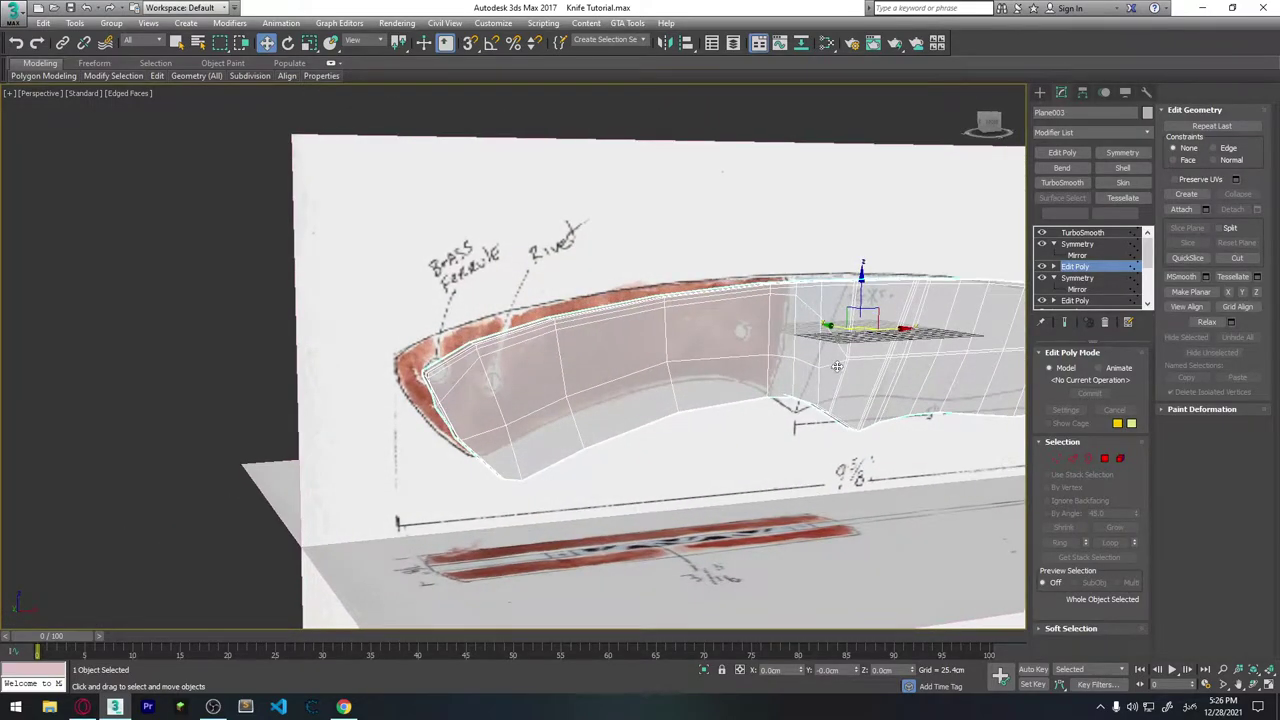
{"action": "mouse_move", "coordinate": [831, 366]}
{"action": "middle_mouse_down", "text": "alt"}
{"action": "mouse_move", "coordinate": [862, 352]}
{"action": "mouse_move", "coordinate": [745, 347]}
{"action": "mouse_move", "coordinate": [997, 297]}
{"action": "middle_mouse_up", "text": "alt"}
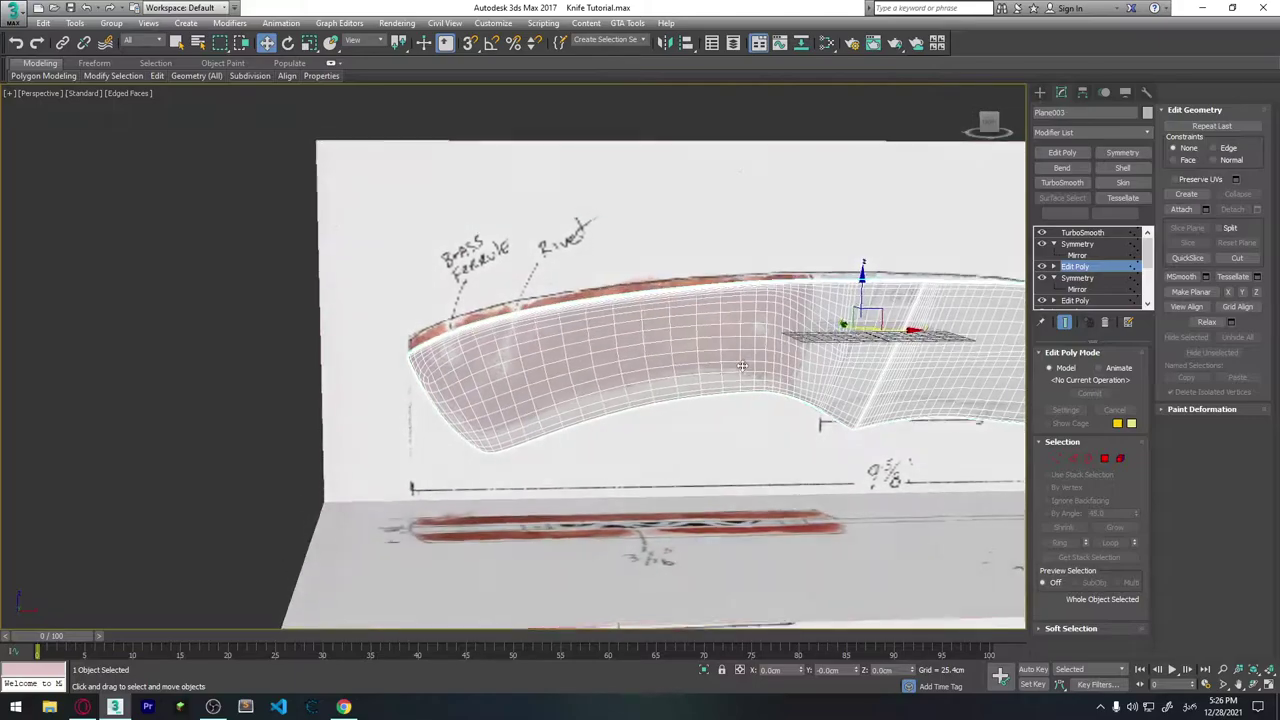
Reselect TurboSmooth and add an Edit Poly modifier on top of it.
{"action": "scroll", "coordinate": [743, 349], "scroll_direction": "up", "scroll_amount": 2}
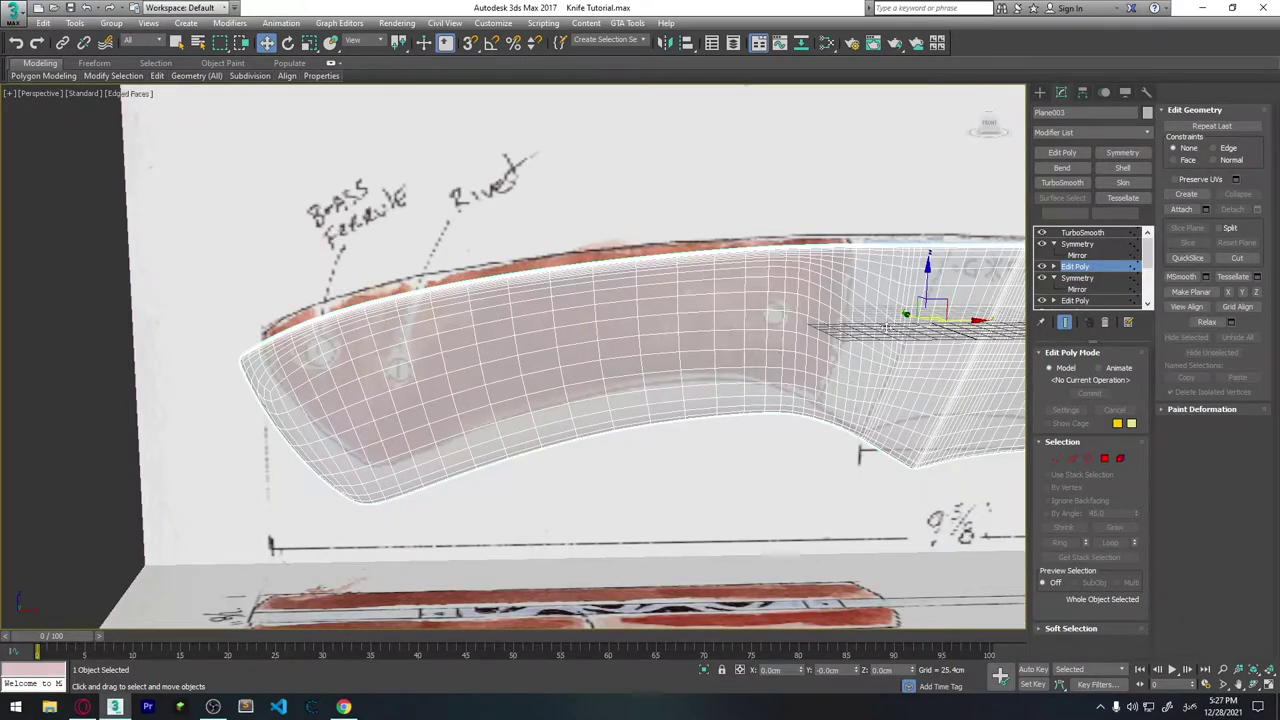
{"action": "mouse_move", "coordinate": [886, 328]}
{"action": "middle_mouse_down", "text": "alt"}
{"action": "mouse_move", "coordinate": [857, 420]}
{"action": "mouse_move", "coordinate": [846, 400]}
{"action": "mouse_move", "coordinate": [779, 389]}
{"action": "middle_mouse_up", "text": "alt"}
{"action": "scroll", "coordinate": [857, 420], "scroll_direction": "down", "scroll_amount": 3}
{"action": "scroll", "coordinate": [846, 400], "scroll_direction": "up", "scroll_amount": 2}
{"action": "scroll", "coordinate": [846, 400], "scroll_direction": "up", "scroll_amount": 2}
{"action": "scroll", "coordinate": [846, 400], "scroll_direction": "down", "scroll_amount": 4}
{"action": "scroll", "coordinate": [779, 389], "scroll_direction": "up", "scroll_amount": 2}
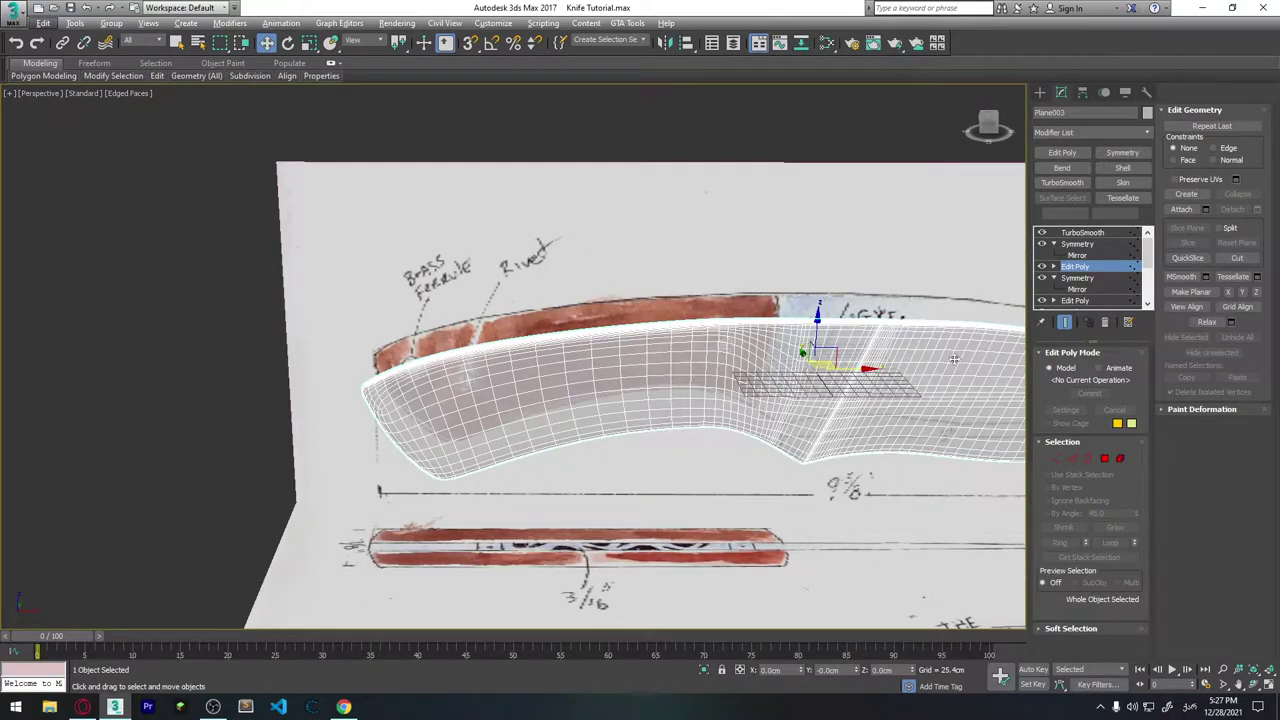
{"action": "scroll", "coordinate": [786, 378], "scroll_direction": "up", "scroll_amount": 2}
{"action": "scroll", "coordinate": [786, 378], "scroll_direction": "up", "scroll_amount": 2}
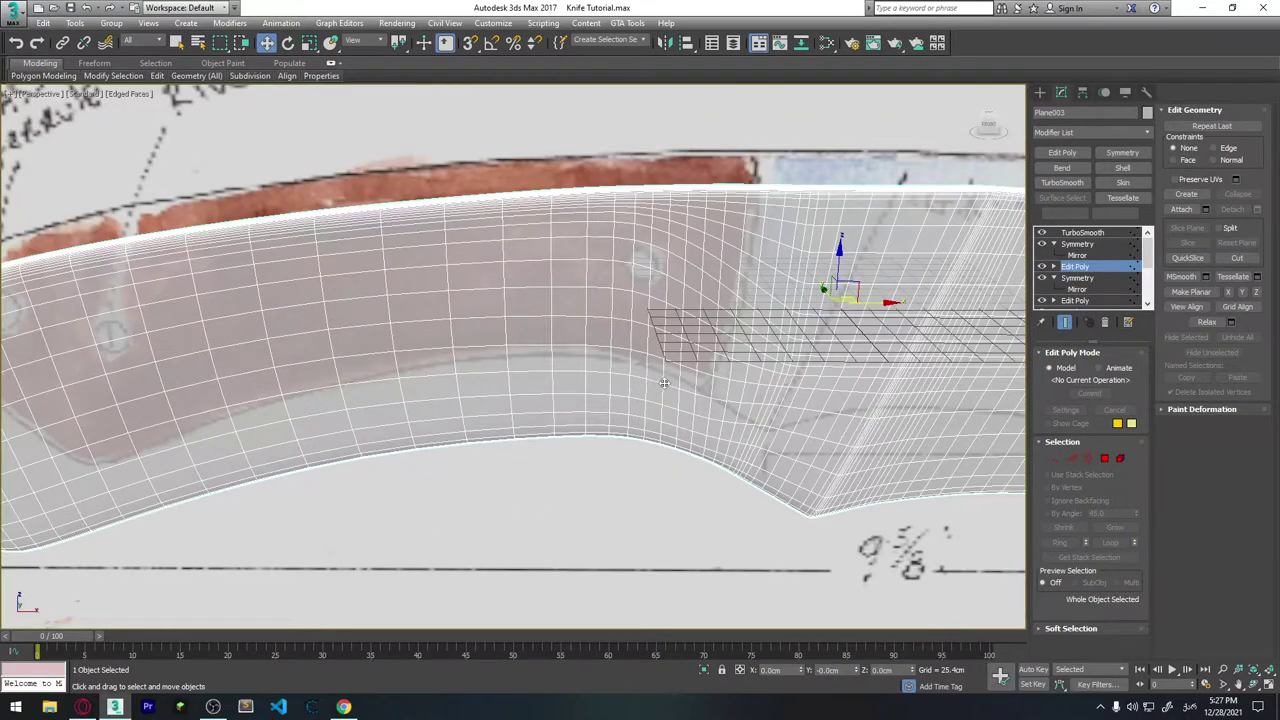
{"action": "scroll", "coordinate": [664, 383], "scroll_direction": "down", "scroll_amount": 4}
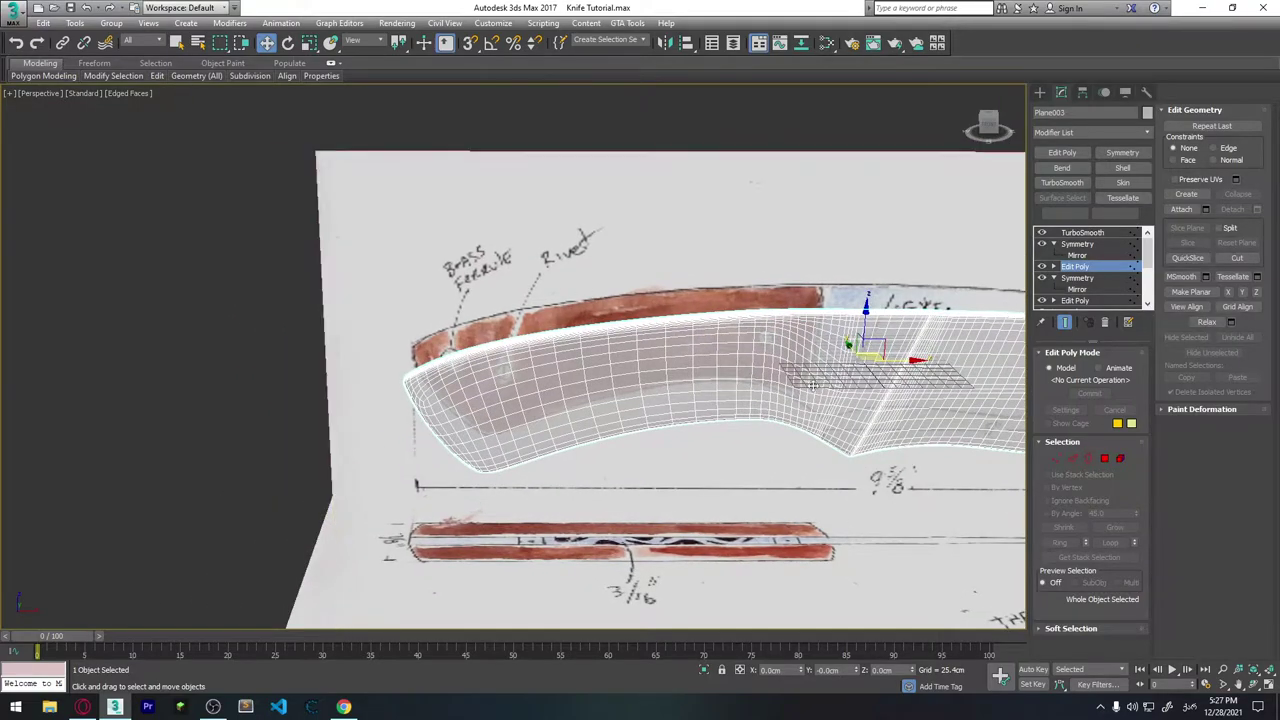
{"action": "scroll", "coordinate": [813, 385], "scroll_direction": "up", "scroll_amount": 2}
{"action": "left_click", "coordinate": [1080, 233]}
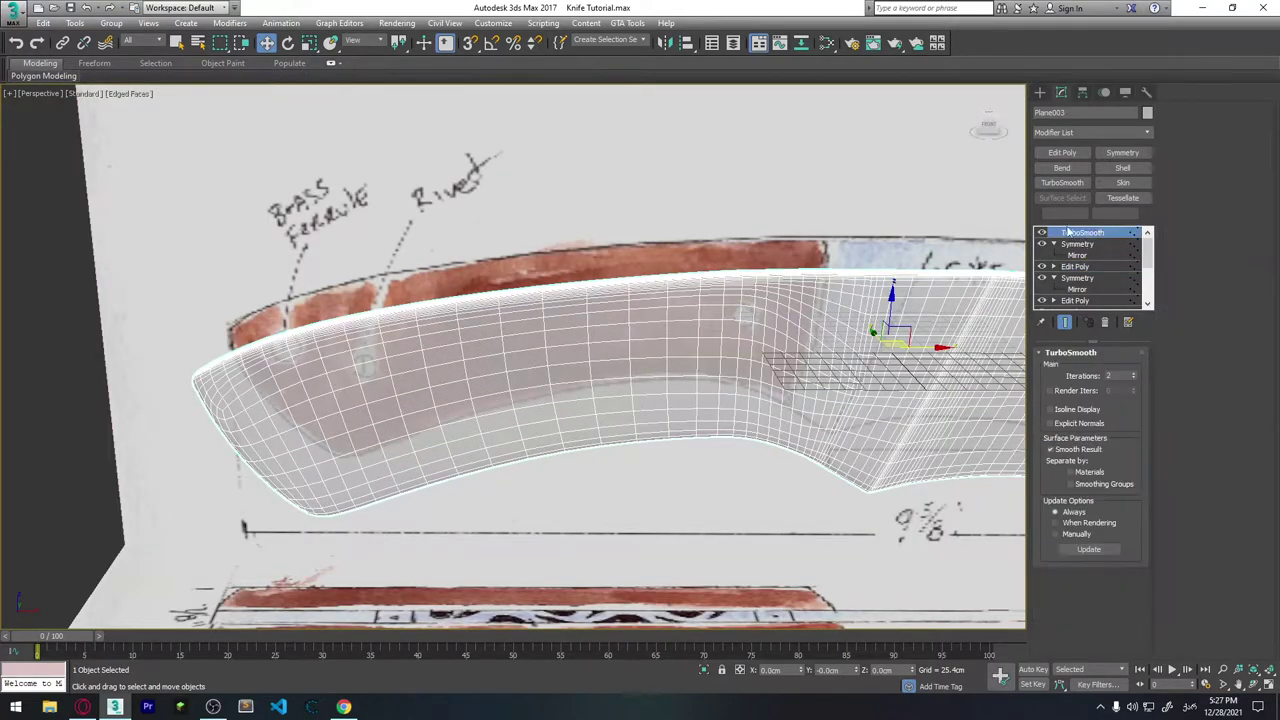
{"action": "left_click", "coordinate": [1062, 152]}
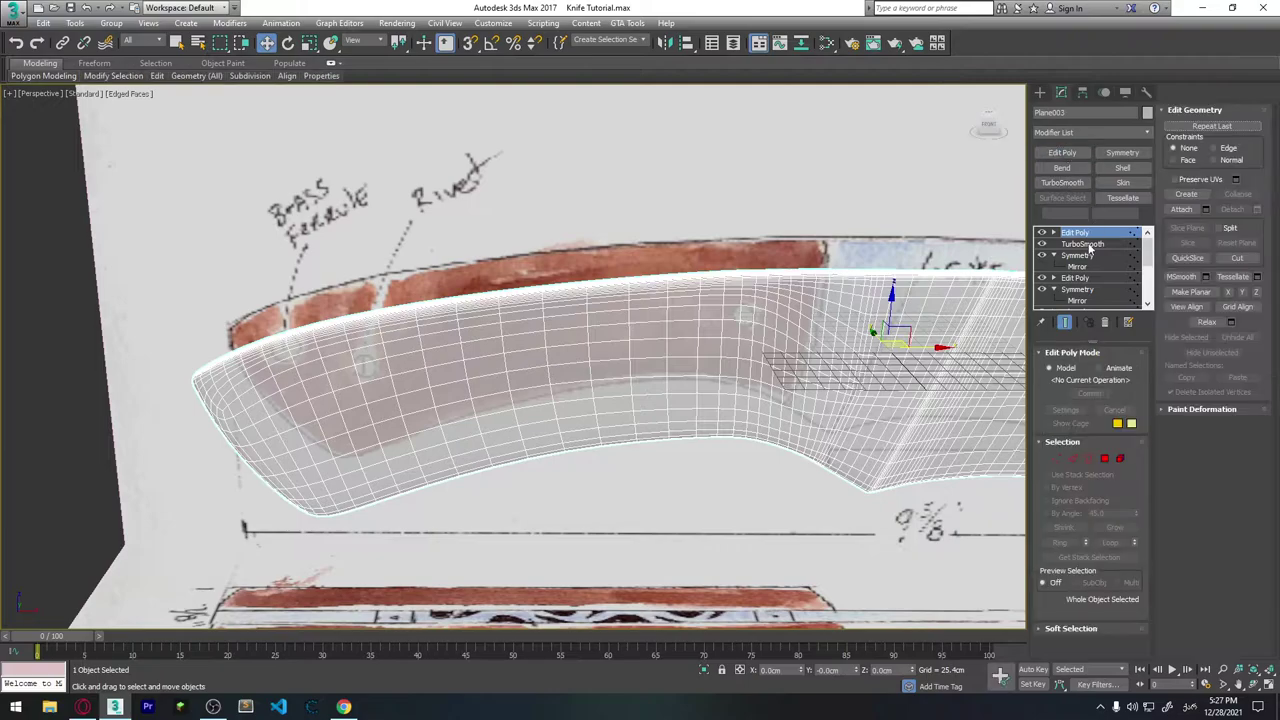
In Polygon mode with By Angle at 5.0, select the knife's connected faces.
{"action": "left_click", "coordinate": [1105, 457]}
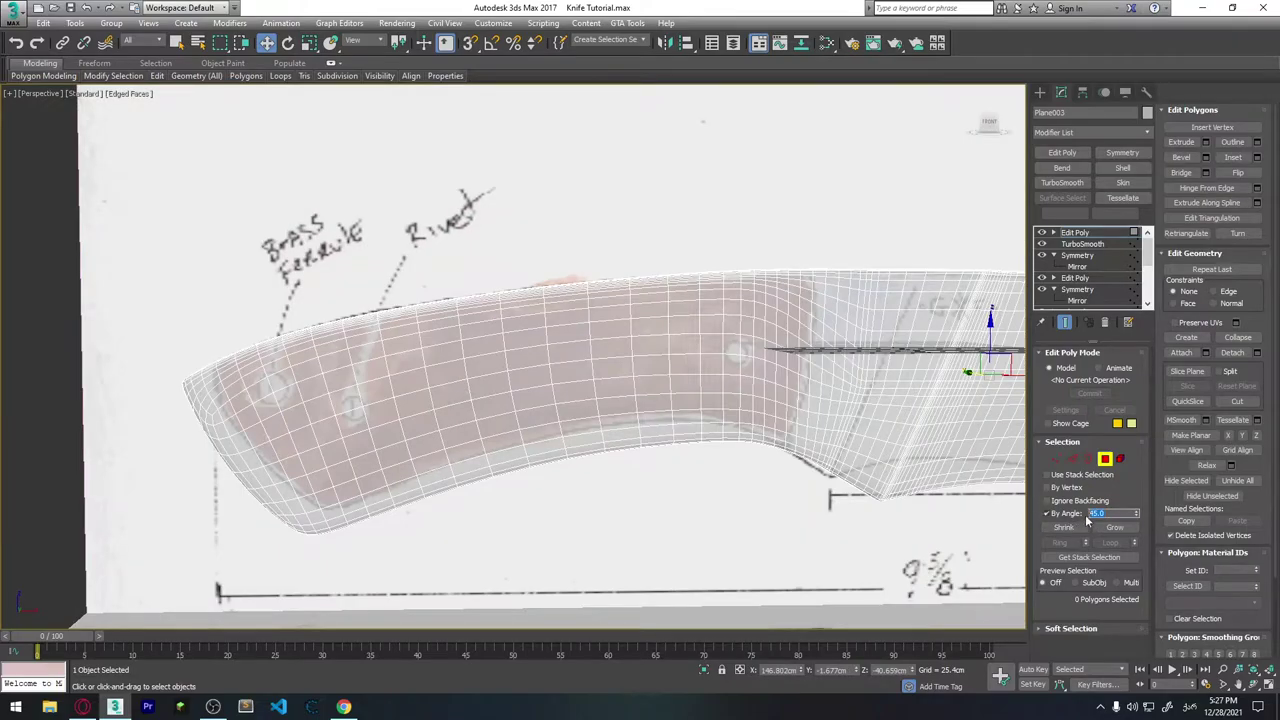
{"action": "left_click", "coordinate": [1113, 513]}
{"action": "type", "text": "5"}
{"action": "left_click", "coordinate": [603, 368]}
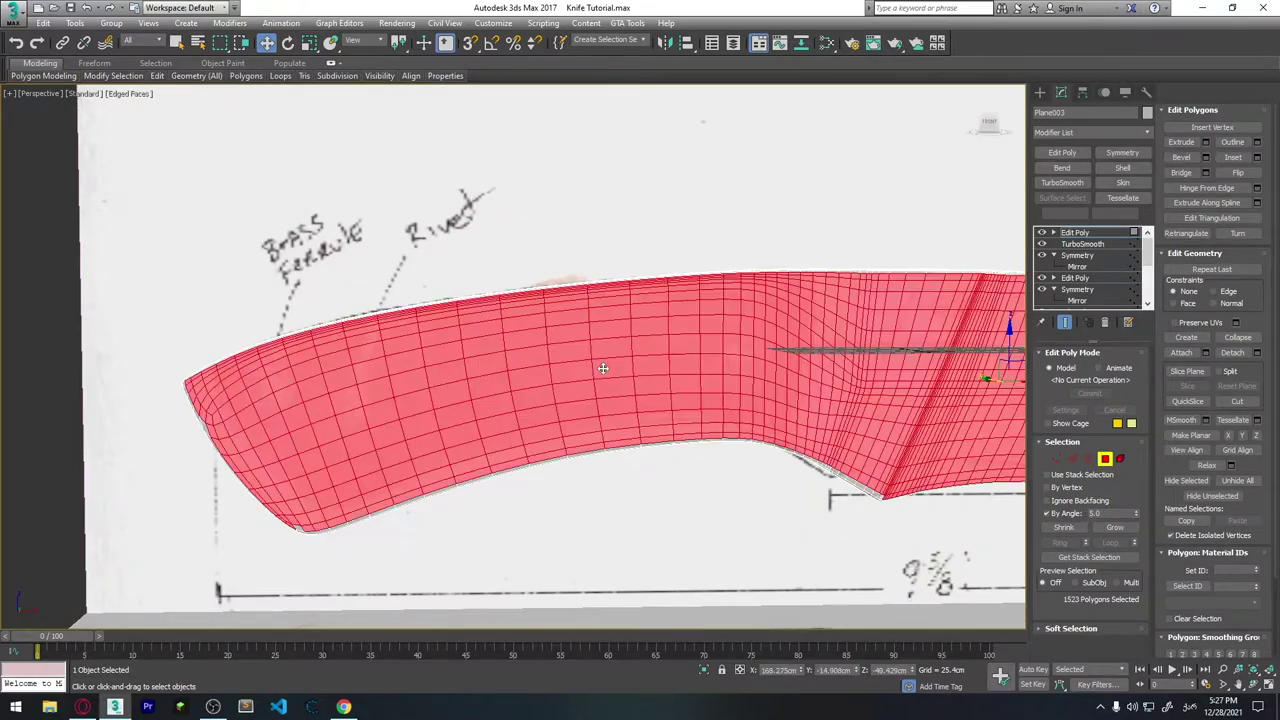
{"action": "mouse_move", "coordinate": [683, 408]}
{"action": "middle_mouse_down", "text": "alt"}
{"action": "mouse_move", "coordinate": [773, 273]}
{"action": "mouse_move", "coordinate": [680, 374]}
{"action": "mouse_move", "coordinate": [444, 362]}
{"action": "middle_mouse_up", "text": "alt"}
Select all knife faces, then box-deselect the blade faces from tip toward the handle.
{"action": "left_click", "coordinate": [911, 298]}
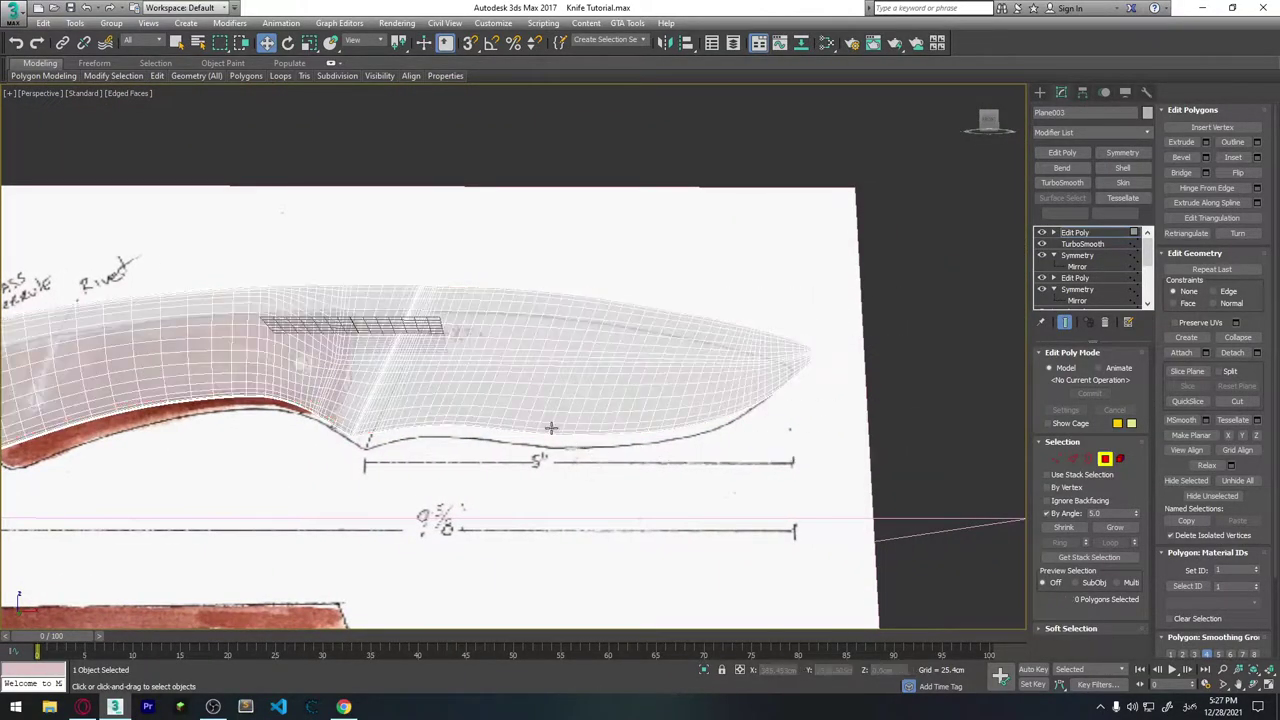
{"action": "key", "text": "ctrl+a"}
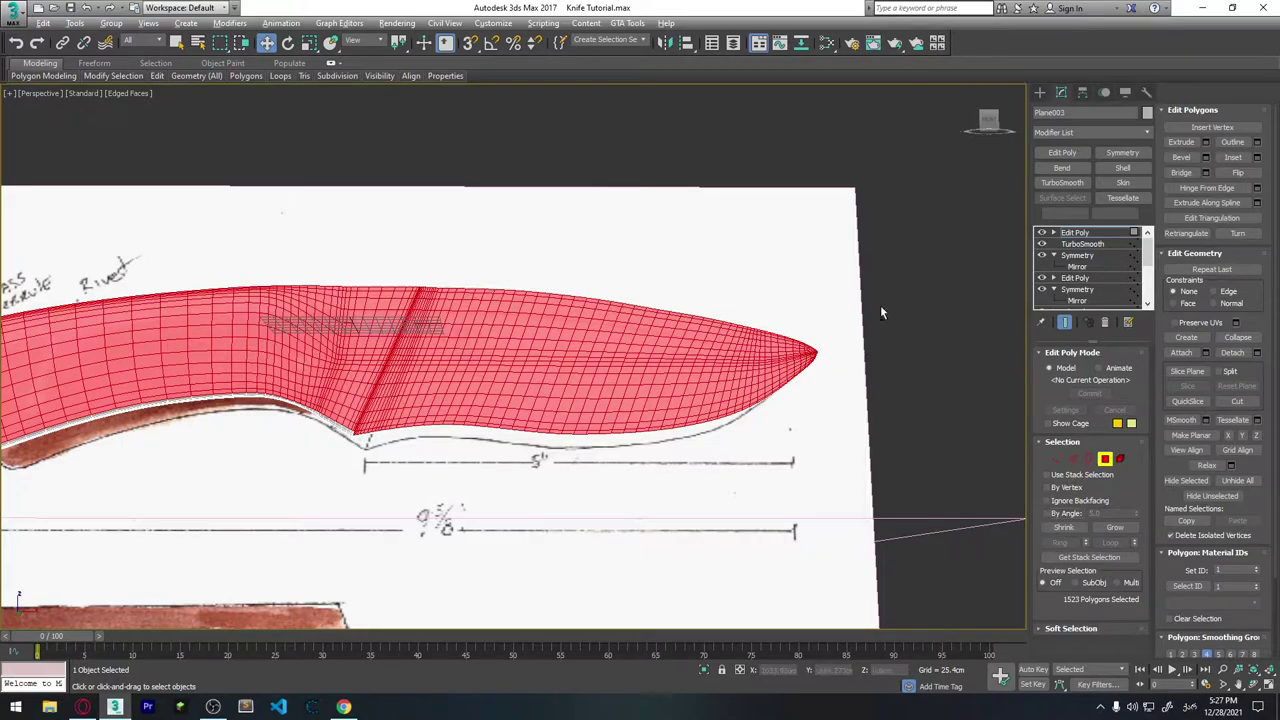
{"action": "left_click_drag", "start_coordinate": [893, 286], "coordinate": [669, 487], "text": "alt"}
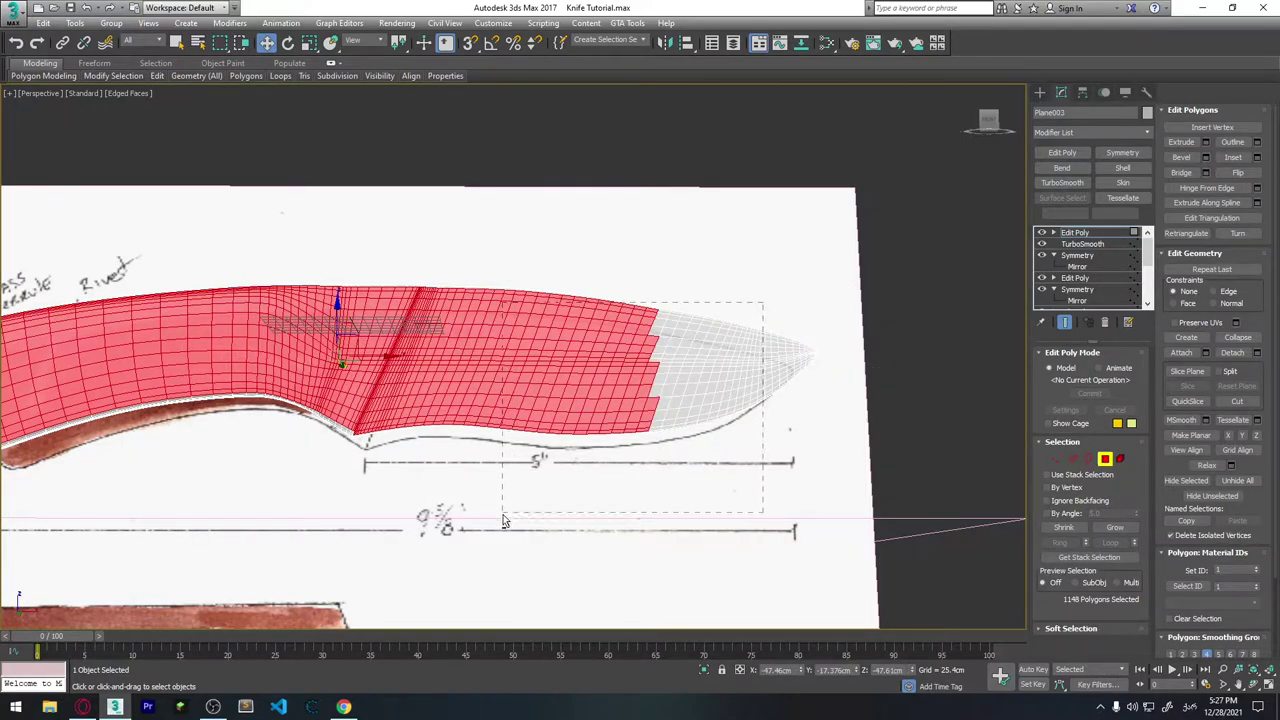
{"action": "left_click_drag", "start_coordinate": [503, 520], "coordinate": [480, 430], "text": "alt"}
{"action": "left_click_drag", "start_coordinate": [462, 284], "coordinate": [428, 323], "text": "alt"}
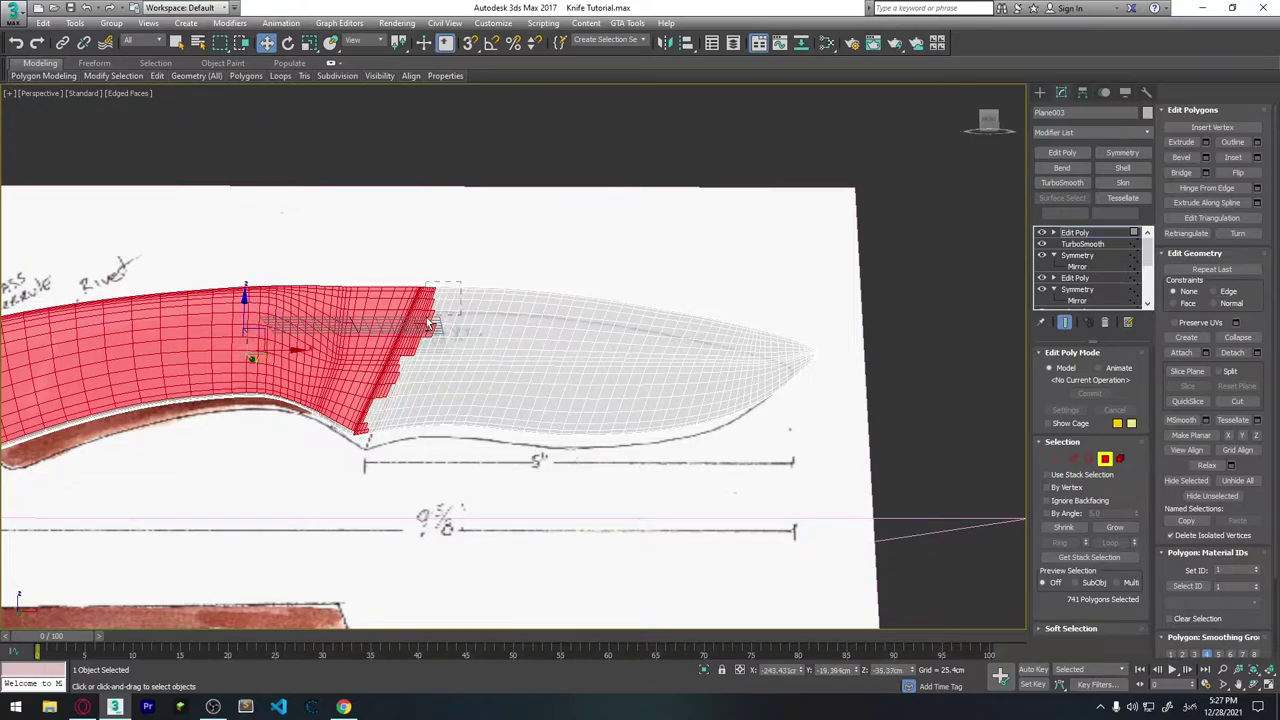
{"action": "scroll", "coordinate": [390, 410], "scroll_direction": "up", "scroll_amount": 2}
{"action": "scroll", "coordinate": [464, 574], "scroll_direction": "up", "scroll_amount": 4}
{"action": "scroll", "coordinate": [608, 369], "scroll_direction": "down", "scroll_amount": 2}
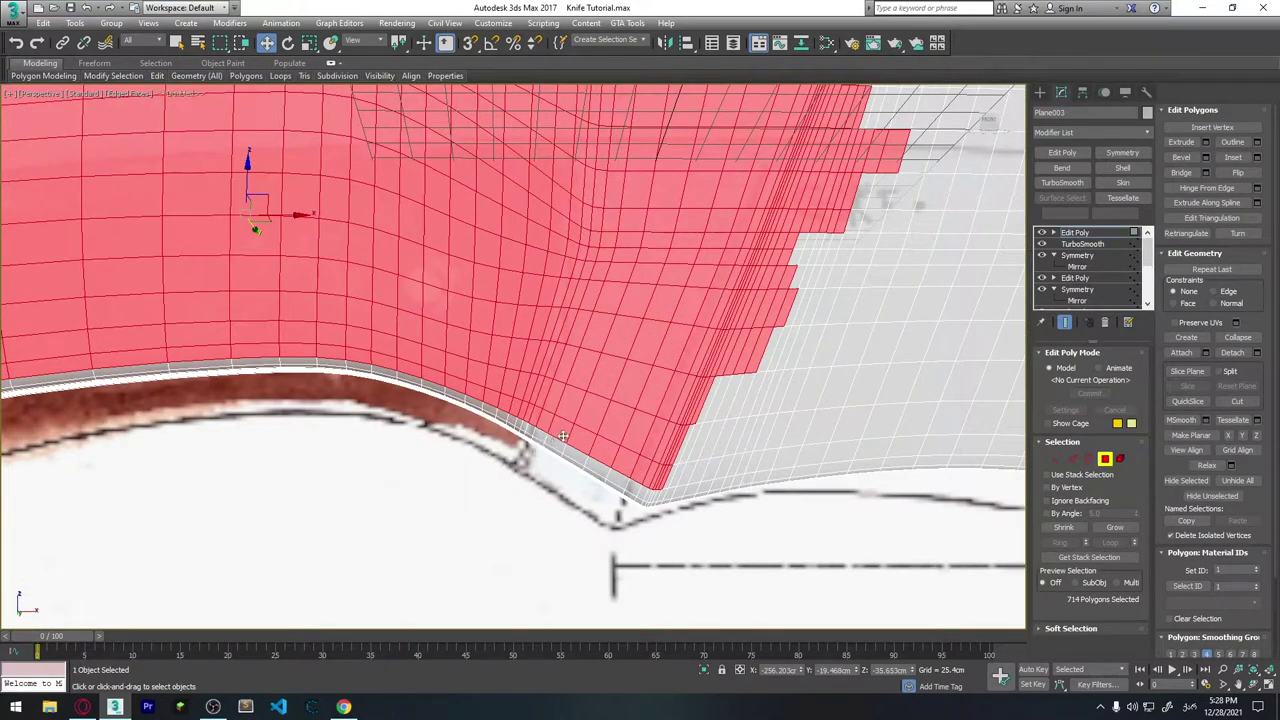
In Front view, deselect the remaining blade faces beyond the handle, undoing the notch deselection.
{"action": "key", "text": "f"}
{"action": "scroll", "coordinate": [664, 444], "scroll_direction": "up", "scroll_amount": 3}
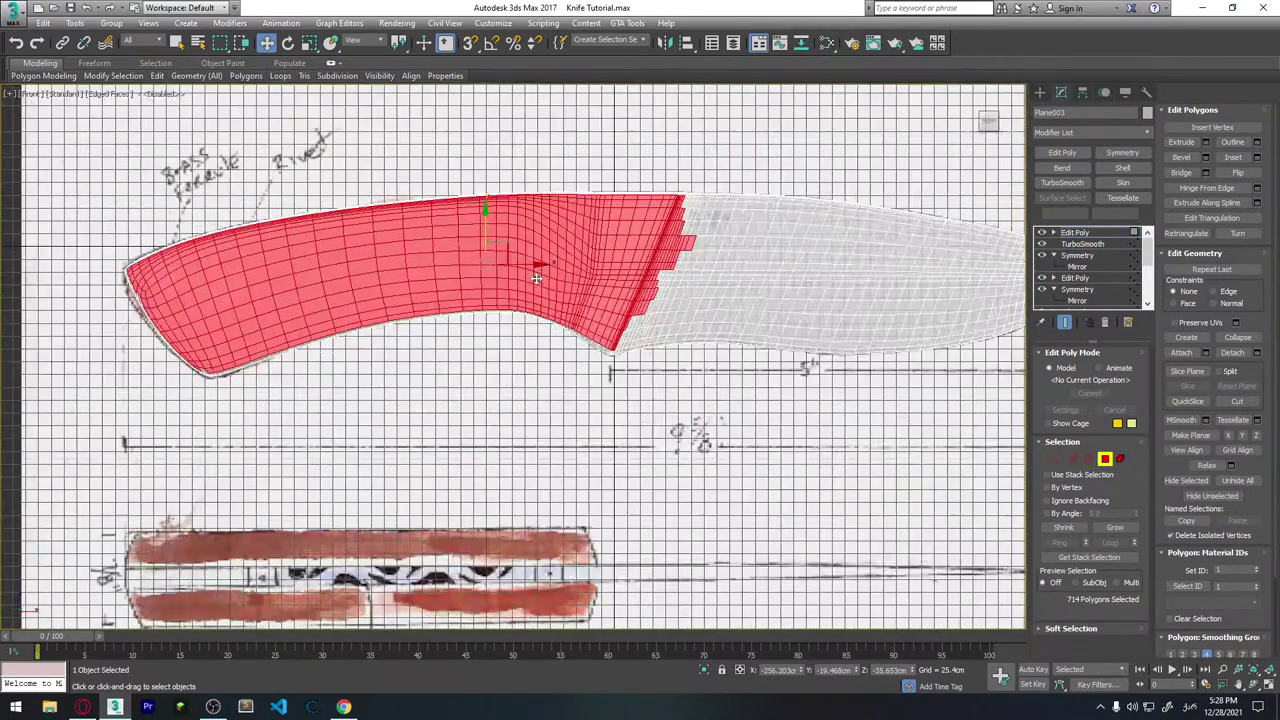
{"action": "scroll", "coordinate": [637, 306], "scroll_direction": "up", "scroll_amount": 3}
{"action": "scroll", "coordinate": [641, 312], "scroll_direction": "up", "scroll_amount": 2}
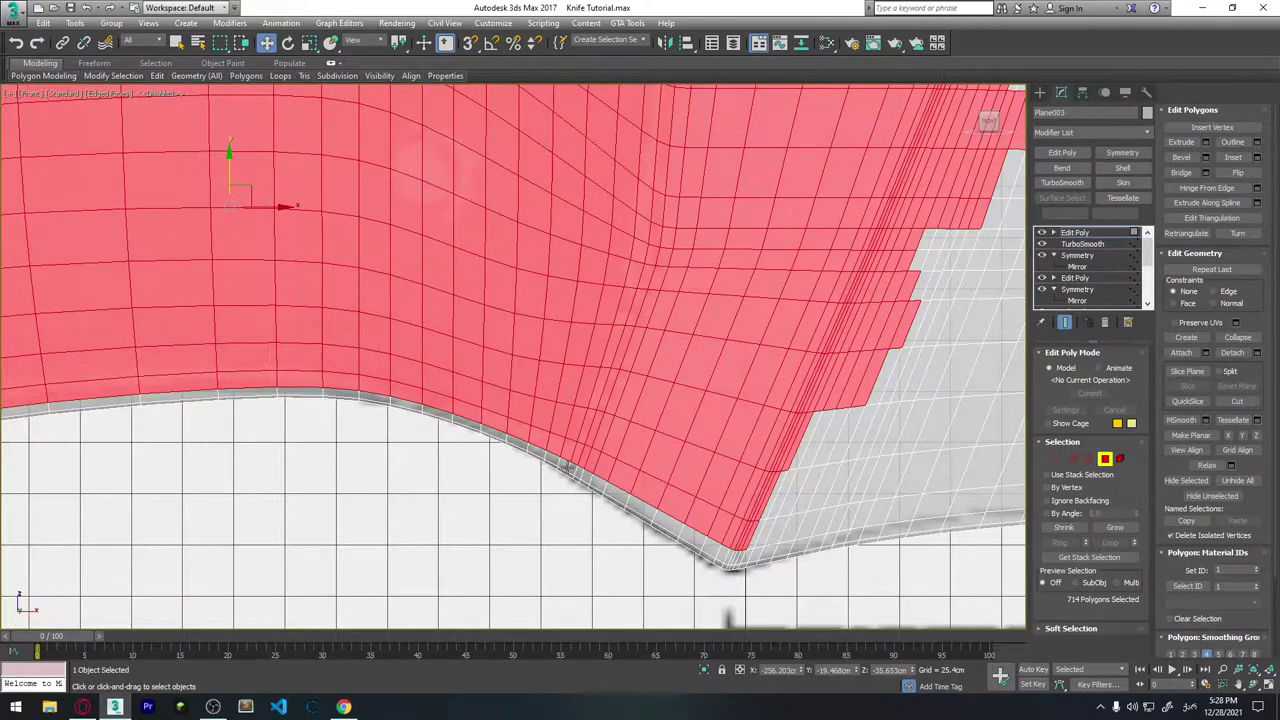
{"action": "scroll", "coordinate": [566, 469], "scroll_direction": "down", "scroll_amount": 3}
{"action": "middle_click_drag", "start_coordinate": [651, 316], "coordinate": [625, 353]}
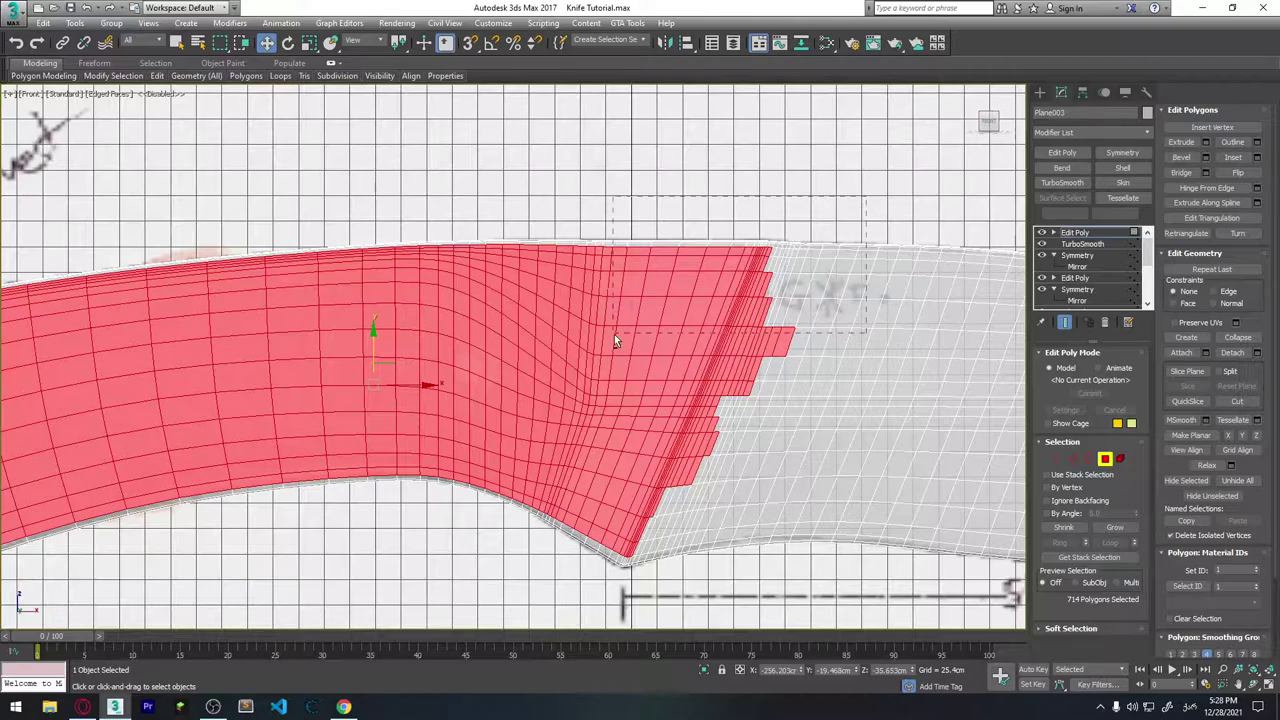
{"action": "left_click_drag", "start_coordinate": [865, 197], "coordinate": [577, 513], "text": "alt"}
{"action": "scroll", "coordinate": [591, 406], "scroll_direction": "up", "scroll_amount": 2}
{"action": "scroll", "coordinate": [591, 406], "scroll_direction": "down", "scroll_amount": 4}
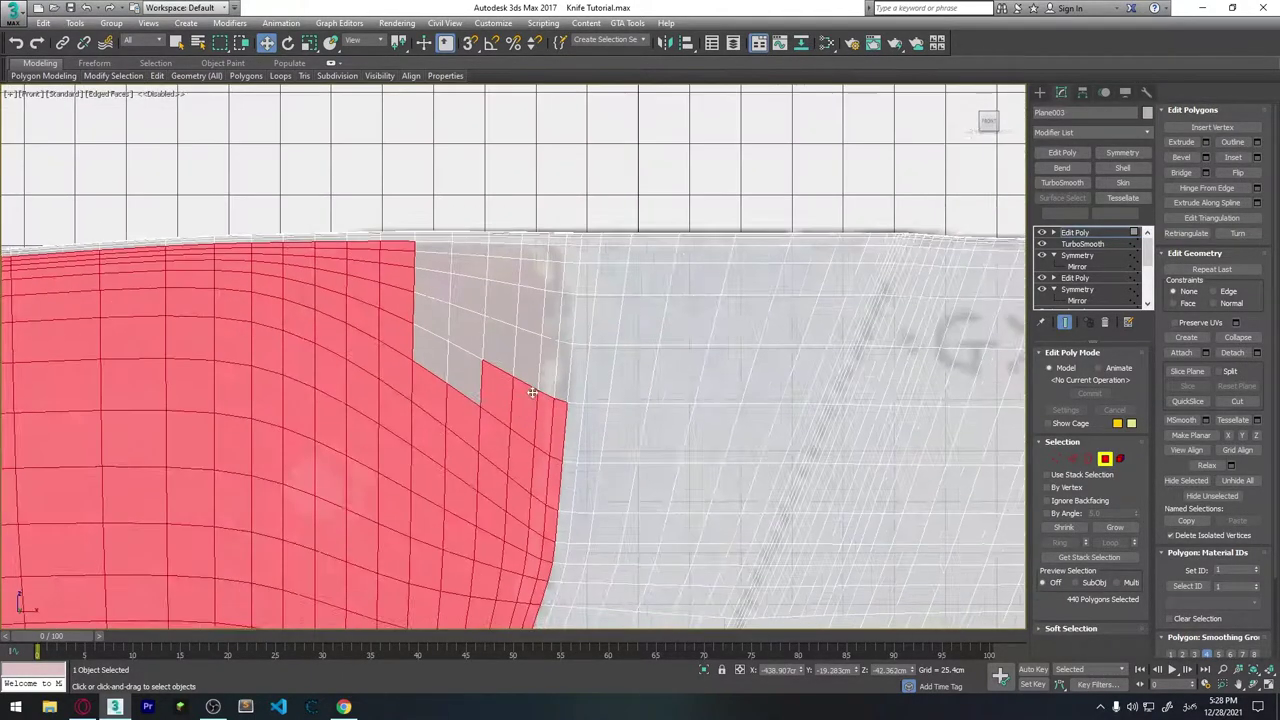
{"action": "scroll", "coordinate": [560, 410], "scroll_direction": "up", "scroll_amount": 1}
{"action": "key", "text": "ctrl+z"}
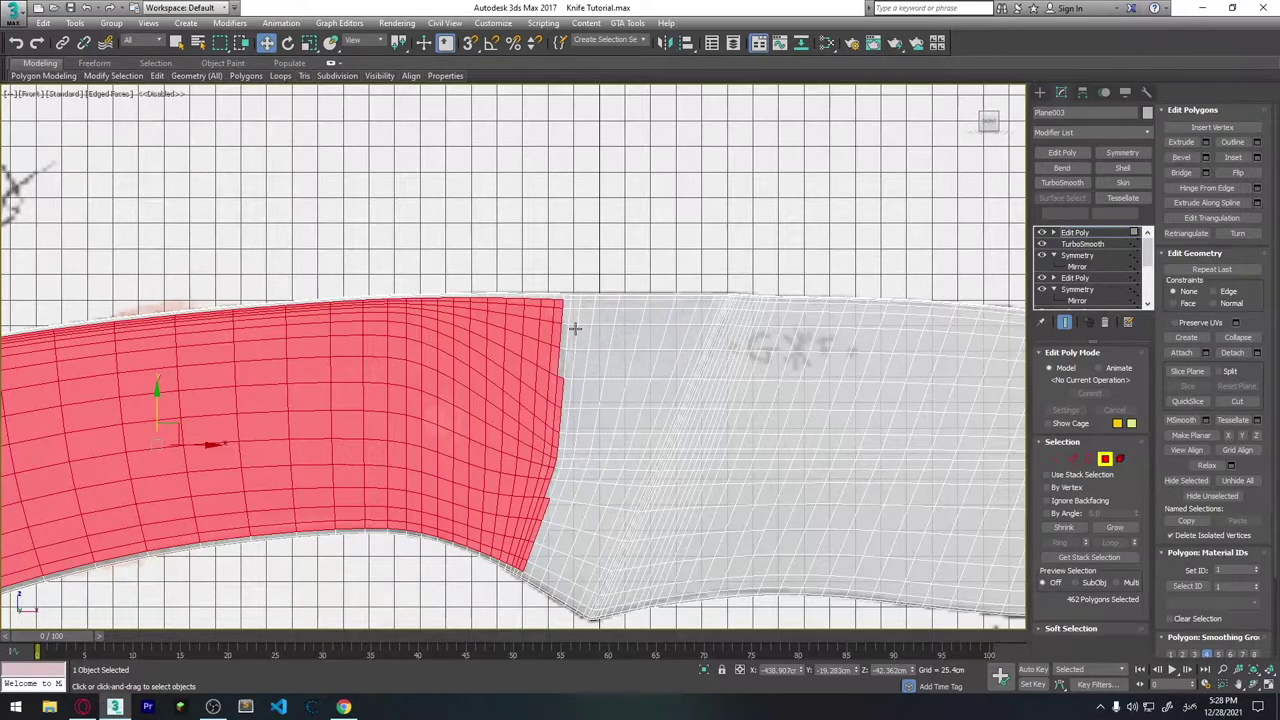
Add four faces along the handle's edge, then remove four edge faces along the lower curve.
{"action": "scroll", "coordinate": [575, 328], "scroll_direction": "up", "scroll_amount": 3}
{"action": "left_click", "coordinate": [556, 405], "text": "ctrl"}
{"action": "left_click", "coordinate": [560, 350], "text": "ctrl"}
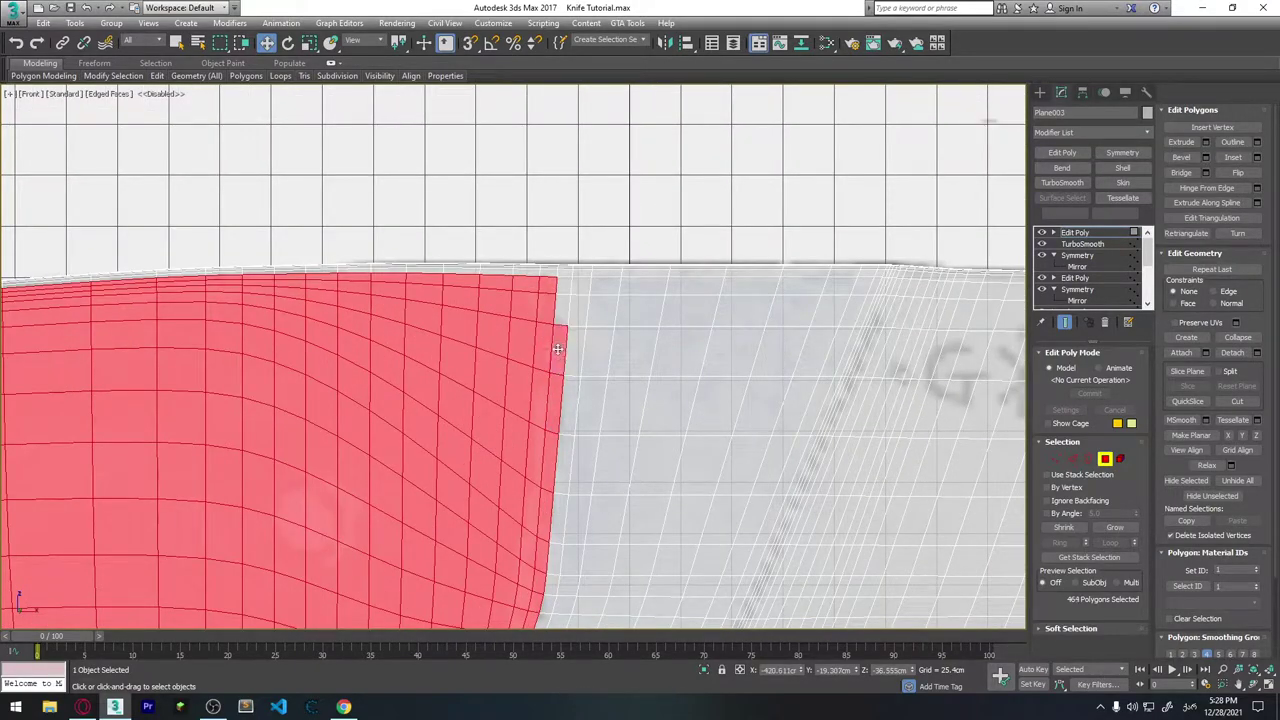
{"action": "left_click", "coordinate": [563, 310], "text": "ctrl"}
{"action": "left_click", "coordinate": [565, 285], "text": "ctrl"}
{"action": "mouse_move", "coordinate": [562, 497]}
{"action": "middle_mouse_down"}
{"action": "mouse_move", "coordinate": [557, 429]}
{"action": "mouse_move", "coordinate": [608, 330]}
{"action": "middle_mouse_up"}
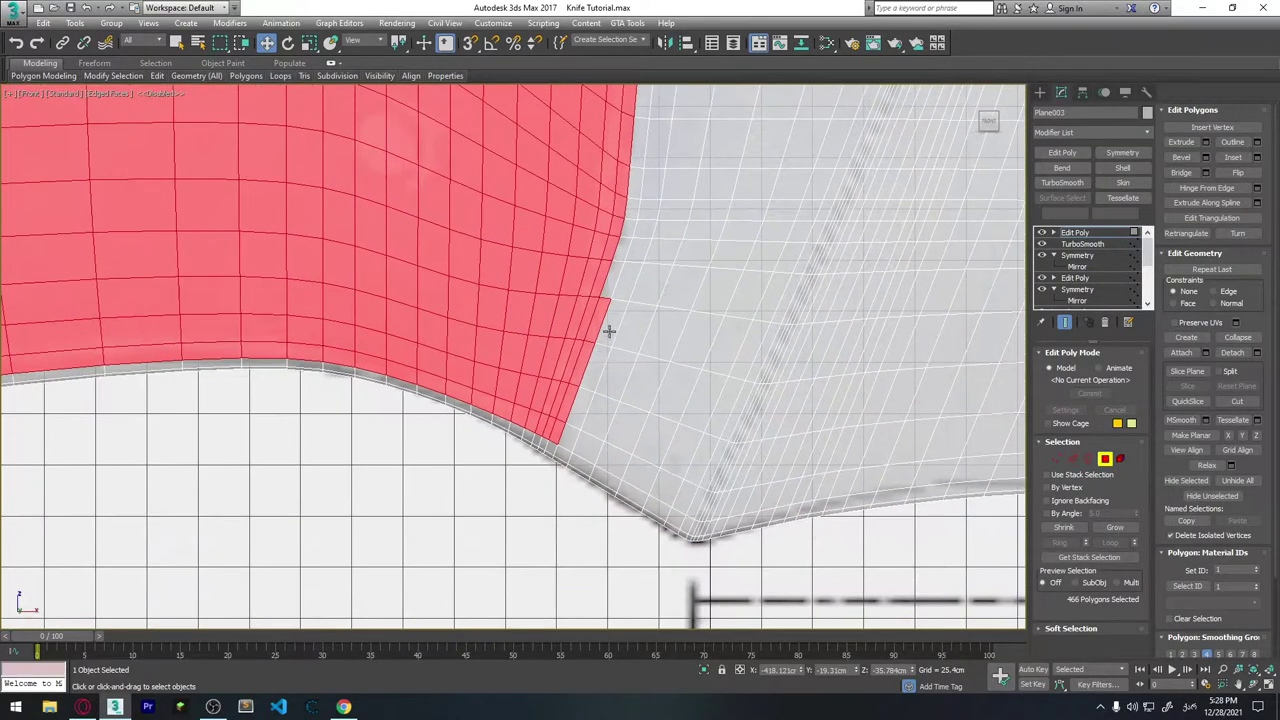
{"action": "left_click", "coordinate": [597, 322], "text": "alt"}
{"action": "left_click", "coordinate": [585, 358], "text": "alt"}
{"action": "left_click", "coordinate": [565, 403], "text": "alt"}
{"action": "left_click", "coordinate": [560, 432], "text": "alt"}
Check the handle tip, undoing a stray face pick, leaving 463 polygons selected.
{"action": "scroll", "coordinate": [620, 420], "scroll_direction": "down", "scroll_amount": 5}
{"action": "middle_click_drag", "start_coordinate": [632, 366], "coordinate": [790, 372]}
{"action": "scroll", "coordinate": [375, 395], "scroll_direction": "up", "scroll_amount": 5}
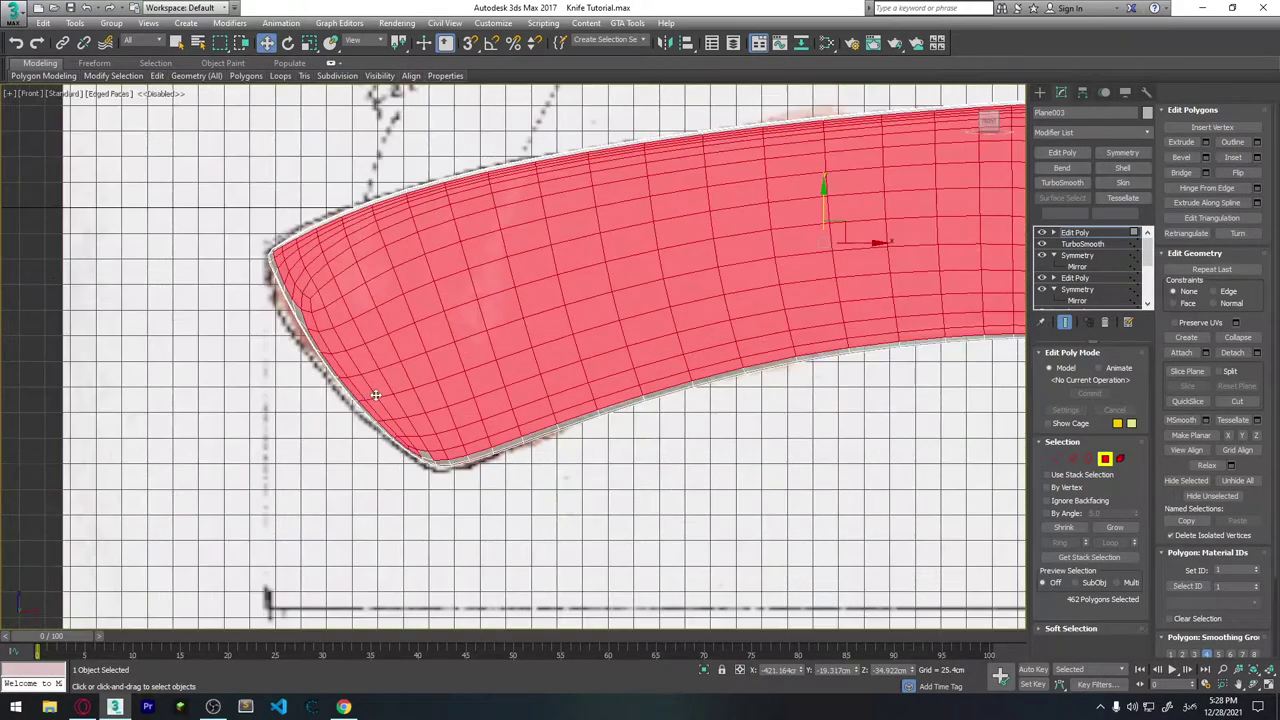
{"action": "scroll", "coordinate": [428, 436], "scroll_direction": "up", "scroll_amount": 3}
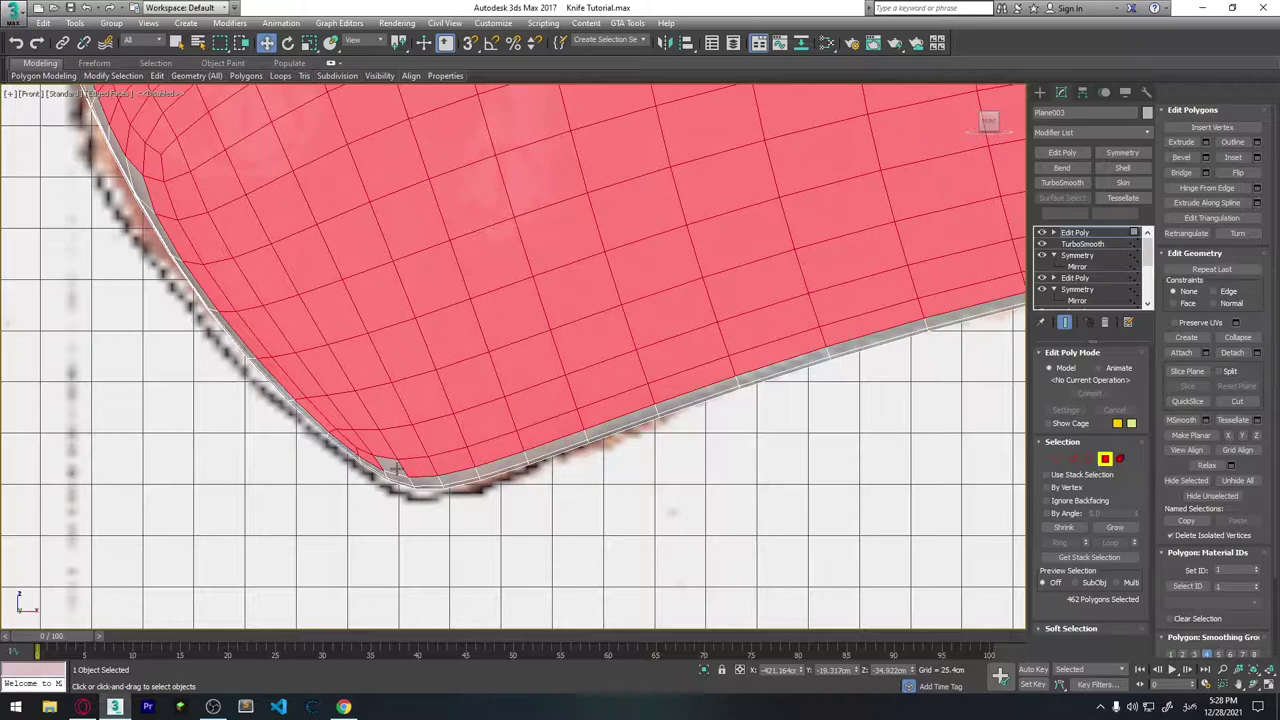
{"action": "mouse_move", "coordinate": [534, 482]}
{"action": "middle_mouse_down"}
{"action": "mouse_move", "coordinate": [223, 409]}
{"action": "mouse_move", "coordinate": [397, 377]}
{"action": "mouse_move", "coordinate": [340, 392]}
{"action": "mouse_move", "coordinate": [471, 443]}
{"action": "mouse_move", "coordinate": [277, 480]}
{"action": "mouse_move", "coordinate": [380, 528]}
{"action": "mouse_move", "coordinate": [352, 527]}
{"action": "mouse_move", "coordinate": [362, 533]}
{"action": "middle_mouse_up"}
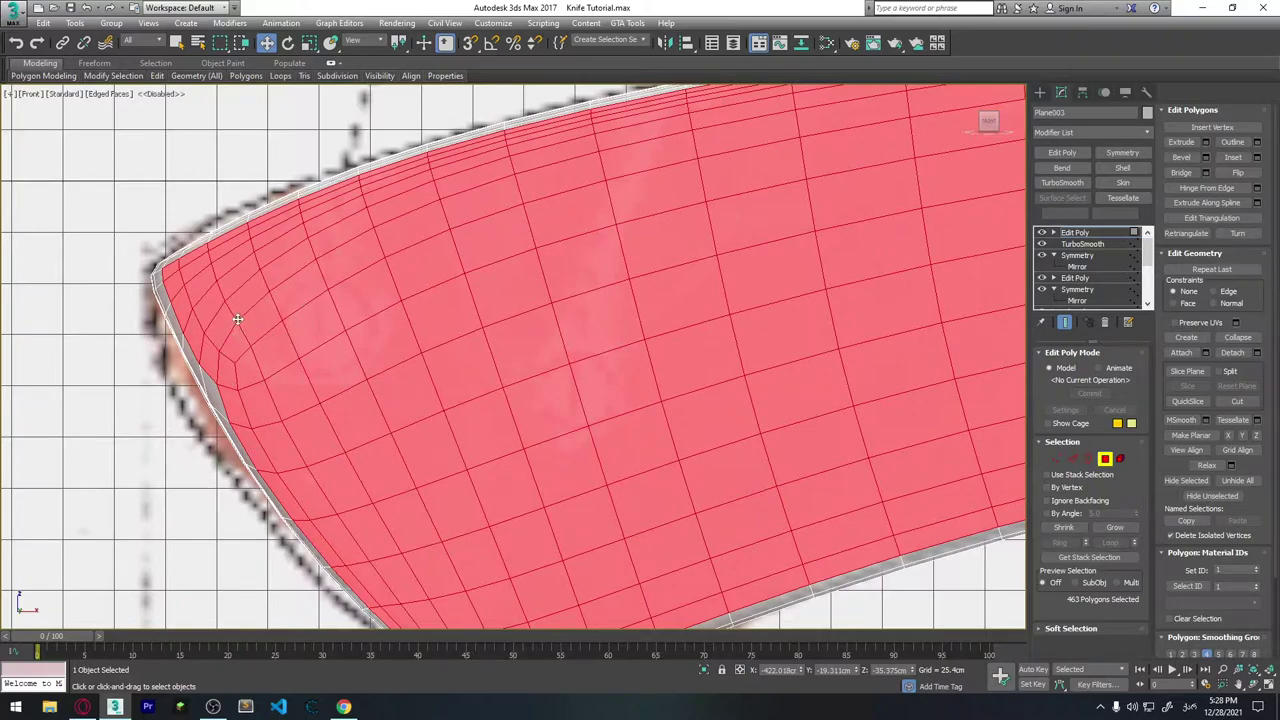
{"action": "left_click", "coordinate": [210, 392], "text": "ctrl"}
{"action": "key", "text": "ctrl+z"}
{"action": "scroll", "coordinate": [387, 346], "scroll_direction": "down", "scroll_amount": 2}
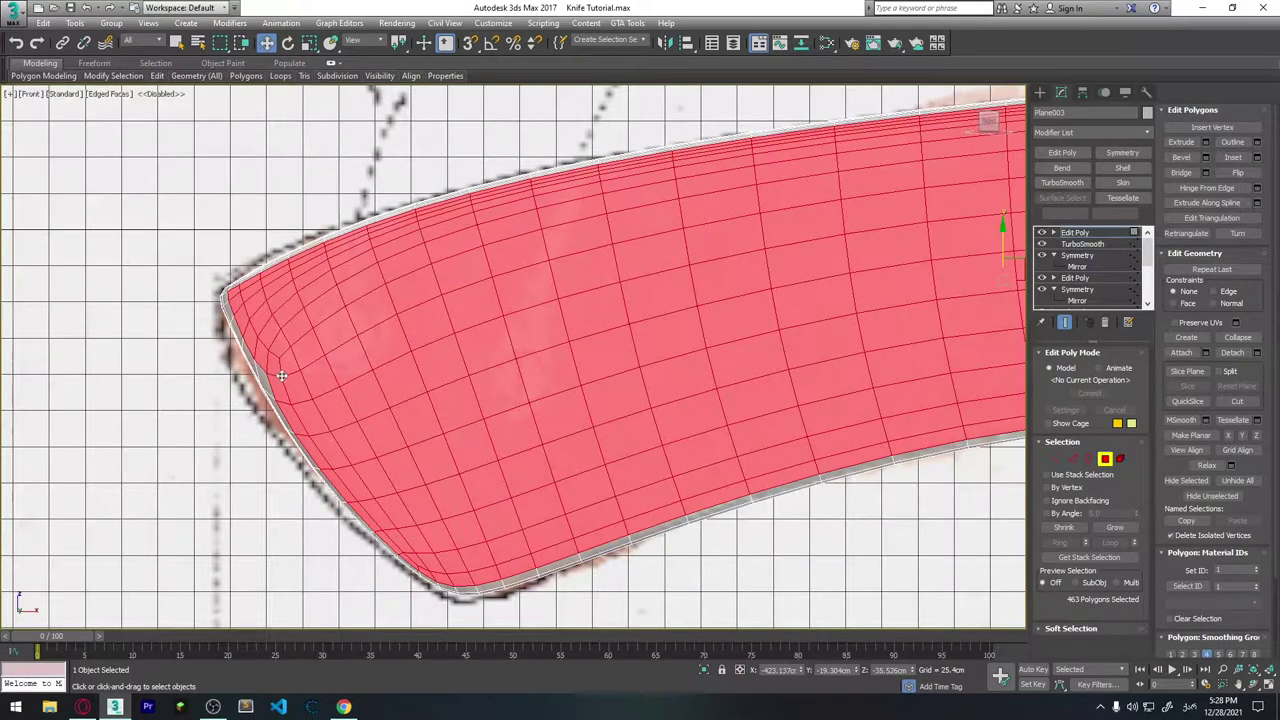
{"action": "scroll", "coordinate": [426, 441], "scroll_direction": "down", "scroll_amount": 3}
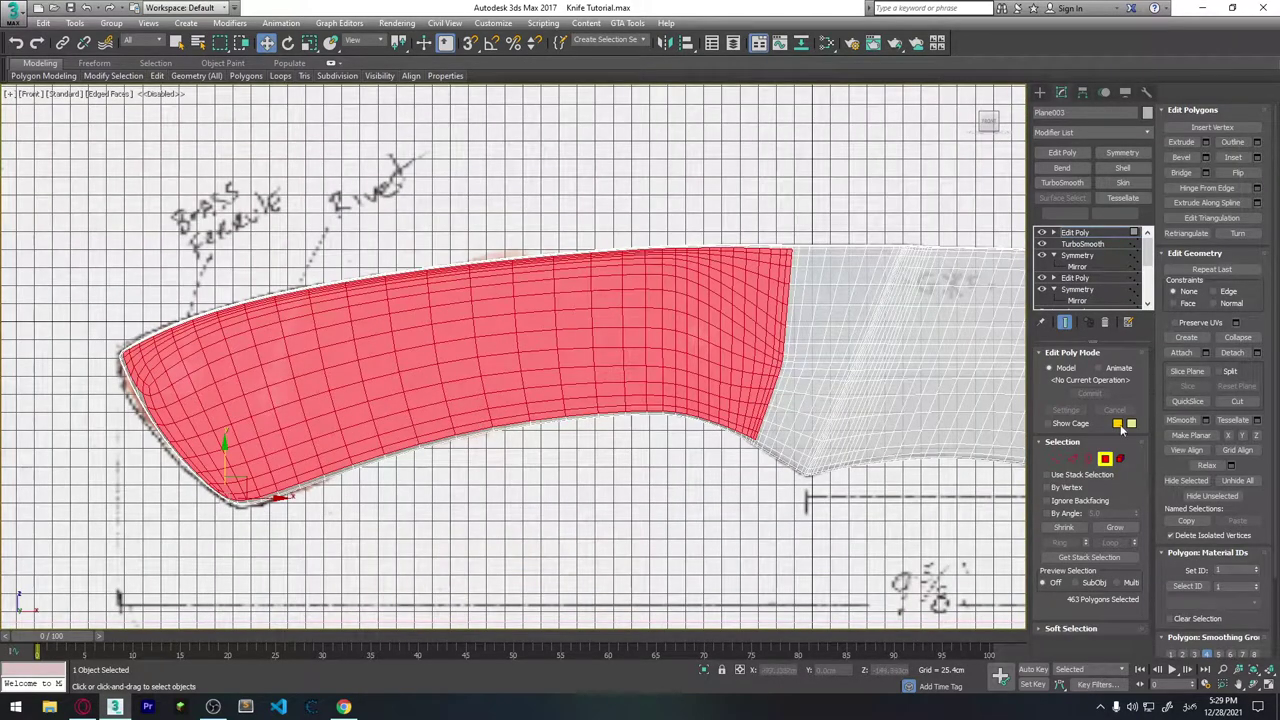
Detach the selected handle faces as Object001 and select the new object.
{"action": "left_click", "coordinate": [1257, 354]}
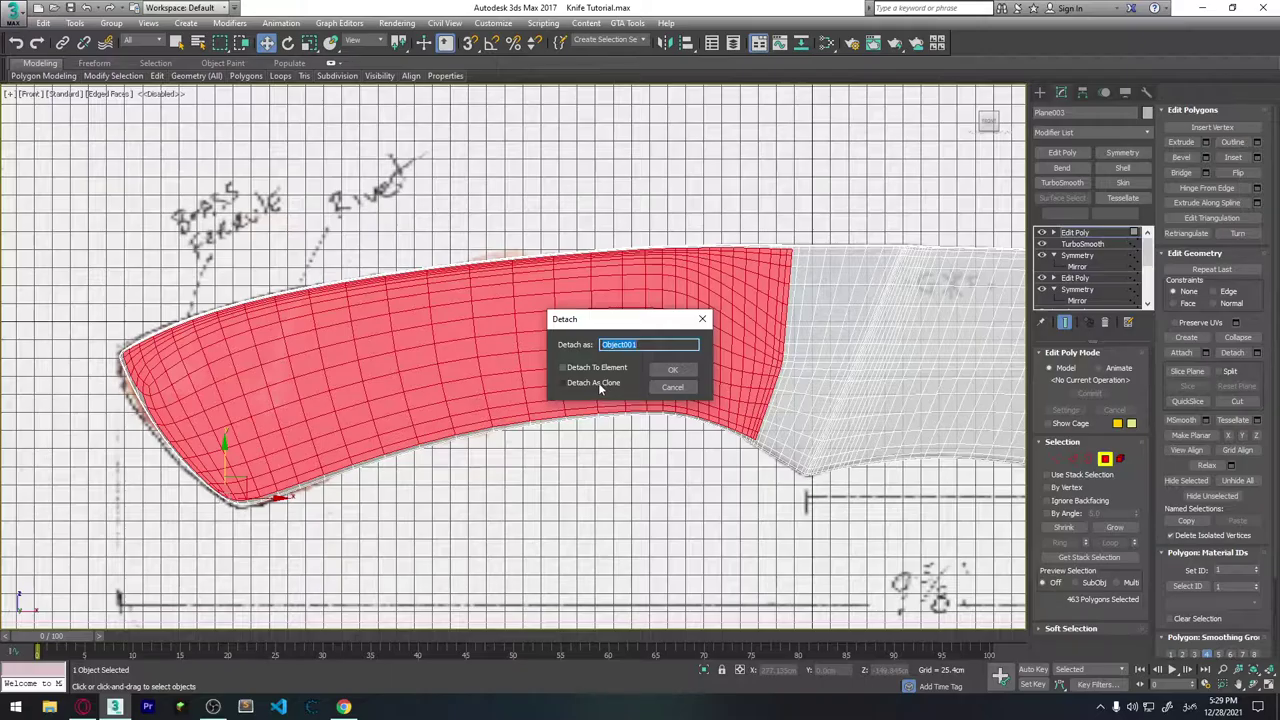
{"action": "left_click", "coordinate": [672, 369]}
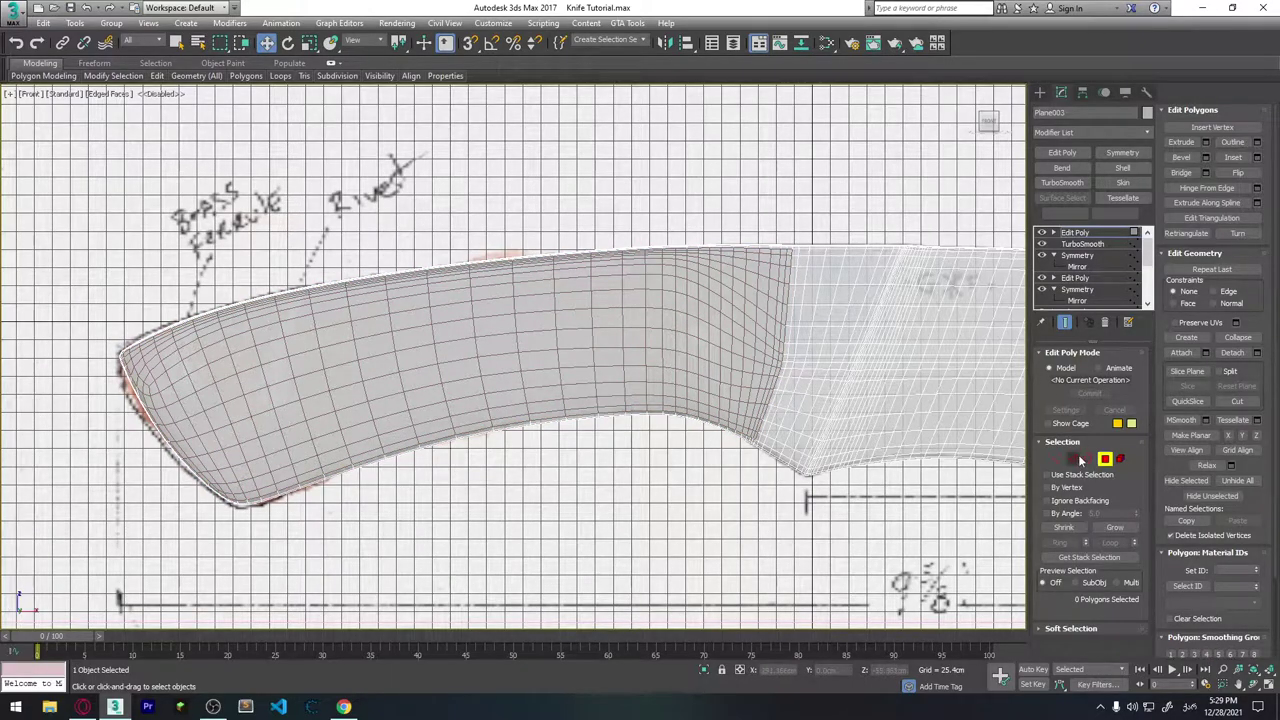
{"action": "key", "text": "4"}
{"action": "mouse_move", "coordinate": [640, 347]}
{"action": "middle_mouse_down", "text": "alt"}
{"action": "mouse_move", "coordinate": [652, 444]}
{"action": "mouse_move", "coordinate": [711, 293]}
{"action": "middle_mouse_up", "text": "alt"}
{"action": "left_click", "coordinate": [711, 293]}
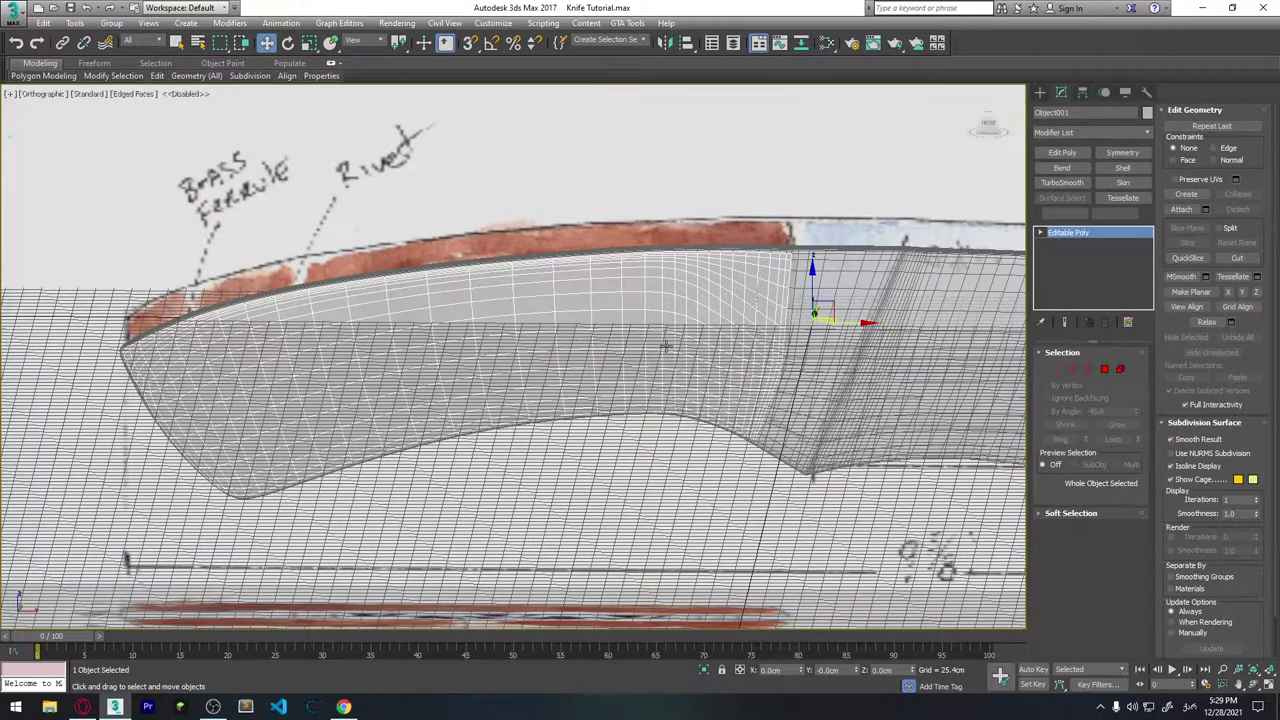
Select the whole Object001 handle element, return to Polygon mode, and frame it in Top view.
{"action": "key", "text": "5"}
{"action": "left_click", "coordinate": [610, 291]}
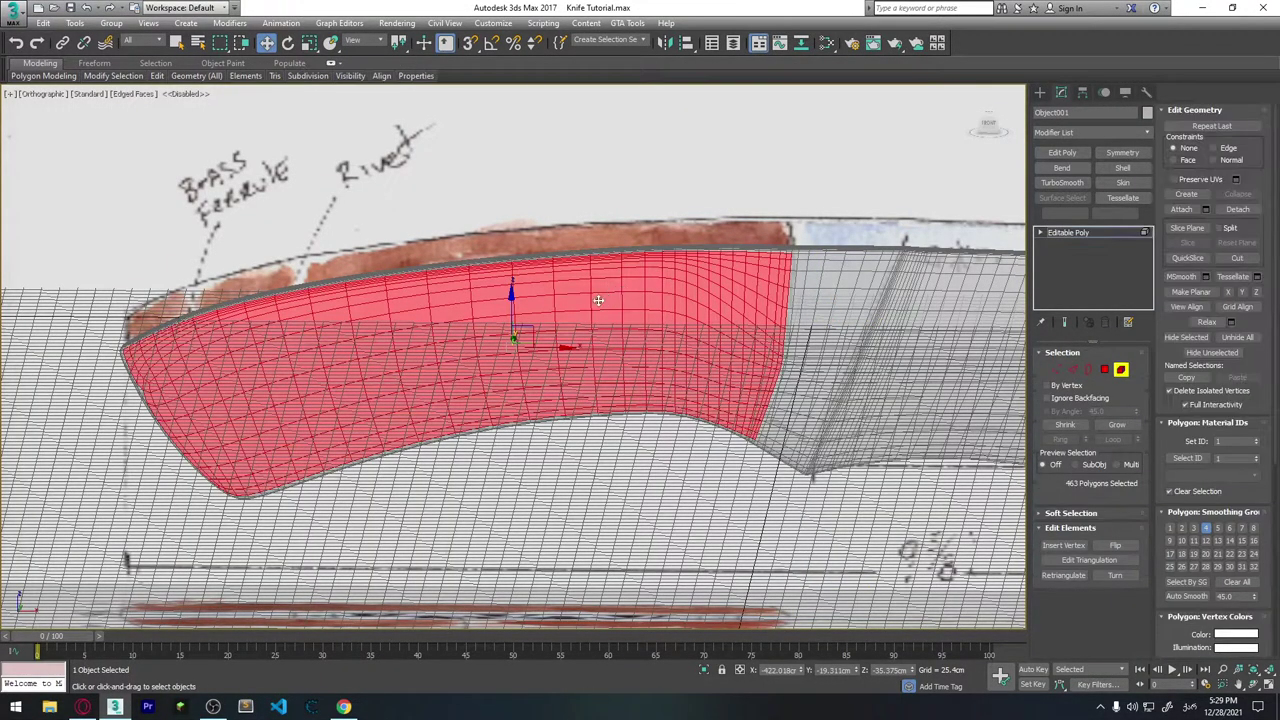
{"action": "middle_click_drag", "start_coordinate": [598, 300], "coordinate": [1079, 424], "text": "alt"}
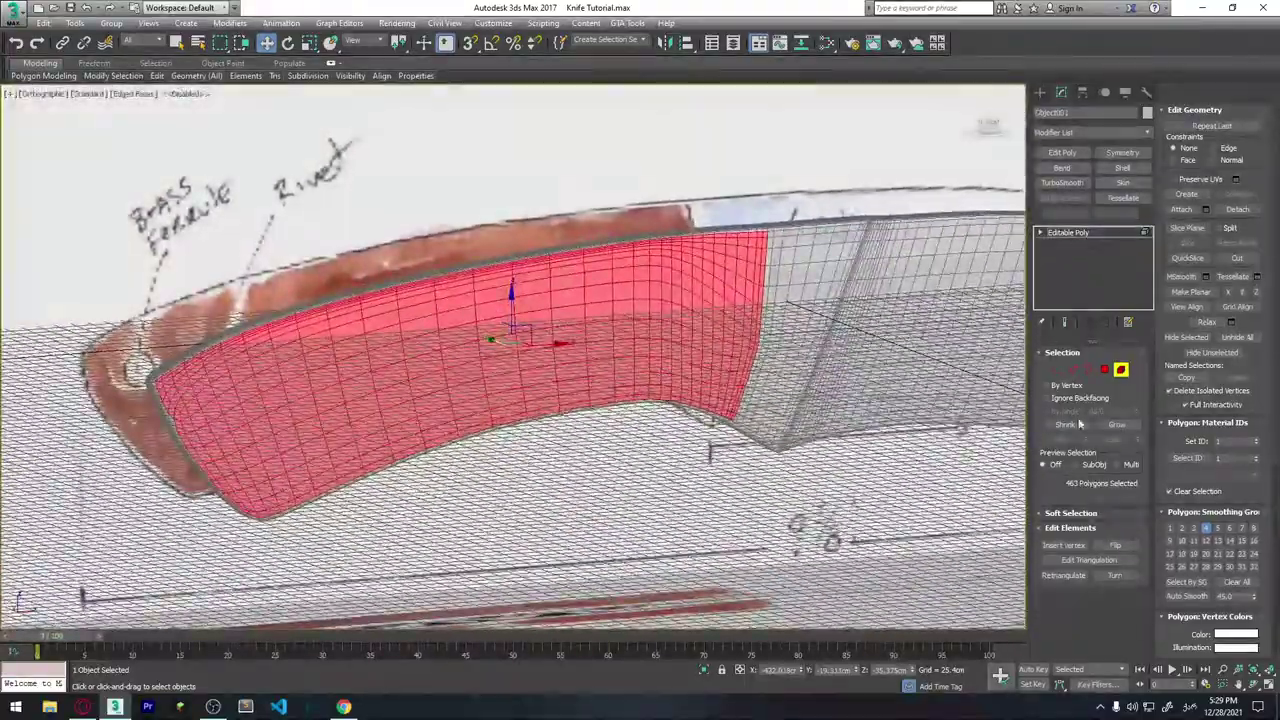
{"action": "left_click", "coordinate": [1104, 369]}
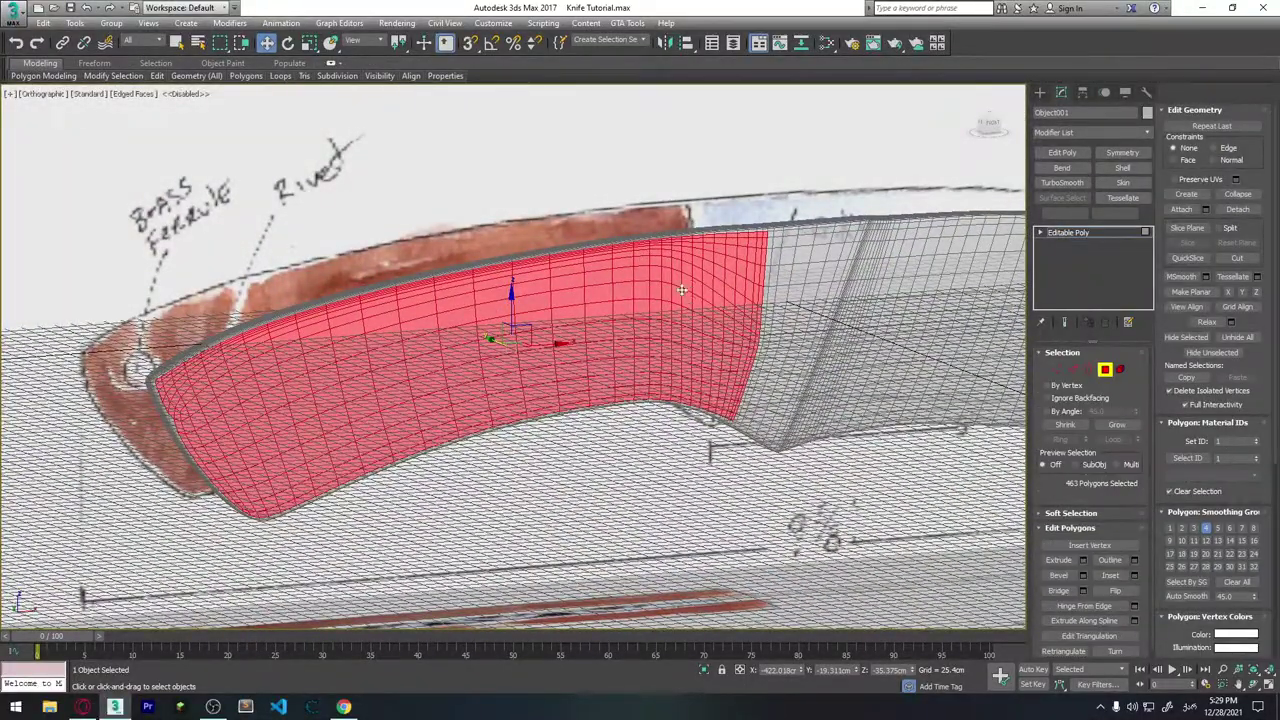
{"action": "middle_click_drag", "start_coordinate": [498, 351], "coordinate": [581, 348], "text": "alt"}
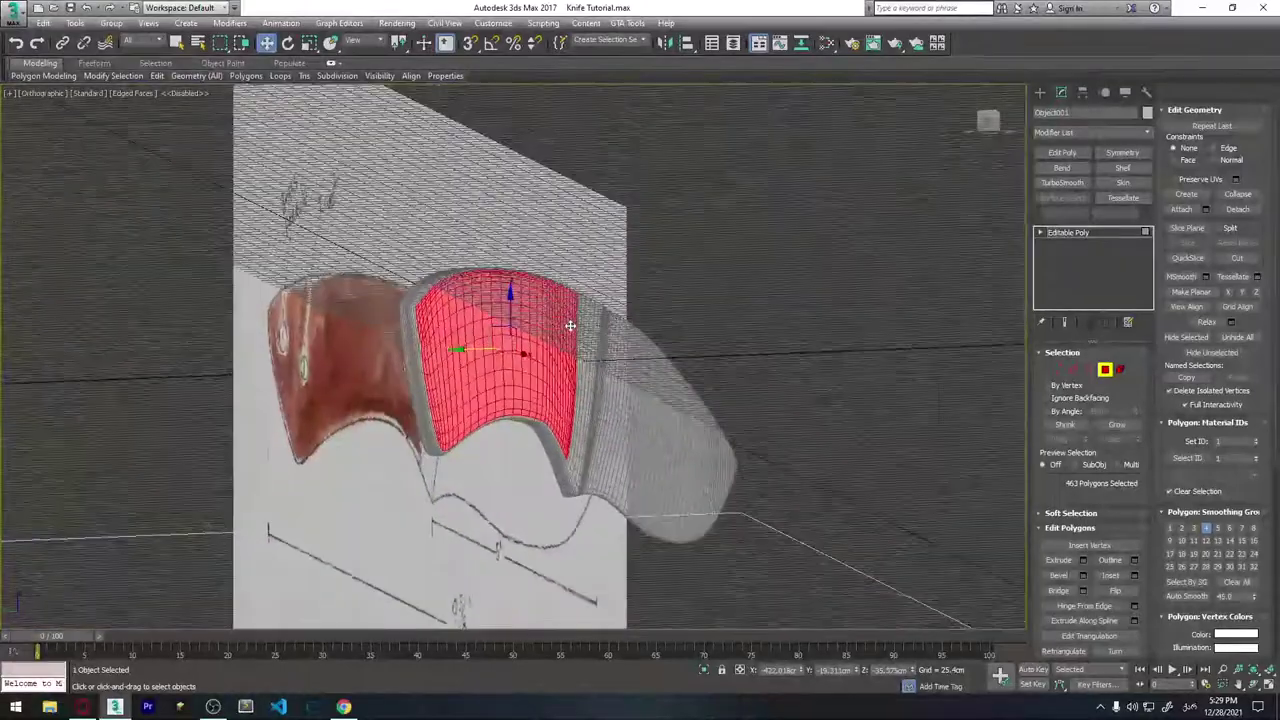
{"action": "key", "text": "t"}
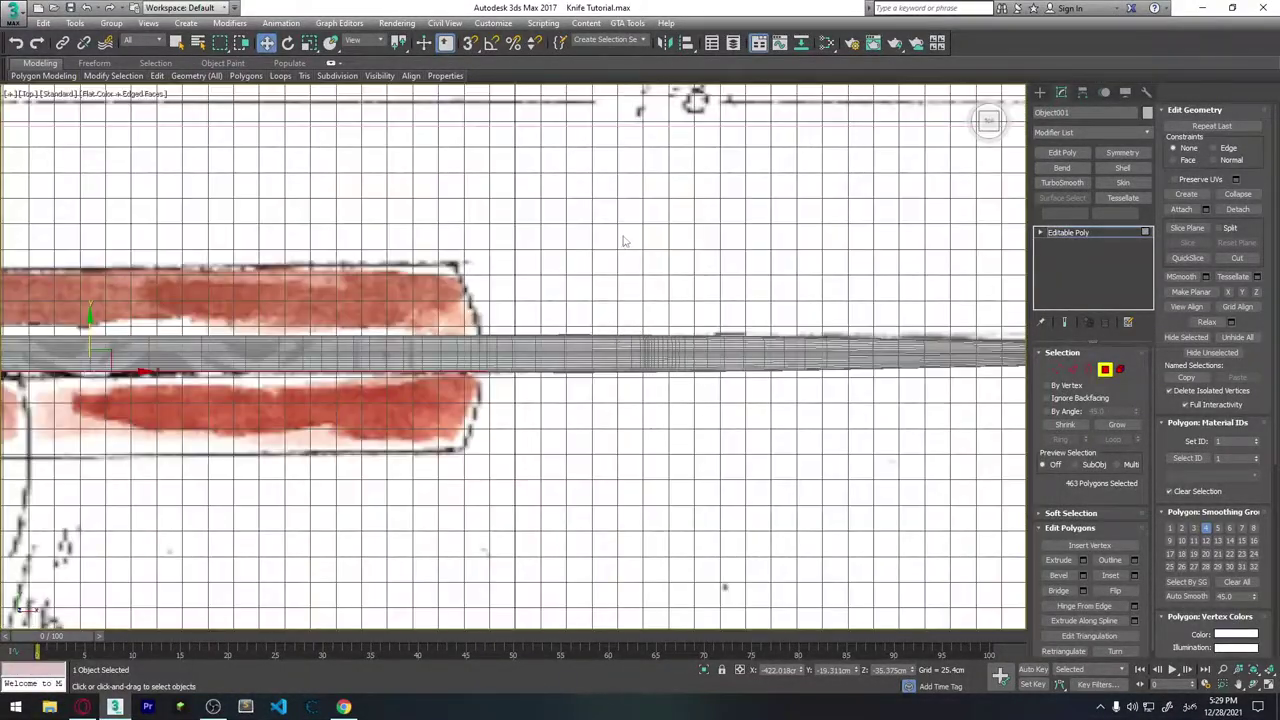
{"action": "middle_click_drag", "start_coordinate": [422, 406], "coordinate": [835, 412]}
{"action": "scroll", "coordinate": [563, 422], "scroll_direction": "down", "scroll_amount": 2}
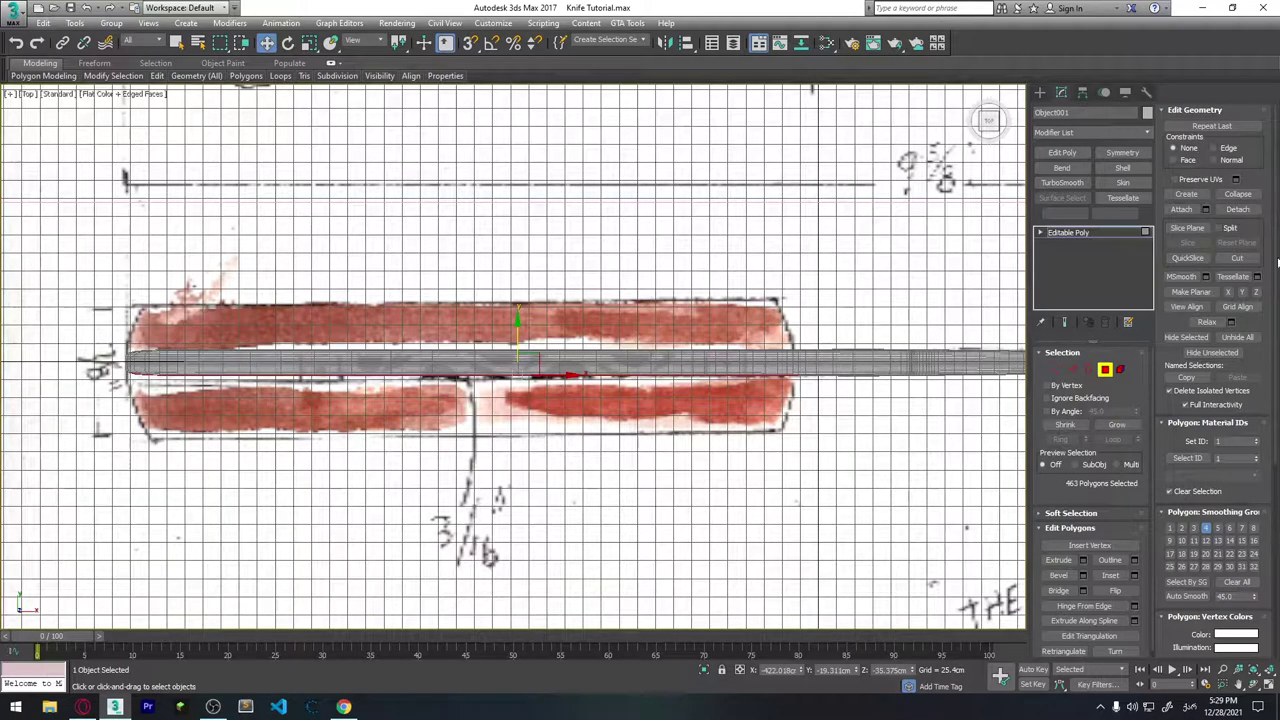
Extrude the handle faces twice, lowering the second extrusion height to match the sketched outline.
{"action": "left_click", "coordinate": [1081, 560]}
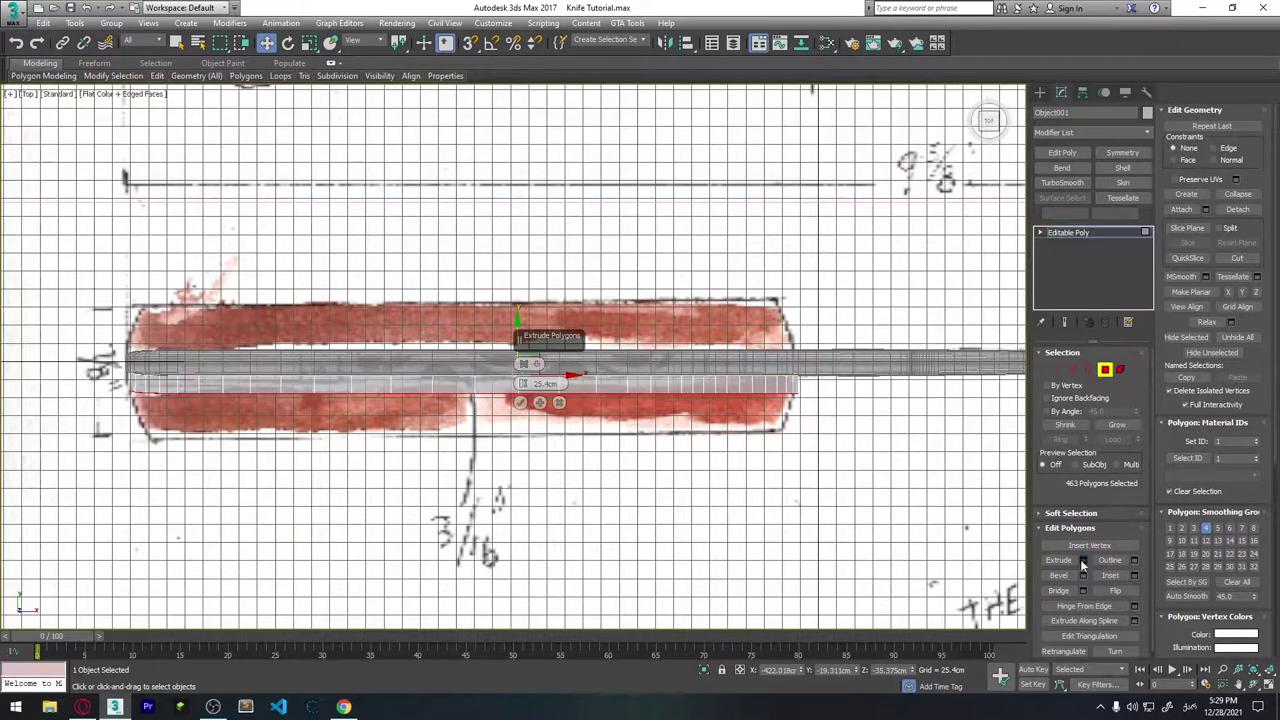
{"action": "mouse_move", "coordinate": [522, 383]}
{"action": "left_mouse_down"}
{"action": "mouse_move", "coordinate": [522, 350]}
{"action": "mouse_move", "coordinate": [528, 393]}
{"action": "left_mouse_up"}
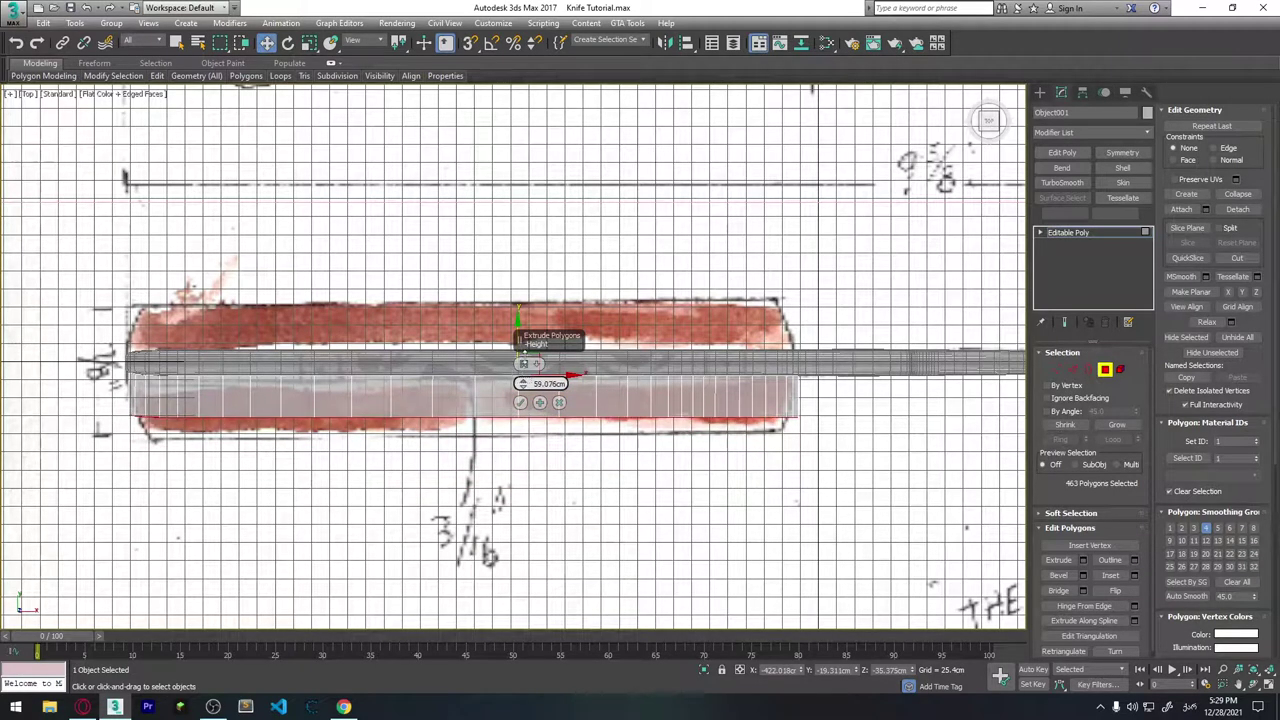
{"action": "left_click", "coordinate": [520, 402]}
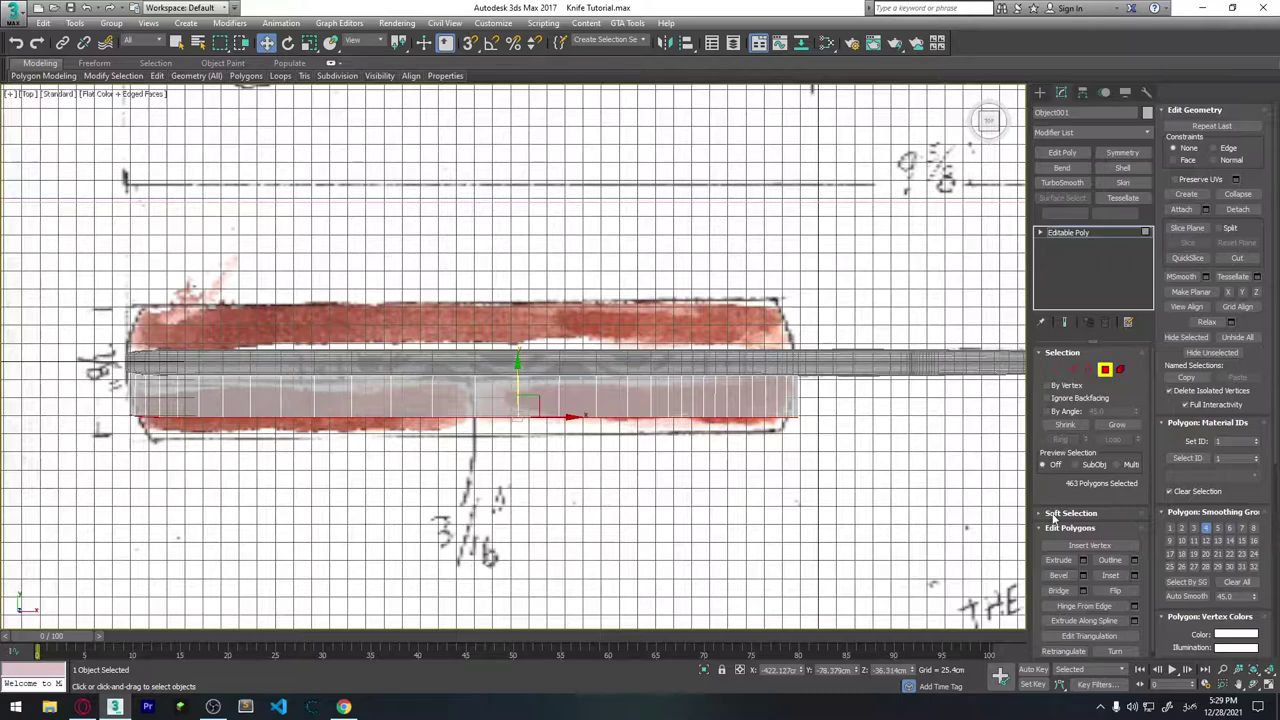
{"action": "left_click", "coordinate": [1082, 562]}
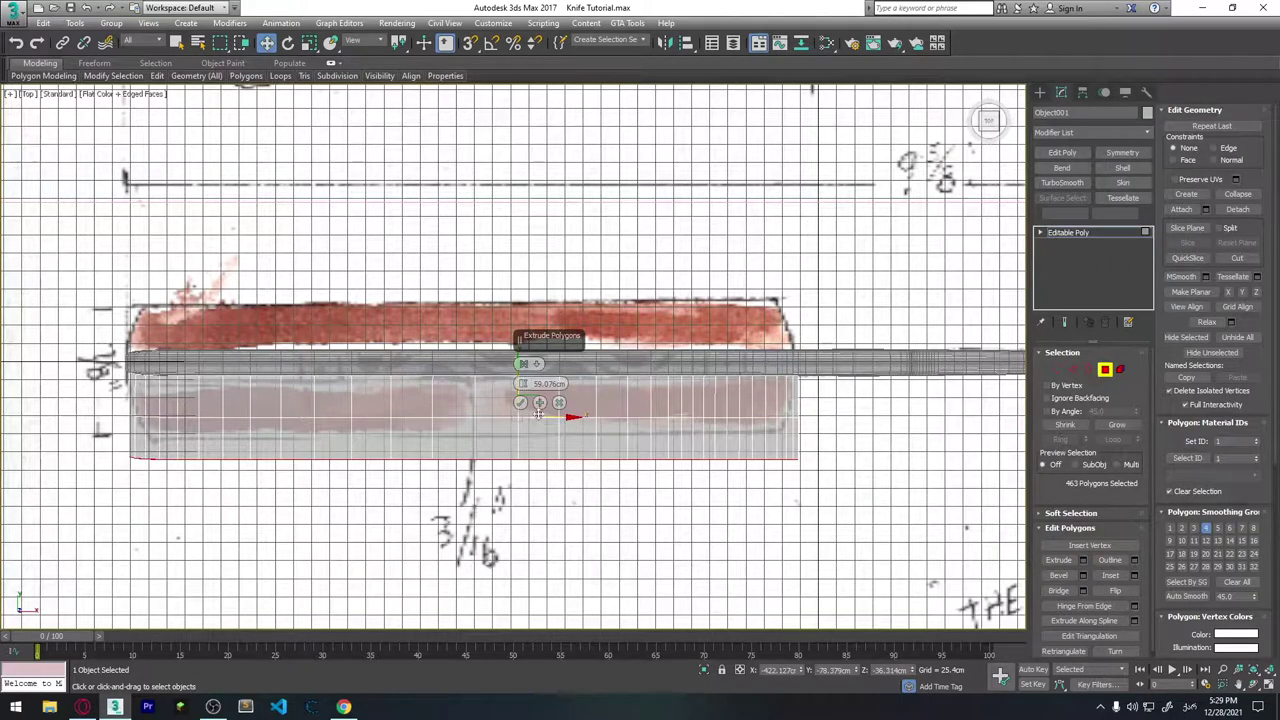
{"action": "left_click_drag", "start_coordinate": [522, 384], "coordinate": [522, 410]}
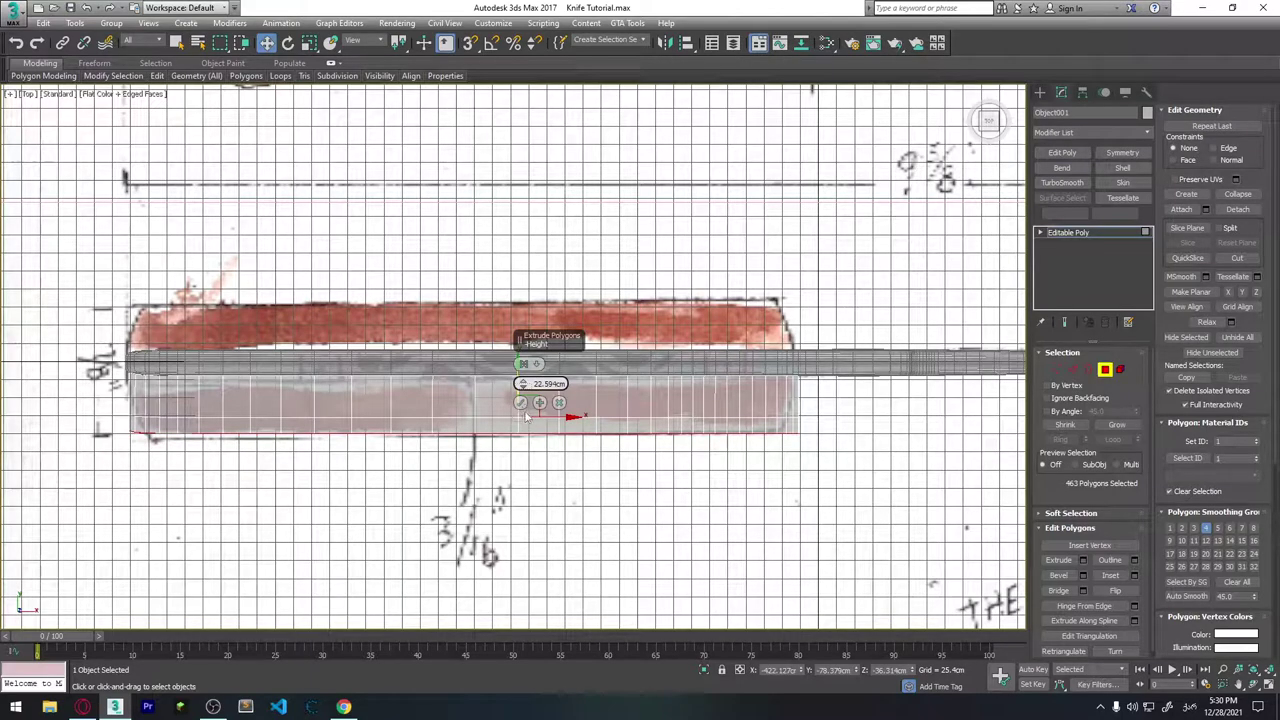
{"action": "left_click", "coordinate": [521, 408]}
{"action": "scroll", "coordinate": [766, 374], "scroll_direction": "up", "scroll_amount": 2}
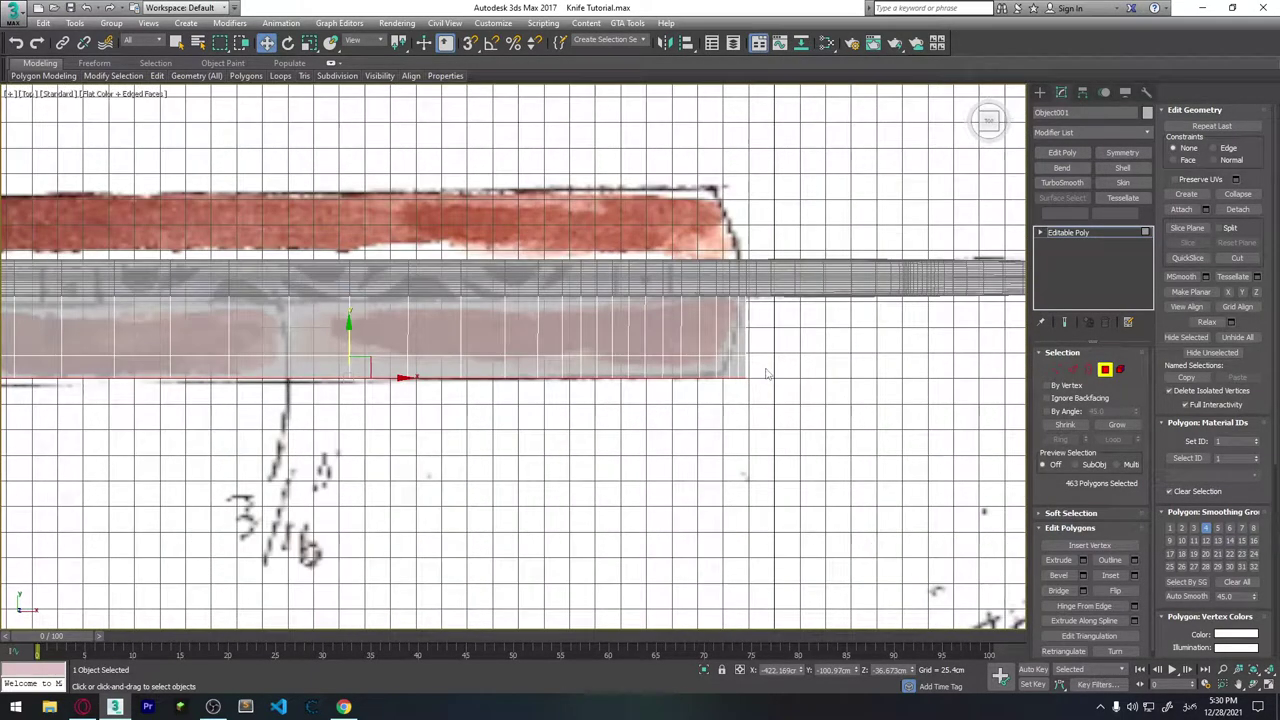
In Vertex mode, move the slab end's bottom and middle vertex rows left along X to match the slanted sketch.
{"action": "left_click", "coordinate": [1057, 369]}
{"action": "scroll", "coordinate": [738, 368], "scroll_direction": "up", "scroll_amount": 3}
{"action": "scroll", "coordinate": [738, 368], "scroll_direction": "up", "scroll_amount": 2}
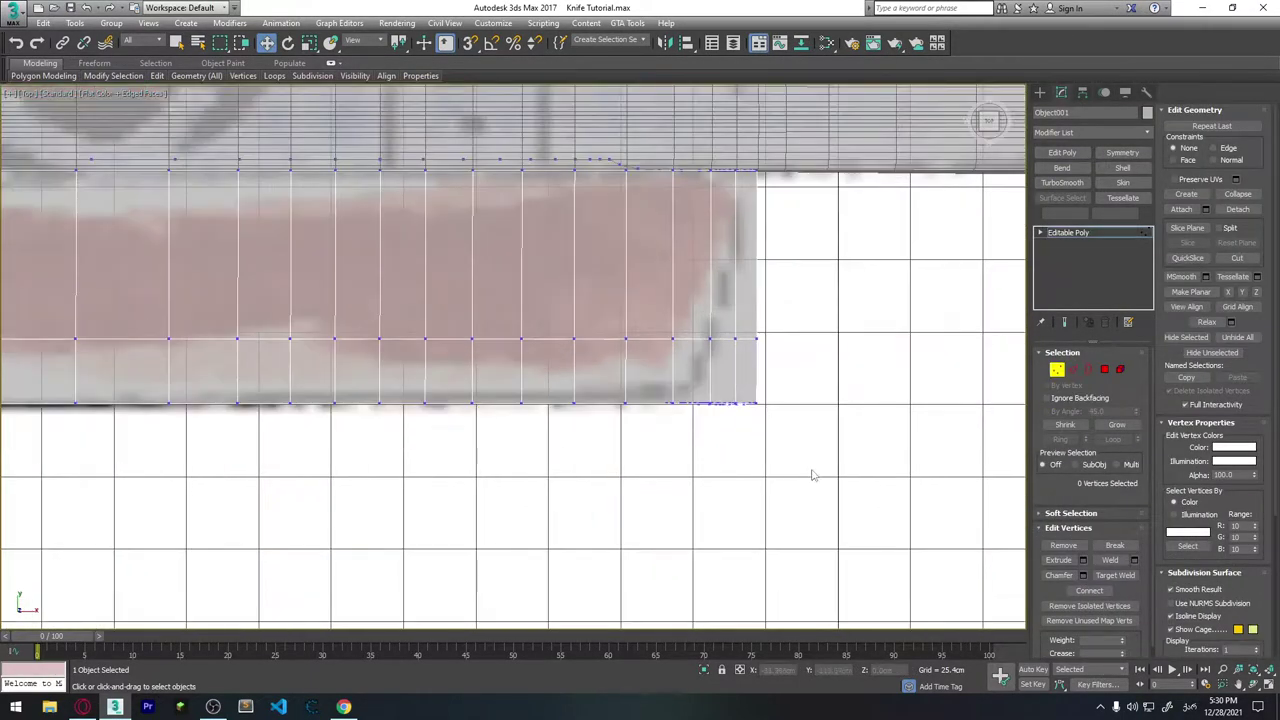
{"action": "left_click_drag", "start_coordinate": [508, 378], "coordinate": [508, 379]}
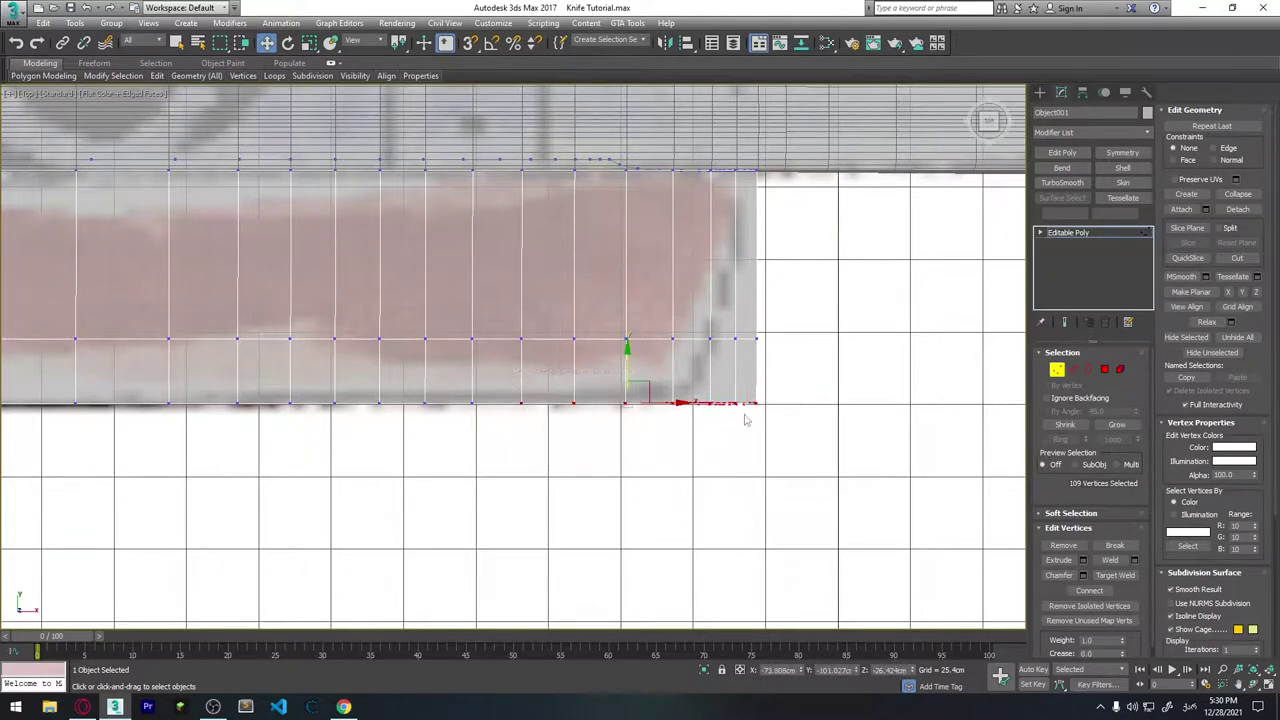
{"action": "left_click_drag", "start_coordinate": [658, 405], "coordinate": [600, 468]}
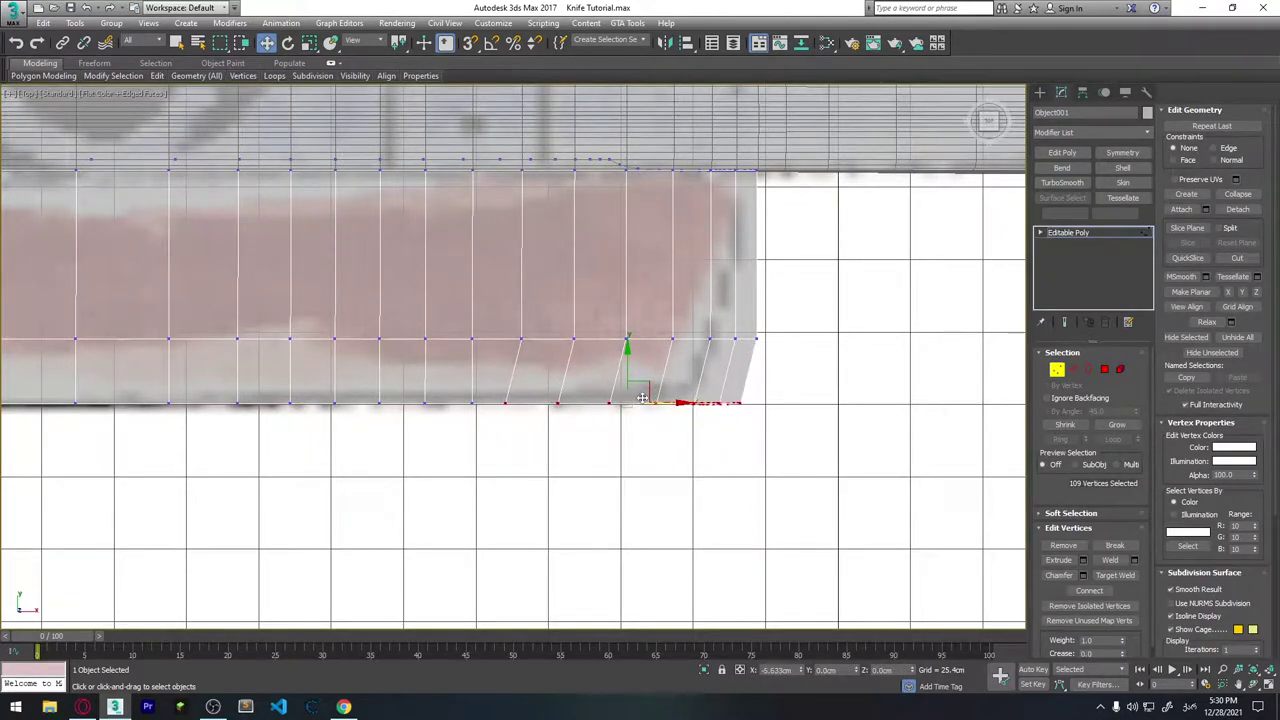
{"action": "left_click_drag", "start_coordinate": [440, 405], "coordinate": [425, 401]}
{"action": "mouse_move", "coordinate": [680, 403]}
{"action": "left_mouse_down"}
{"action": "mouse_move", "coordinate": [670, 425]}
{"action": "mouse_move", "coordinate": [760, 340]}
{"action": "mouse_move", "coordinate": [537, 297]}
{"action": "left_mouse_up"}
{"action": "left_click_drag", "start_coordinate": [740, 338], "coordinate": [700, 338]}
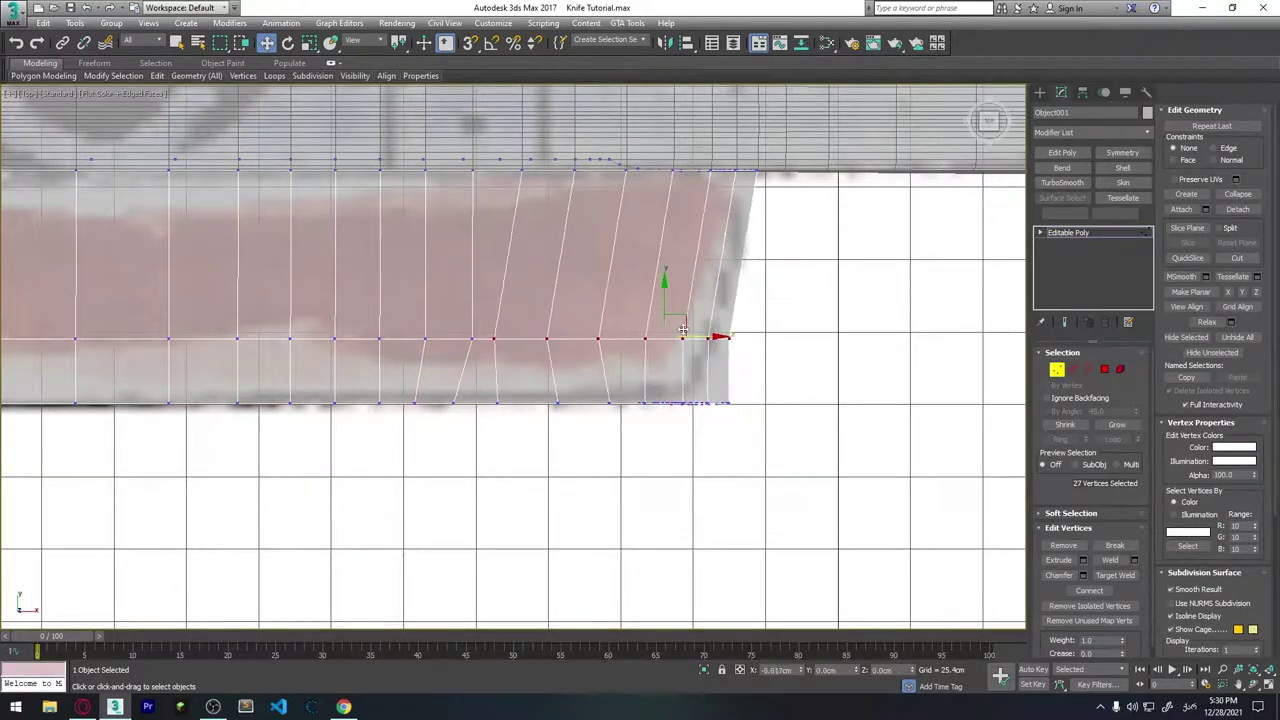
Check the vertices at the slab's left end, then view the handle from below in Perspective.
{"action": "left_click_drag", "start_coordinate": [380, 330], "coordinate": [480, 408]}
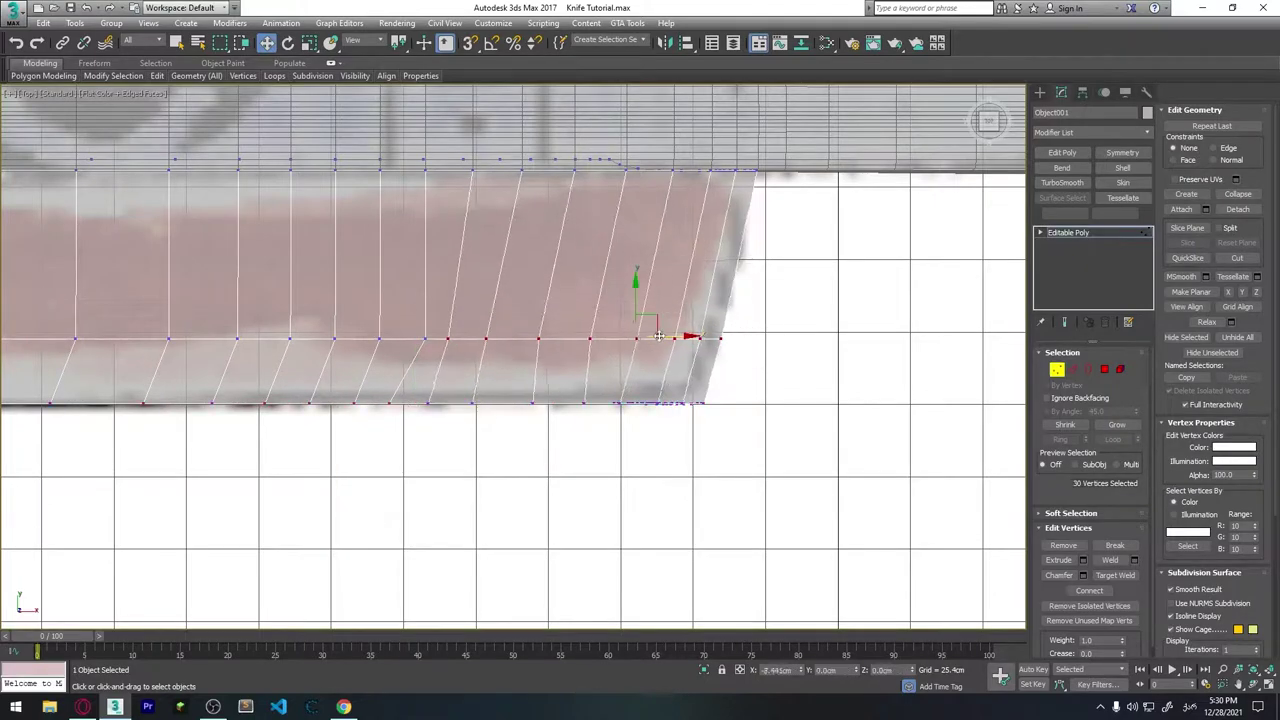
{"action": "mouse_move", "coordinate": [150, 340]}
{"action": "middle_mouse_down"}
{"action": "mouse_move", "coordinate": [474, 378]}
{"action": "mouse_move", "coordinate": [836, 354]}
{"action": "middle_mouse_up"}
{"action": "left_click_drag", "start_coordinate": [680, 330], "coordinate": [898, 352]}
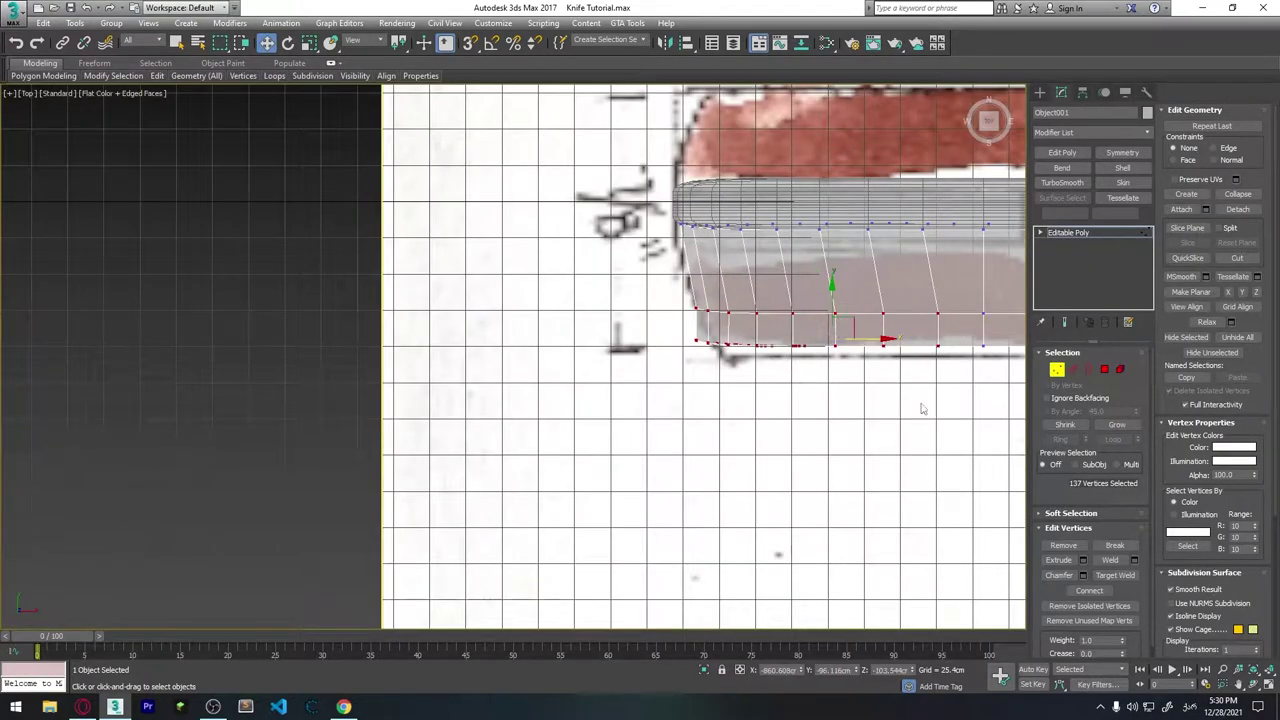
{"action": "middle_click_drag", "start_coordinate": [883, 377], "coordinate": [558, 367]}
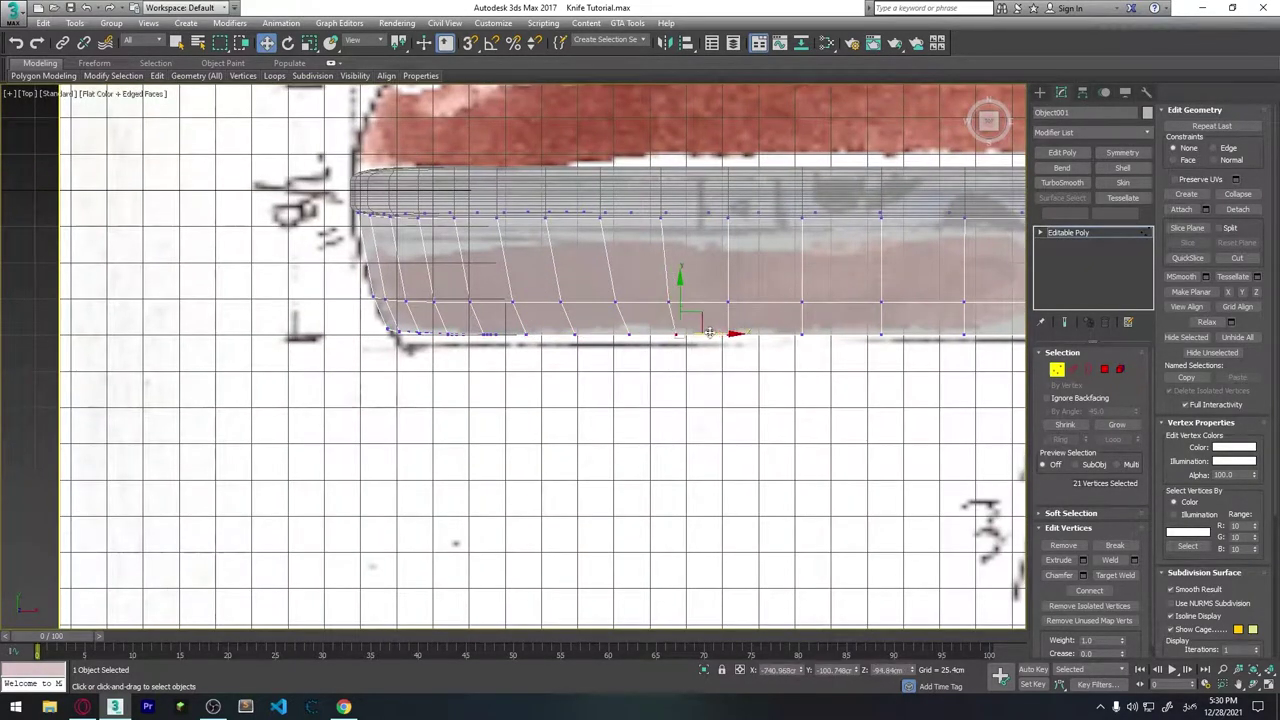
{"action": "left_click", "coordinate": [789, 371]}
{"action": "key", "text": "p"}
{"action": "mouse_move", "coordinate": [662, 286]}
{"action": "middle_mouse_down", "text": "alt"}
{"action": "mouse_move", "coordinate": [756, 274]}
{"action": "mouse_move", "coordinate": [706, 235]}
{"action": "mouse_move", "coordinate": [751, 412]}
{"action": "mouse_move", "coordinate": [826, 397]}
{"action": "mouse_move", "coordinate": [679, 307]}
{"action": "mouse_move", "coordinate": [675, 390]}
{"action": "middle_mouse_up", "text": "alt"}
In Edge mode, select the vertical loop of 19 edges running across the handle slab.
{"action": "left_click", "coordinate": [662, 376]}
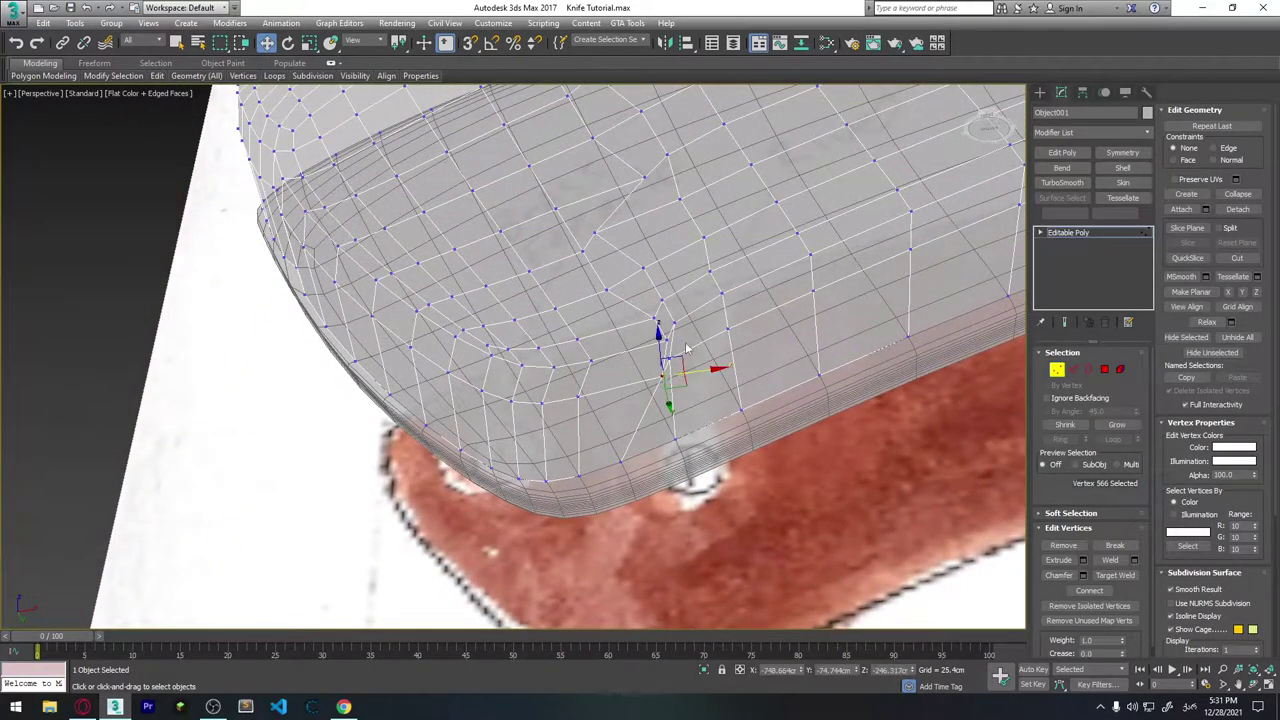
{"action": "mouse_move", "coordinate": [667, 336]}
{"action": "middle_mouse_down", "text": "alt"}
{"action": "mouse_move", "coordinate": [838, 379]}
{"action": "mouse_move", "coordinate": [790, 368]}
{"action": "mouse_move", "coordinate": [770, 385]}
{"action": "middle_mouse_up", "text": "alt"}
{"action": "left_click", "coordinate": [1072, 370]}
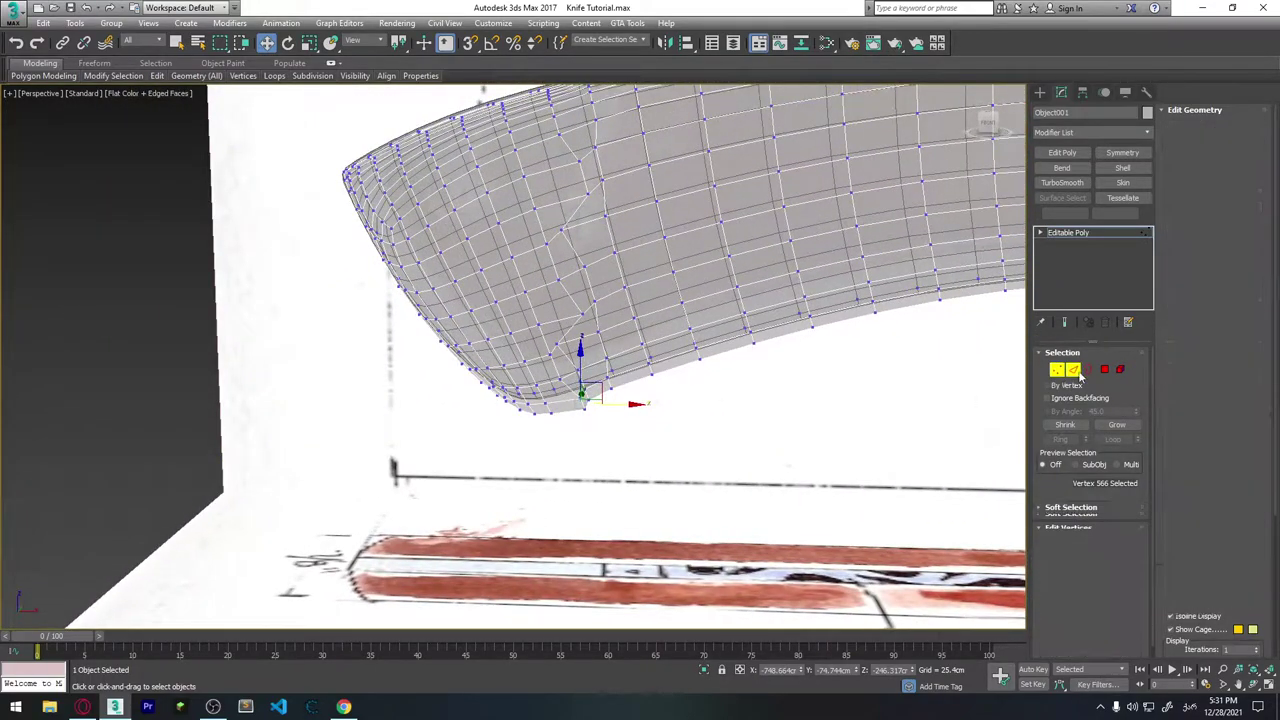
{"action": "double_click", "coordinate": [575, 300]}
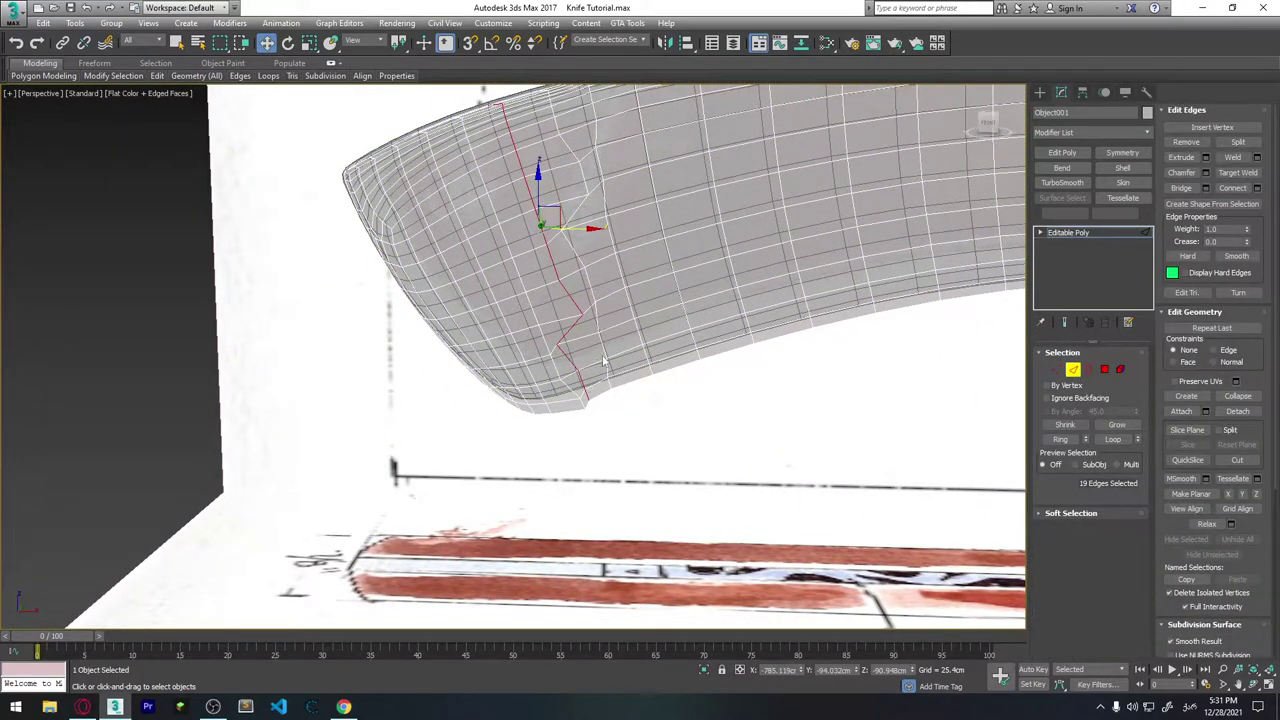
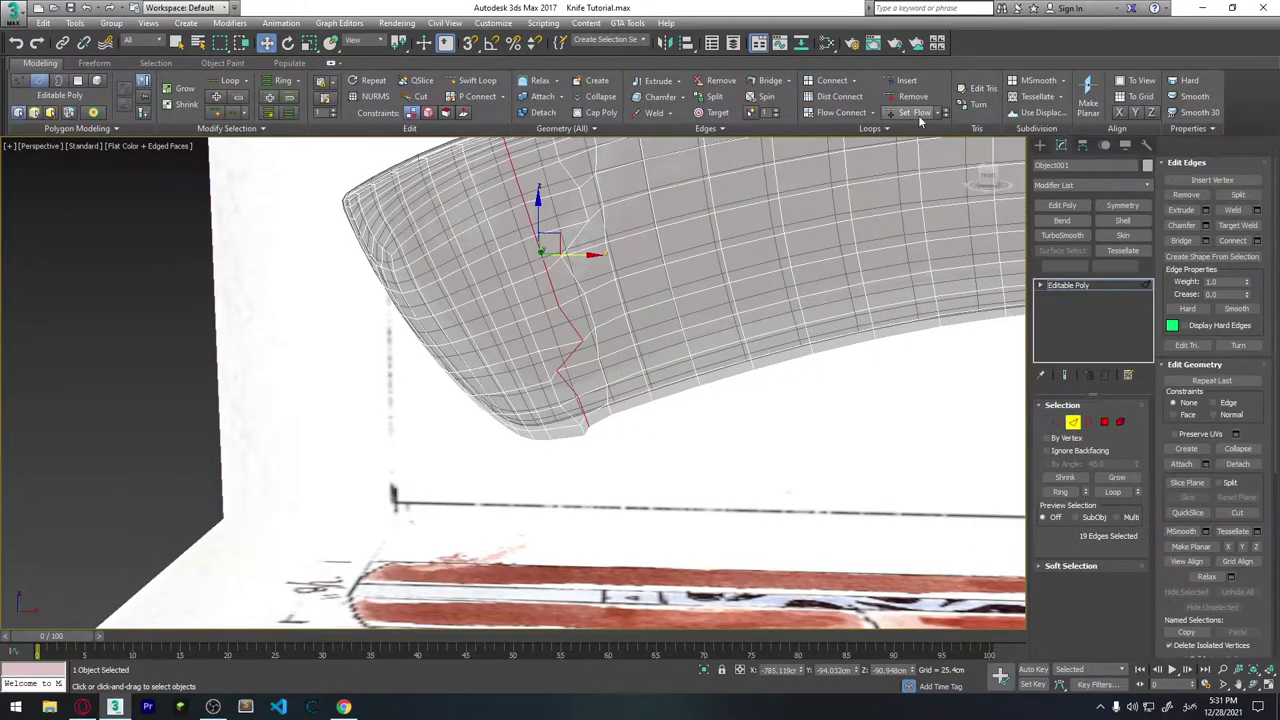
Slide the butt-end edge loop back and forth along the handle, applying Set Flow after each move.
{"action": "middle_click_drag", "start_coordinate": [731, 337], "coordinate": [649, 445]}
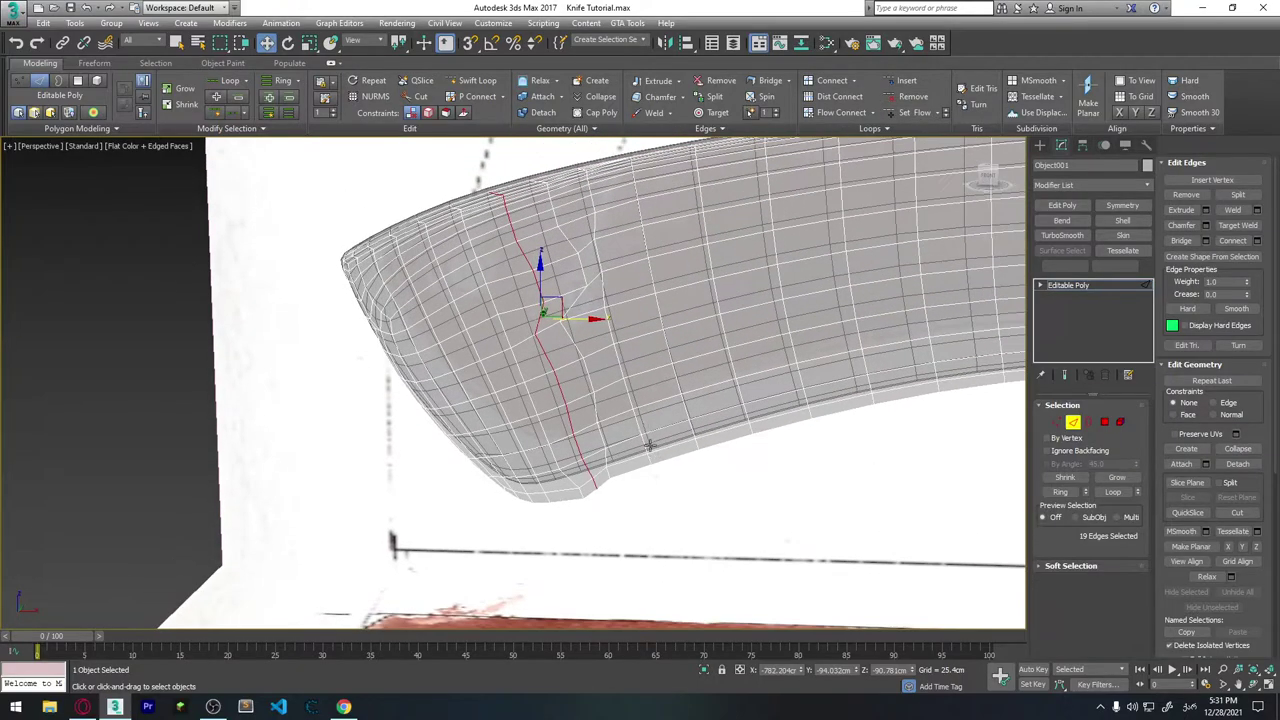
{"action": "left_click_drag", "start_coordinate": [572, 345], "coordinate": [573, 344]}
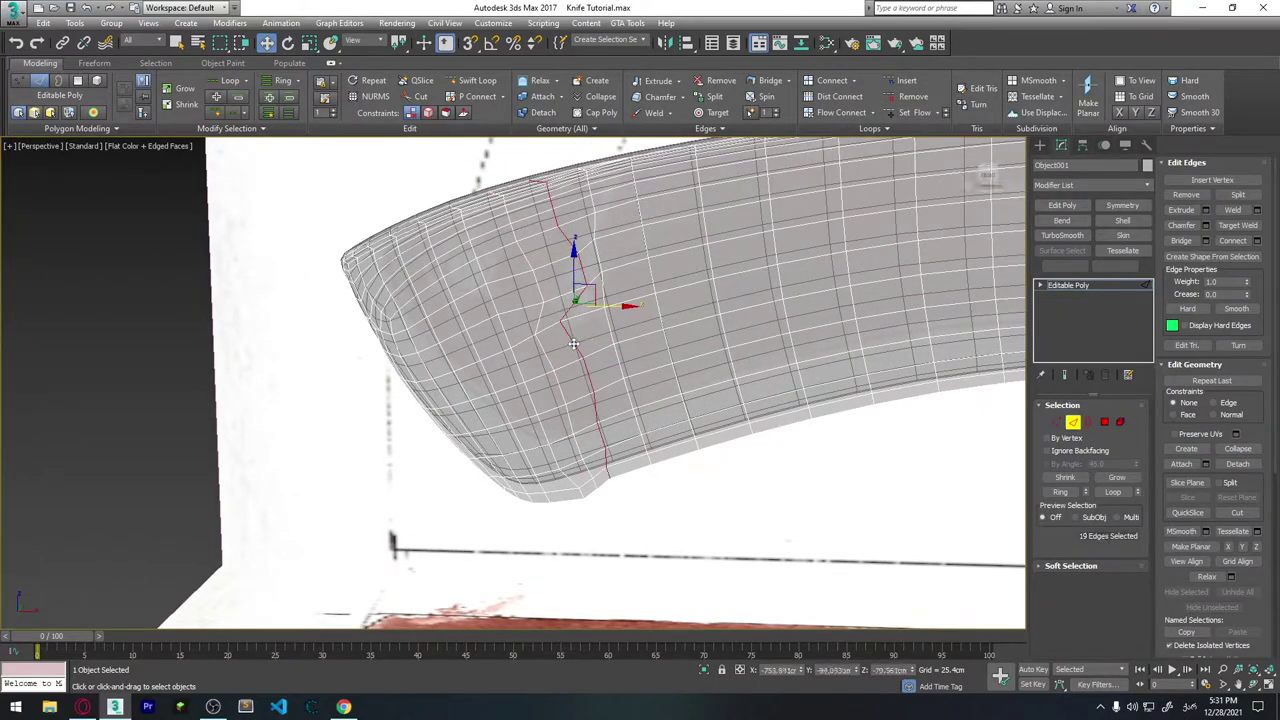
{"action": "left_click", "coordinate": [912, 112]}
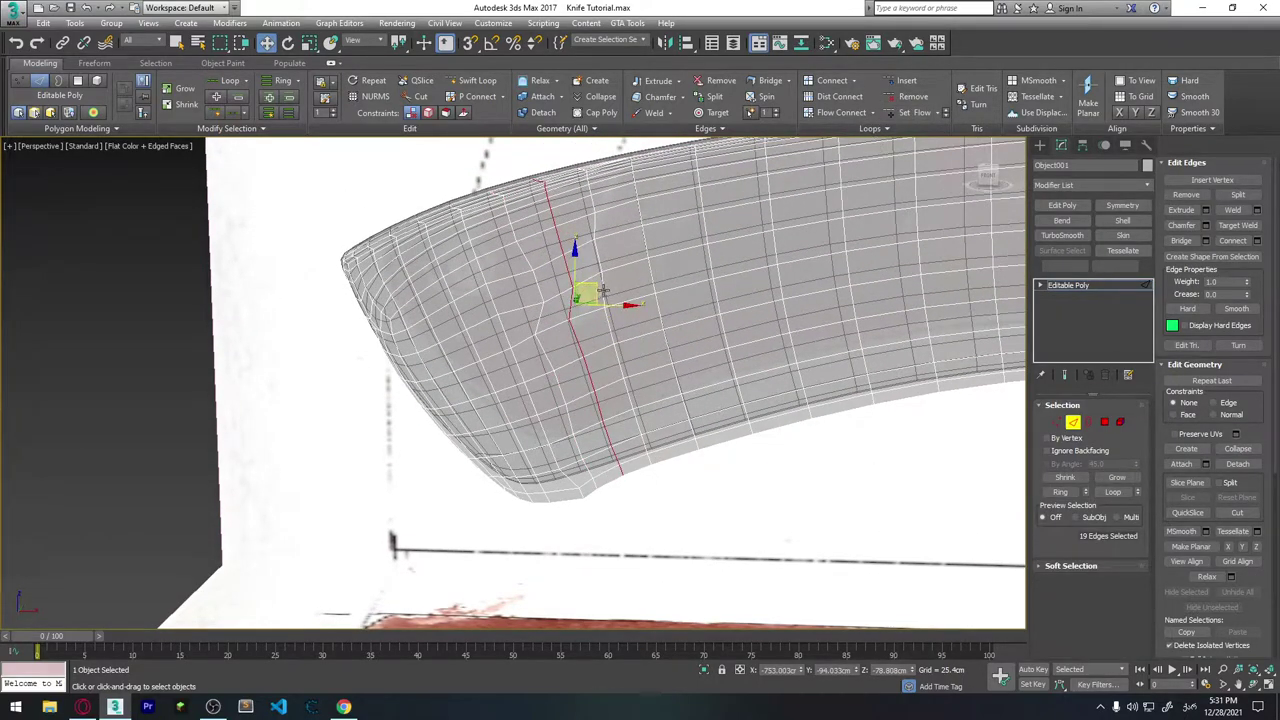
{"action": "left_click_drag", "start_coordinate": [603, 290], "coordinate": [643, 276]}
{"action": "left_click", "coordinate": [912, 112]}
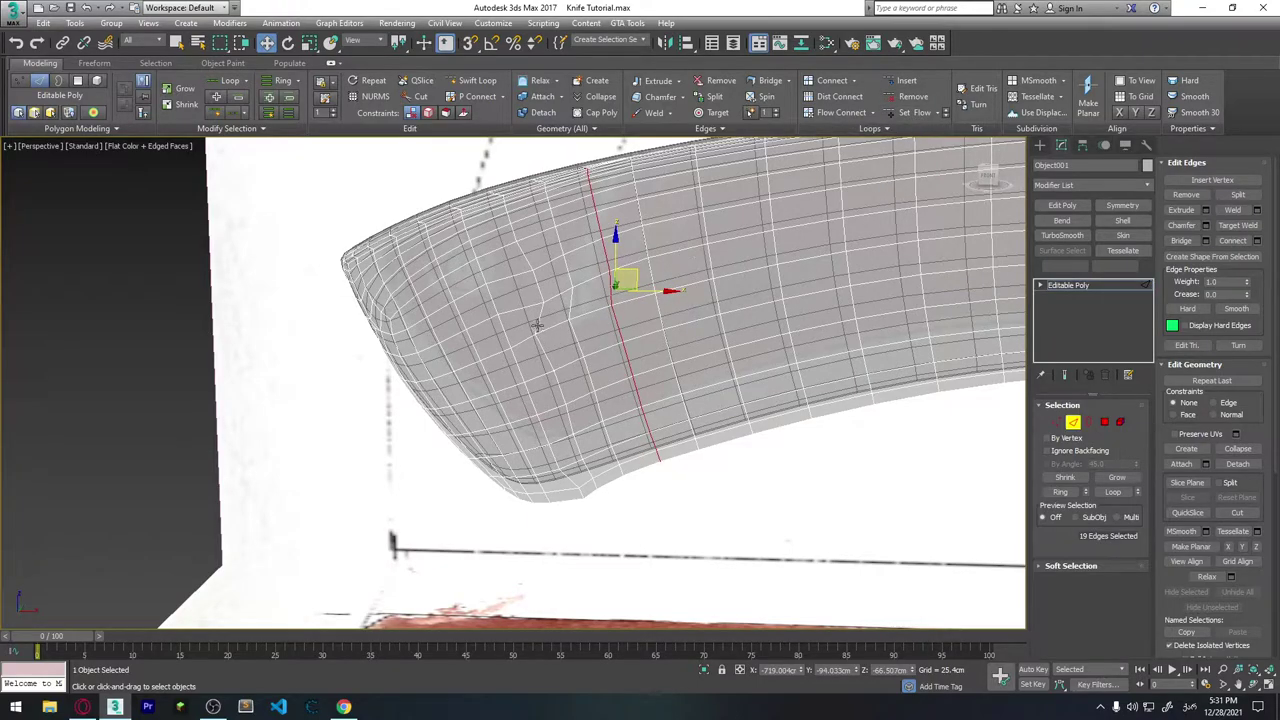
{"action": "left_click_drag", "start_coordinate": [537, 325], "coordinate": [470, 348]}
{"action": "left_click", "coordinate": [912, 112]}
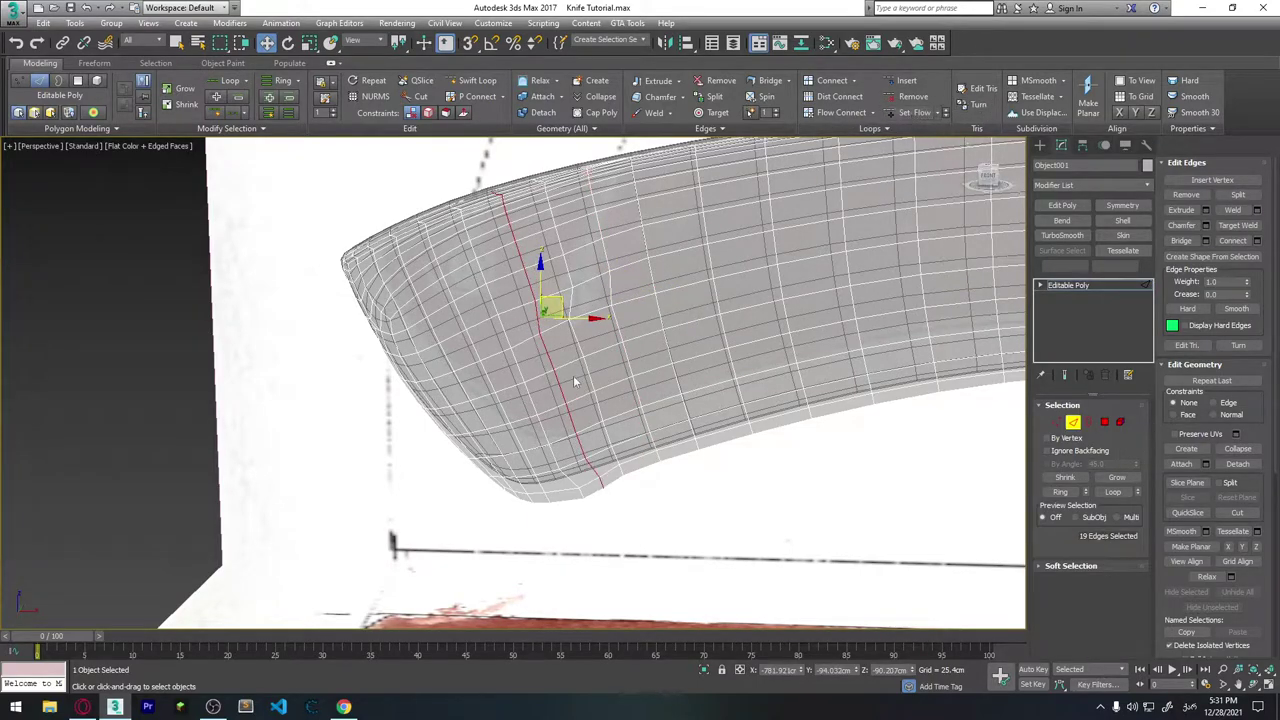
Undo the last loop move, re-apply Set Flow, and zoom in on the handle.
{"action": "left_click_drag", "start_coordinate": [576, 332], "coordinate": [612, 318]}
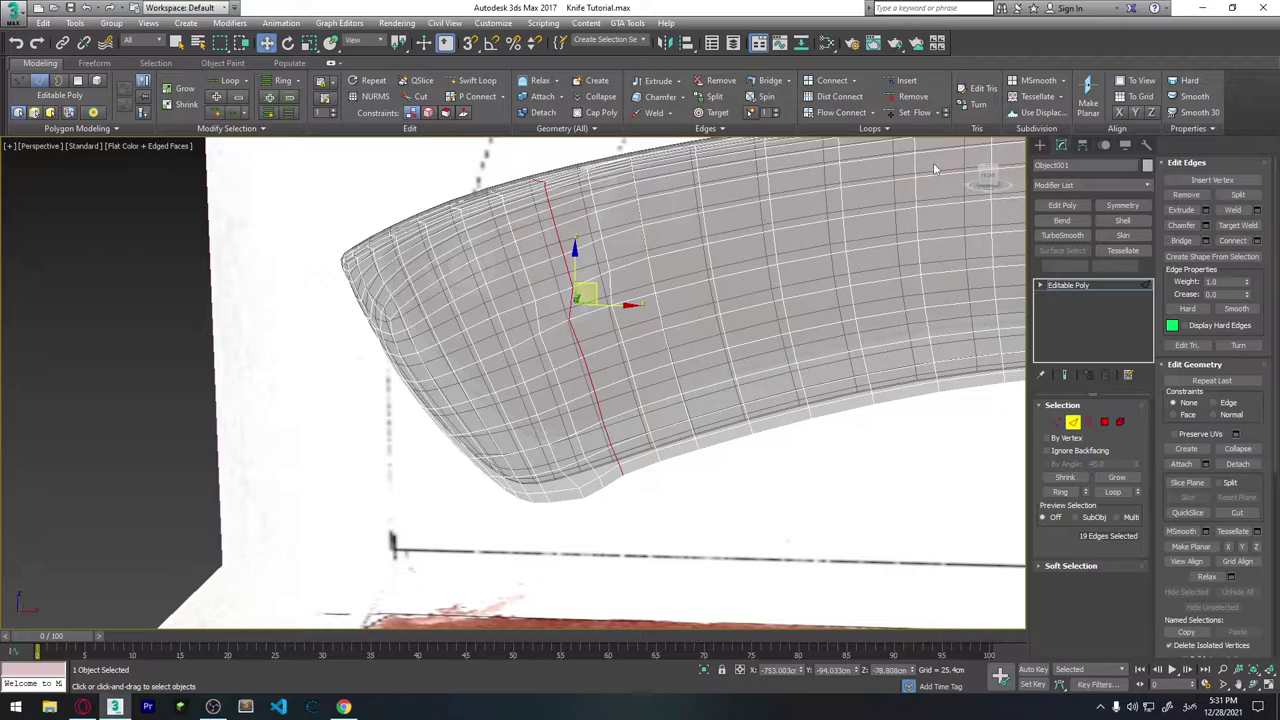
{"action": "left_click", "coordinate": [912, 112]}
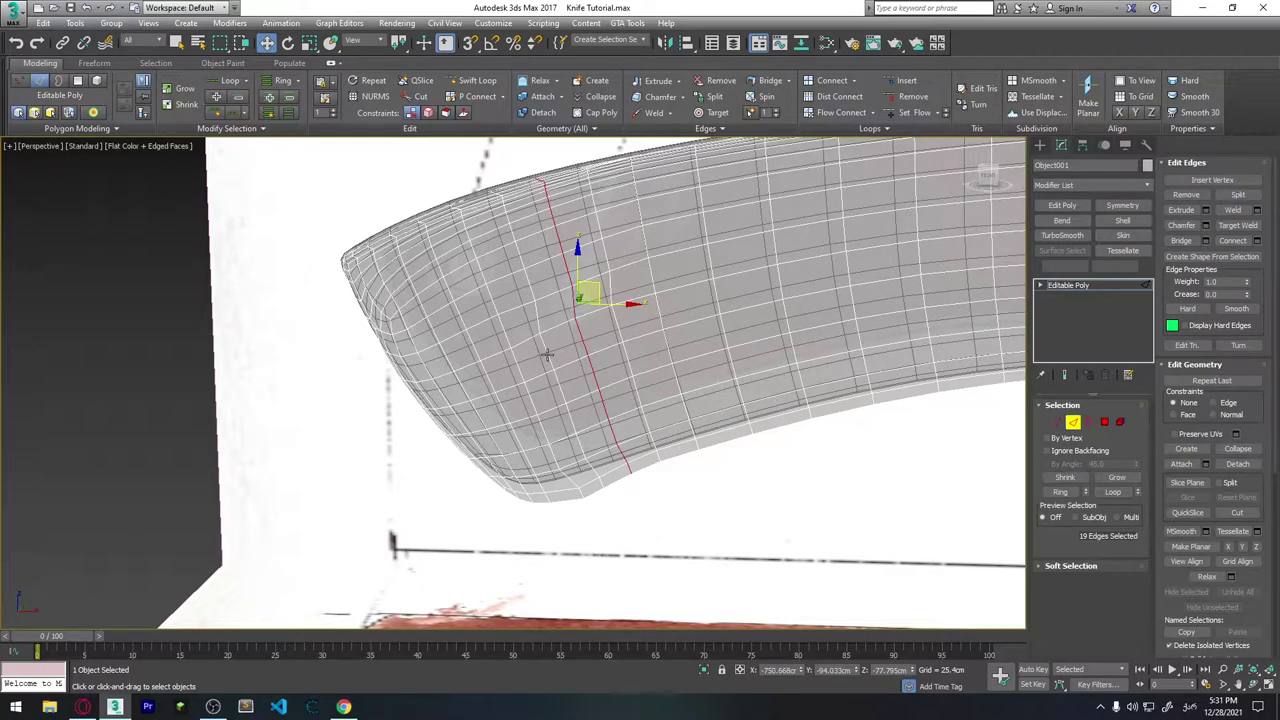
{"action": "key", "text": "ctrl+z"}
{"action": "key", "text": "ctrl+z"}
{"action": "key", "text": "ctrl+z"}
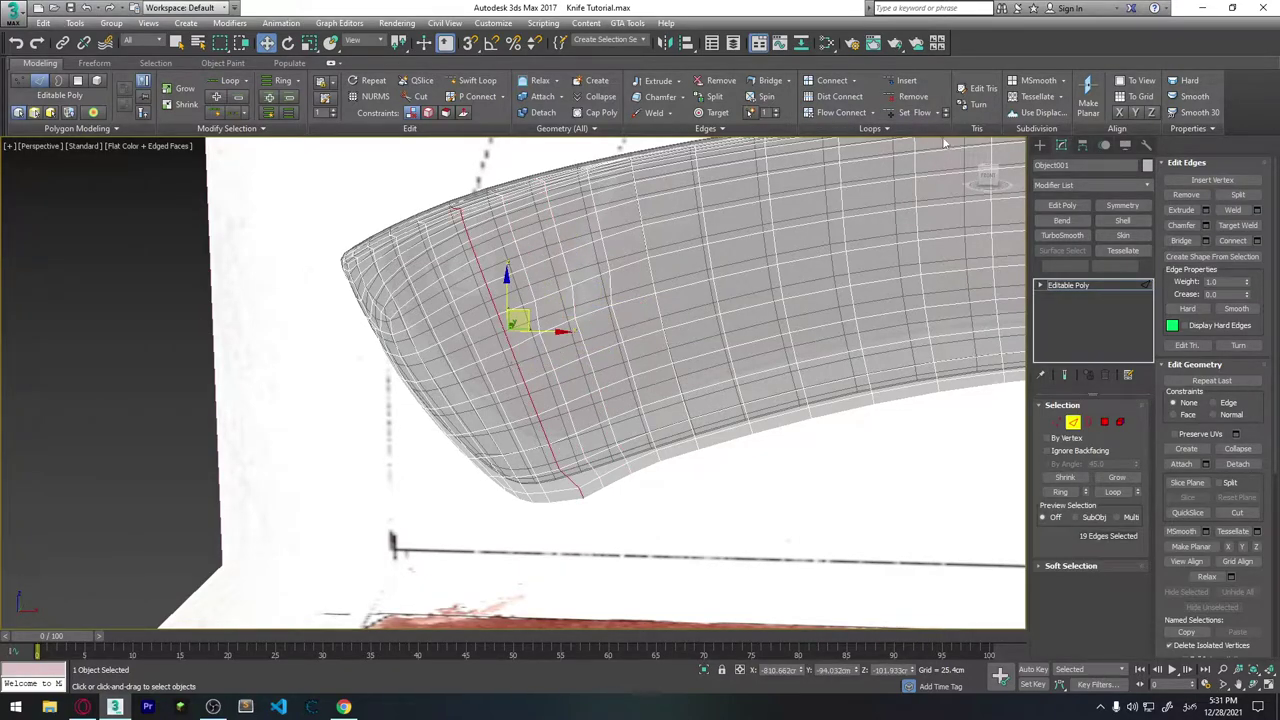
{"action": "left_click", "coordinate": [912, 112]}
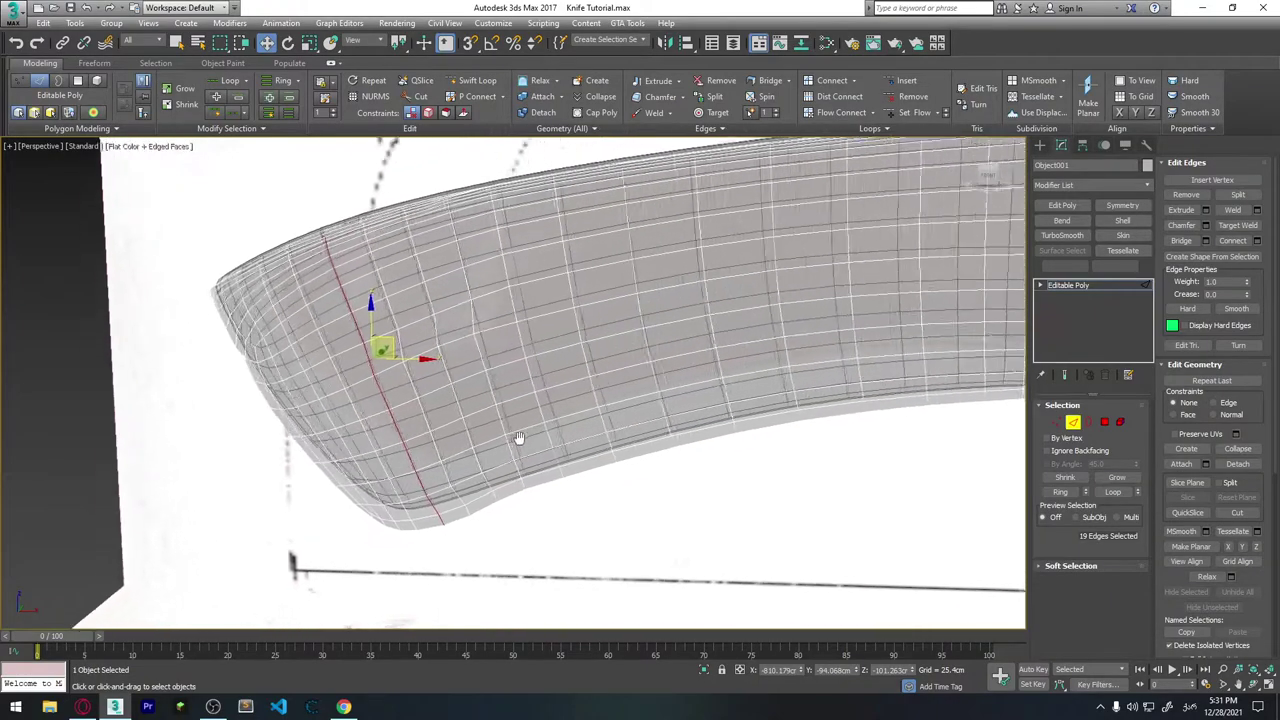
{"action": "middle_click_drag", "start_coordinate": [608, 385], "coordinate": [488, 348]}
{"action": "scroll", "coordinate": [611, 477], "scroll_direction": "up", "scroll_amount": 2}
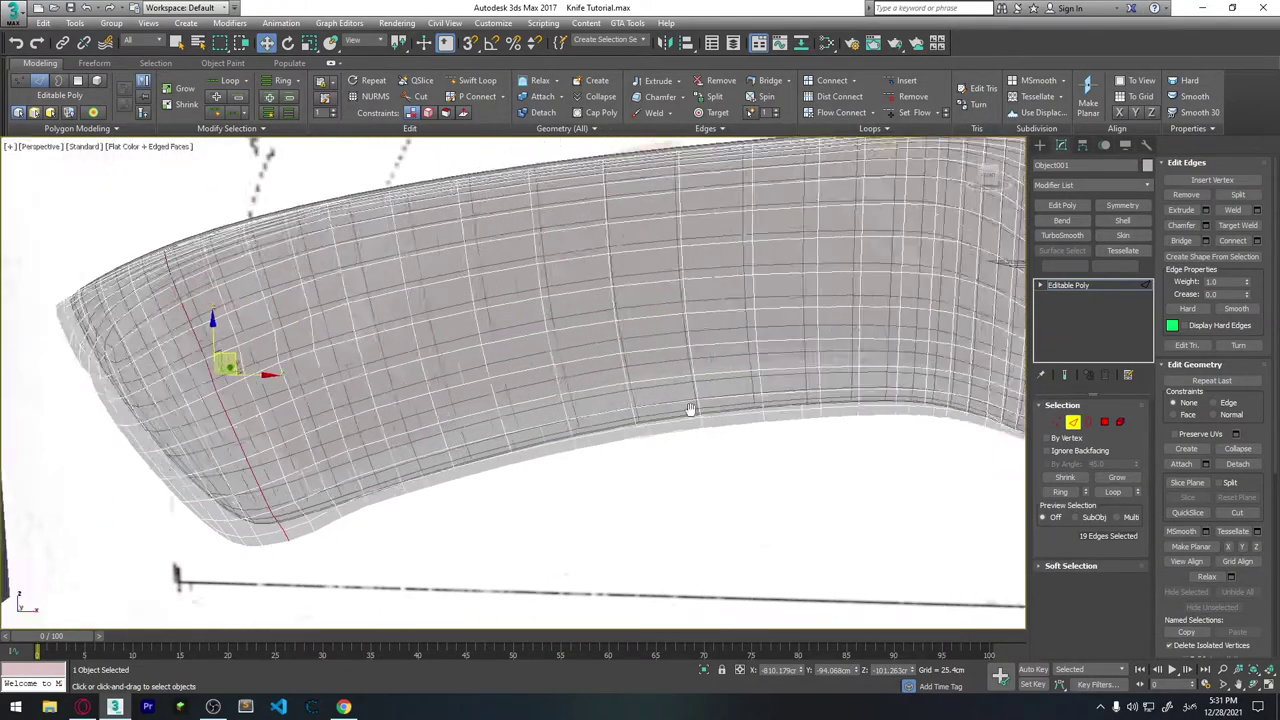
{"action": "scroll", "coordinate": [651, 434], "scroll_direction": "up", "scroll_amount": 2}
{"action": "scroll", "coordinate": [577, 423], "scroll_direction": "up", "scroll_amount": 2}
{"action": "scroll", "coordinate": [607, 462], "scroll_direction": "up", "scroll_amount": 2}
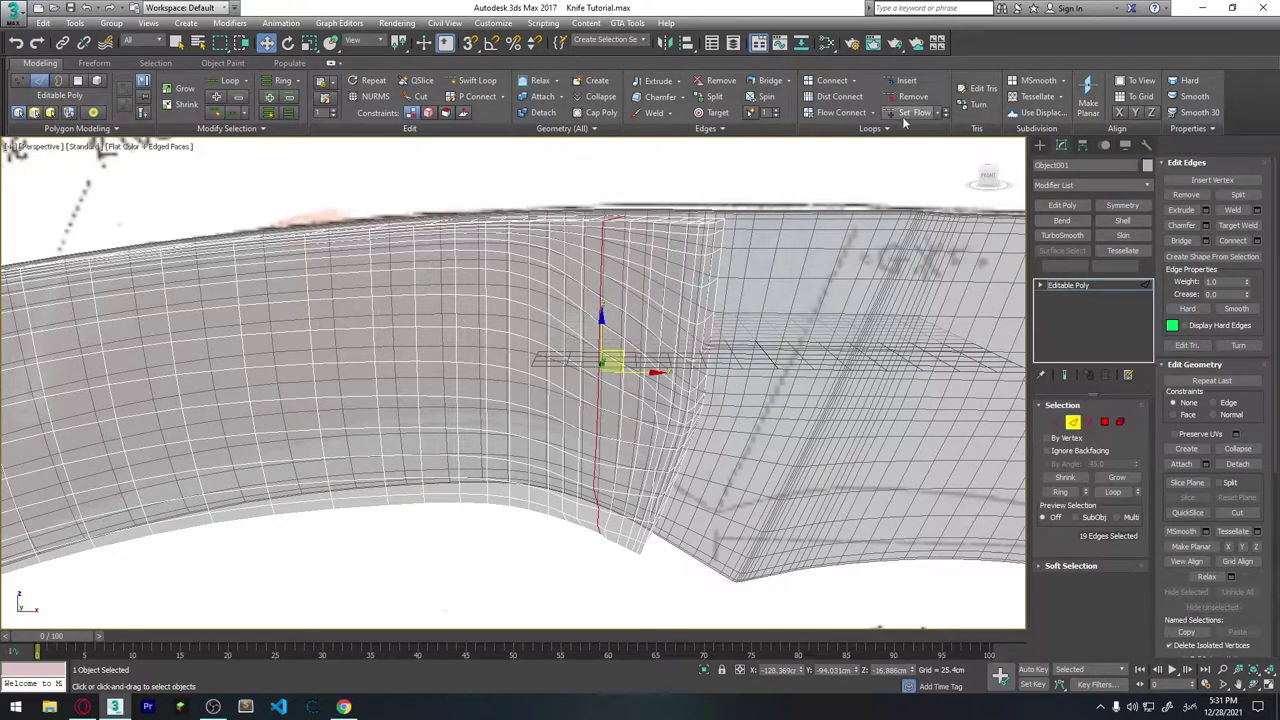
Clear the selection and frame the handle's butt end in the Perspective view.
{"action": "key", "text": "ctrl+d"}
{"action": "key", "text": "f"}
{"action": "scroll", "coordinate": [676, 422], "scroll_direction": "down", "scroll_amount": 3}
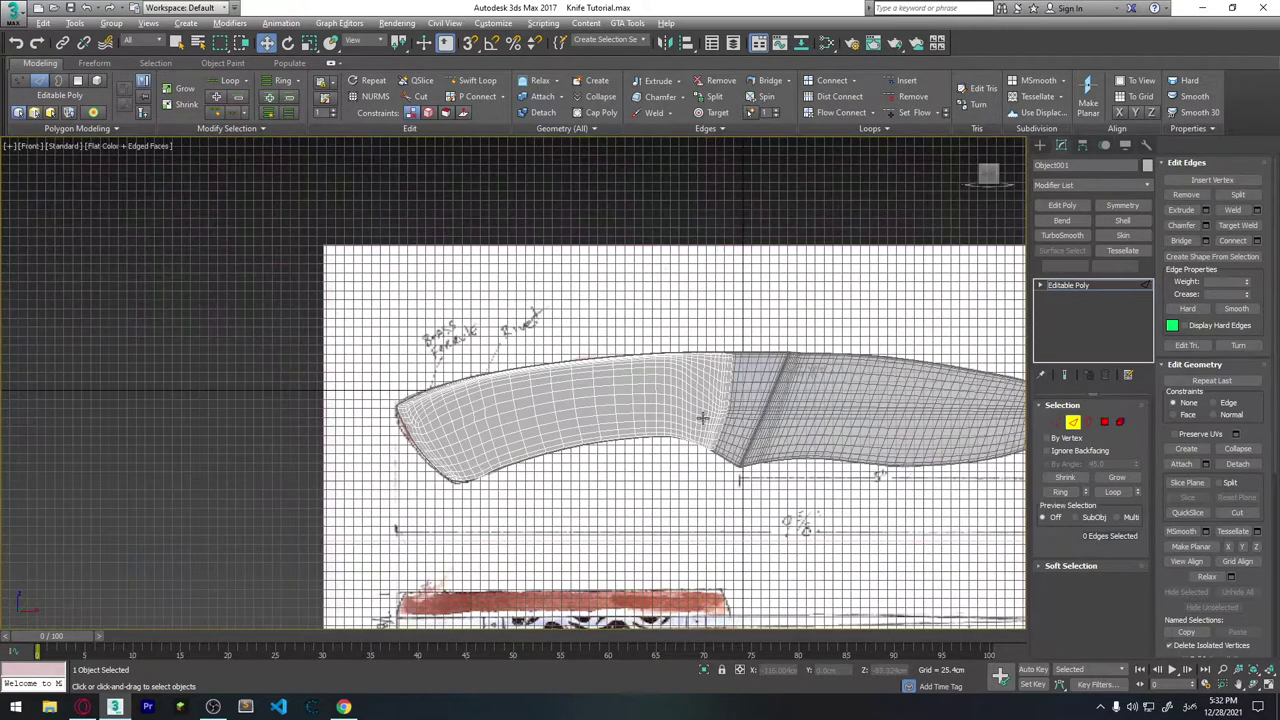
{"action": "key", "text": "p"}
{"action": "middle_click_drag", "start_coordinate": [472, 443], "coordinate": [542, 440], "text": "alt"}
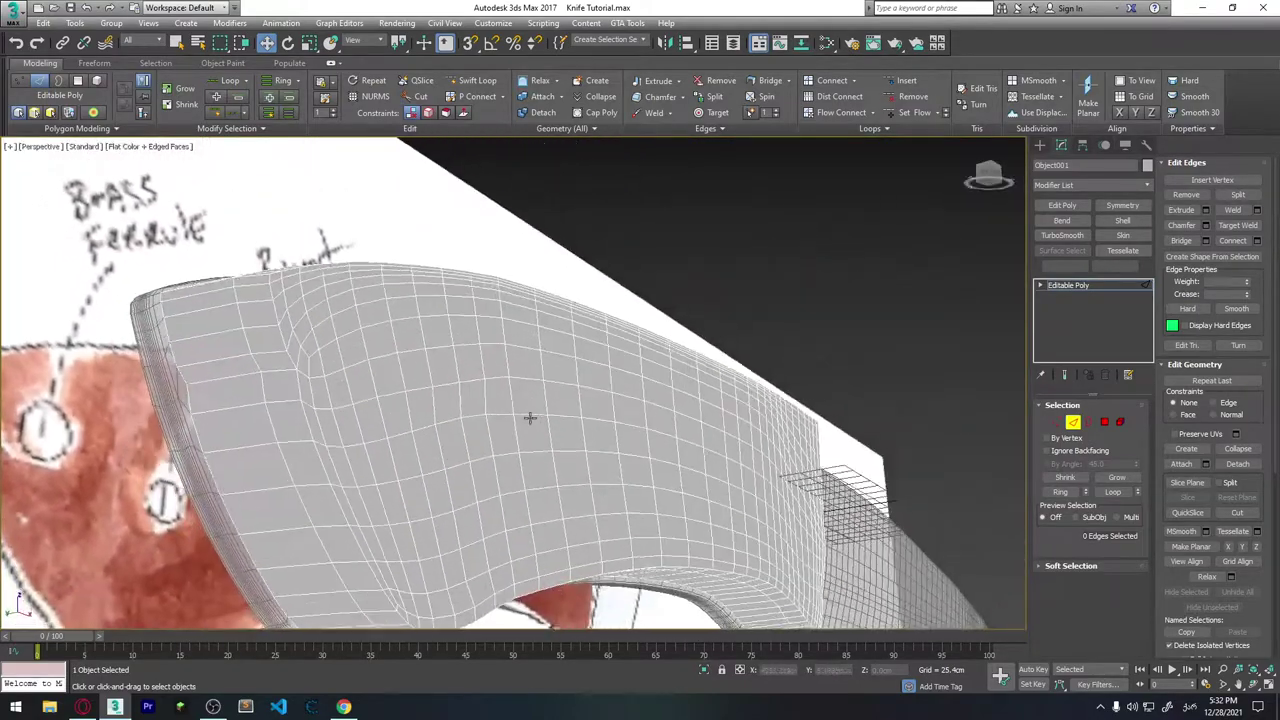
{"action": "middle_click_drag", "start_coordinate": [542, 440], "coordinate": [365, 475], "text": "alt"}
{"action": "scroll", "coordinate": [365, 475], "scroll_direction": "up", "scroll_amount": 2}
{"action": "scroll", "coordinate": [365, 475], "scroll_direction": "up", "scroll_amount": 3}
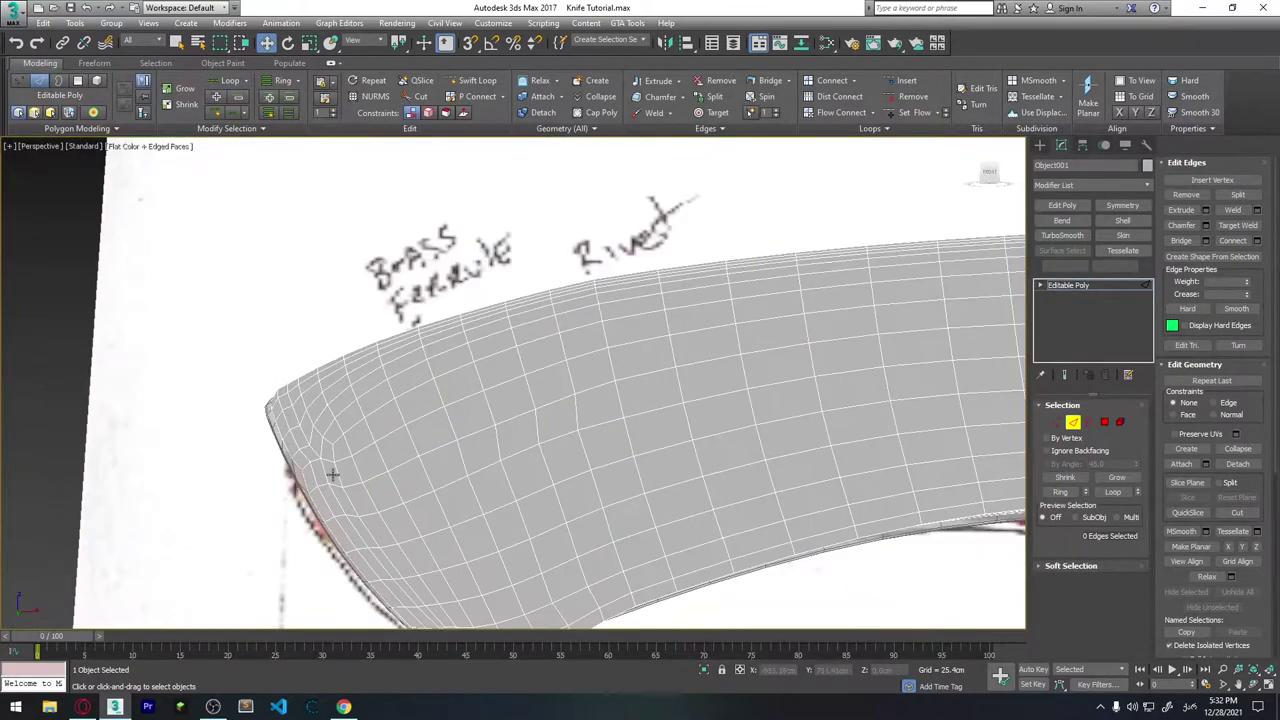
{"action": "scroll", "coordinate": [331, 471], "scroll_direction": "up", "scroll_amount": 3}
{"action": "scroll", "coordinate": [414, 457], "scroll_direction": "up", "scroll_amount": 2}
{"action": "middle_click_drag", "start_coordinate": [428, 466], "coordinate": [425, 472], "text": "alt"}
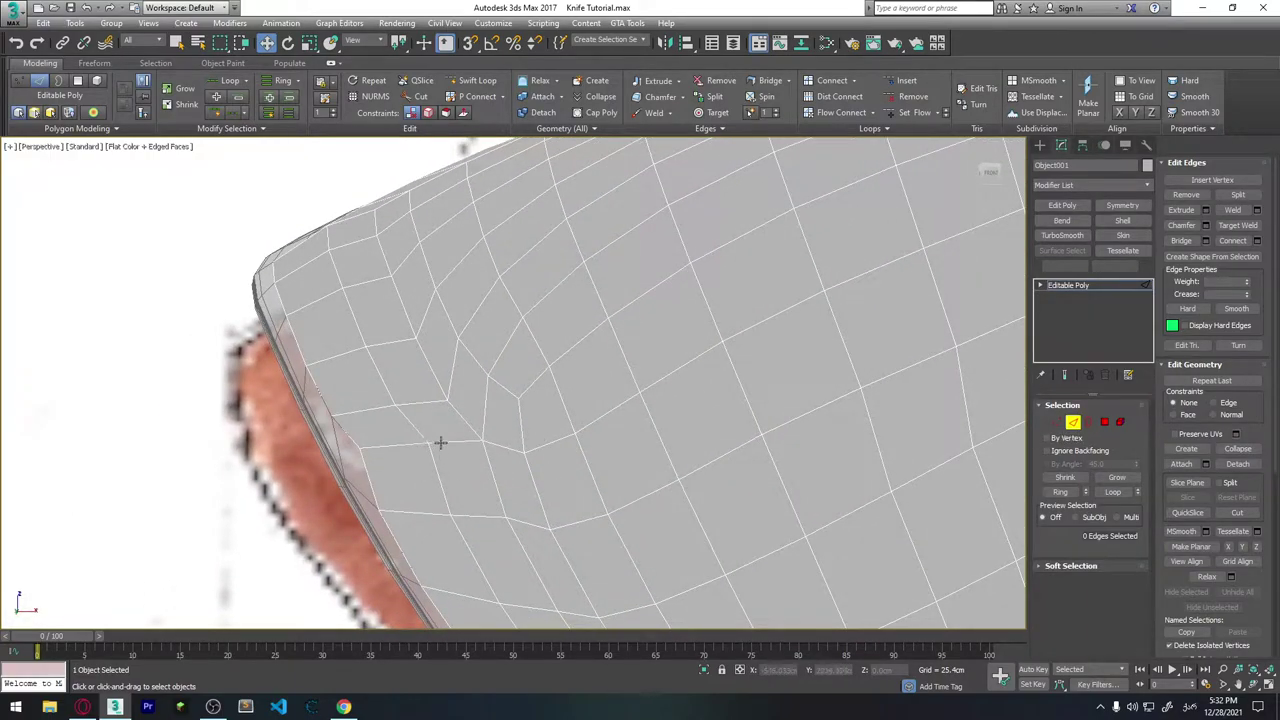
Select the two edges at the pinched butt corner and orbit to inspect them.
{"action": "double_click", "coordinate": [440, 442]}
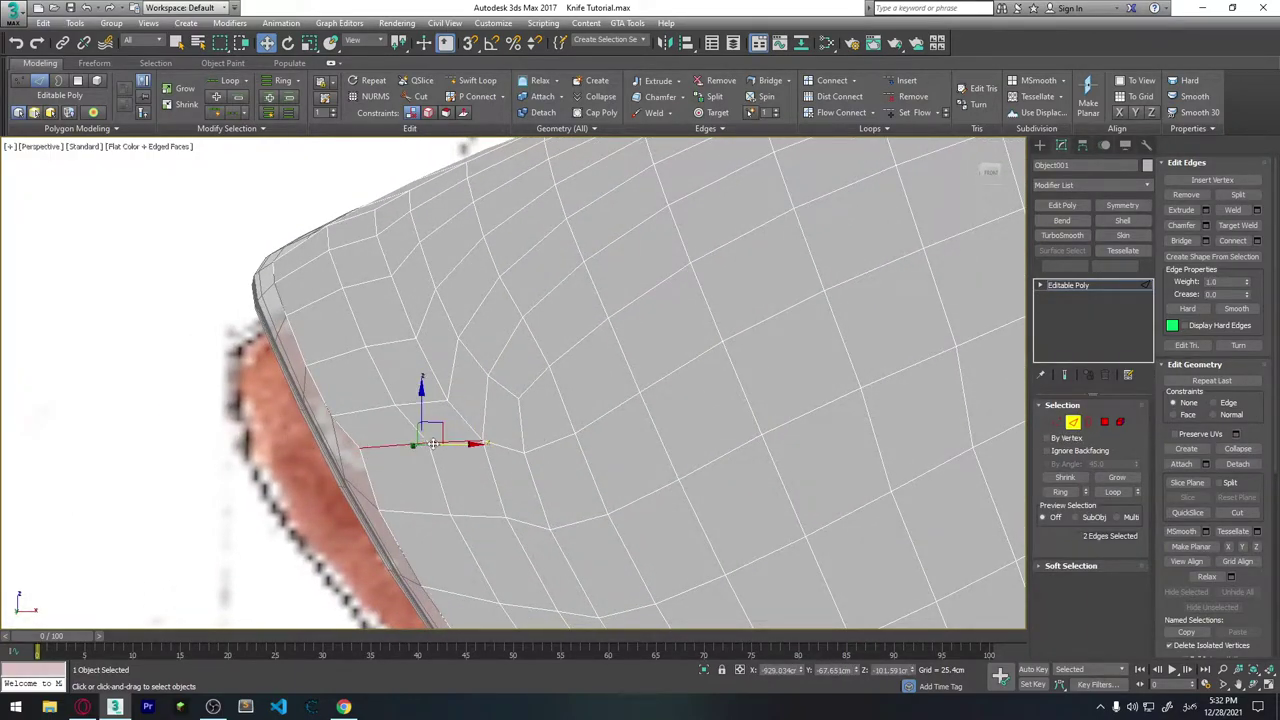
{"action": "mouse_move", "coordinate": [432, 443]}
{"action": "middle_mouse_down", "text": "alt"}
{"action": "mouse_move", "coordinate": [577, 429]}
{"action": "mouse_move", "coordinate": [609, 446]}
{"action": "mouse_move", "coordinate": [452, 444]}
{"action": "middle_mouse_up", "text": "alt"}
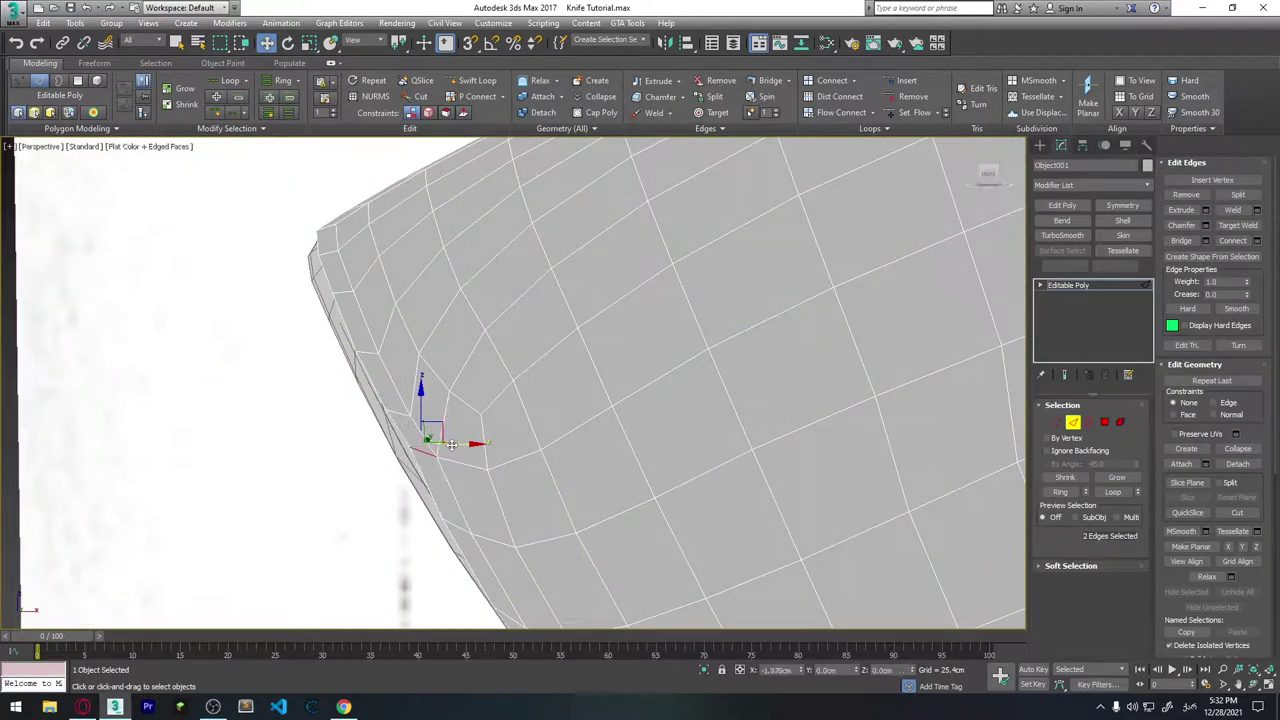
{"action": "middle_click_drag", "start_coordinate": [491, 463], "coordinate": [528, 427], "text": "alt"}
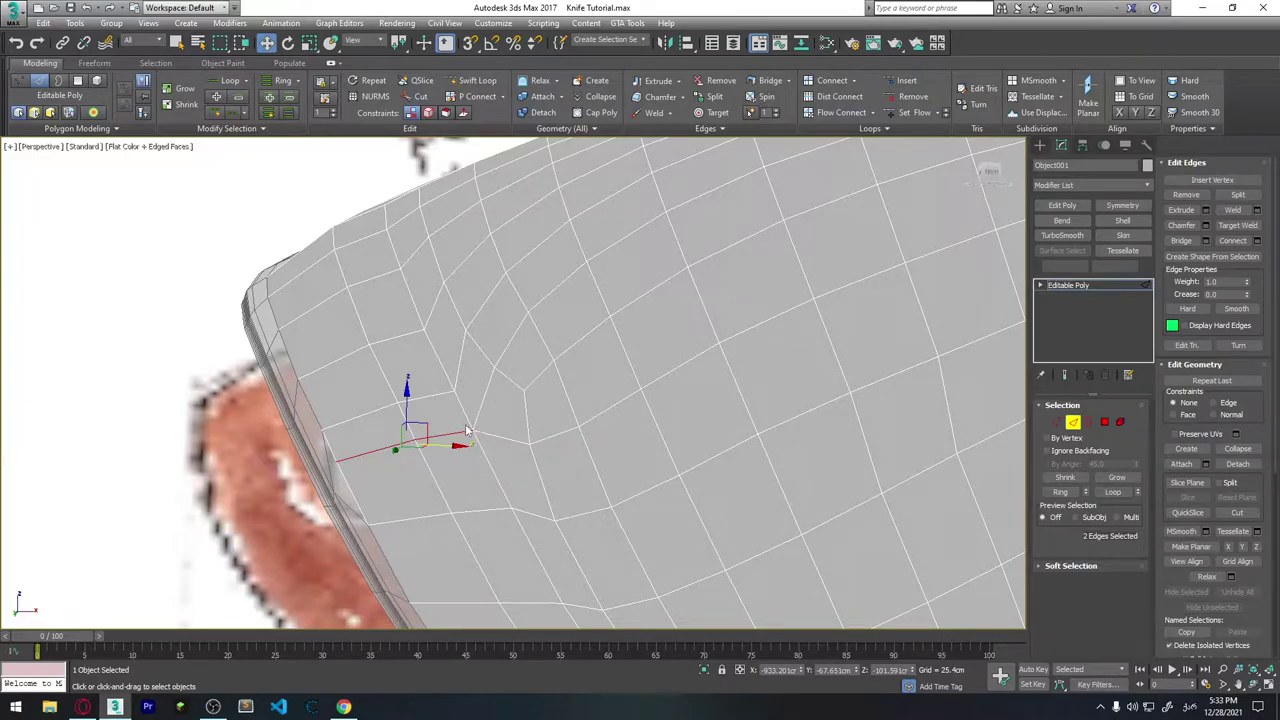
In Vertex mode, pull the pinched corner vertex down-left to relax the grid.
{"action": "left_click", "coordinate": [1057, 421]}
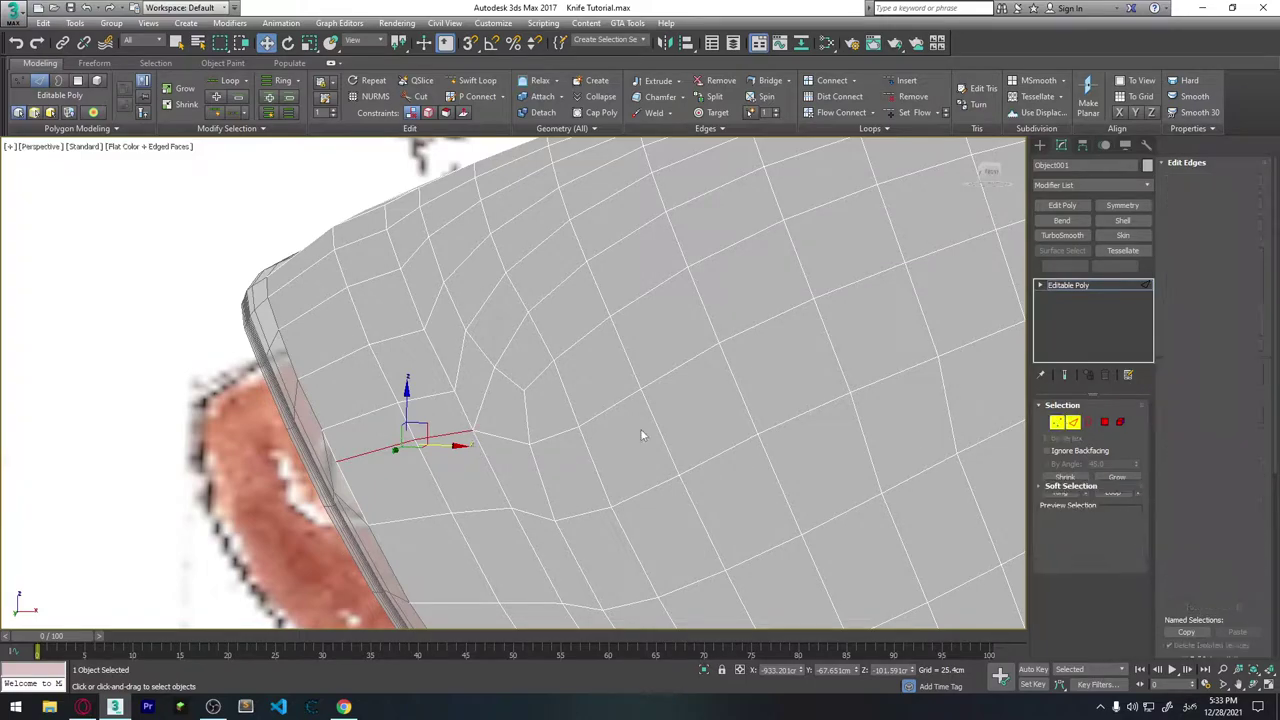
{"action": "left_click", "coordinate": [472, 430]}
{"action": "left_click", "coordinate": [445, 468]}
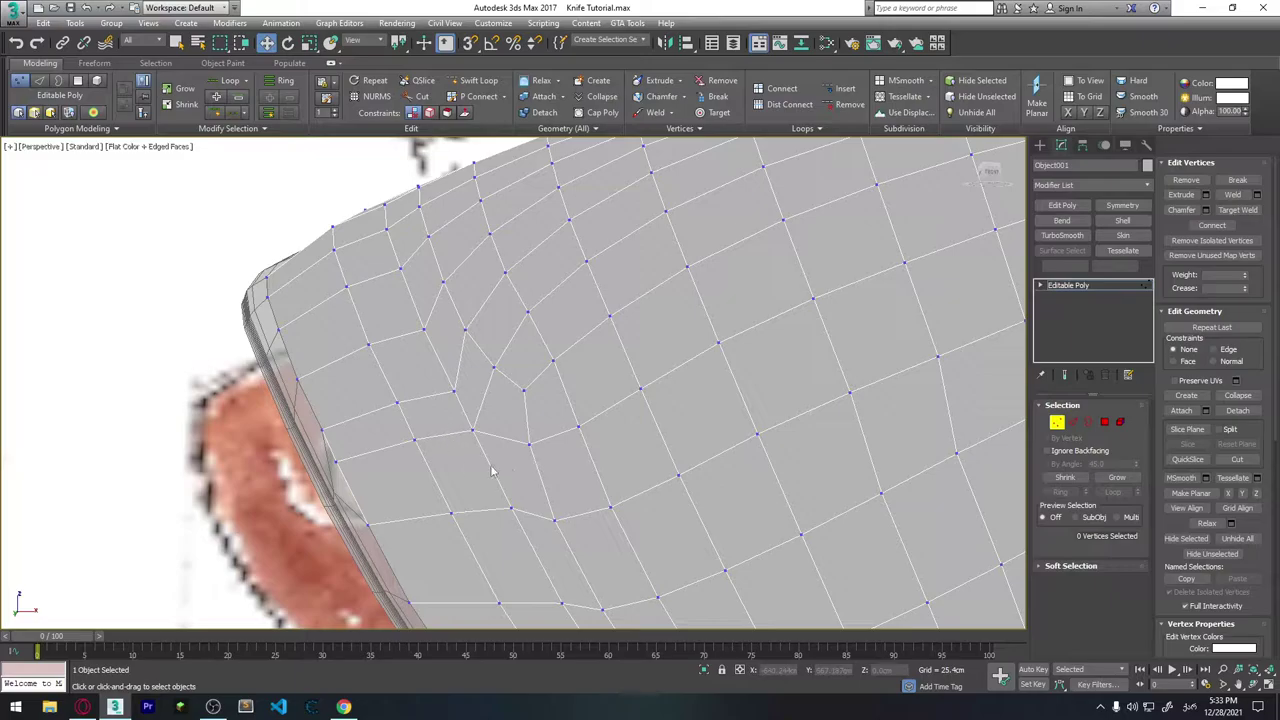
{"action": "scroll", "coordinate": [490, 459], "scroll_direction": "down", "scroll_amount": 1}
{"action": "scroll", "coordinate": [485, 460], "scroll_direction": "down", "scroll_amount": 2}
{"action": "scroll", "coordinate": [480, 462], "scroll_direction": "down", "scroll_amount": 2}
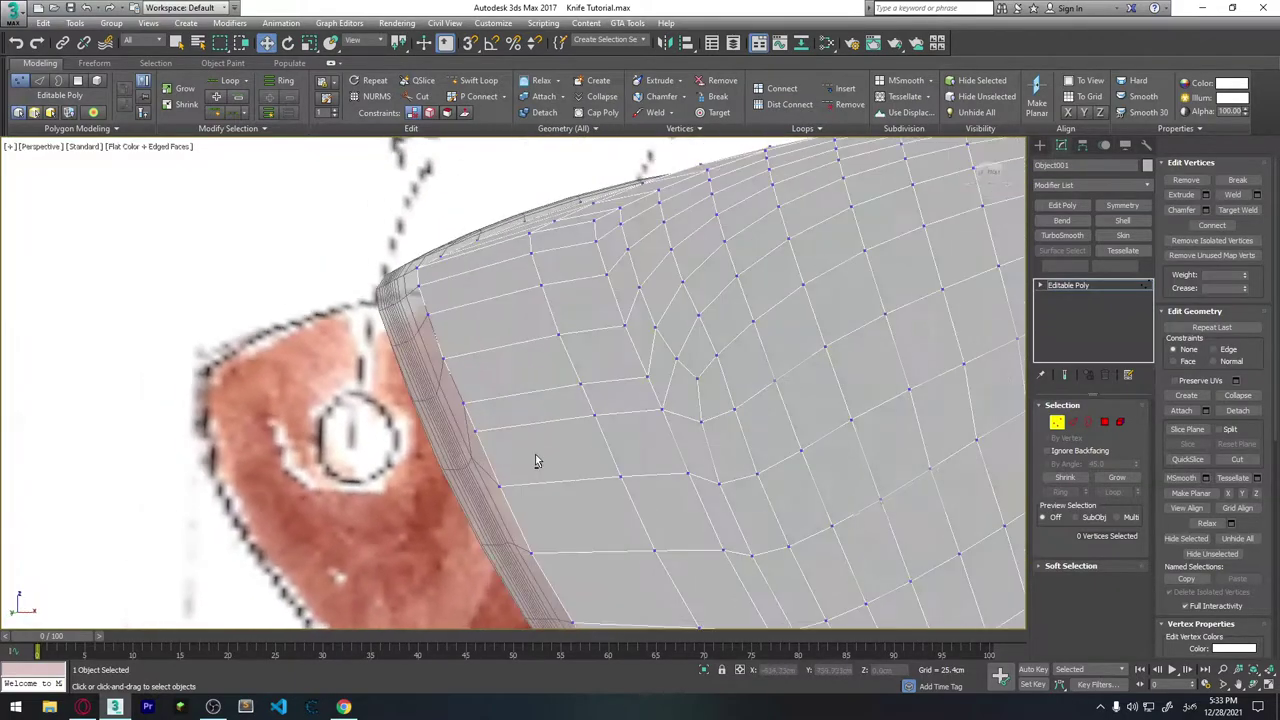
{"action": "scroll", "coordinate": [470, 464], "scroll_direction": "down", "scroll_amount": 2}
{"action": "scroll", "coordinate": [470, 460], "scroll_direction": "up", "scroll_amount": 2}
{"action": "scroll", "coordinate": [515, 445], "scroll_direction": "up", "scroll_amount": 1}
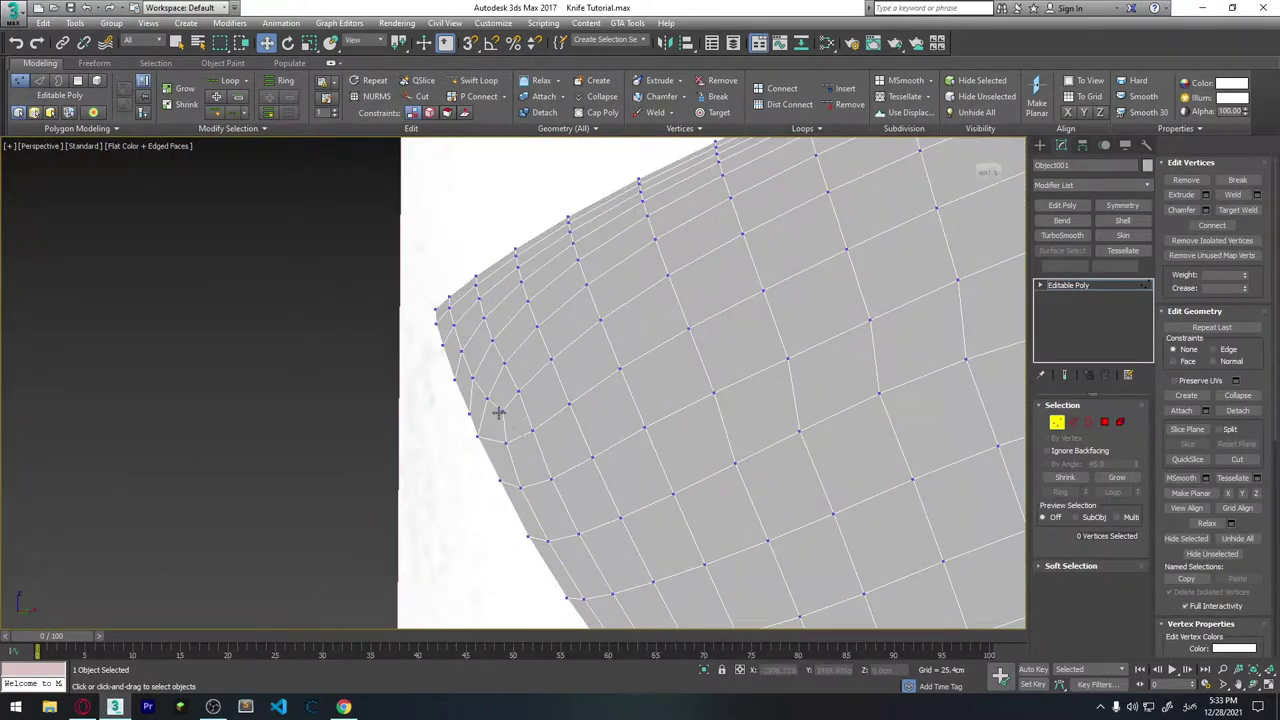
{"action": "left_click", "coordinate": [498, 412]}
{"action": "scroll", "coordinate": [508, 425], "scroll_direction": "up", "scroll_amount": 2}
{"action": "left_click_drag", "start_coordinate": [542, 388], "coordinate": [517, 399]}
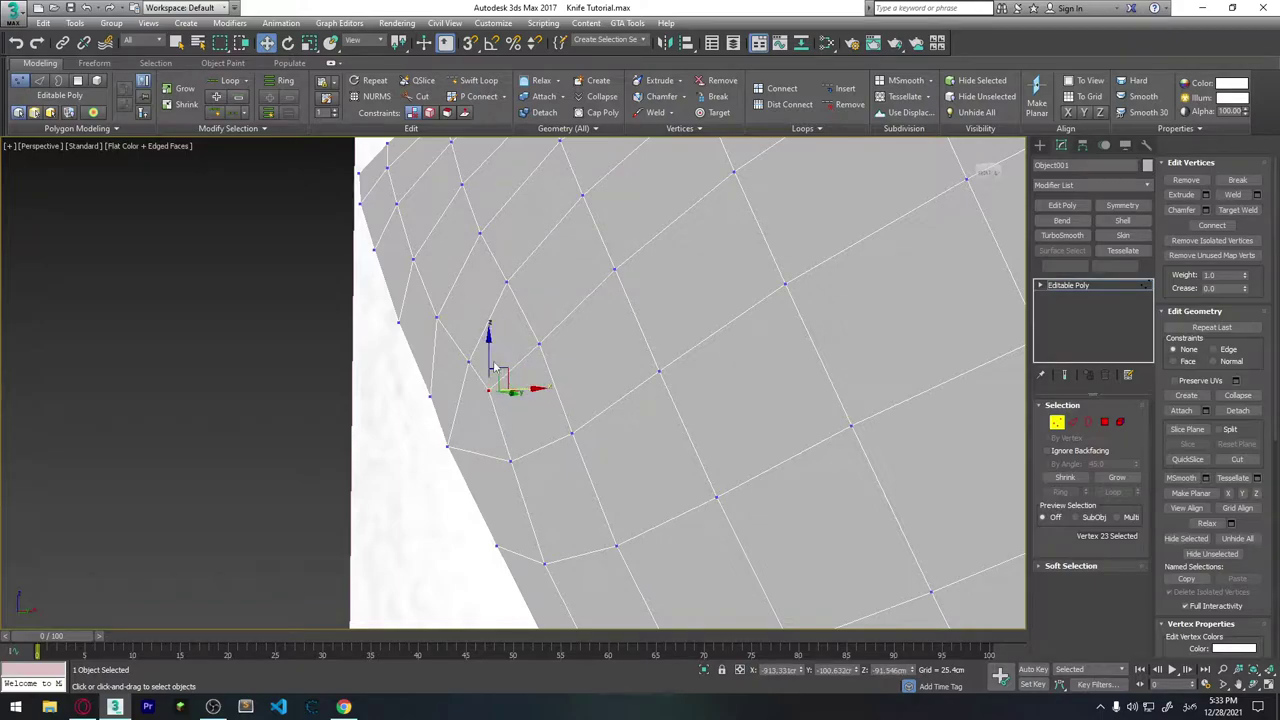
{"action": "scroll", "coordinate": [517, 399], "scroll_direction": "down", "scroll_amount": 6}
Preview the handle with two TurboSmooth modifiers, then undo back to Editable Poly.
{"action": "left_click", "coordinate": [1062, 235]}
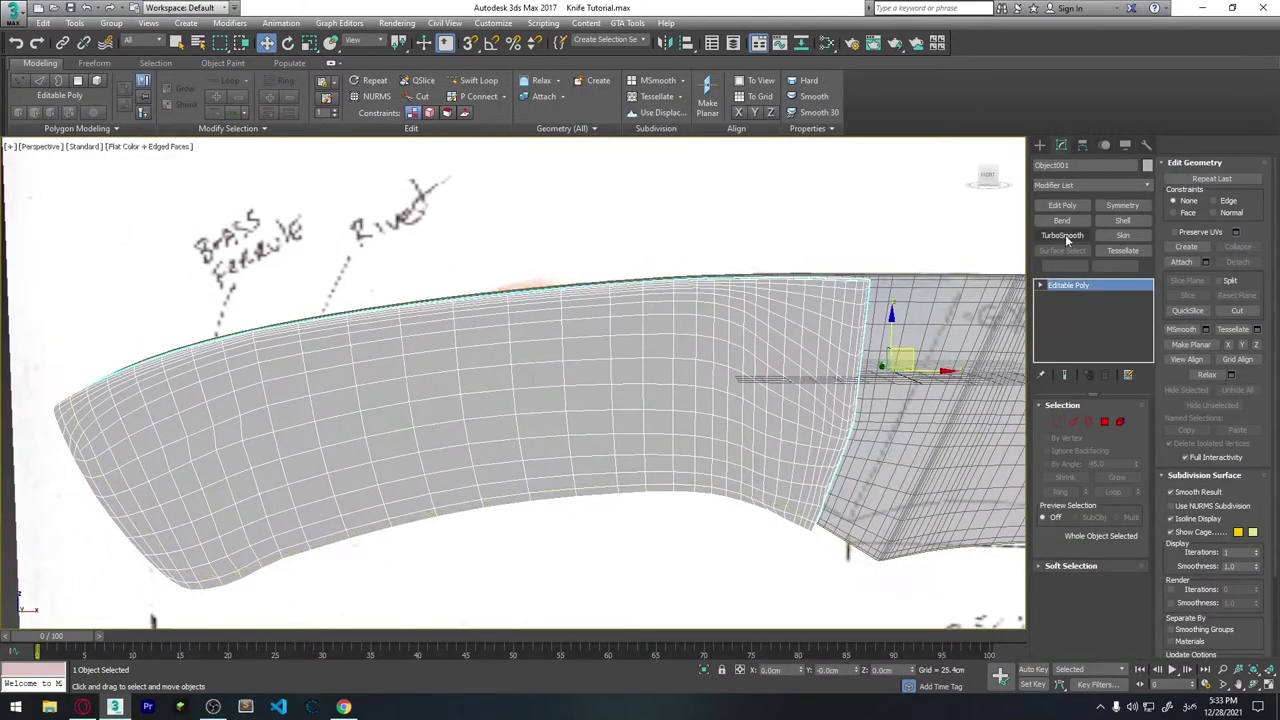
{"action": "left_click", "coordinate": [1064, 234]}
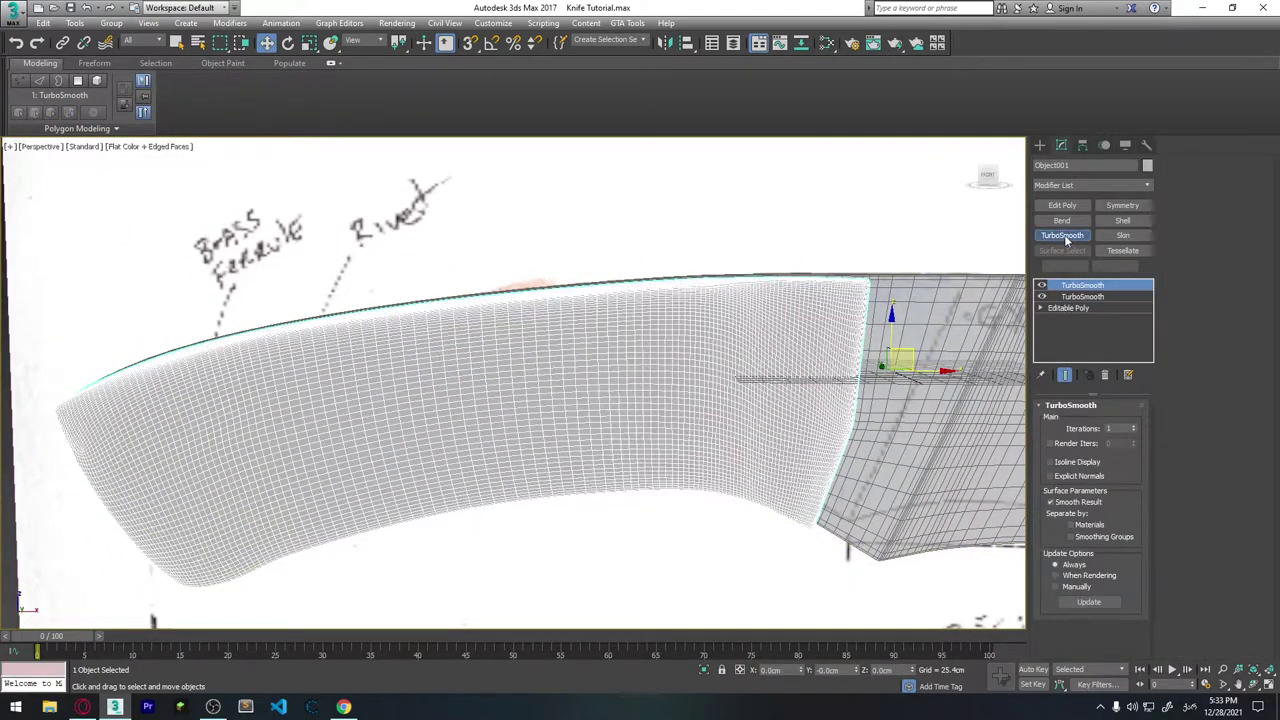
{"action": "mouse_move", "coordinate": [780, 420]}
{"action": "middle_mouse_down", "text": "alt"}
{"action": "mouse_move", "coordinate": [773, 463]}
{"action": "mouse_move", "coordinate": [677, 383]}
{"action": "mouse_move", "coordinate": [771, 414]}
{"action": "middle_mouse_up", "text": "alt"}
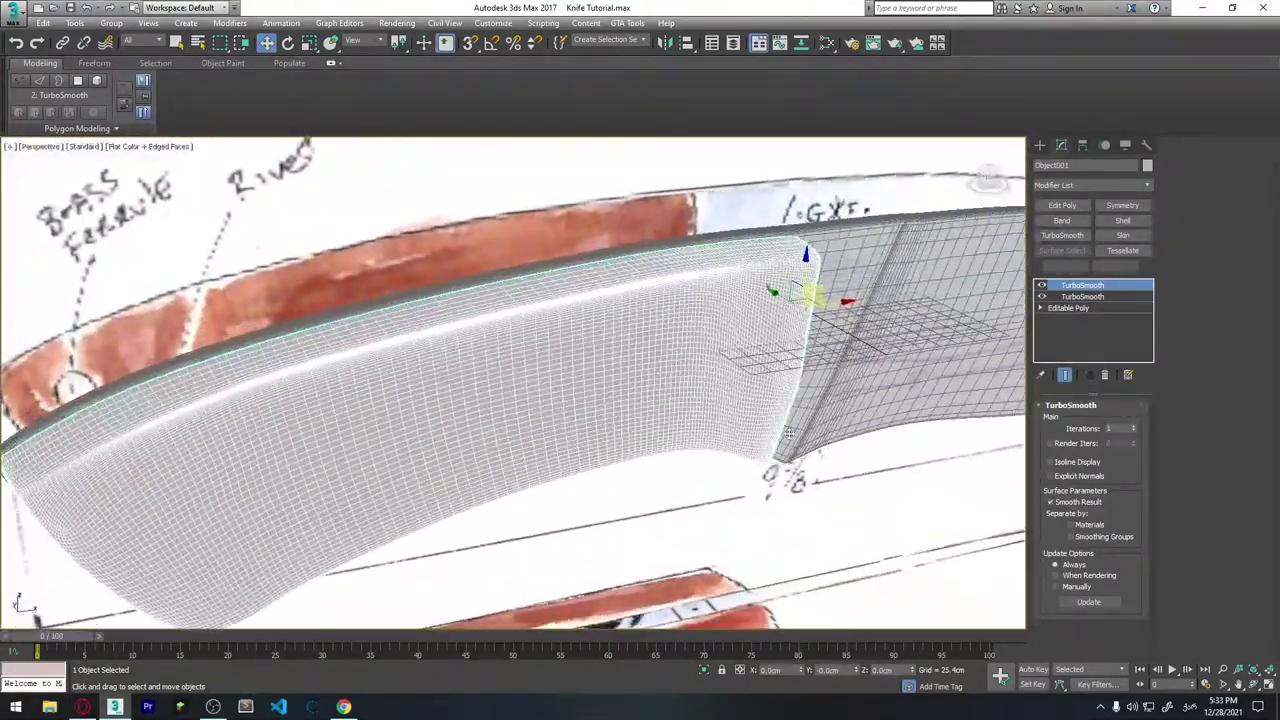
{"action": "key", "text": "ctrl+z"}
{"action": "key", "text": "ctrl+z"}
{"action": "mouse_move", "coordinate": [617, 397]}
{"action": "middle_mouse_down", "text": "alt"}
{"action": "mouse_move", "coordinate": [747, 424]}
{"action": "mouse_move", "coordinate": [700, 410]}
{"action": "middle_mouse_up", "text": "alt"}
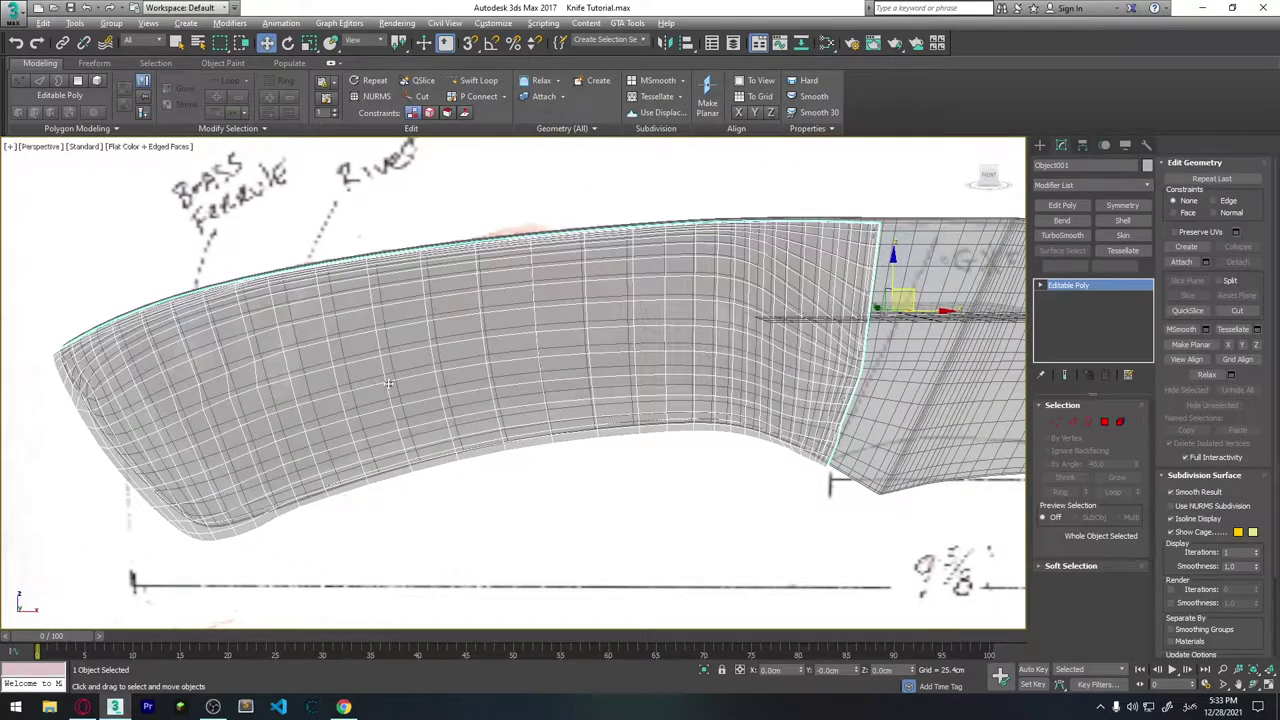
Switch to the Front view and zoom in on the handle's butt end.
{"action": "scroll", "coordinate": [369, 365], "scroll_direction": "up", "scroll_amount": 2}
{"action": "scroll", "coordinate": [369, 365], "scroll_direction": "up", "scroll_amount": 5}
{"action": "middle_click_drag", "start_coordinate": [358, 378], "coordinate": [477, 427], "text": "alt"}
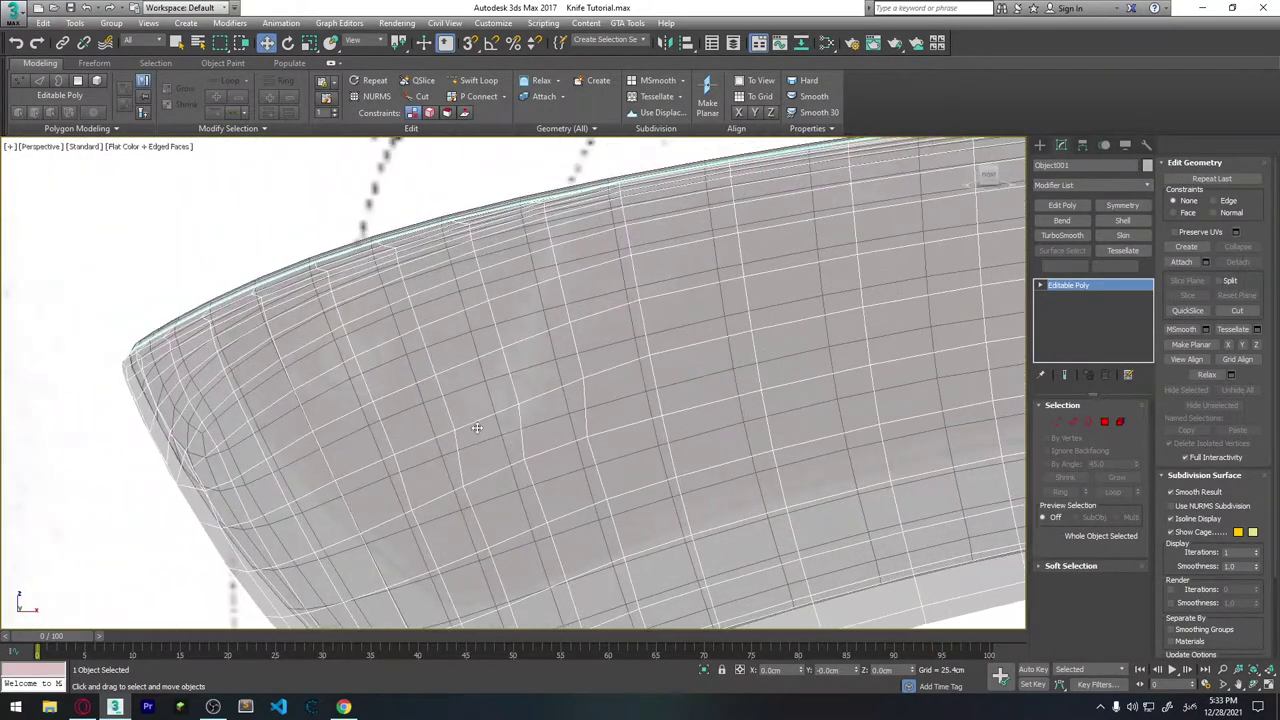
{"action": "middle_click_drag", "start_coordinate": [417, 384], "coordinate": [405, 386], "text": "alt"}
{"action": "key", "text": "f"}
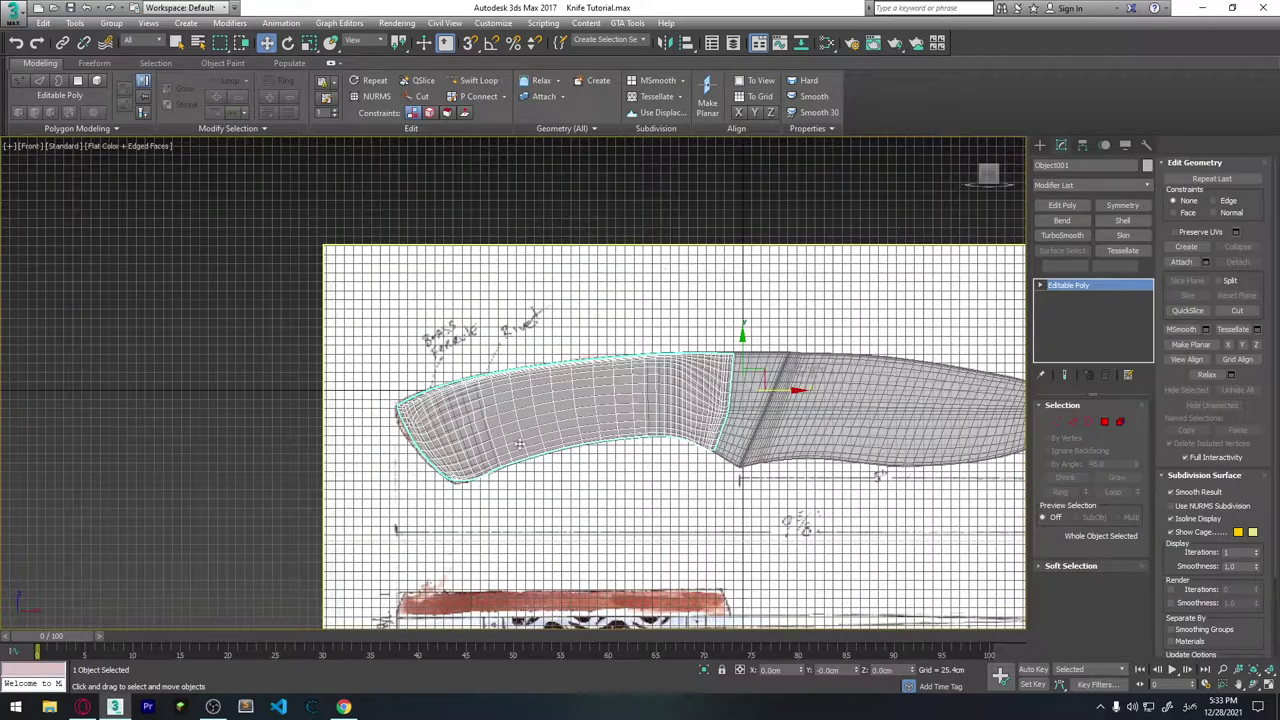
{"action": "scroll", "coordinate": [519, 444], "scroll_direction": "up", "scroll_amount": 2}
{"action": "scroll", "coordinate": [412, 368], "scroll_direction": "up", "scroll_amount": 4}
{"action": "scroll", "coordinate": [352, 341], "scroll_direction": "up", "scroll_amount": 2}
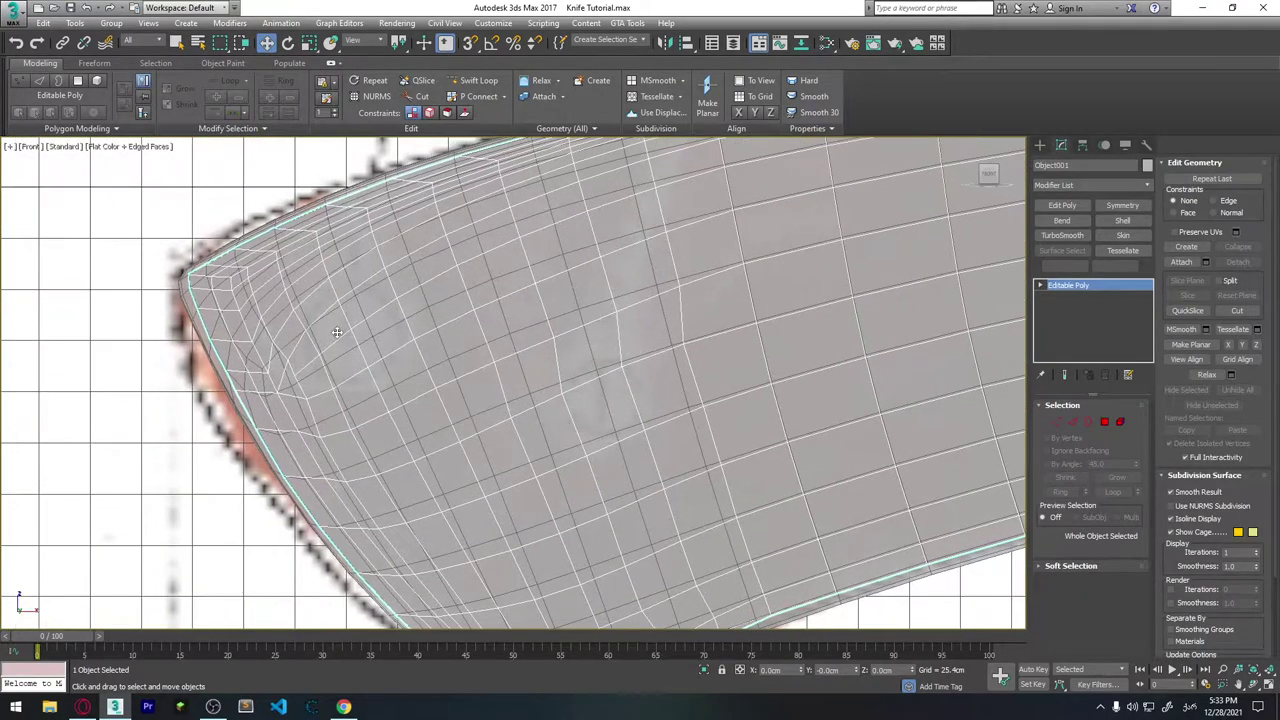
{"action": "scroll", "coordinate": [330, 330], "scroll_direction": "up", "scroll_amount": 2}
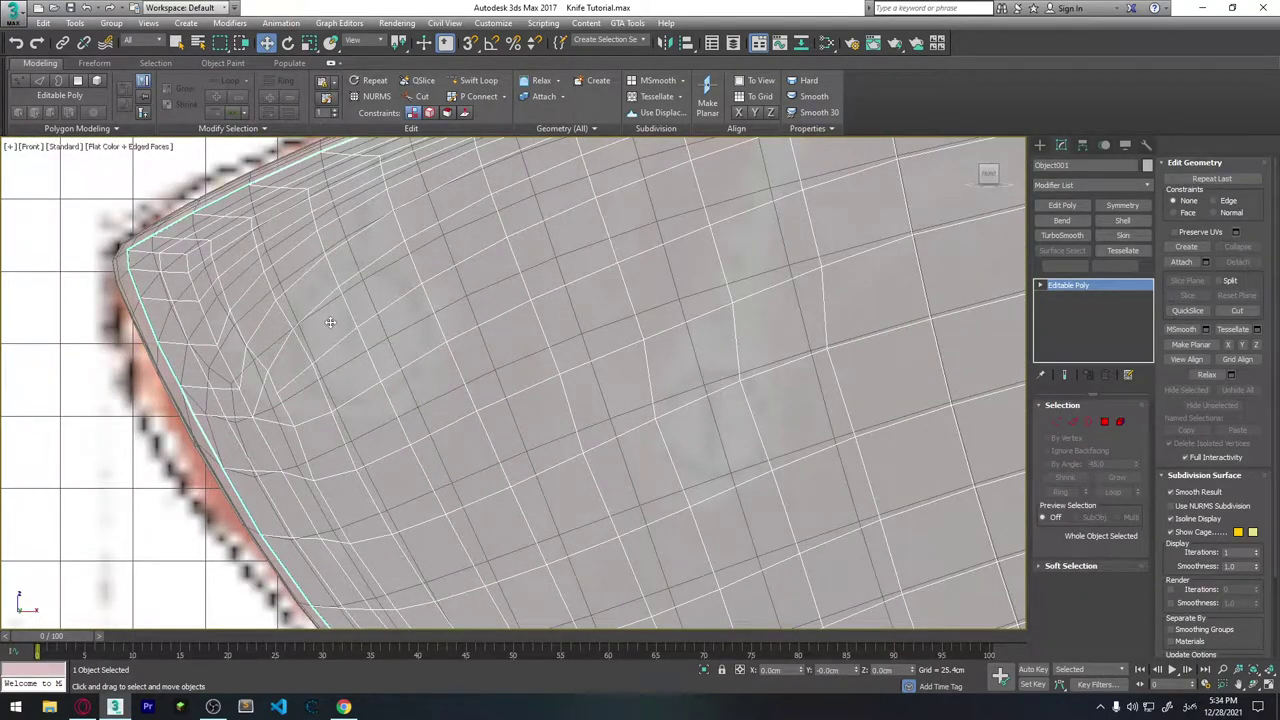
Select a 2x2 block of faces near the butt and move it onto the rivet position.
{"action": "left_click", "coordinate": [1104, 421]}
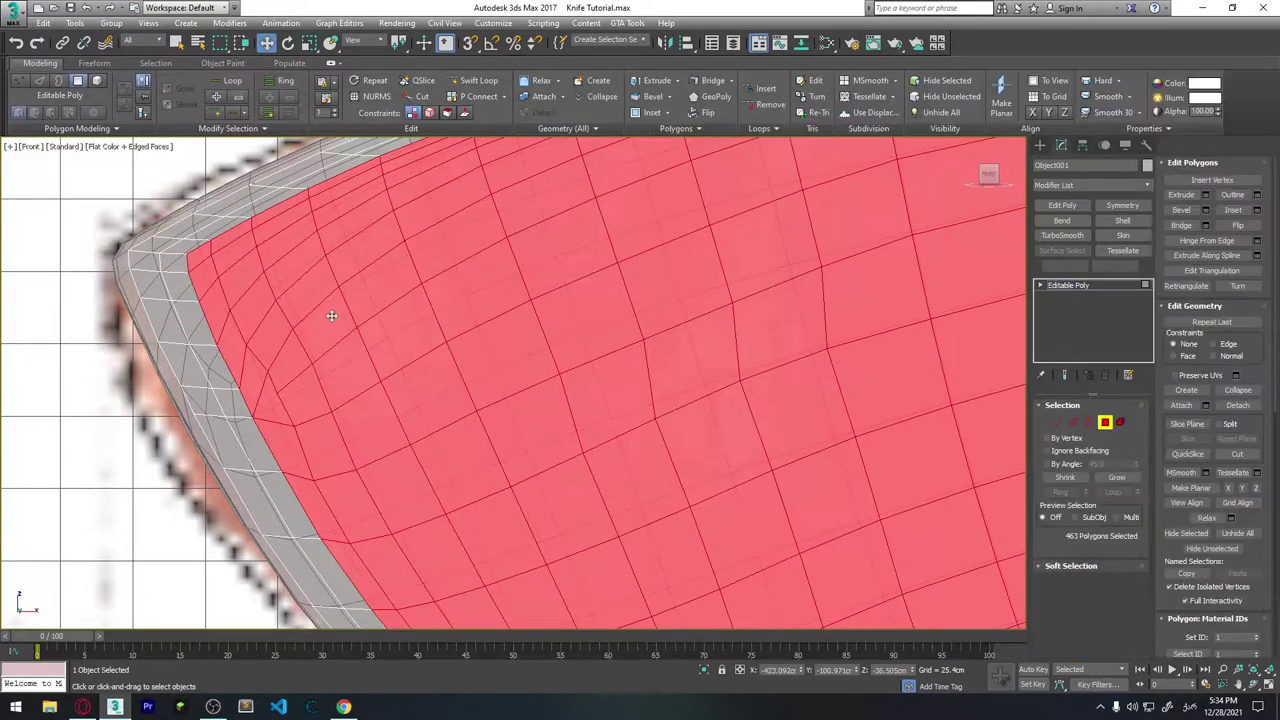
{"action": "left_click", "coordinate": [331, 314]}
{"action": "left_click", "coordinate": [385, 282], "text": "ctrl"}
{"action": "left_click", "coordinate": [405, 330], "text": "ctrl"}
{"action": "left_click", "coordinate": [350, 370], "text": "ctrl"}
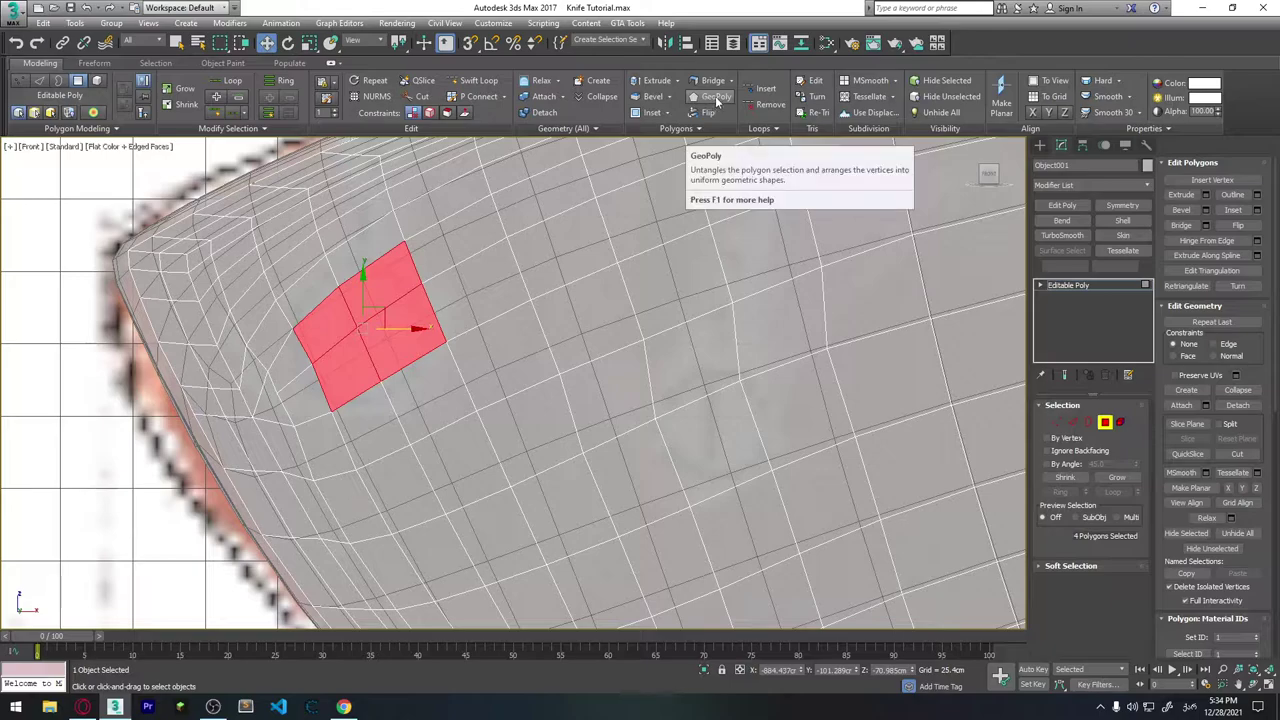
{"action": "middle_click_drag", "start_coordinate": [391, 376], "coordinate": [425, 378]}
{"action": "scroll", "coordinate": [425, 378], "scroll_direction": "up", "scroll_amount": 2}
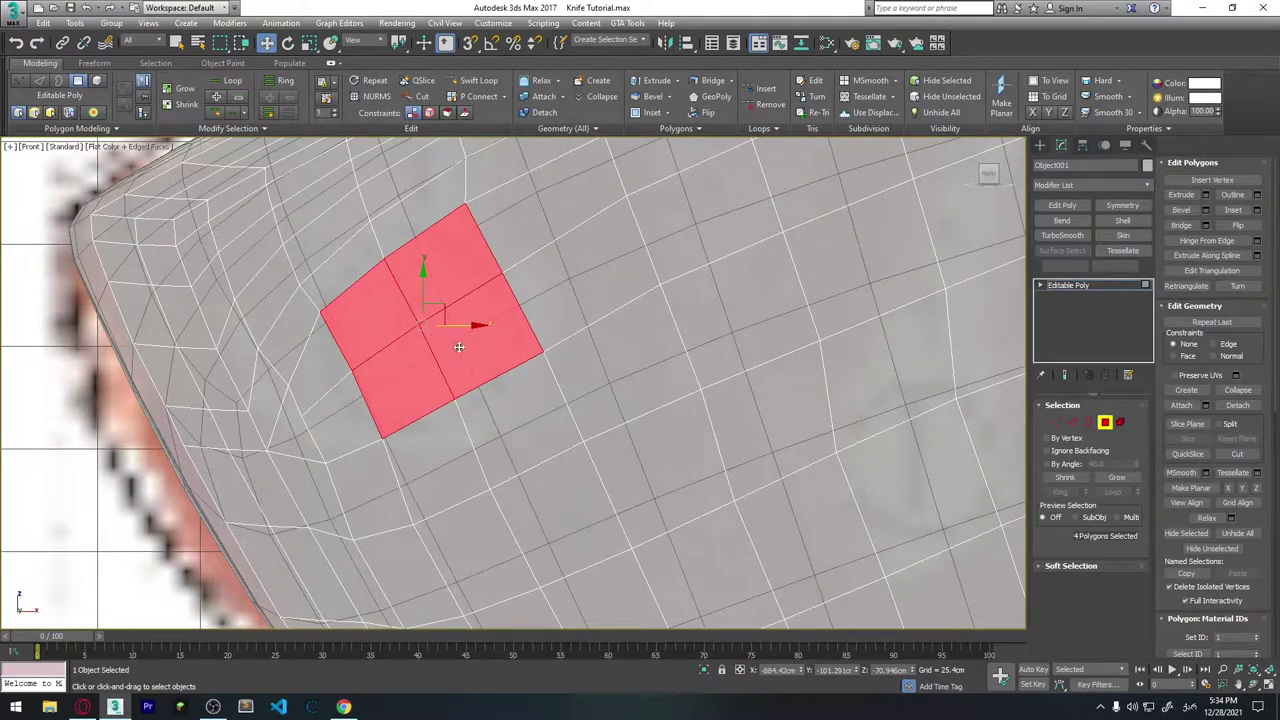
{"action": "left_click_drag", "start_coordinate": [457, 327], "coordinate": [417, 294]}
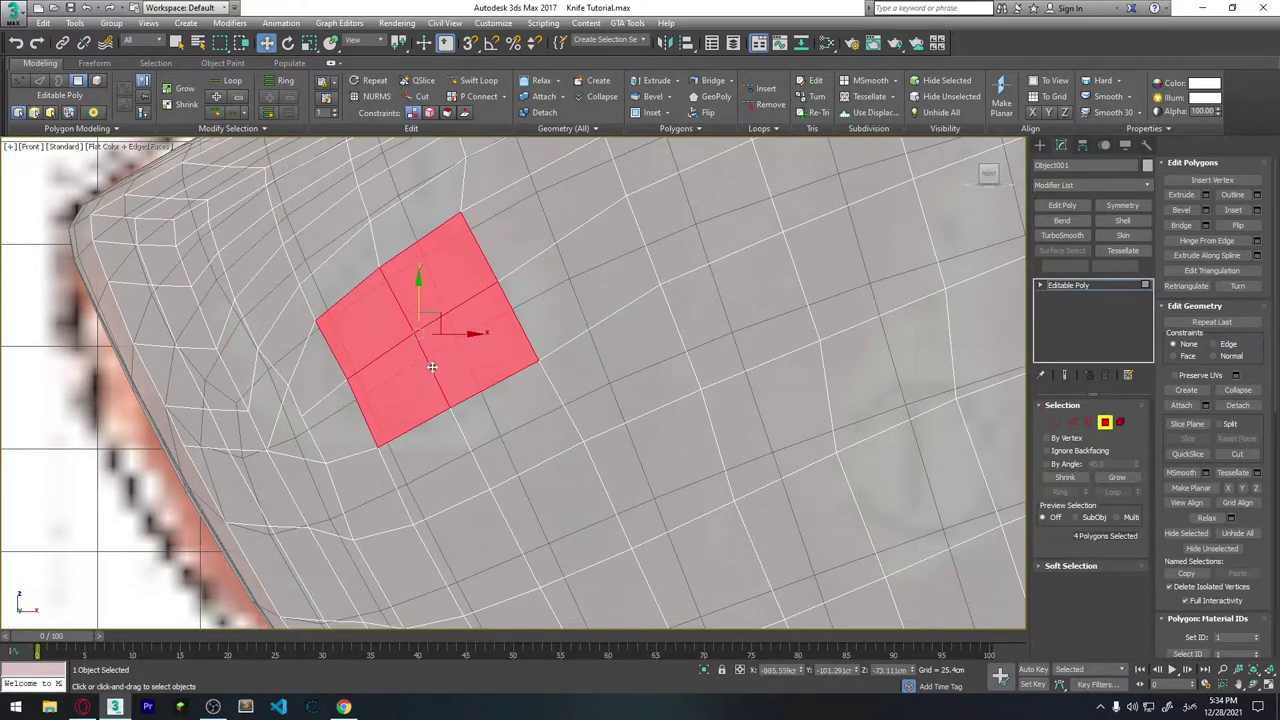
{"action": "scroll", "coordinate": [432, 367], "scroll_direction": "down", "scroll_amount": 5}
{"action": "scroll", "coordinate": [810, 395], "scroll_direction": "up", "scroll_amount": 2}
{"action": "left_click", "coordinate": [1105, 423]}
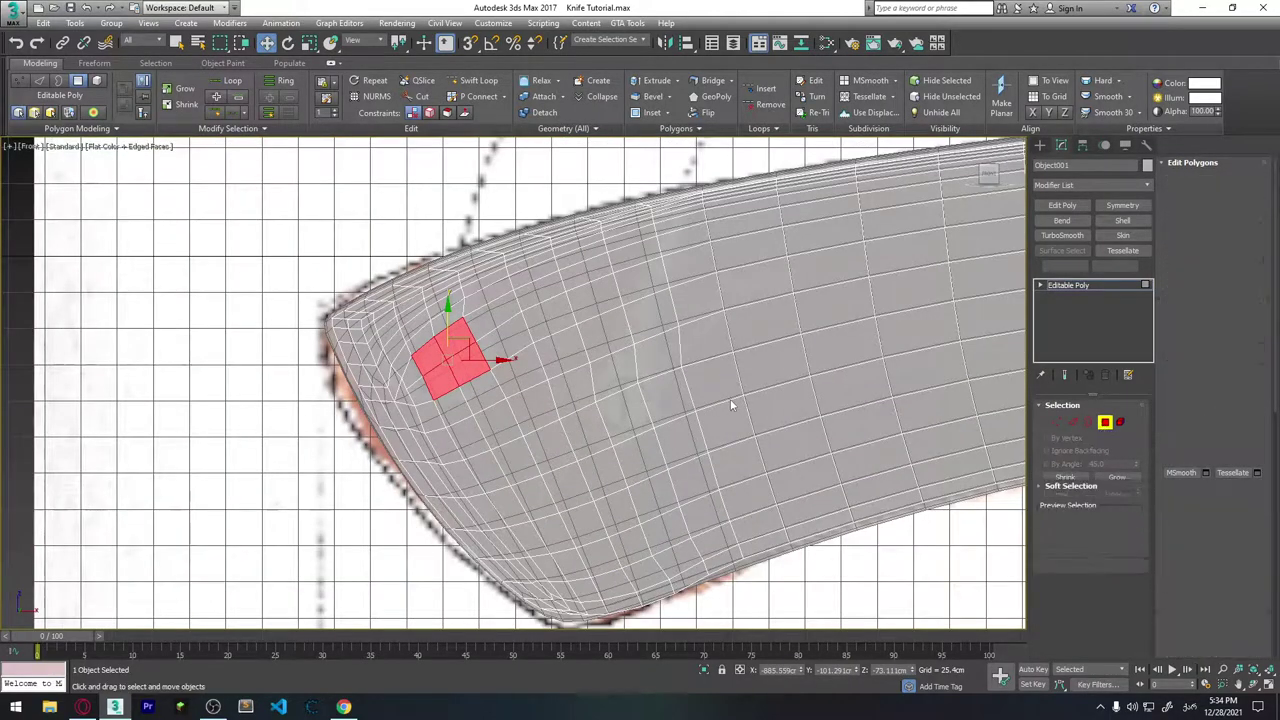
Hide the blade with Hide Selection from the quad menu.
{"action": "scroll", "coordinate": [602, 389], "scroll_direction": "down", "scroll_amount": 5}
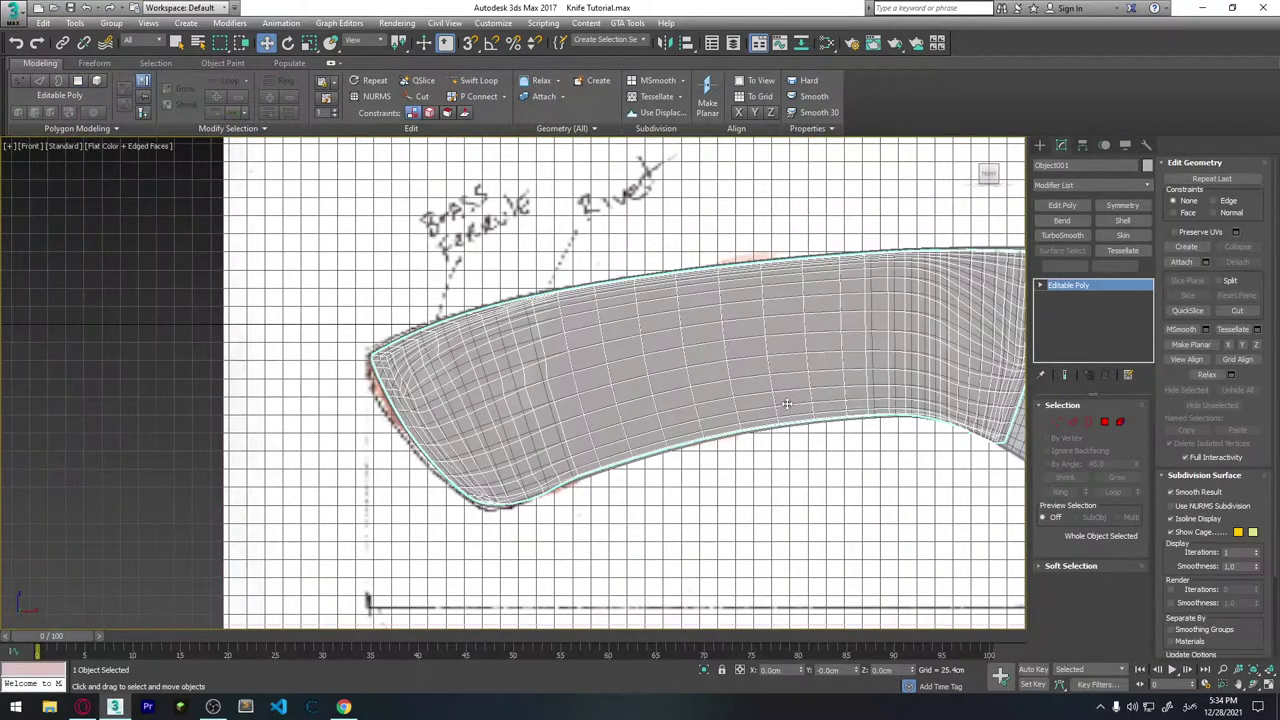
{"action": "scroll", "coordinate": [893, 371], "scroll_direction": "up", "scroll_amount": 2}
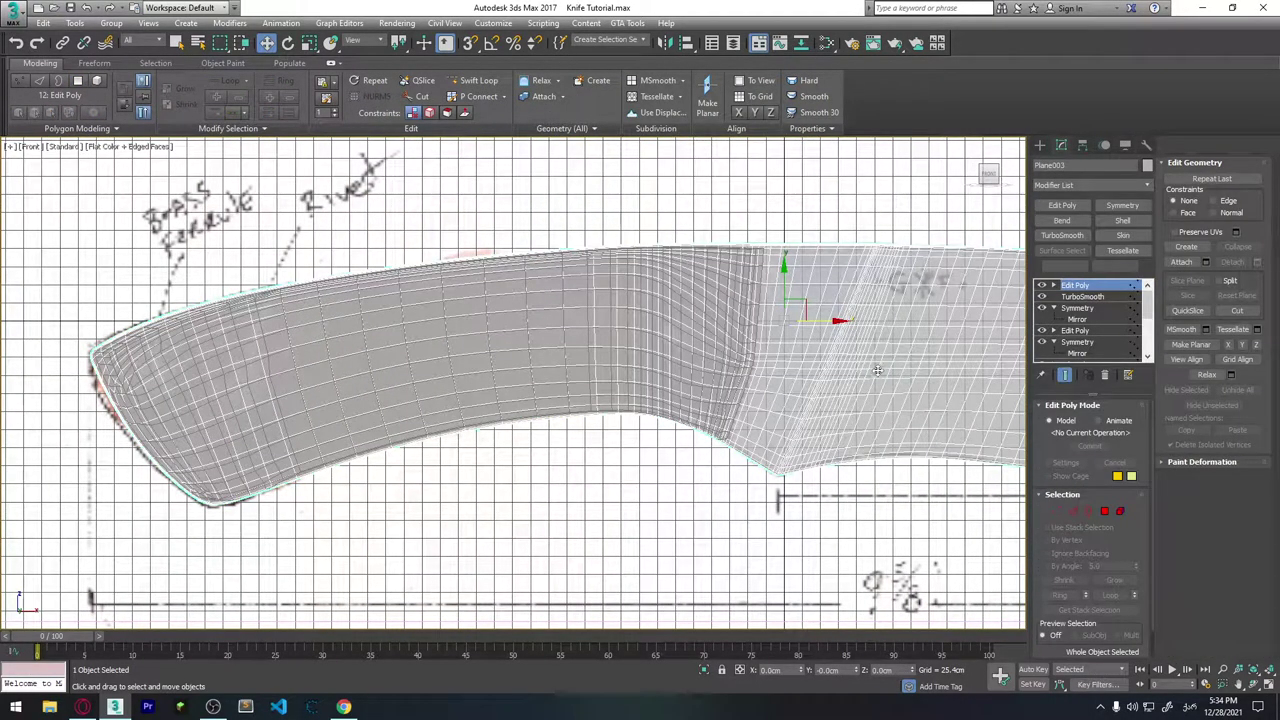
{"action": "right_click", "coordinate": [873, 370]}
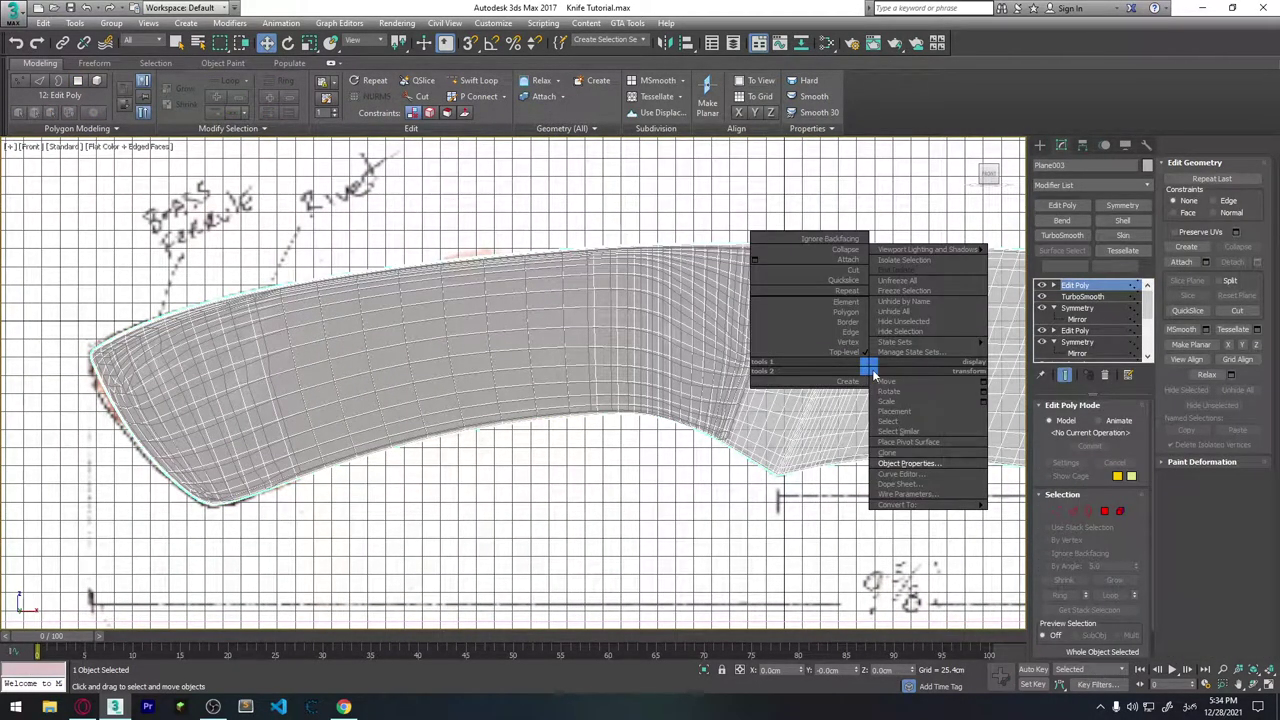
{"action": "left_click", "coordinate": [958, 320]}
Select the handle and, in Polygon mode, select the four faces over the first rivet.
{"action": "scroll", "coordinate": [470, 390], "scroll_direction": "up", "scroll_amount": 2}
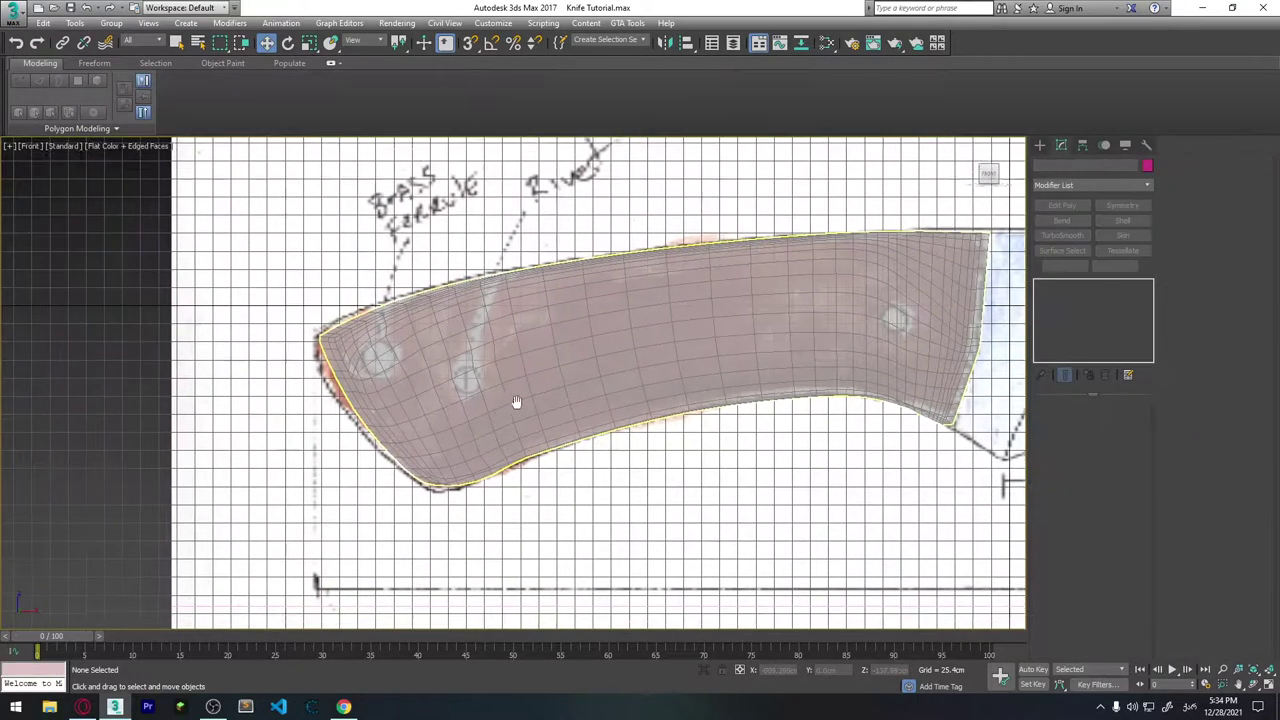
{"action": "scroll", "coordinate": [420, 381], "scroll_direction": "up", "scroll_amount": 3}
{"action": "left_click", "coordinate": [360, 300]}
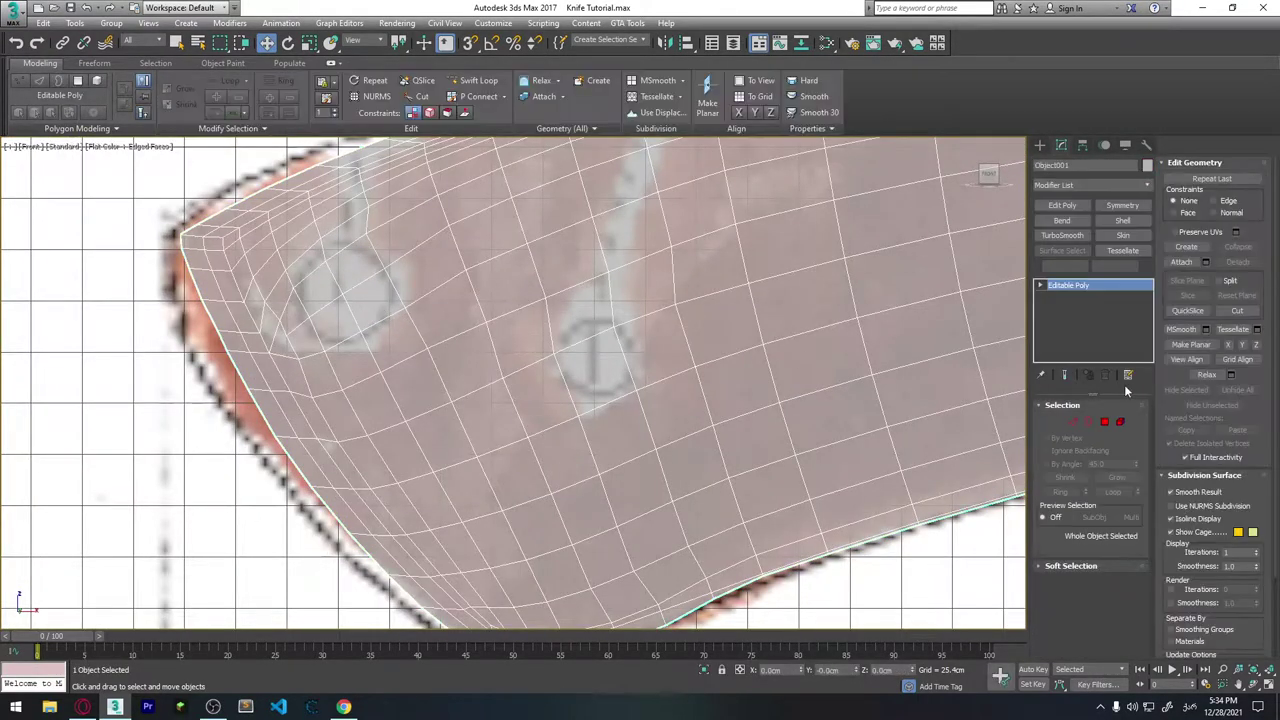
{"action": "left_click", "coordinate": [1103, 424]}
{"action": "left_click_drag", "start_coordinate": [320, 250], "coordinate": [380, 300]}
Connect the four vertices around the first rivet mark and select the resulting centre vertex.
{"action": "scroll", "coordinate": [380, 300], "scroll_direction": "up", "scroll_amount": 2}
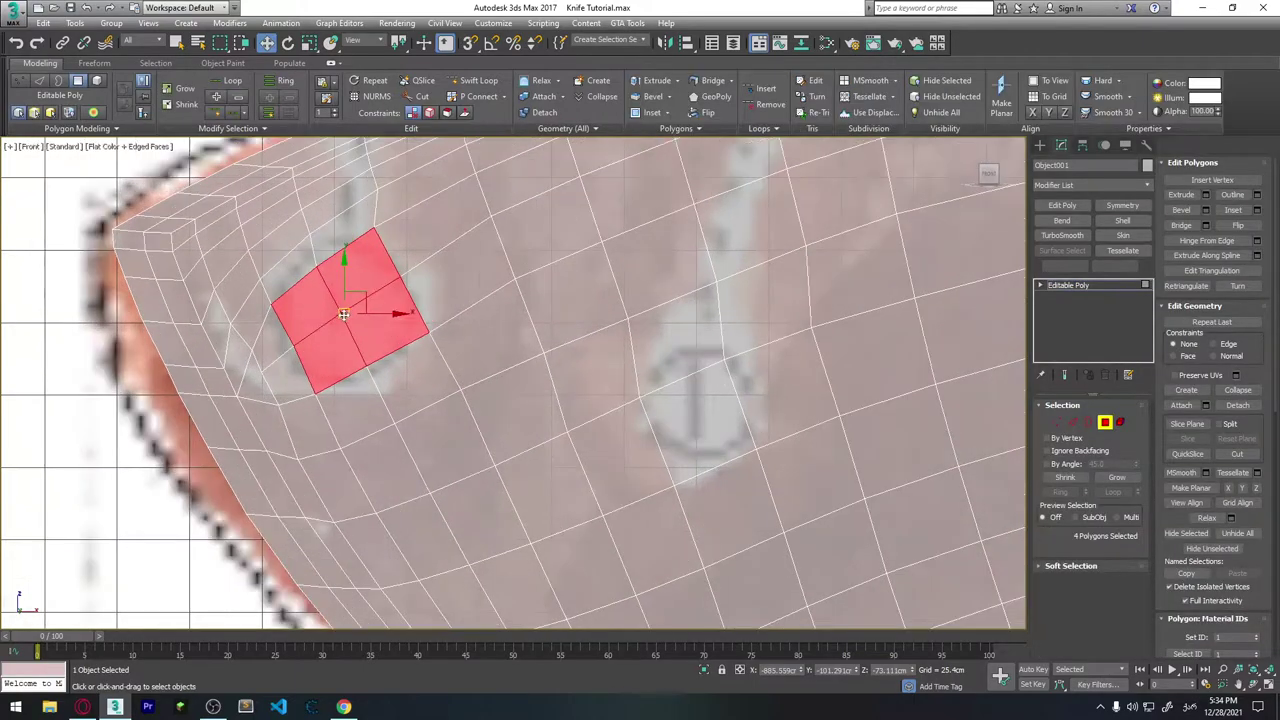
{"action": "scroll", "coordinate": [357, 320], "scroll_direction": "up", "scroll_amount": 2}
{"action": "scroll", "coordinate": [357, 320], "scroll_direction": "down", "scroll_amount": 1}
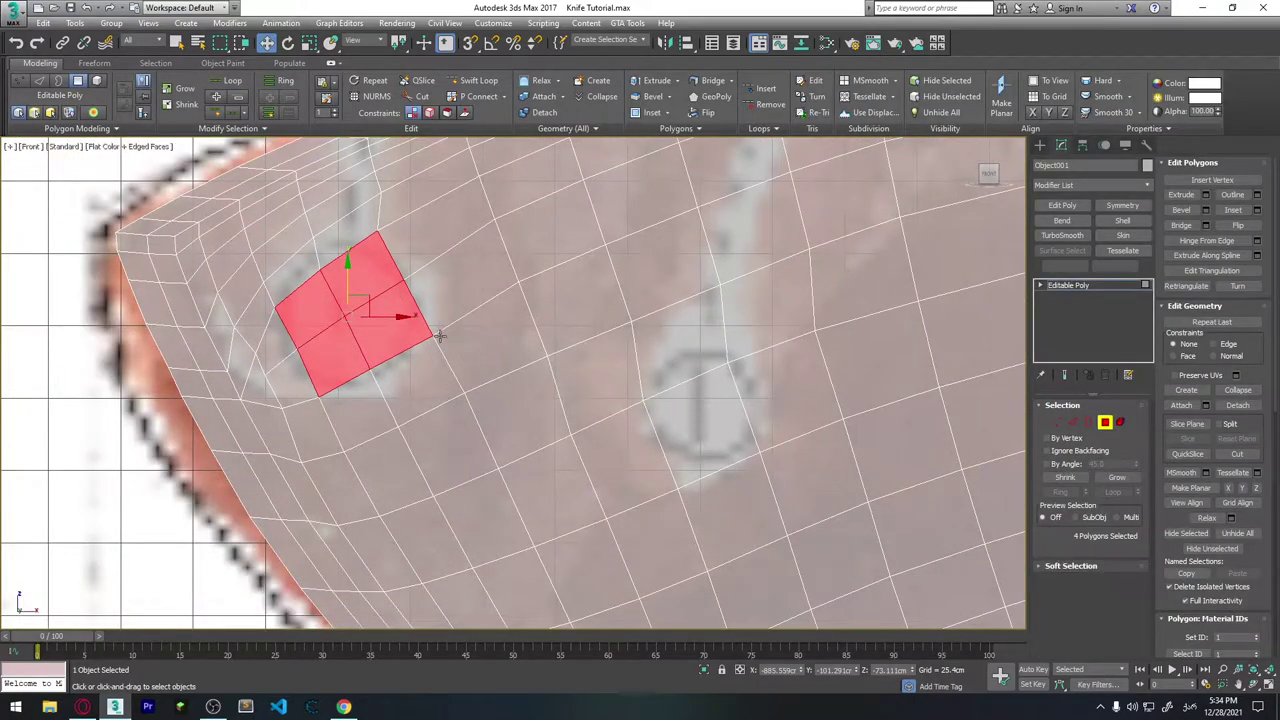
{"action": "left_click", "coordinate": [1058, 423]}
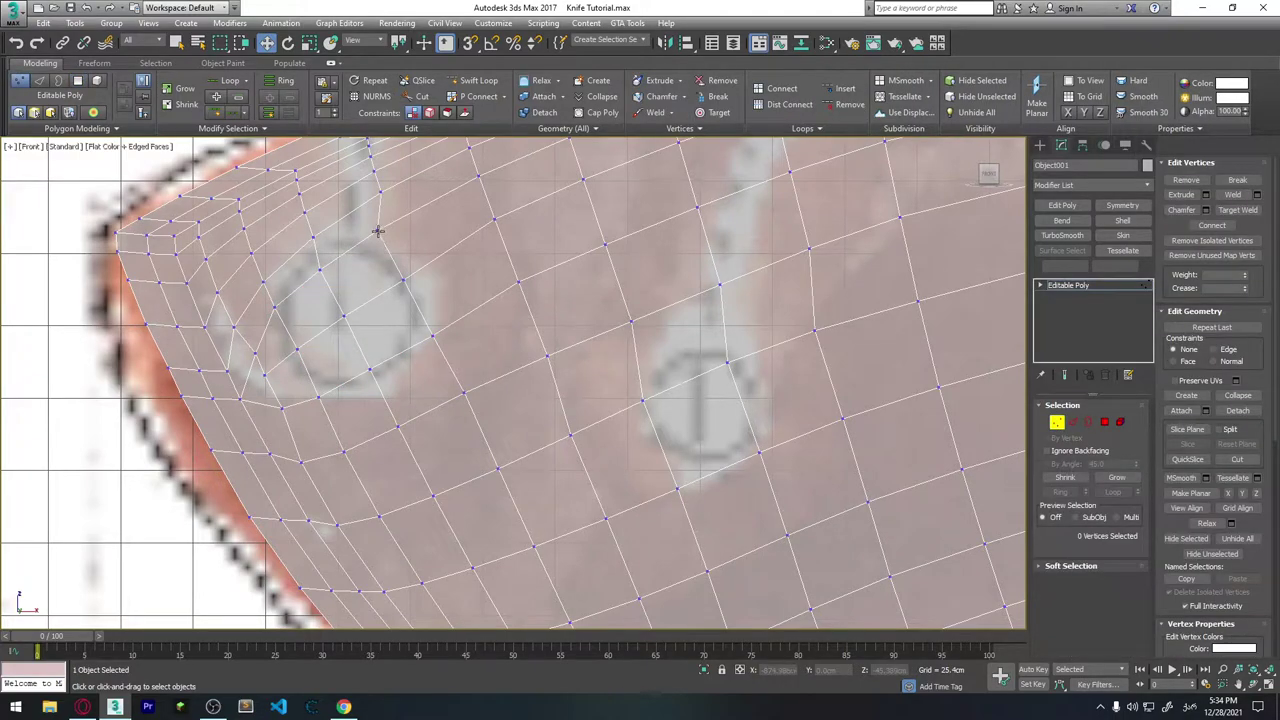
{"action": "left_click", "coordinate": [378, 231]}
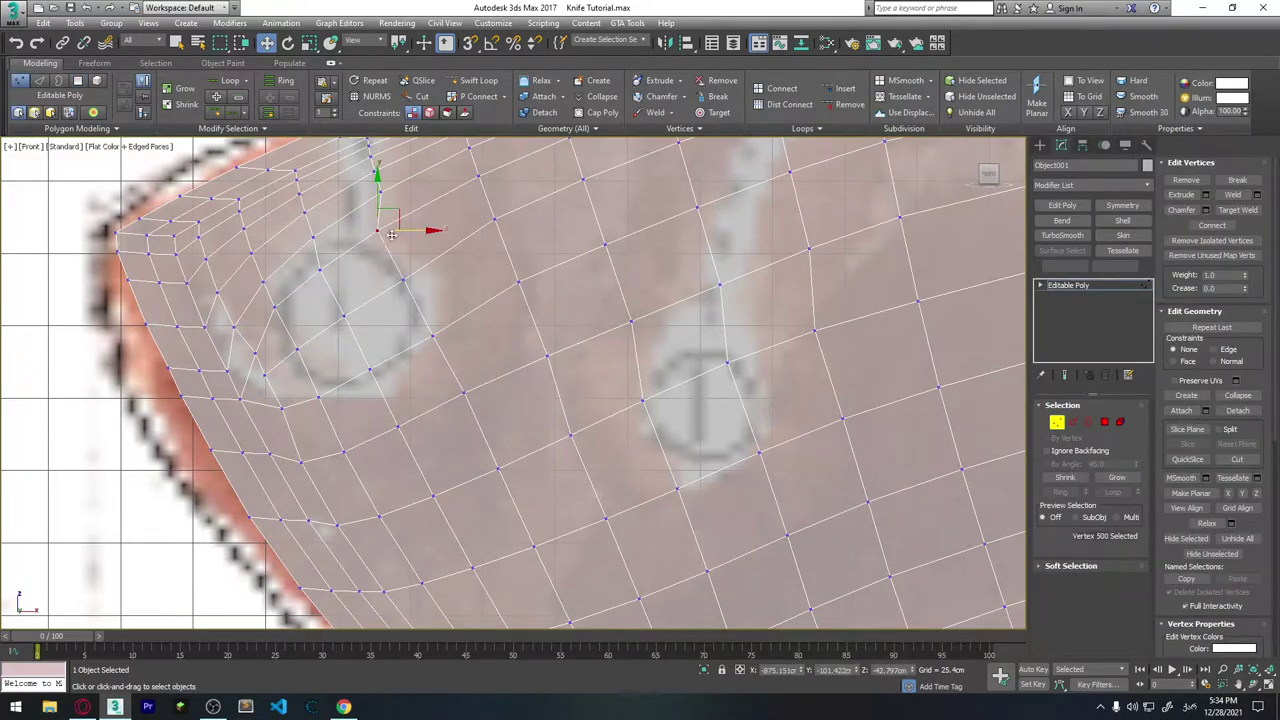
{"action": "left_click", "coordinate": [432, 335], "text": "ctrl"}
{"action": "left_click", "coordinate": [319, 393], "text": "ctrl"}
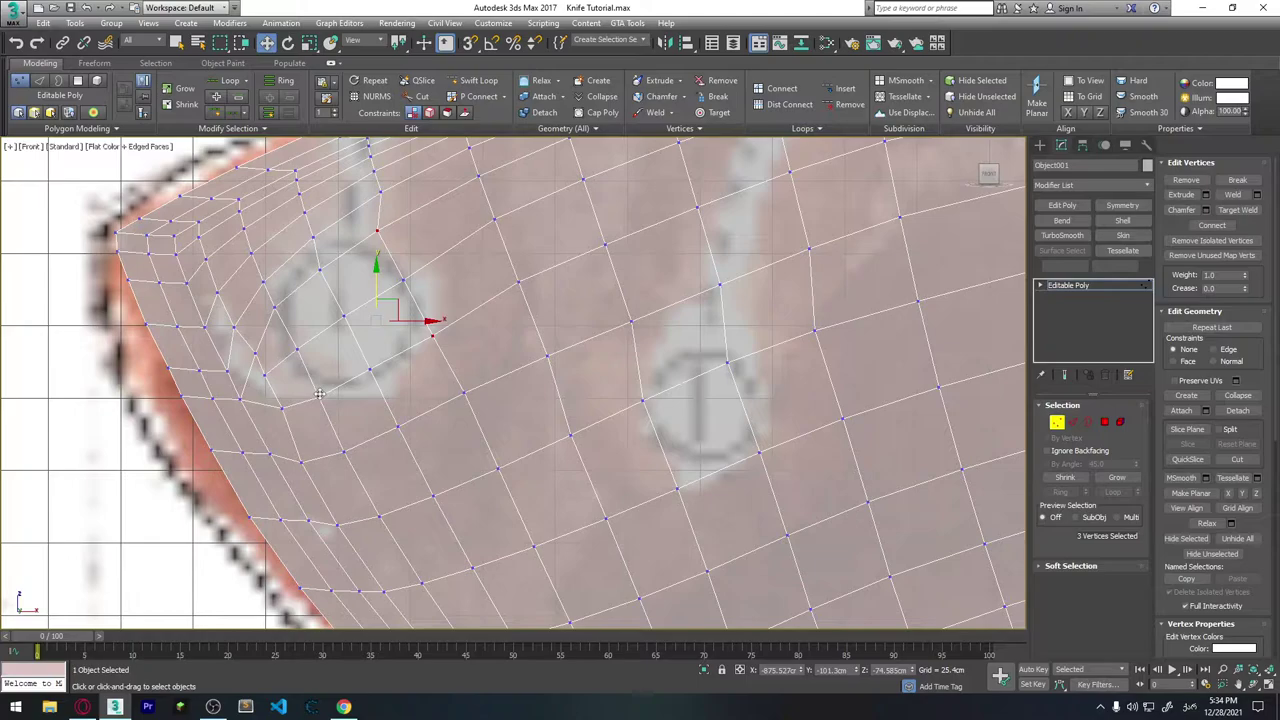
{"action": "left_click", "coordinate": [275, 306], "text": "ctrl"}
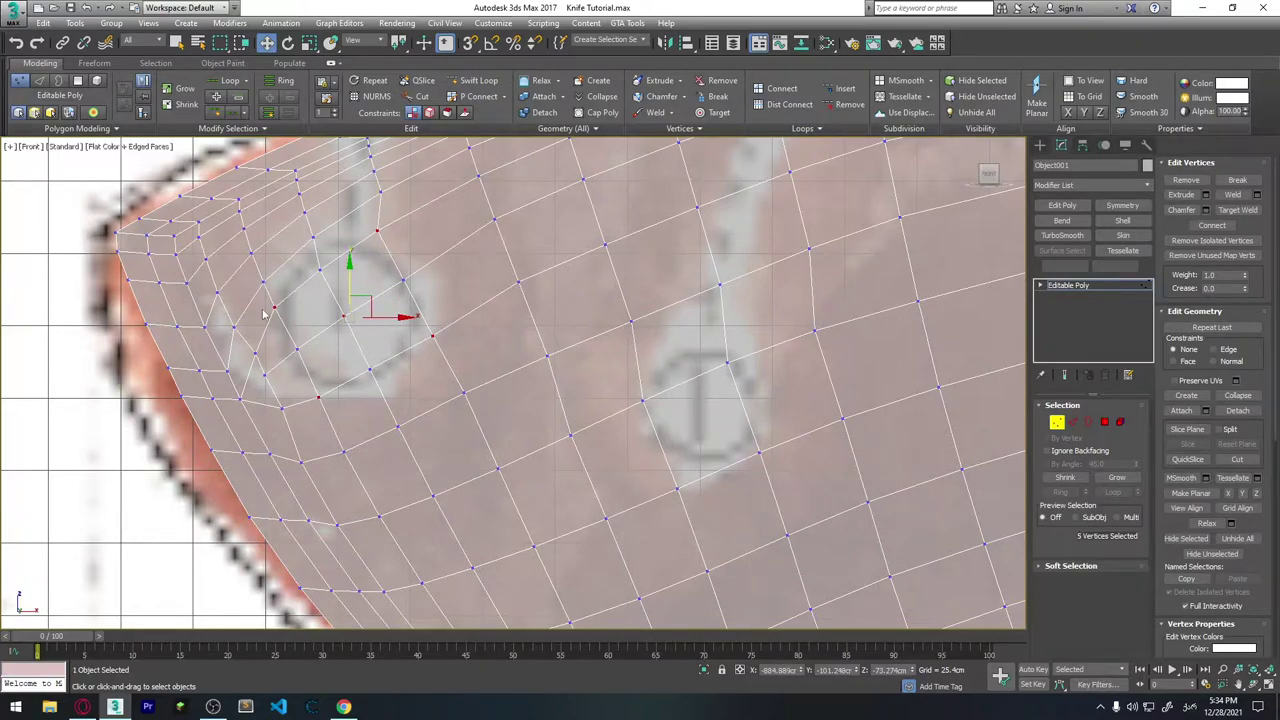
{"action": "left_click", "coordinate": [1211, 227]}
{"action": "left_click", "coordinate": [344, 316]}
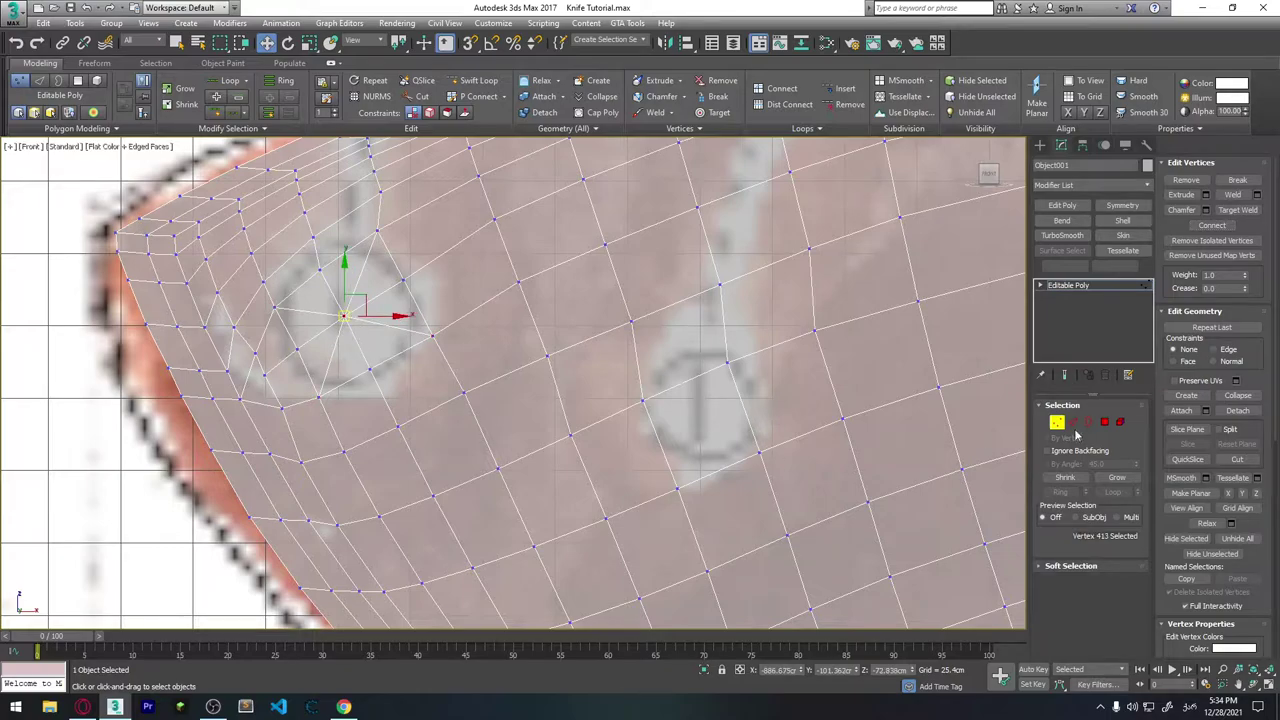
Chamfer the centre vertex until its eight-sided ring fits the rivet circle.
{"action": "left_click", "coordinate": [1205, 210]}
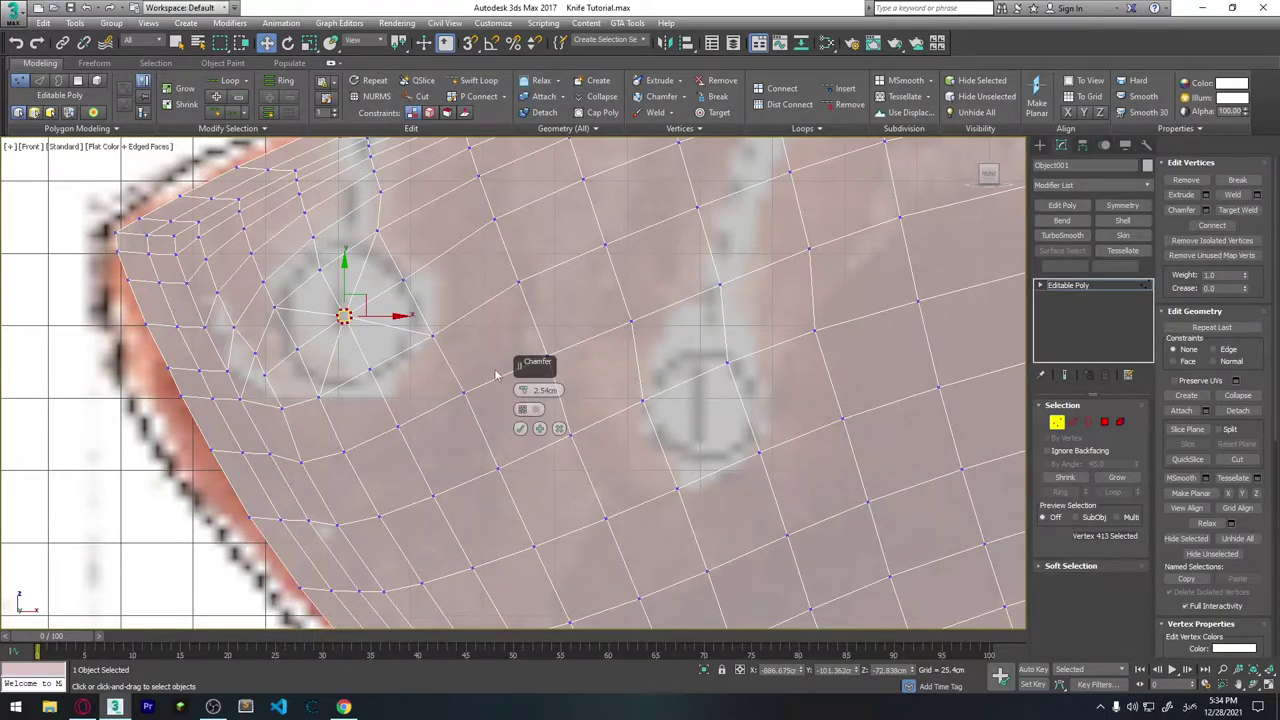
{"action": "mouse_move", "coordinate": [522, 390]}
{"action": "left_mouse_down"}
{"action": "mouse_move", "coordinate": [535, 332]}
{"action": "mouse_move", "coordinate": [530, 372]}
{"action": "left_mouse_up"}
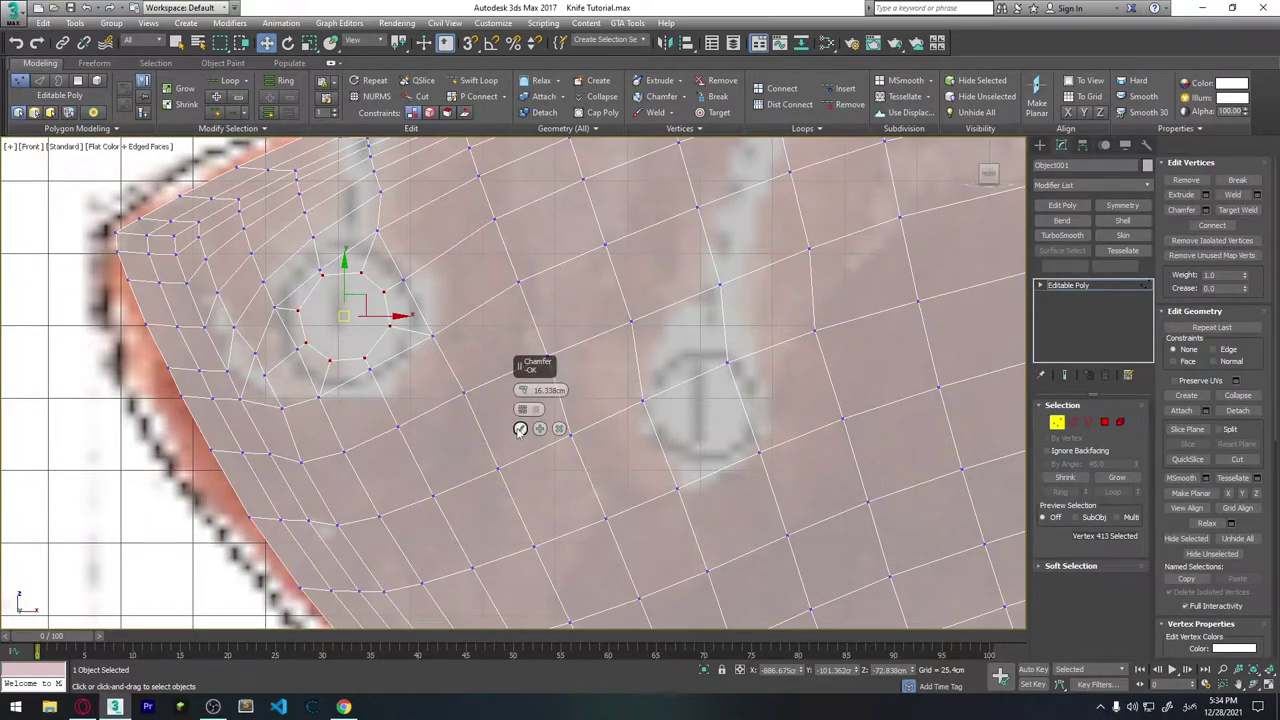
{"action": "left_click", "coordinate": [520, 430]}
{"action": "scroll", "coordinate": [380, 272], "scroll_direction": "up", "scroll_amount": 1}
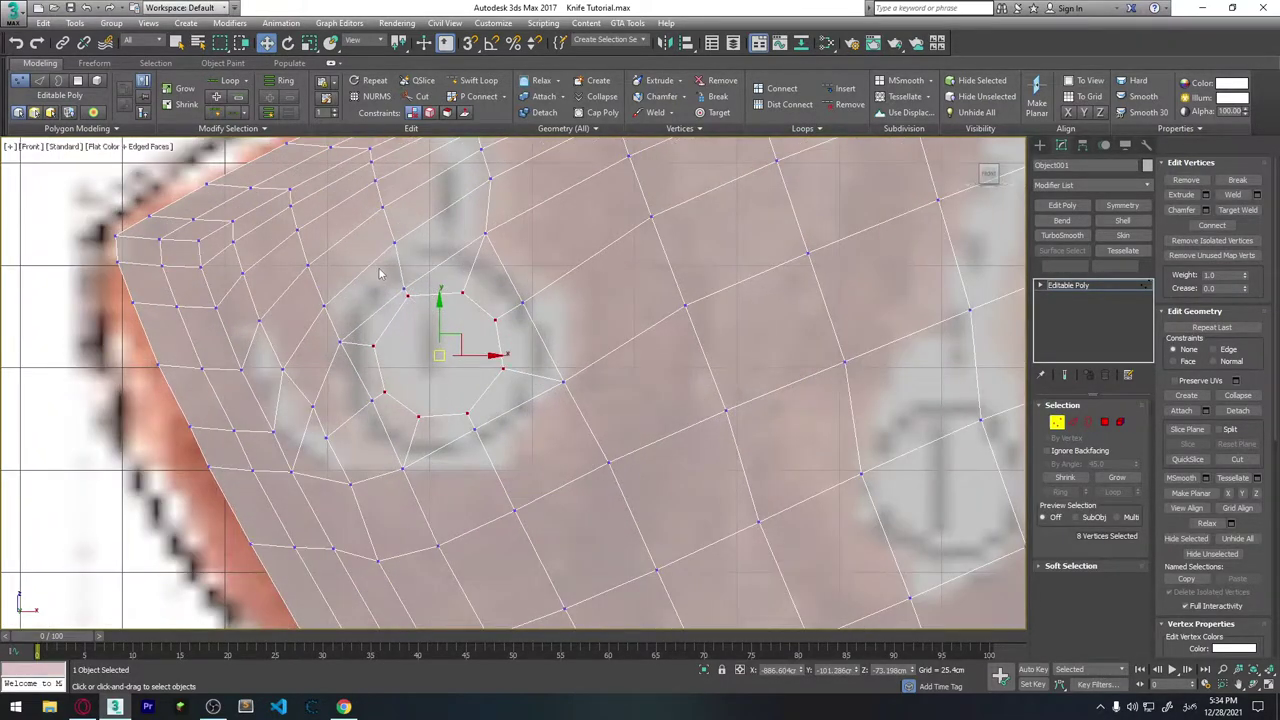
Select the four edges squaring the rivet hole and scale them outward.
{"action": "left_click", "coordinate": [1072, 421]}
{"action": "left_click", "coordinate": [369, 317]}
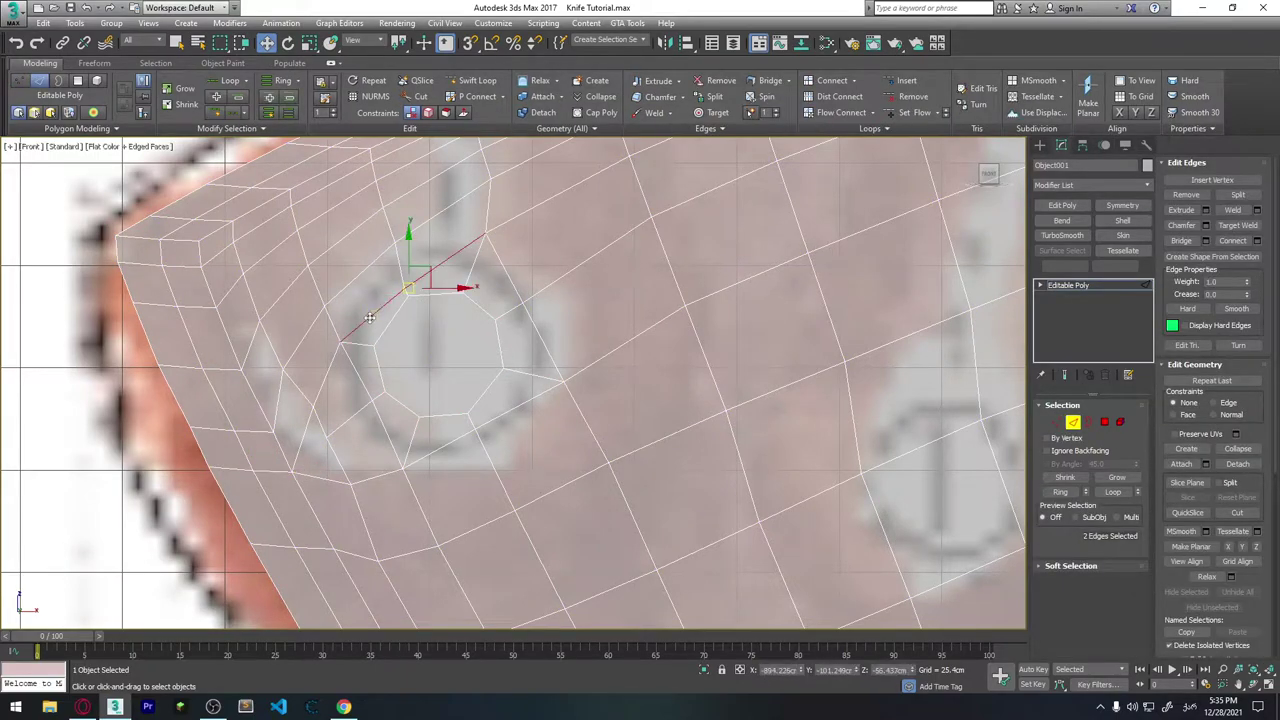
{"action": "left_click", "coordinate": [500, 265], "text": "ctrl"}
{"action": "left_click", "coordinate": [568, 380], "text": "ctrl"}
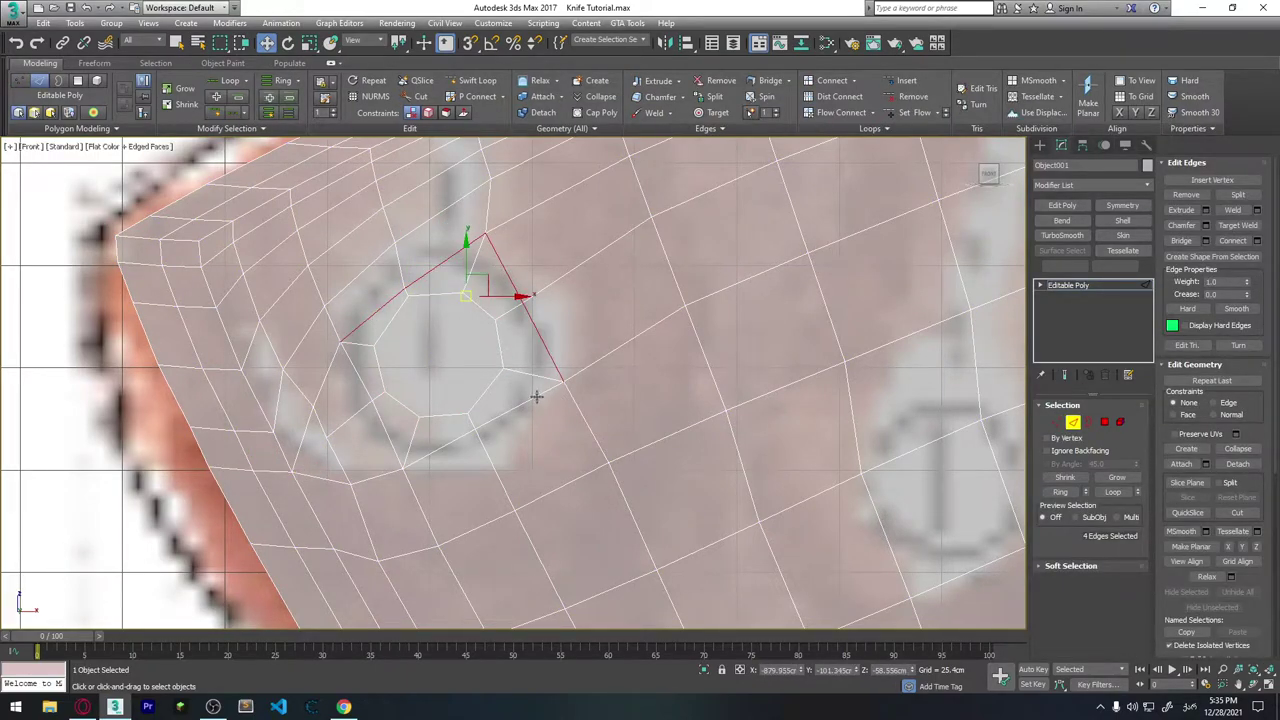
{"action": "left_click", "coordinate": [537, 397], "text": "ctrl"}
{"action": "left_click", "coordinate": [379, 415], "text": "ctrl"}
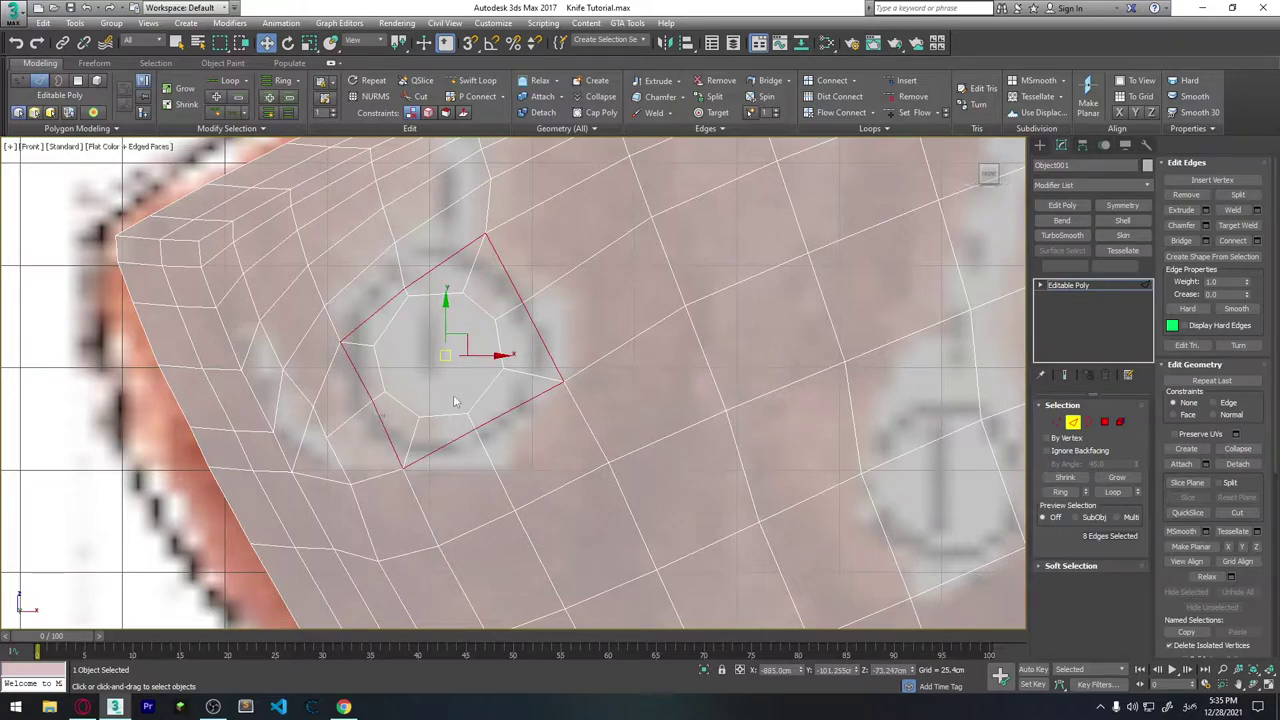
{"action": "key", "text": "r"}
{"action": "left_click_drag", "start_coordinate": [461, 345], "coordinate": [457, 334]}
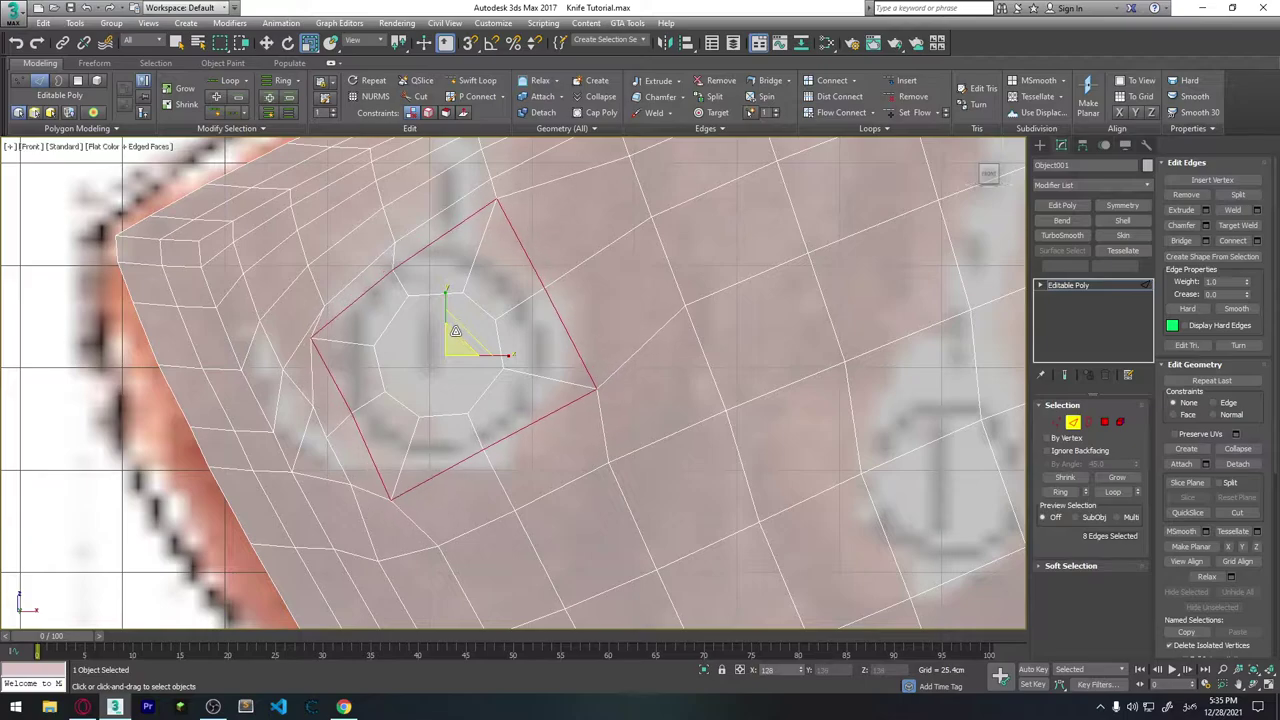
{"action": "left_click_drag", "start_coordinate": [457, 334], "coordinate": [455, 332]}
{"action": "left_click", "coordinate": [1057, 422]}
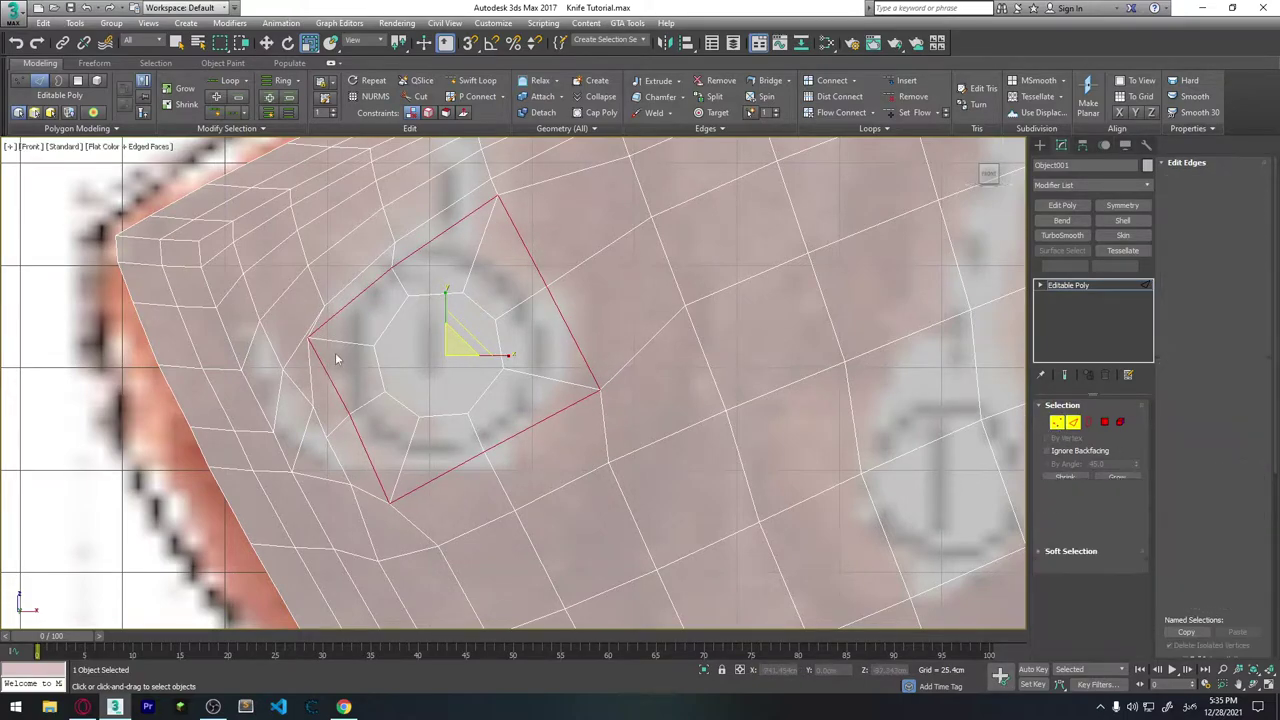
Move the vertices on the left and lower side of the rivet hole to even the mesh.
{"action": "left_click", "coordinate": [325, 304]}
{"action": "key", "text": "w"}
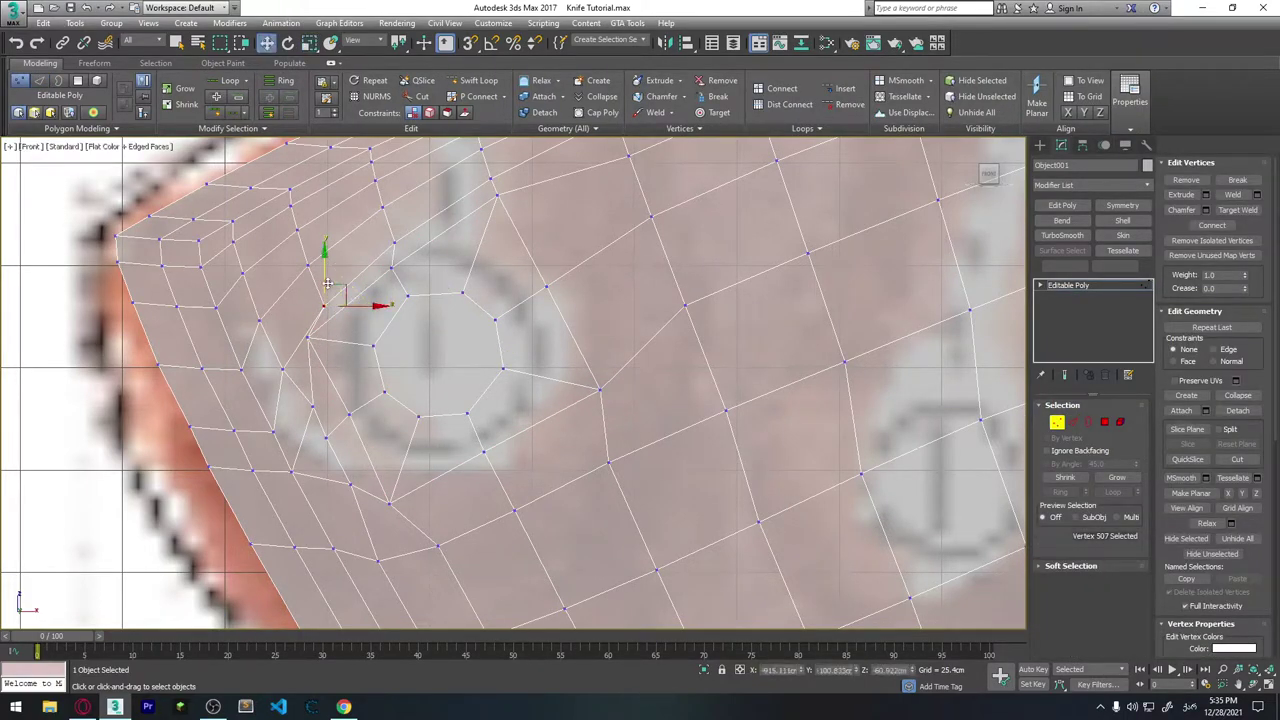
{"action": "mouse_move", "coordinate": [338, 304]}
{"action": "left_mouse_down"}
{"action": "mouse_move", "coordinate": [338, 283]}
{"action": "mouse_move", "coordinate": [322, 283]}
{"action": "left_mouse_up"}
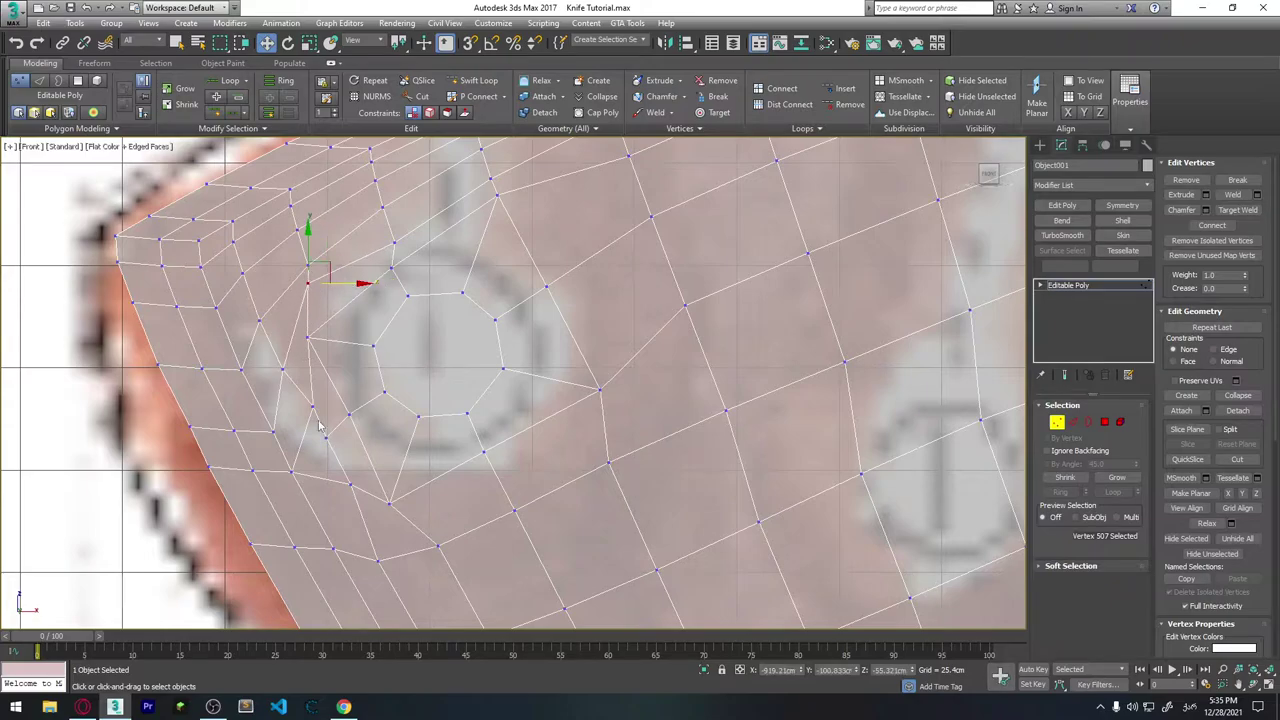
{"action": "left_click", "coordinate": [298, 405]}
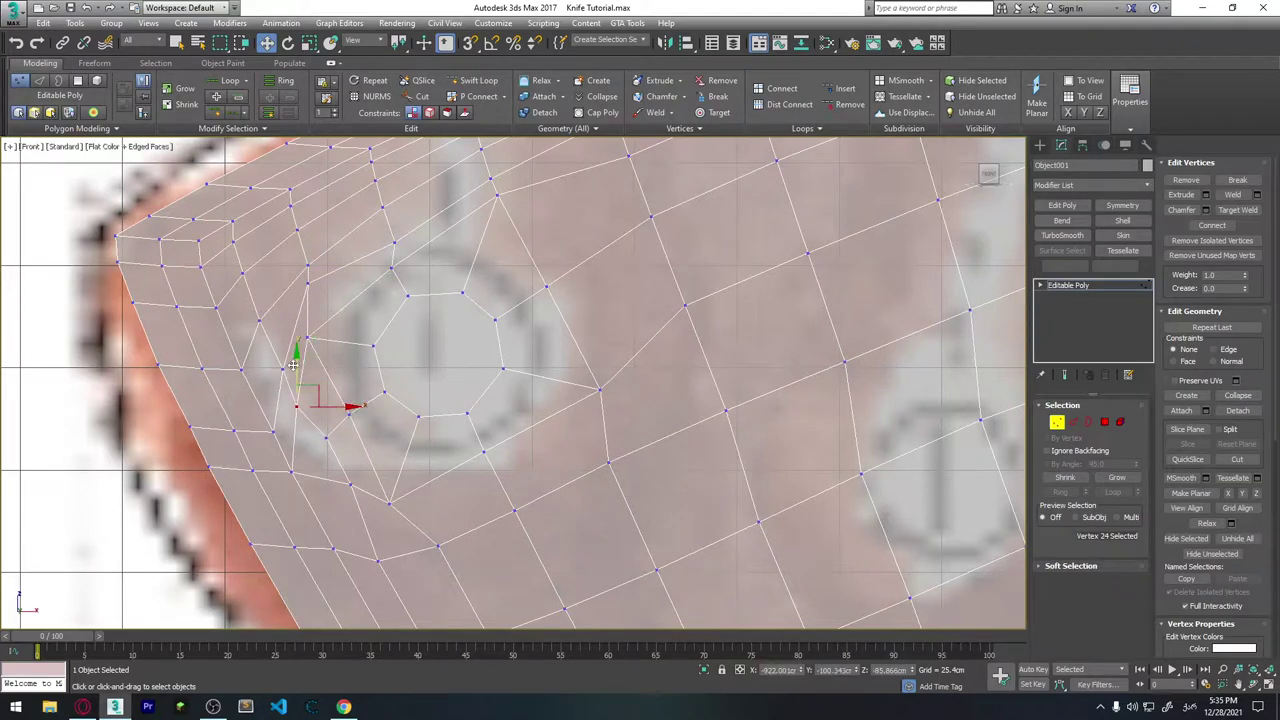
{"action": "mouse_move", "coordinate": [295, 378]}
{"action": "left_mouse_down"}
{"action": "mouse_move", "coordinate": [337, 435]}
{"action": "mouse_move", "coordinate": [322, 432]}
{"action": "left_mouse_up"}
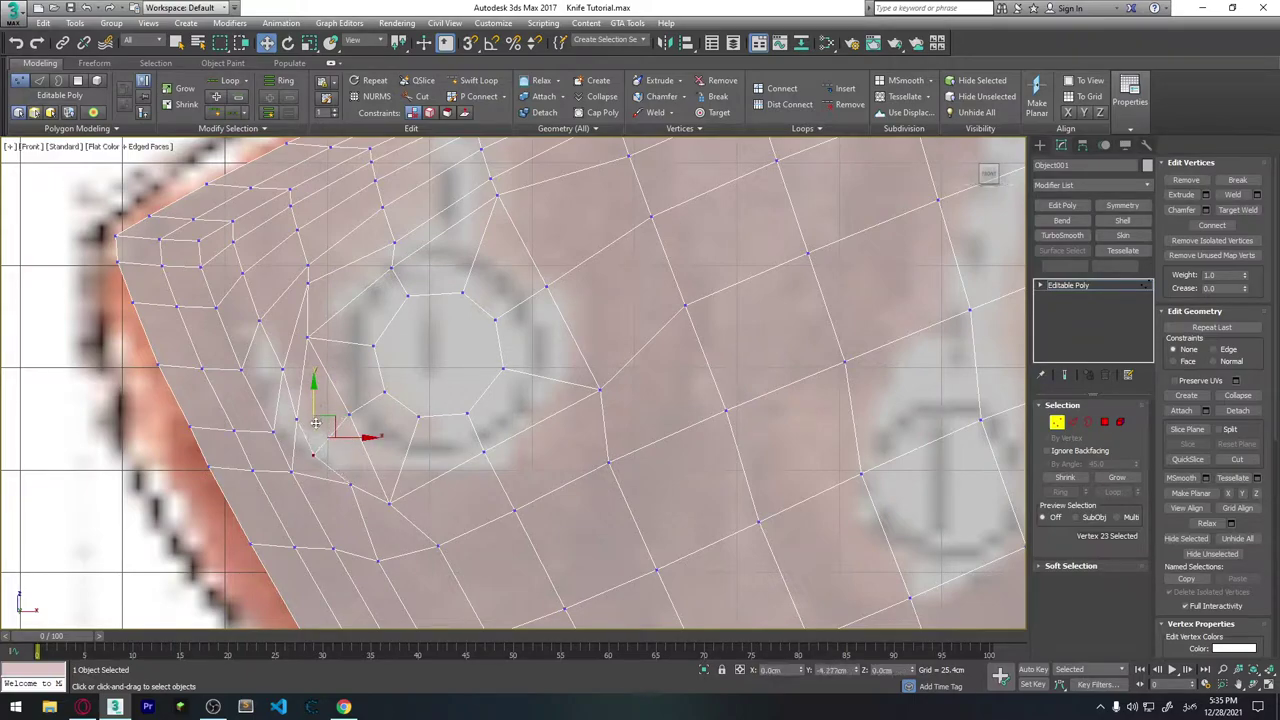
{"action": "left_click", "coordinate": [351, 484]}
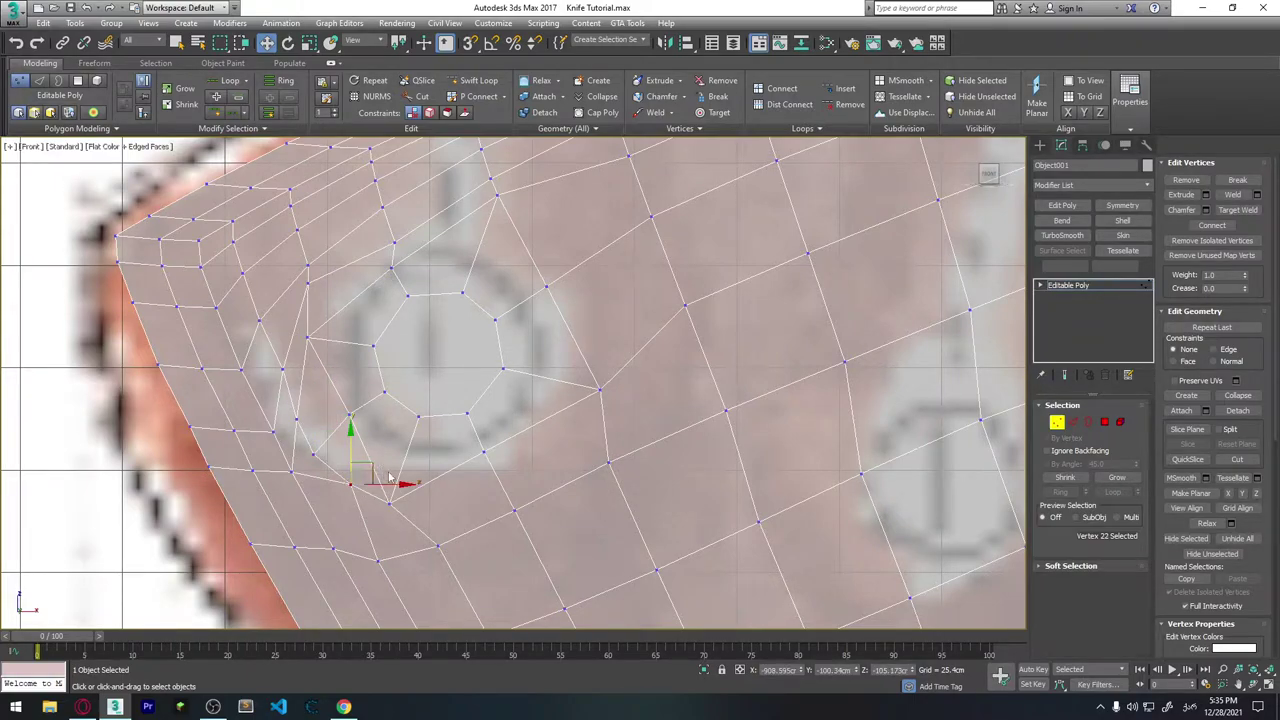
{"action": "left_click_drag", "start_coordinate": [361, 465], "coordinate": [352, 478]}
Reposition the vertices above and right of the hole, then select the central octagon polygon.
{"action": "middle_click_drag", "start_coordinate": [590, 469], "coordinate": [614, 474]}
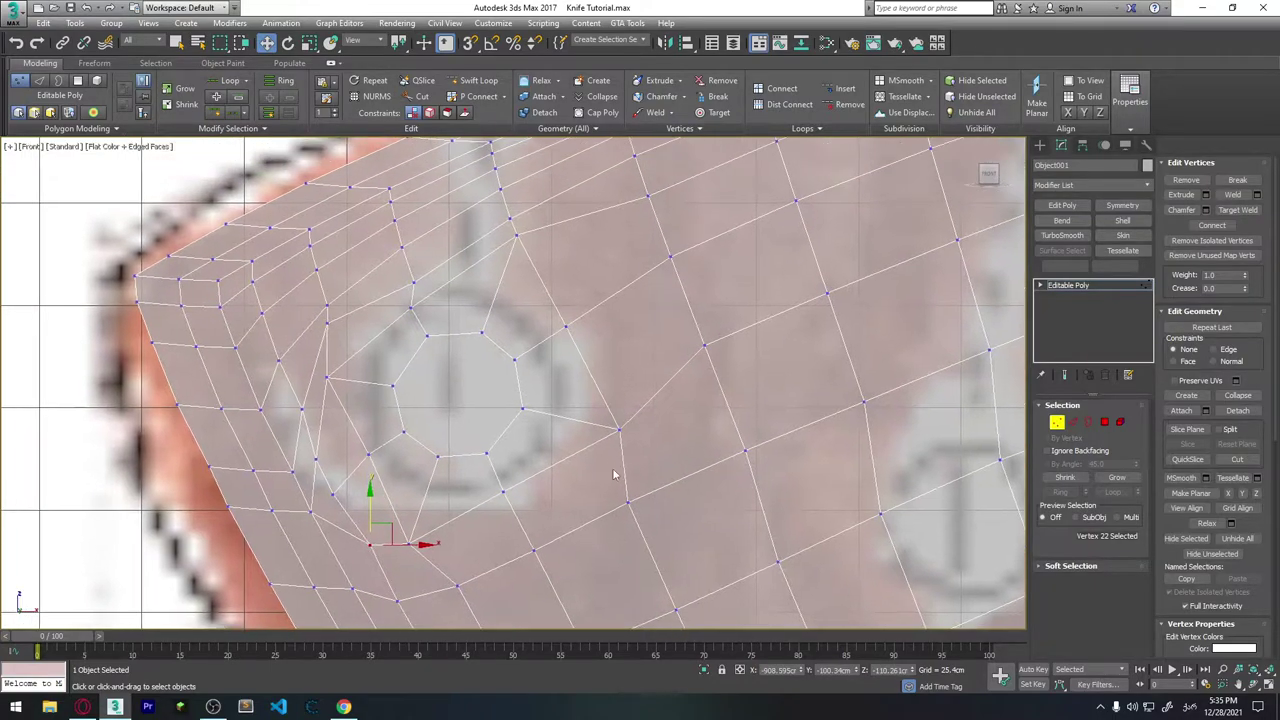
{"action": "left_click", "coordinate": [414, 284]}
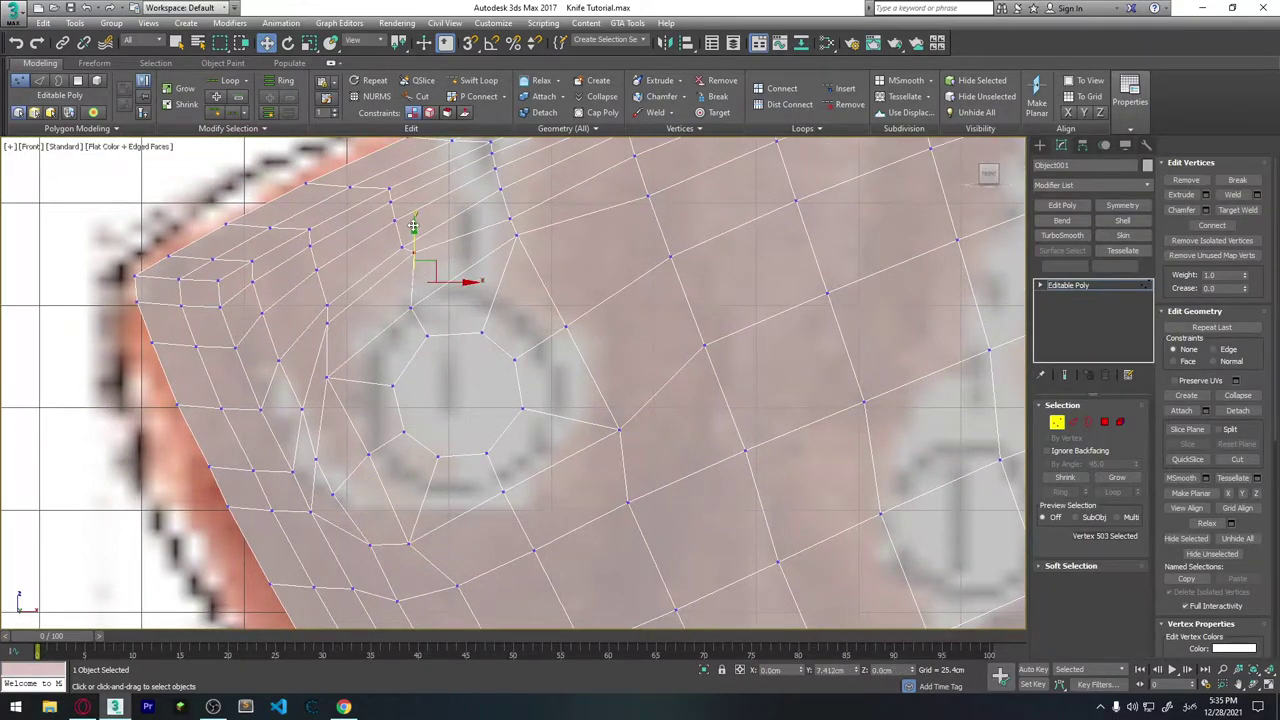
{"action": "mouse_move", "coordinate": [415, 255]}
{"action": "left_mouse_down"}
{"action": "mouse_move", "coordinate": [401, 233]}
{"action": "mouse_move", "coordinate": [423, 272]}
{"action": "mouse_move", "coordinate": [406, 256]}
{"action": "left_mouse_up"}
{"action": "left_click", "coordinate": [410, 307]}
{"action": "left_click", "coordinate": [516, 236]}
{"action": "left_click_drag", "start_coordinate": [565, 326], "coordinate": [588, 311]}
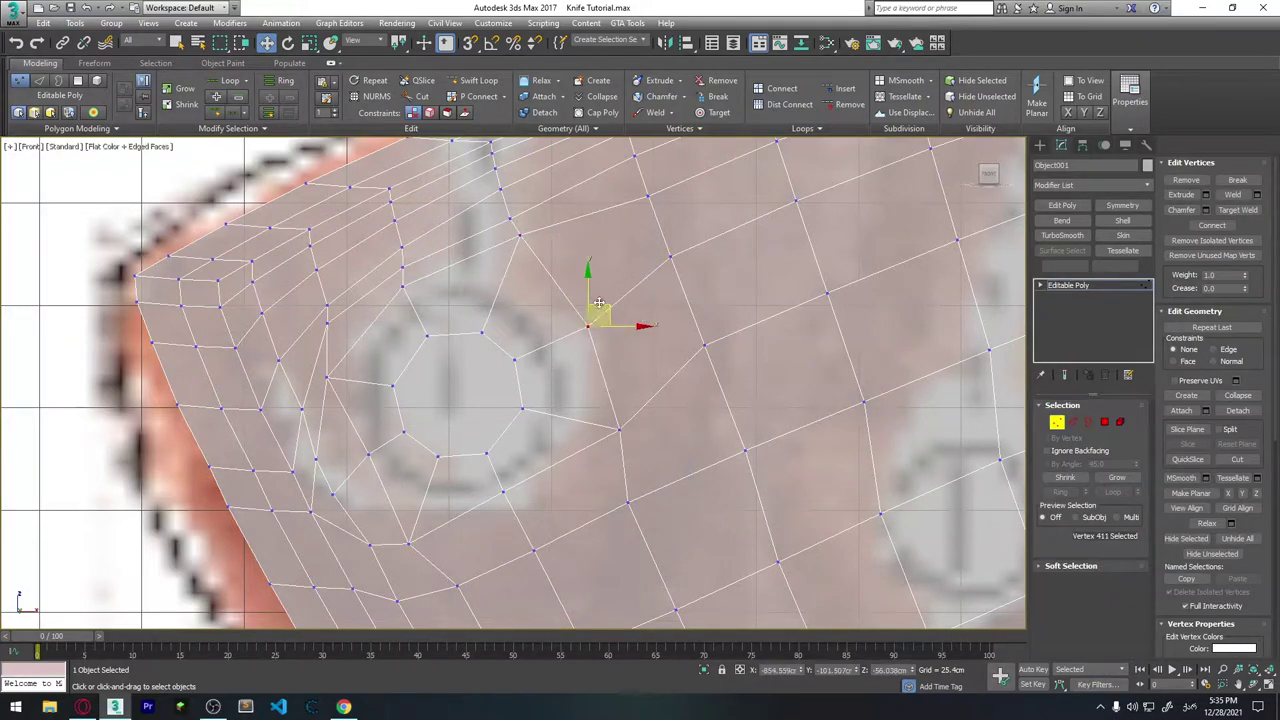
{"action": "left_click", "coordinate": [503, 518]}
{"action": "left_click", "coordinate": [369, 455]}
{"action": "middle_click_drag", "start_coordinate": [369, 455], "coordinate": [385, 439]}
{"action": "key", "text": "4"}
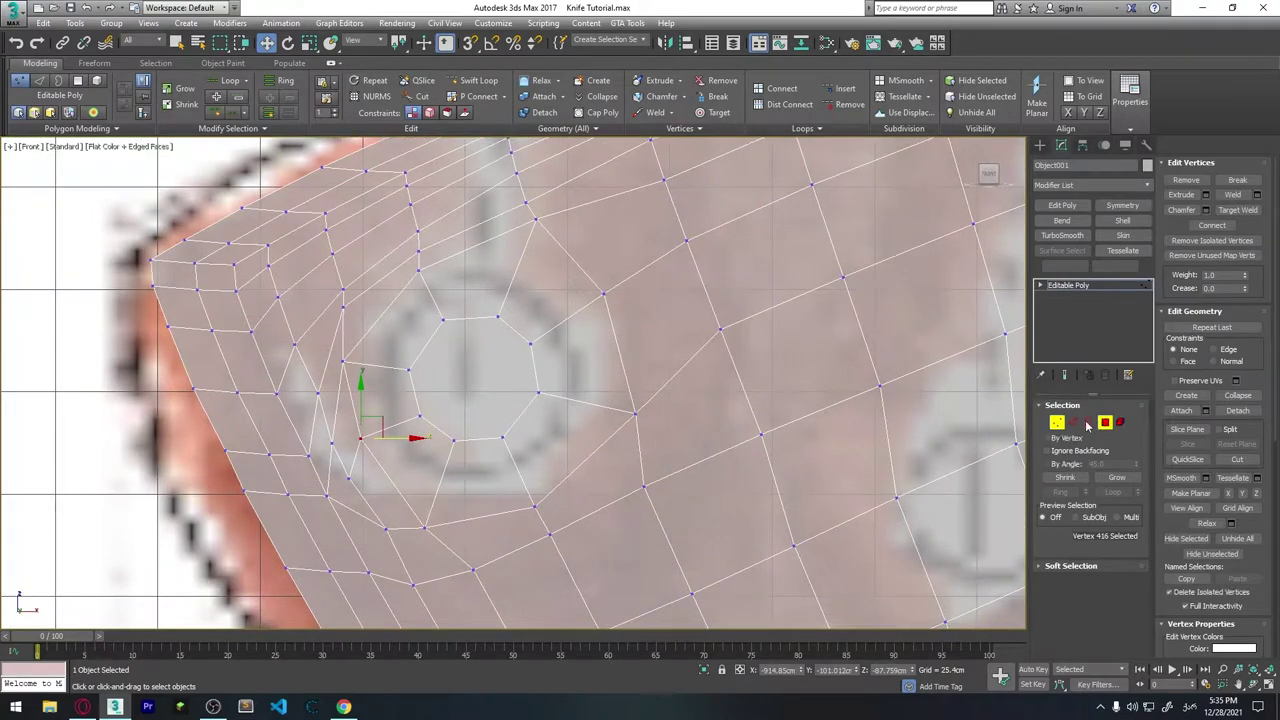
{"action": "left_click", "coordinate": [425, 390]}
{"action": "left_click", "coordinate": [426, 390]}
Scale up the central octagon face and view it in Perspective.
{"action": "key", "text": "r"}
{"action": "left_click_drag", "start_coordinate": [487, 370], "coordinate": [511, 332]}
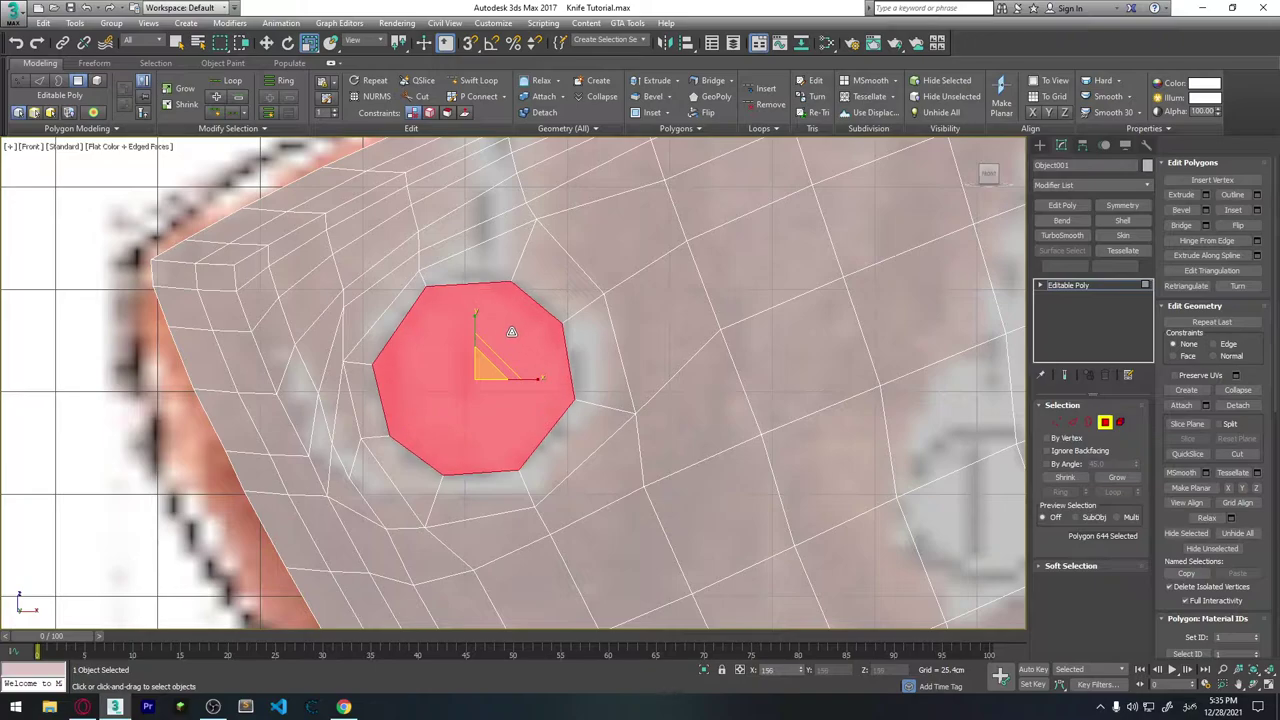
{"action": "mouse_move", "coordinate": [623, 413]}
{"action": "middle_mouse_down"}
{"action": "mouse_move", "coordinate": [706, 349]}
{"action": "mouse_move", "coordinate": [561, 412]}
{"action": "mouse_move", "coordinate": [688, 408]}
{"action": "middle_mouse_up"}
{"action": "scroll", "coordinate": [492, 376], "scroll_direction": "up", "scroll_amount": 5}
{"action": "scroll", "coordinate": [491, 390], "scroll_direction": "down", "scroll_amount": 3}
{"action": "key", "text": "p"}
{"action": "scroll", "coordinate": [623, 406], "scroll_direction": "down", "scroll_amount": 4}
{"action": "scroll", "coordinate": [621, 403], "scroll_direction": "up", "scroll_amount": 4}
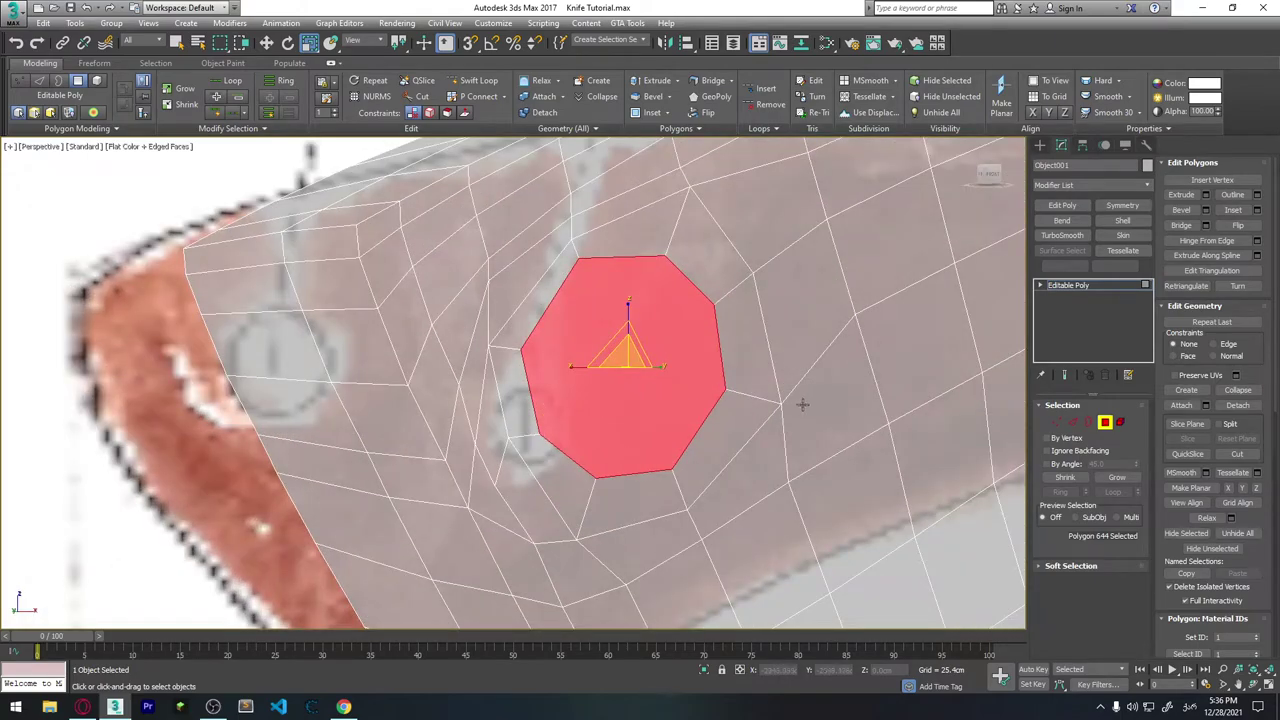
Inset the octagon face, then bevel it inward to start recessing the hole.
{"action": "left_click", "coordinate": [1205, 210]}
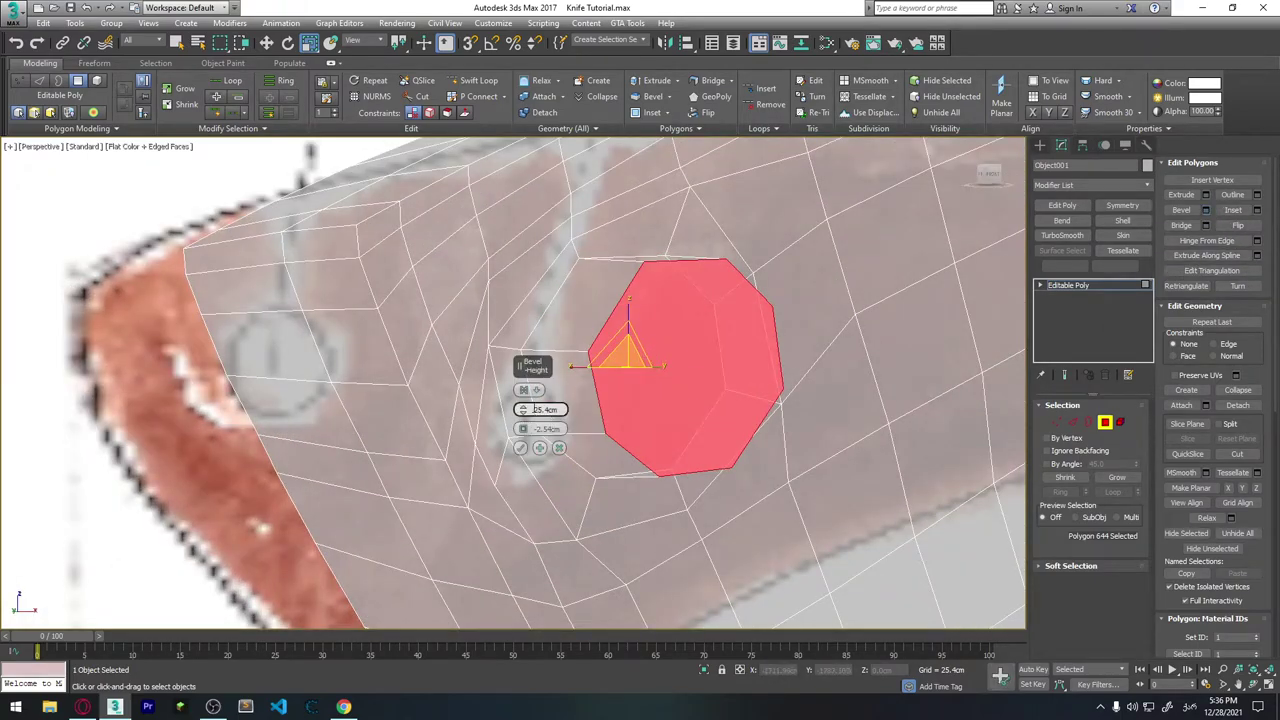
{"action": "left_click_drag", "start_coordinate": [522, 422], "coordinate": [522, 428]}
{"action": "left_click", "coordinate": [559, 447]}
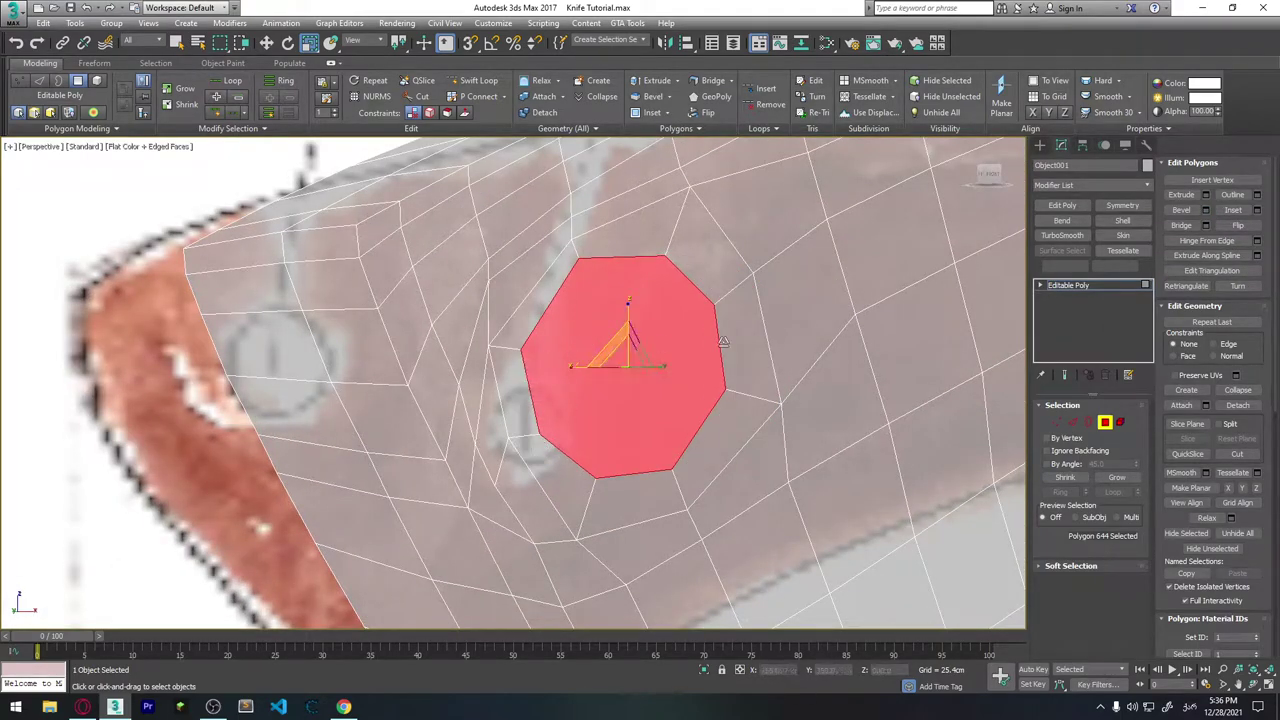
{"action": "left_click", "coordinate": [1257, 210]}
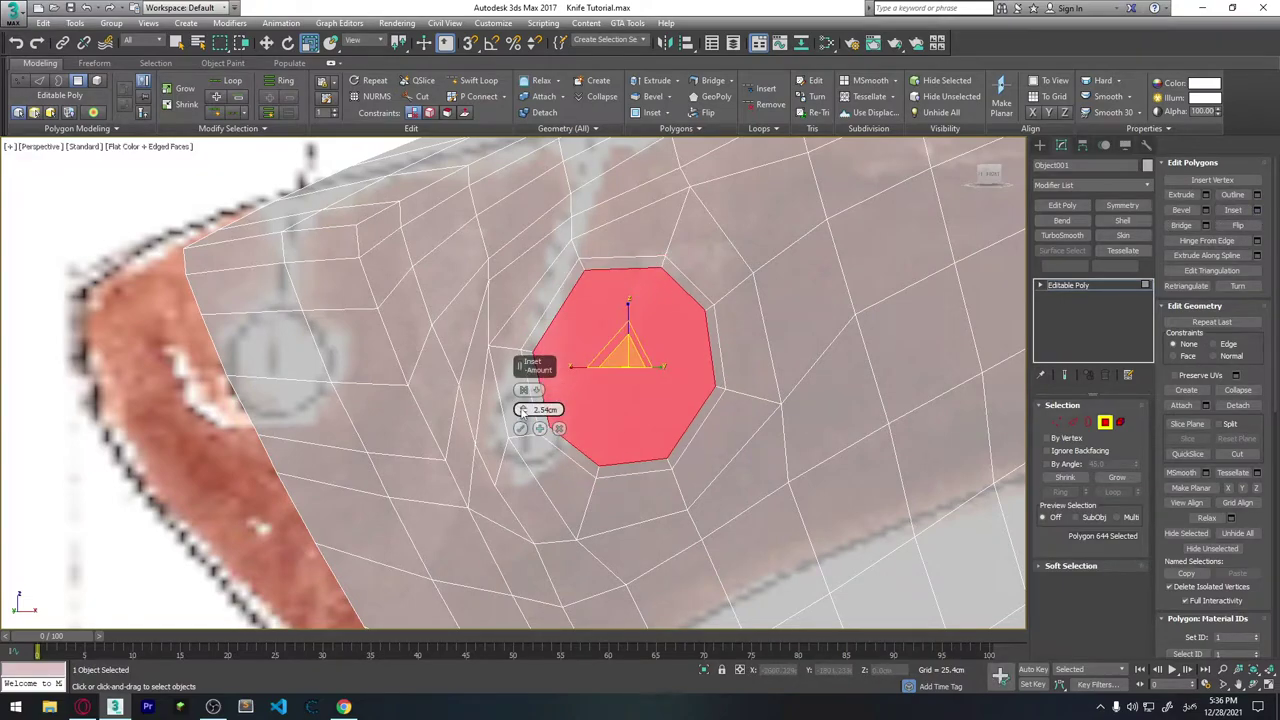
{"action": "left_click_drag", "start_coordinate": [521, 410], "coordinate": [521, 406]}
{"action": "left_click", "coordinate": [520, 428]}
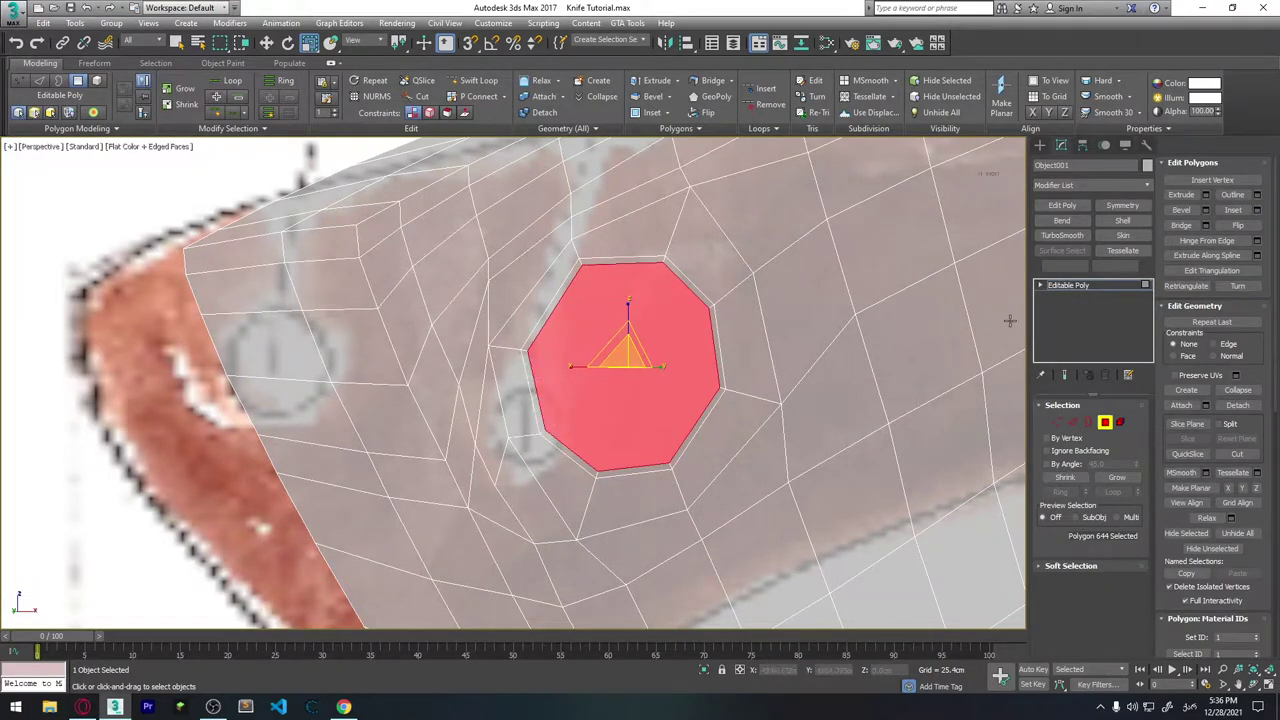
{"action": "left_click", "coordinate": [1205, 210]}
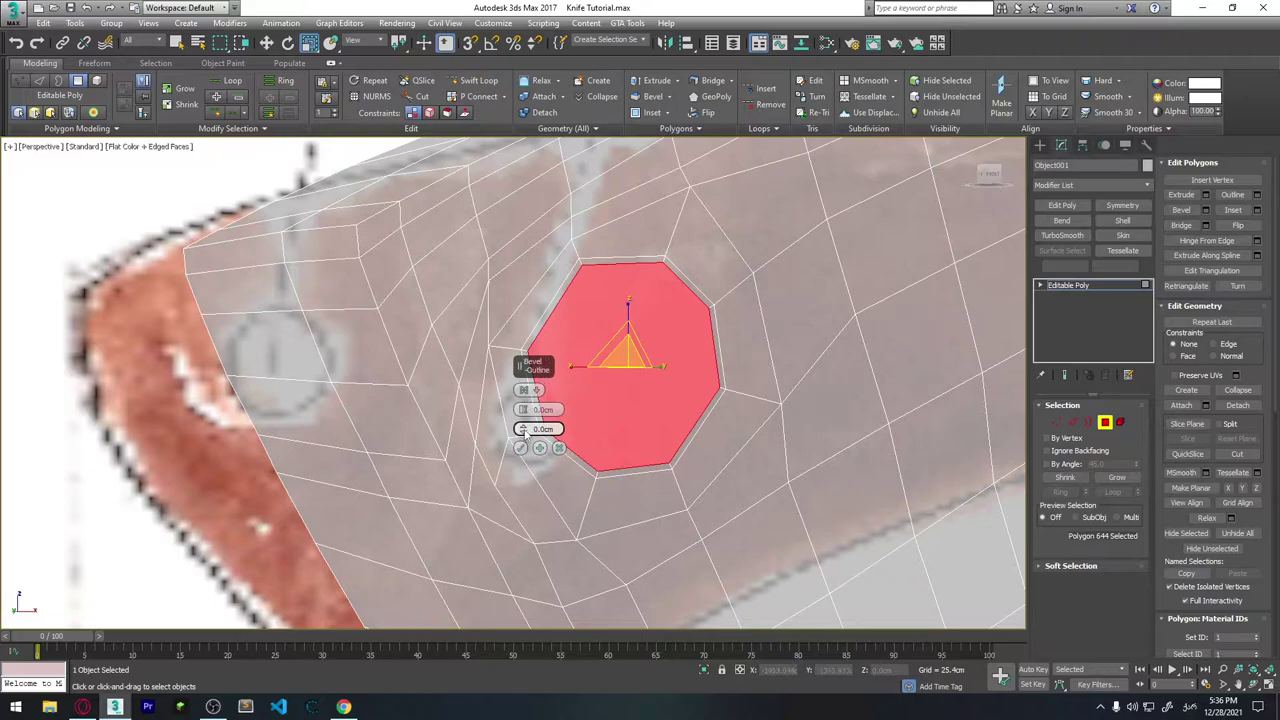
{"action": "mouse_move", "coordinate": [521, 410]}
{"action": "left_mouse_down"}
{"action": "mouse_move", "coordinate": [522, 432]}
{"action": "mouse_move", "coordinate": [522, 420]}
{"action": "left_mouse_up"}
Bevel the first rivet-hole polygon inward twice, adjusting the outline and lowering the height.
{"action": "middle_click_drag", "start_coordinate": [522, 430], "coordinate": [485, 458], "text": "alt"}
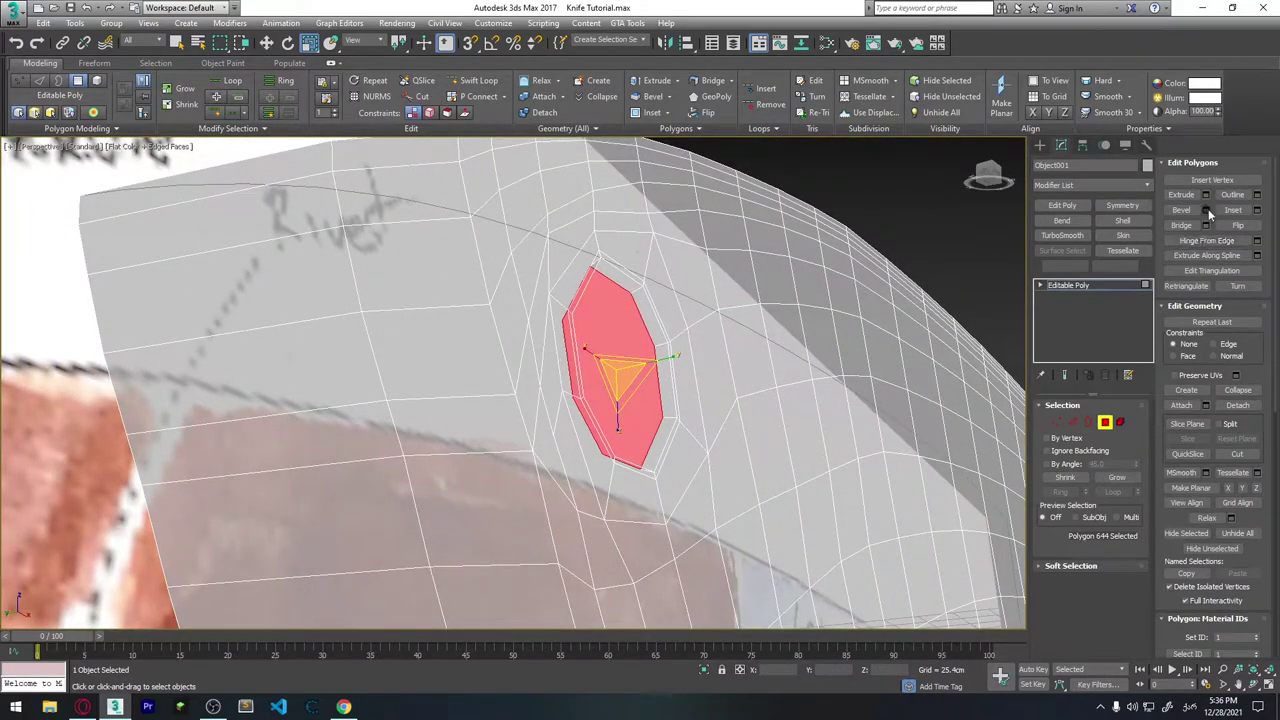
{"action": "middle_click_drag", "start_coordinate": [600, 390], "coordinate": [639, 383], "text": "alt"}
{"action": "left_click_drag", "start_coordinate": [522, 410], "coordinate": [522, 436]}
{"action": "left_click", "coordinate": [520, 447]}
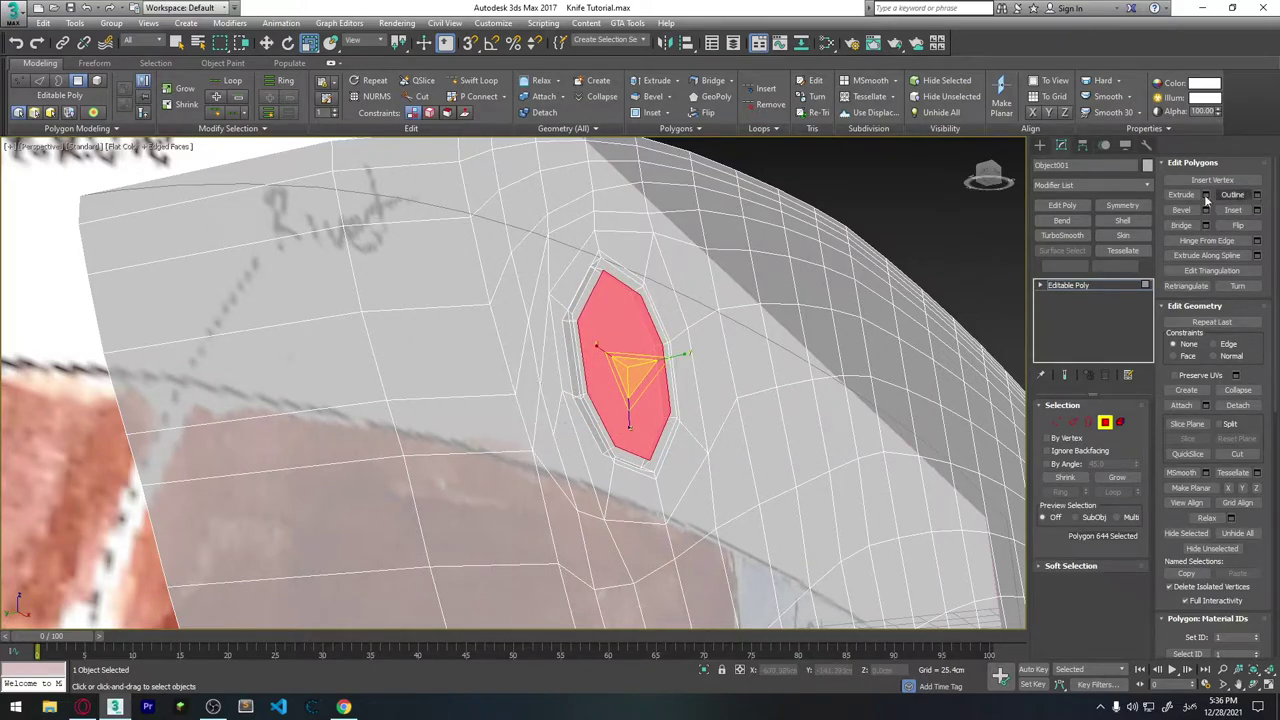
{"action": "left_click", "coordinate": [1206, 212]}
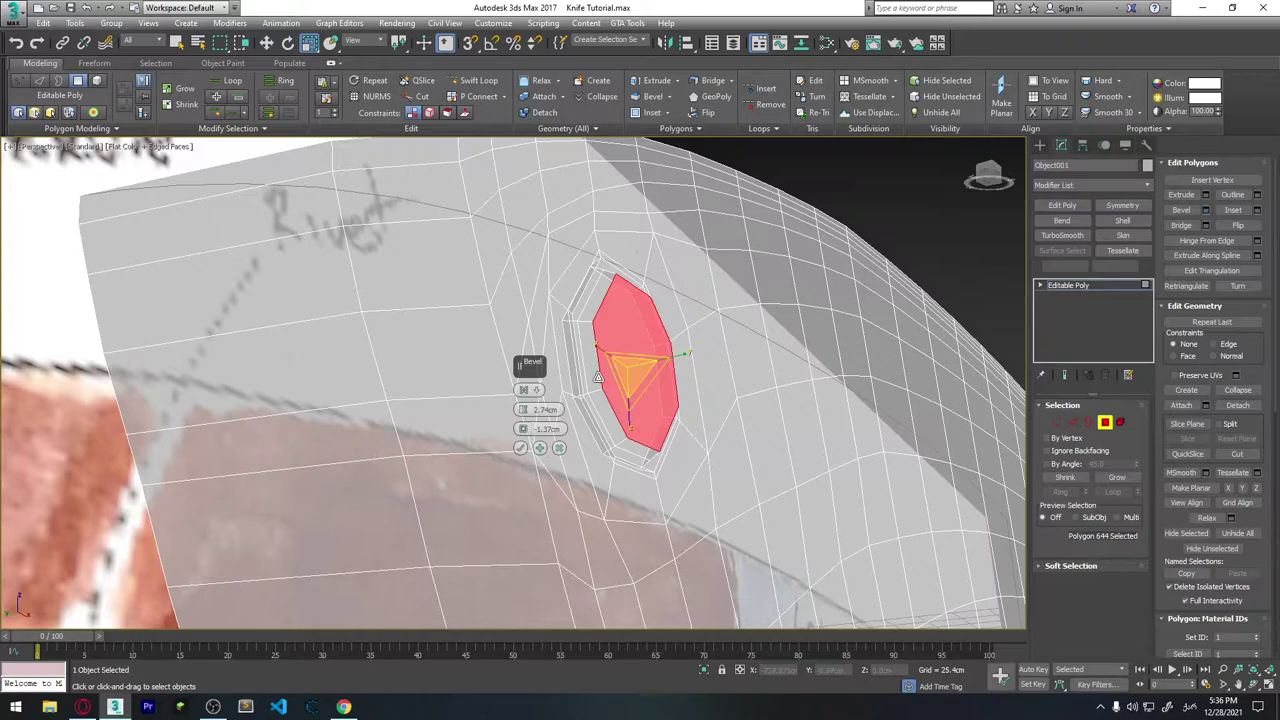
{"action": "left_click_drag", "start_coordinate": [522, 409], "coordinate": [520, 450]}
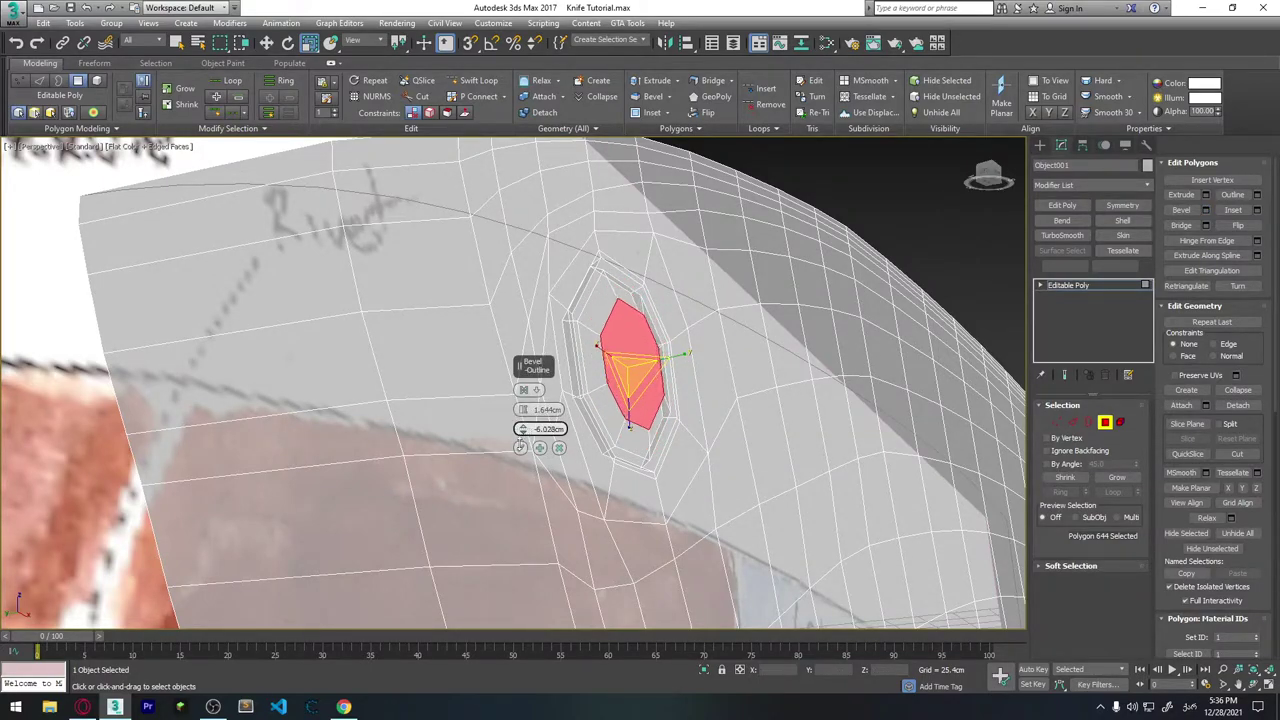
{"action": "left_click", "coordinate": [520, 449]}
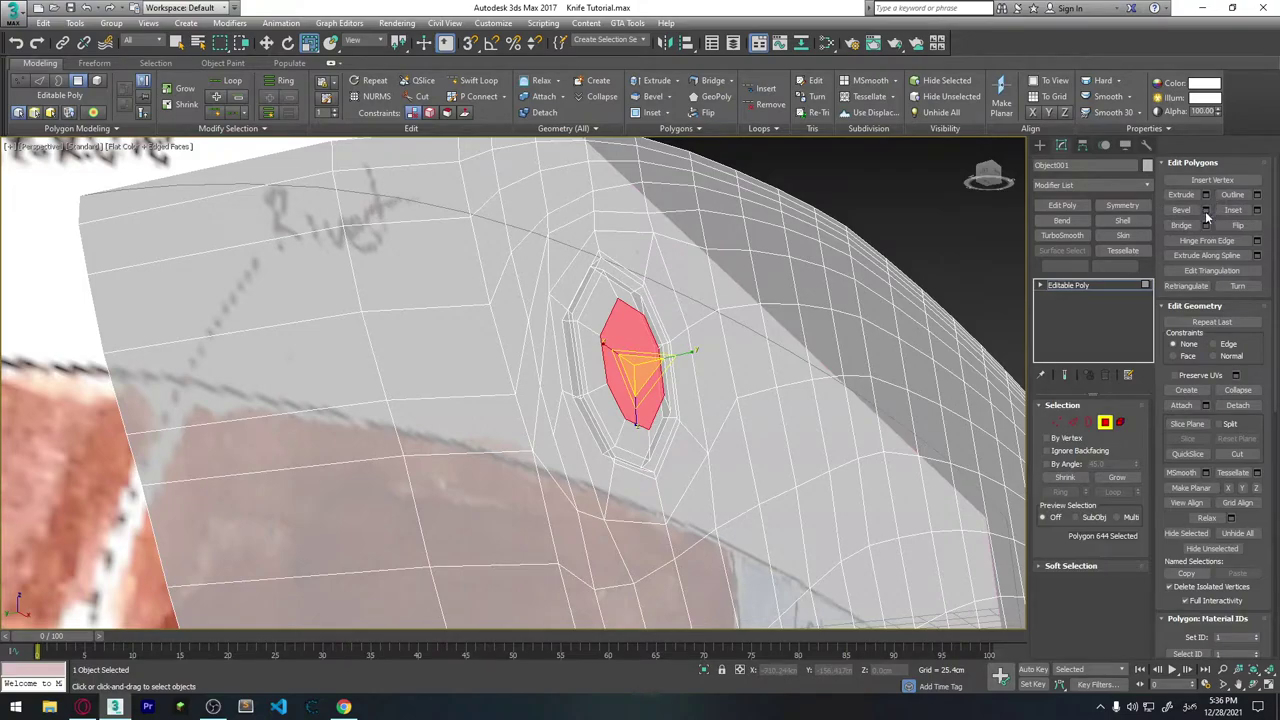
Apply two more inward bevels to sink the rivet hole into a deep tube.
{"action": "left_click", "coordinate": [1206, 211]}
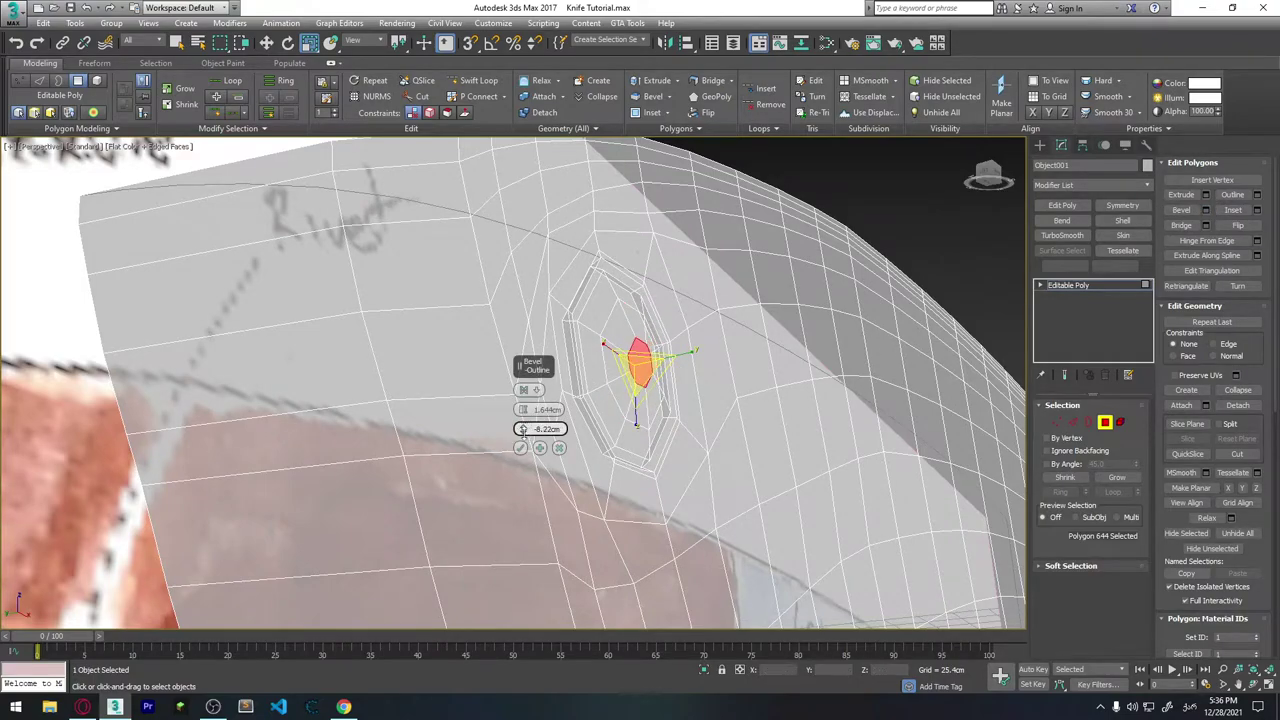
{"action": "left_click_drag", "start_coordinate": [522, 429], "coordinate": [522, 434]}
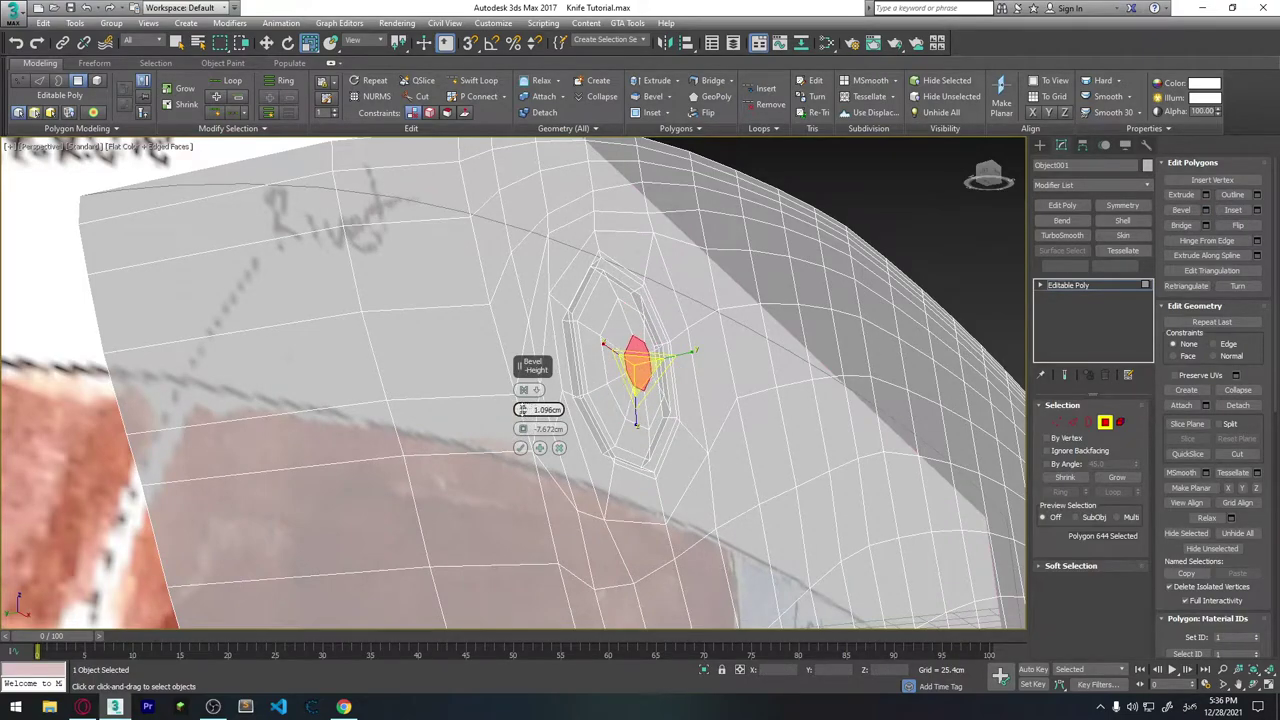
{"action": "left_click", "coordinate": [520, 447]}
{"action": "mouse_move", "coordinate": [520, 447]}
{"action": "middle_mouse_down", "text": "alt"}
{"action": "mouse_move", "coordinate": [628, 424]}
{"action": "mouse_move", "coordinate": [594, 437]}
{"action": "mouse_move", "coordinate": [649, 368]}
{"action": "mouse_move", "coordinate": [675, 363]}
{"action": "middle_mouse_up", "text": "alt"}
{"action": "scroll", "coordinate": [675, 363], "scroll_direction": "up", "scroll_amount": 2}
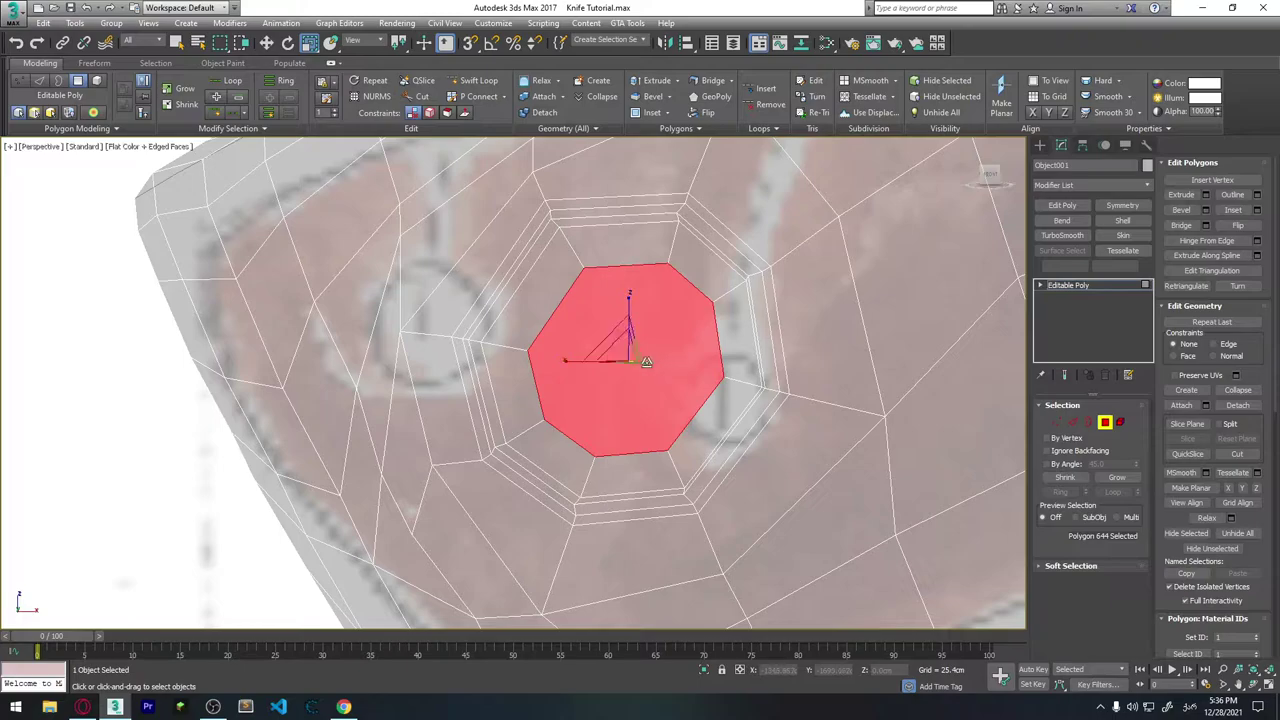
{"action": "left_click", "coordinate": [1206, 212]}
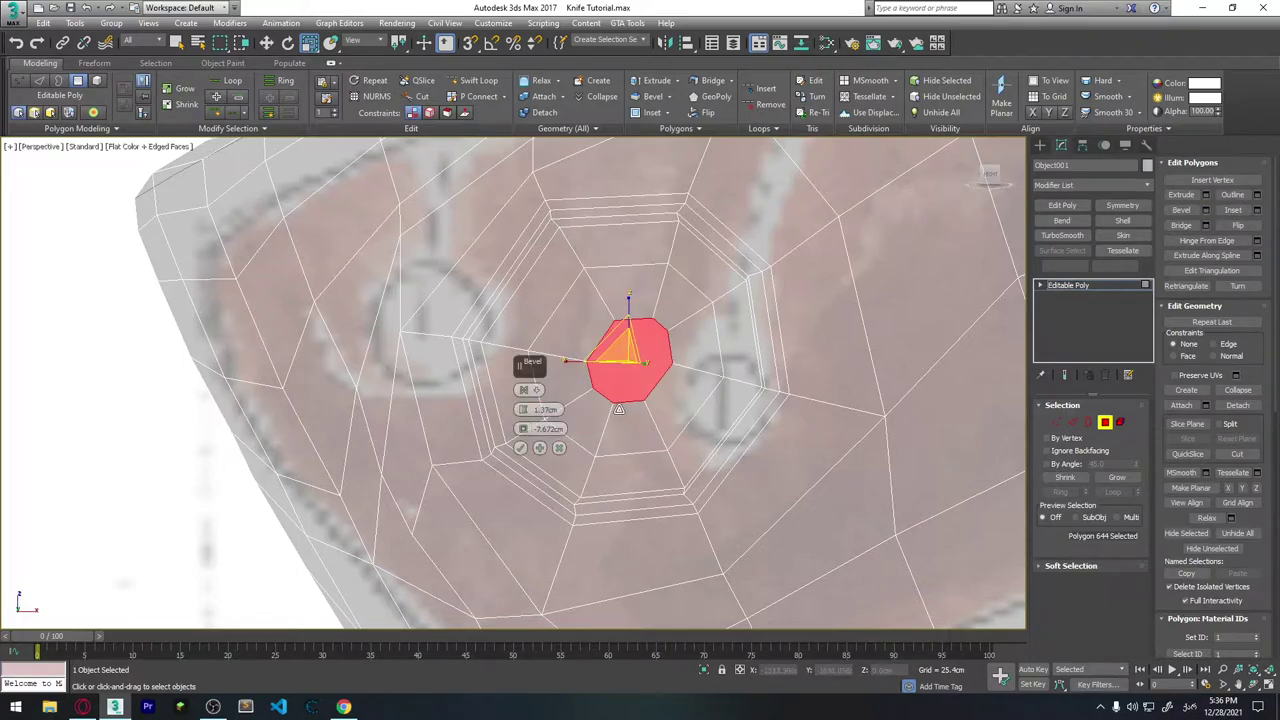
{"action": "left_click", "coordinate": [521, 447]}
Clear the polygon selection, orbit around the octagonal hole, and turn off See-Through with Alt+X.
{"action": "mouse_move", "coordinate": [521, 447]}
{"action": "middle_mouse_down", "text": "alt"}
{"action": "mouse_move", "coordinate": [740, 360]}
{"action": "mouse_move", "coordinate": [586, 314]}
{"action": "middle_mouse_up", "text": "alt"}
{"action": "key", "text": "ctrl+d"}
{"action": "scroll", "coordinate": [600, 320], "scroll_direction": "down", "scroll_amount": 3}
{"action": "scroll", "coordinate": [586, 330], "scroll_direction": "up", "scroll_amount": 5}
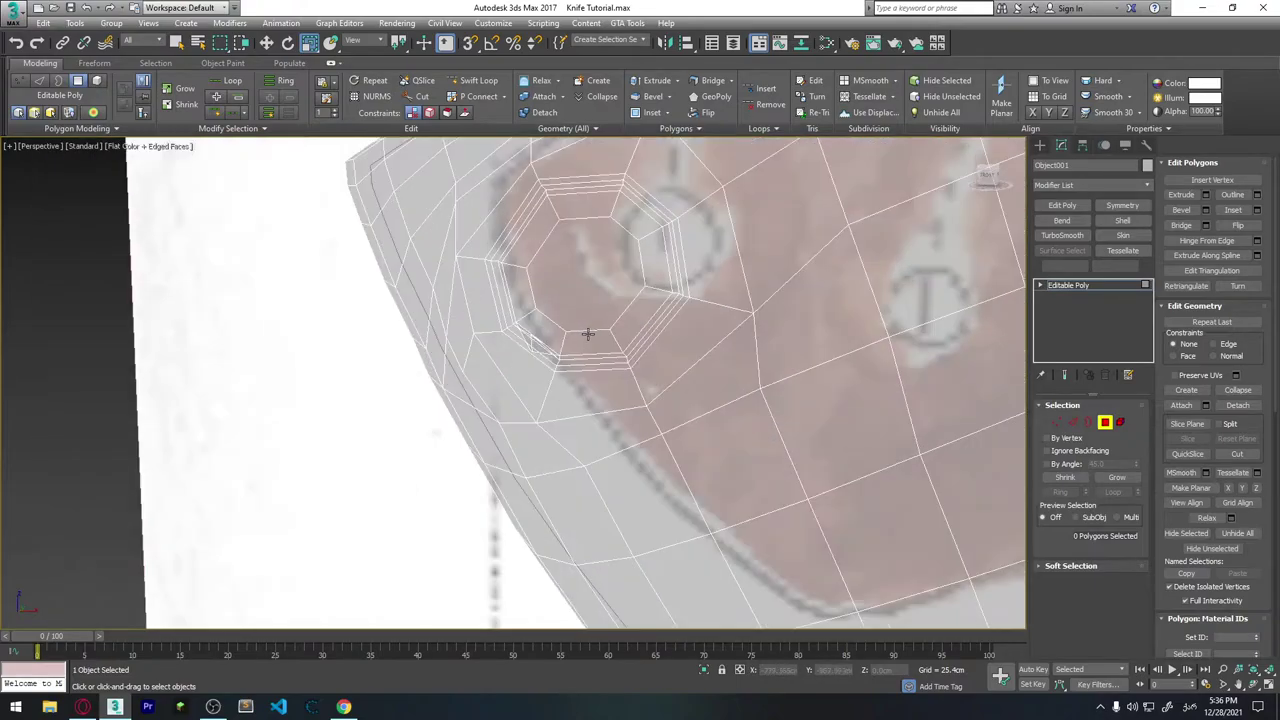
{"action": "scroll", "coordinate": [534, 348], "scroll_direction": "up", "scroll_amount": 1}
{"action": "middle_click_drag", "start_coordinate": [534, 348], "coordinate": [526, 337], "text": "alt"}
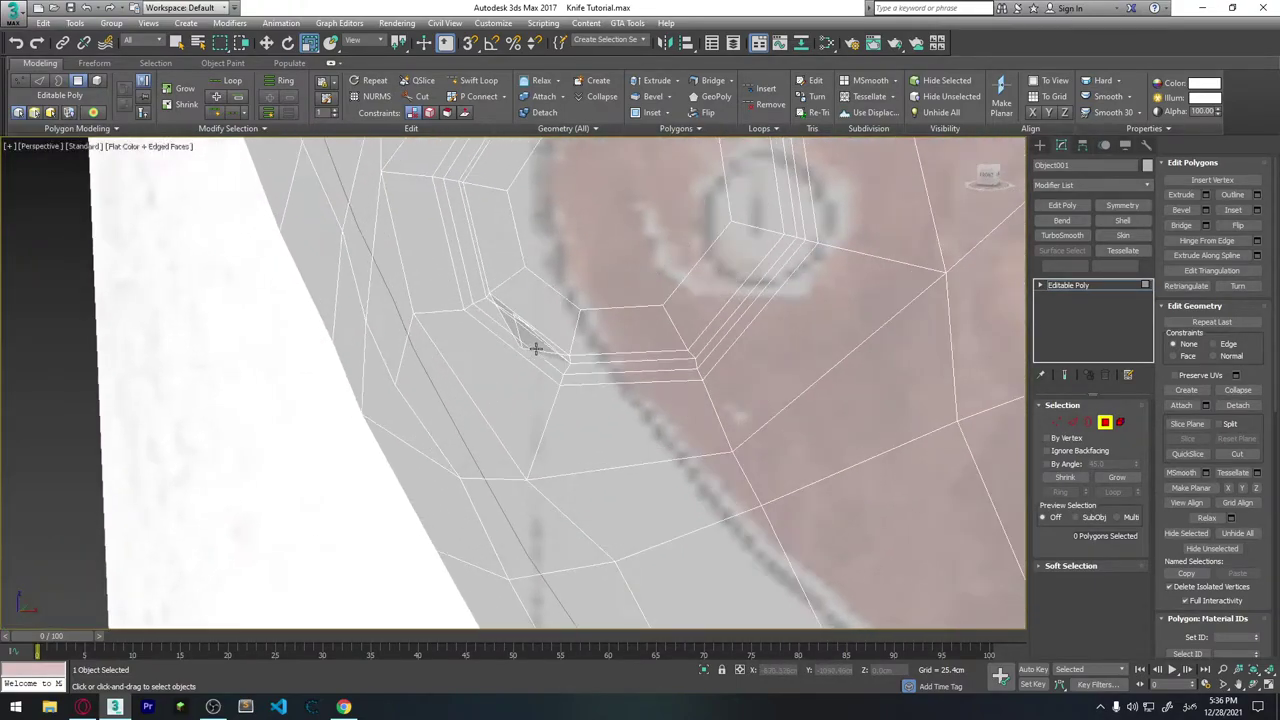
{"action": "left_click", "coordinate": [548, 348]}
{"action": "scroll", "coordinate": [371, 377], "scroll_direction": "down", "scroll_amount": 2}
{"action": "middle_click_drag", "start_coordinate": [371, 377], "coordinate": [766, 334], "text": "alt"}
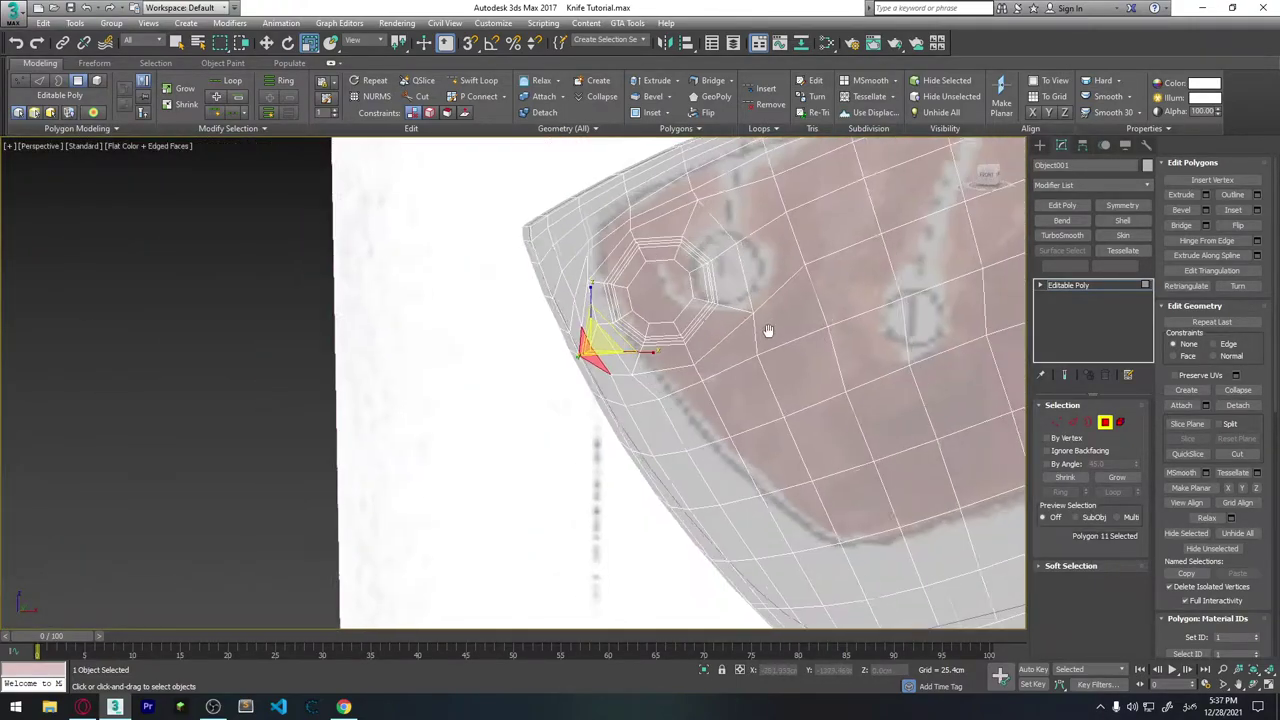
{"action": "key", "text": "ctrl+d"}
{"action": "mouse_move", "coordinate": [560, 358]}
{"action": "middle_mouse_down", "text": "alt"}
{"action": "mouse_move", "coordinate": [603, 334]}
{"action": "mouse_move", "coordinate": [590, 351]}
{"action": "mouse_move", "coordinate": [657, 363]}
{"action": "middle_mouse_up", "text": "alt"}
{"action": "key", "text": "alt+x"}
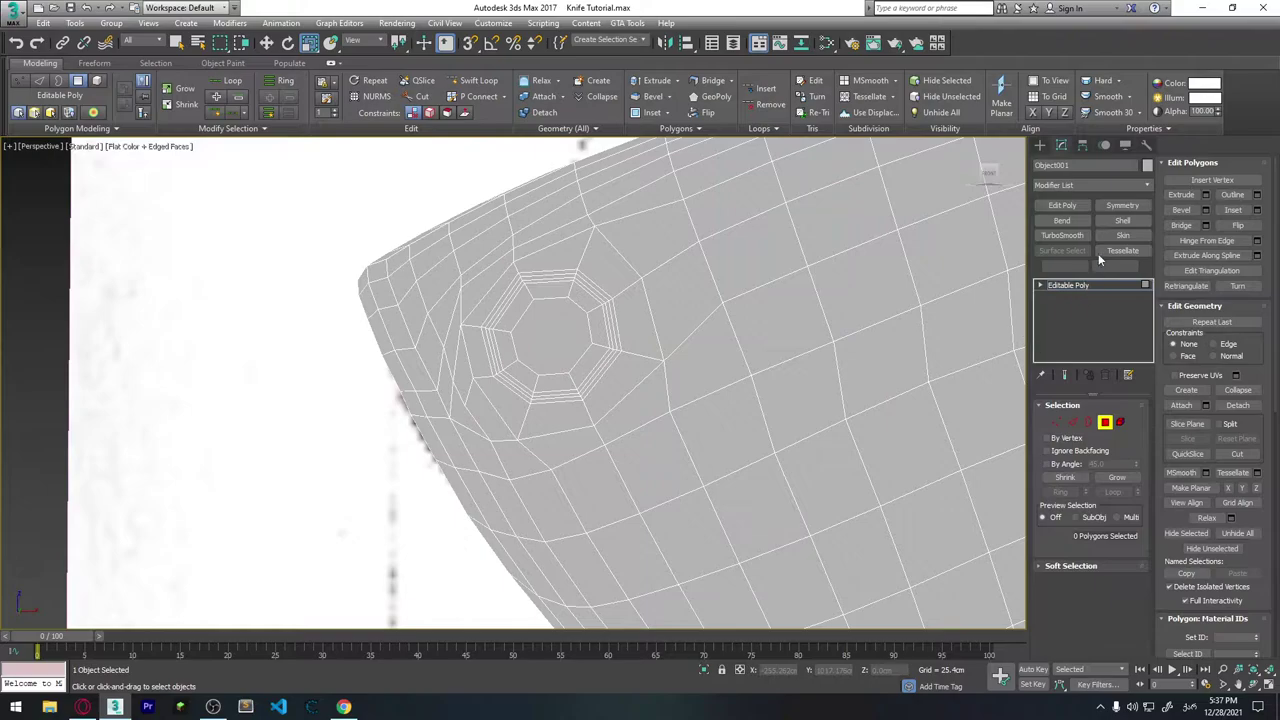
Add a single TurboSmooth modifier to the handle and set Iterations to 2.
{"action": "left_click", "coordinate": [1062, 236]}
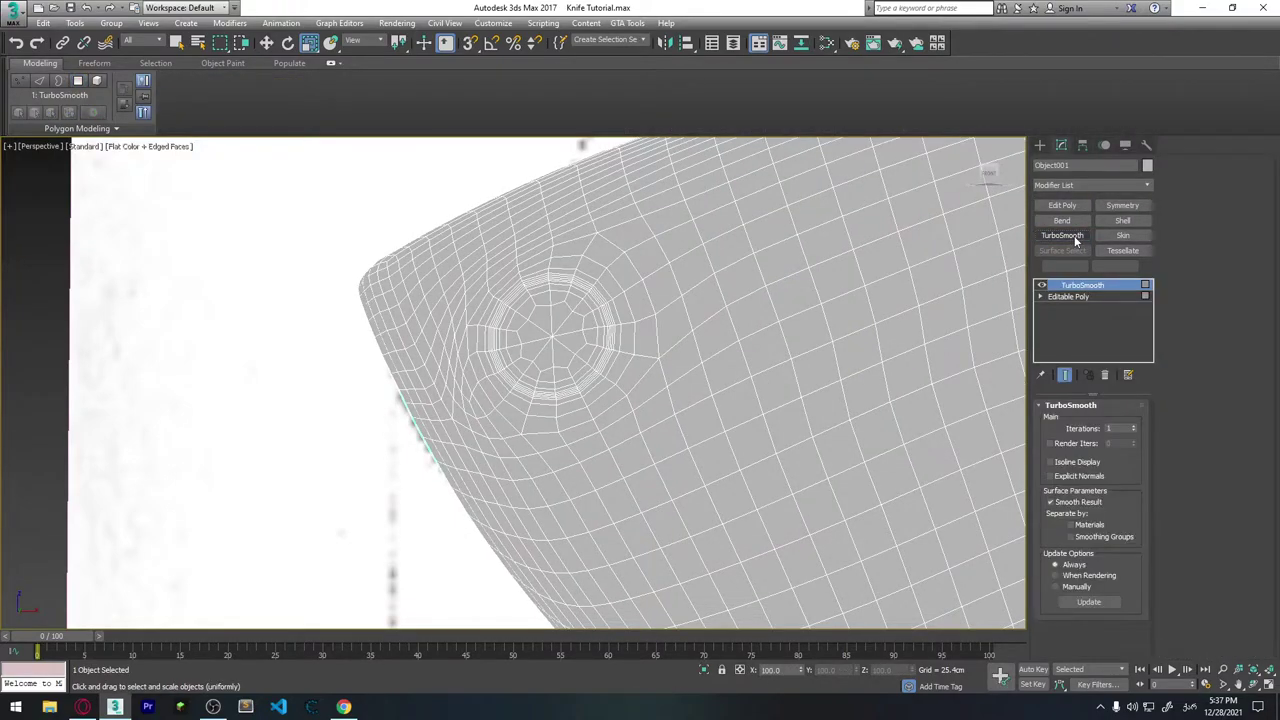
{"action": "left_click", "coordinate": [1062, 236]}
{"action": "key", "text": "ctrl+z"}
{"action": "left_click", "coordinate": [1133, 425]}
Select the reference image plane, then reselect the handle's TurboSmooth modifier in Object001's stack.
{"action": "left_click", "coordinate": [188, 296]}
{"action": "scroll", "coordinate": [640, 314], "scroll_direction": "up", "scroll_amount": 3}
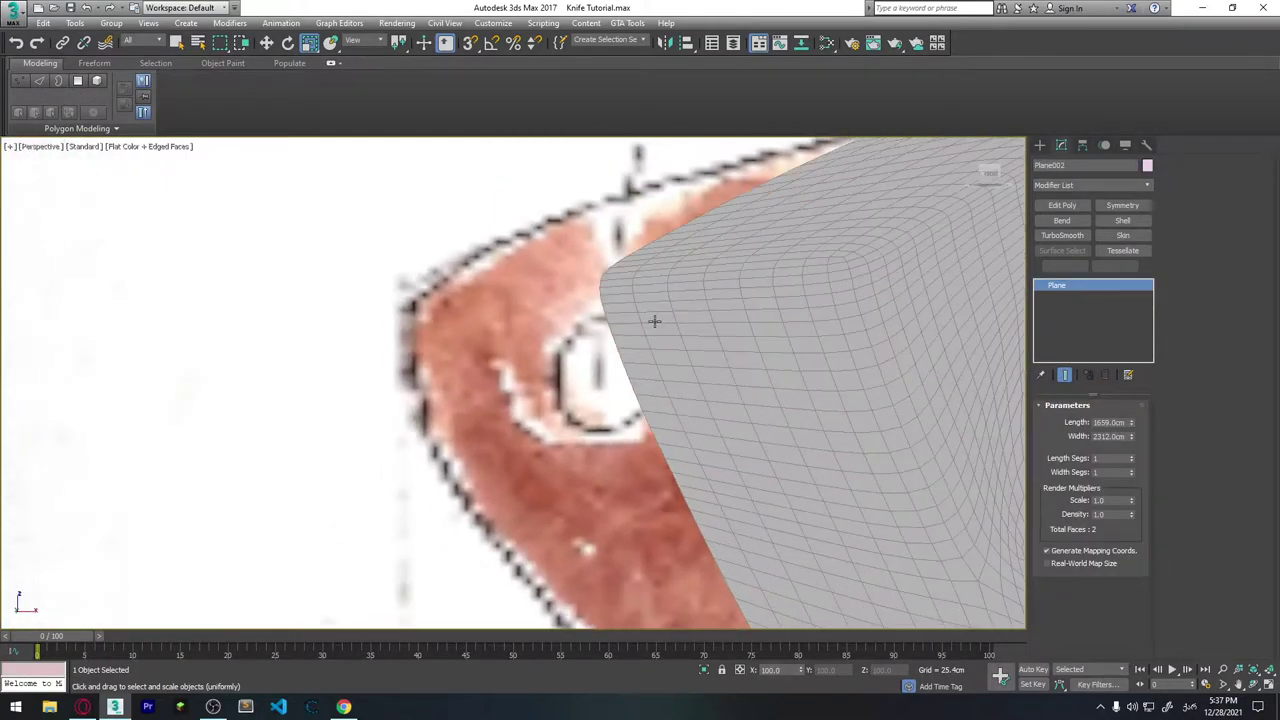
{"action": "scroll", "coordinate": [920, 354], "scroll_direction": "down", "scroll_amount": 5}
{"action": "scroll", "coordinate": [809, 342], "scroll_direction": "up", "scroll_amount": 3}
{"action": "scroll", "coordinate": [809, 342], "scroll_direction": "up", "scroll_amount": 2}
{"action": "scroll", "coordinate": [823, 363], "scroll_direction": "up", "scroll_amount": 3}
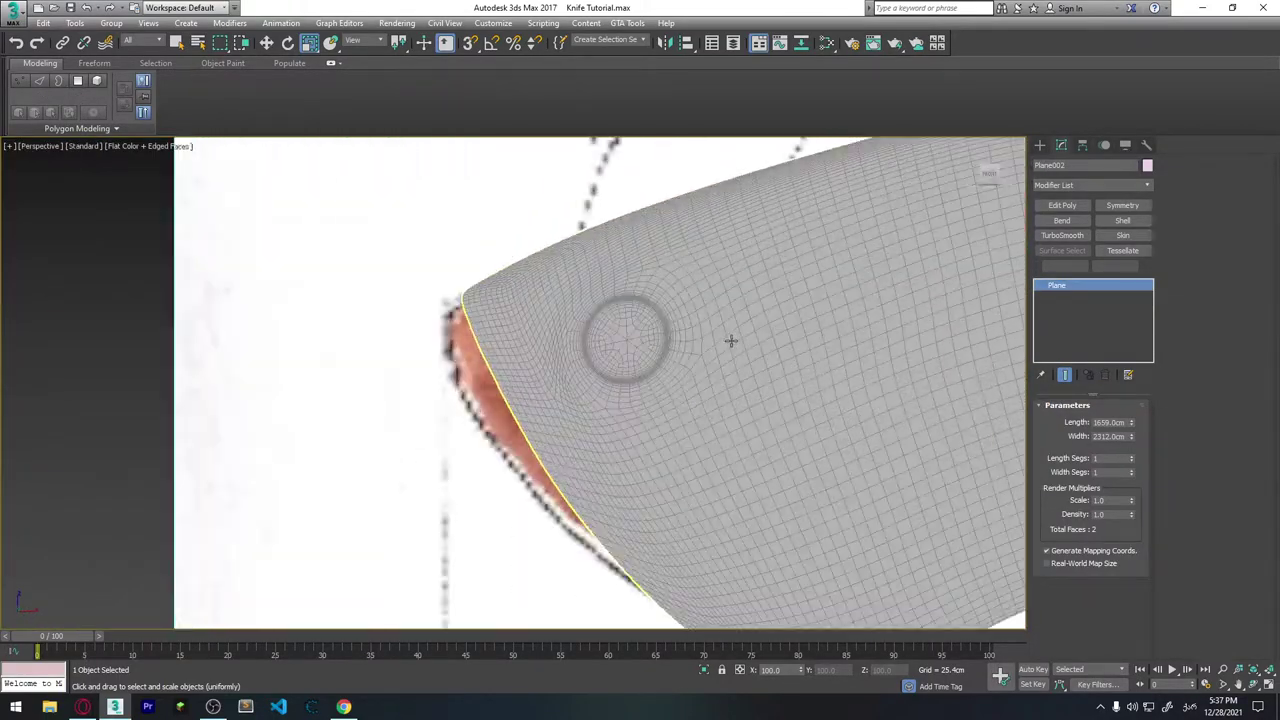
{"action": "scroll", "coordinate": [731, 340], "scroll_direction": "up", "scroll_amount": 3}
{"action": "scroll", "coordinate": [771, 326], "scroll_direction": "up", "scroll_amount": 2}
{"action": "scroll", "coordinate": [767, 324], "scroll_direction": "down", "scroll_amount": 5}
{"action": "mouse_move", "coordinate": [737, 323]}
{"action": "middle_mouse_down", "text": "alt"}
{"action": "mouse_move", "coordinate": [669, 343]}
{"action": "mouse_move", "coordinate": [749, 281]}
{"action": "mouse_move", "coordinate": [846, 297]}
{"action": "mouse_move", "coordinate": [692, 338]}
{"action": "mouse_move", "coordinate": [629, 318]}
{"action": "mouse_move", "coordinate": [777, 366]}
{"action": "mouse_move", "coordinate": [826, 363]}
{"action": "mouse_move", "coordinate": [634, 377]}
{"action": "mouse_move", "coordinate": [417, 446]}
{"action": "mouse_move", "coordinate": [651, 363]}
{"action": "mouse_move", "coordinate": [617, 380]}
{"action": "mouse_move", "coordinate": [632, 398]}
{"action": "middle_mouse_up", "text": "alt"}
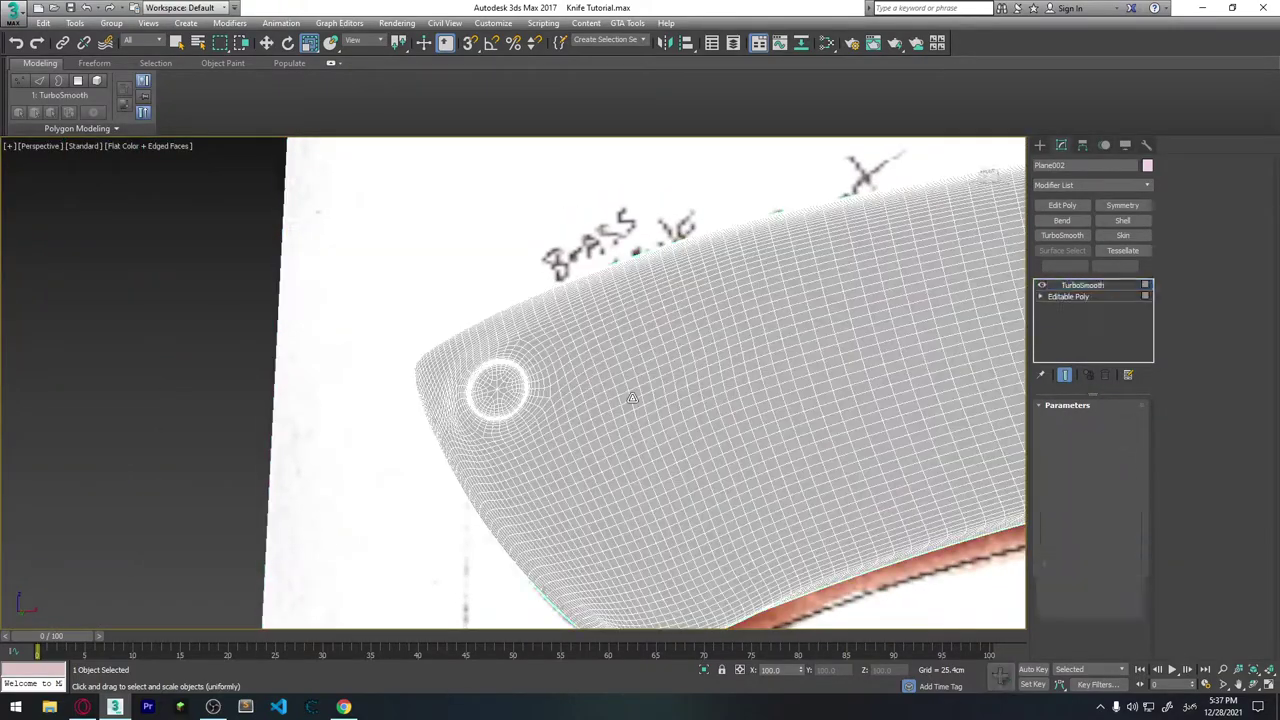
{"action": "left_click", "coordinate": [1078, 286]}
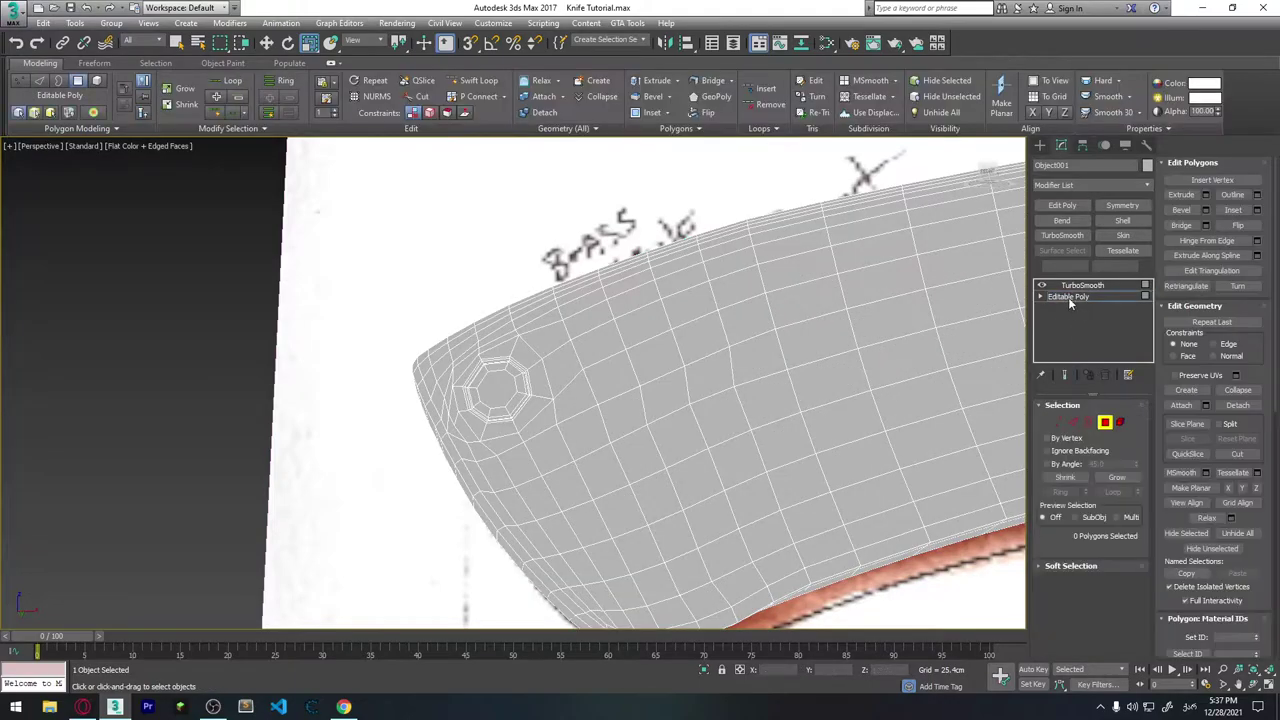
Turn See-Through on, switch to Front view, and select the four polygons over the second rivet mark.
{"action": "mouse_move", "coordinate": [594, 401]}
{"action": "middle_mouse_down", "text": "alt"}
{"action": "mouse_move", "coordinate": [595, 430]}
{"action": "mouse_move", "coordinate": [514, 319]}
{"action": "middle_mouse_up", "text": "alt"}
{"action": "key", "text": "alt+x"}
{"action": "key", "text": "f"}
{"action": "scroll", "coordinate": [560, 437], "scroll_direction": "down", "scroll_amount": 5}
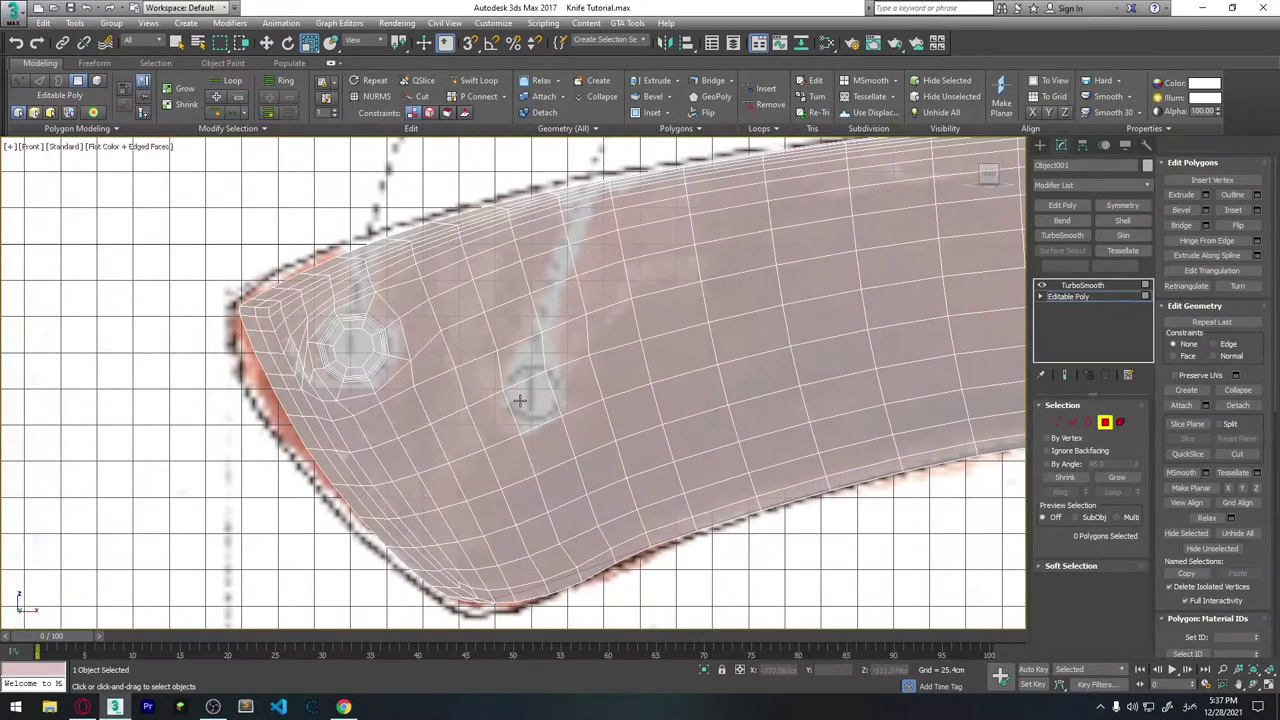
{"action": "scroll", "coordinate": [551, 399], "scroll_direction": "up", "scroll_amount": 1}
{"action": "middle_click_drag", "start_coordinate": [617, 439], "coordinate": [530, 441]}
{"action": "scroll", "coordinate": [471, 428], "scroll_direction": "up", "scroll_amount": 2}
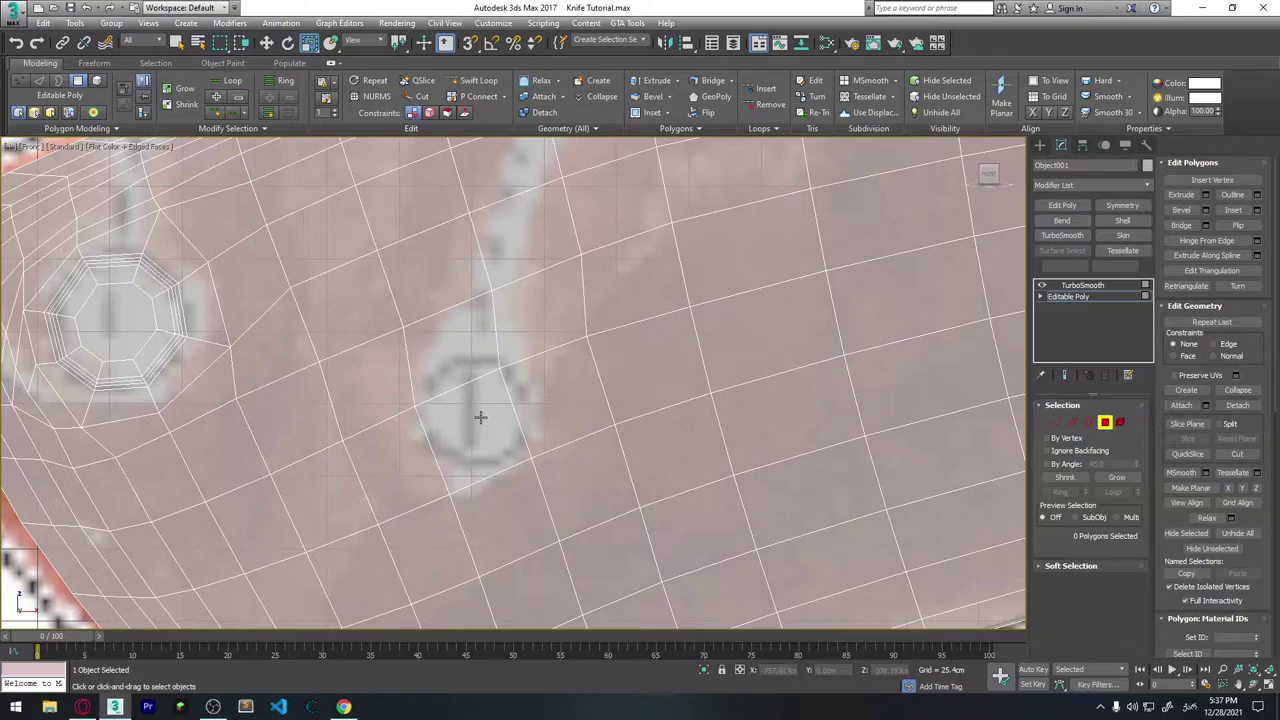
{"action": "left_click", "coordinate": [470, 425]}
{"action": "left_click", "coordinate": [457, 350], "text": "ctrl"}
{"action": "left_click", "coordinate": [540, 310], "text": "ctrl"}
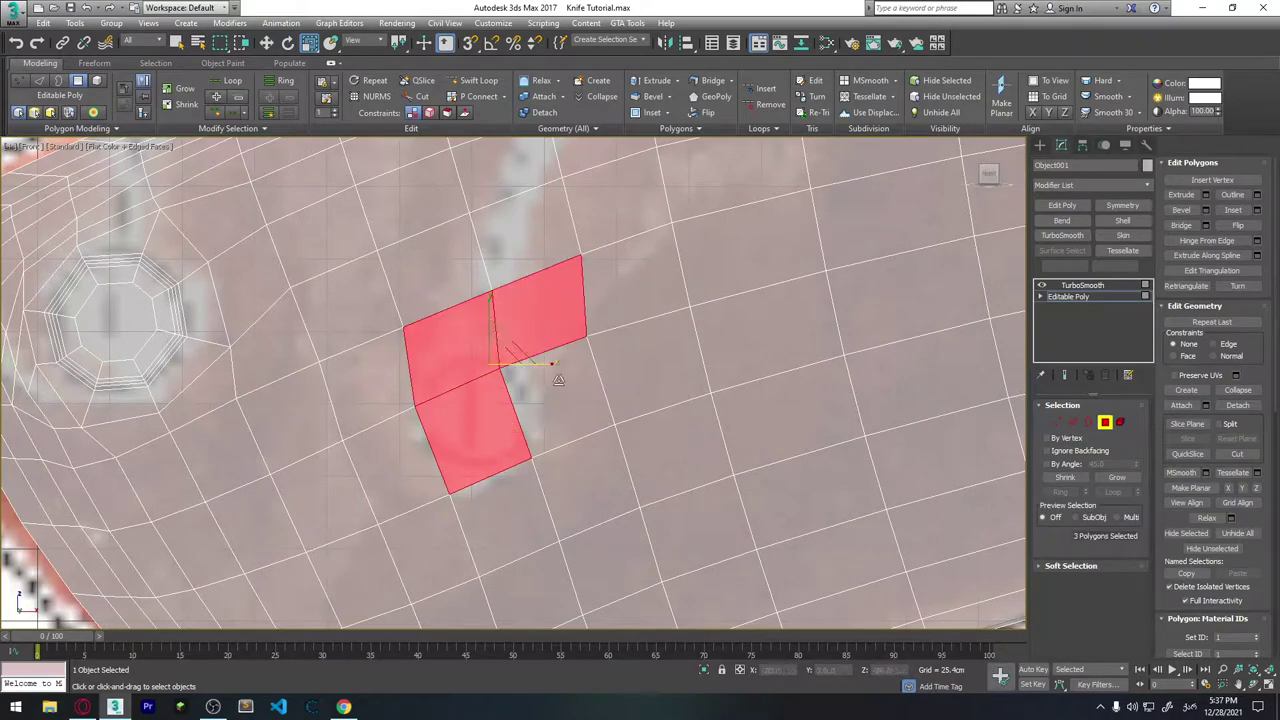
{"action": "left_click", "coordinate": [557, 375], "text": "ctrl"}
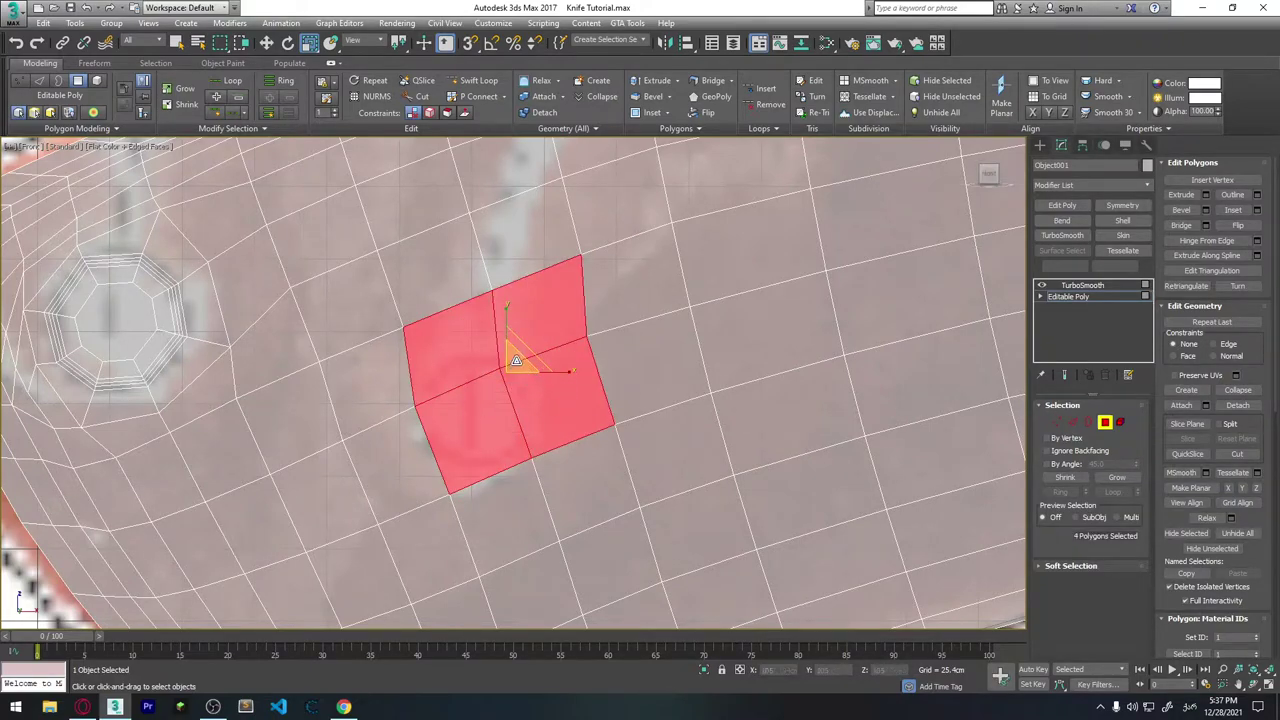
Enlarge and nudge the four polygons over the mark, then even them out with GeoPoly.
{"action": "mouse_move", "coordinate": [514, 355]}
{"action": "left_mouse_down"}
{"action": "mouse_move", "coordinate": [476, 406]}
{"action": "mouse_move", "coordinate": [510, 421]}
{"action": "left_mouse_up"}
{"action": "key", "text": "w"}
{"action": "middle_click_drag", "start_coordinate": [510, 421], "coordinate": [590, 372]}
{"action": "scroll", "coordinate": [590, 372], "scroll_direction": "down", "scroll_amount": 2}
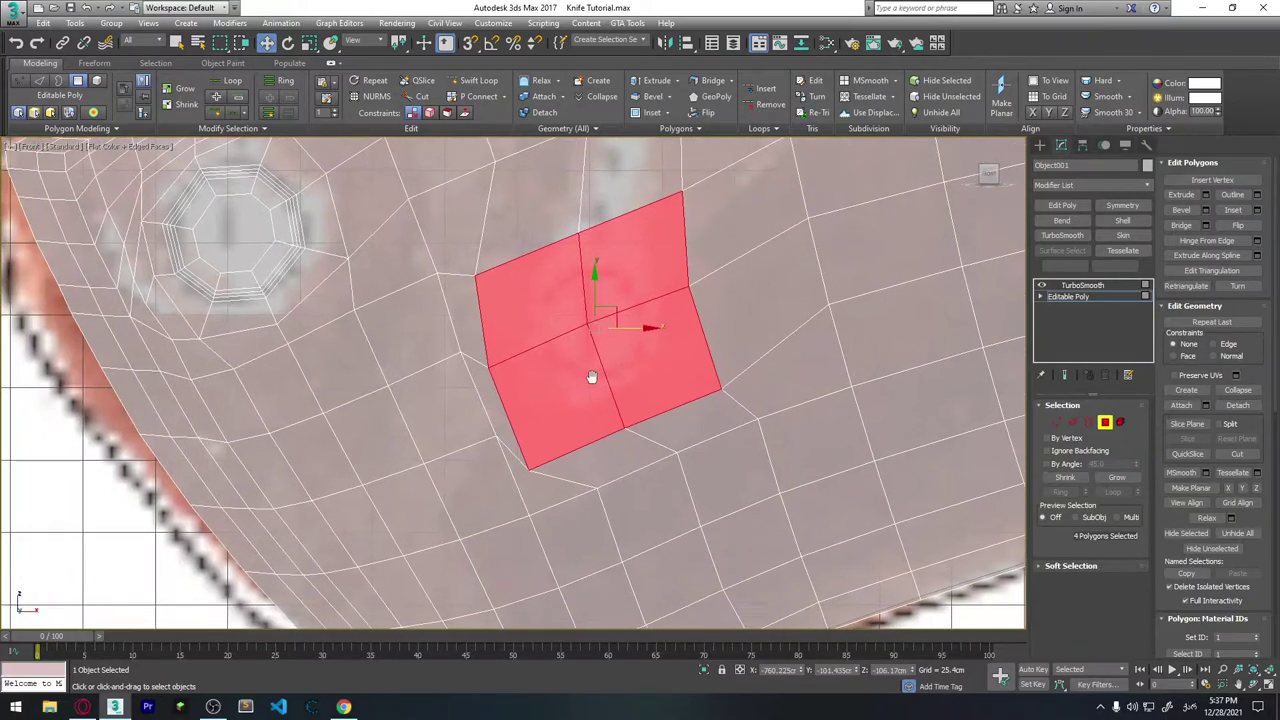
{"action": "scroll", "coordinate": [585, 375], "scroll_direction": "up", "scroll_amount": 1}
{"action": "key", "text": "r"}
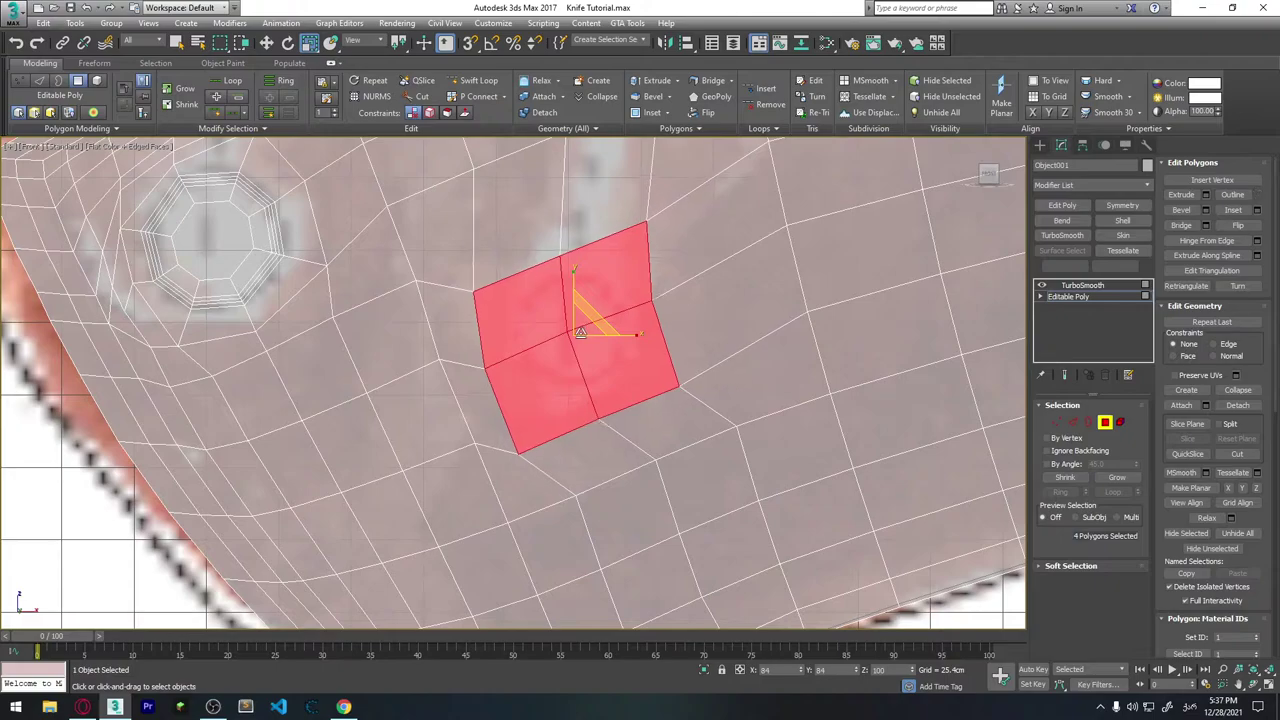
{"action": "key", "text": "w"}
{"action": "left_click_drag", "start_coordinate": [573, 296], "coordinate": [573, 290]}
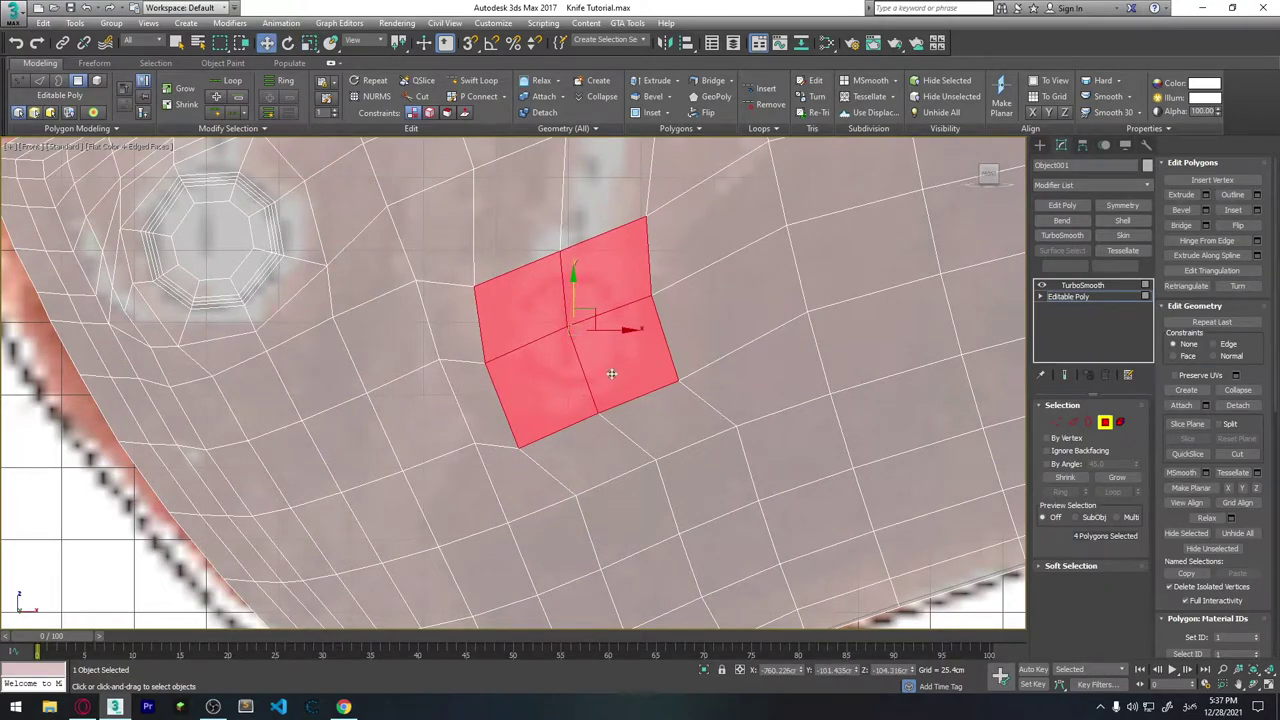
{"action": "middle_click_drag", "start_coordinate": [611, 373], "coordinate": [571, 457]}
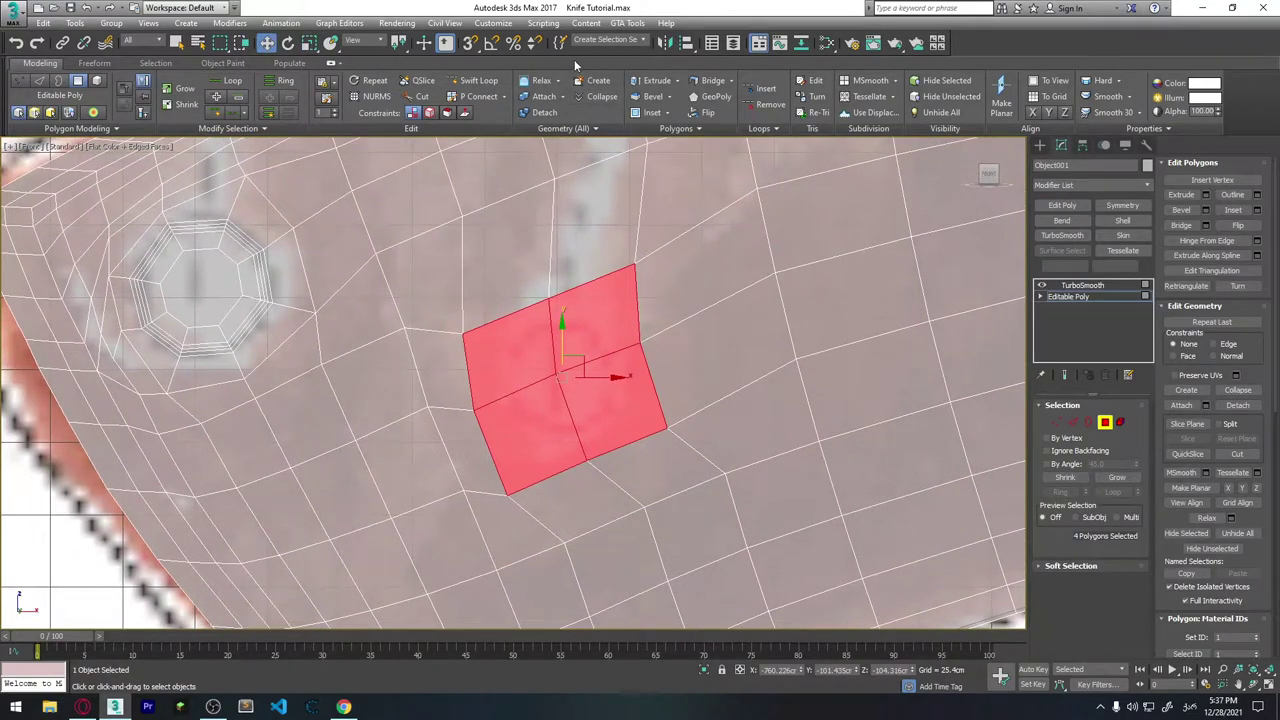
{"action": "left_click", "coordinate": [714, 98]}
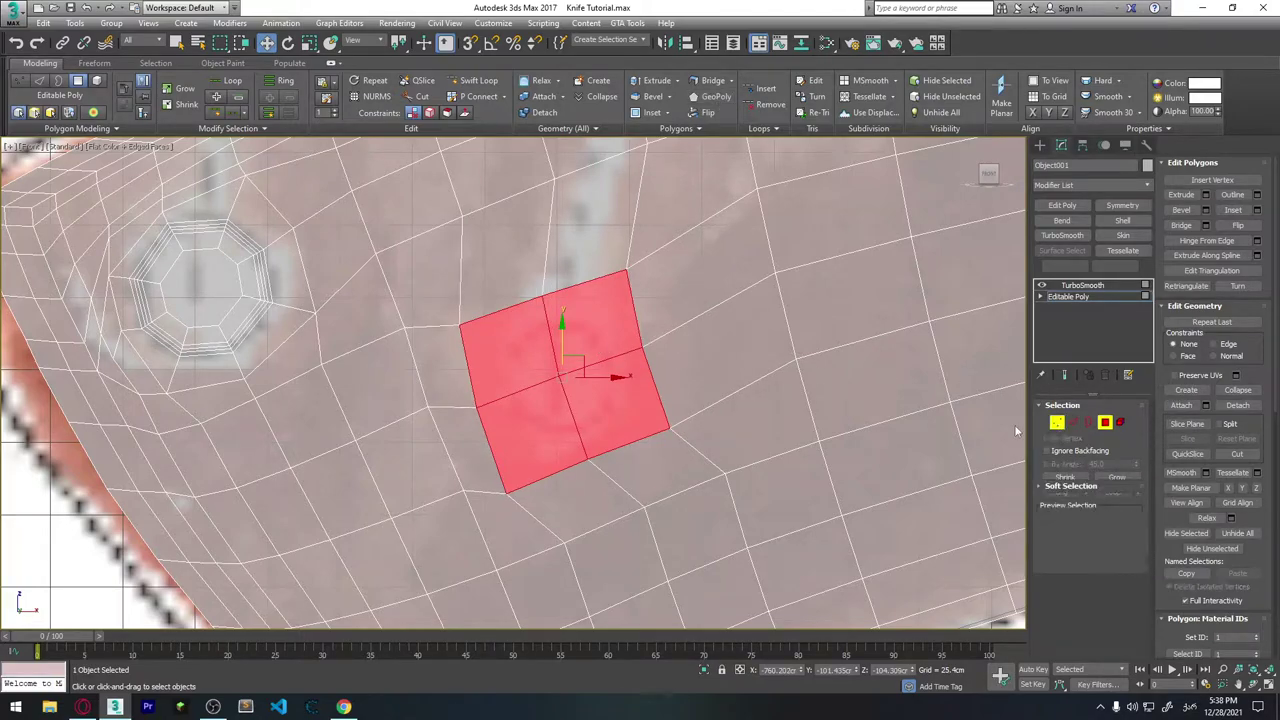
Connect the four outer vertices around the second rivet mark to the centre vertex.
{"action": "left_click", "coordinate": [1057, 422]}
{"action": "left_click", "coordinate": [627, 271]}
{"action": "left_click", "coordinate": [461, 326], "text": "ctrl"}
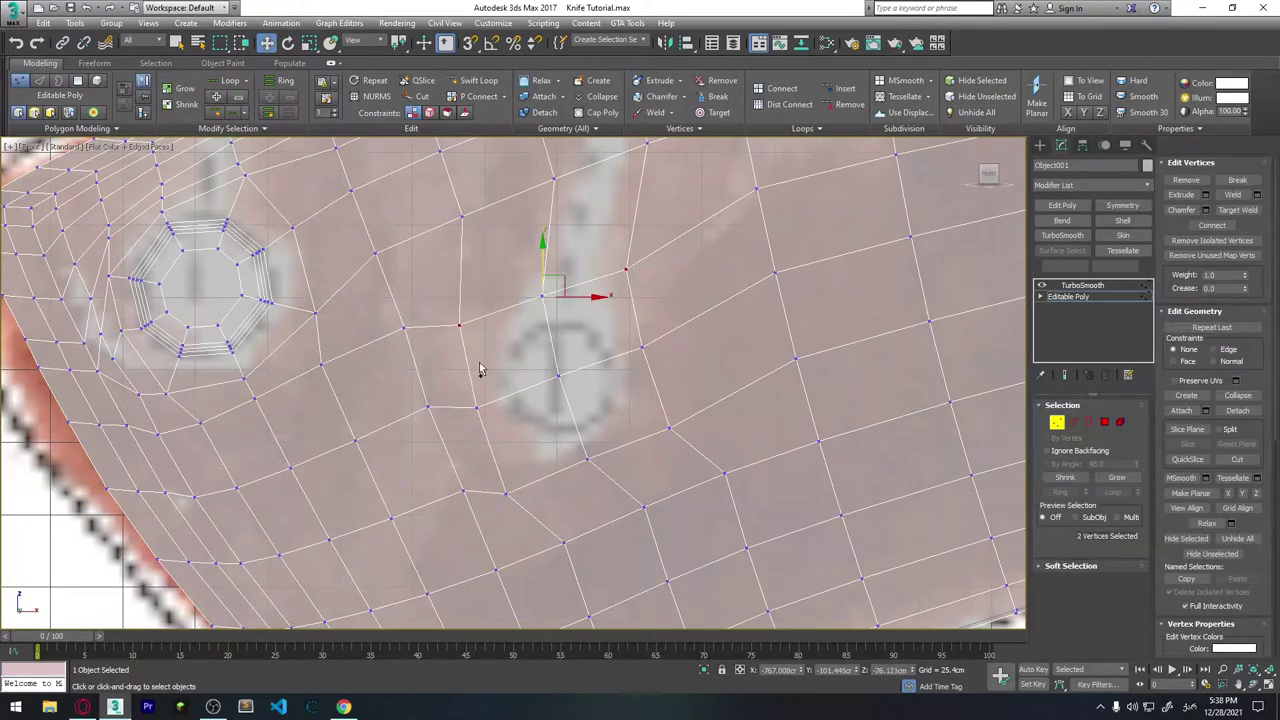
{"action": "left_click", "coordinate": [506, 492], "text": "ctrl"}
{"action": "left_click", "coordinate": [670, 428], "text": "ctrl"}
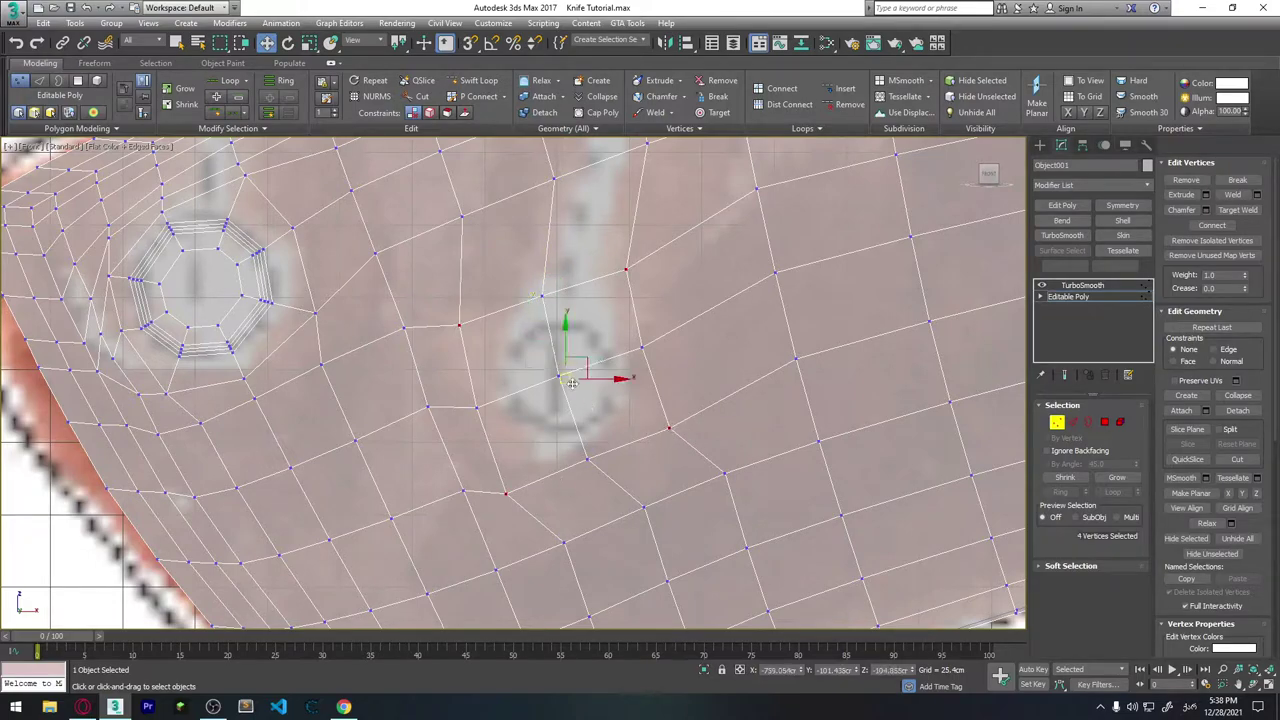
{"action": "left_click", "coordinate": [1210, 227]}
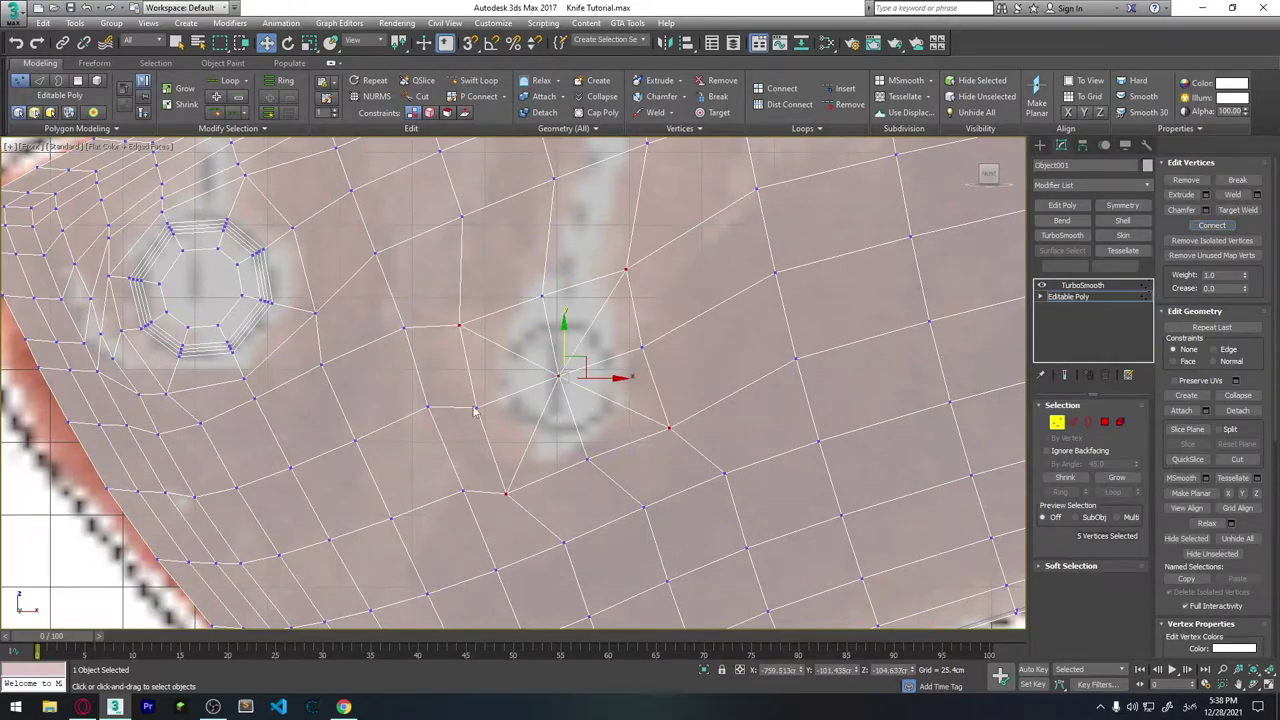
Chamfer the centre vertex into an eight-sided ring and select the new octagon polygon.
{"action": "left_click", "coordinate": [557, 377]}
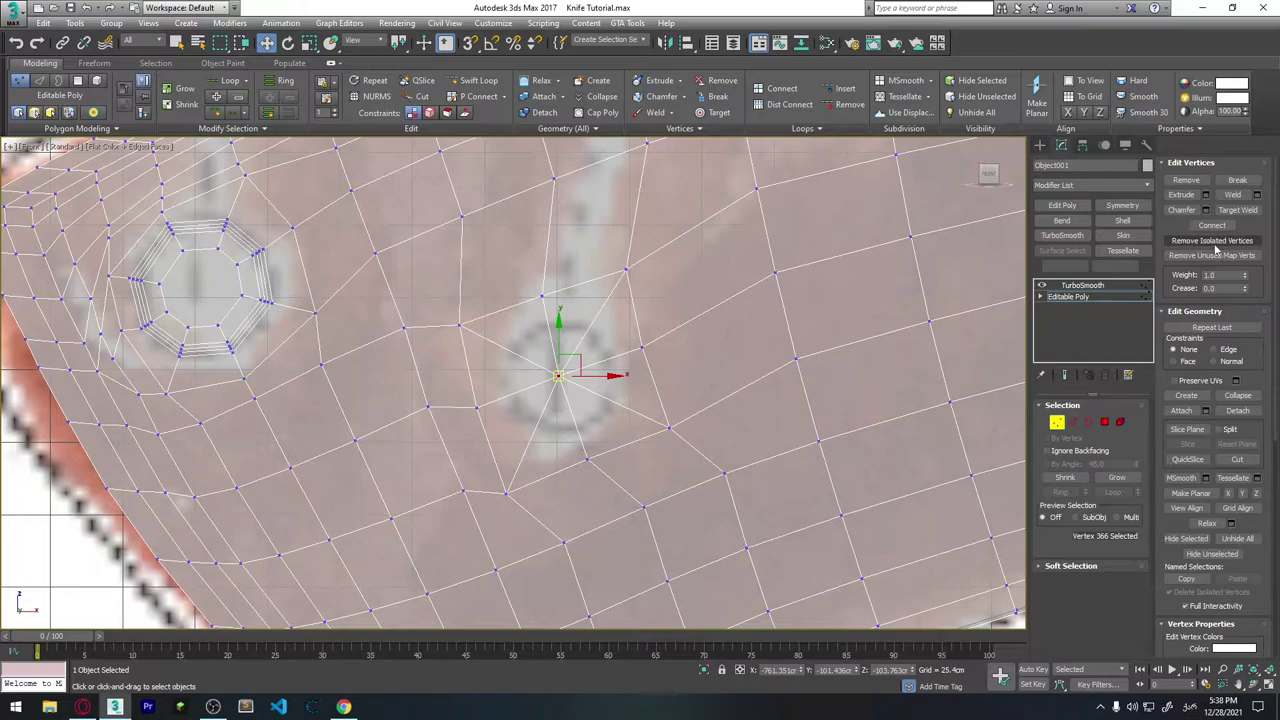
{"action": "left_click", "coordinate": [1205, 211]}
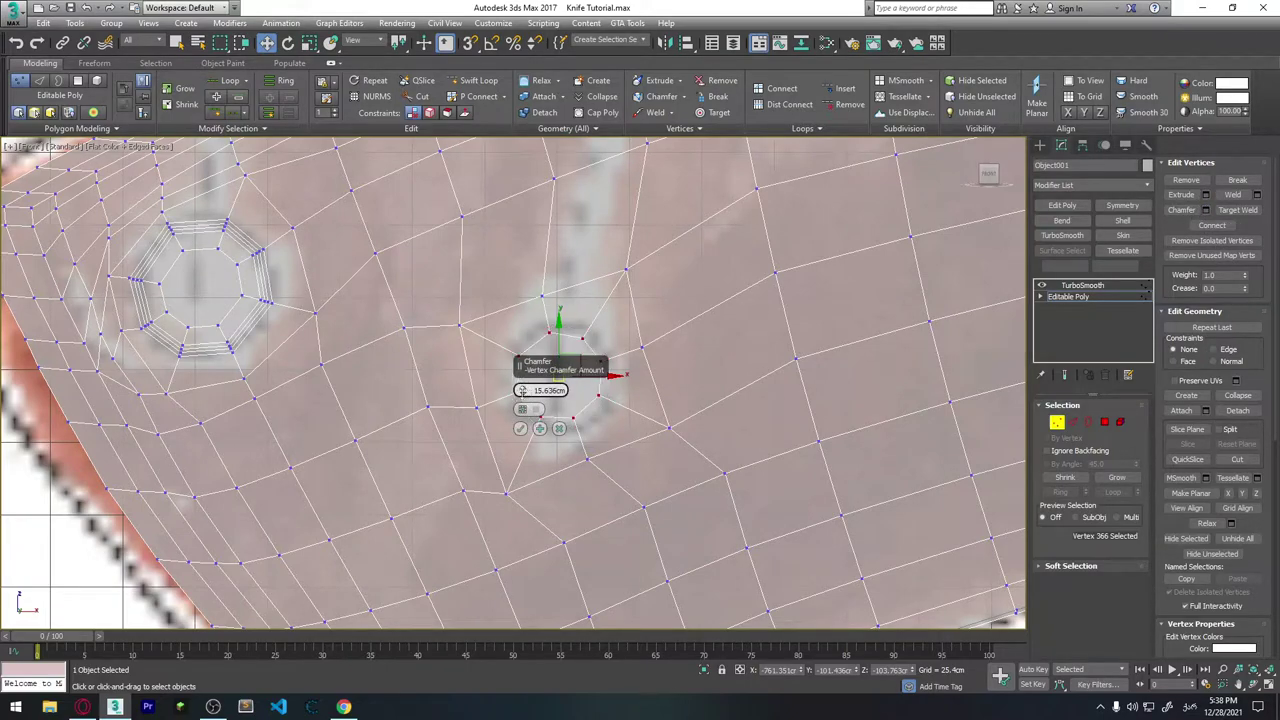
{"action": "left_click", "coordinate": [520, 428]}
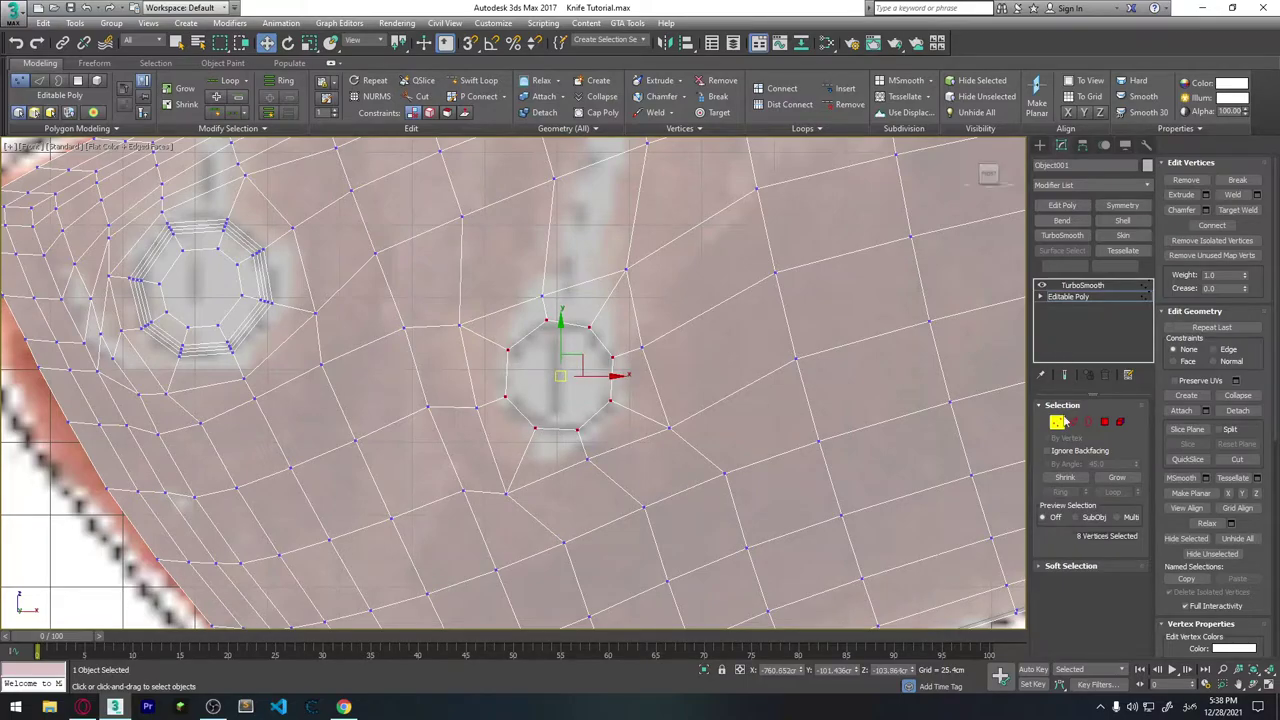
{"action": "left_click", "coordinate": [1104, 423], "text": "ctrl"}
{"action": "mouse_move", "coordinate": [757, 397]}
{"action": "middle_mouse_down", "text": "alt"}
{"action": "mouse_move", "coordinate": [726, 397]}
{"action": "mouse_move", "coordinate": [741, 400]}
{"action": "middle_mouse_up", "text": "alt"}
In Perspective view, bevel the second rivet's octagon with a slightly shrunk outline.
{"action": "key", "text": "f"}
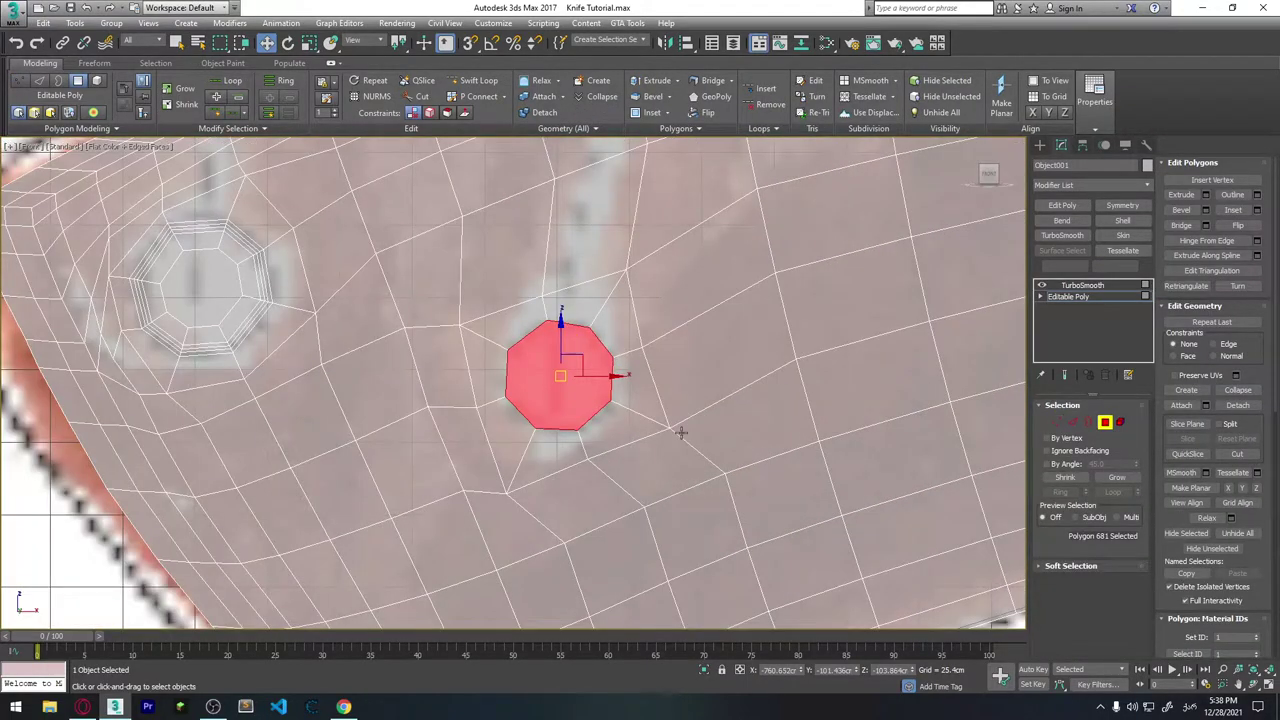
{"action": "key", "text": "p"}
{"action": "middle_click_drag", "start_coordinate": [648, 360], "coordinate": [670, 372], "text": "alt"}
{"action": "scroll", "coordinate": [670, 372], "scroll_direction": "down", "scroll_amount": 2}
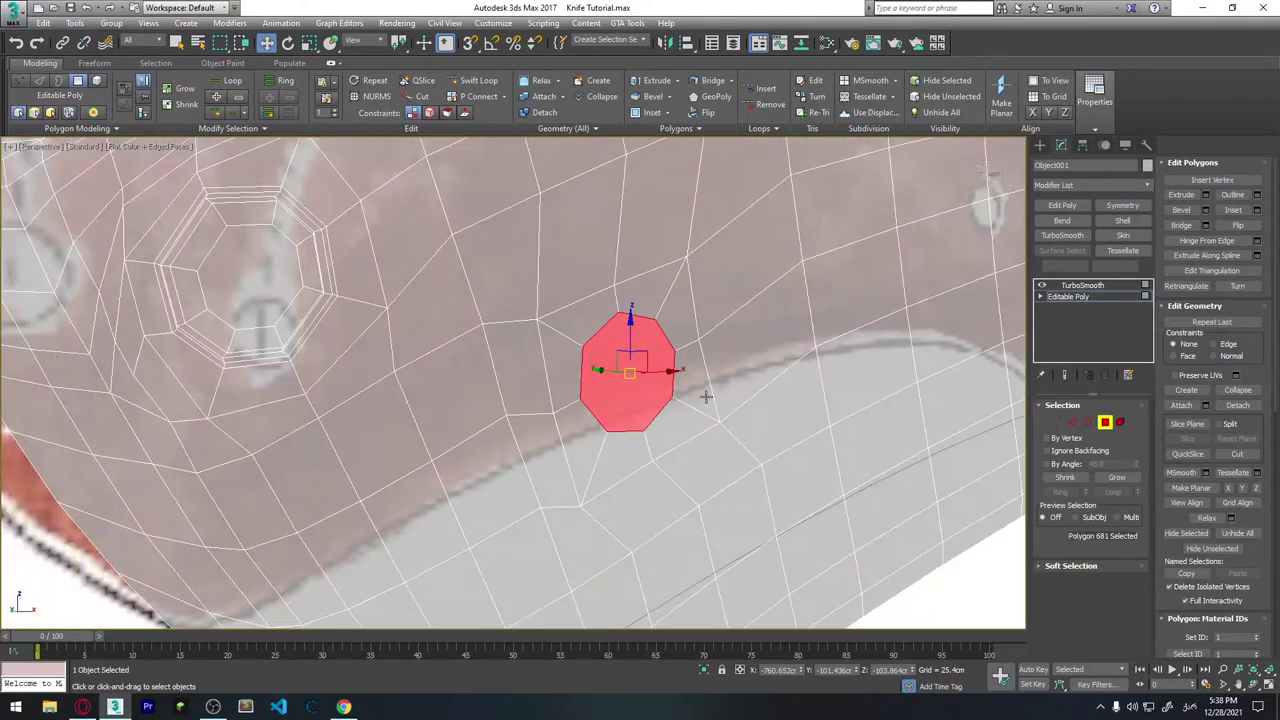
{"action": "scroll", "coordinate": [697, 388], "scroll_direction": "up", "scroll_amount": 2}
{"action": "left_click", "coordinate": [1206, 210]}
{"action": "left_click", "coordinate": [1257, 210]}
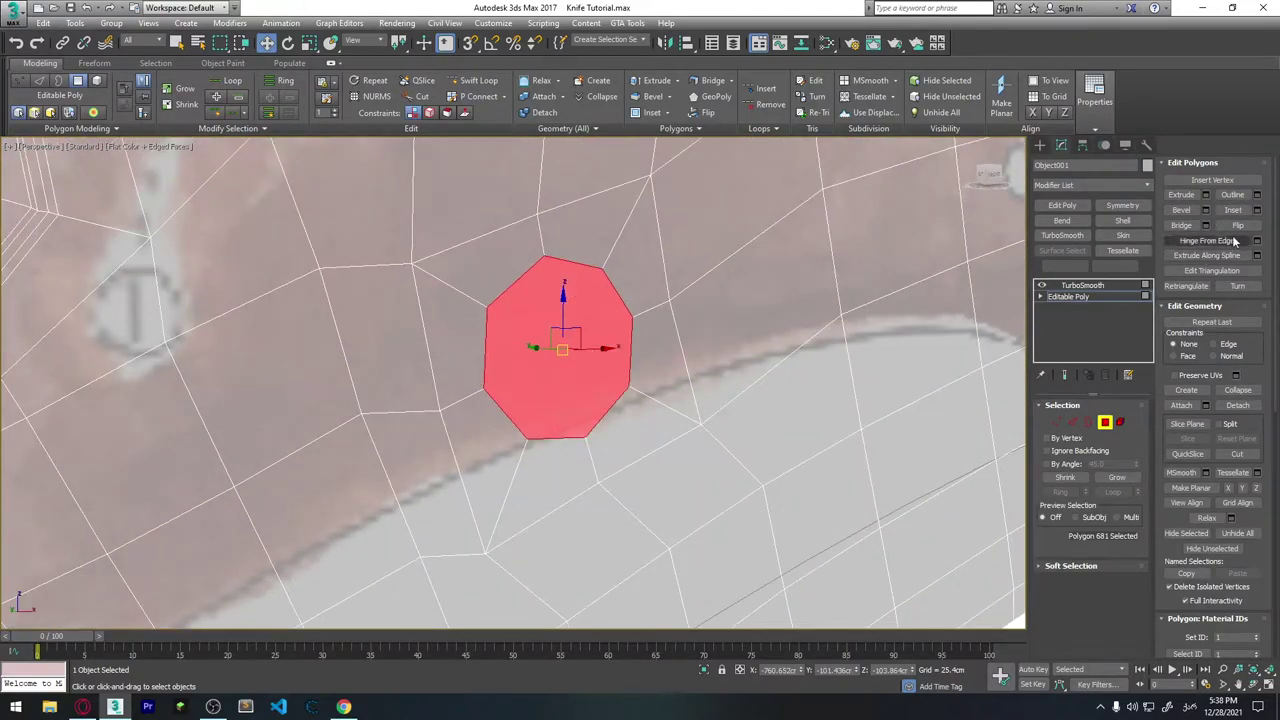
{"action": "left_click", "coordinate": [1205, 210]}
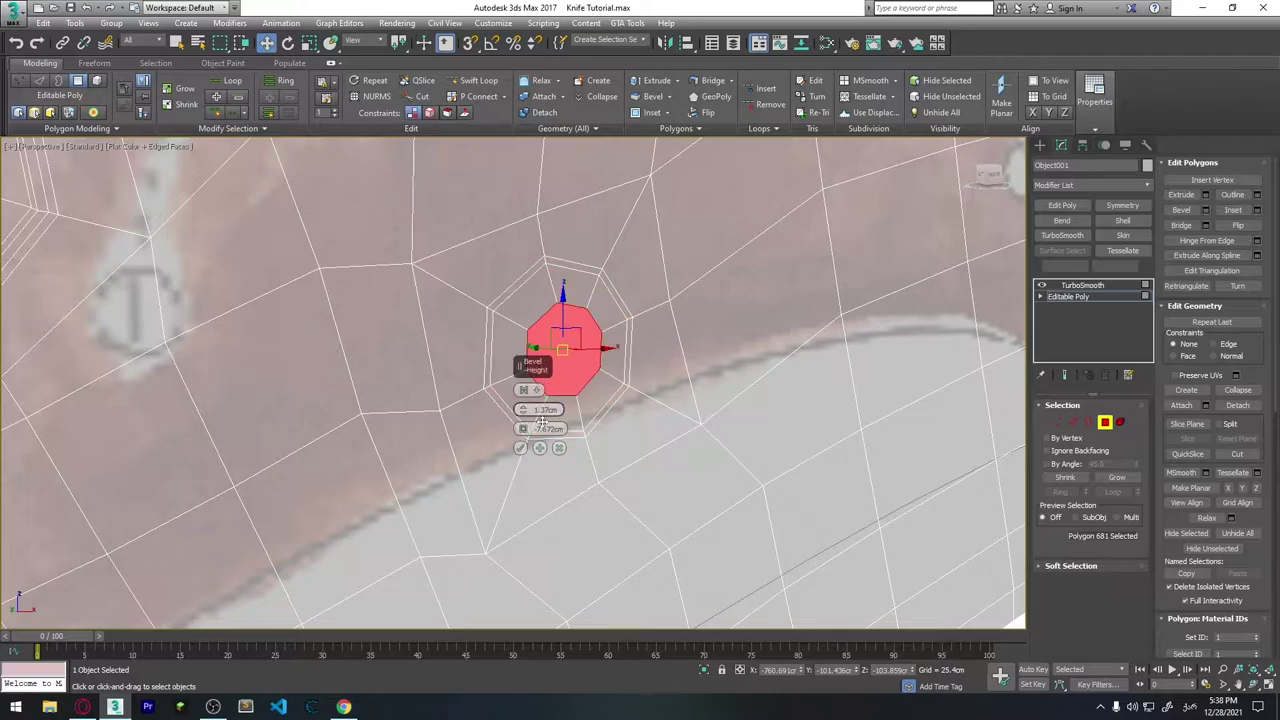
{"action": "left_click_drag", "start_coordinate": [520, 429], "coordinate": [520, 436]}
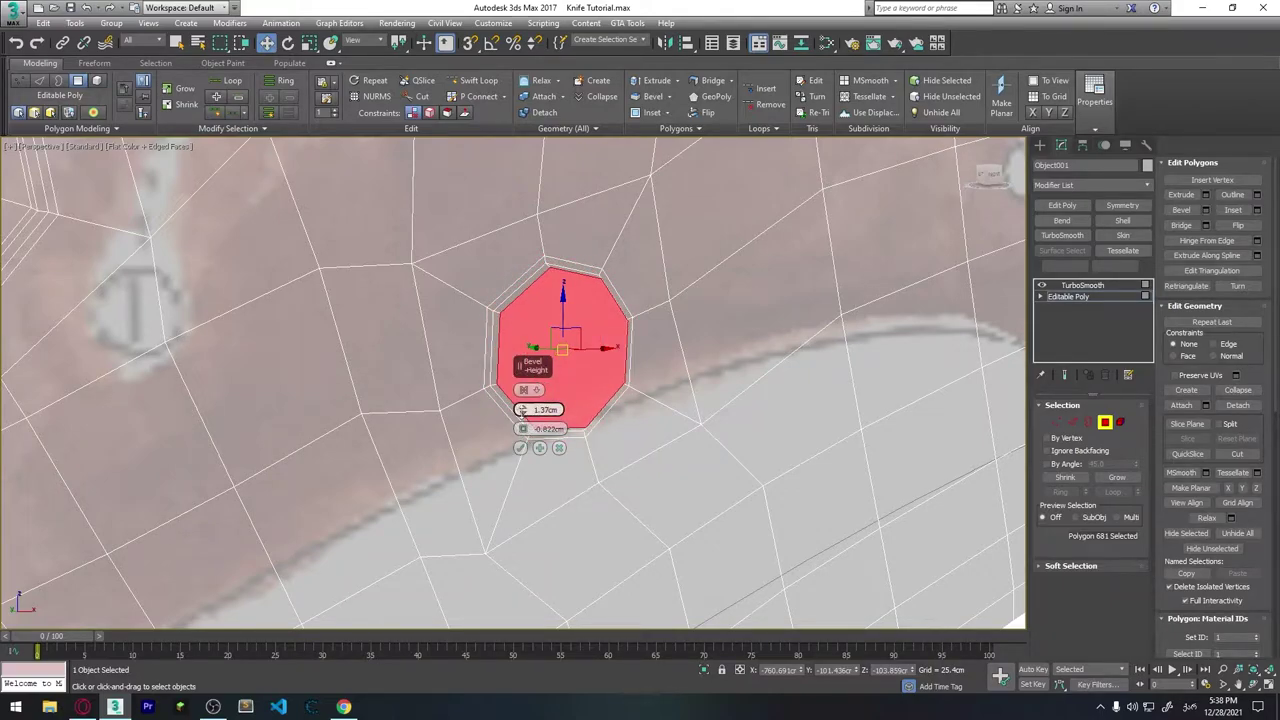
{"action": "left_click", "coordinate": [520, 447]}
Bevel the octagon again to deepen the hole, then check the whole handle.
{"action": "left_click", "coordinate": [1206, 210]}
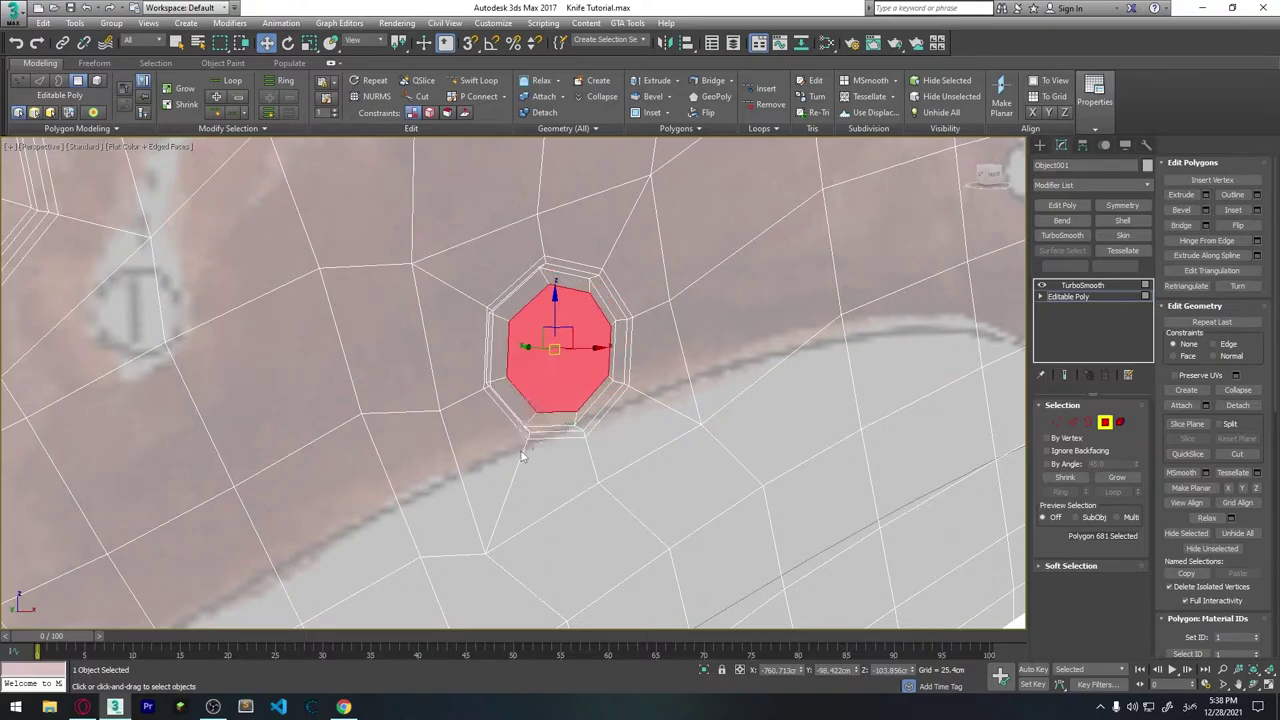
{"action": "left_click", "coordinate": [1205, 210]}
{"action": "middle_click_drag", "start_coordinate": [657, 357], "coordinate": [523, 412], "text": "alt"}
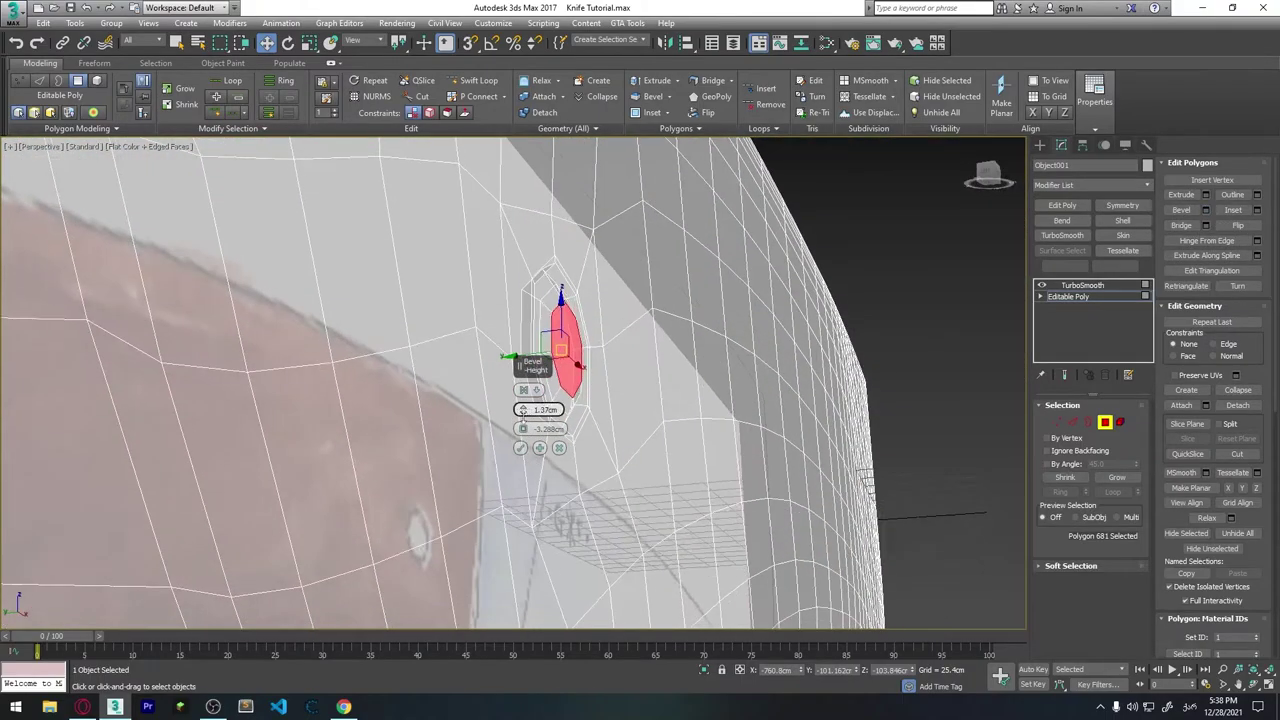
{"action": "left_click", "coordinate": [520, 447]}
{"action": "mouse_move", "coordinate": [617, 389]}
{"action": "middle_mouse_down", "text": "alt"}
{"action": "mouse_move", "coordinate": [517, 402]}
{"action": "mouse_move", "coordinate": [348, 457]}
{"action": "middle_mouse_up", "text": "alt"}
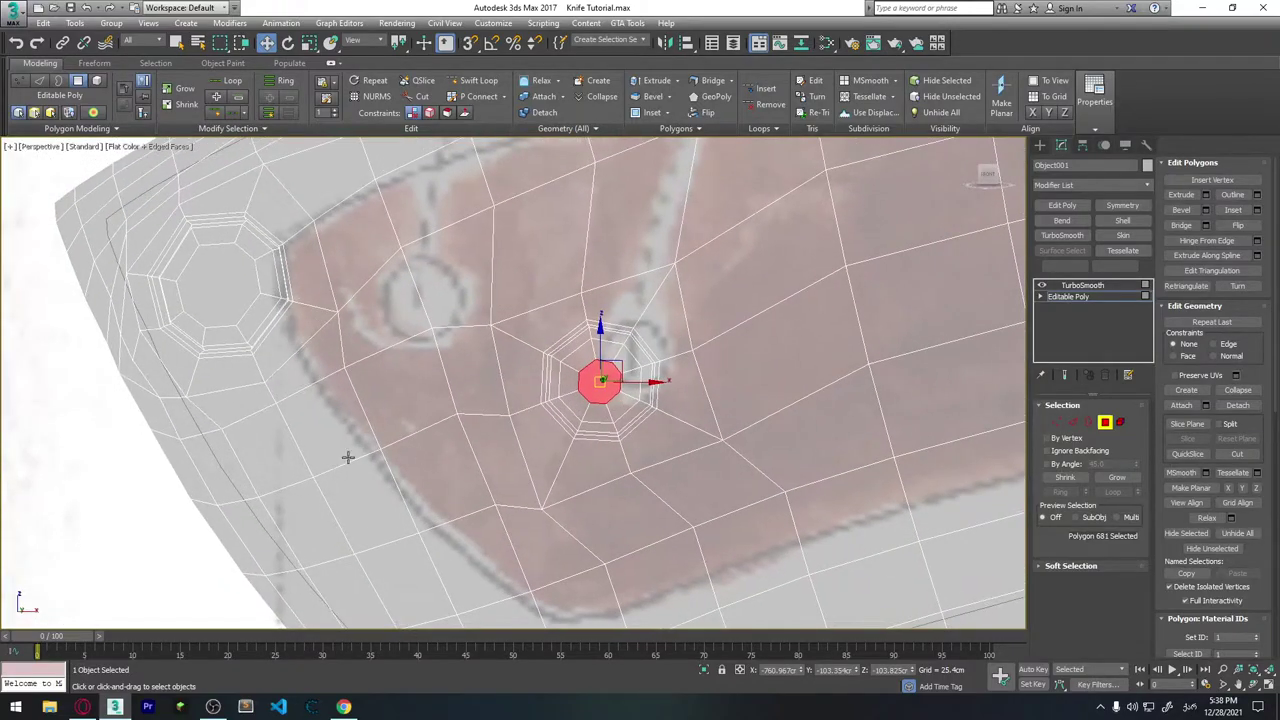
{"action": "scroll", "coordinate": [100, 475], "scroll_direction": "down", "scroll_amount": 10}
{"action": "middle_click_drag", "start_coordinate": [100, 475], "coordinate": [645, 282], "text": "alt"}
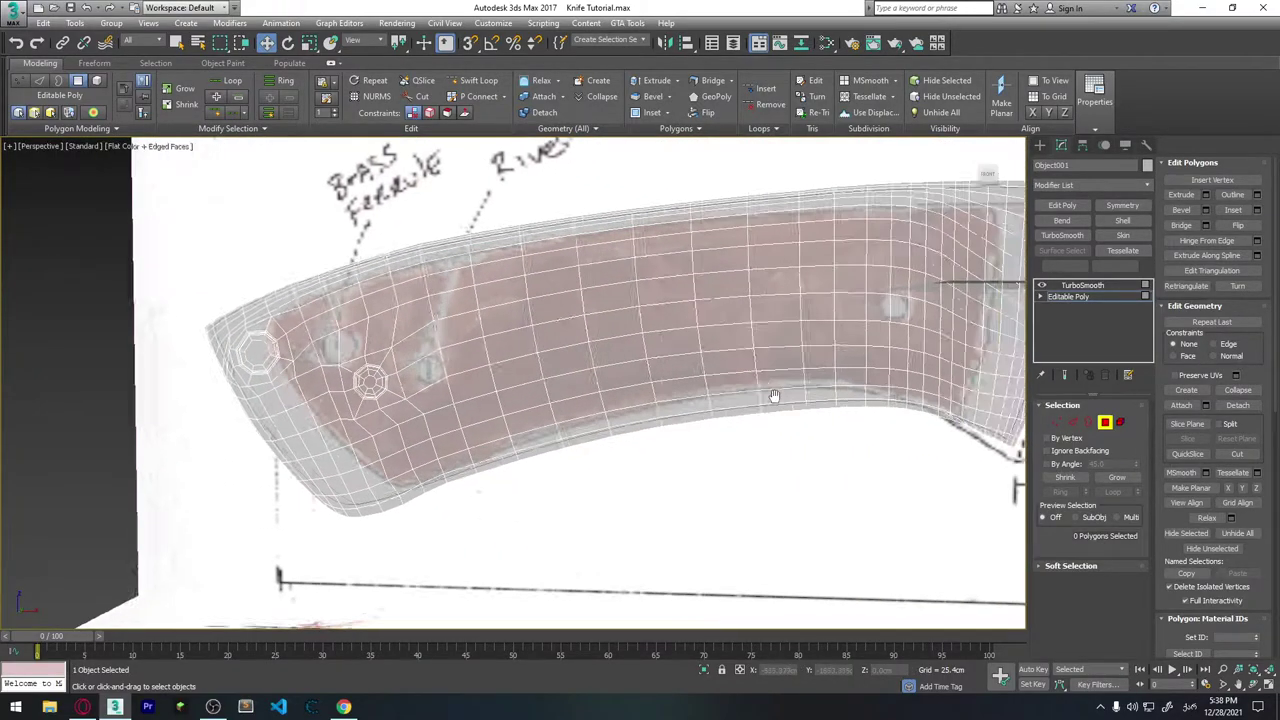
Select the four faces around the third rivet hole and move them to centre on it.
{"action": "scroll", "coordinate": [645, 282], "scroll_direction": "up", "scroll_amount": 5}
{"action": "scroll", "coordinate": [645, 285], "scroll_direction": "up", "scroll_amount": 2}
{"action": "scroll", "coordinate": [640, 305], "scroll_direction": "up", "scroll_amount": 2}
{"action": "scroll", "coordinate": [655, 325], "scroll_direction": "up", "scroll_amount": 1}
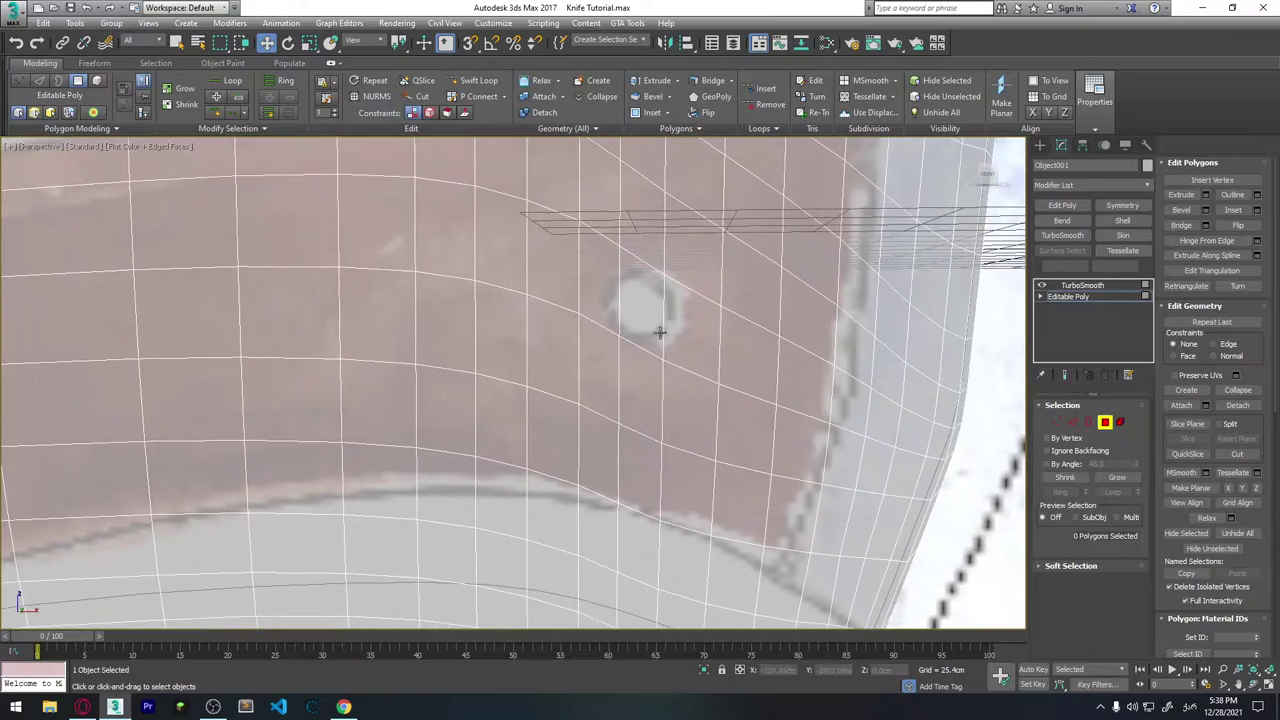
{"action": "scroll", "coordinate": [700, 325], "scroll_direction": "down", "scroll_amount": 3}
{"action": "scroll", "coordinate": [695, 338], "scroll_direction": "down", "scroll_amount": 2}
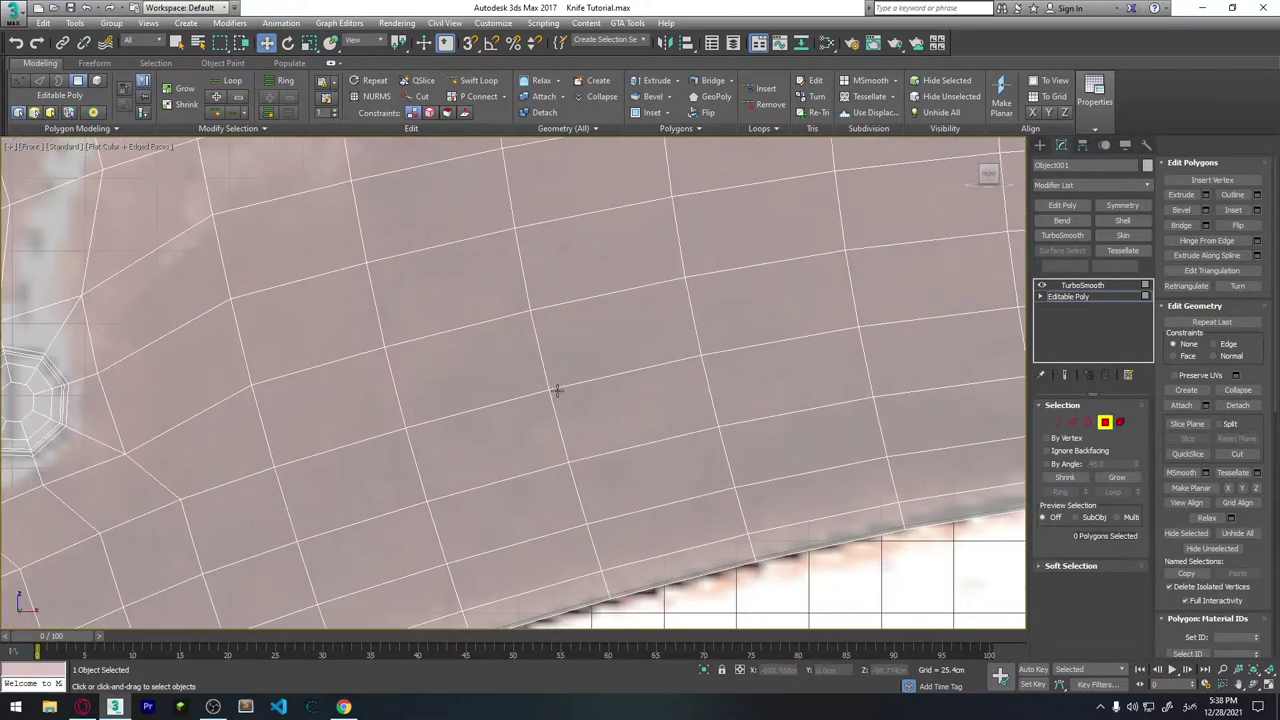
{"action": "scroll", "coordinate": [650, 340], "scroll_direction": "down", "scroll_amount": 3}
{"action": "scroll", "coordinate": [610, 335], "scroll_direction": "up", "scroll_amount": 3}
{"action": "scroll", "coordinate": [595, 346], "scroll_direction": "up", "scroll_amount": 3}
{"action": "middle_click_drag", "start_coordinate": [595, 346], "coordinate": [598, 363]}
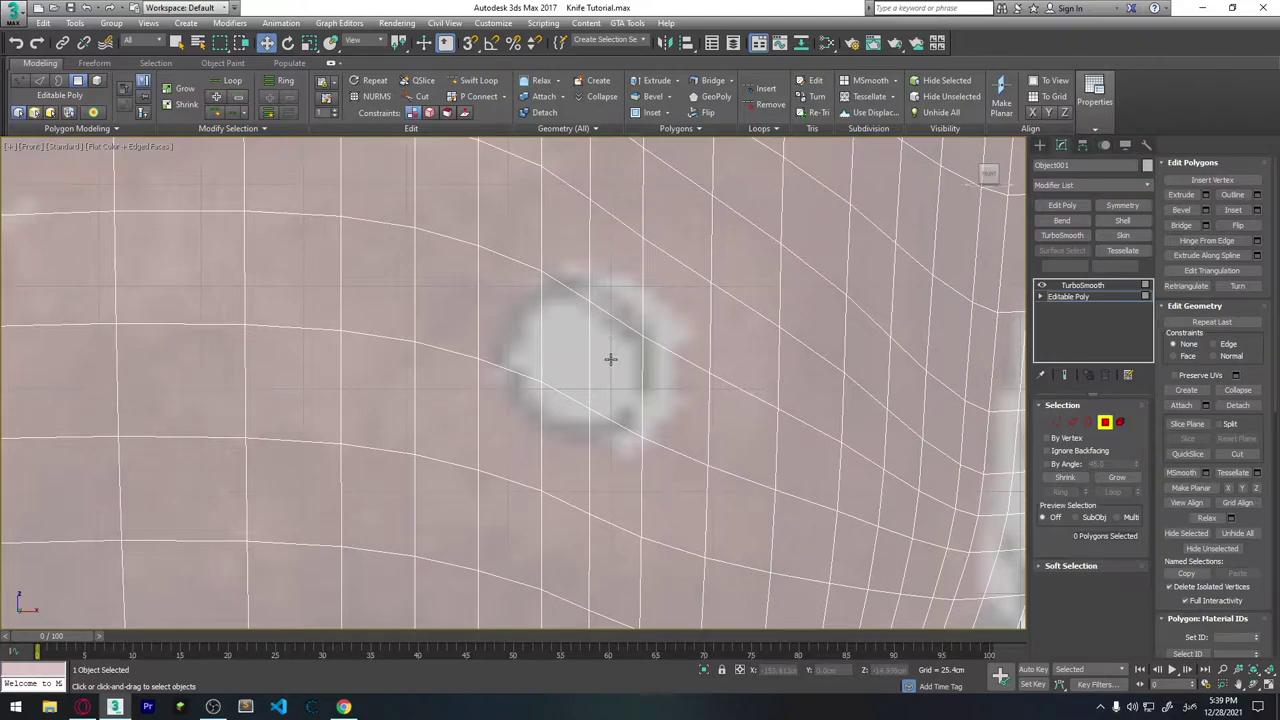
{"action": "left_click", "coordinate": [610, 359]}
{"action": "left_click", "coordinate": [565, 330], "text": "ctrl"}
{"action": "left_click", "coordinate": [565, 230], "text": "ctrl"}
{"action": "left_click", "coordinate": [618, 265], "text": "ctrl"}
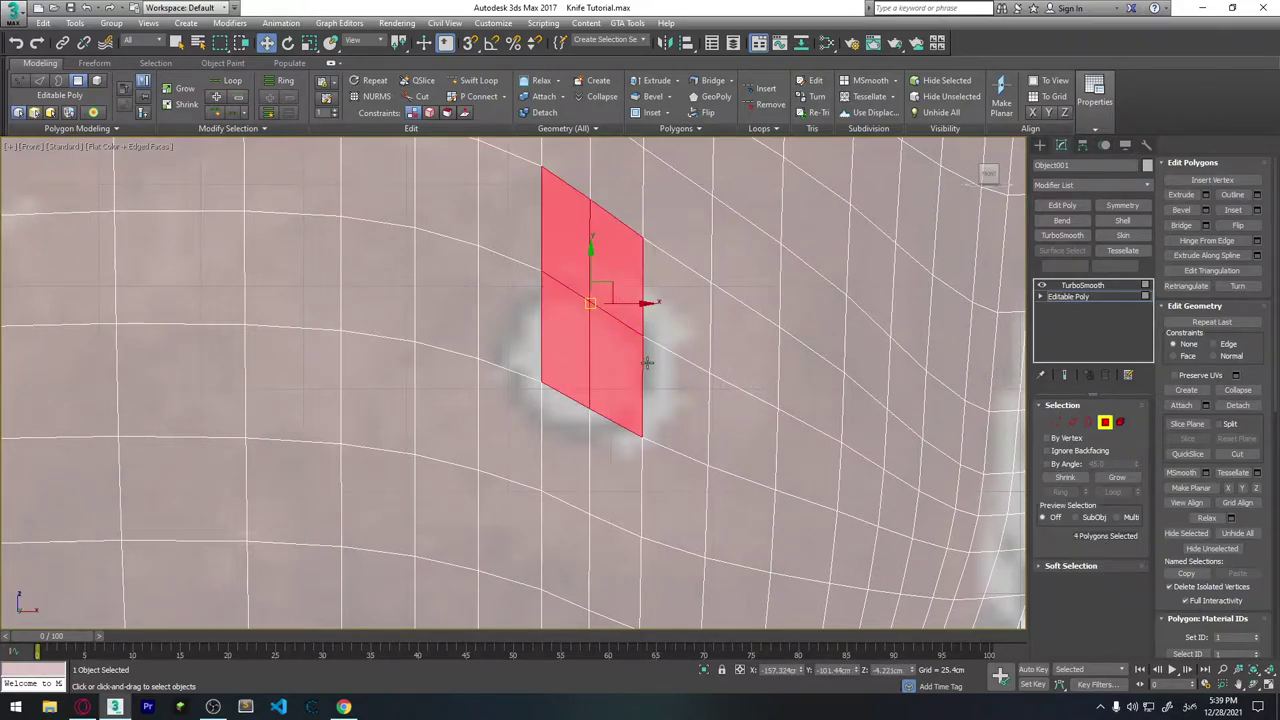
{"action": "left_click_drag", "start_coordinate": [592, 276], "coordinate": [590, 360]}
{"action": "mouse_move", "coordinate": [600, 360]}
{"action": "middle_mouse_down", "text": "alt"}
{"action": "mouse_move", "coordinate": [622, 325]}
{"action": "mouse_move", "coordinate": [626, 363]}
{"action": "middle_mouse_up", "text": "alt"}
Chamfer the centre vertex into an octagonal ring and adjust ring vertices to follow the hole.
{"action": "key", "text": "r"}
{"action": "key", "text": "1"}
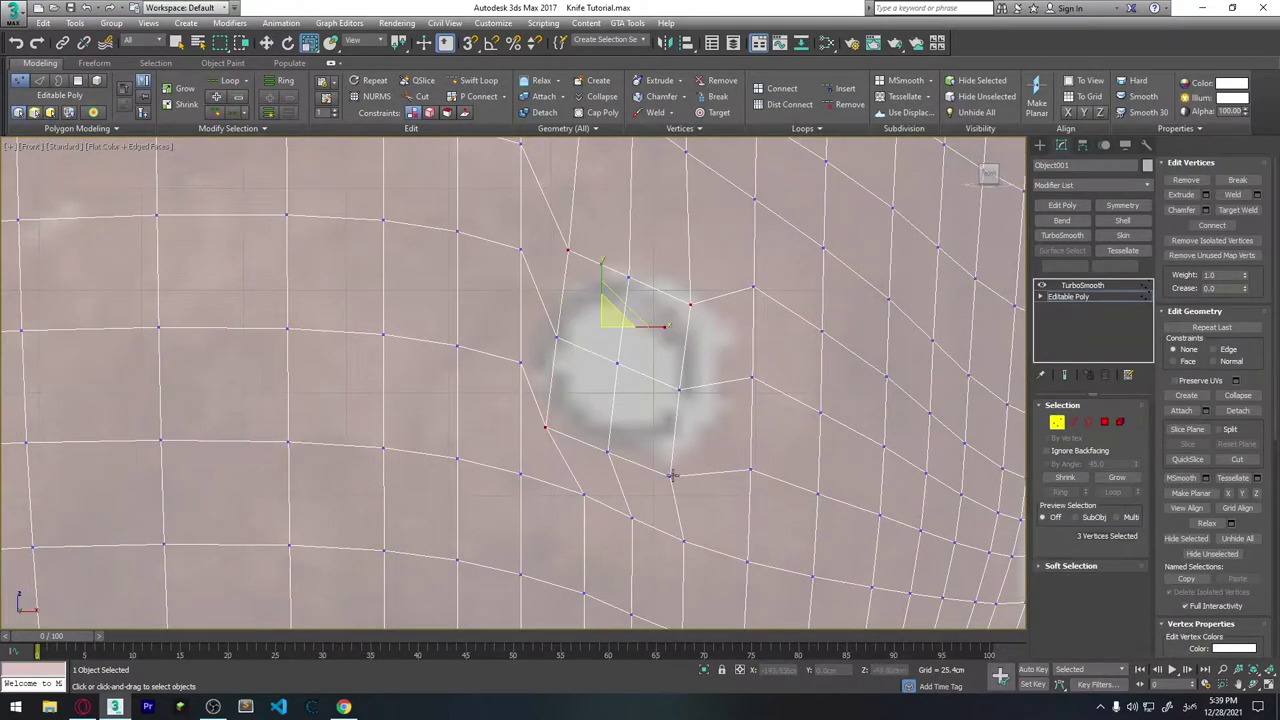
{"action": "key", "text": "ctrl+shift+c"}
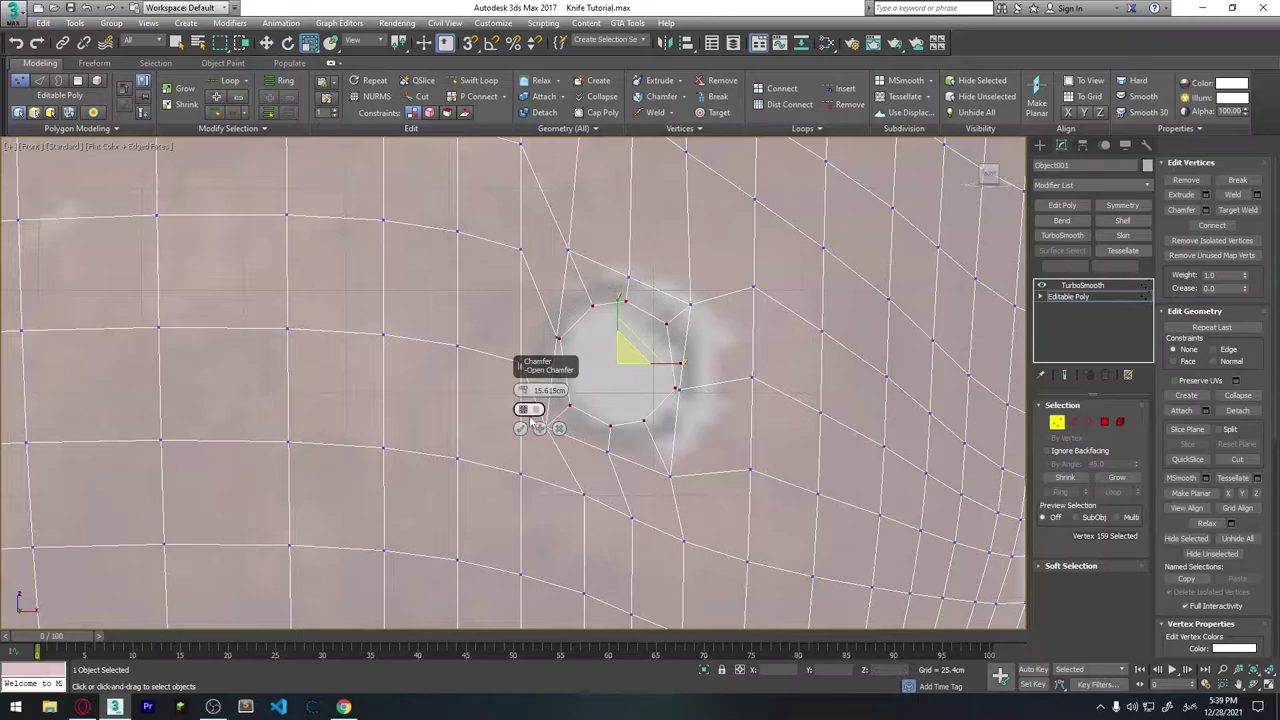
{"action": "left_click", "coordinate": [528, 412]}
{"action": "left_click", "coordinate": [541, 321]}
{"action": "key", "text": "w"}
{"action": "left_click", "coordinate": [628, 260]}
{"action": "left_click", "coordinate": [608, 430]}
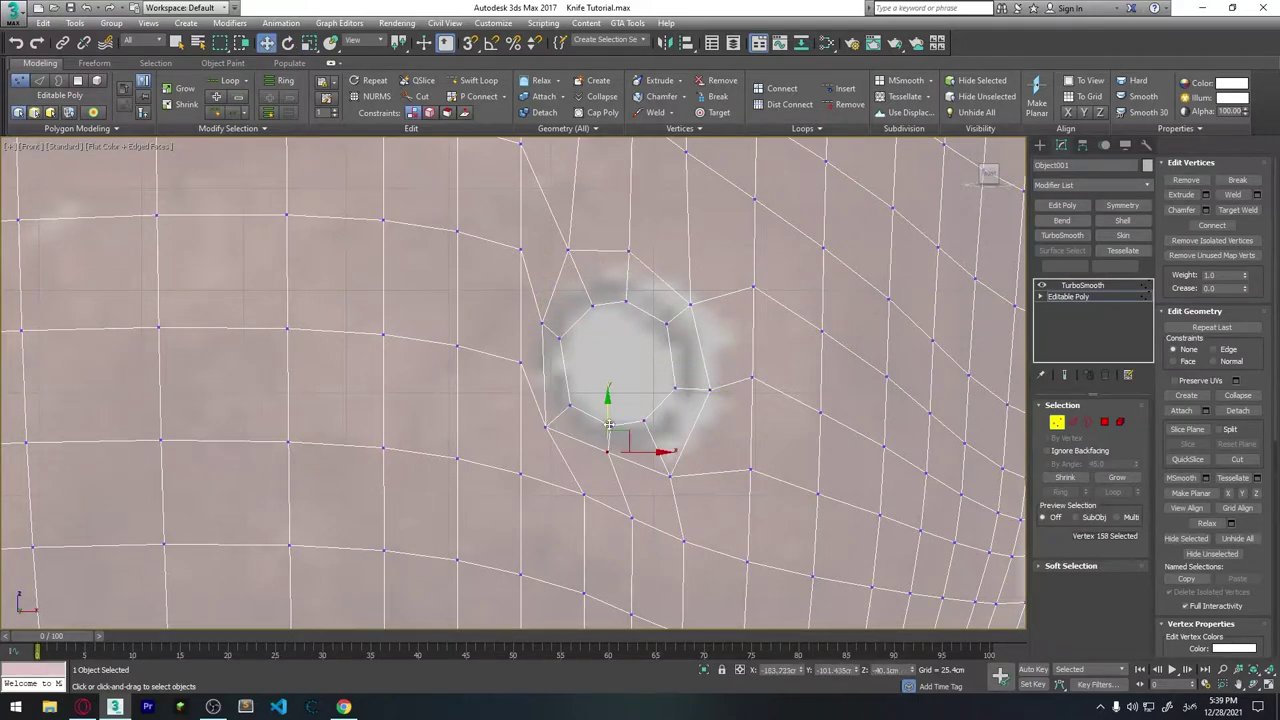
{"action": "left_click", "coordinate": [538, 425]}
{"action": "left_click", "coordinate": [520, 472]}
Bevel the third octagon face inward, bevel again with a smaller outline, then deselect it.
{"action": "key", "text": "4"}
{"action": "left_click", "coordinate": [640, 362]}
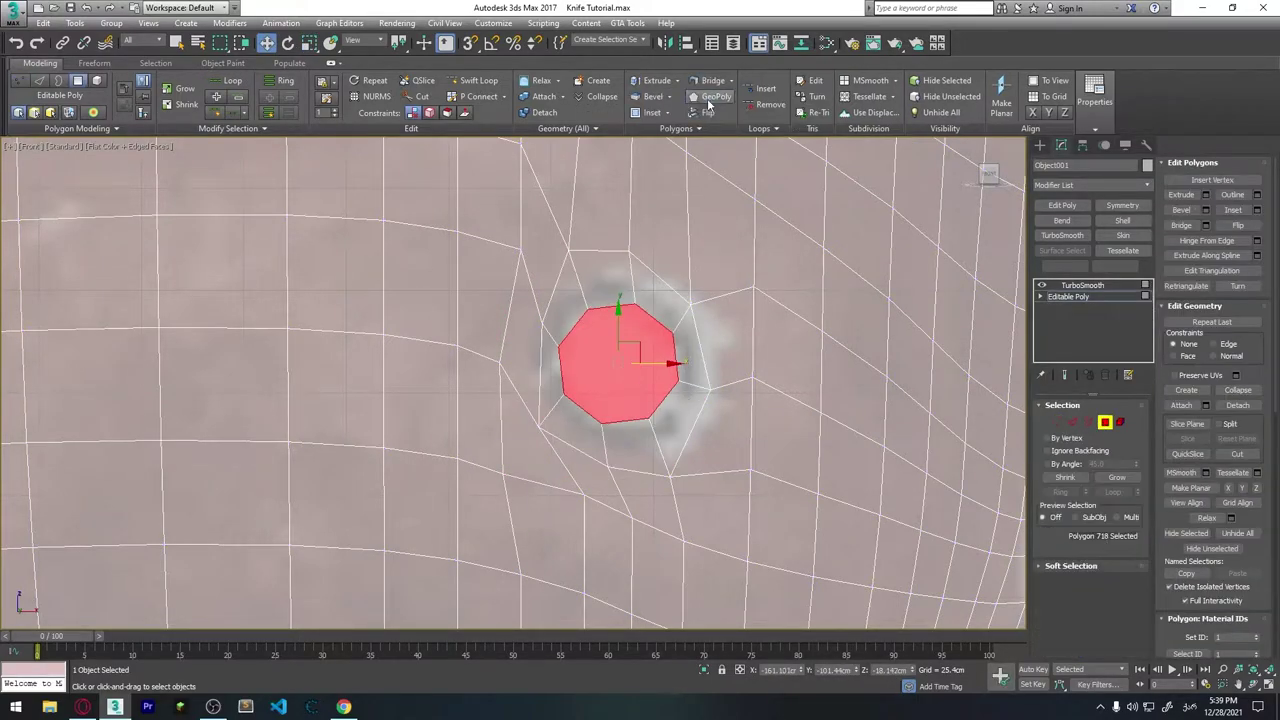
{"action": "mouse_move", "coordinate": [665, 362]}
{"action": "middle_mouse_down"}
{"action": "mouse_move", "coordinate": [660, 343]}
{"action": "mouse_move", "coordinate": [692, 405]}
{"action": "mouse_move", "coordinate": [530, 412]}
{"action": "middle_mouse_up"}
{"action": "left_click", "coordinate": [1257, 209]}
{"action": "key", "text": "p"}
{"action": "left_click_drag", "start_coordinate": [522, 410], "coordinate": [520, 409]}
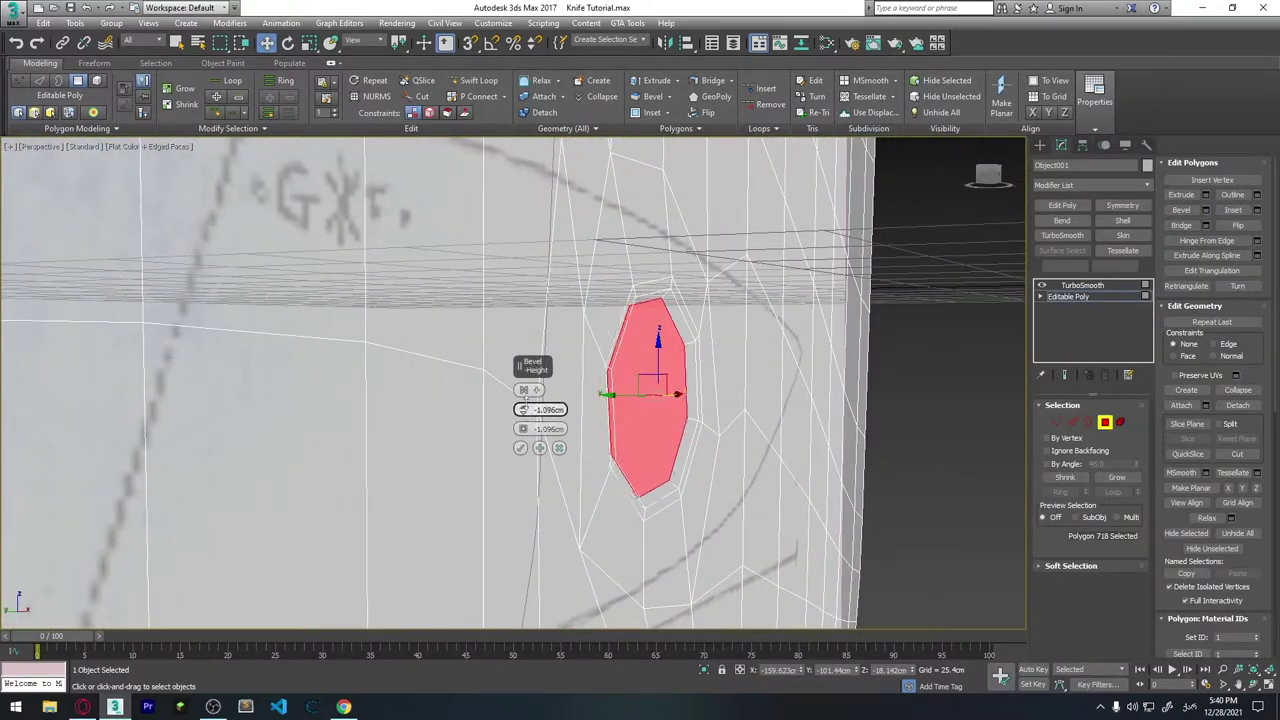
{"action": "left_click", "coordinate": [1205, 210]}
{"action": "left_click_drag", "start_coordinate": [522, 429], "coordinate": [522, 428]}
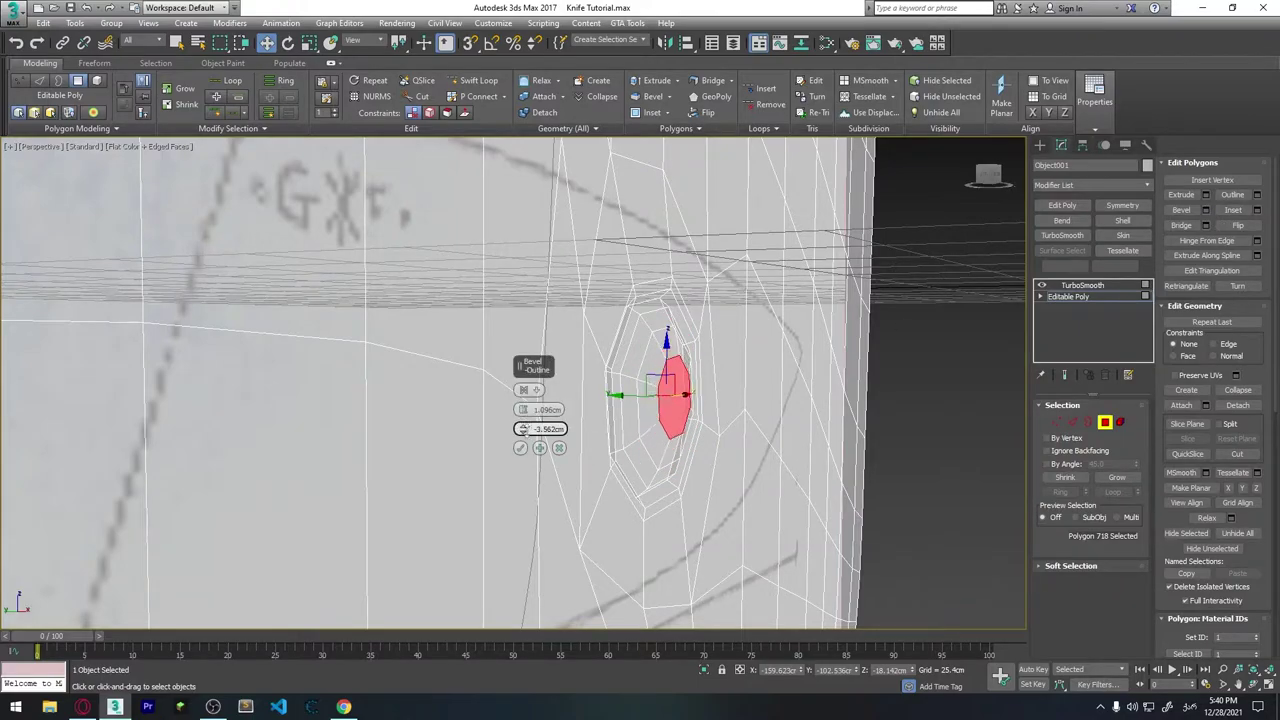
{"action": "left_click", "coordinate": [520, 448]}
{"action": "scroll", "coordinate": [700, 400], "scroll_direction": "down", "scroll_amount": 3}
{"action": "left_click", "coordinate": [875, 419]}
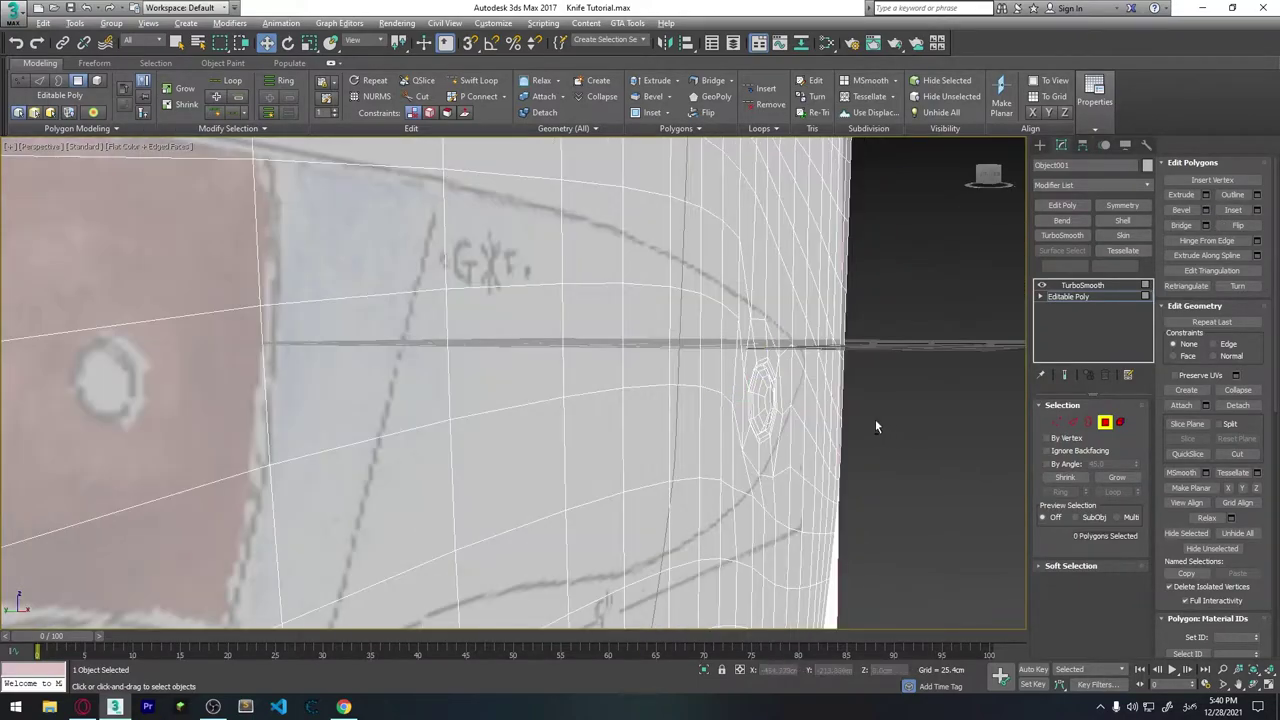
{"action": "scroll", "coordinate": [785, 430], "scroll_direction": "up", "scroll_amount": 6}
{"action": "scroll", "coordinate": [785, 430], "scroll_direction": "down", "scroll_amount": 5}
{"action": "scroll", "coordinate": [790, 425], "scroll_direction": "down", "scroll_amount": 2}
Exit Polygon mode, enable Show End Result, and turn on TurboSmooth's Isoline Display.
{"action": "scroll", "coordinate": [714, 380], "scroll_direction": "up", "scroll_amount": 3}
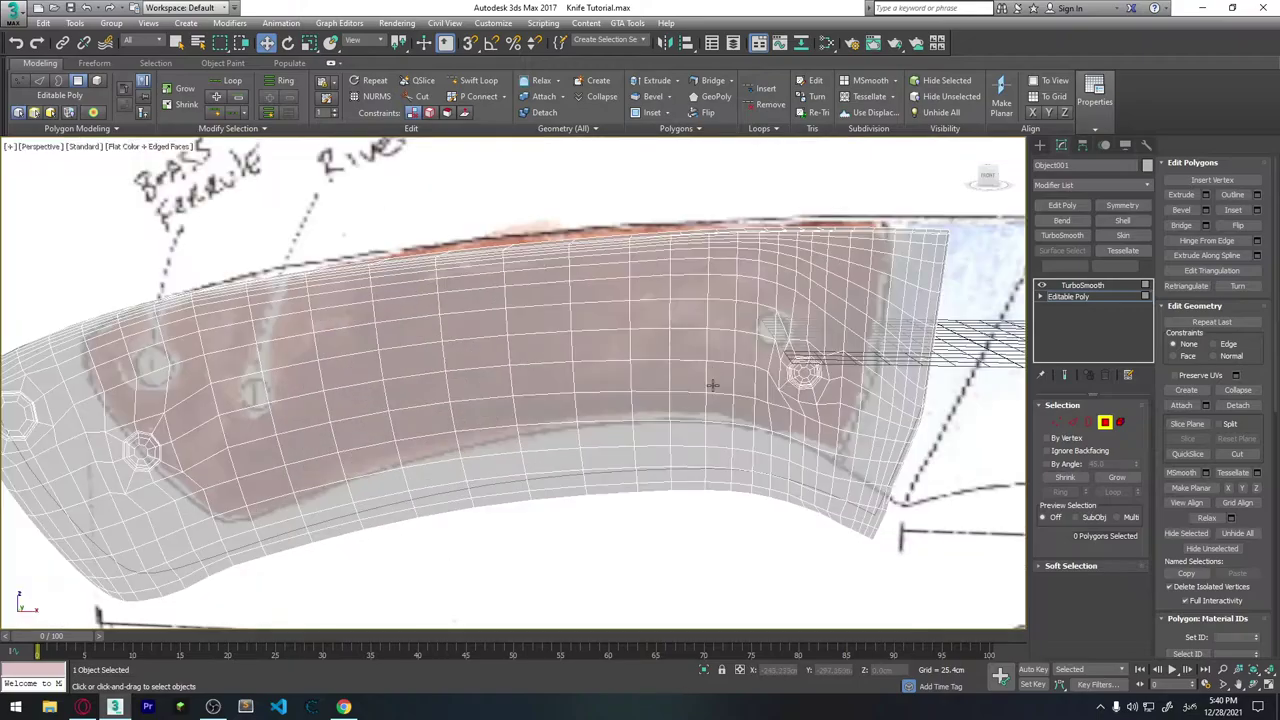
{"action": "scroll", "coordinate": [710, 379], "scroll_direction": "down", "scroll_amount": 2}
{"action": "middle_click_drag", "start_coordinate": [708, 378], "coordinate": [753, 369]}
{"action": "left_click", "coordinate": [1104, 421]}
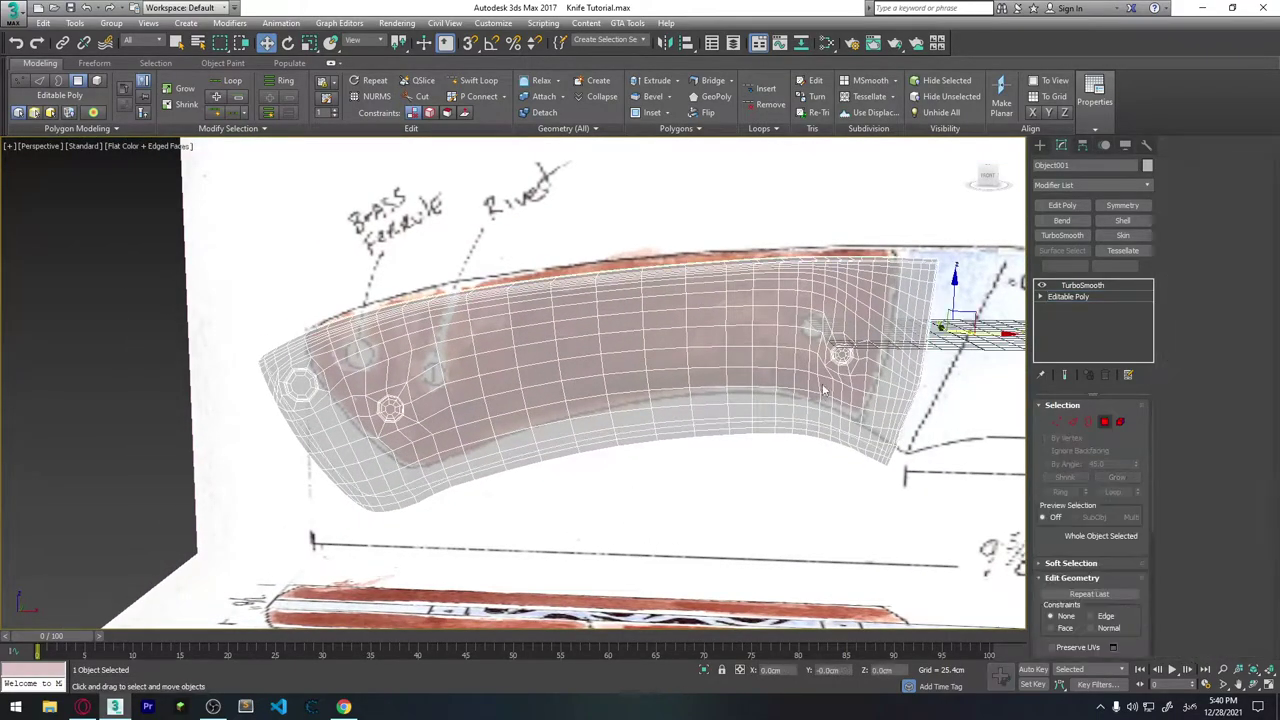
{"action": "left_click", "coordinate": [1064, 374]}
{"action": "middle_click_drag", "start_coordinate": [698, 410], "coordinate": [720, 402]}
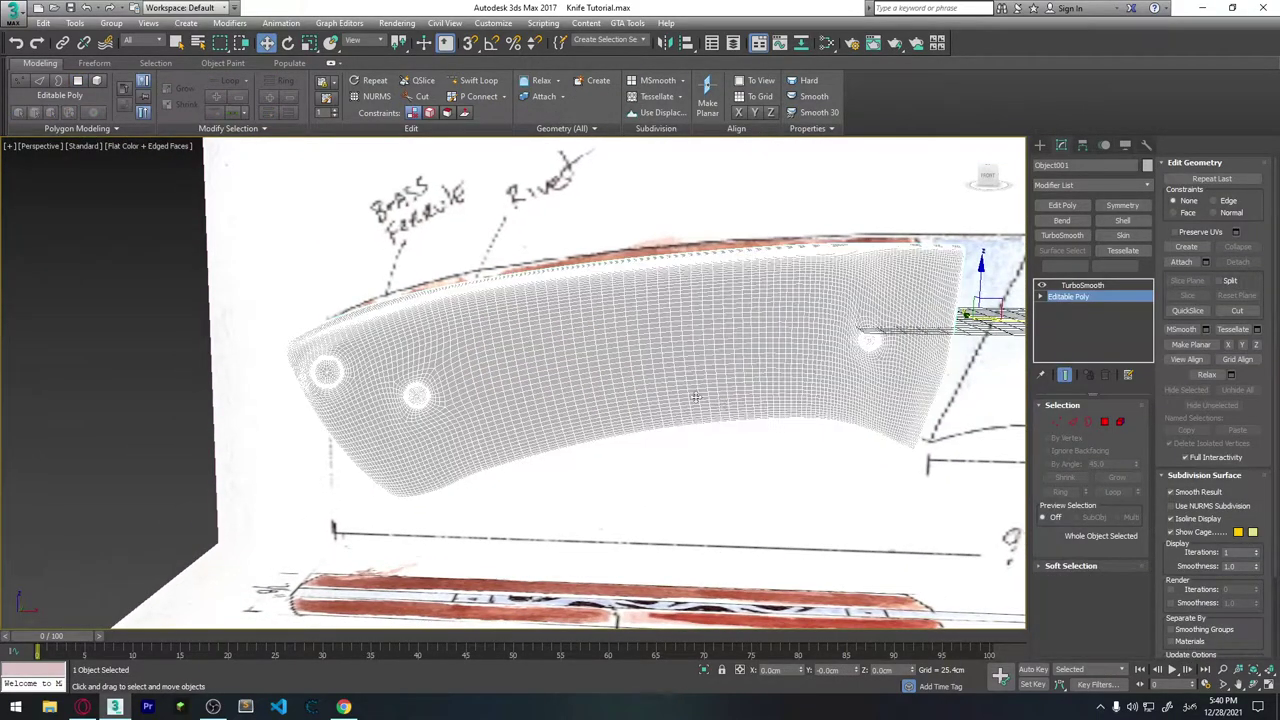
{"action": "middle_click_drag", "start_coordinate": [584, 408], "coordinate": [659, 405]}
{"action": "middle_click_drag", "start_coordinate": [738, 386], "coordinate": [745, 388], "text": "alt"}
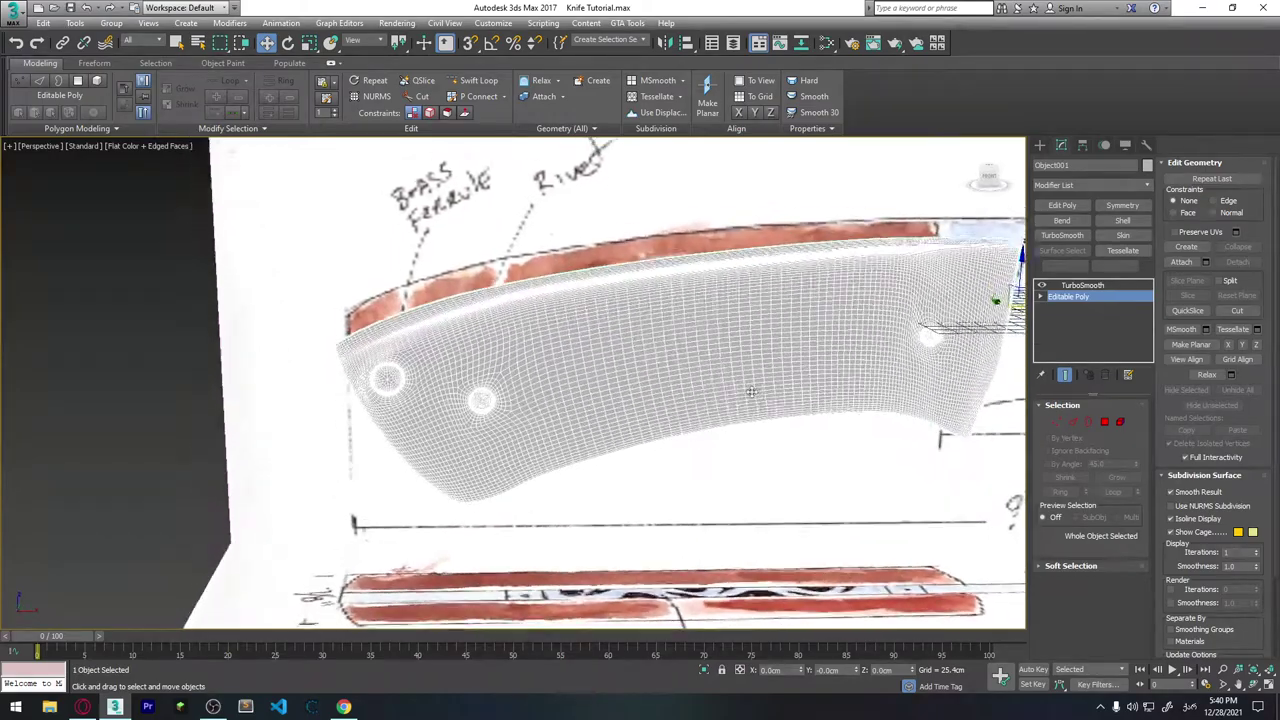
{"action": "left_click", "coordinate": [1088, 288]}
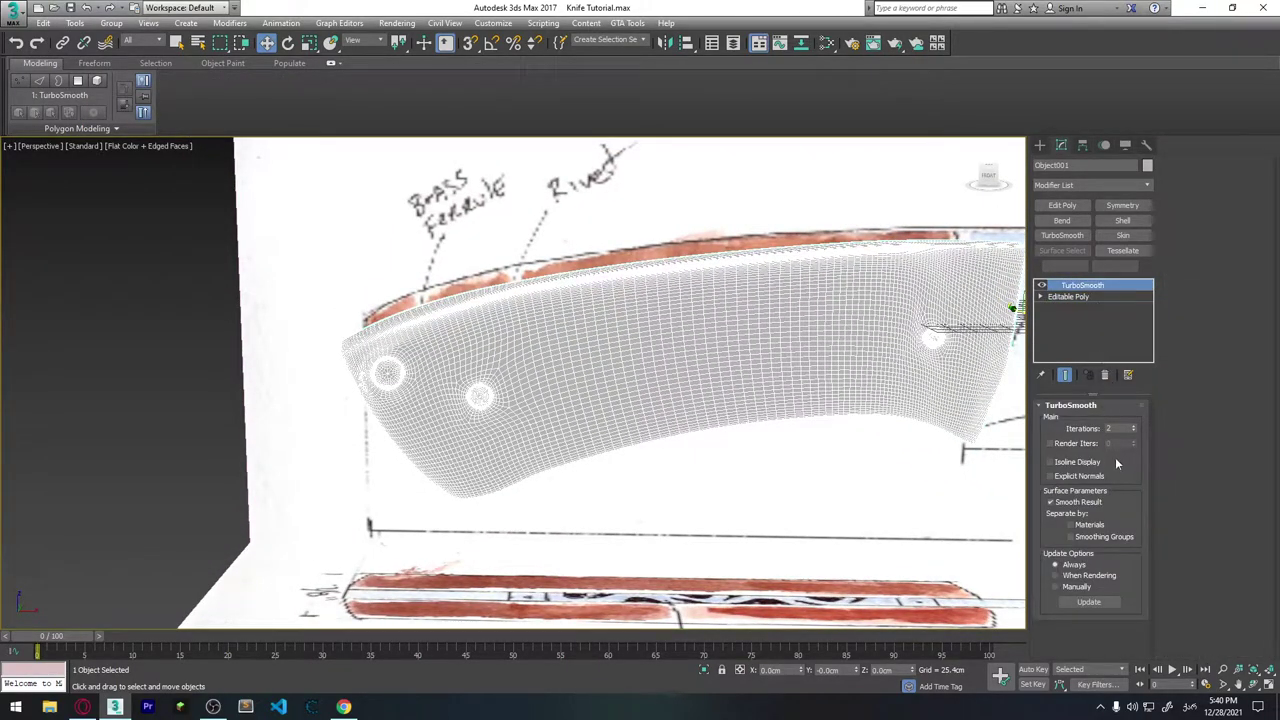
{"action": "left_click", "coordinate": [1050, 462]}
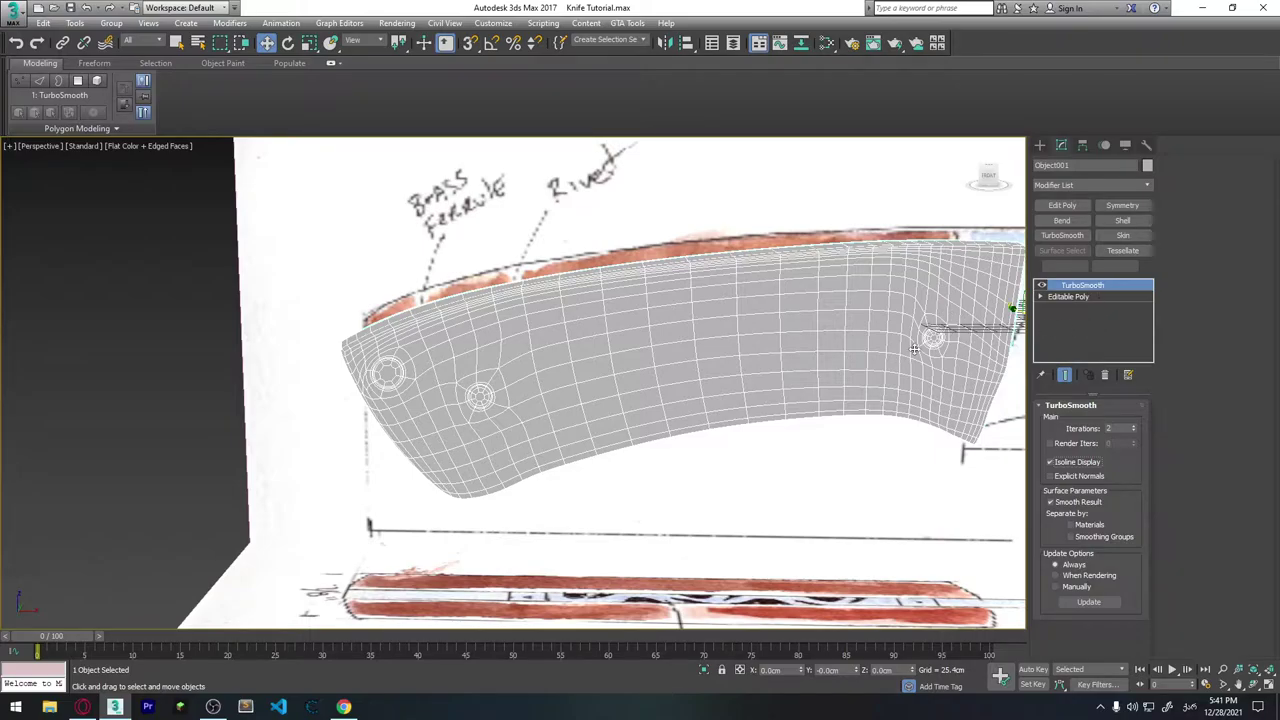
Orbit and zoom to inspect the smoothed handle end-on.
{"action": "scroll", "coordinate": [869, 428], "scroll_direction": "down", "scroll_amount": 3}
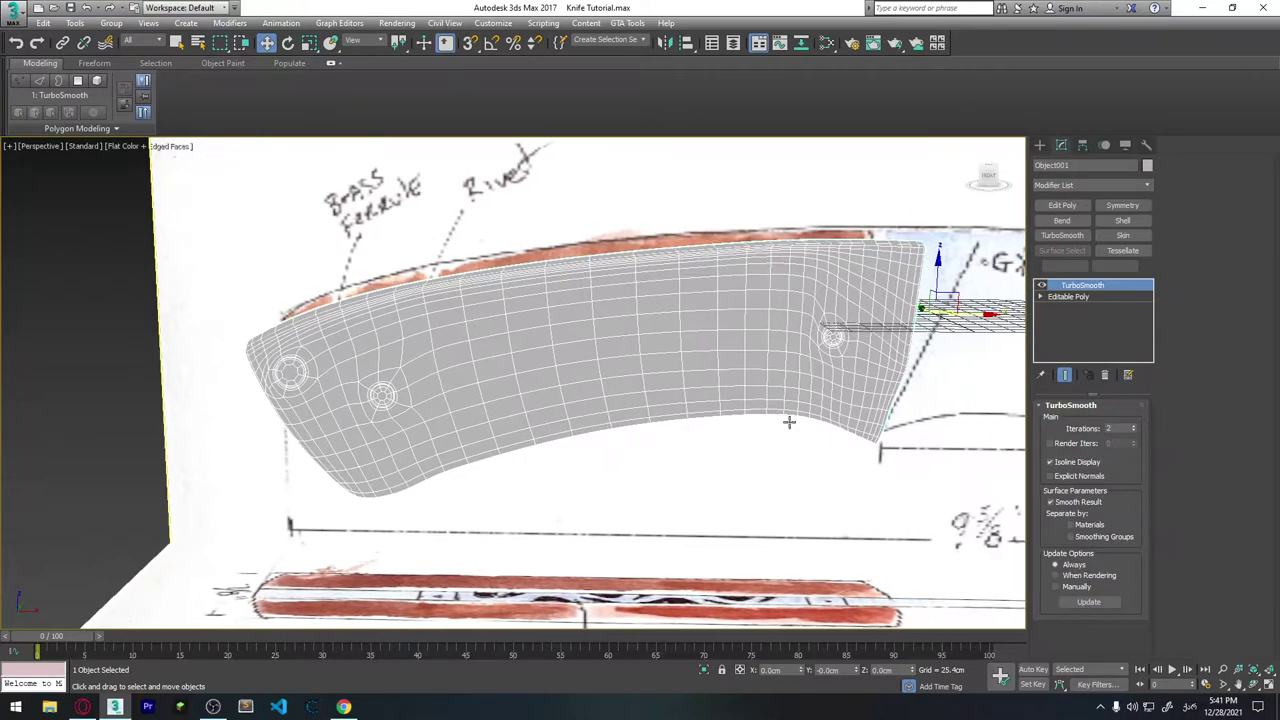
{"action": "scroll", "coordinate": [789, 423], "scroll_direction": "up", "scroll_amount": 1}
{"action": "mouse_move", "coordinate": [789, 423]}
{"action": "middle_mouse_down", "text": "alt"}
{"action": "mouse_move", "coordinate": [895, 349]}
{"action": "mouse_move", "coordinate": [876, 336]}
{"action": "mouse_move", "coordinate": [566, 383]}
{"action": "mouse_move", "coordinate": [757, 371]}
{"action": "mouse_move", "coordinate": [737, 391]}
{"action": "mouse_move", "coordinate": [737, 437]}
{"action": "mouse_move", "coordinate": [717, 386]}
{"action": "mouse_move", "coordinate": [850, 378]}
{"action": "mouse_move", "coordinate": [806, 420]}
{"action": "mouse_move", "coordinate": [680, 371]}
{"action": "mouse_move", "coordinate": [847, 373]}
{"action": "mouse_move", "coordinate": [757, 524]}
{"action": "mouse_move", "coordinate": [710, 500]}
{"action": "middle_mouse_up", "text": "alt"}
{"action": "left_click", "coordinate": [848, 305]}
{"action": "scroll", "coordinate": [618, 377], "scroll_direction": "up", "scroll_amount": 3}
{"action": "scroll", "coordinate": [655, 380], "scroll_direction": "down", "scroll_amount": 3}
{"action": "scroll", "coordinate": [697, 380], "scroll_direction": "up", "scroll_amount": 3}
{"action": "scroll", "coordinate": [747, 400], "scroll_direction": "up", "scroll_amount": 2}
{"action": "scroll", "coordinate": [847, 373], "scroll_direction": "down", "scroll_amount": 3}
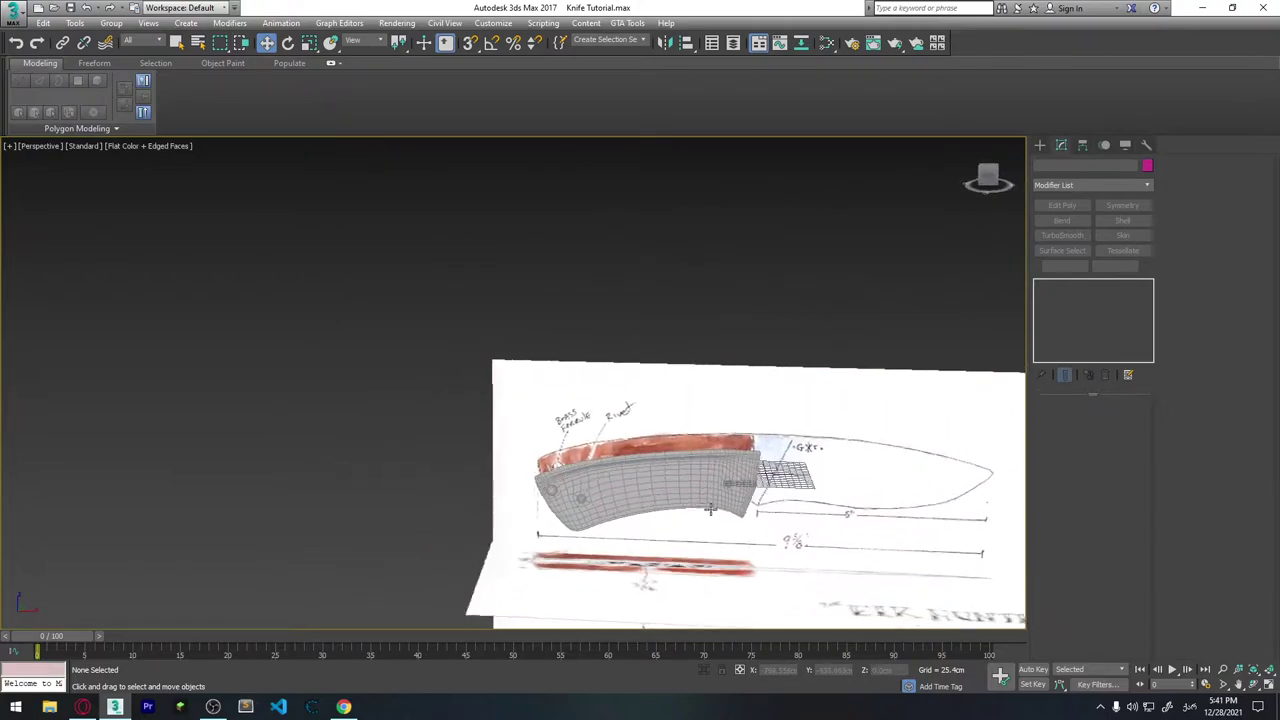
{"action": "scroll", "coordinate": [710, 500], "scroll_direction": "up", "scroll_amount": 2}
{"action": "scroll", "coordinate": [710, 500], "scroll_direction": "up", "scroll_amount": 2}
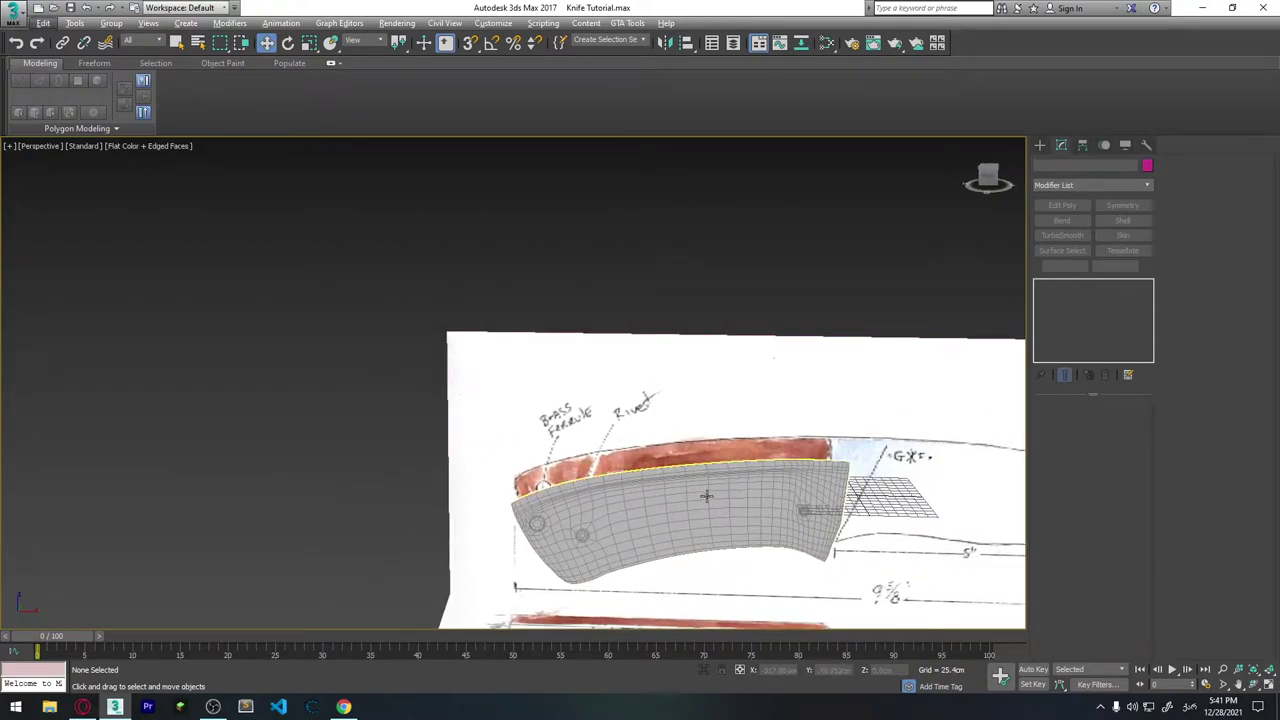
Use Unhide All on the selected handle so the hidden blade reappears.
{"action": "left_click", "coordinate": [706, 496]}
{"action": "right_click", "coordinate": [715, 244]}
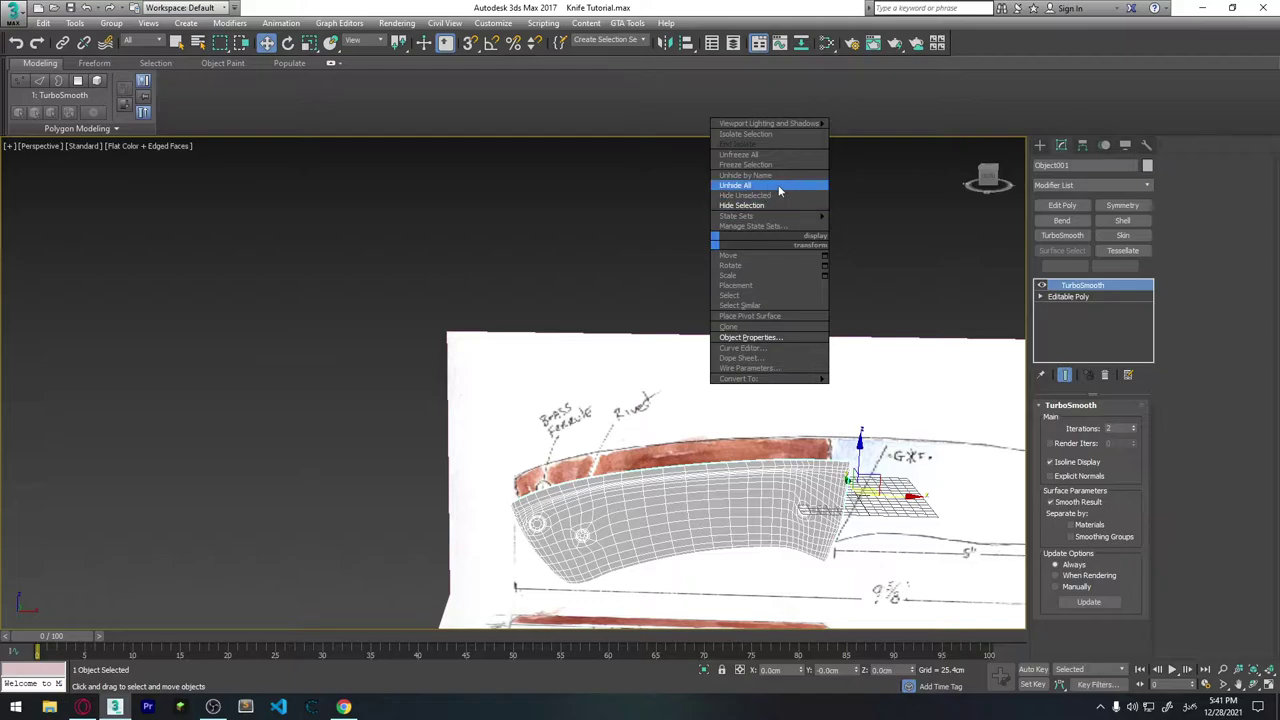
{"action": "left_click", "coordinate": [753, 188]}
{"action": "scroll", "coordinate": [780, 290], "scroll_direction": "down", "scroll_amount": 2}
Frame the view on the blade, then orbit to a steep angle over the whole knife.
{"action": "left_click", "coordinate": [942, 508]}
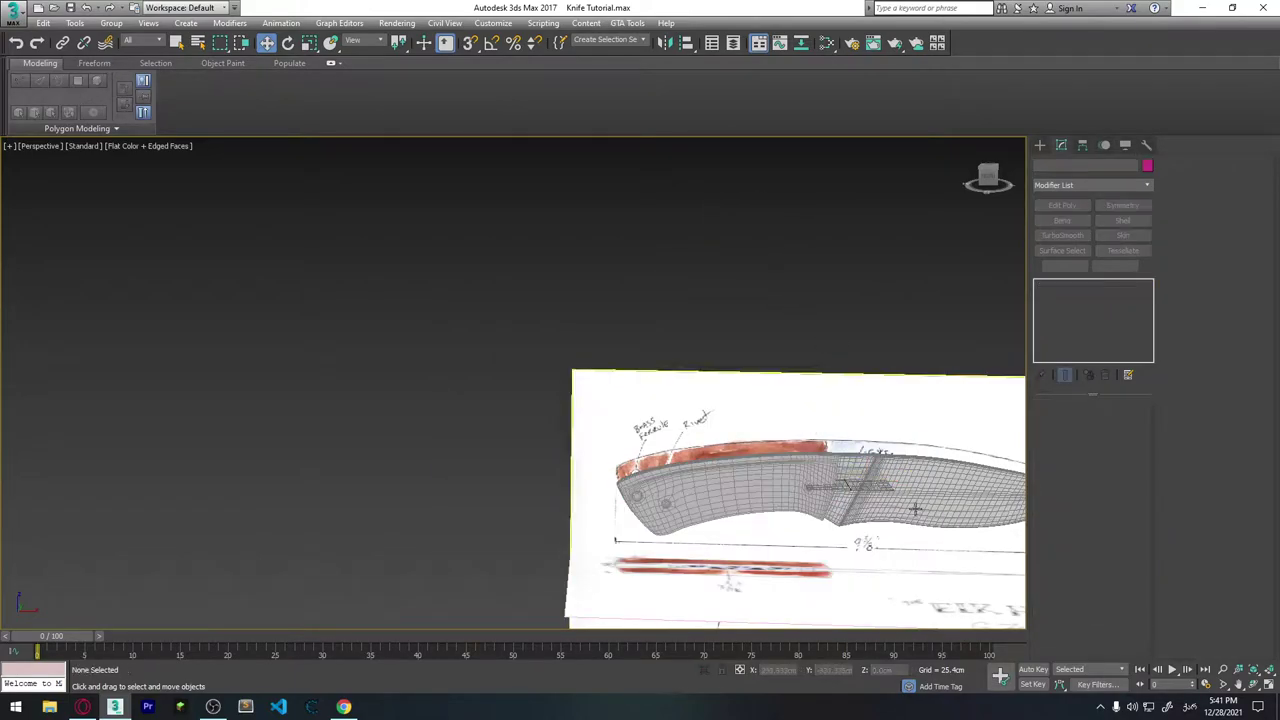
{"action": "key", "text": "z"}
{"action": "scroll", "coordinate": [705, 405], "scroll_direction": "up", "scroll_amount": 3}
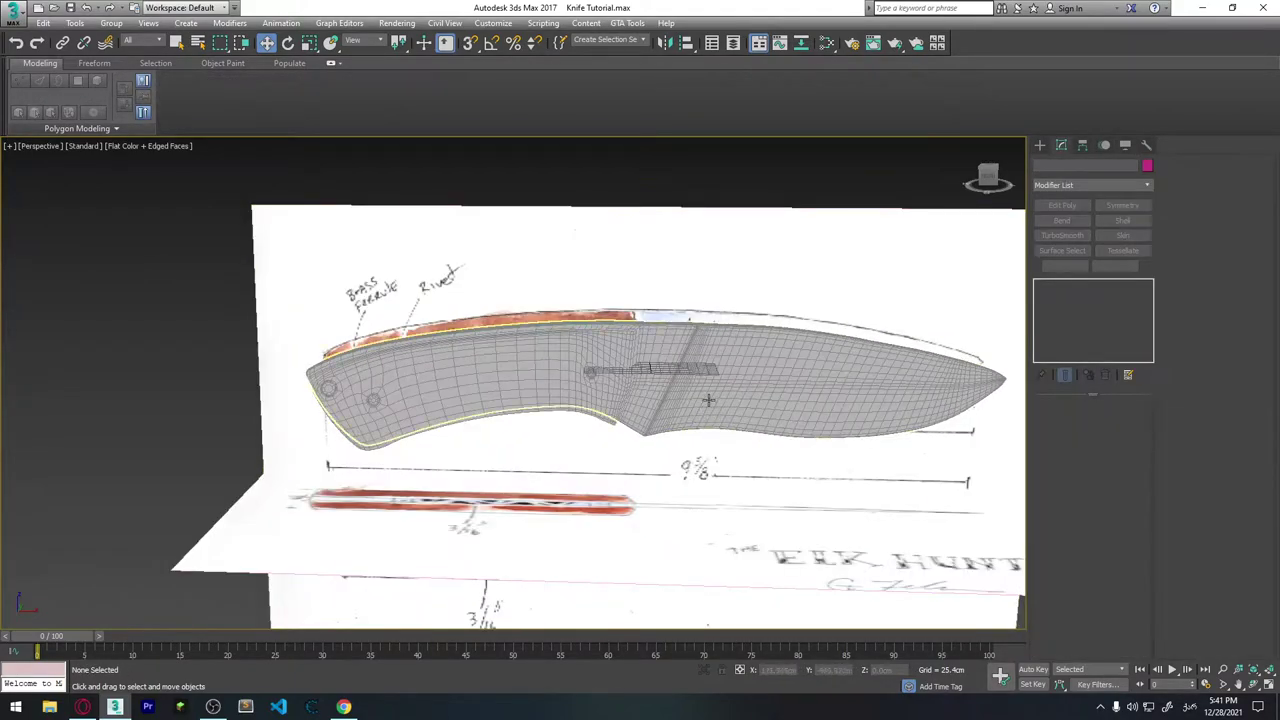
{"action": "scroll", "coordinate": [685, 384], "scroll_direction": "up", "scroll_amount": 3}
{"action": "scroll", "coordinate": [685, 384], "scroll_direction": "down", "scroll_amount": 5}
{"action": "mouse_move", "coordinate": [685, 384]}
{"action": "middle_mouse_down", "text": "alt"}
{"action": "mouse_move", "coordinate": [492, 416]}
{"action": "mouse_move", "coordinate": [582, 426]}
{"action": "middle_mouse_up", "text": "alt"}
{"action": "left_click", "coordinate": [492, 416]}
In Top view, add a Symmetry modifier to the handle with Mirror Axis set to Z.
{"action": "key", "text": "t"}
{"action": "scroll", "coordinate": [736, 366], "scroll_direction": "down", "scroll_amount": 5}
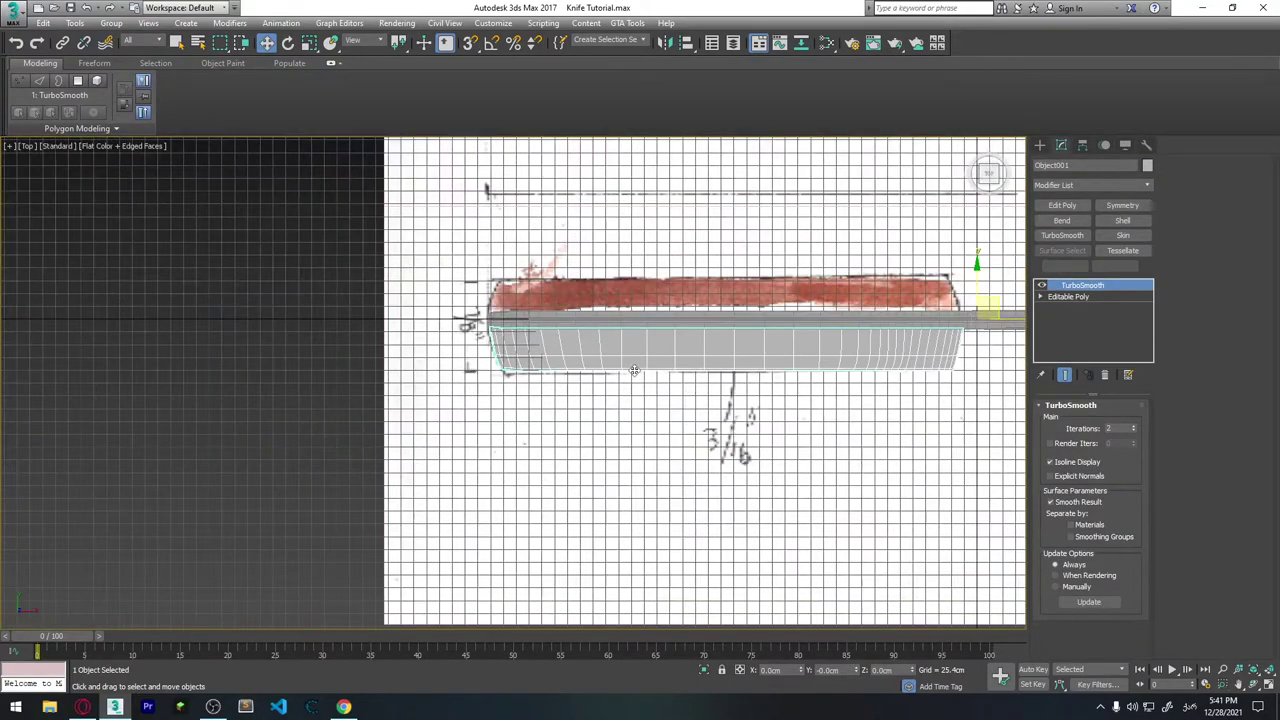
{"action": "middle_click_drag", "start_coordinate": [736, 366], "coordinate": [587, 387]}
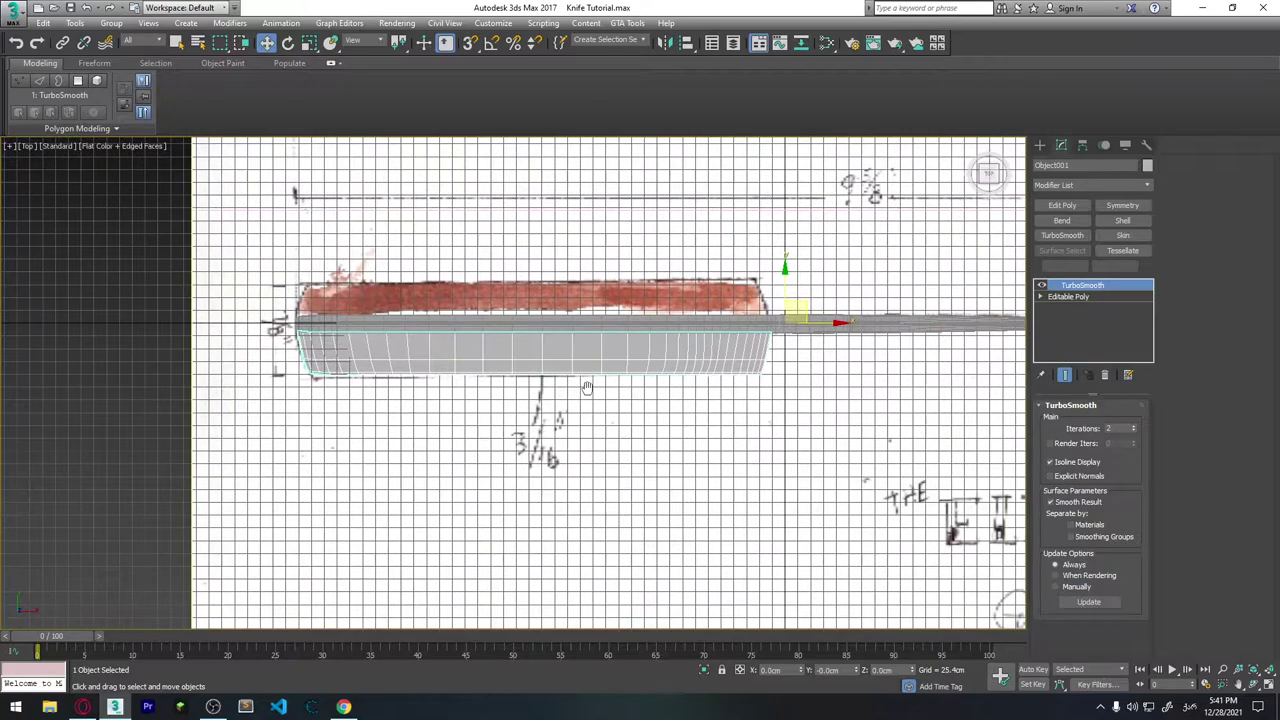
{"action": "left_click", "coordinate": [1122, 206]}
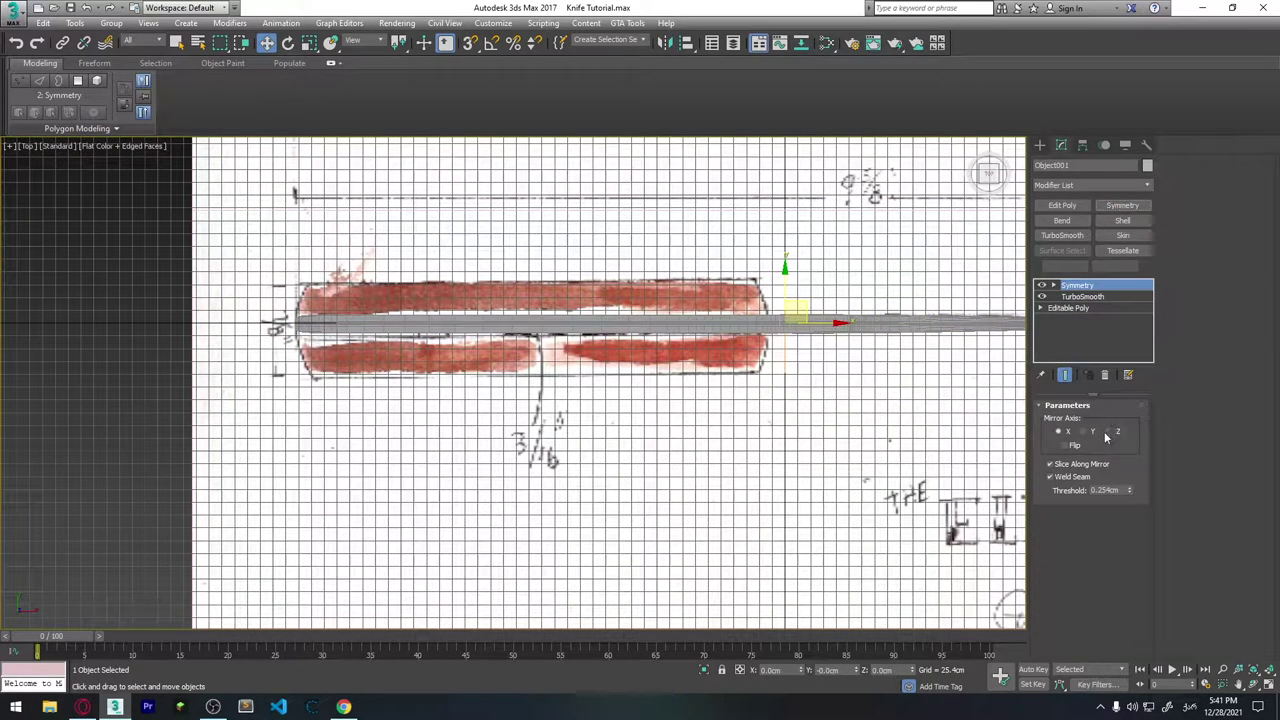
{"action": "left_click", "coordinate": [1110, 432]}
Move the Symmetry mirror plane down slightly so both handle halves meet at the centre line.
{"action": "middle_click_drag", "start_coordinate": [551, 397], "coordinate": [623, 386]}
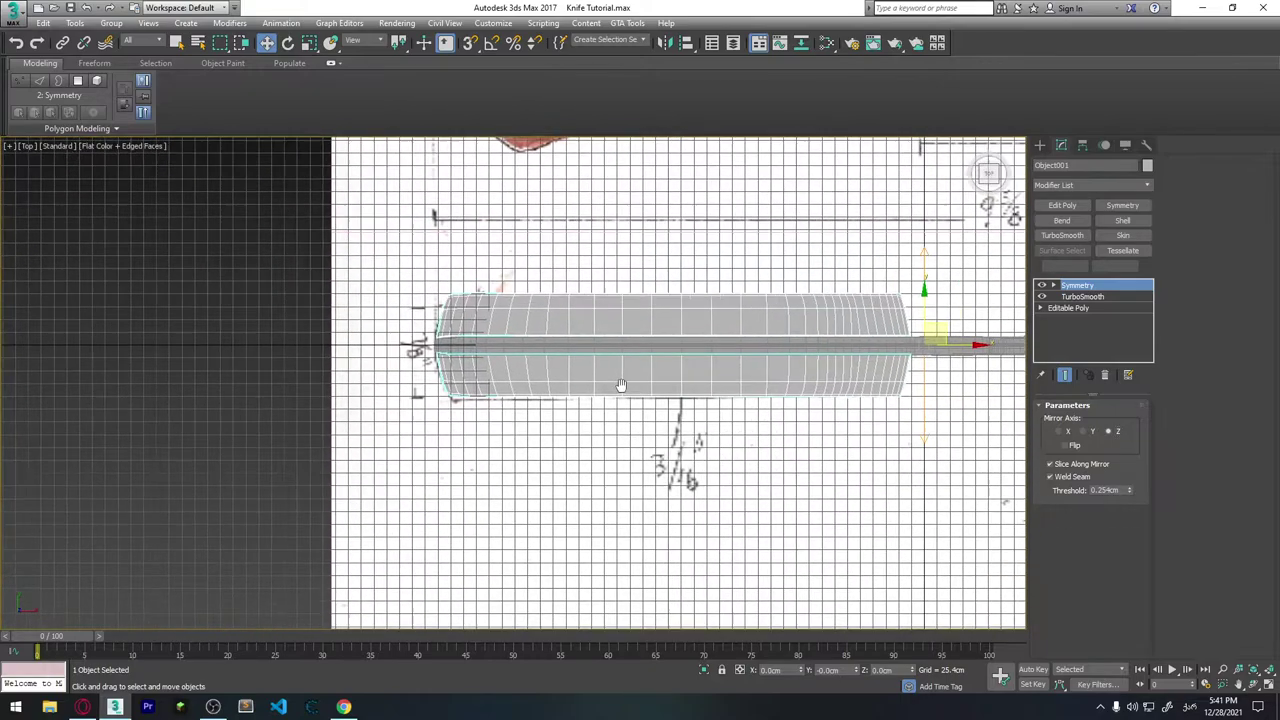
{"action": "scroll", "coordinate": [625, 355], "scroll_direction": "up", "scroll_amount": 4}
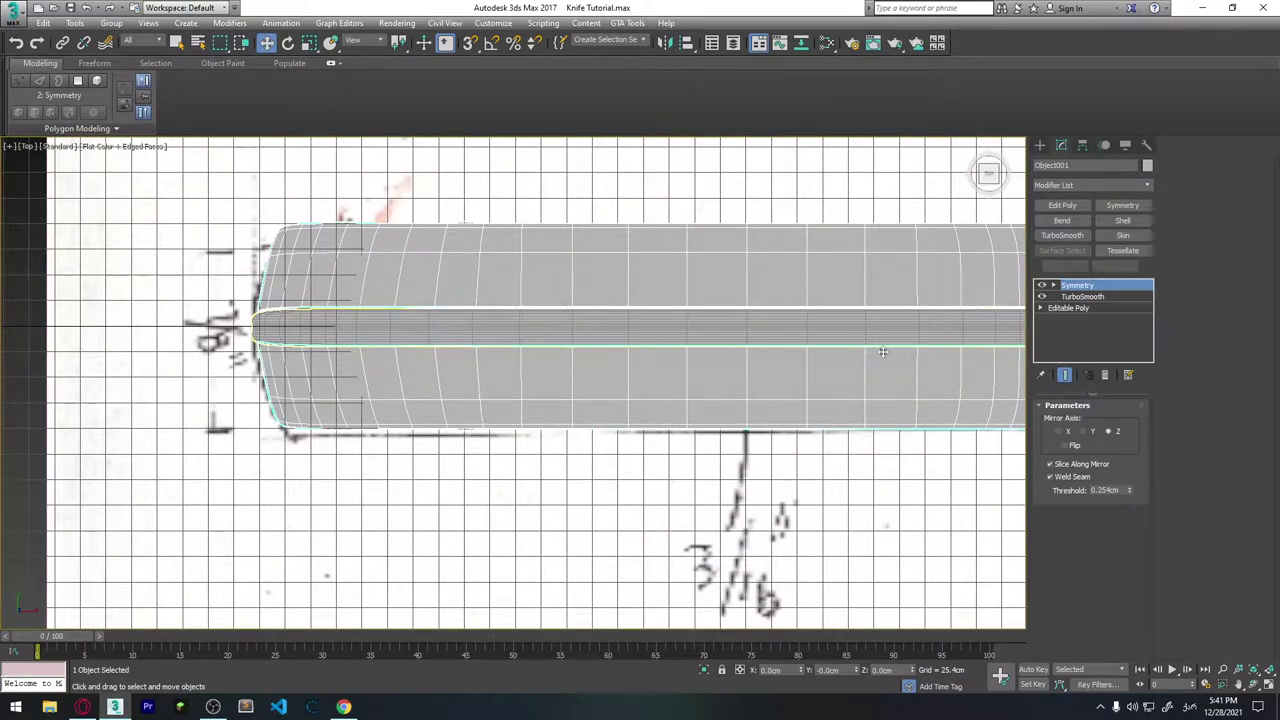
{"action": "middle_click_drag", "start_coordinate": [752, 461], "coordinate": [703, 377]}
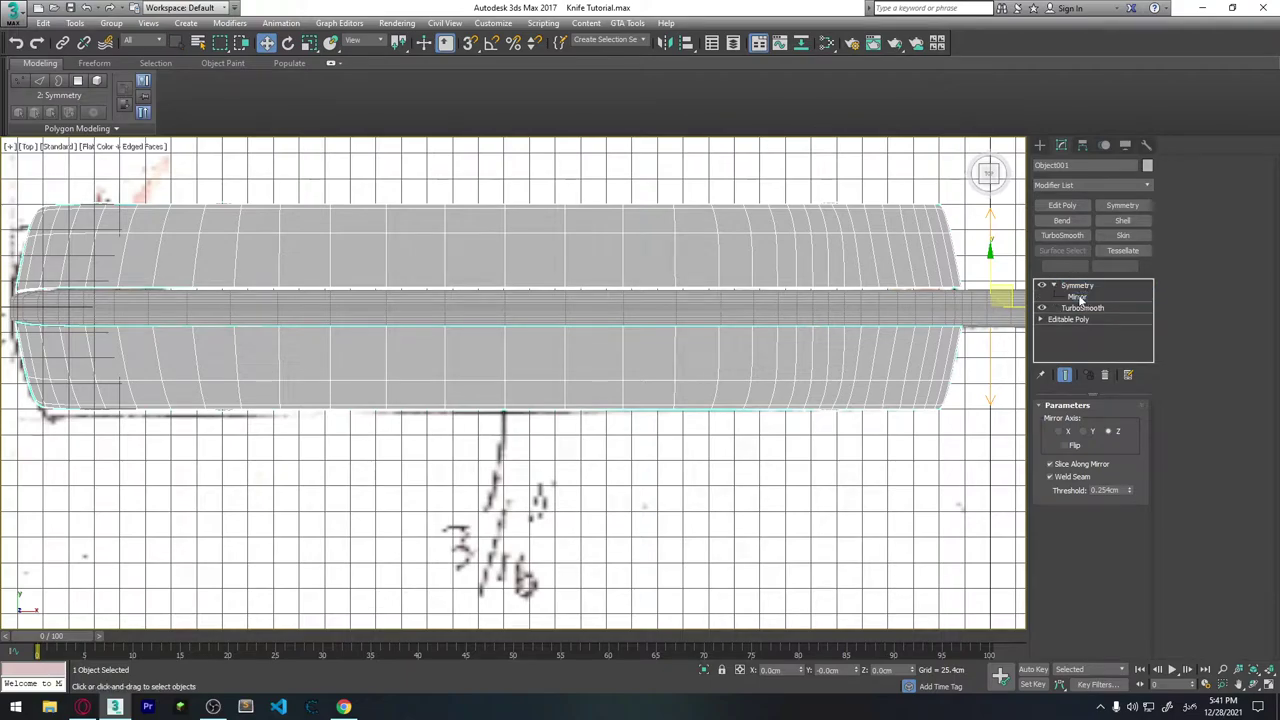
{"action": "left_click", "coordinate": [1076, 298]}
{"action": "middle_click_drag", "start_coordinate": [985, 274], "coordinate": [905, 272]}
{"action": "left_click_drag", "start_coordinate": [912, 267], "coordinate": [911, 268]}
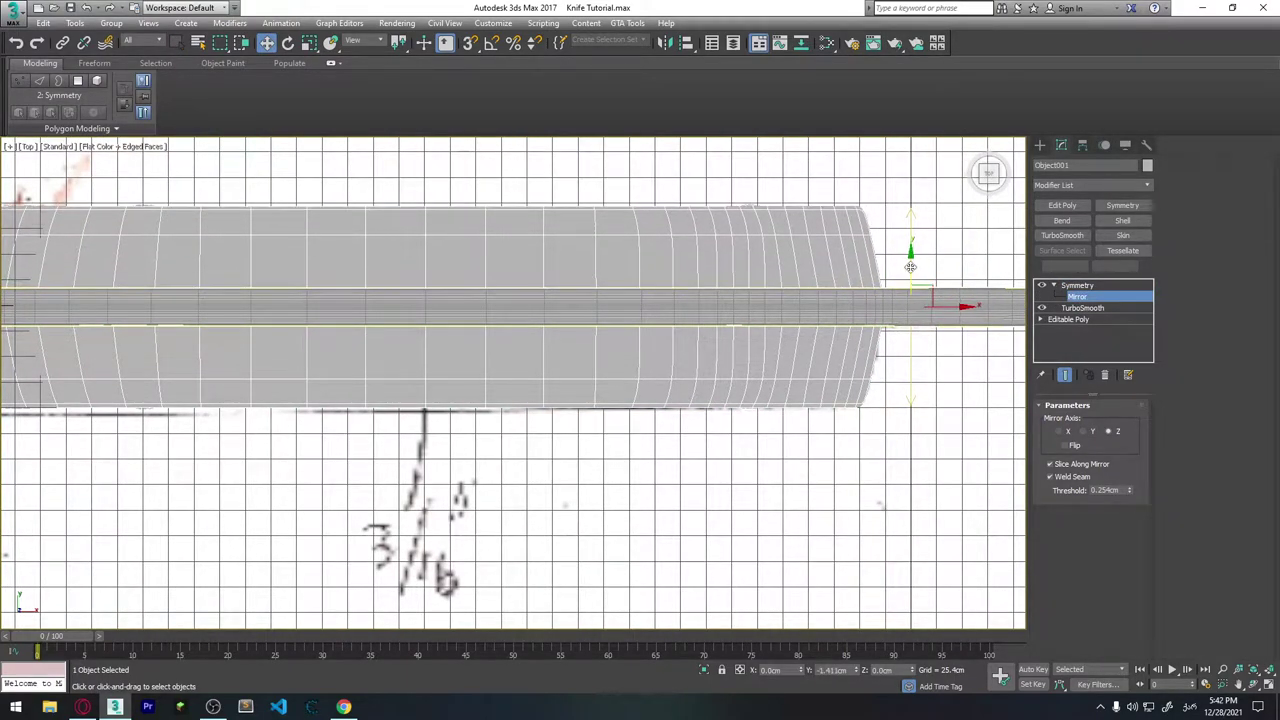
{"action": "middle_click_drag", "start_coordinate": [397, 347], "coordinate": [899, 341]}
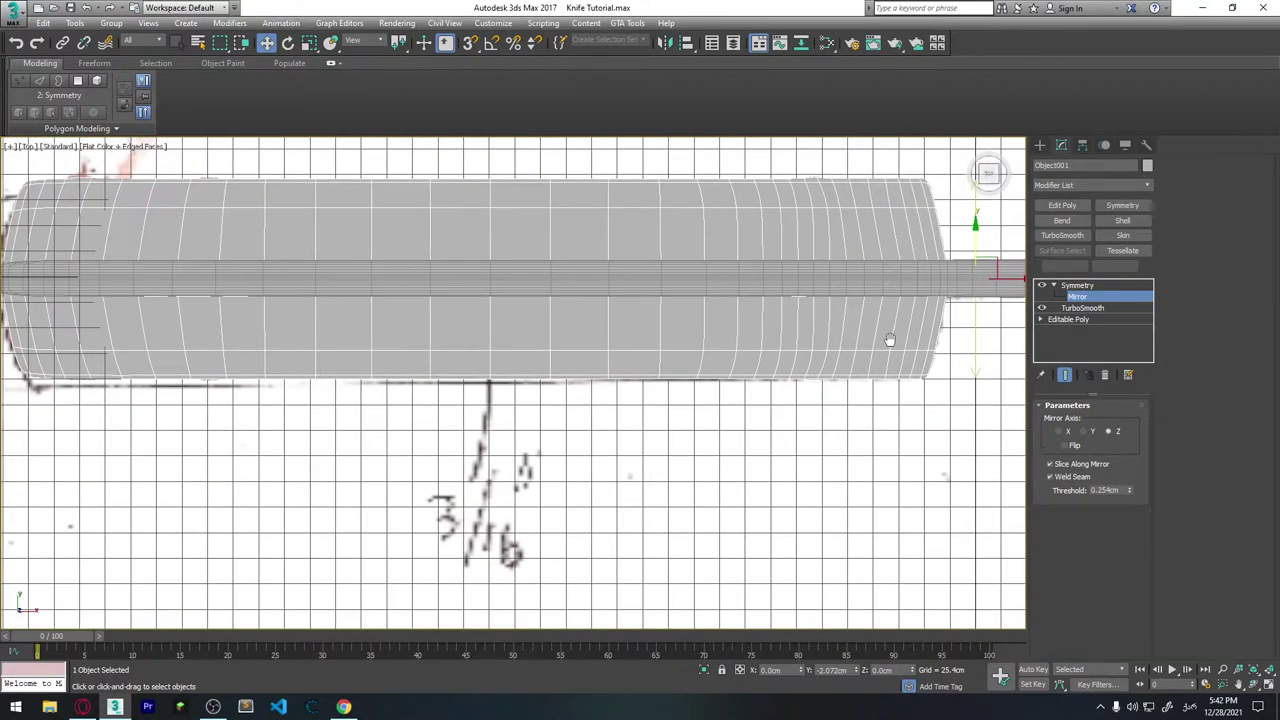
{"action": "left_click", "coordinate": [1076, 286]}
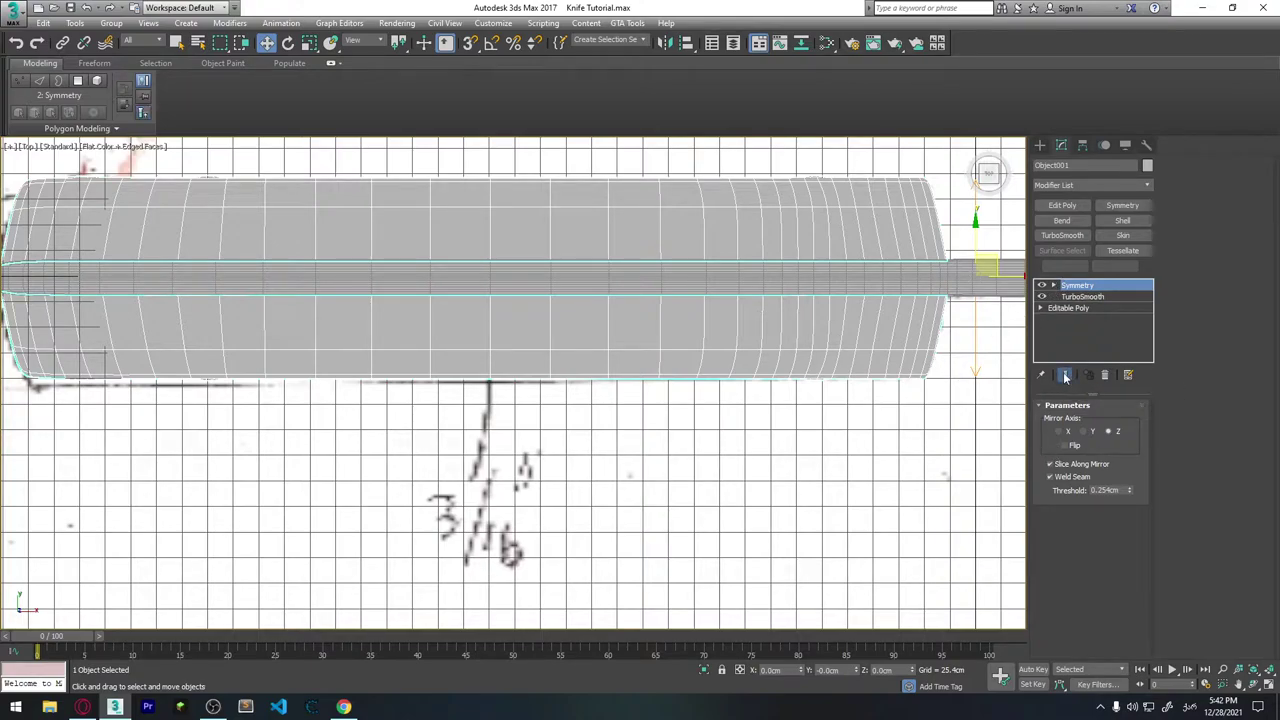
Select the blade and handle together in Top view and make them see-through with Alt+X.
{"action": "left_click", "coordinate": [892, 463]}
{"action": "scroll", "coordinate": [833, 349], "scroll_direction": "down", "scroll_amount": 3}
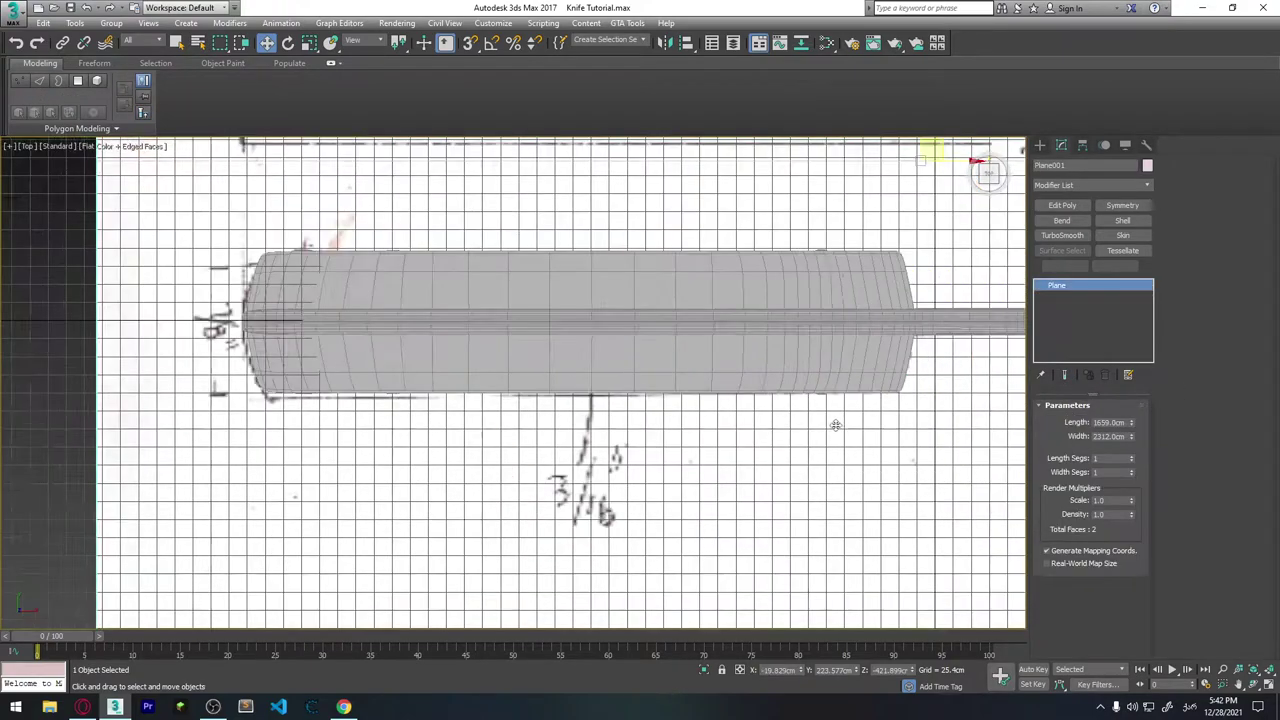
{"action": "scroll", "coordinate": [400, 400], "scroll_direction": "down", "scroll_amount": 3}
{"action": "middle_click_drag", "start_coordinate": [620, 335], "coordinate": [560, 332]}
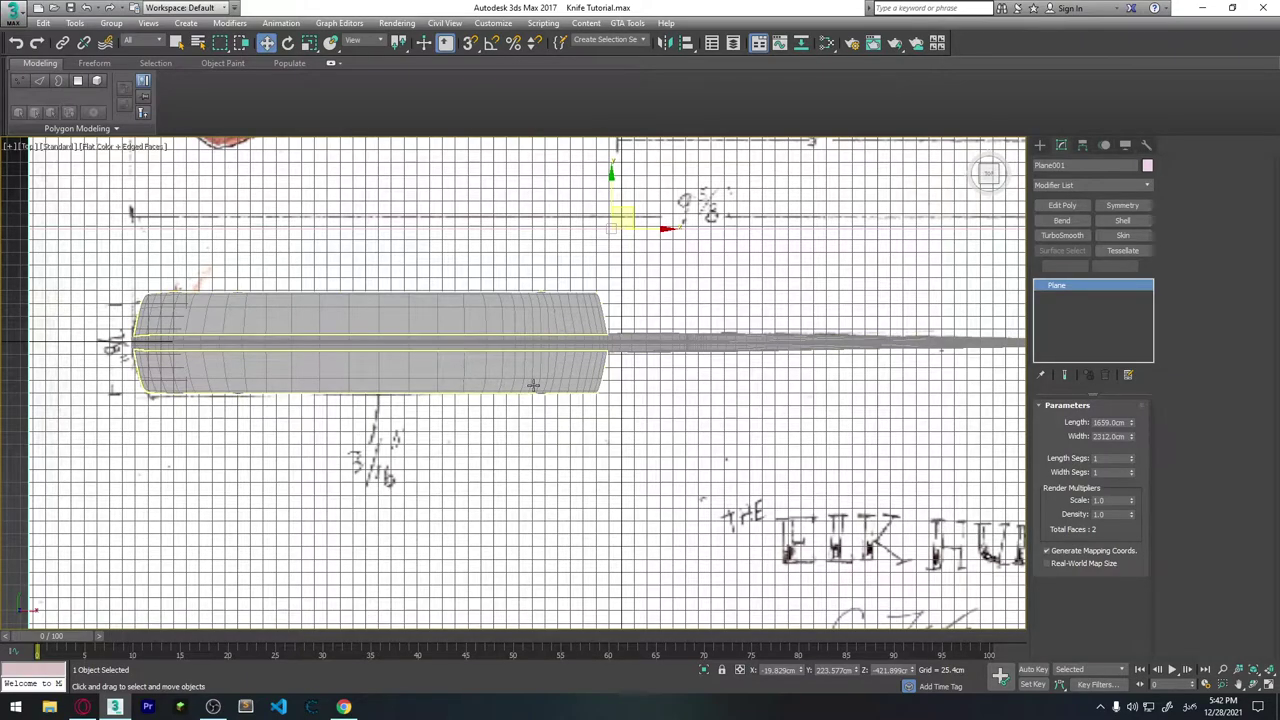
{"action": "middle_click_drag", "start_coordinate": [533, 385], "coordinate": [673, 426]}
{"action": "left_click", "coordinate": [700, 385]}
{"action": "left_click", "coordinate": [822, 383], "text": "ctrl"}
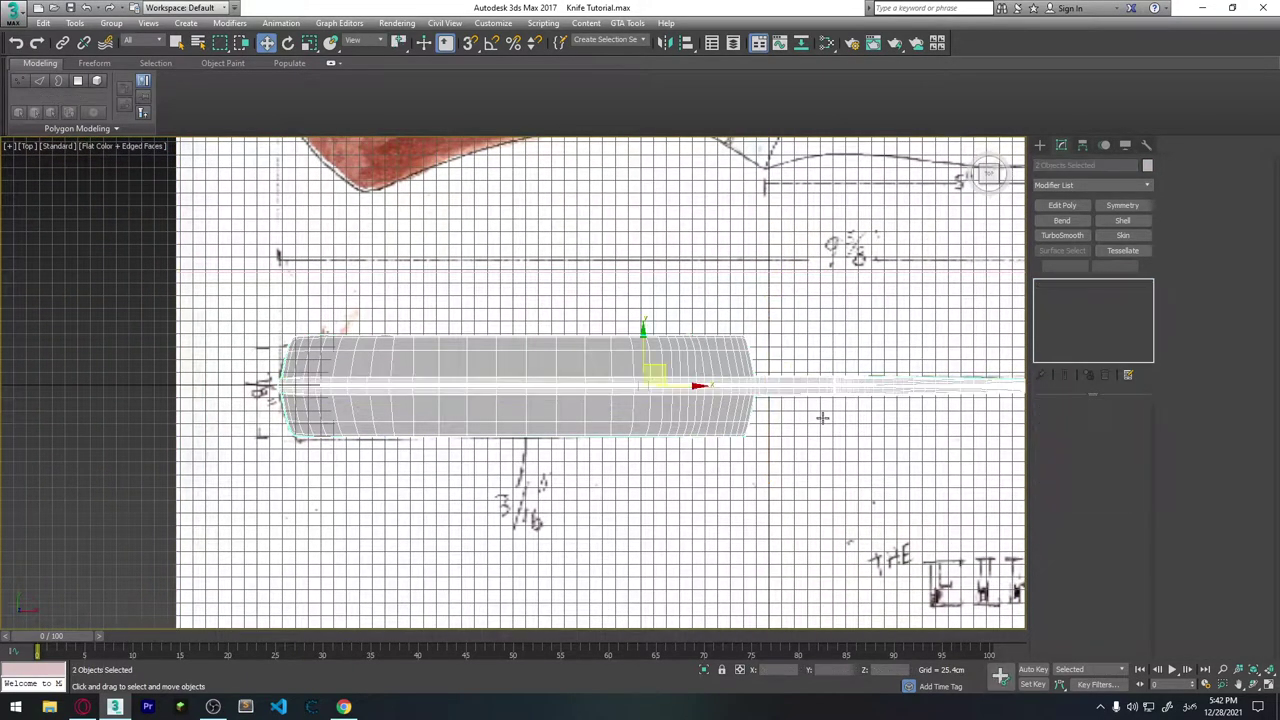
{"action": "key", "text": "alt+x"}
Check the see-through knife against the front reference drawing, including the handle's rivet notes.
{"action": "scroll", "coordinate": [522, 351], "scroll_direction": "up", "scroll_amount": 3}
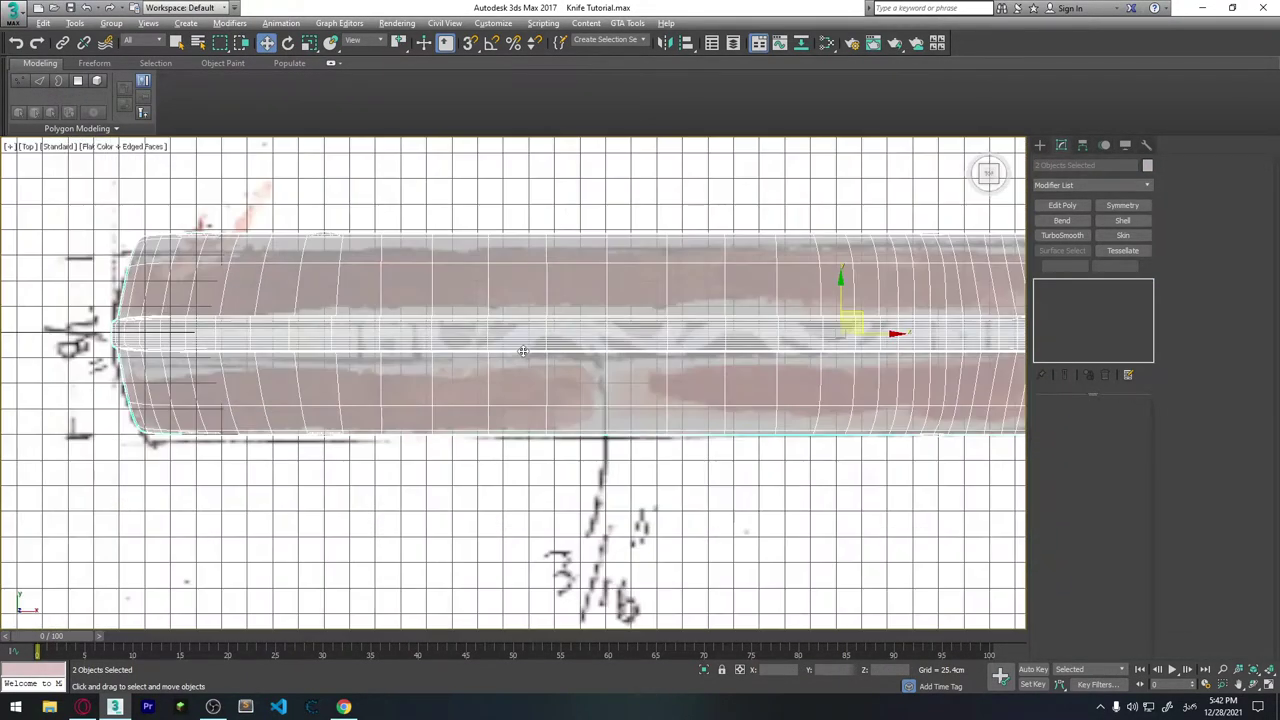
{"action": "scroll", "coordinate": [165, 333], "scroll_direction": "down", "scroll_amount": 3}
{"action": "middle_click_drag", "start_coordinate": [950, 345], "coordinate": [602, 348]}
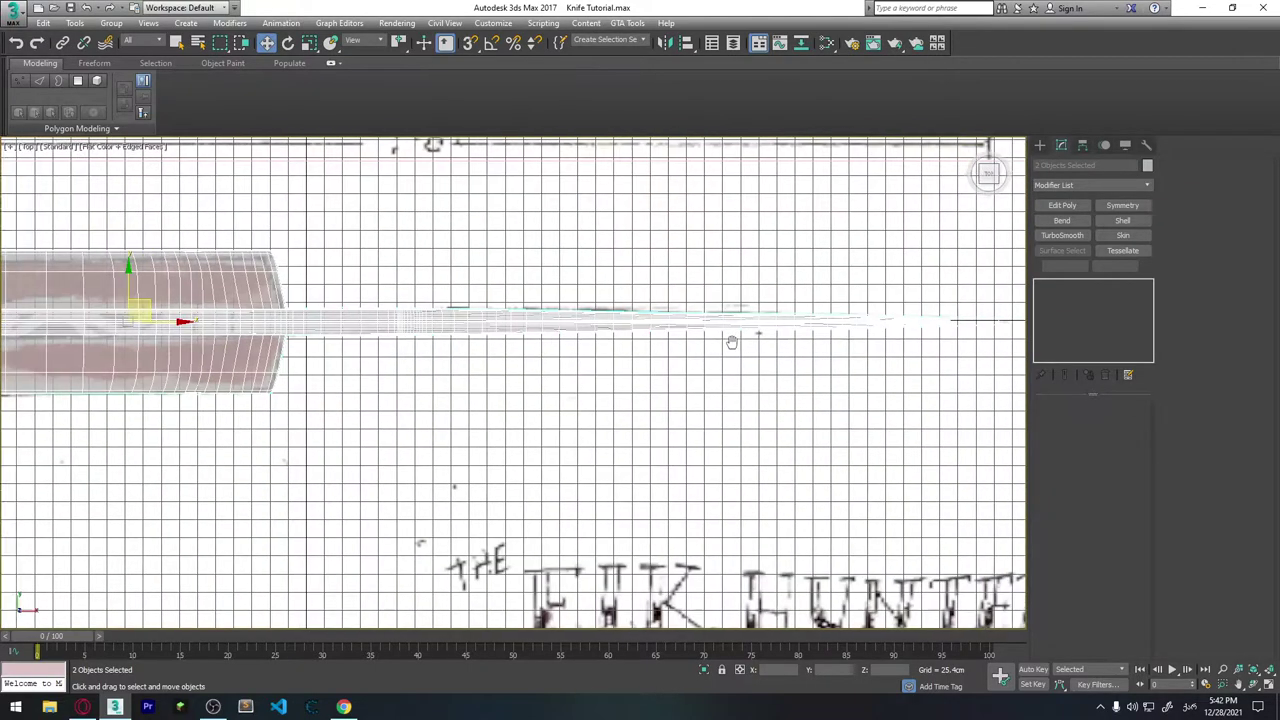
{"action": "key", "text": "f"}
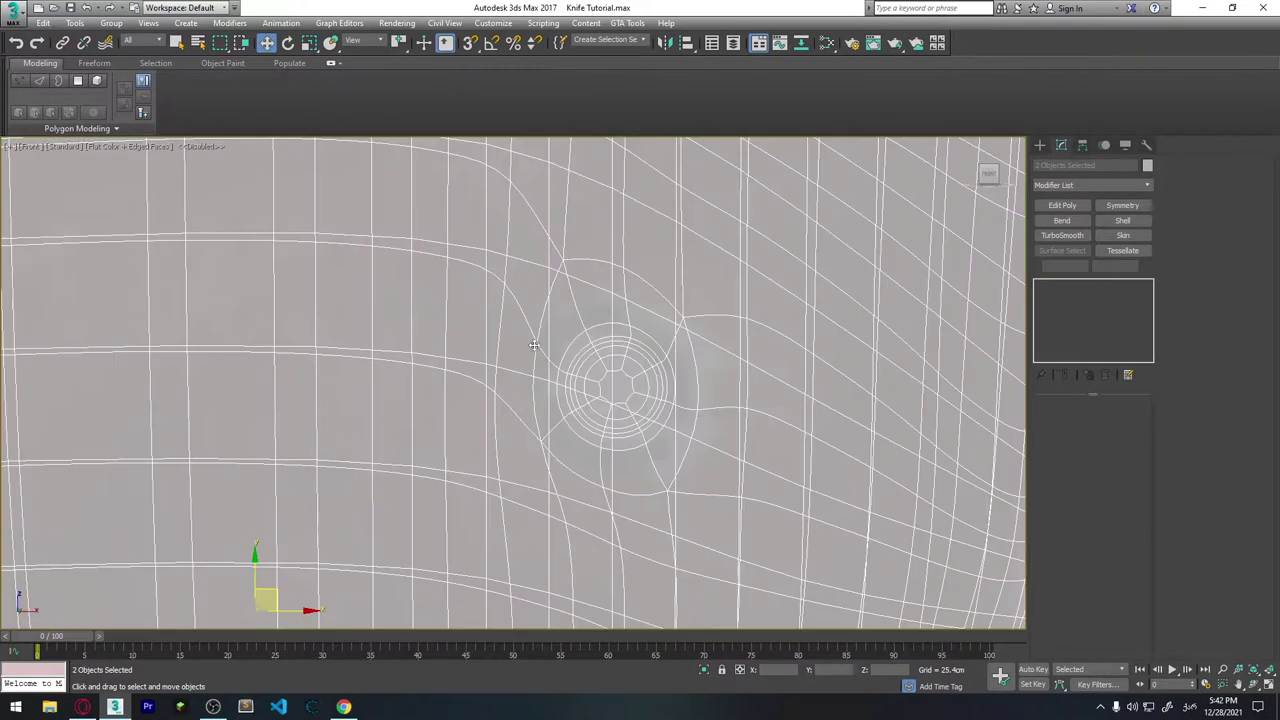
{"action": "scroll", "coordinate": [560, 330], "scroll_direction": "down", "scroll_amount": 4}
{"action": "scroll", "coordinate": [590, 315], "scroll_direction": "up", "scroll_amount": 3}
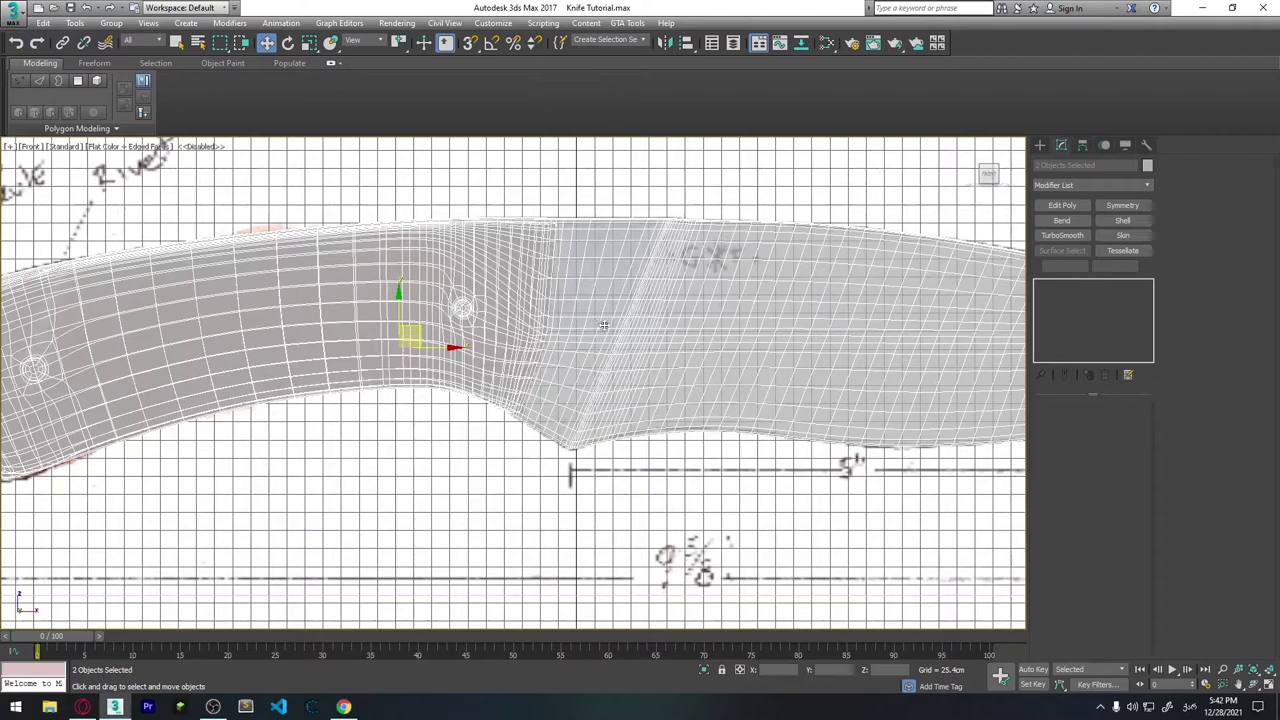
{"action": "scroll", "coordinate": [604, 325], "scroll_direction": "down", "scroll_amount": 1}
{"action": "mouse_move", "coordinate": [604, 325]}
{"action": "middle_mouse_down"}
{"action": "mouse_move", "coordinate": [765, 346]}
{"action": "mouse_move", "coordinate": [533, 347]}
{"action": "middle_mouse_up"}
{"action": "scroll", "coordinate": [726, 374], "scroll_direction": "down", "scroll_amount": 2}
{"action": "scroll", "coordinate": [735, 347], "scroll_direction": "down", "scroll_amount": 2}
Switch to the Perspective view and orbit to an angled view of the reference planes.
{"action": "key", "text": "p"}
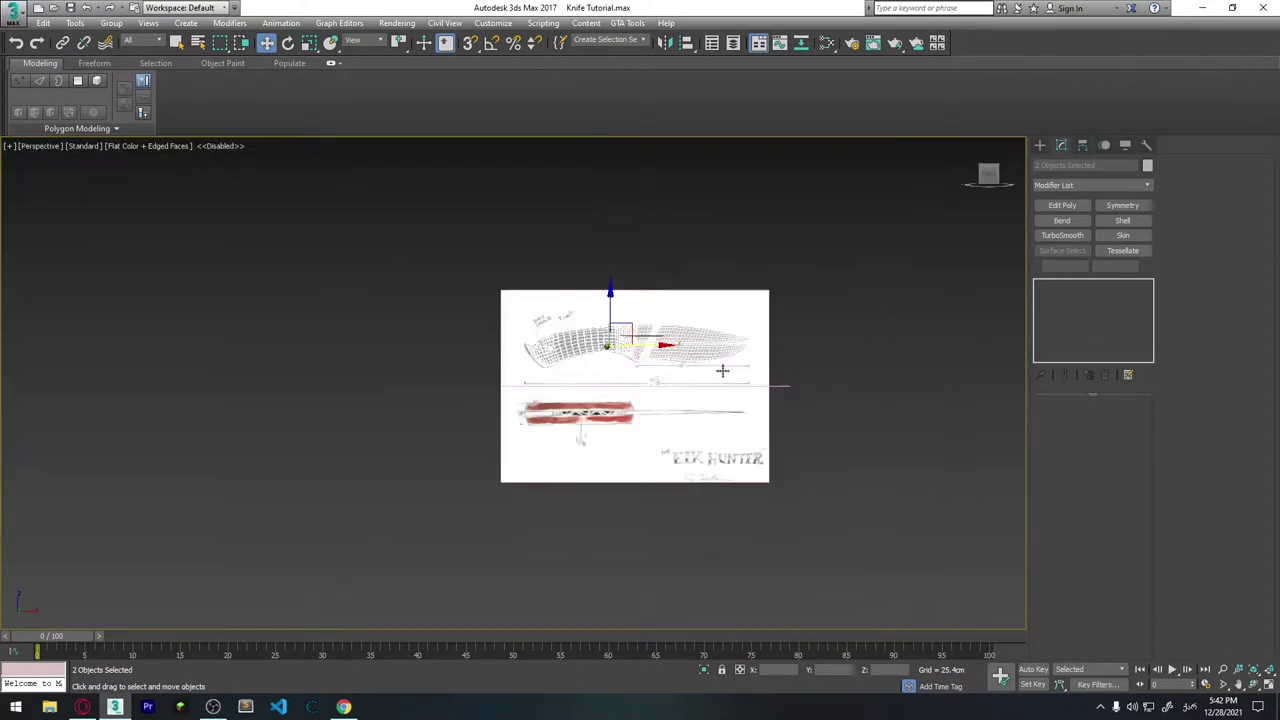
{"action": "scroll", "coordinate": [769, 374], "scroll_direction": "down", "scroll_amount": 2}
{"action": "middle_click_drag", "start_coordinate": [769, 374], "coordinate": [838, 425], "text": "alt"}
{"action": "scroll", "coordinate": [838, 425], "scroll_direction": "up", "scroll_amount": 5}
{"action": "key", "text": "ctrl+d"}
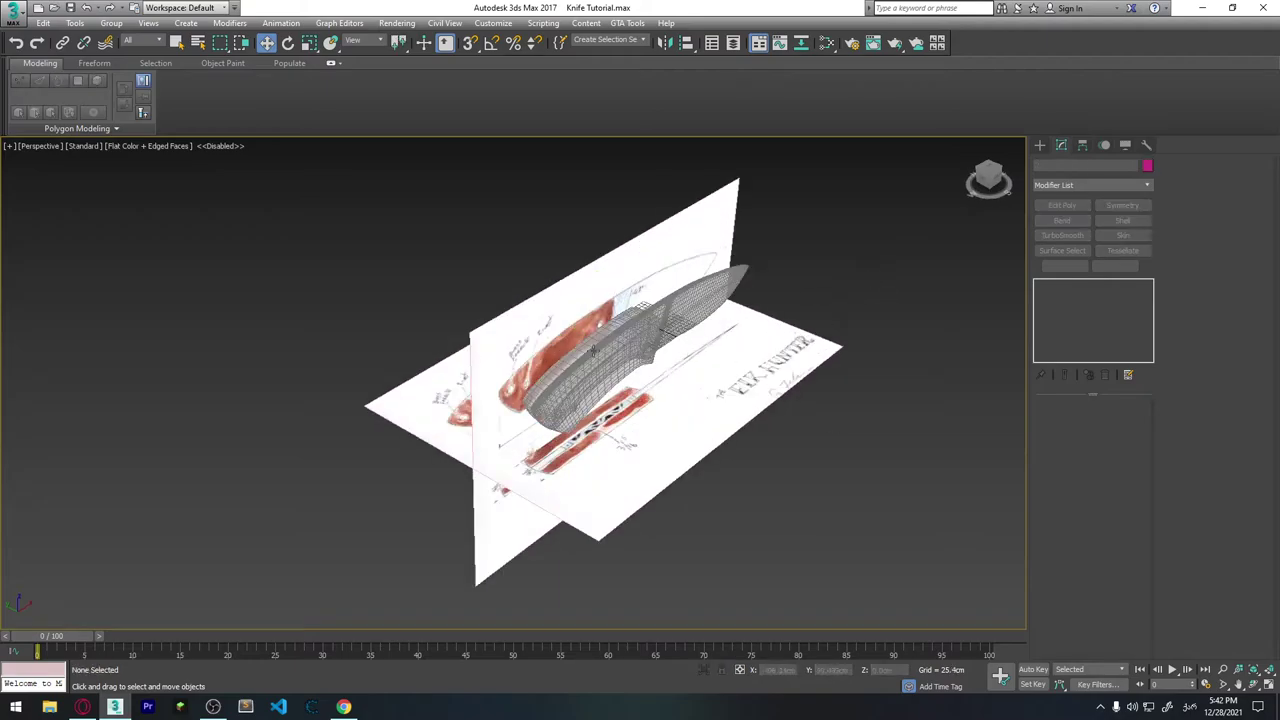
{"action": "left_click_drag", "start_coordinate": [632, 352], "coordinate": [698, 313]}
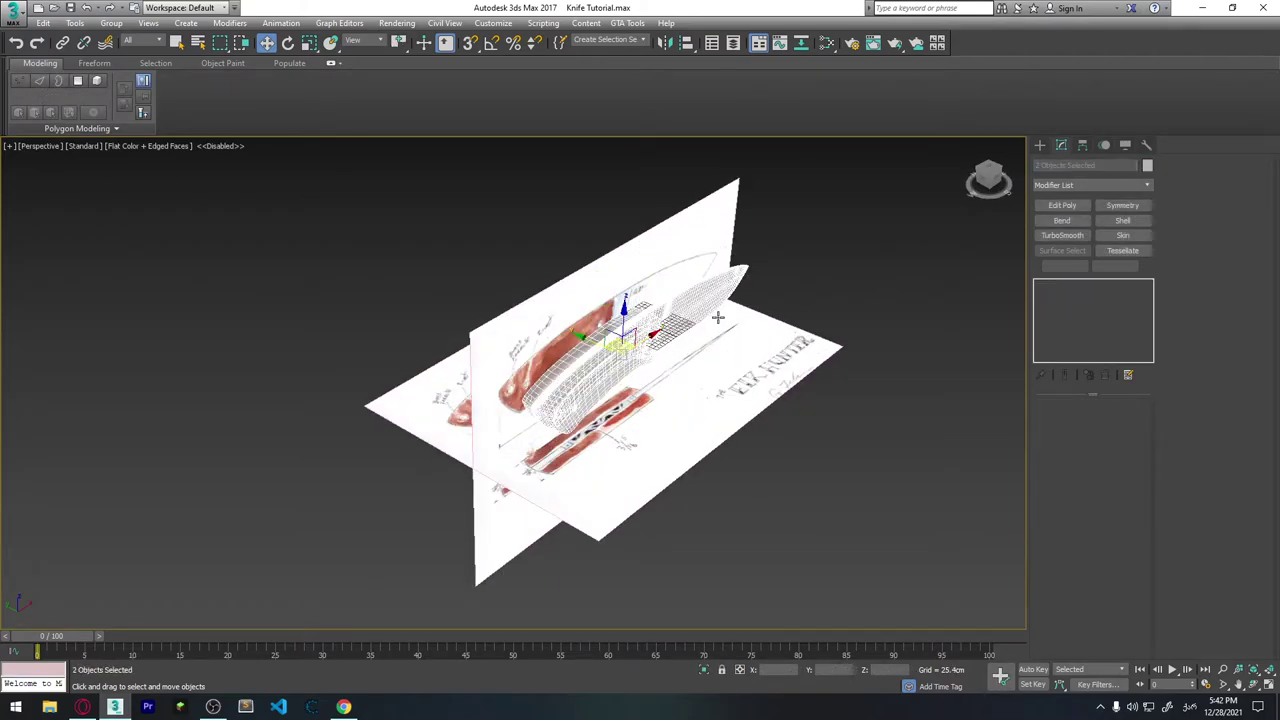
{"action": "left_click", "coordinate": [870, 272]}
Select both knife meshes and hide the unselected reference planes.
{"action": "middle_click_drag", "start_coordinate": [870, 272], "coordinate": [644, 364], "text": "alt"}
{"action": "scroll", "coordinate": [644, 364], "scroll_direction": "up", "scroll_amount": 2}
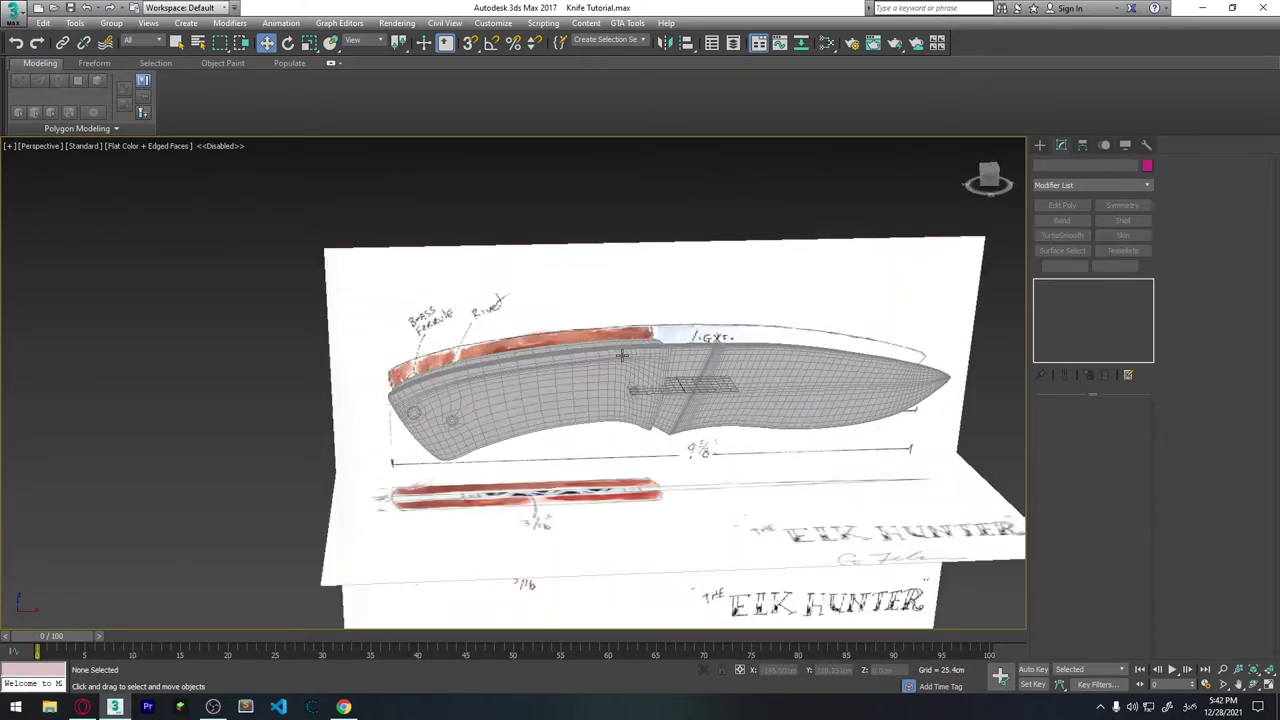
{"action": "scroll", "coordinate": [644, 364], "scroll_direction": "up", "scroll_amount": 2}
{"action": "middle_click_drag", "start_coordinate": [594, 410], "coordinate": [250, 441], "text": "alt"}
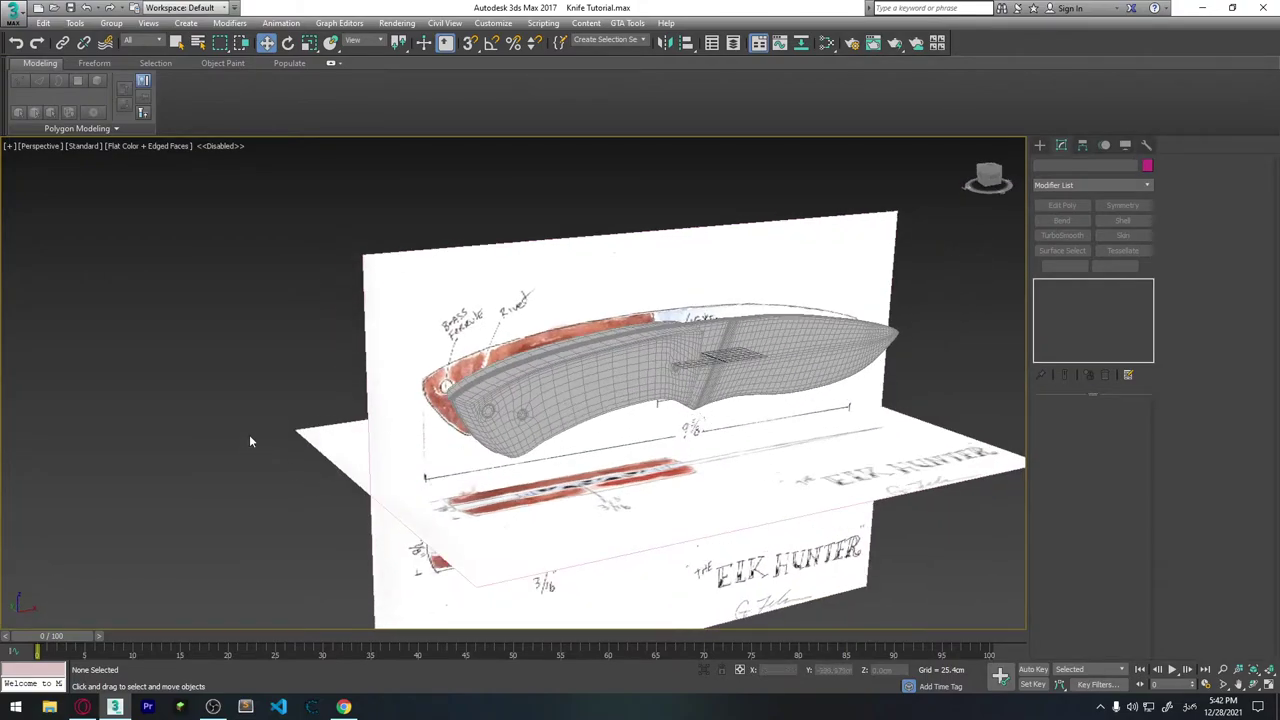
{"action": "left_click_drag", "start_coordinate": [410, 542], "coordinate": [505, 499]}
{"action": "right_click", "coordinate": [505, 499]}
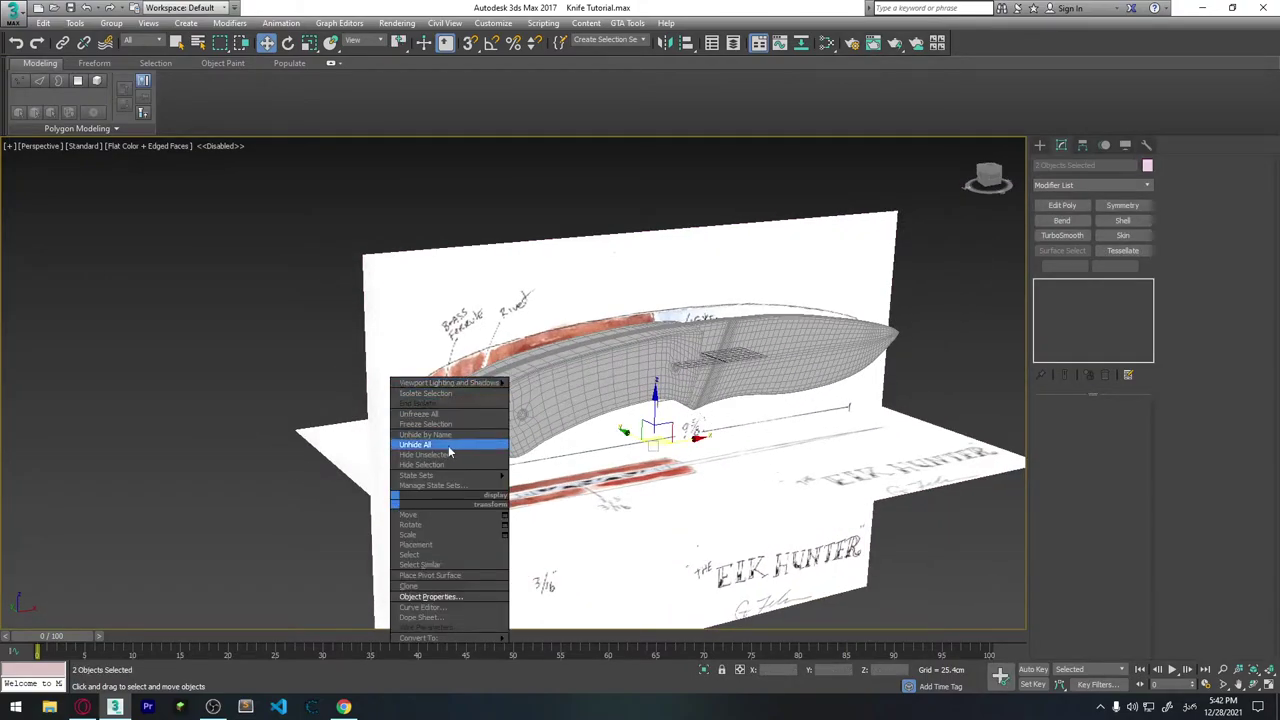
{"action": "left_click", "coordinate": [443, 466]}
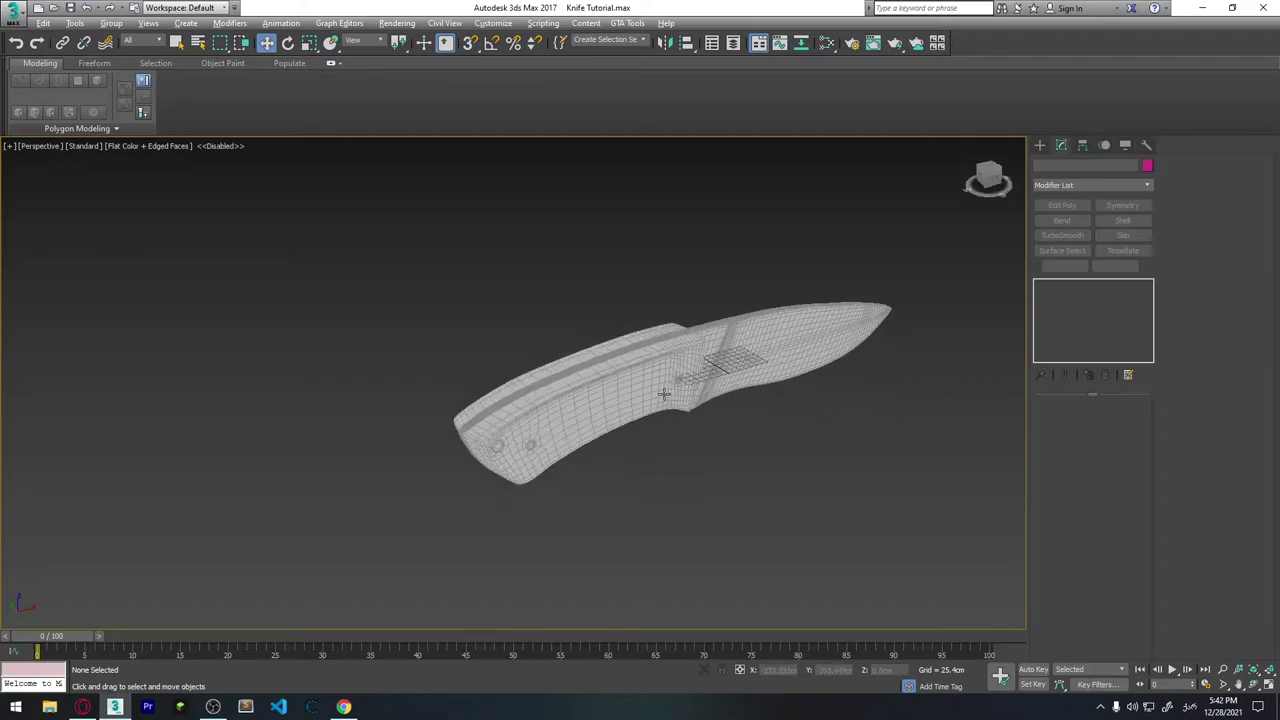
Turn off Edged Faces (F4) so no wireframe edges show on the knife.
{"action": "mouse_move", "coordinate": [817, 431]}
{"action": "middle_mouse_down", "text": "alt"}
{"action": "mouse_move", "coordinate": [575, 333]}
{"action": "mouse_move", "coordinate": [417, 247]}
{"action": "mouse_move", "coordinate": [597, 264]}
{"action": "mouse_move", "coordinate": [580, 357]}
{"action": "middle_mouse_up", "text": "alt"}
{"action": "key", "text": "F4"}
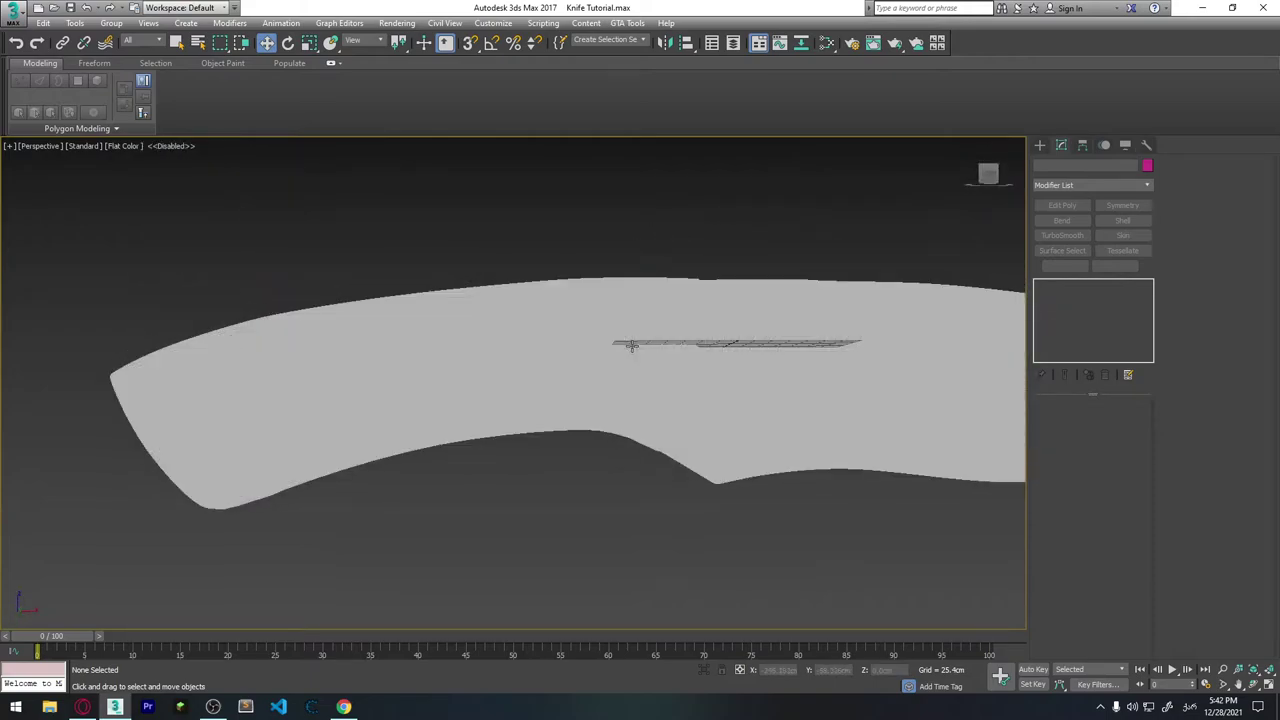
{"action": "scroll", "coordinate": [706, 397], "scroll_direction": "down", "scroll_amount": 5}
{"action": "middle_click_drag", "start_coordinate": [706, 397], "coordinate": [715, 405], "text": "alt"}
Set the Perspective viewport to Default Shading and orbit to view the finished knife.
{"action": "left_click_drag", "start_coordinate": [454, 267], "coordinate": [781, 440]}
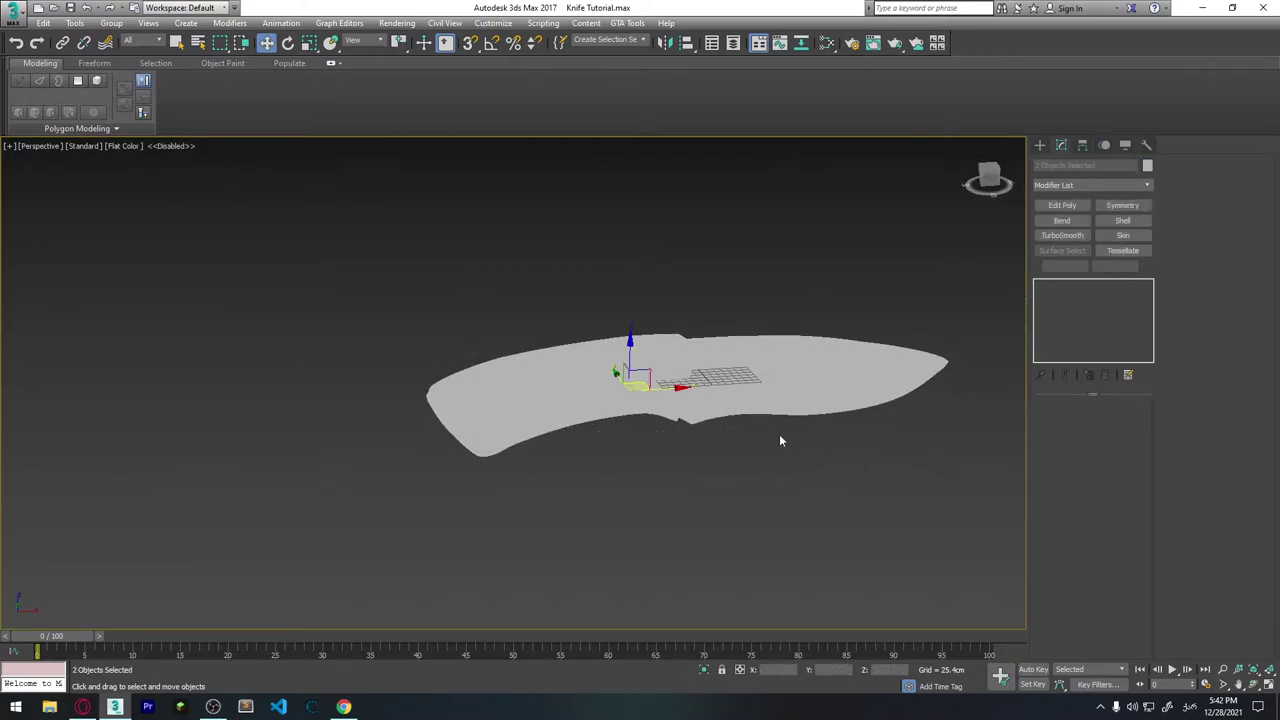
{"action": "left_click", "coordinate": [123, 146]}
{"action": "left_click", "coordinate": [165, 160]}
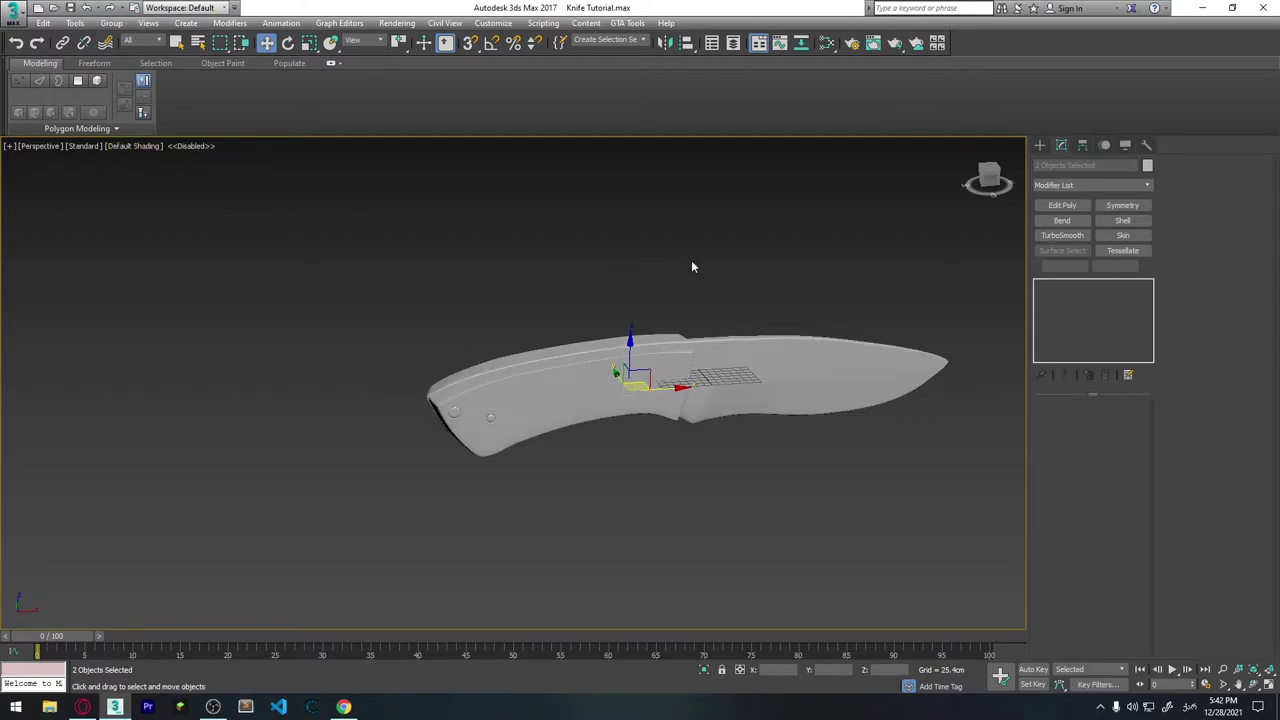
{"action": "scroll", "coordinate": [666, 382], "scroll_direction": "up", "scroll_amount": 5}
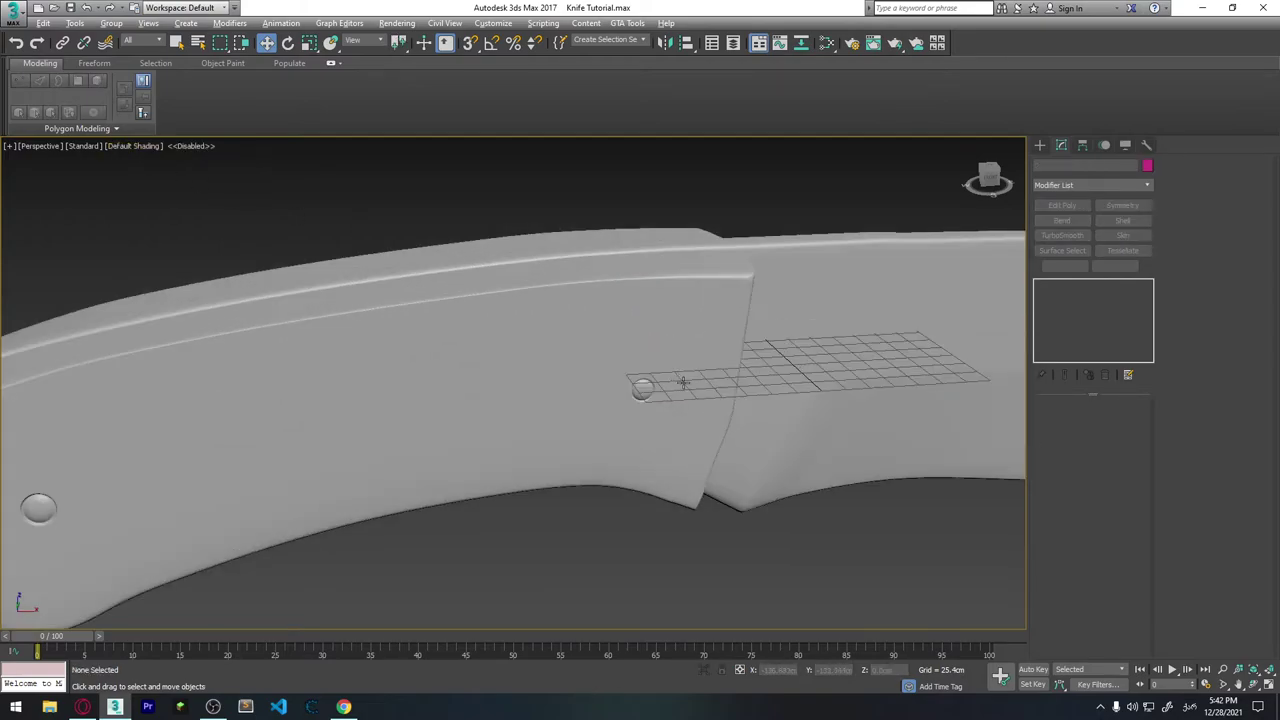
{"action": "mouse_move", "coordinate": [680, 374]}
{"action": "middle_mouse_down", "text": "alt"}
{"action": "mouse_move", "coordinate": [634, 362]}
{"action": "mouse_move", "coordinate": [646, 340]}
{"action": "mouse_move", "coordinate": [677, 357]}
{"action": "mouse_move", "coordinate": [633, 328]}
{"action": "mouse_move", "coordinate": [711, 380]}
{"action": "mouse_move", "coordinate": [714, 350]}
{"action": "mouse_move", "coordinate": [693, 407]}
{"action": "mouse_move", "coordinate": [686, 362]}
{"action": "mouse_move", "coordinate": [740, 368]}
{"action": "mouse_move", "coordinate": [723, 380]}
{"action": "mouse_move", "coordinate": [734, 357]}
{"action": "mouse_move", "coordinate": [688, 377]}
{"action": "middle_mouse_up", "text": "alt"}
{"action": "scroll", "coordinate": [634, 362], "scroll_direction": "up", "scroll_amount": 3}
{"action": "scroll", "coordinate": [693, 407], "scroll_direction": "down", "scroll_amount": 3}
{"action": "scroll", "coordinate": [686, 360], "scroll_direction": "down", "scroll_amount": 2}
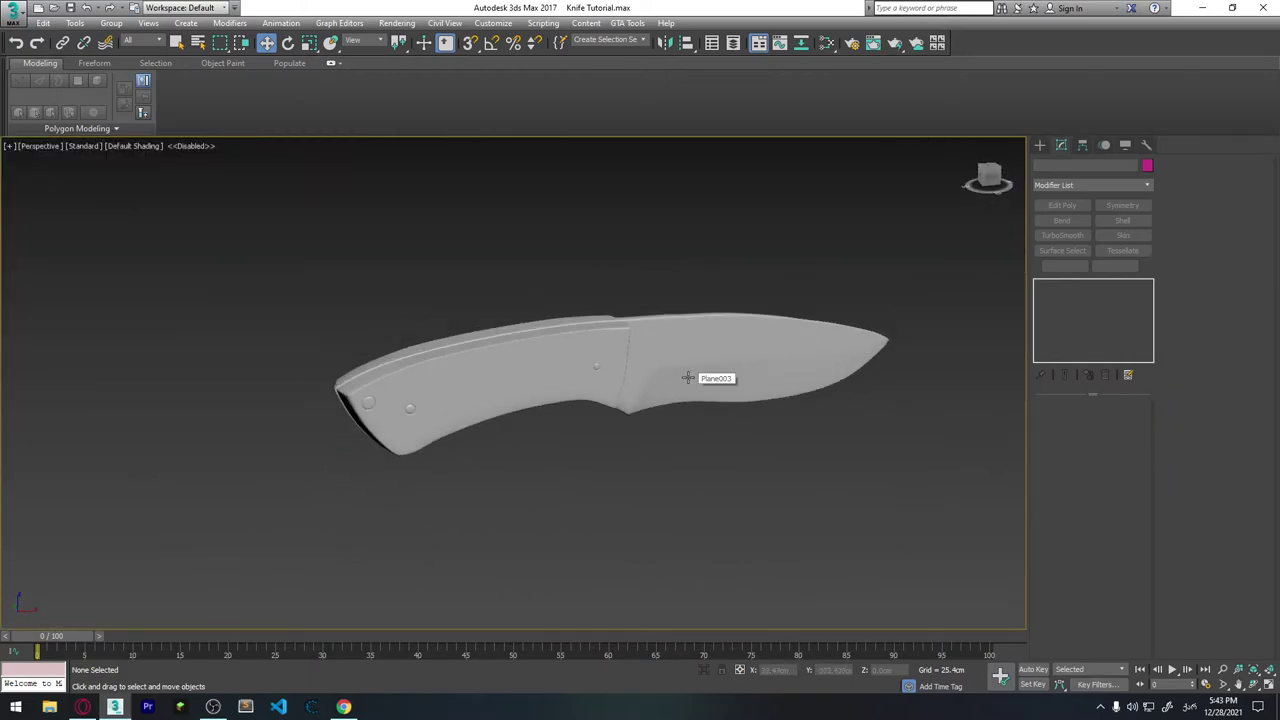